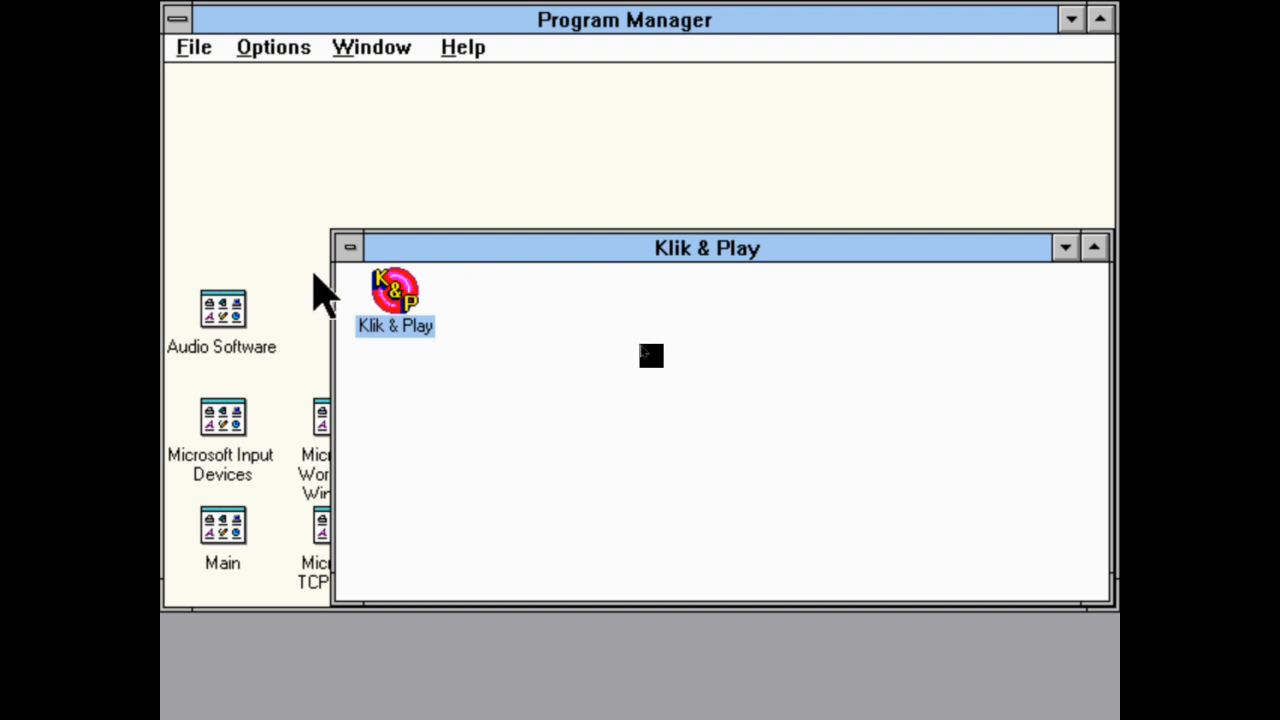
double_click(420, 330)
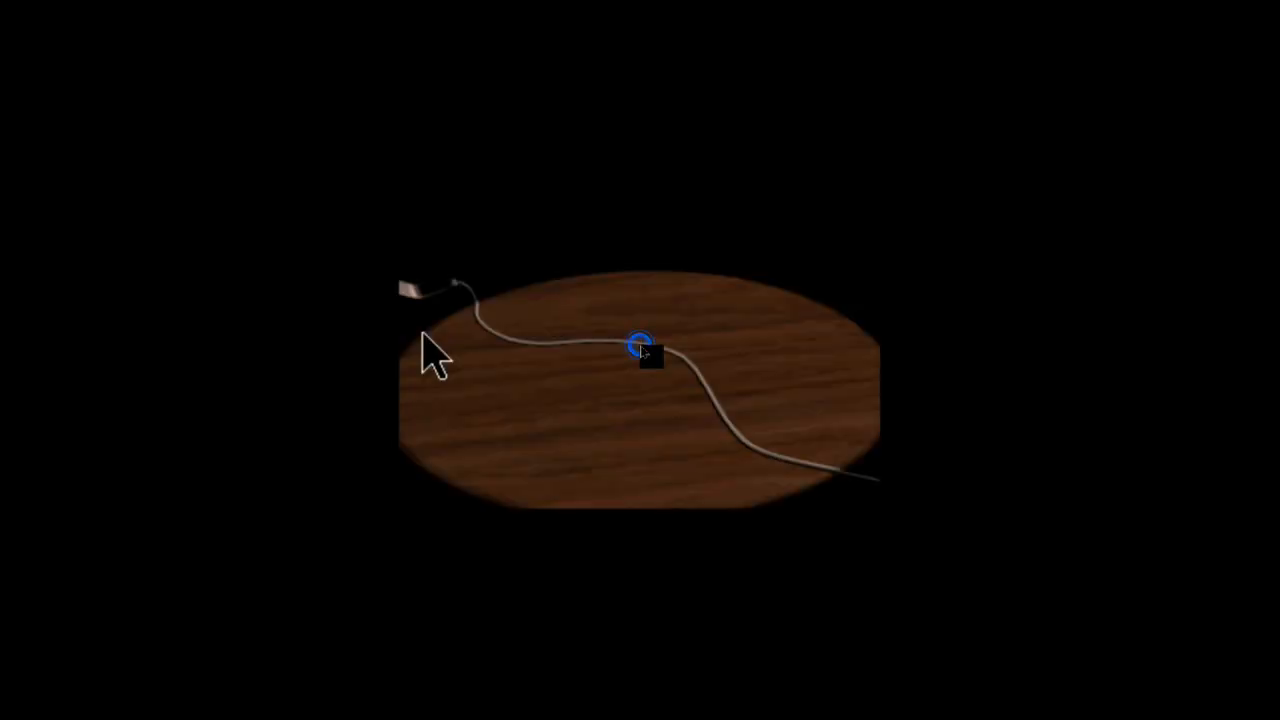
left_click(700, 294)
left_click(760, 356)
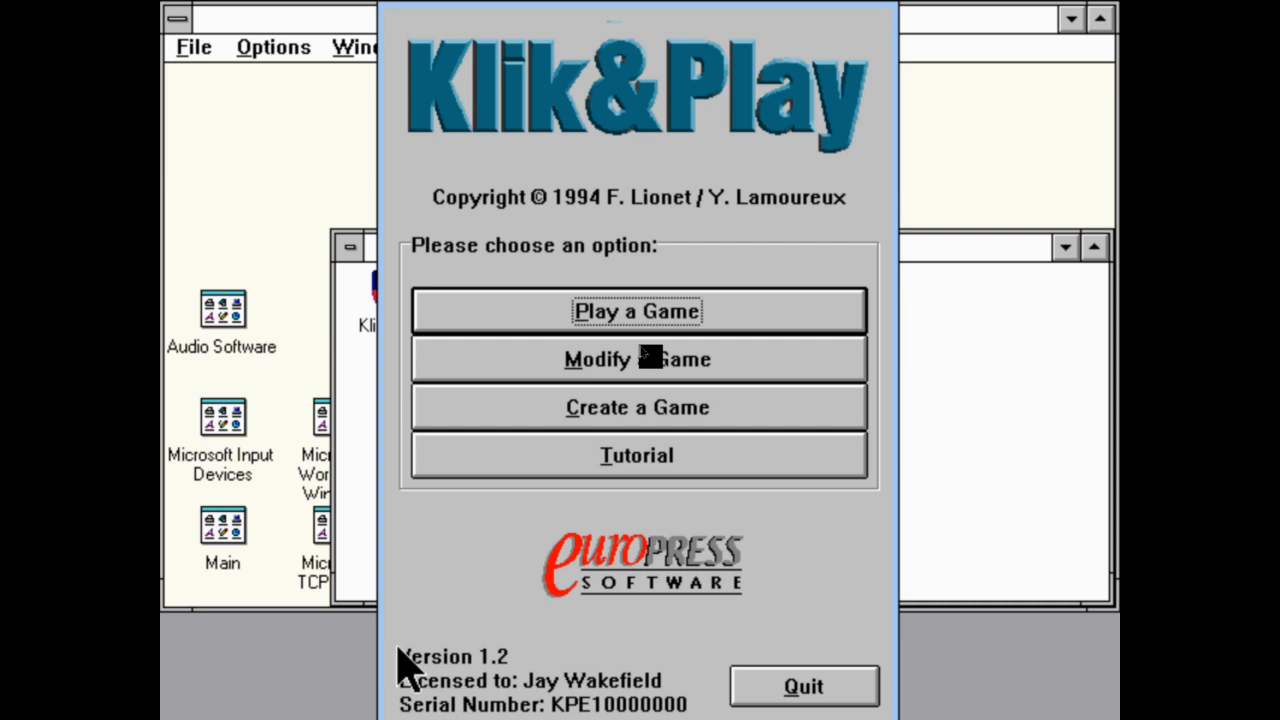
left_click(826, 676)
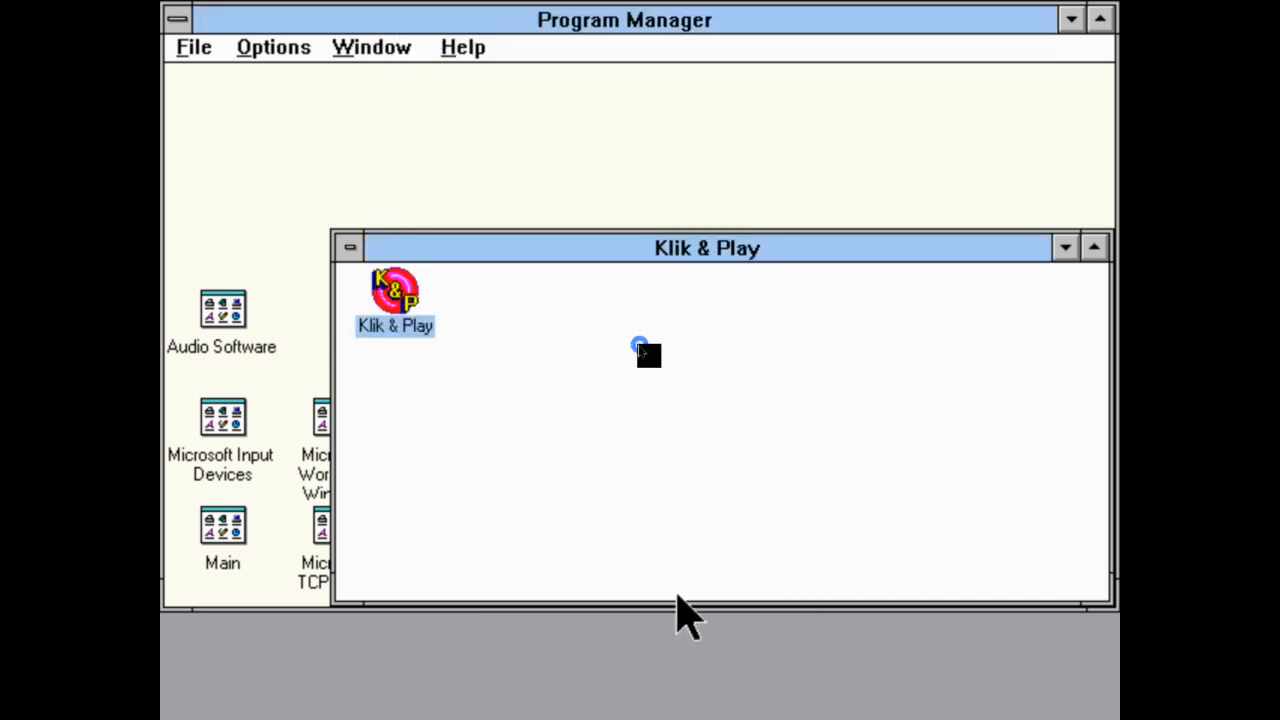
Launch Klik & Play and load the Romeo sample game for playing.
double_click(380, 322)
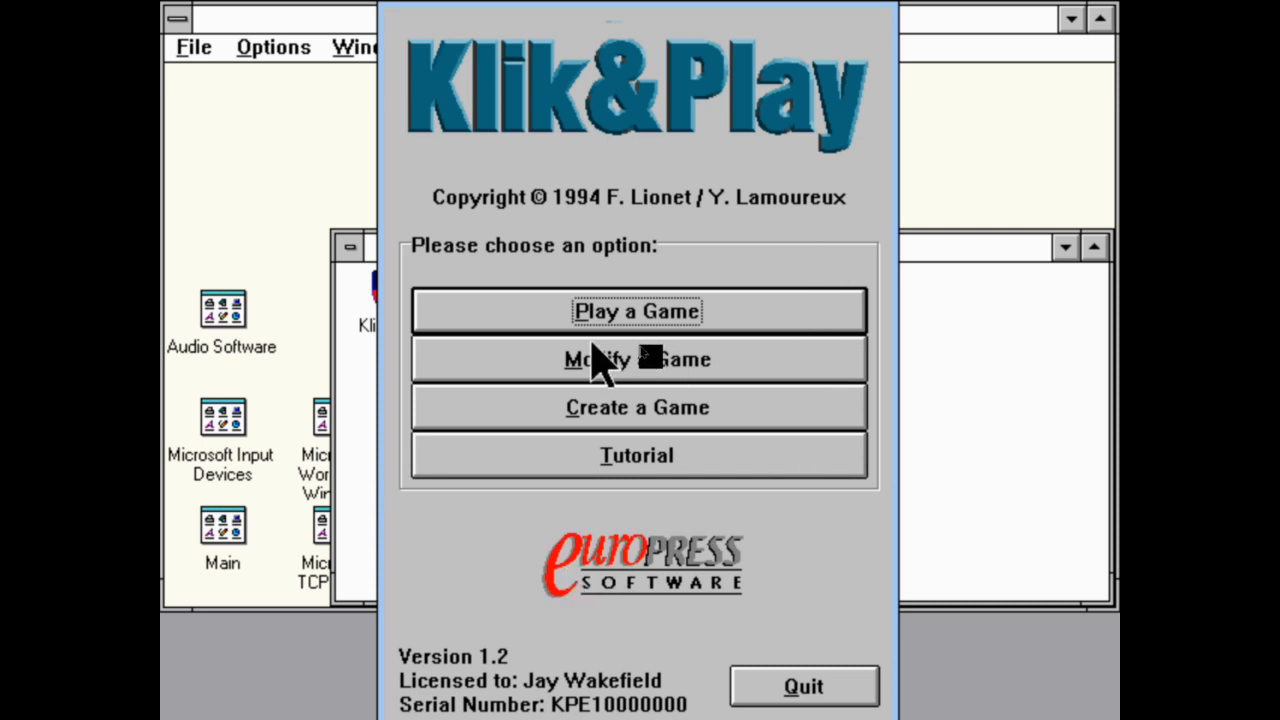
left_click(730, 330)
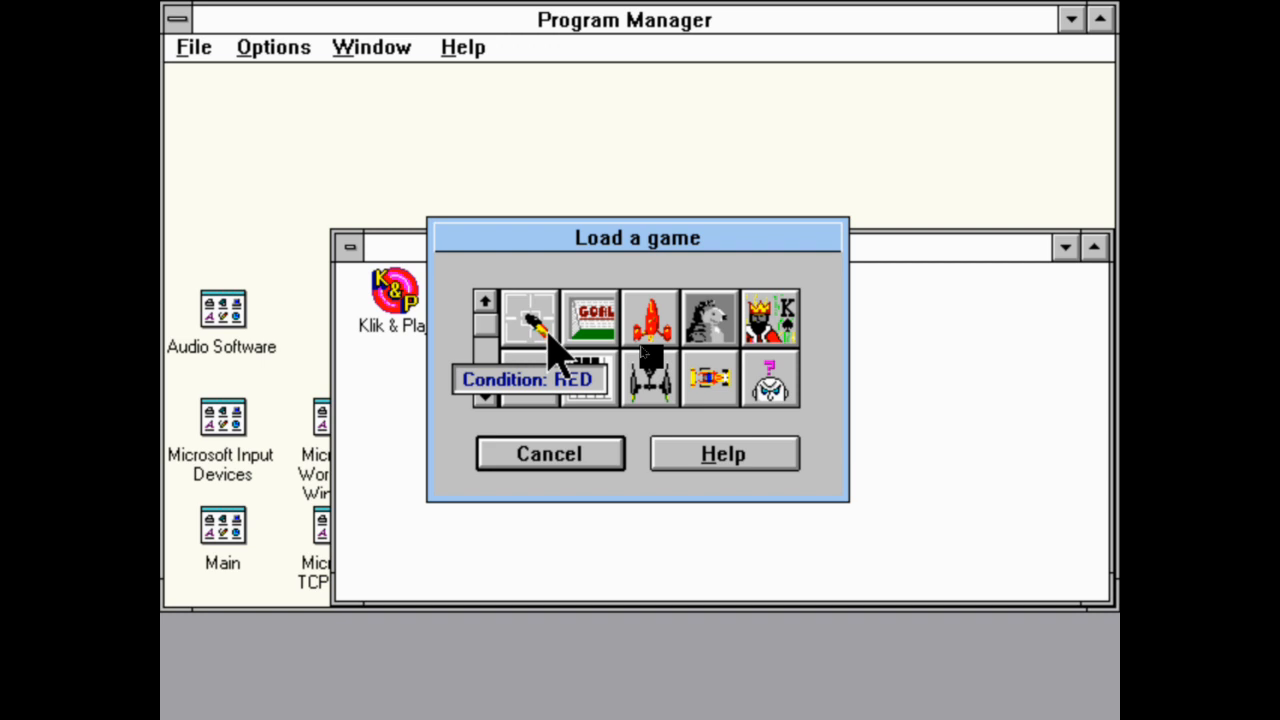
left_click(486, 396)
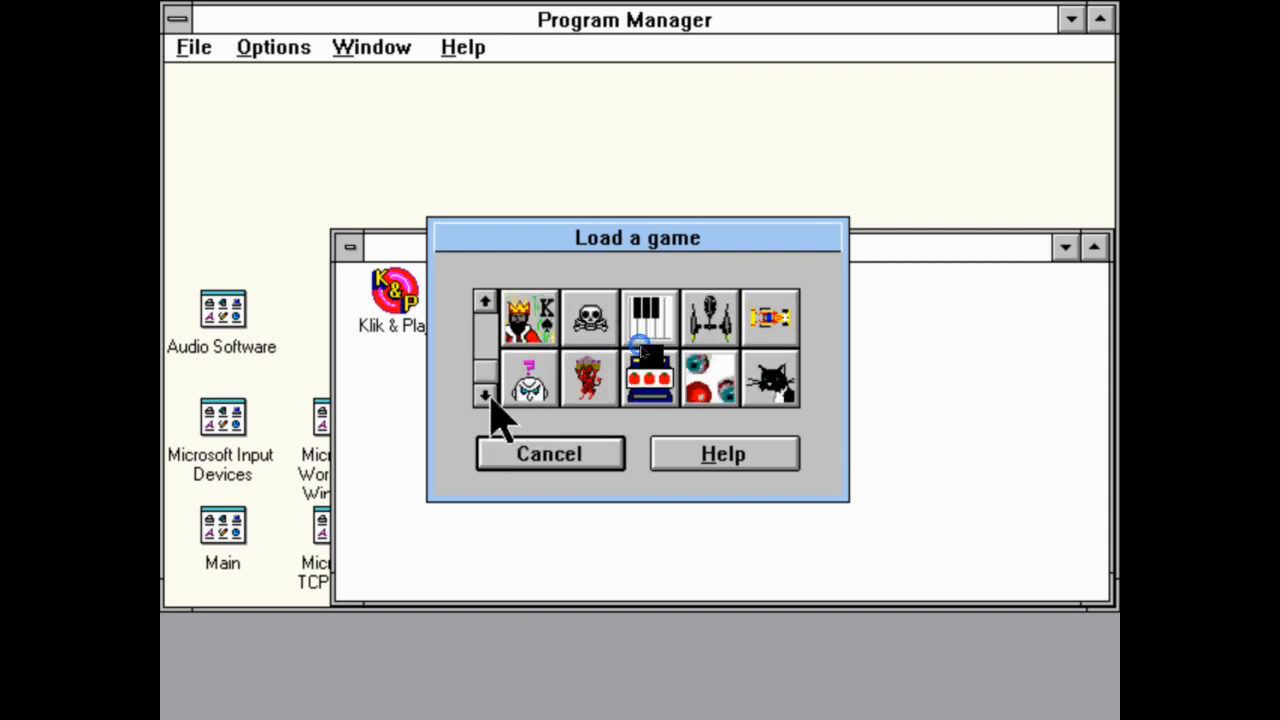
left_click(591, 397)
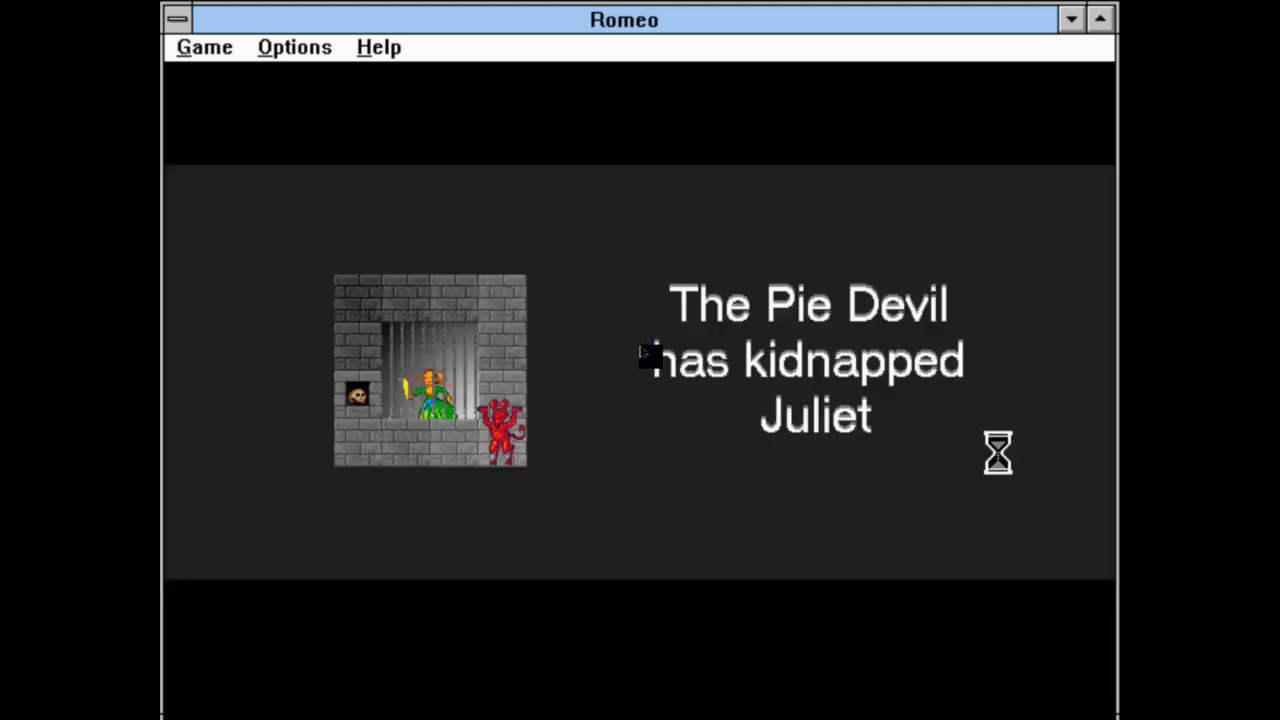
Play the first castle level of Romeo, walking, jumping and climbing ladders to reach Juliet.
key("Right")
key("Up")
key("Right")
key("Right")
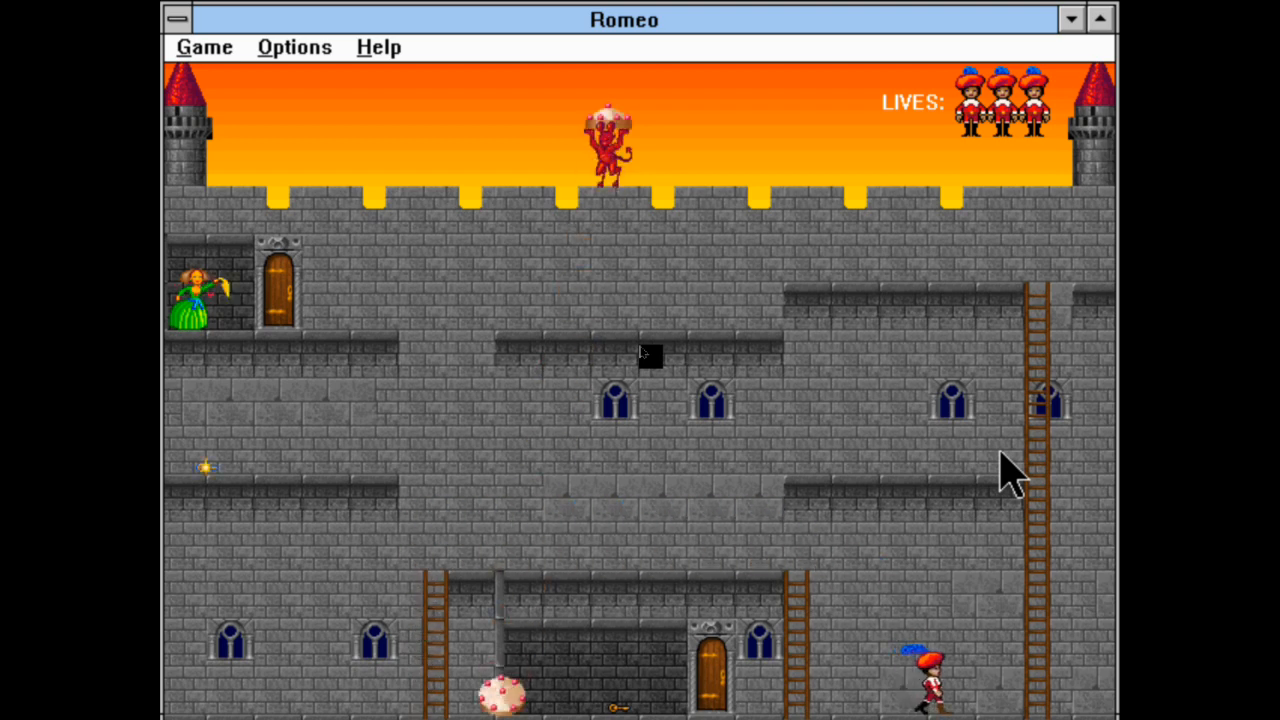
key("Left")
key("Right")
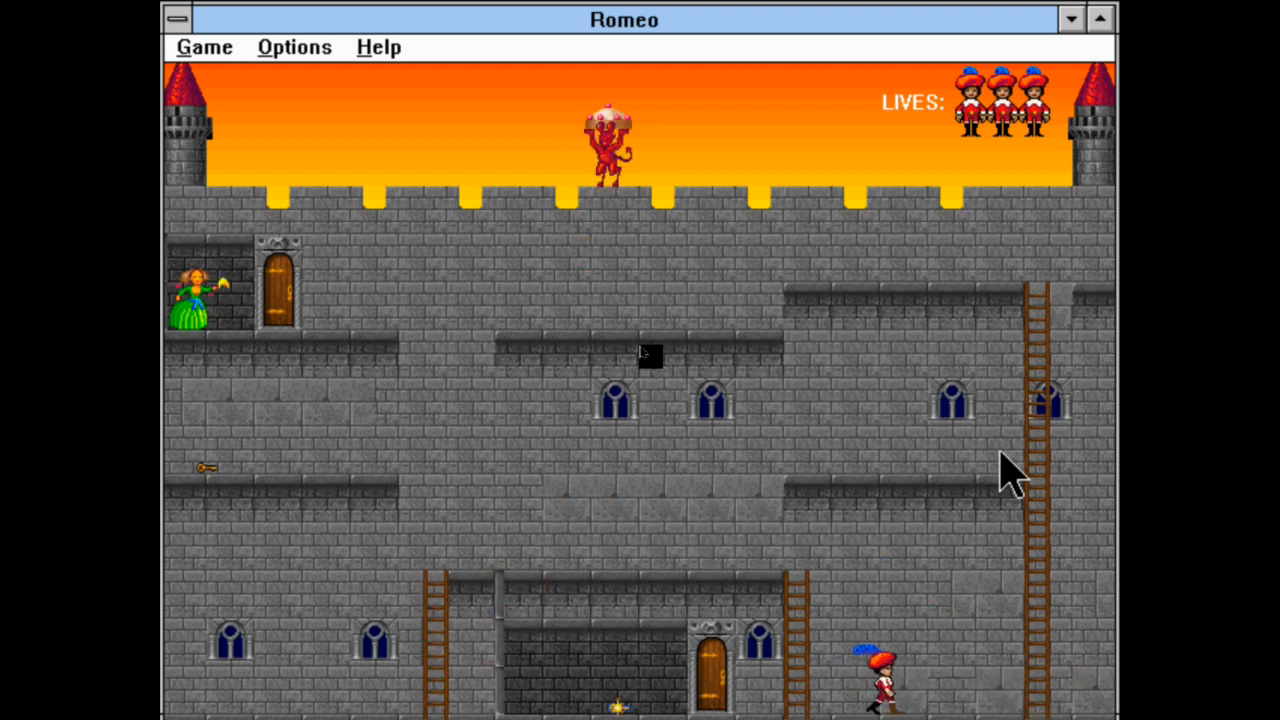
key("Up")
key("Left")
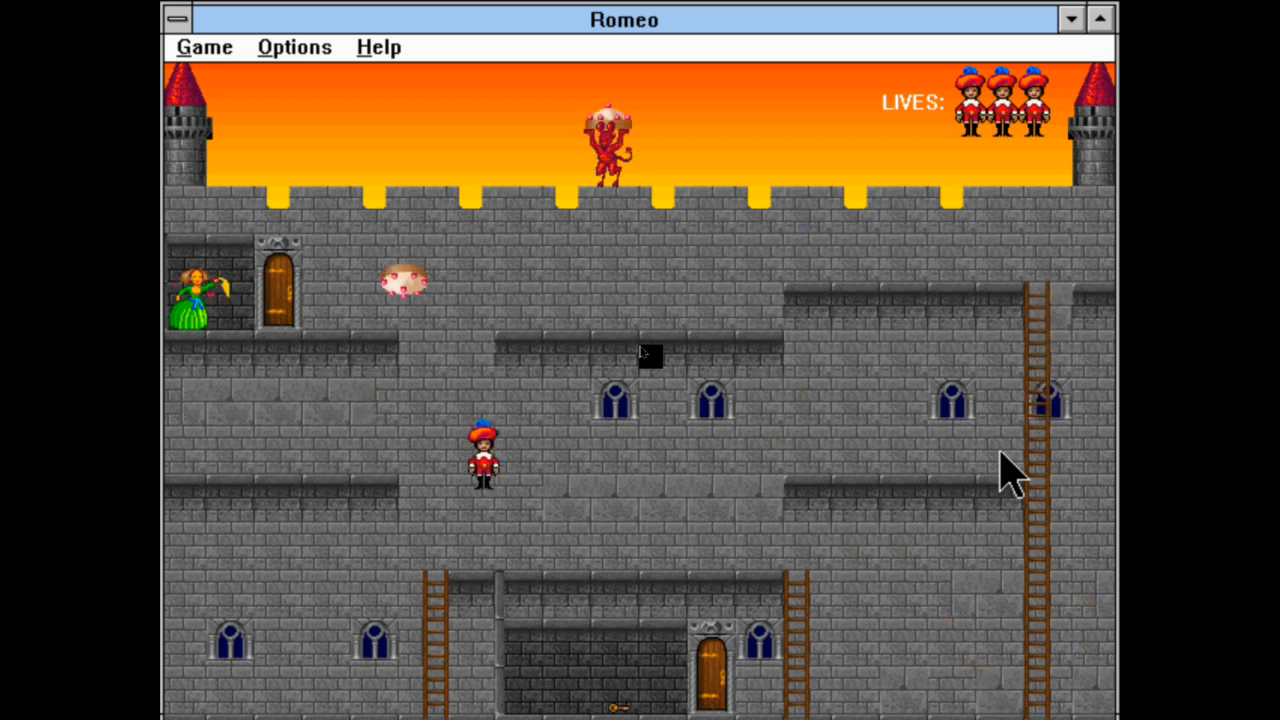
key("Left")
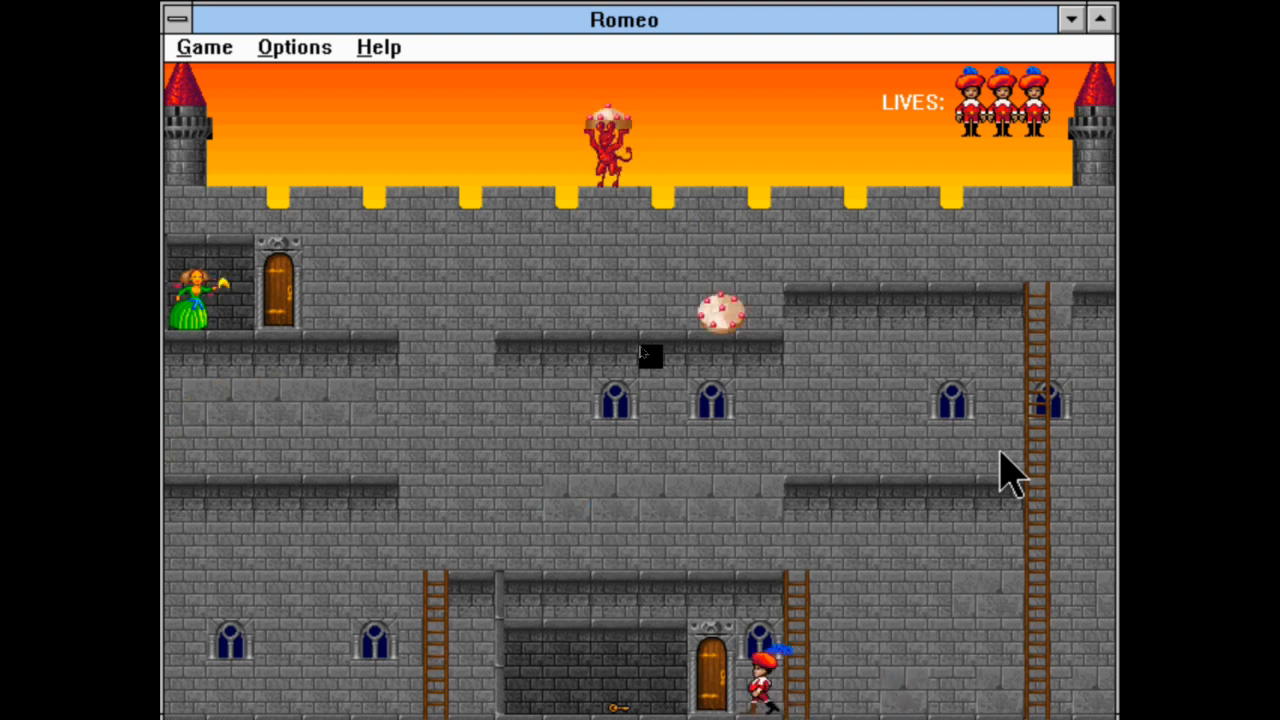
key("Right")
key("Up")
key("Left")
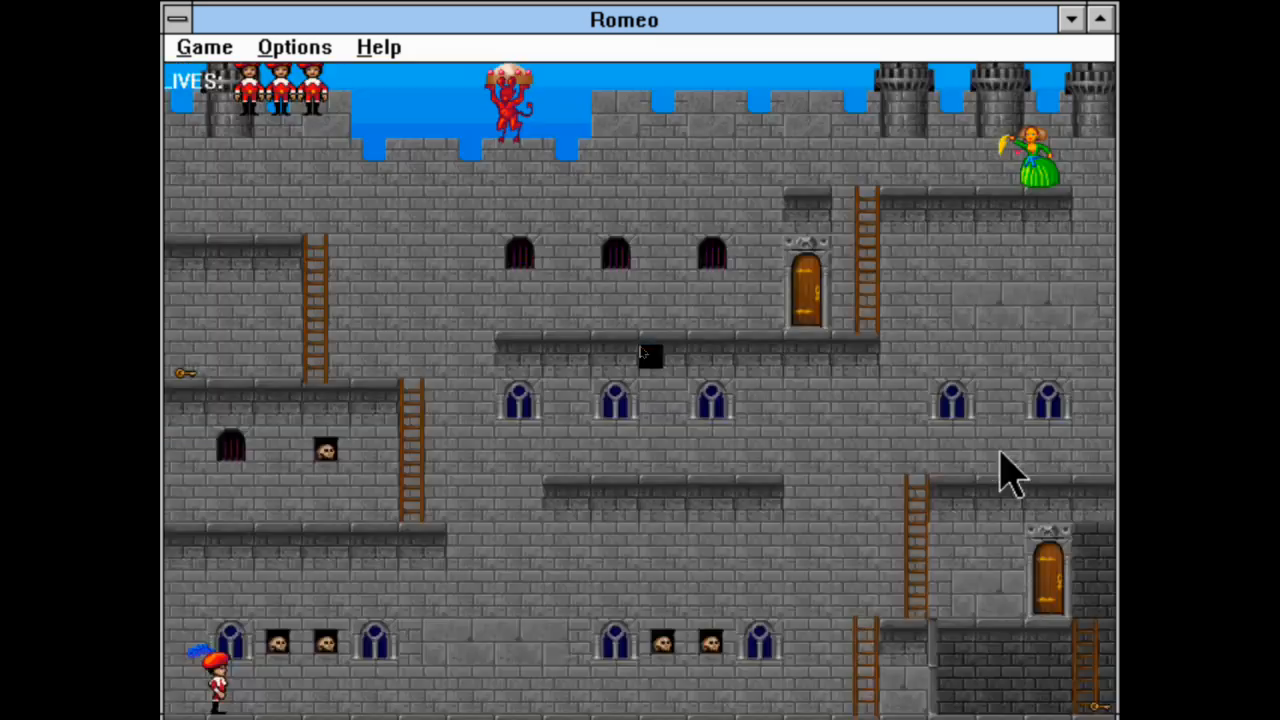
Walk Romeo a short way to the right in the second castle level and quit the game.
key("Right")
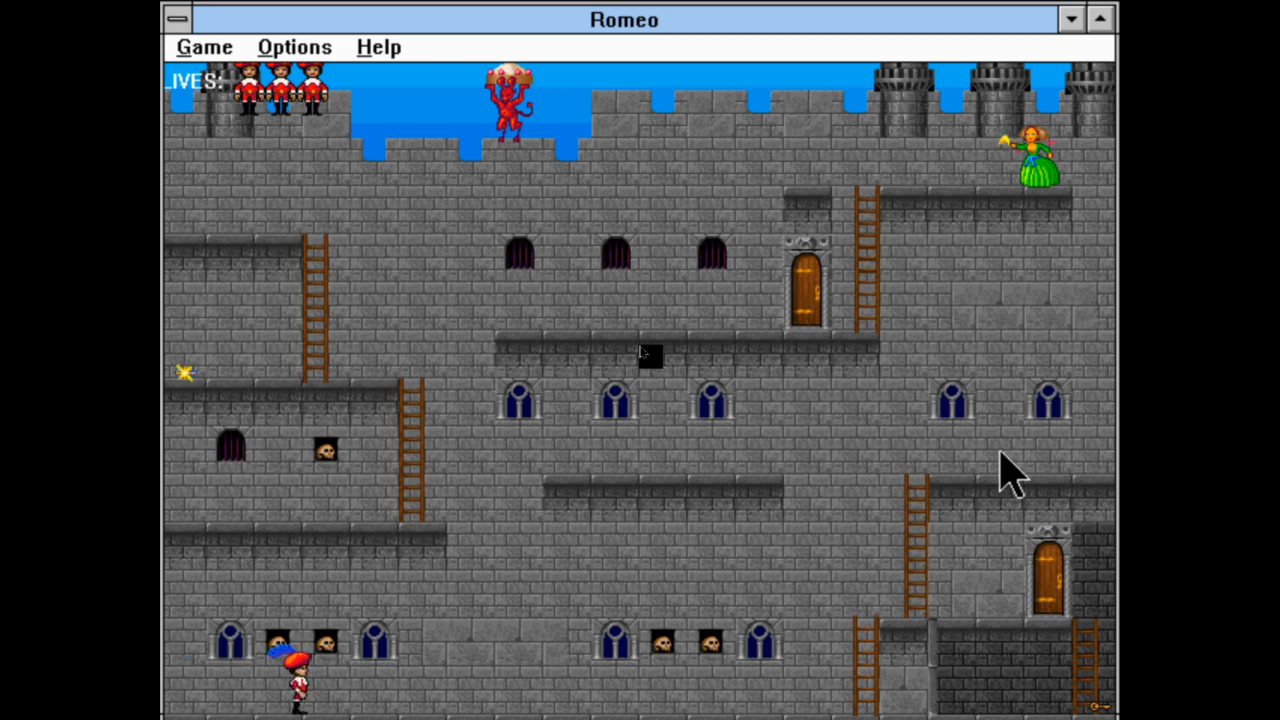
key("alt")
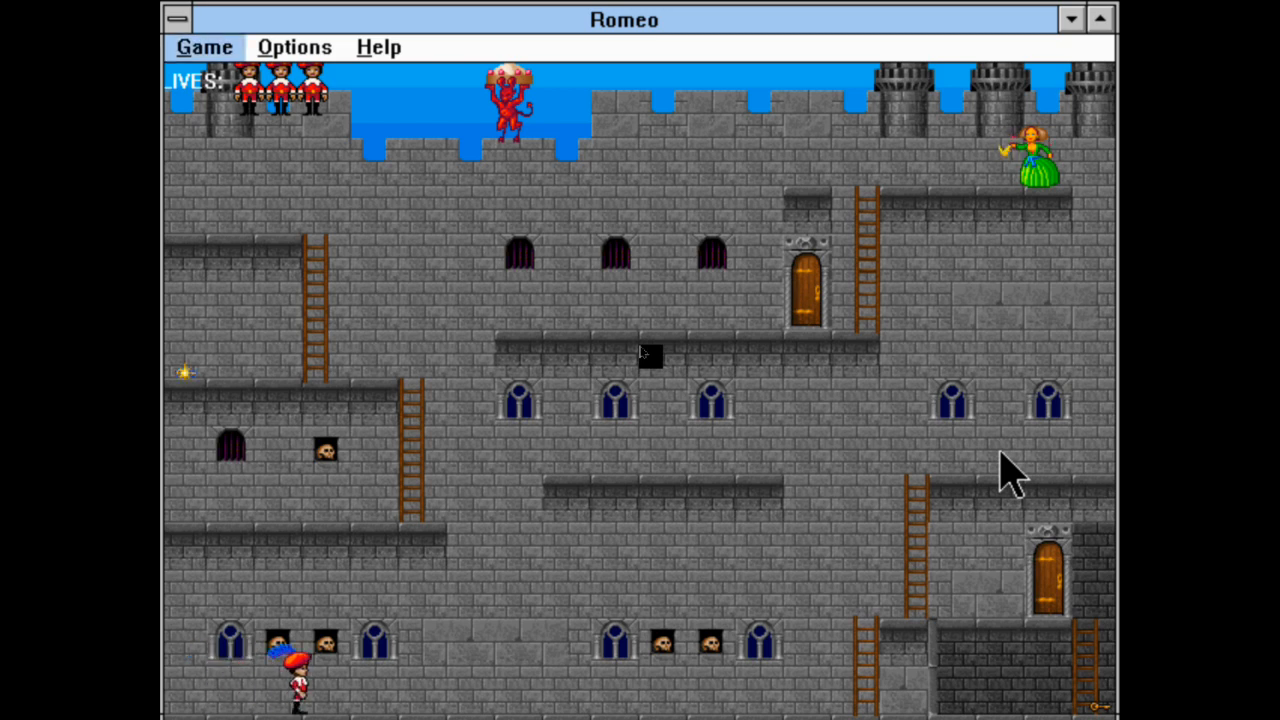
left_click(188, 47)
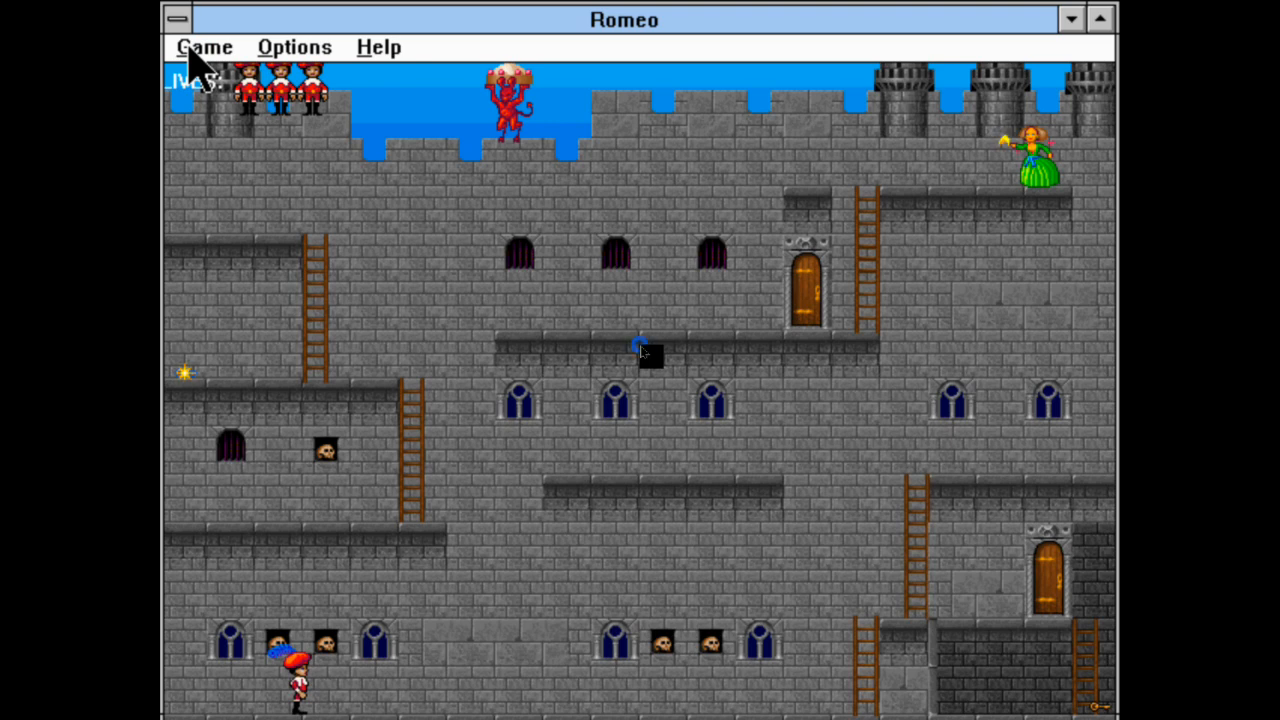
left_click(218, 47)
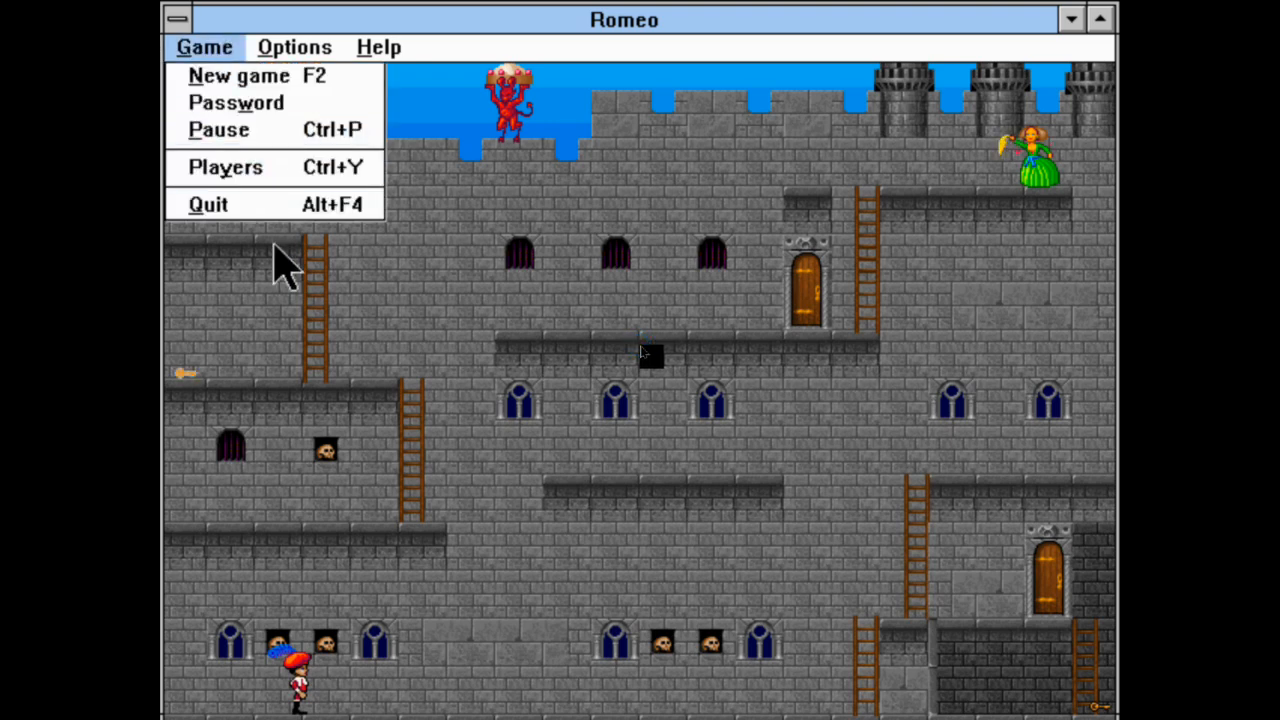
left_click(283, 214)
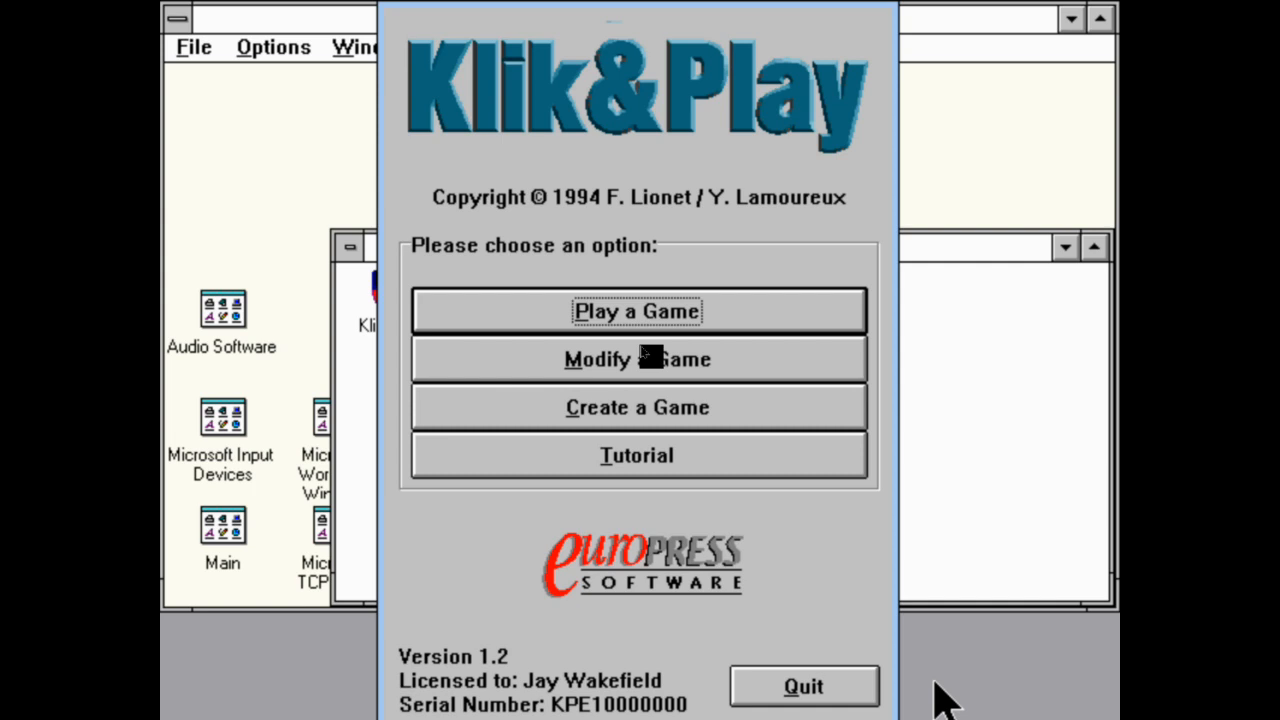
Open romeo9.gam from the gamepack folder for modification and maximize the Storyboard Editor window.
left_click(587, 368)
double_click(793, 262)
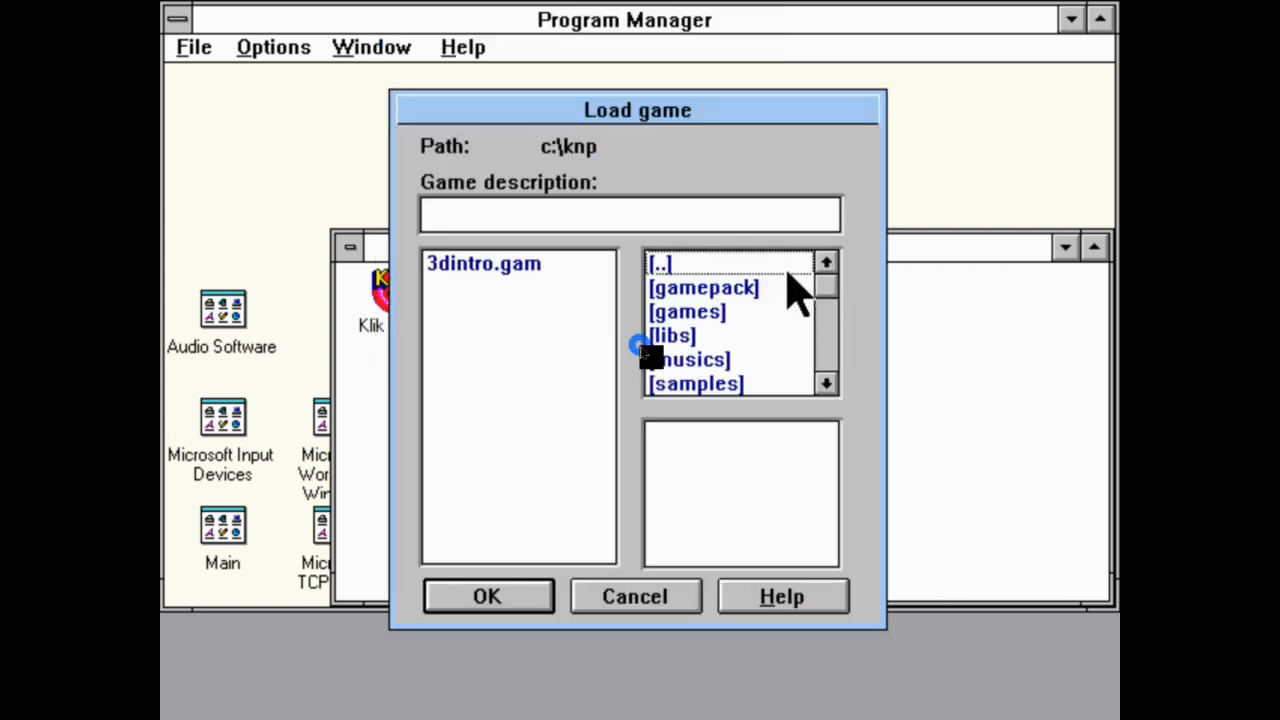
double_click(778, 287)
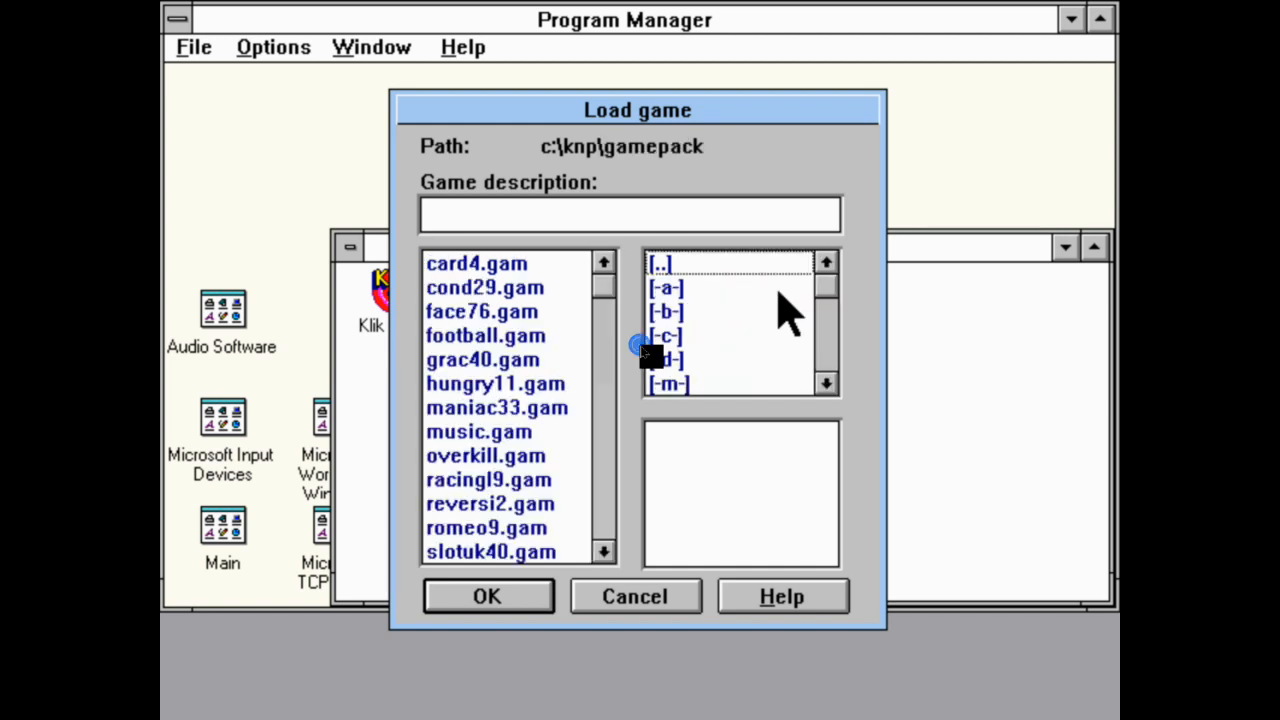
left_click(600, 380)
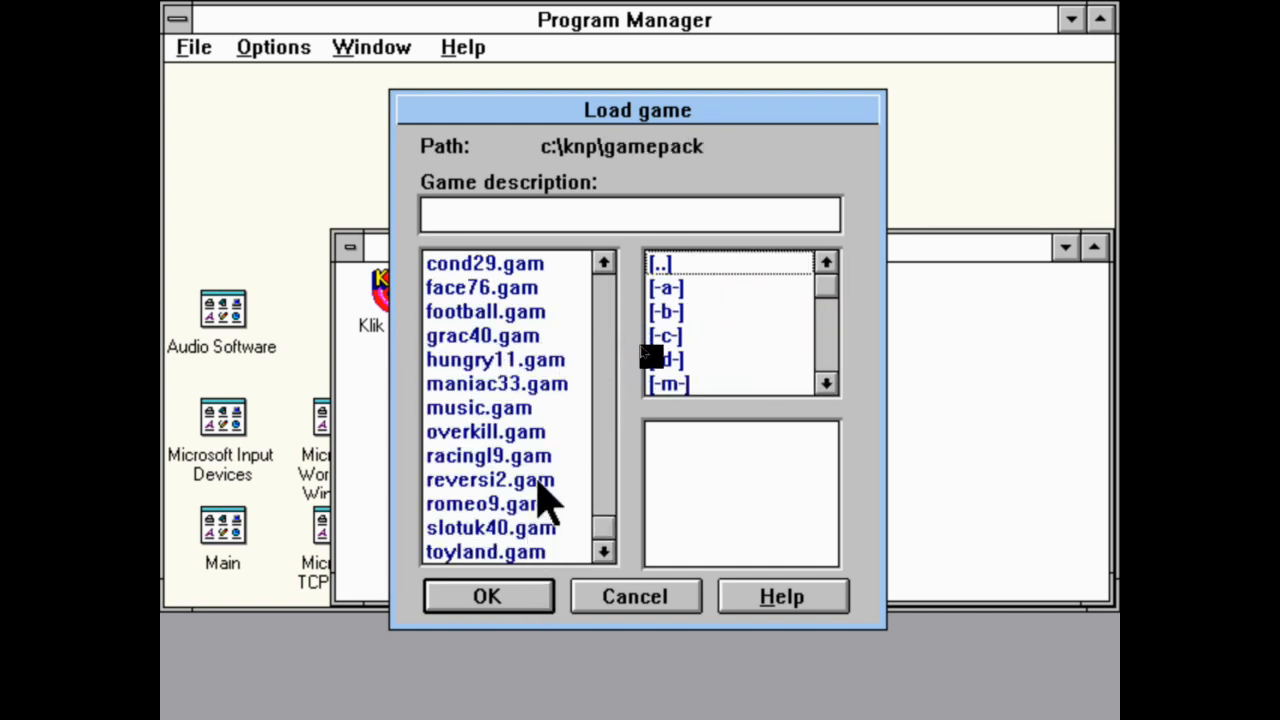
double_click(538, 505)
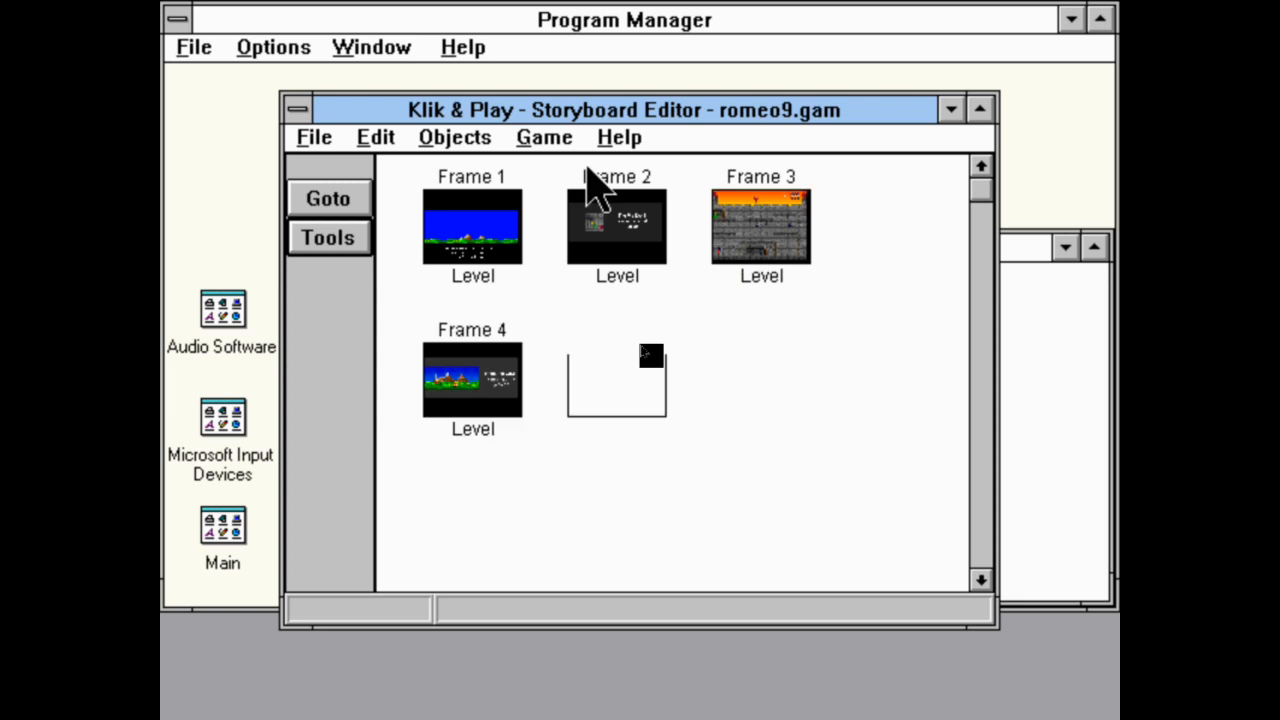
double_click(583, 113)
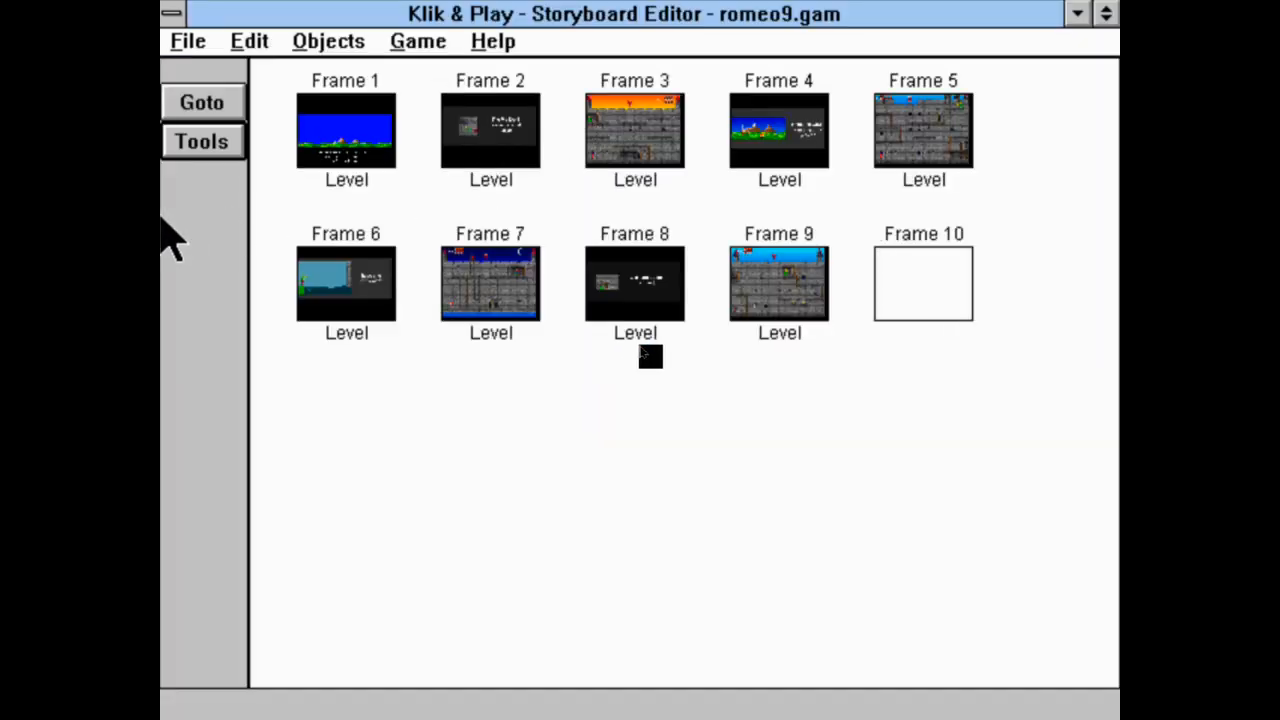
View Frame 3 of romeo9.gam in the Level Editor and quit the editor.
right_click(627, 158)
left_click(674, 207)
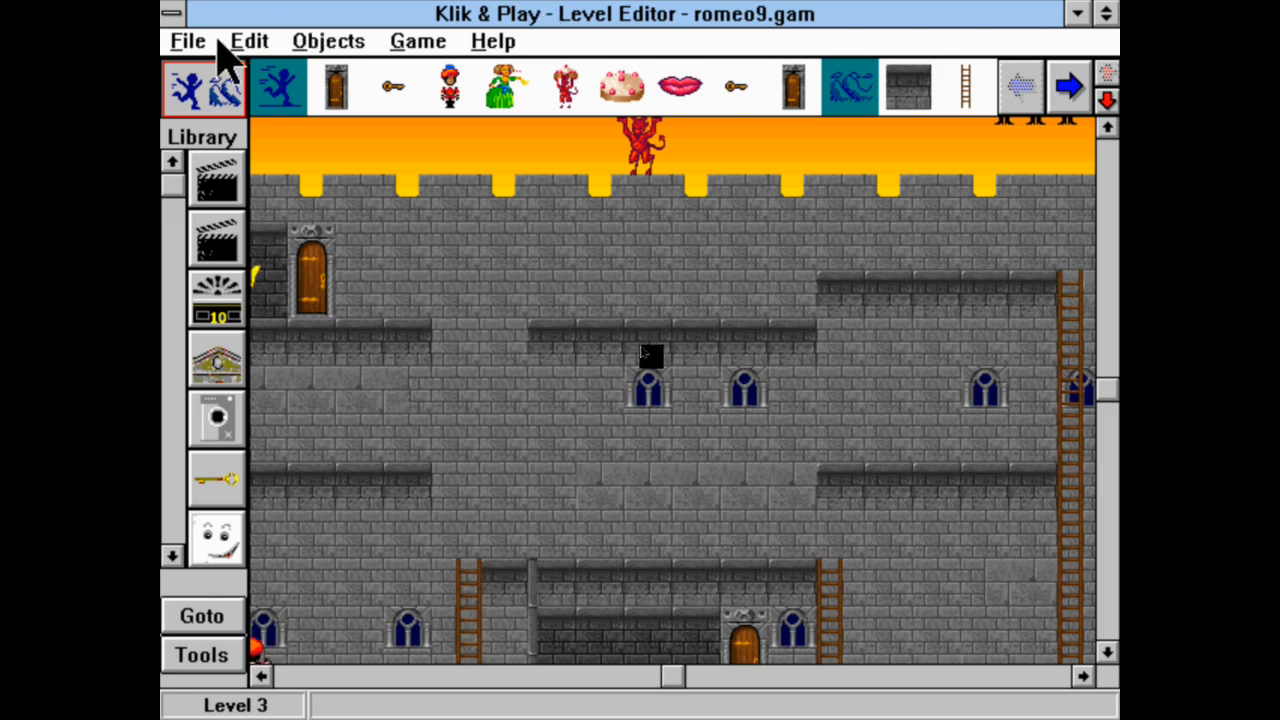
left_click(185, 41)
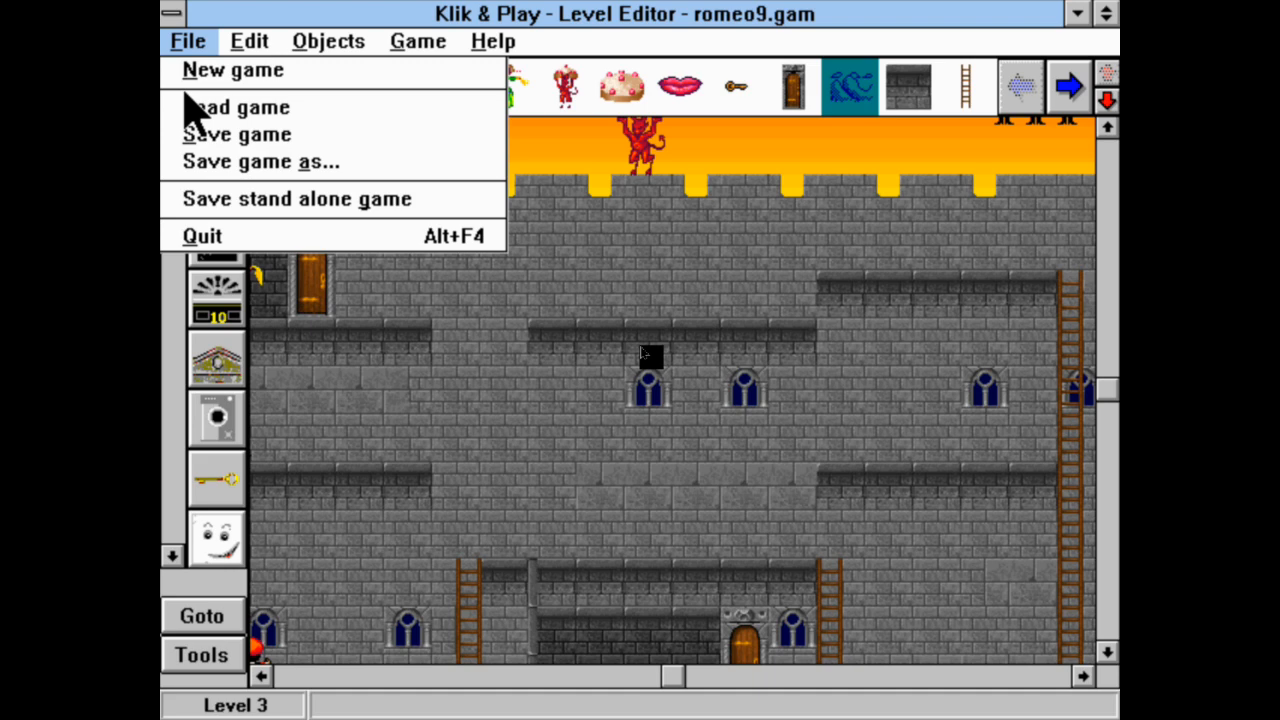
left_click(234, 240)
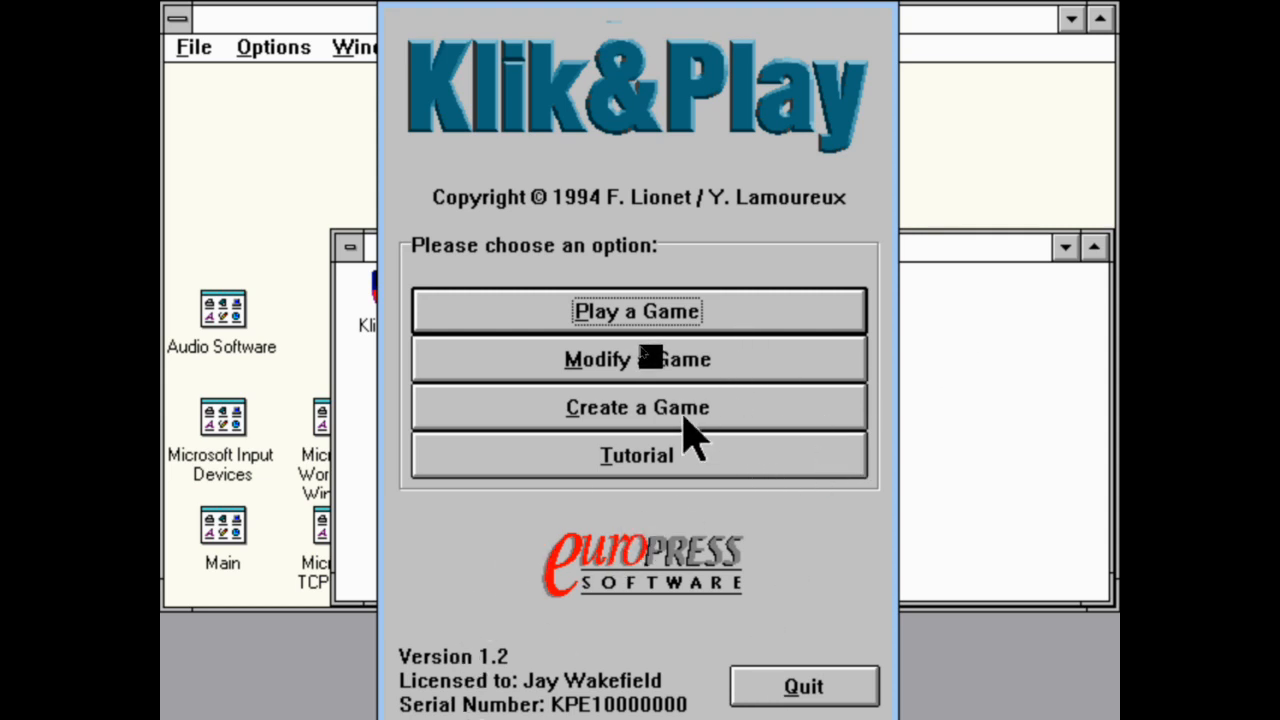
Start creating a new game in the Storyboard Editor.
left_click(637, 466)
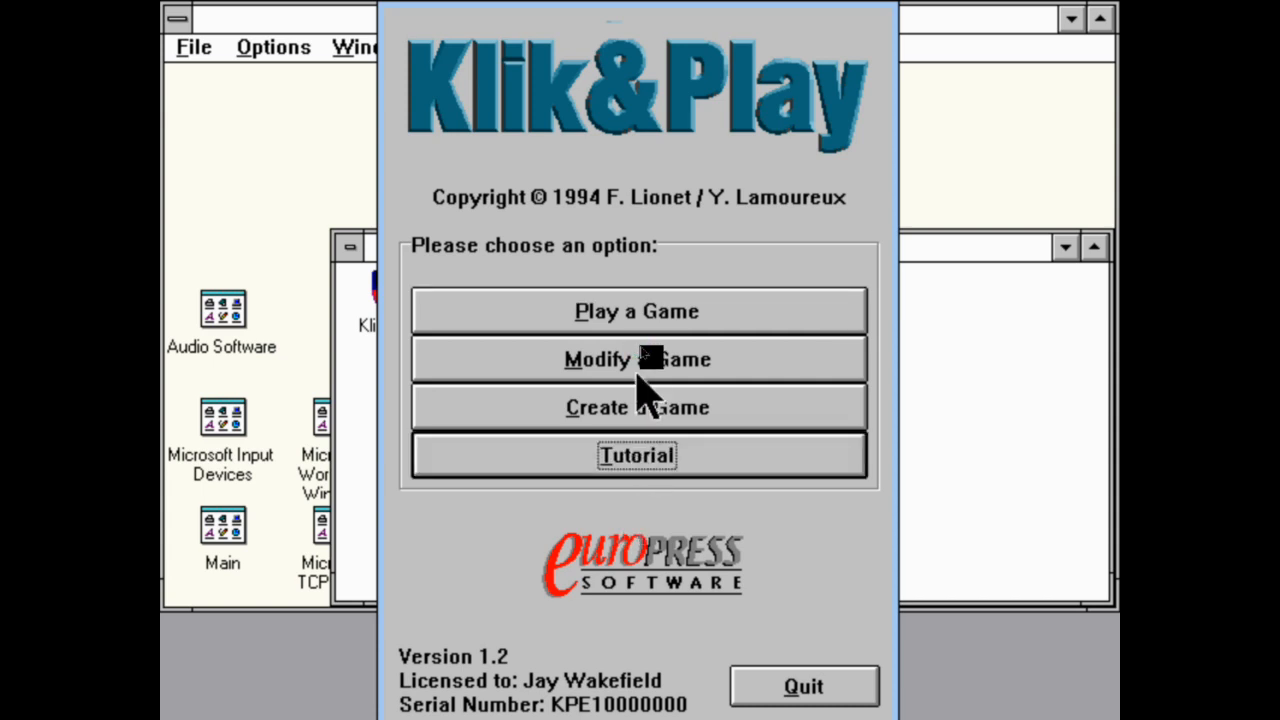
left_click(640, 400)
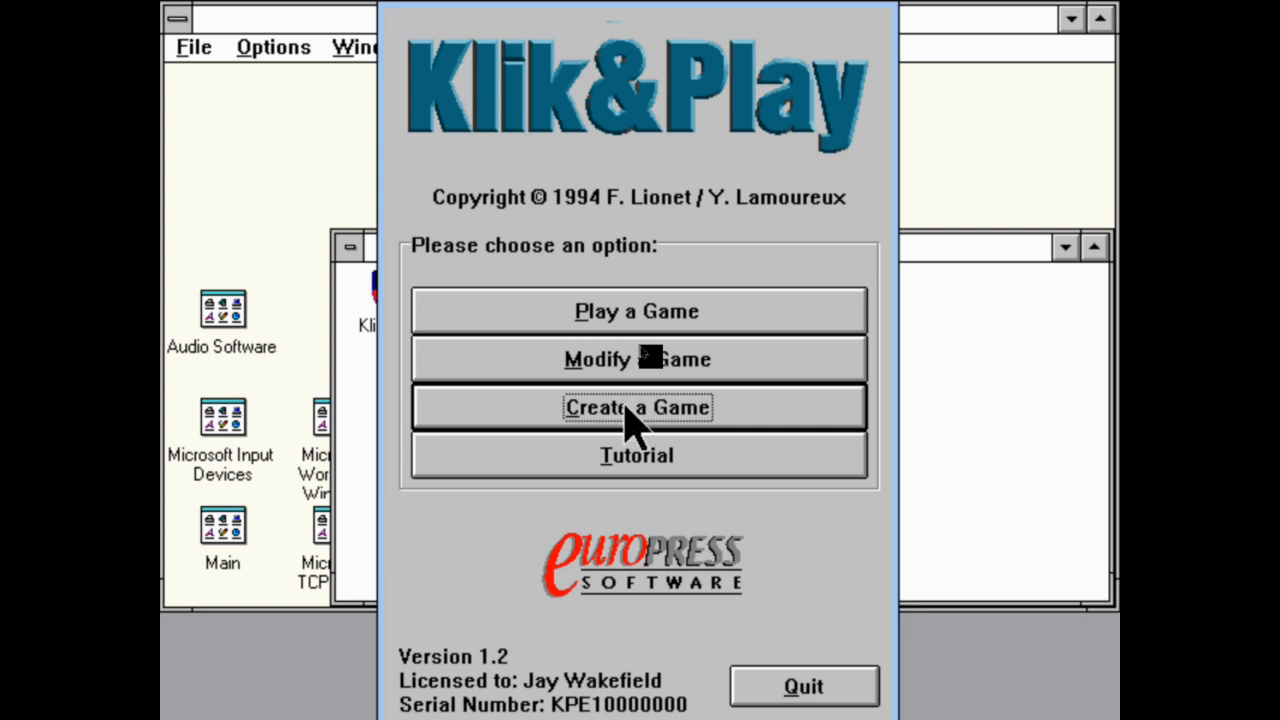
left_click(630, 418)
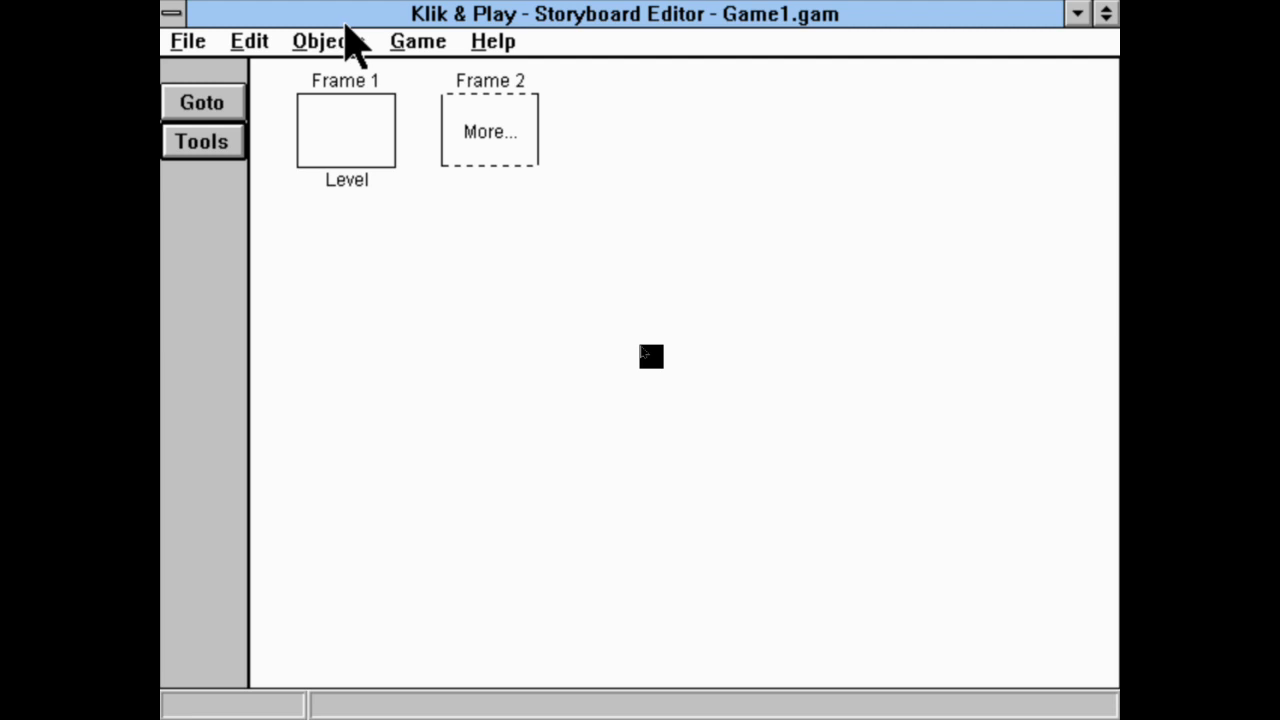
left_click(437, 47)
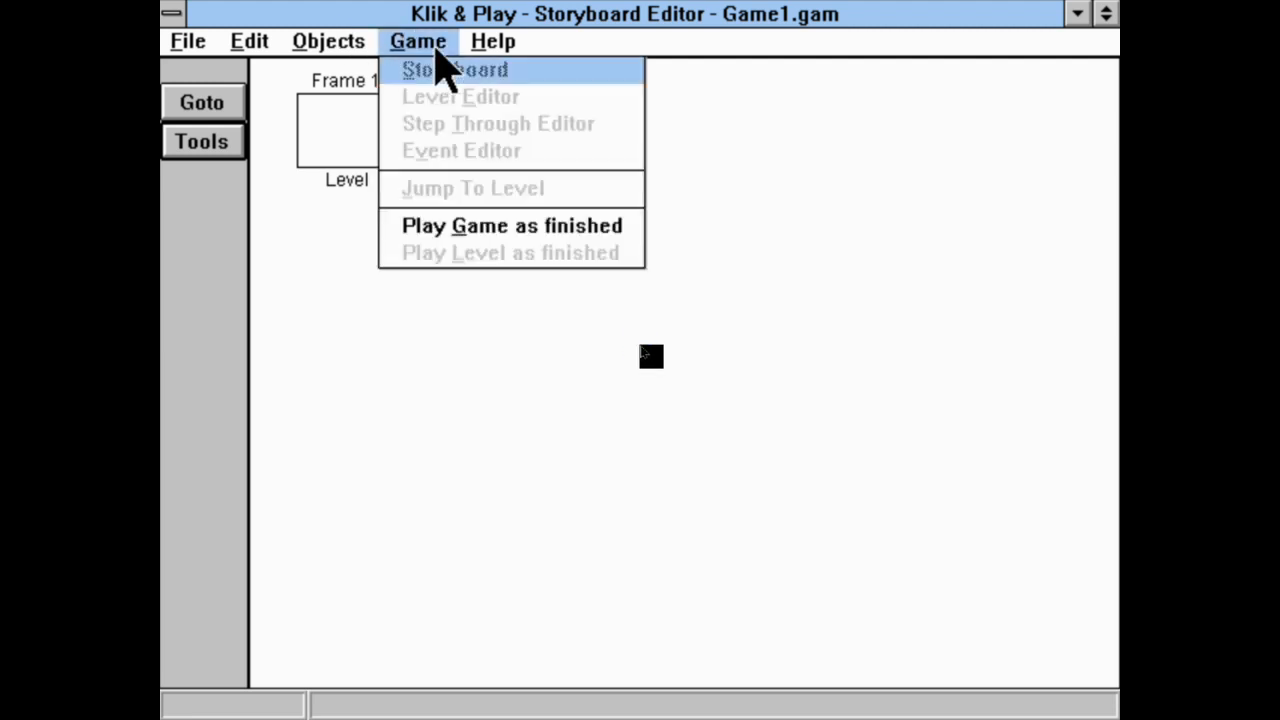
left_click(437, 50)
left_click(436, 48)
left_click(435, 52)
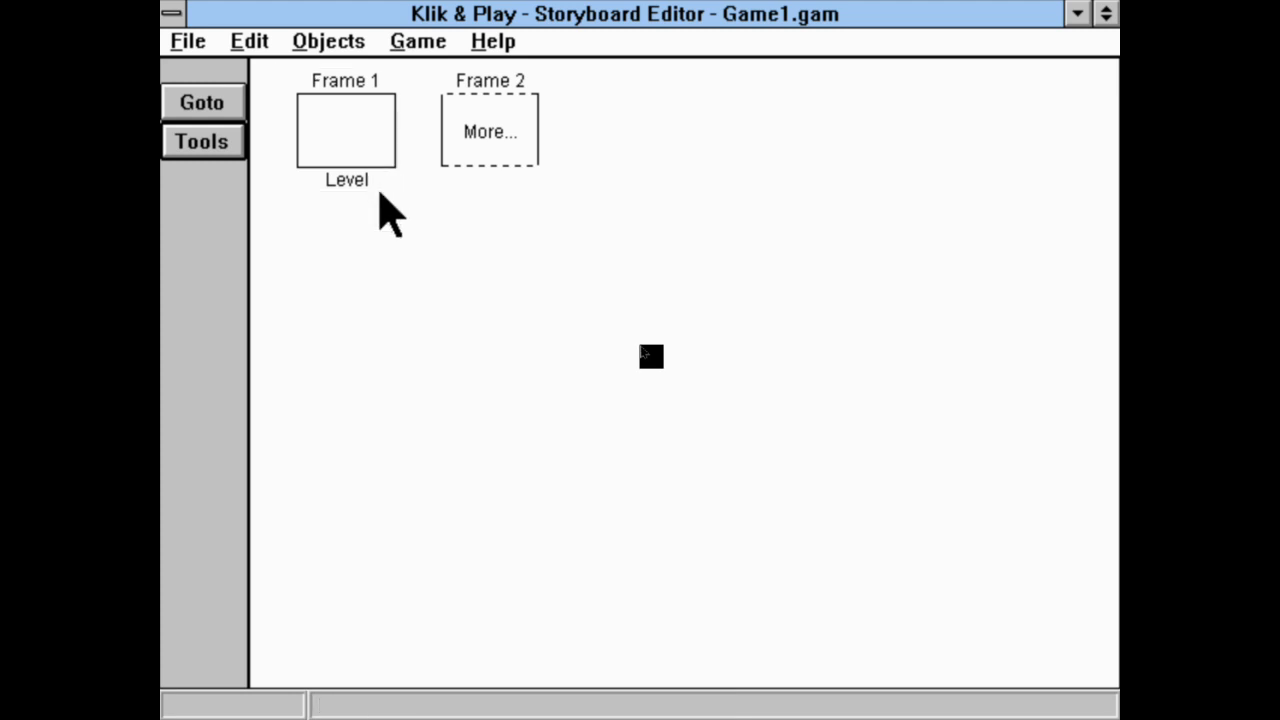
Examine the level setup options of Frame 1 and cancel the dialog.
right_click(388, 130)
left_click(858, 63)
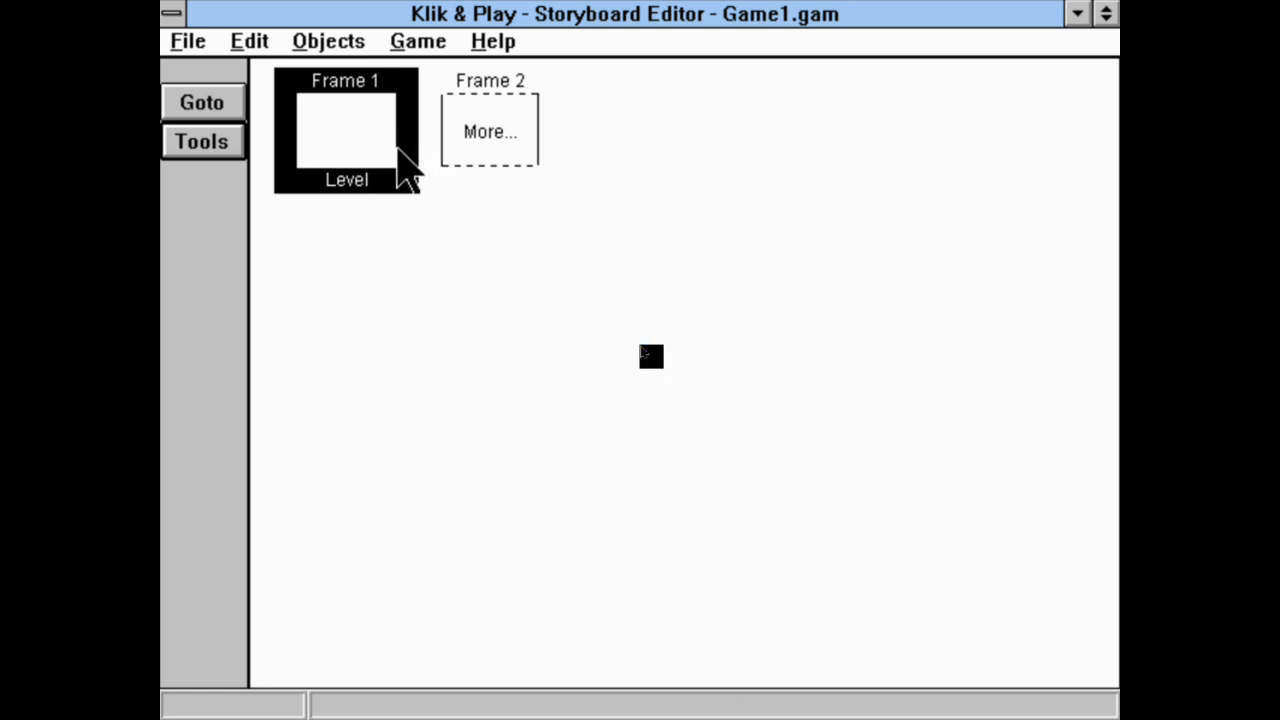
right_click(360, 165)
left_click(448, 195)
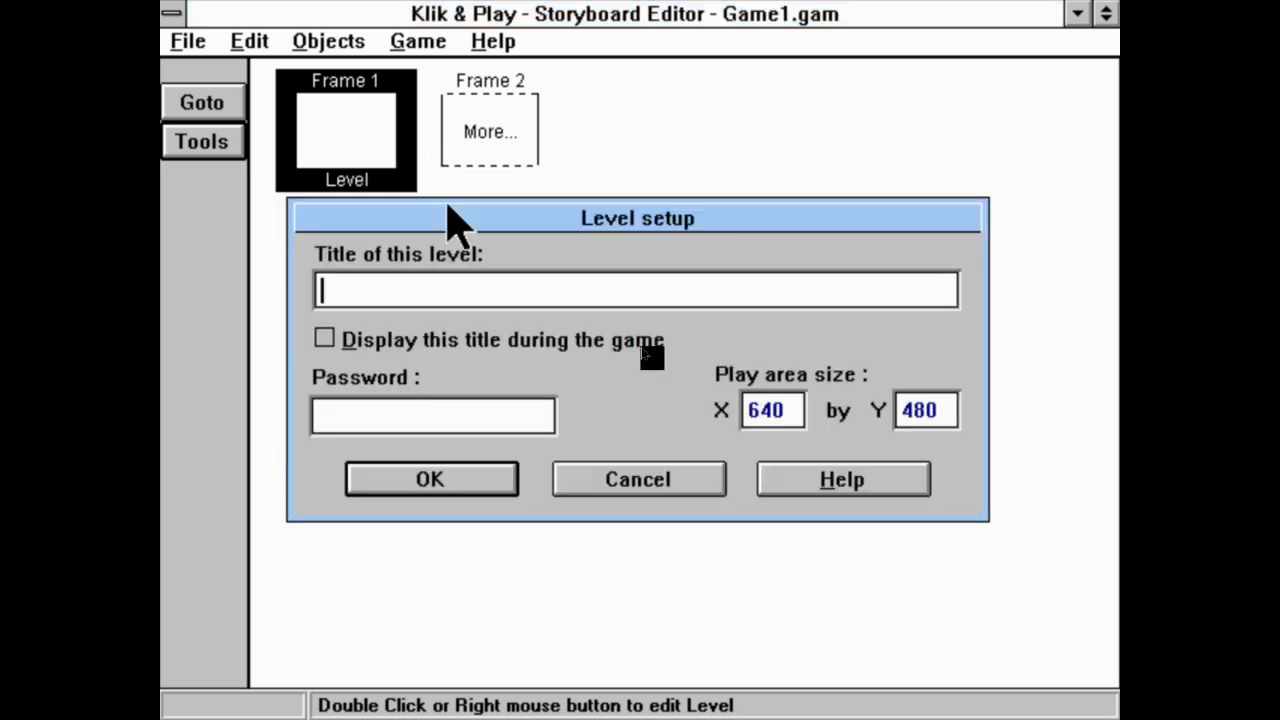
left_click(626, 480)
Open Frame 1 of the new game in the Level Editor.
right_click(378, 121)
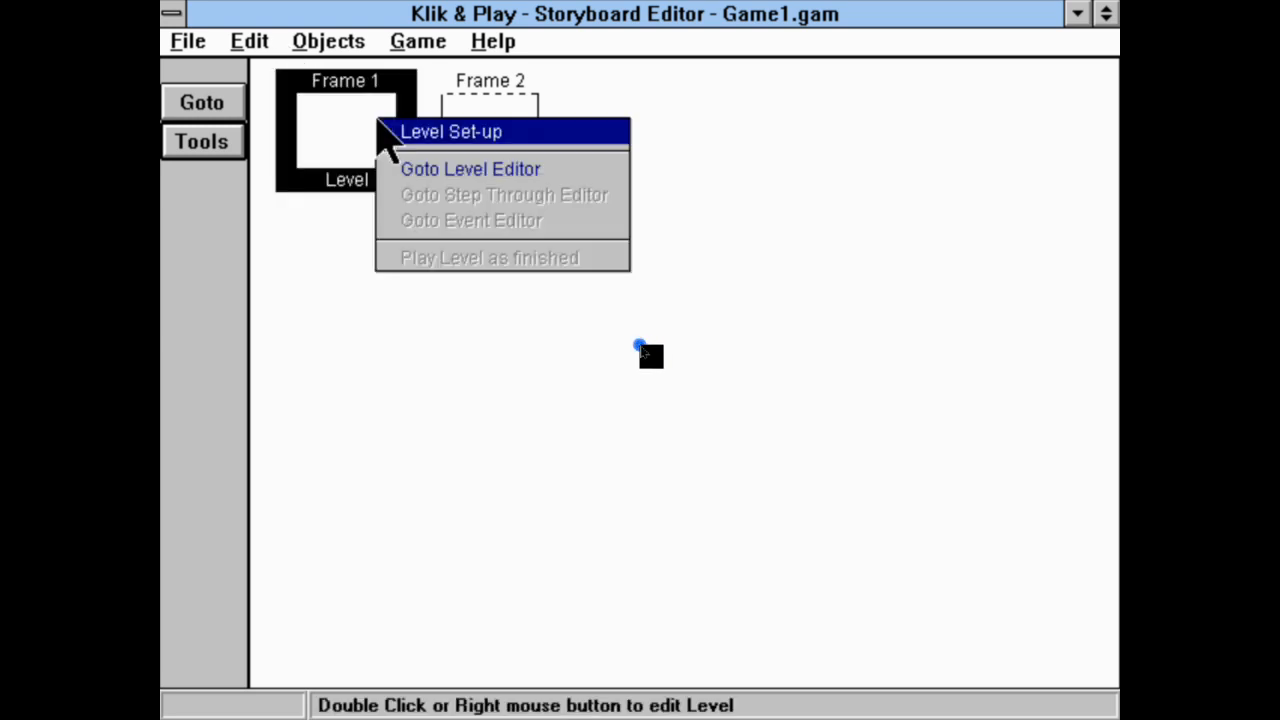
left_click(962, 244)
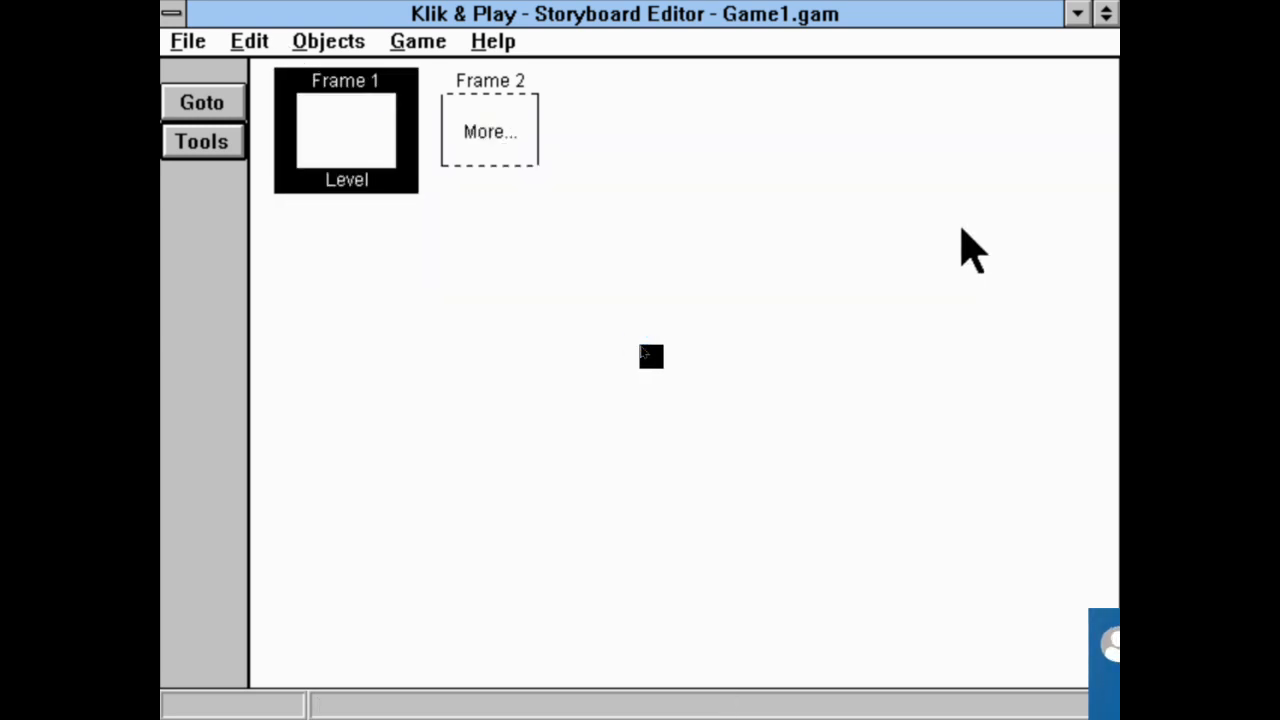
right_click(327, 132)
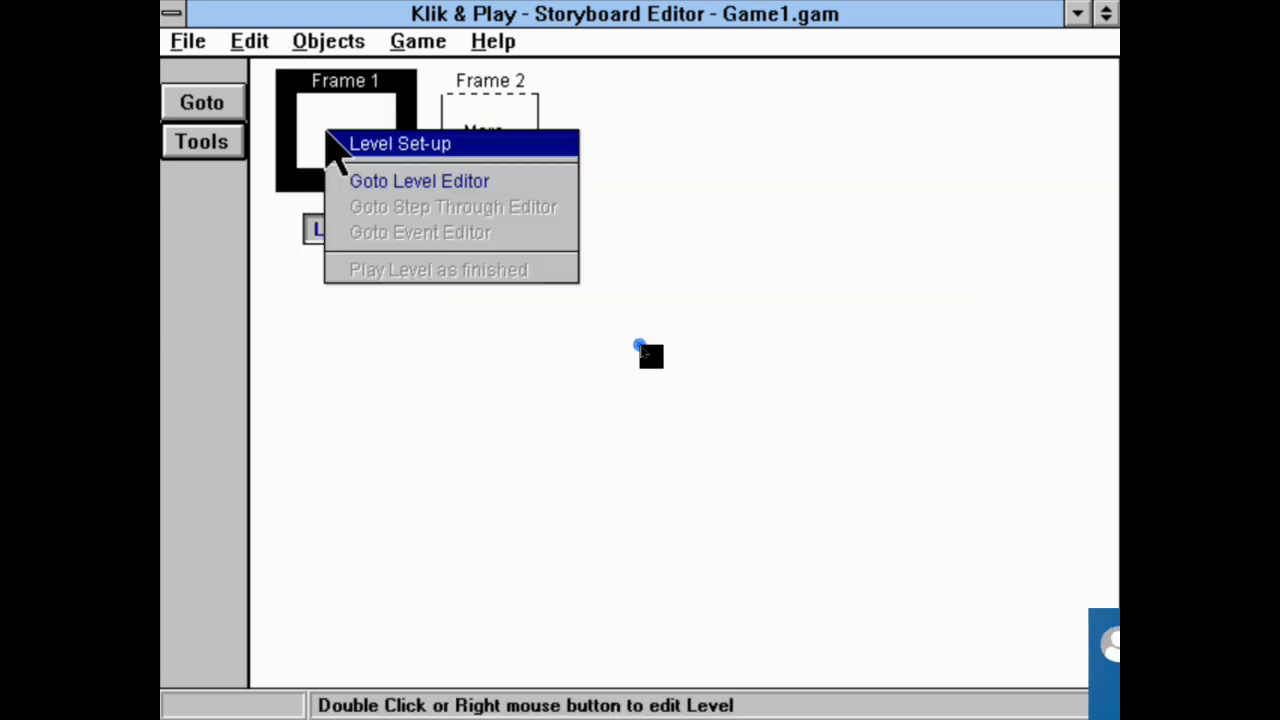
left_click(400, 188)
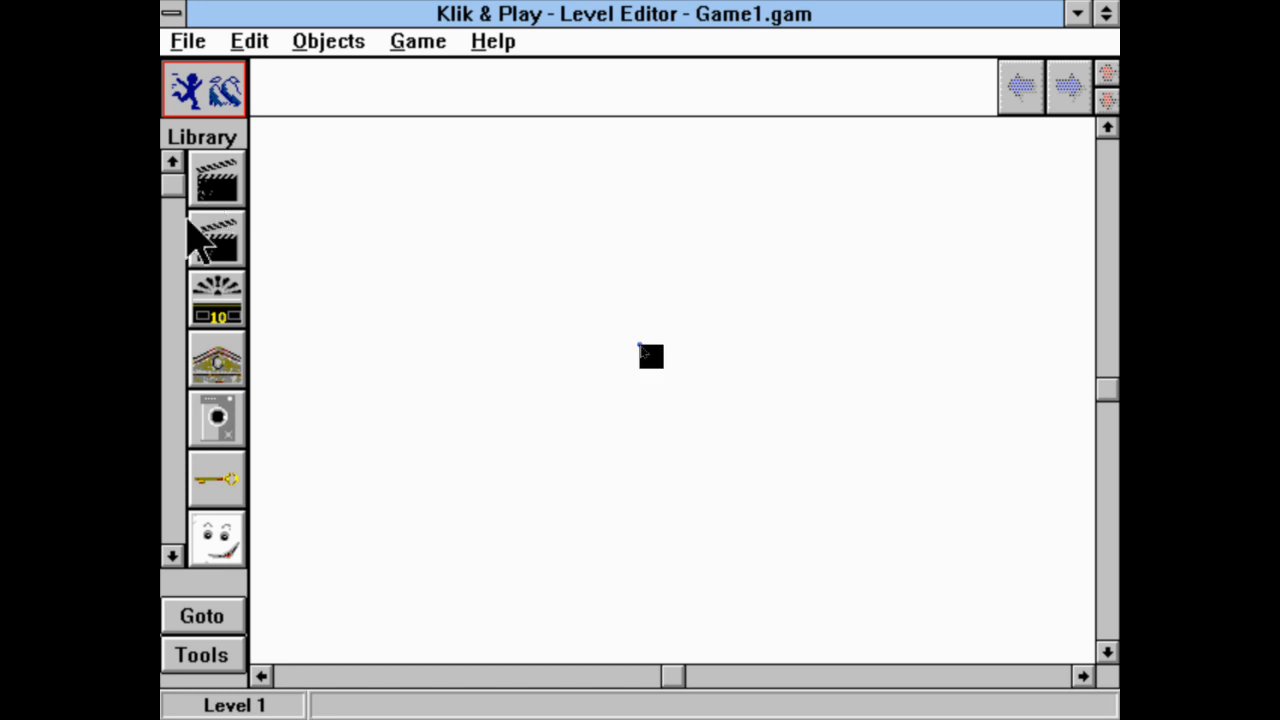
Place the Desert island backdrop from the Backdrops part 1 library so its upper-left corner aligns with the play area's corner.
left_click(210, 182)
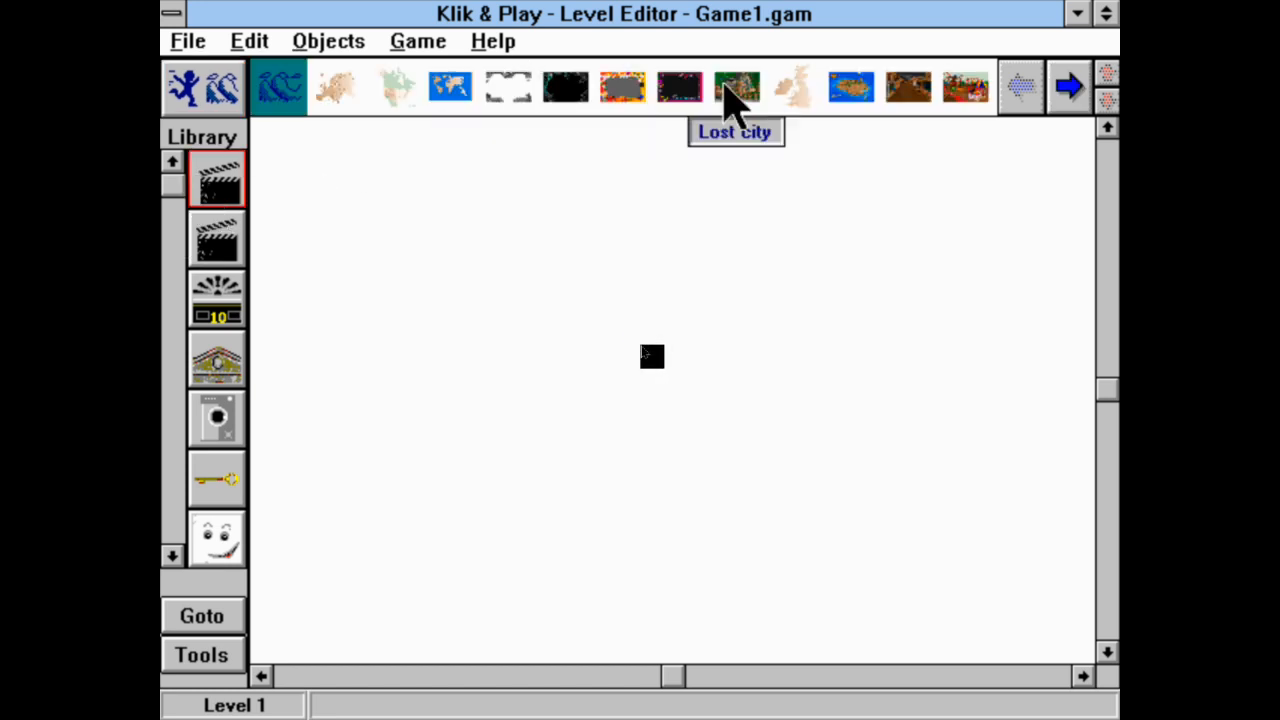
left_click(846, 88)
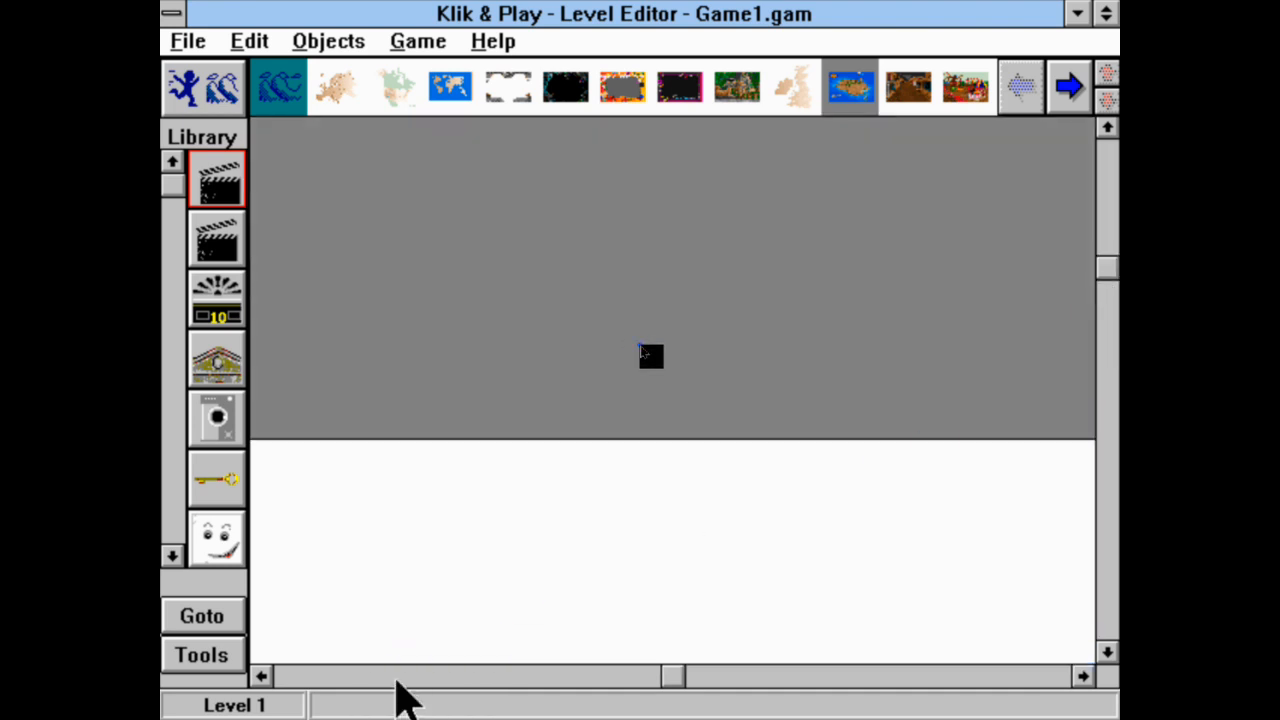
left_click(397, 682)
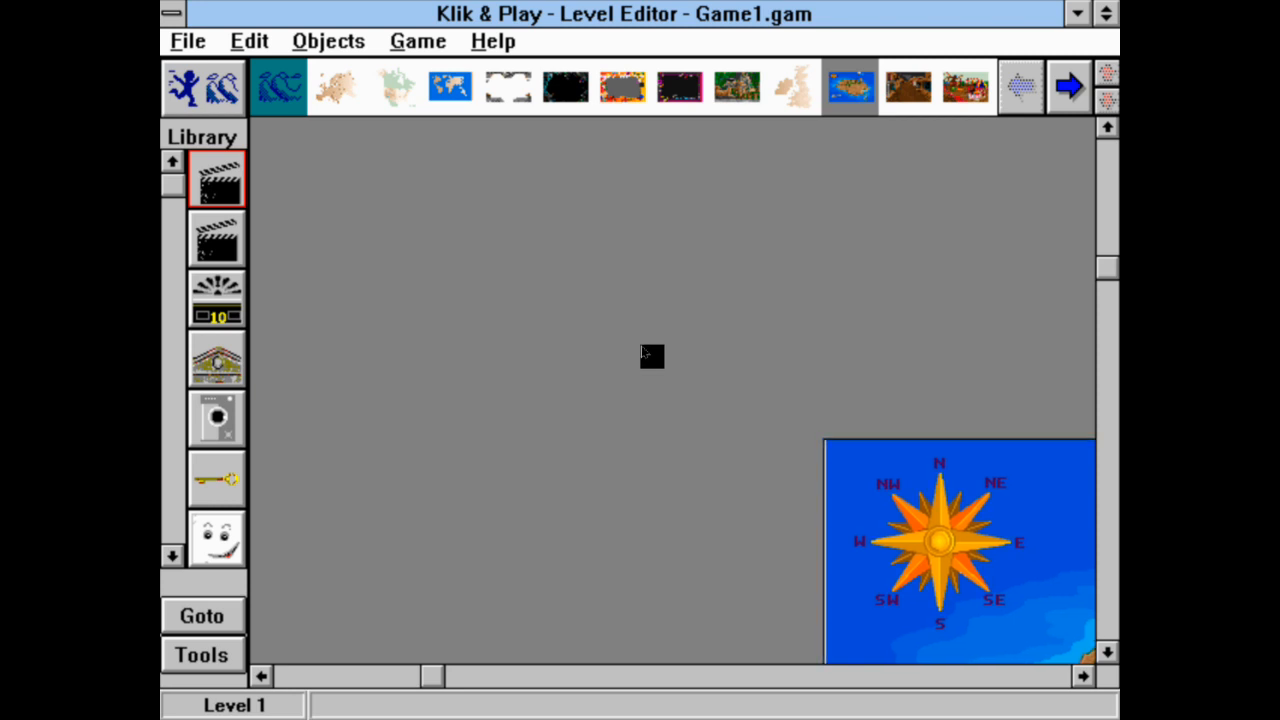
left_click(826, 441)
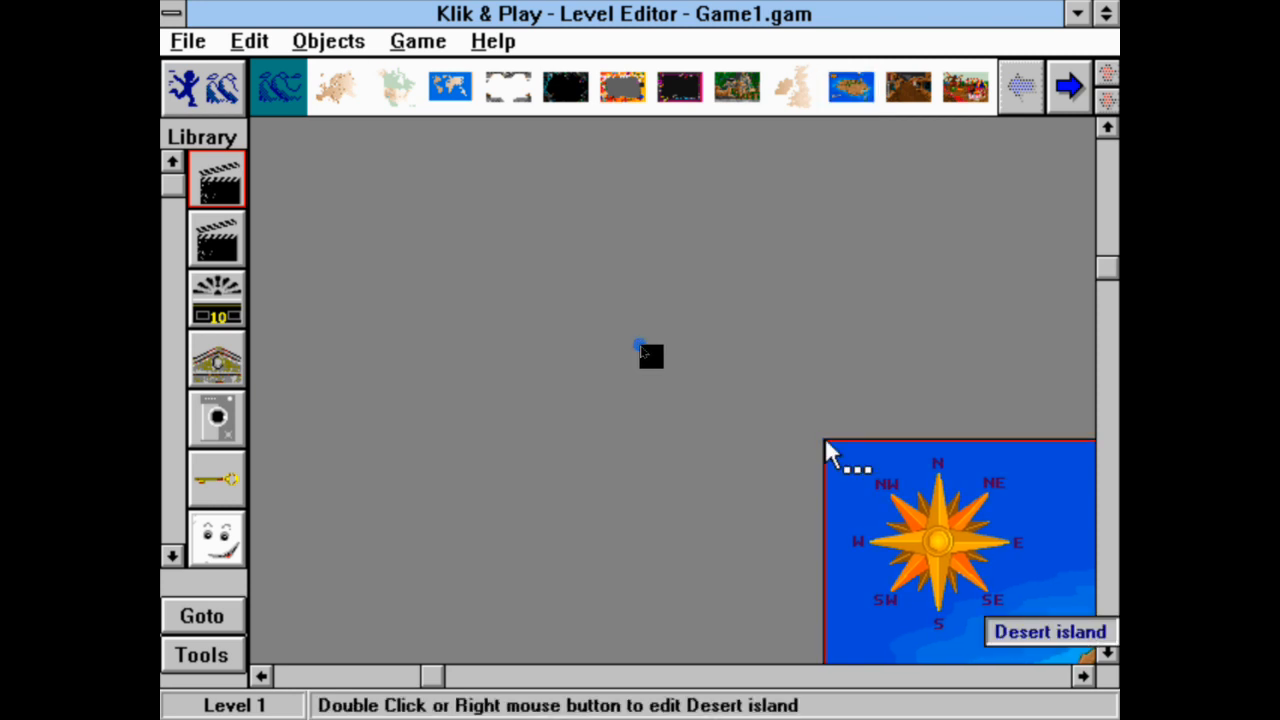
left_click(1110, 510)
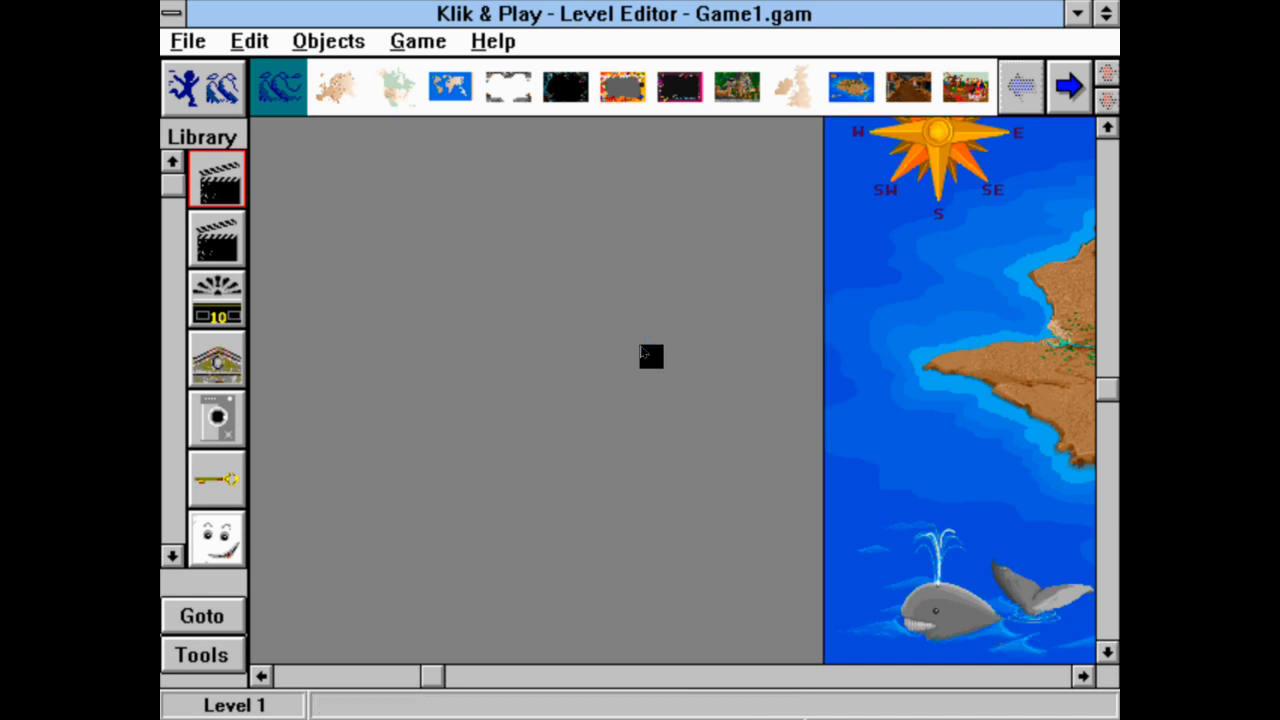
left_click(818, 677)
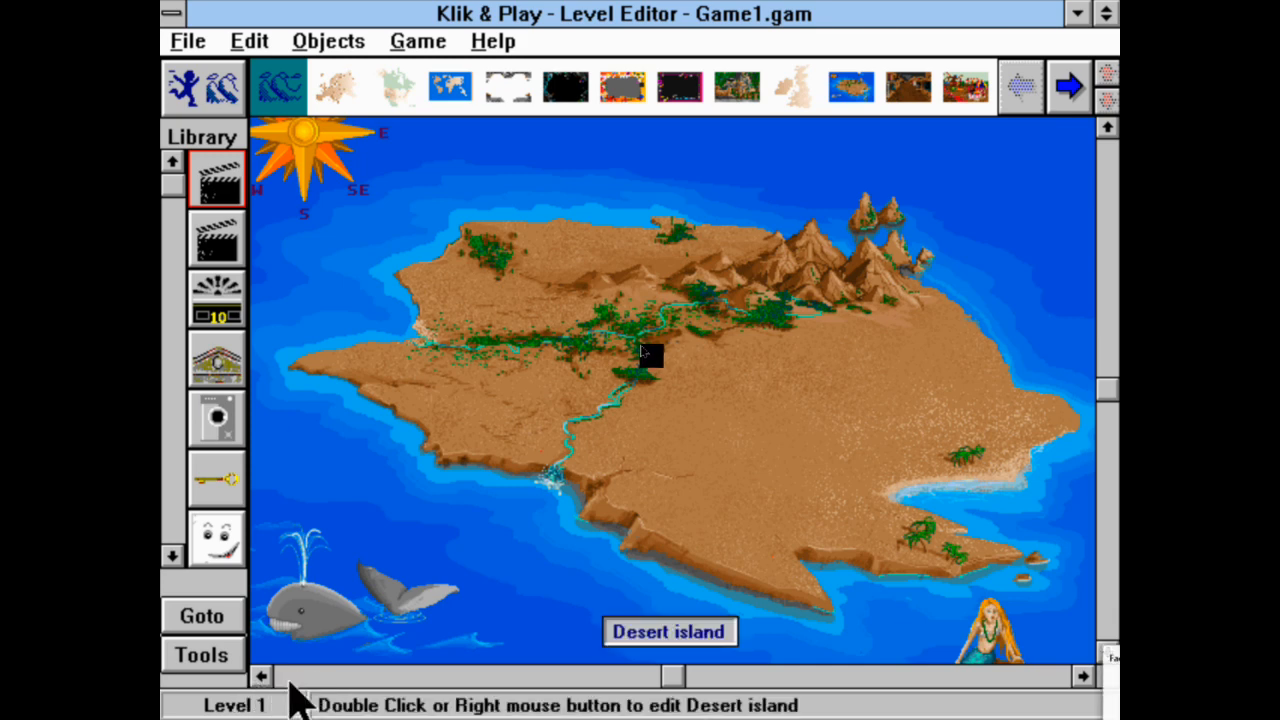
left_click(290, 678)
left_click(632, 677)
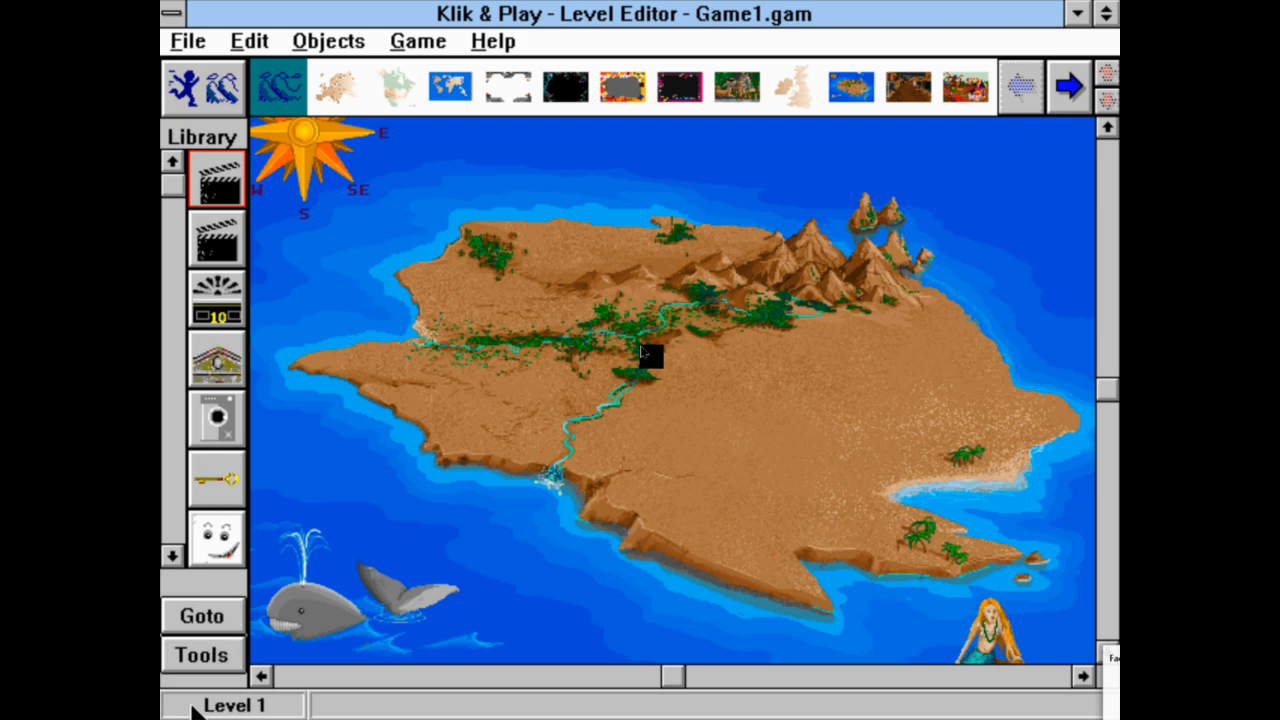
Return to the Storyboard Editor and add a second level frame after Frame 1.
left_click(440, 42)
left_click(440, 70)
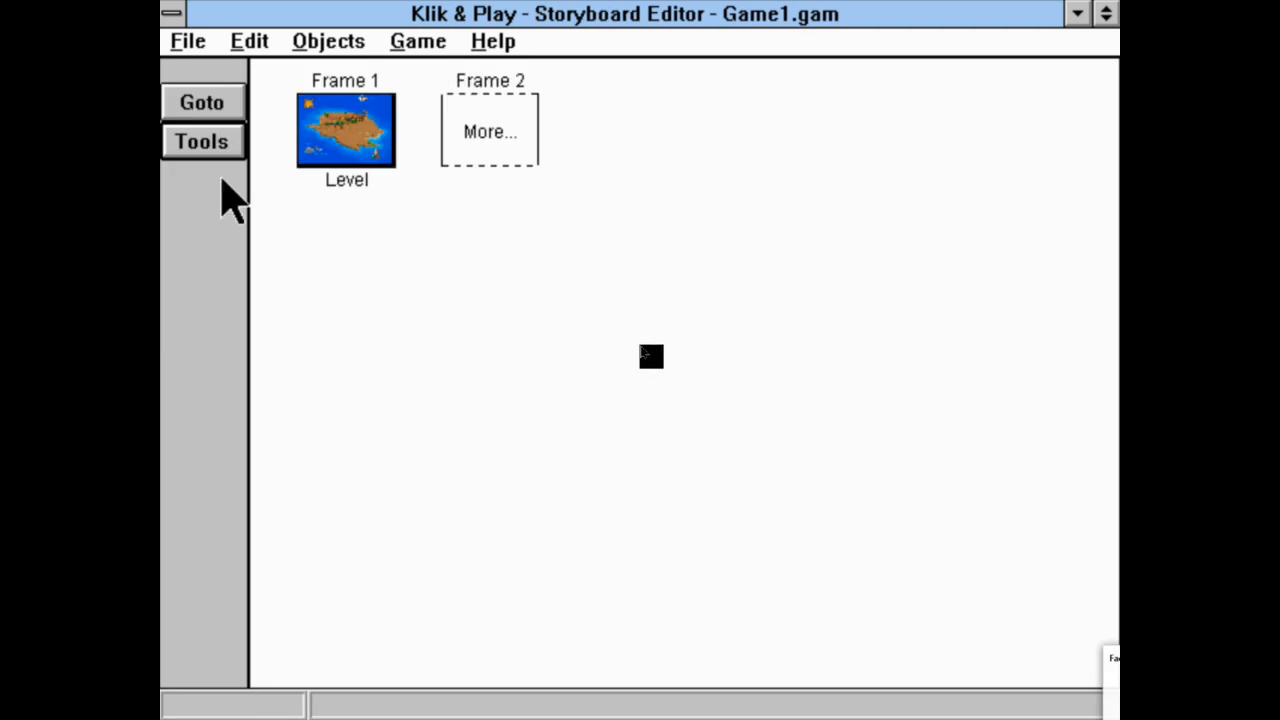
left_click(190, 150)
left_click_drag(323, 188, 457, 171)
left_click(458, 172)
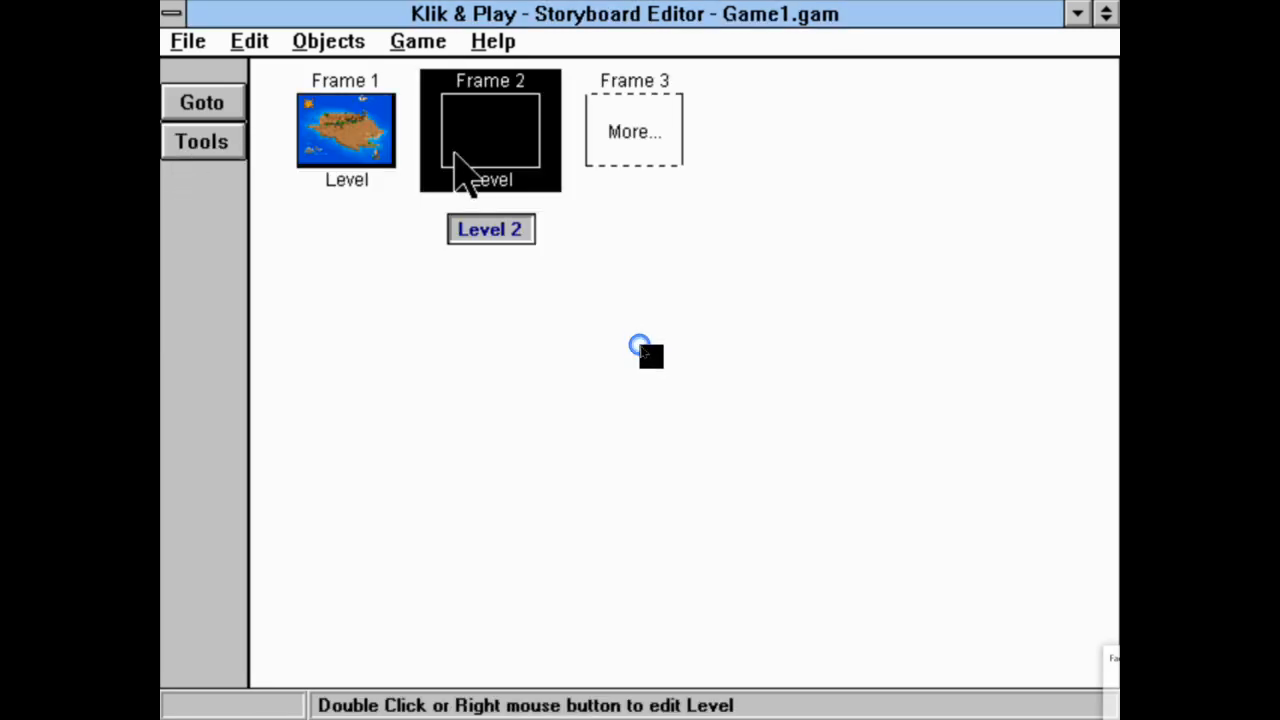
Open Frame 2 in the Level Editor and look through the Backdrops part 1 library.
right_click(454, 153)
left_click(488, 210)
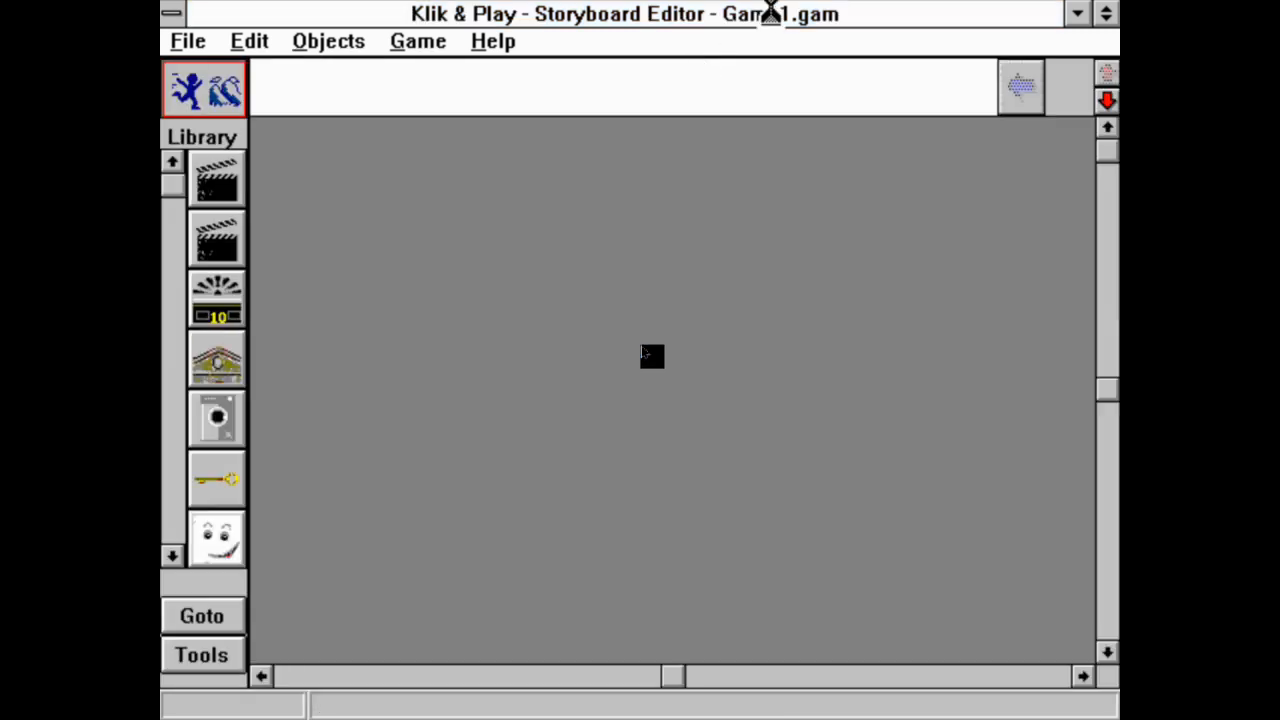
left_click(215, 182)
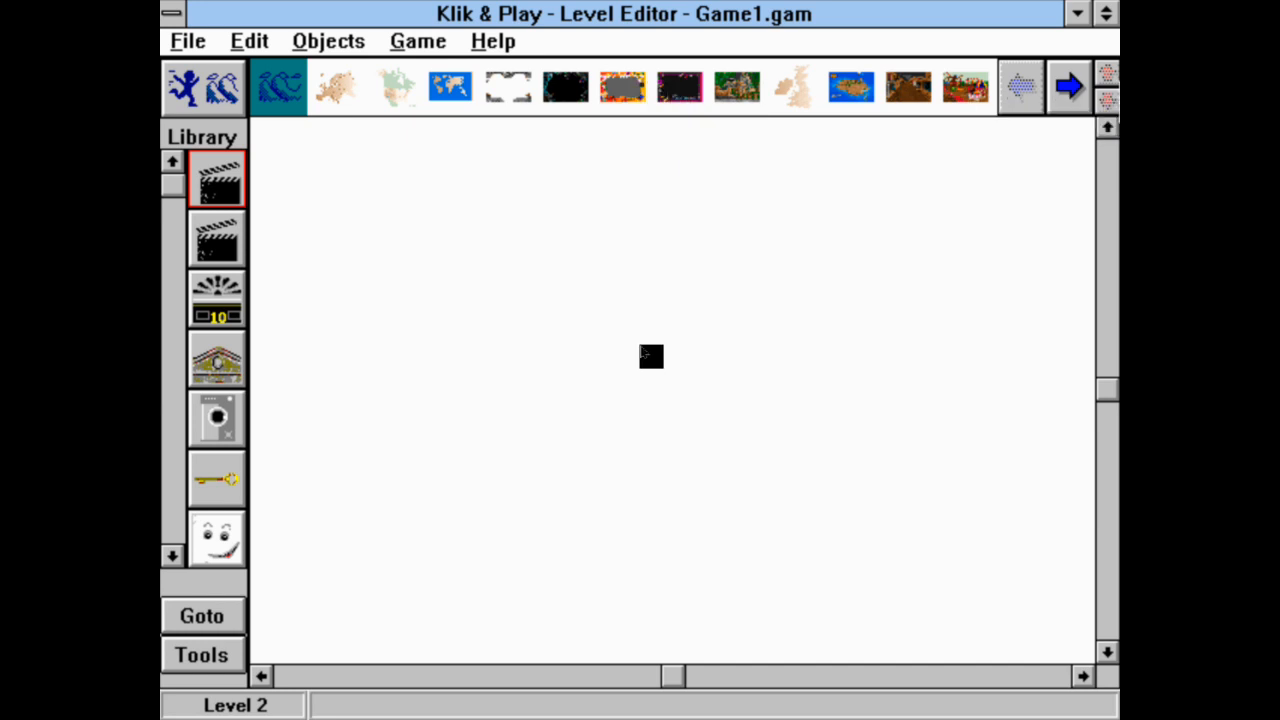
left_click(1074, 90)
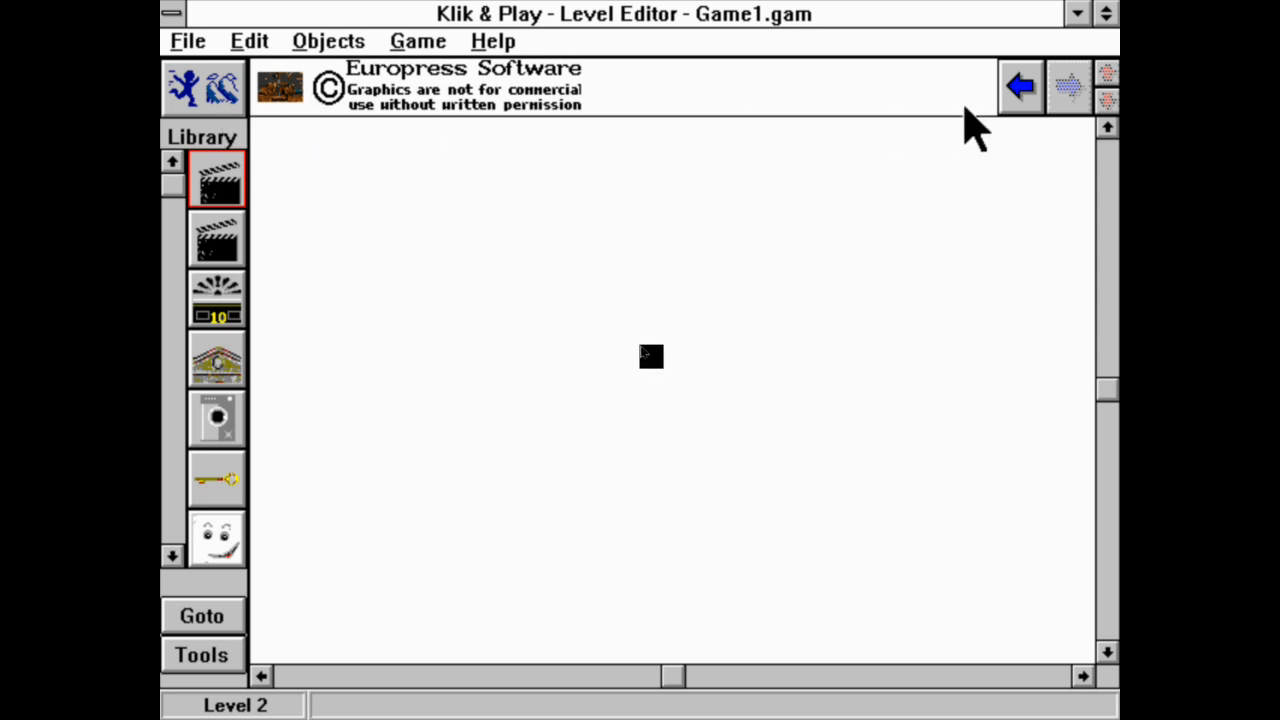
left_click(1021, 86)
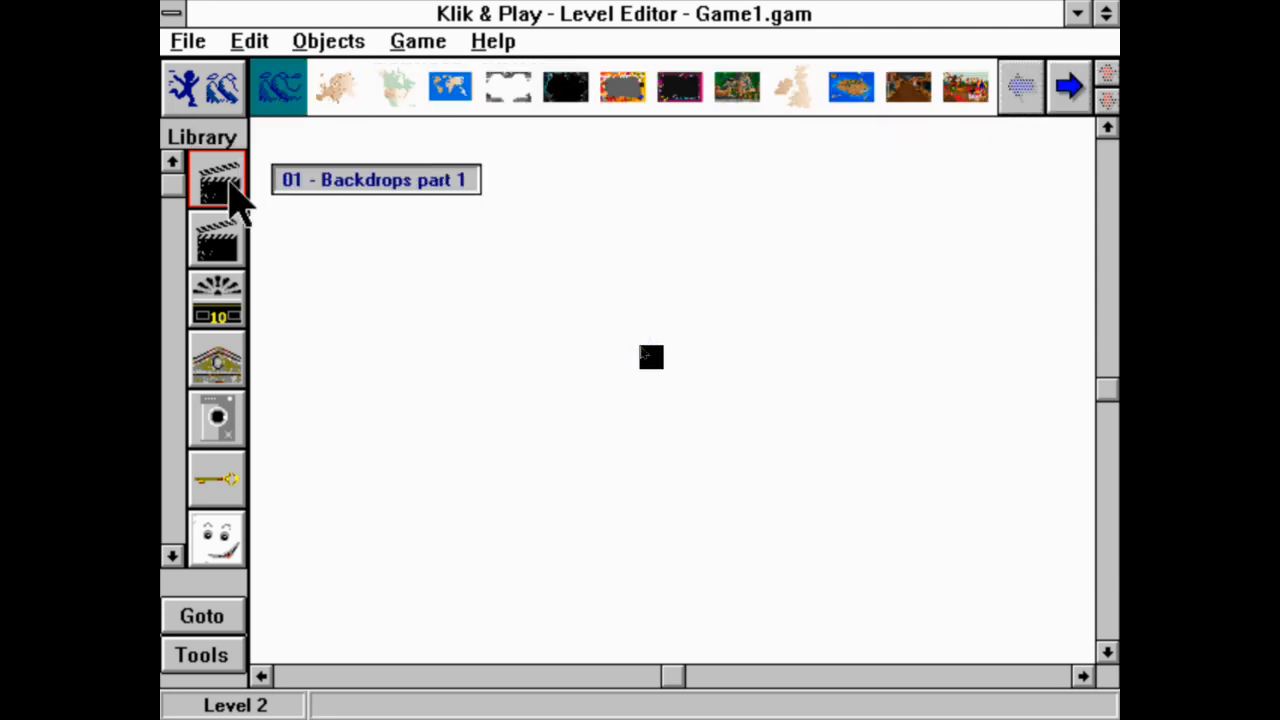
left_click(178, 247)
left_click(193, 245)
left_click(176, 216)
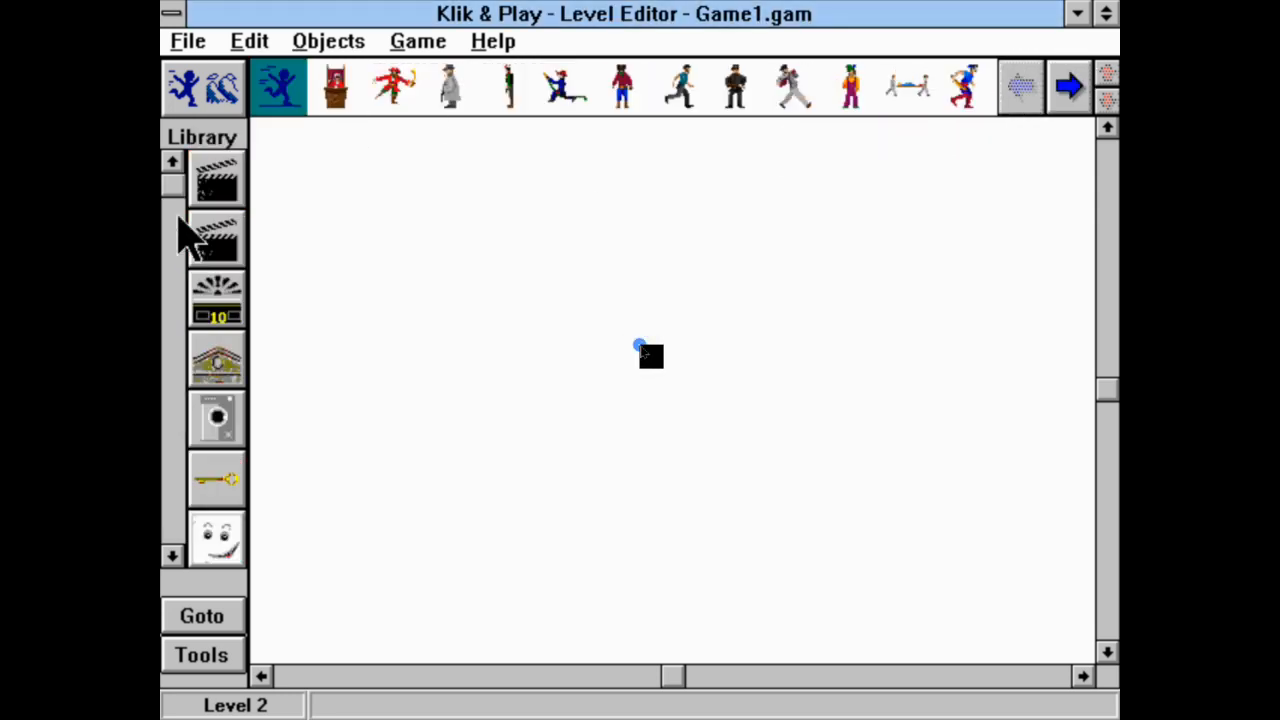
Place the Space console backdrop from the second backdrops library so it fills Level 2 from the play area's upper-left corner.
left_click(214, 241)
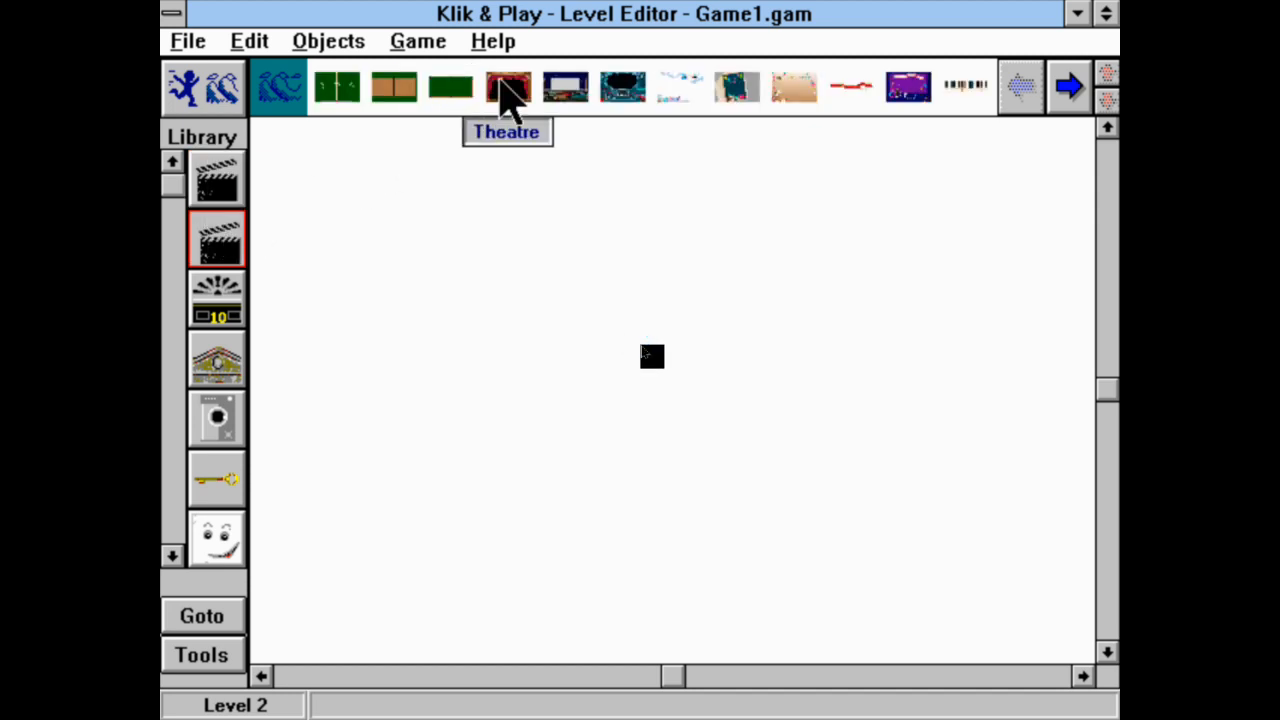
left_click(623, 90)
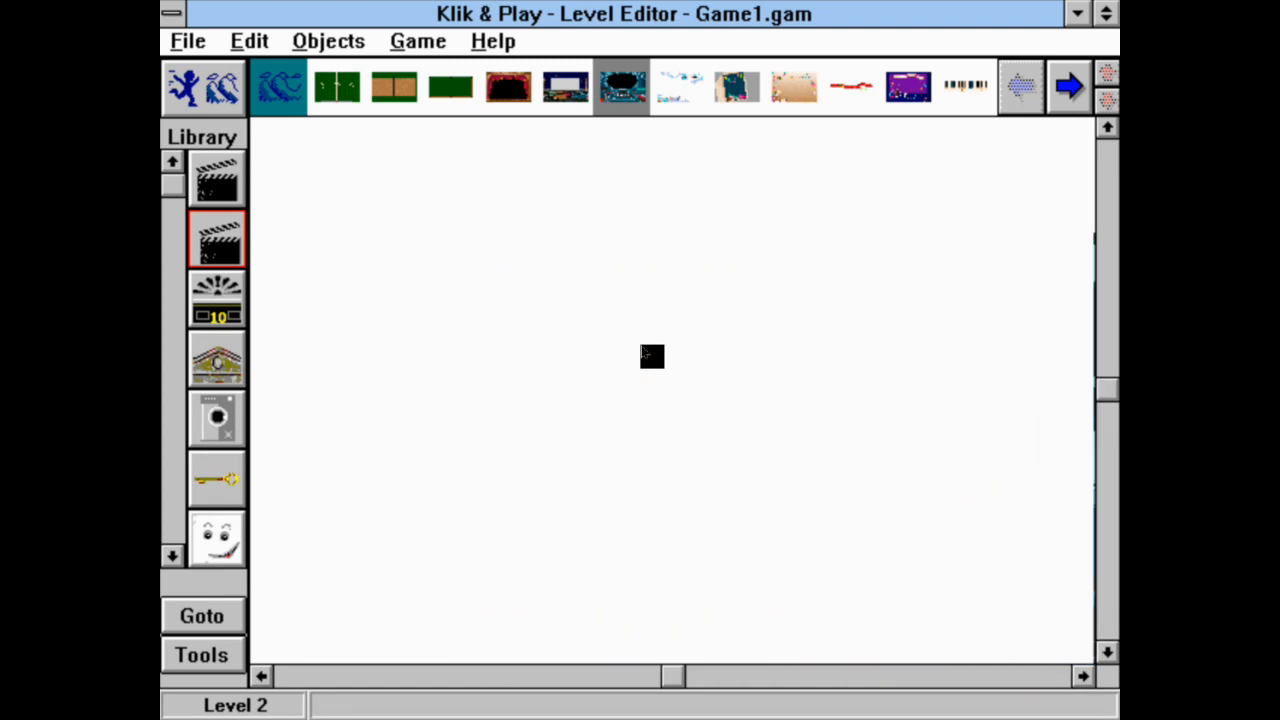
left_click(1116, 237)
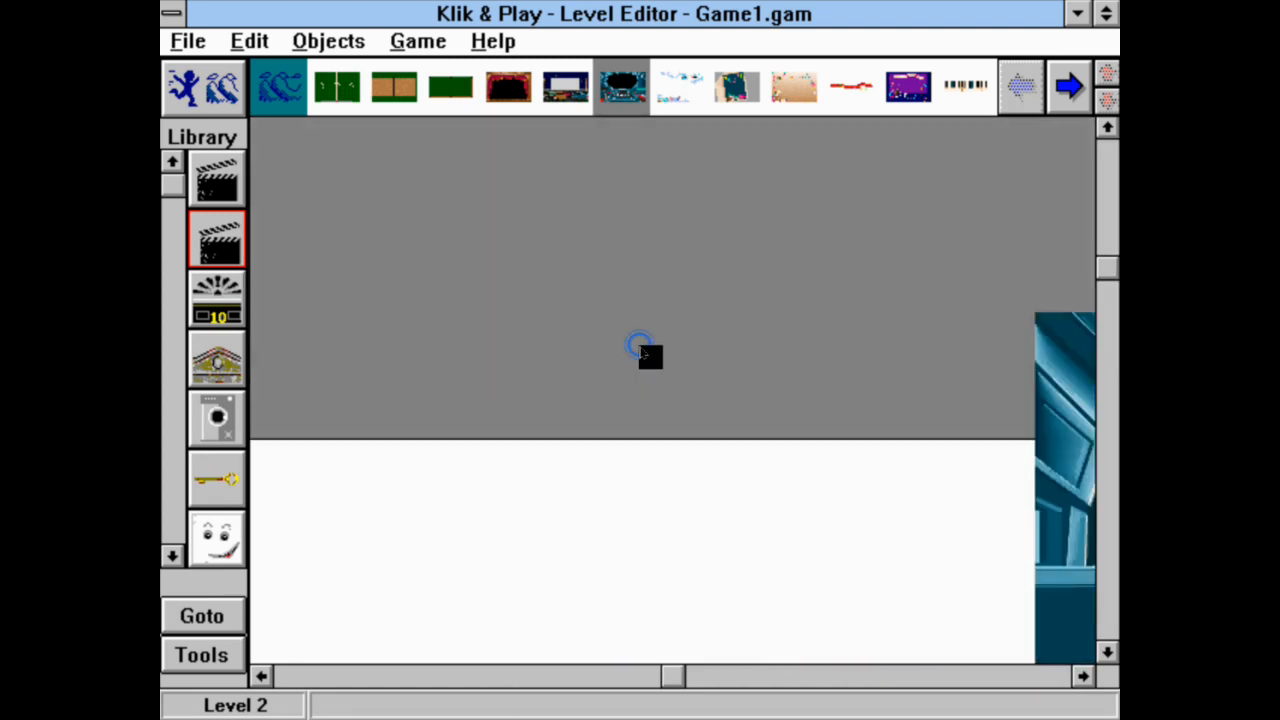
left_click(412, 675)
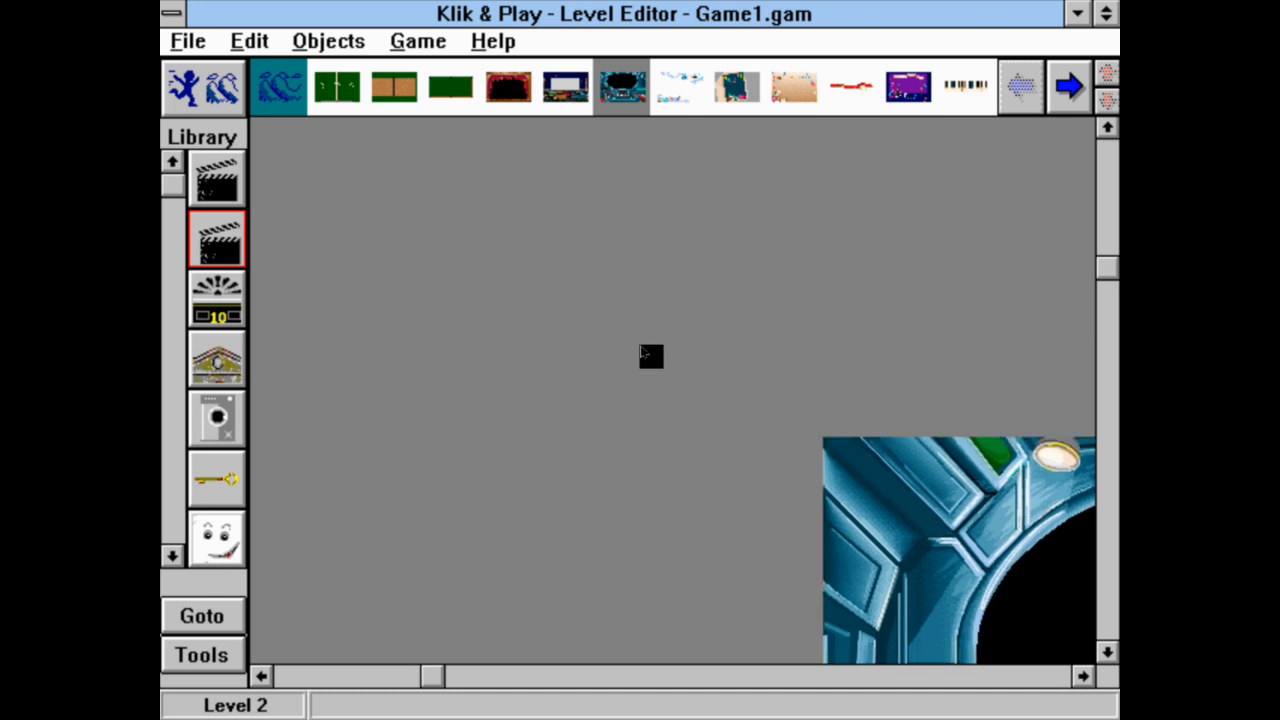
left_click(823, 437)
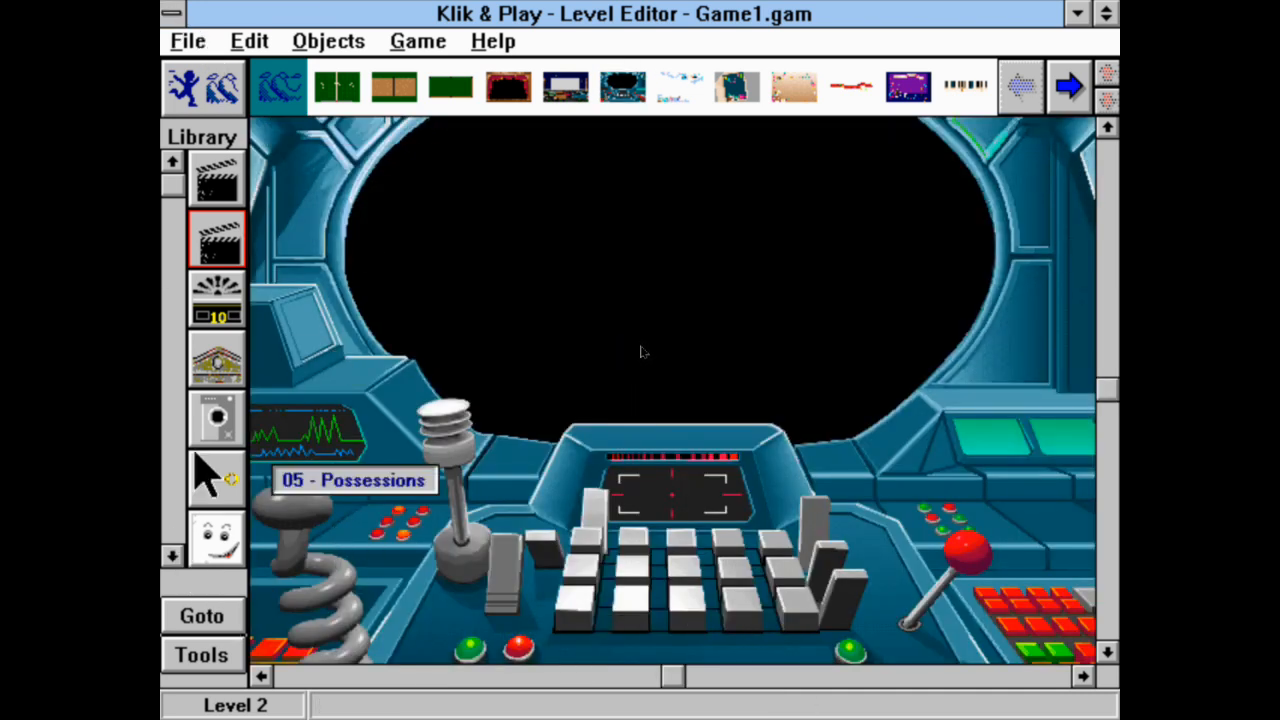
Examine the obstacle options of the Space console backdrop without changing them.
left_click(172, 556)
left_click(172, 556)
left_click(172, 556)
left_click(172, 556)
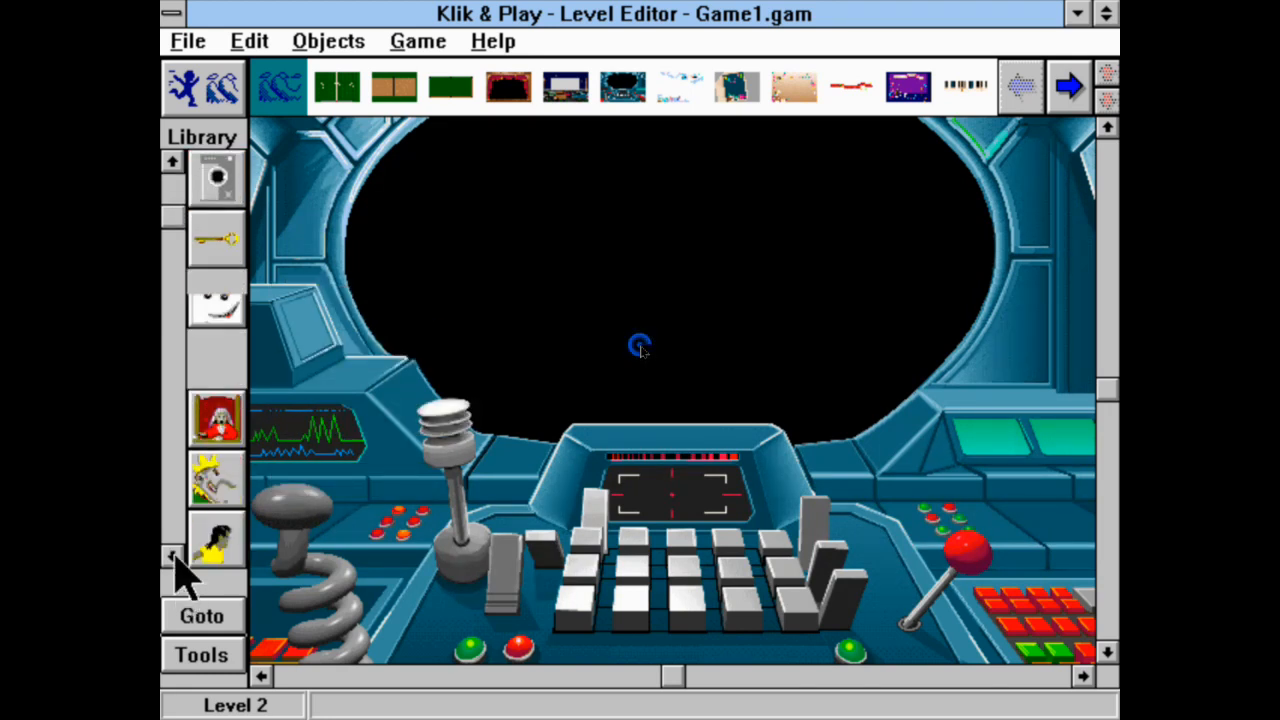
right_click(537, 437)
mouse_move(605, 440)
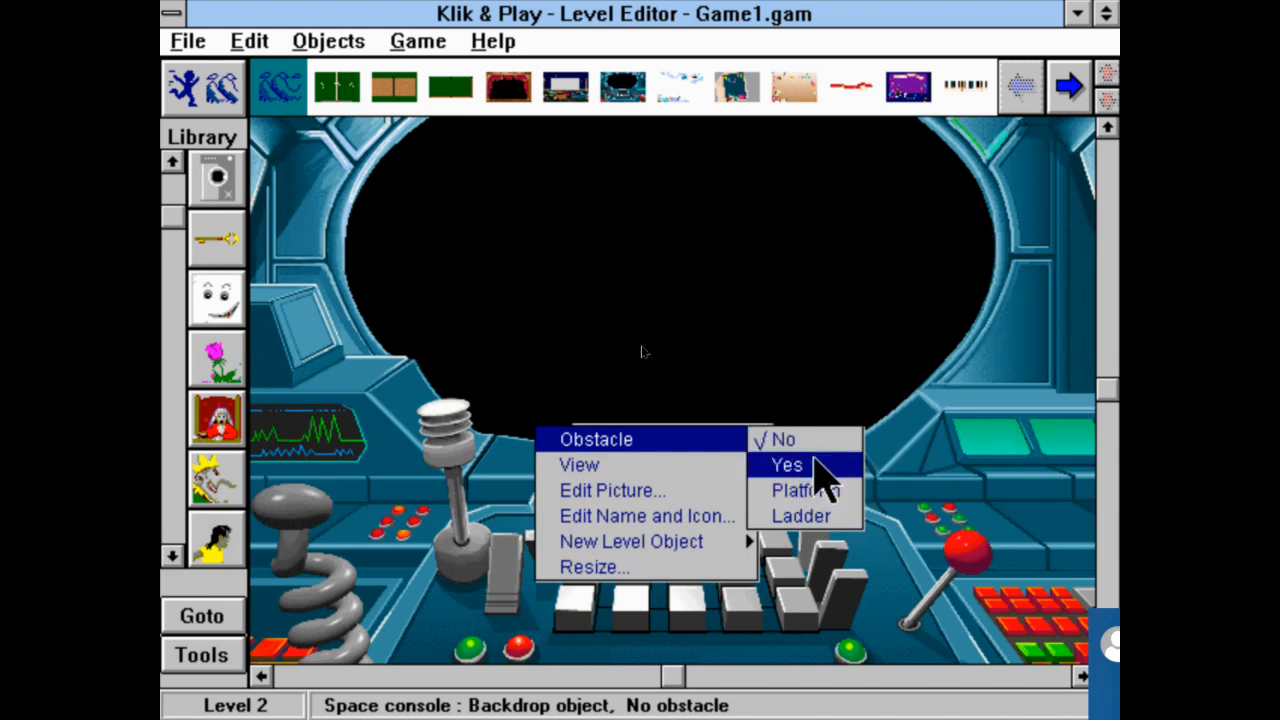
key("Escape")
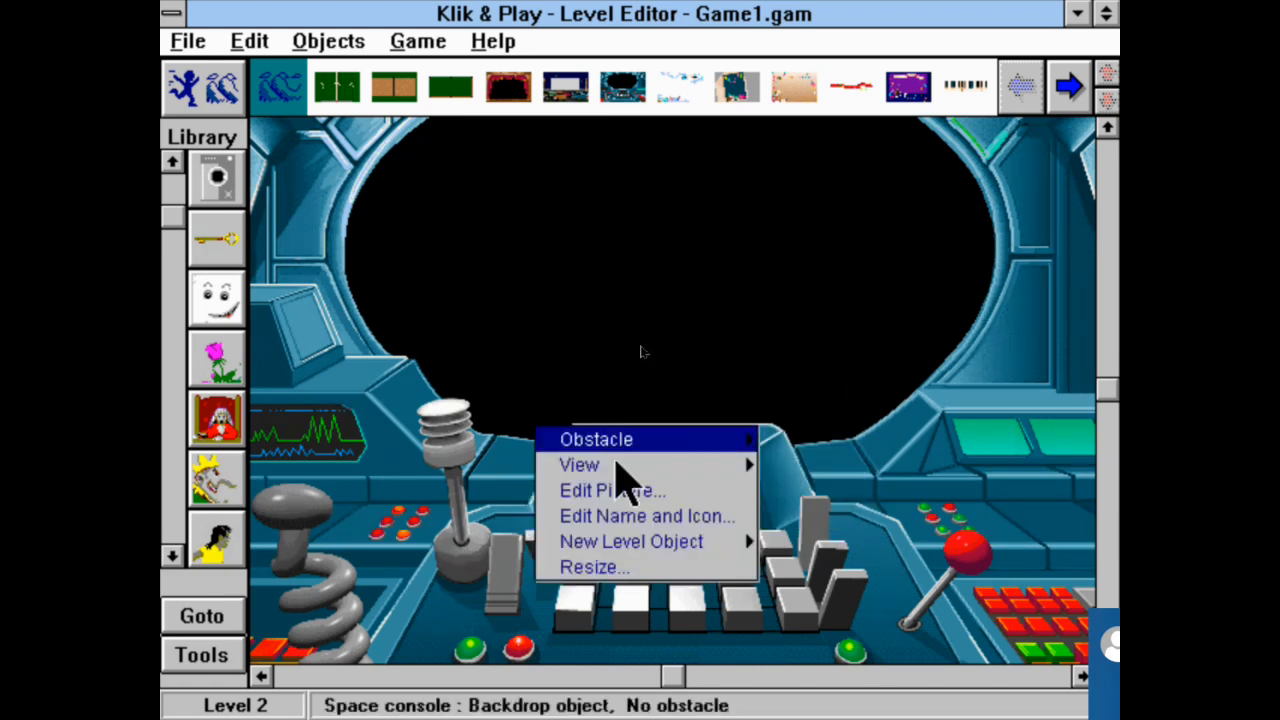
left_click(718, 445)
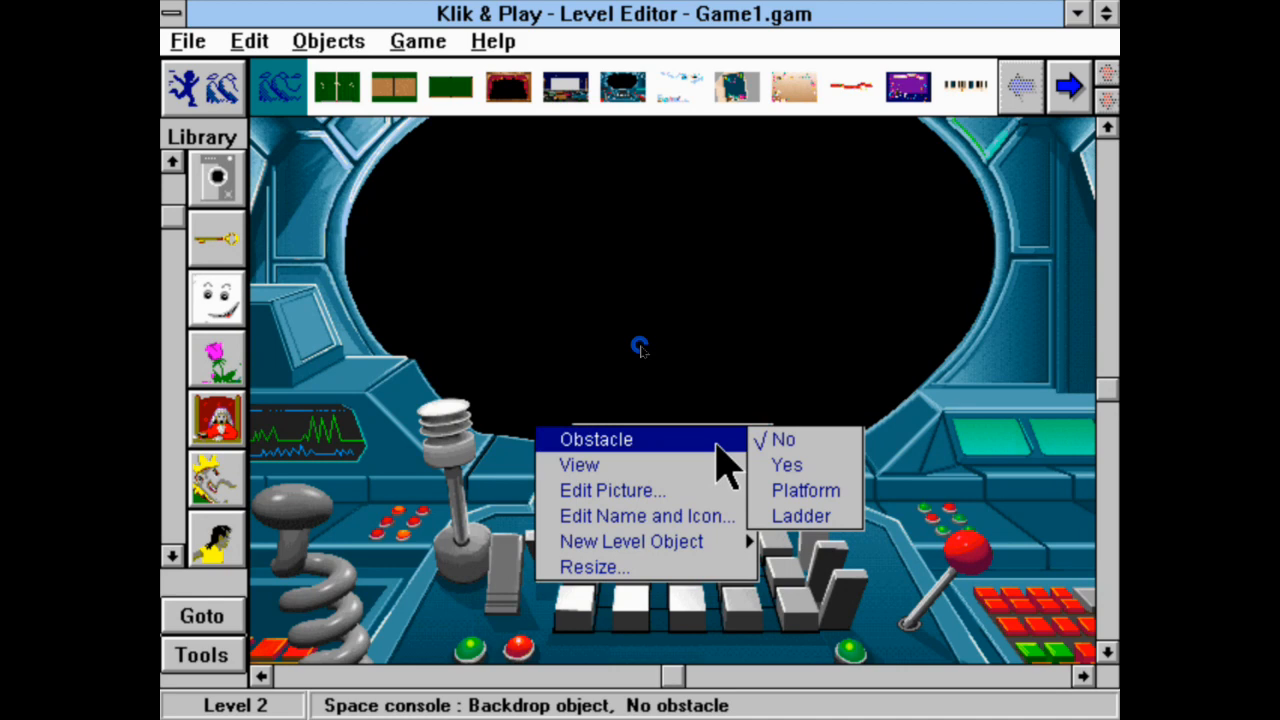
left_click(875, 431)
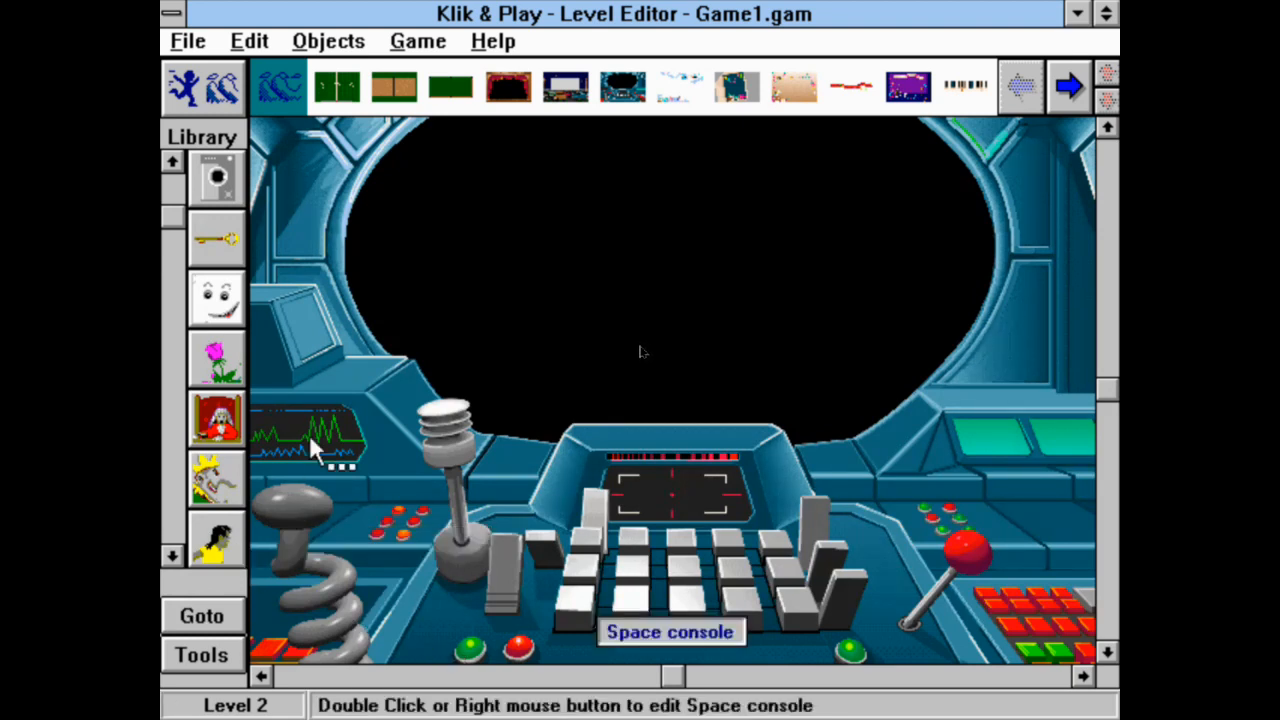
Browse the active and backdrop objects in the Space Opera library.
left_click(172, 557)
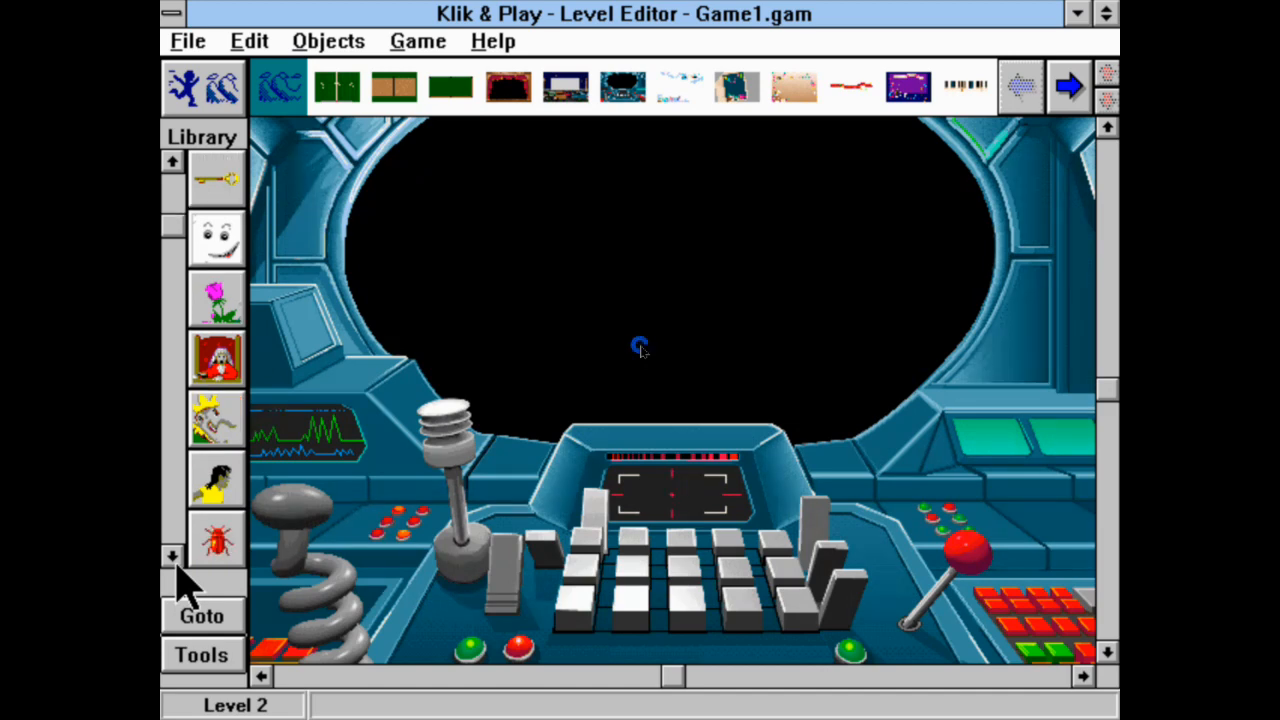
left_click(172, 557)
left_click(172, 557)
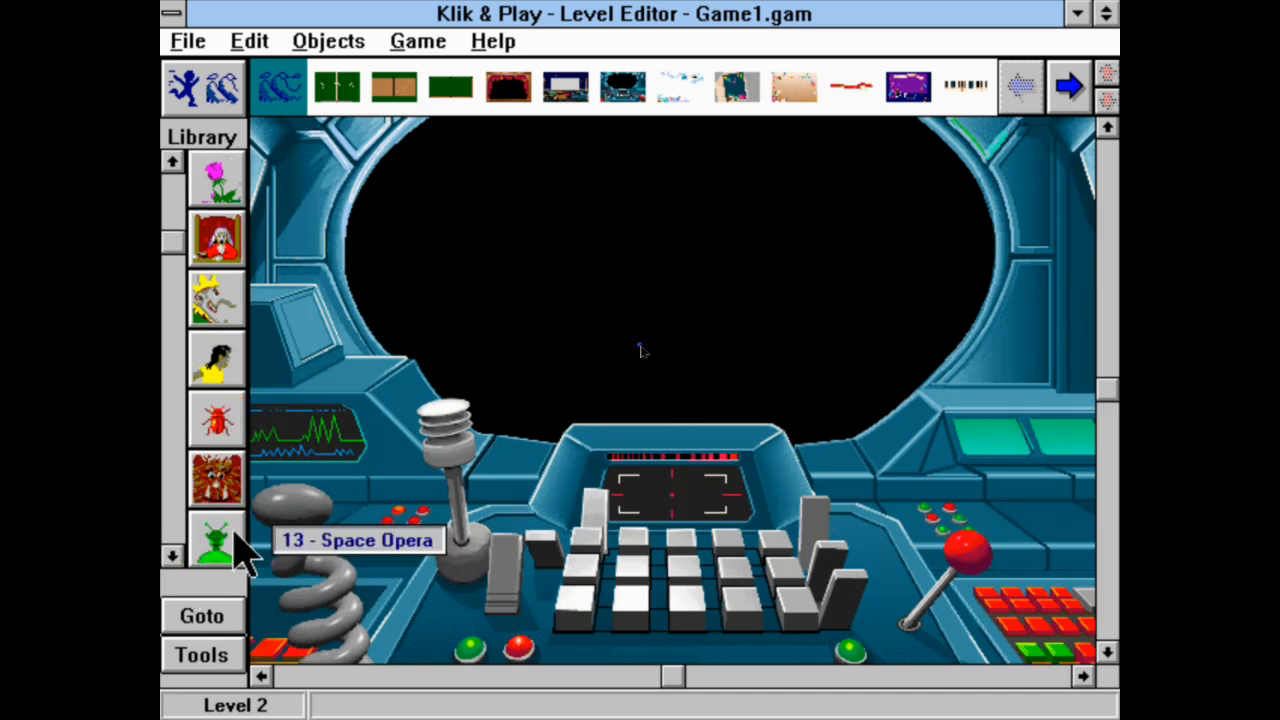
left_click(218, 540)
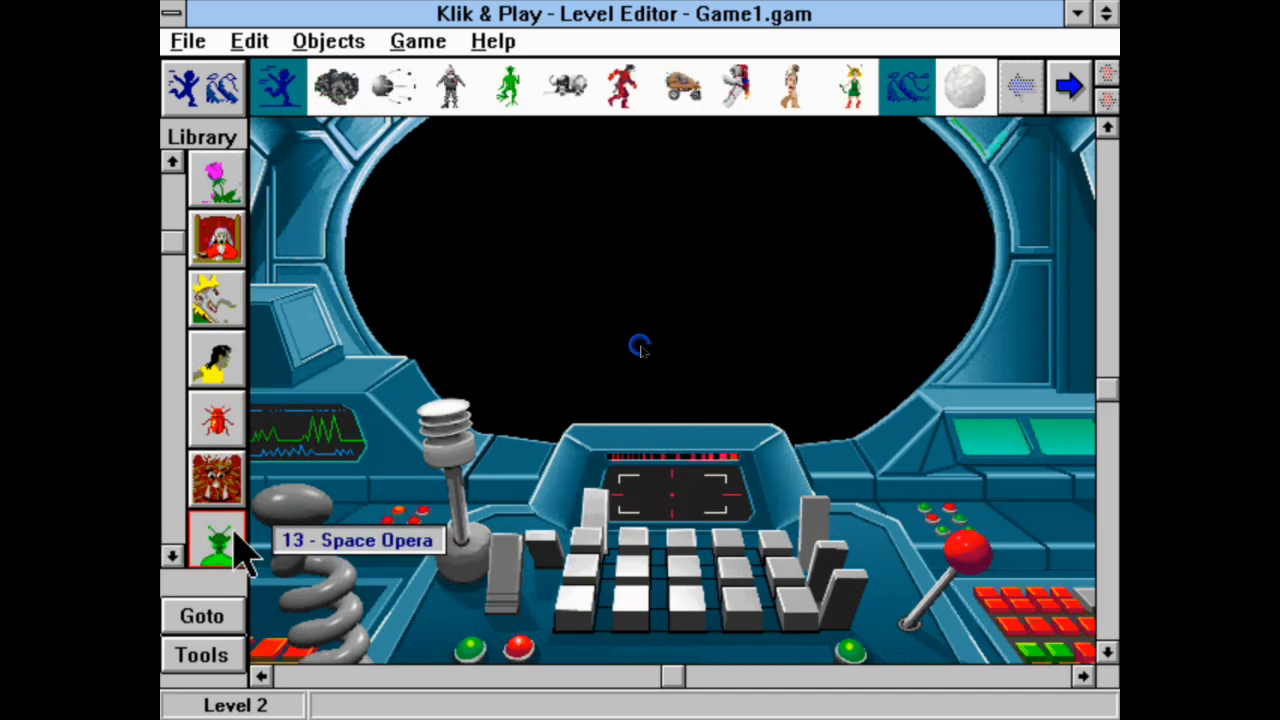
left_click(1068, 92)
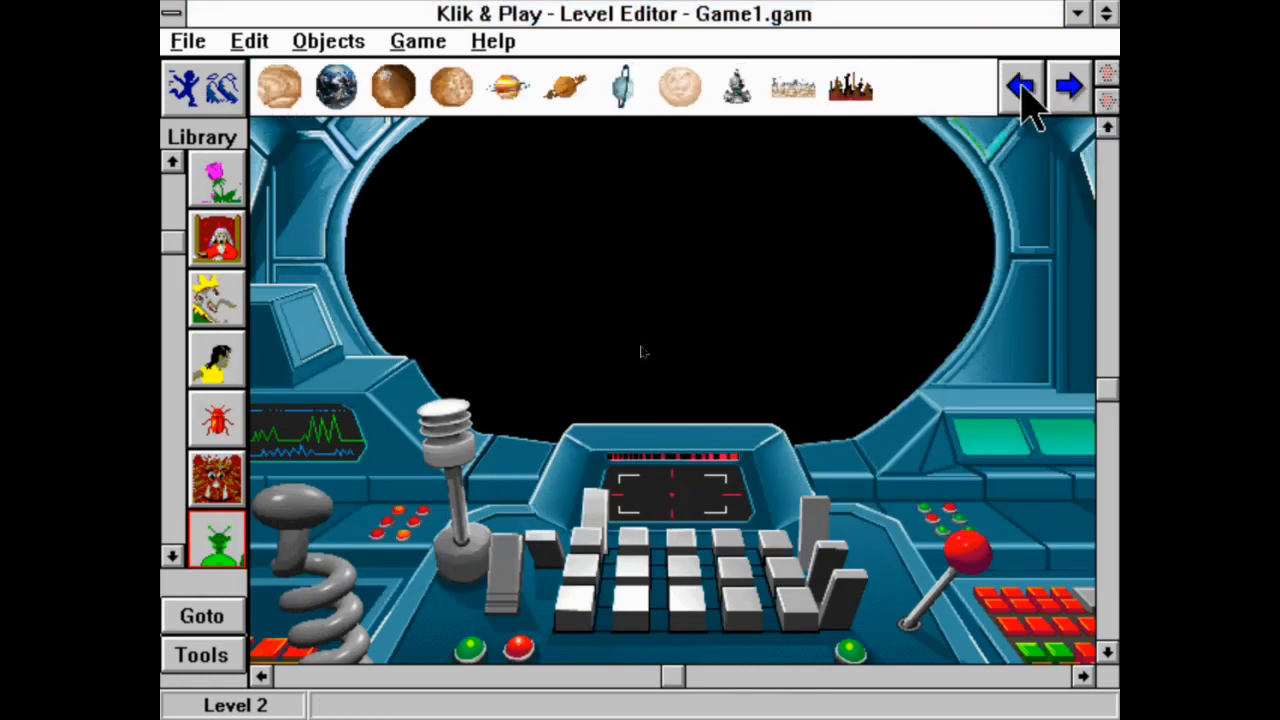
left_click(1022, 88)
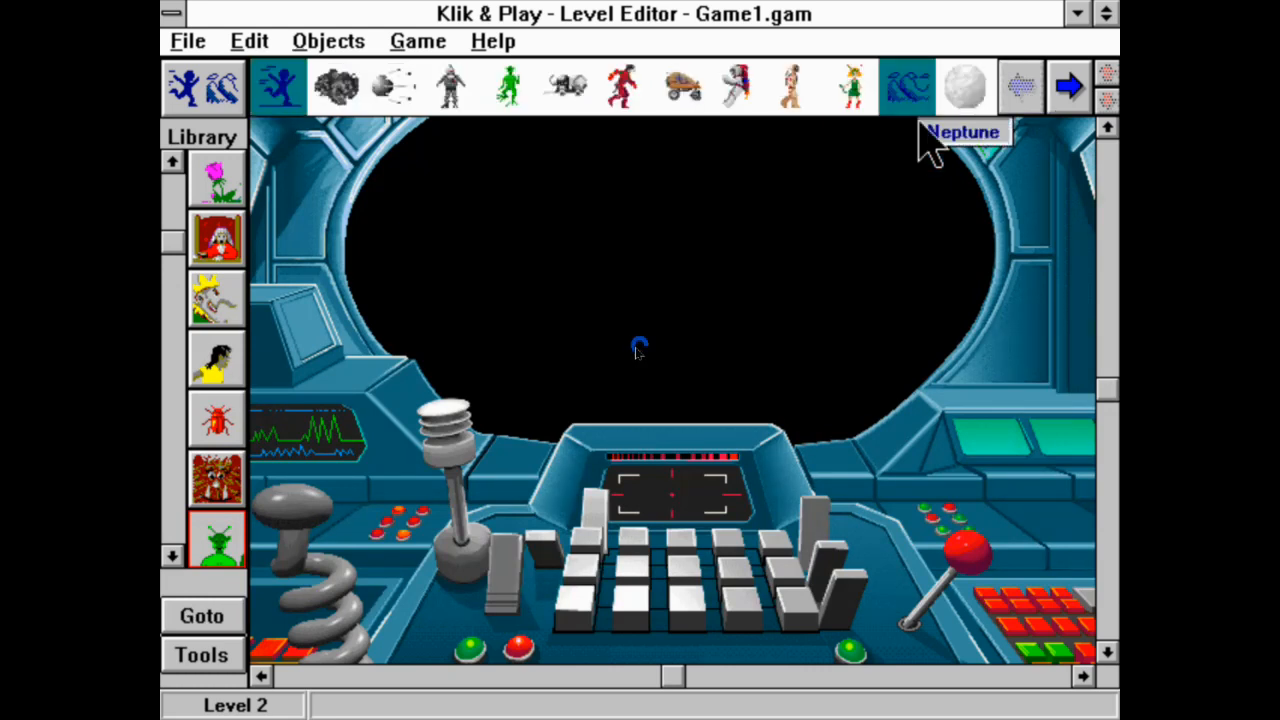
Show the objects of the Flying Machines library.
left_click(170, 557)
left_click(170, 557)
left_click(170, 557)
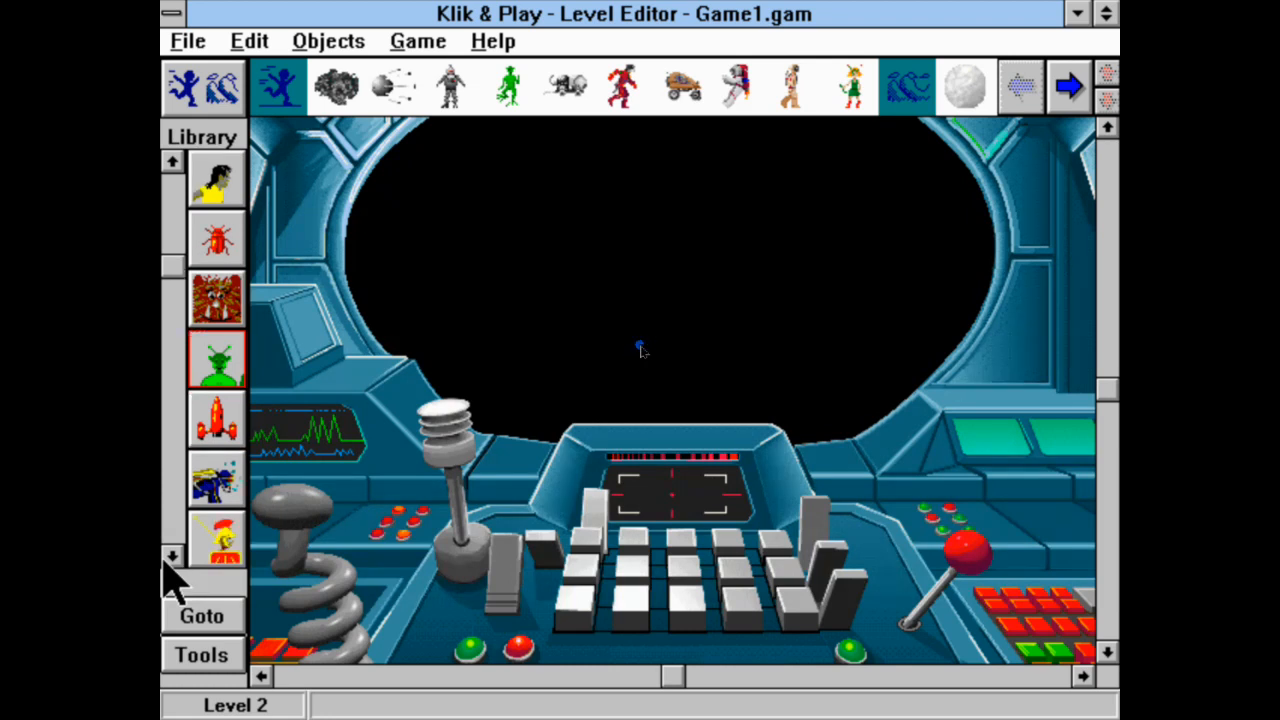
left_click(240, 425)
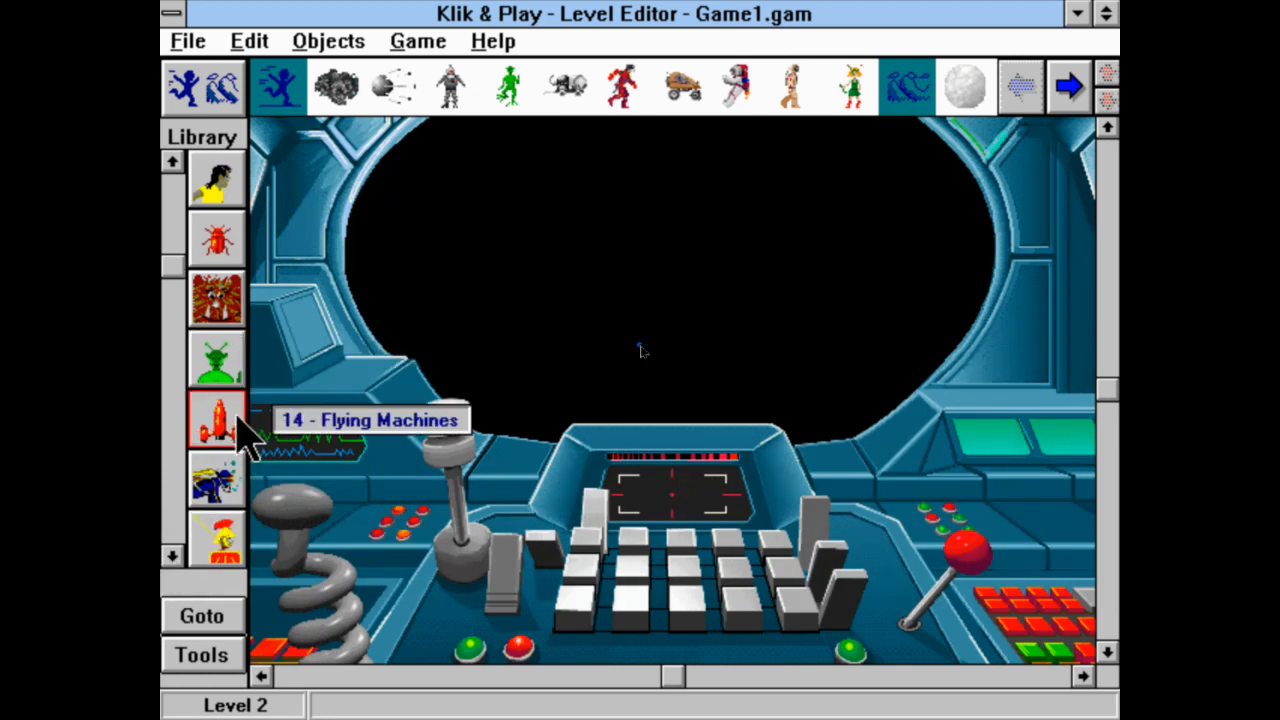
Show the yellow brick library's objects and place a Silver block near the left edge of the console's black window.
left_click(174, 560)
left_click(174, 560)
left_click(174, 560)
left_click(176, 562)
left_click(176, 562)
left_click(208, 556)
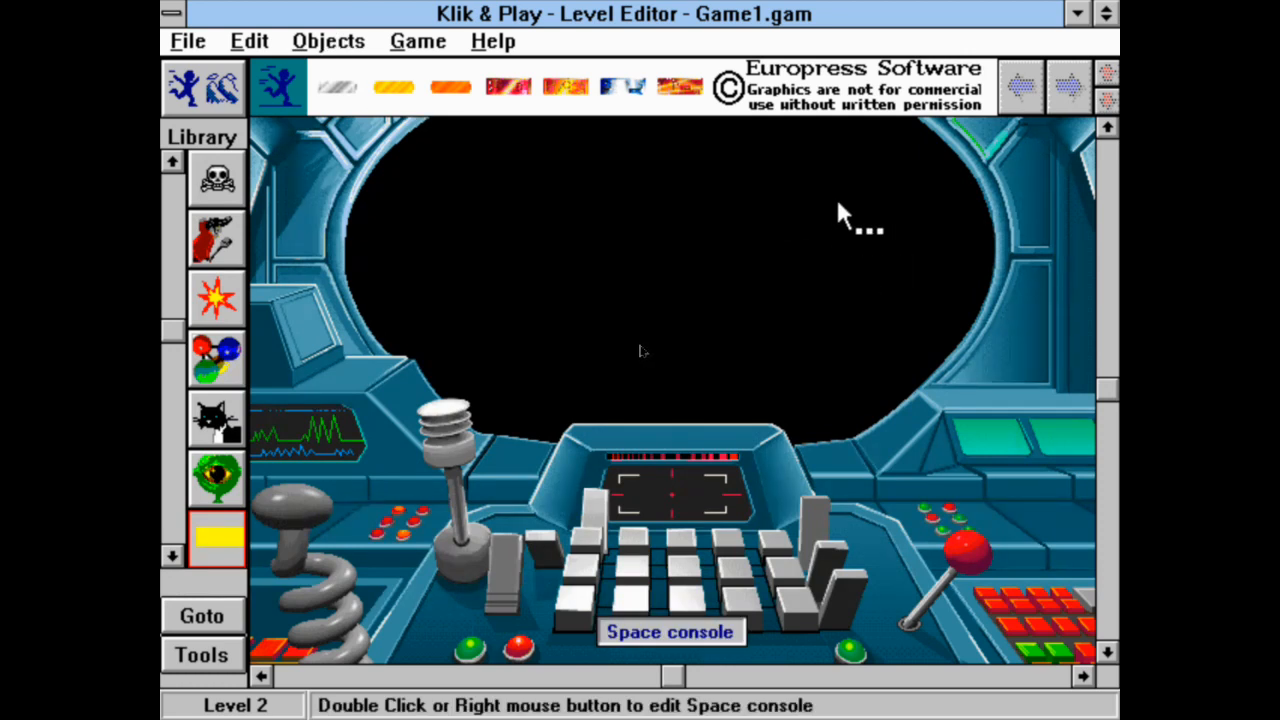
left_click(326, 108)
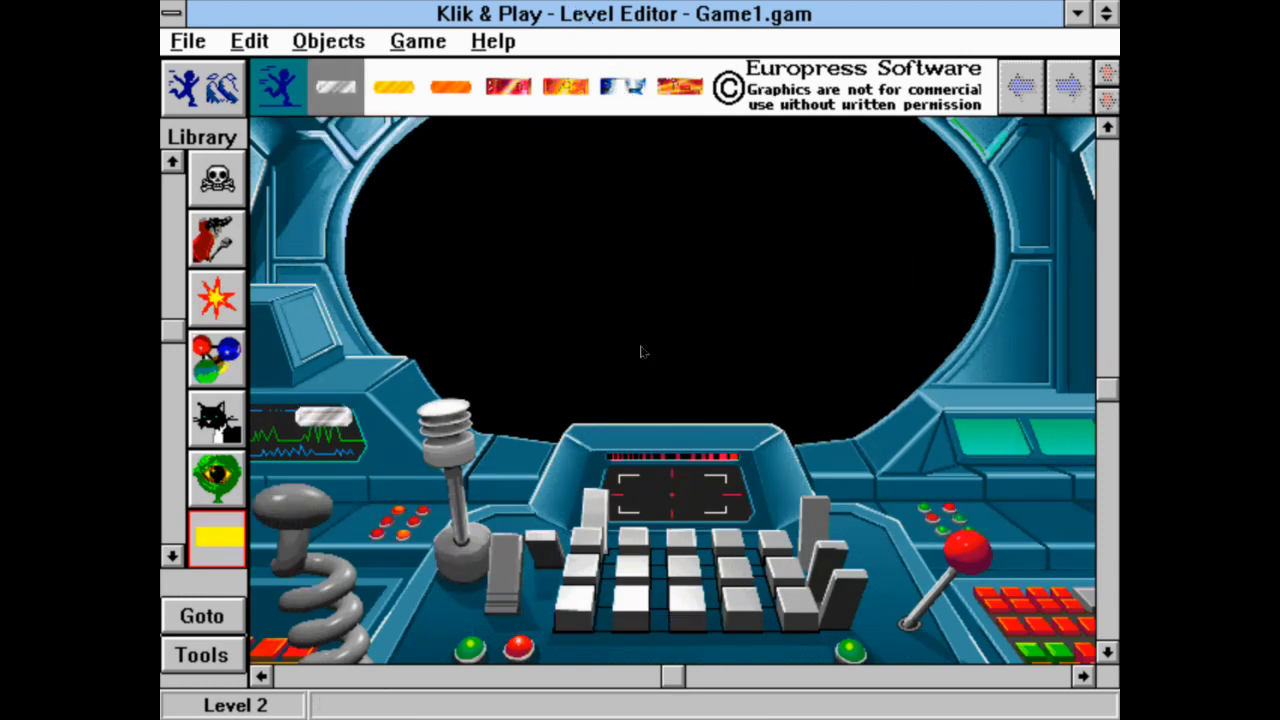
left_click(426, 269)
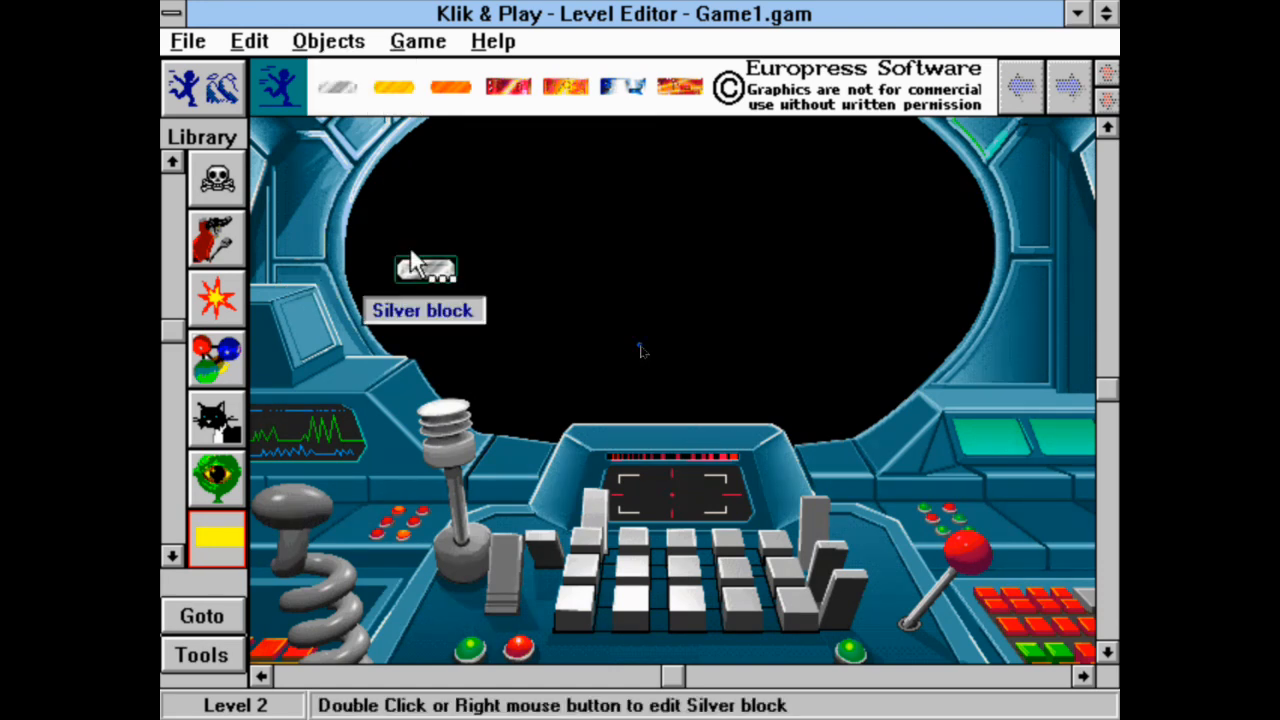
Place six more Silver blocks beside the first to form an evenly spaced horizontal row of seven across the black window.
left_click(336, 87)
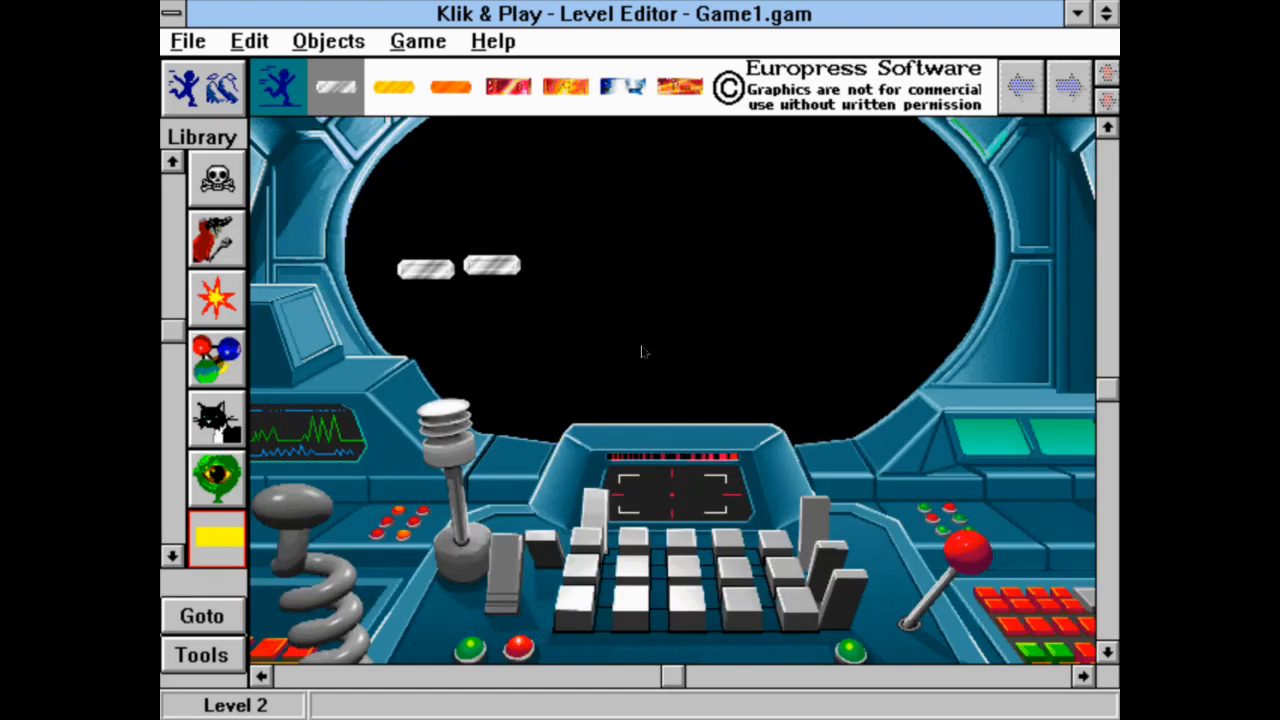
left_click(352, 100)
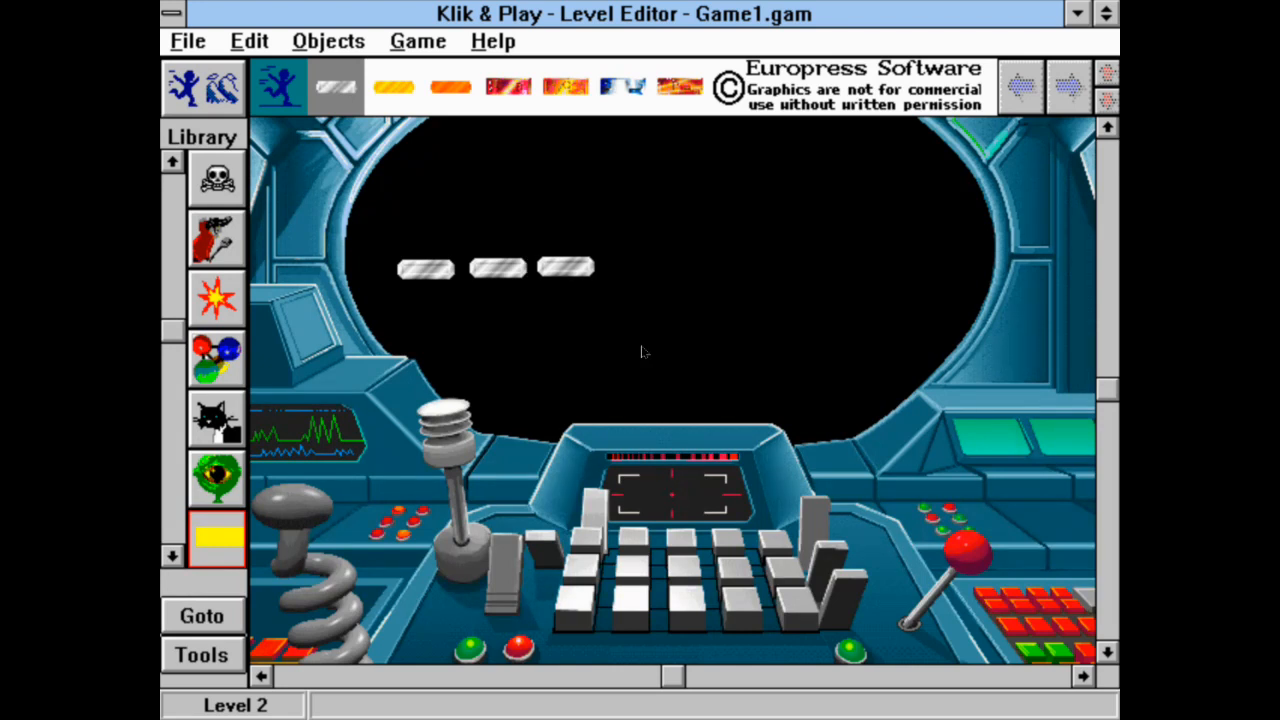
left_click(573, 268)
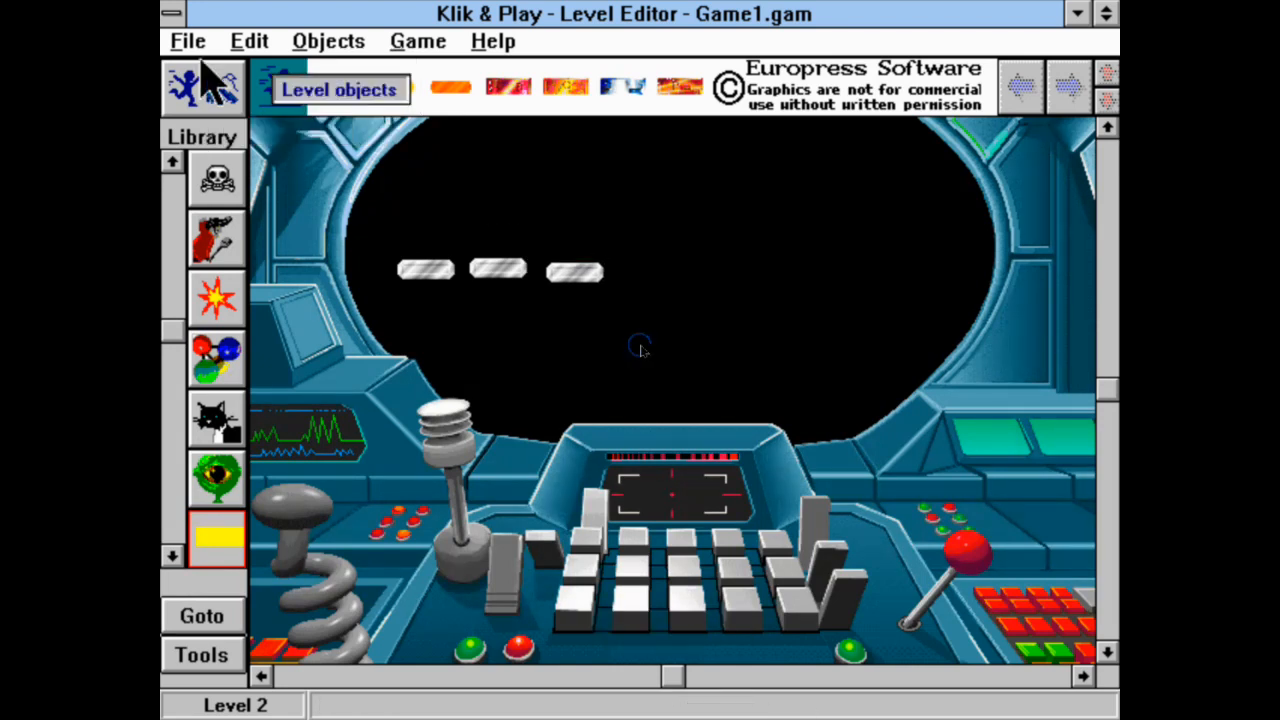
left_click(336, 88)
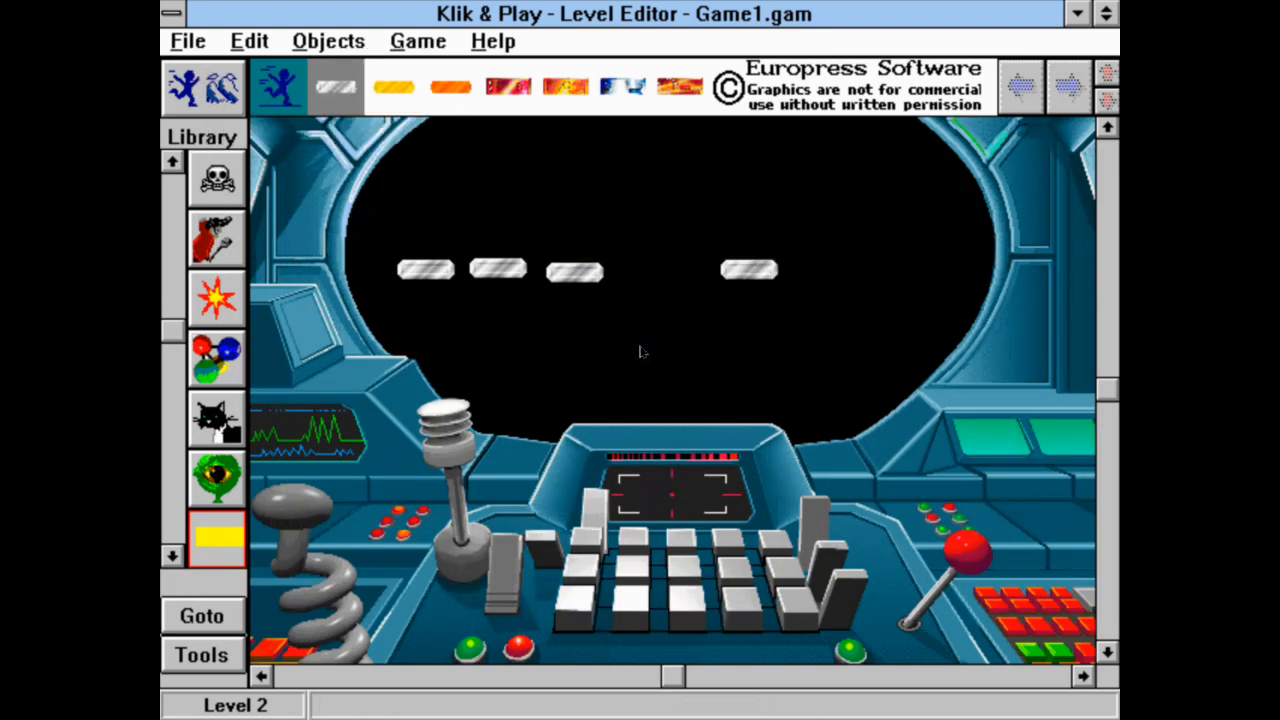
left_click(653, 272)
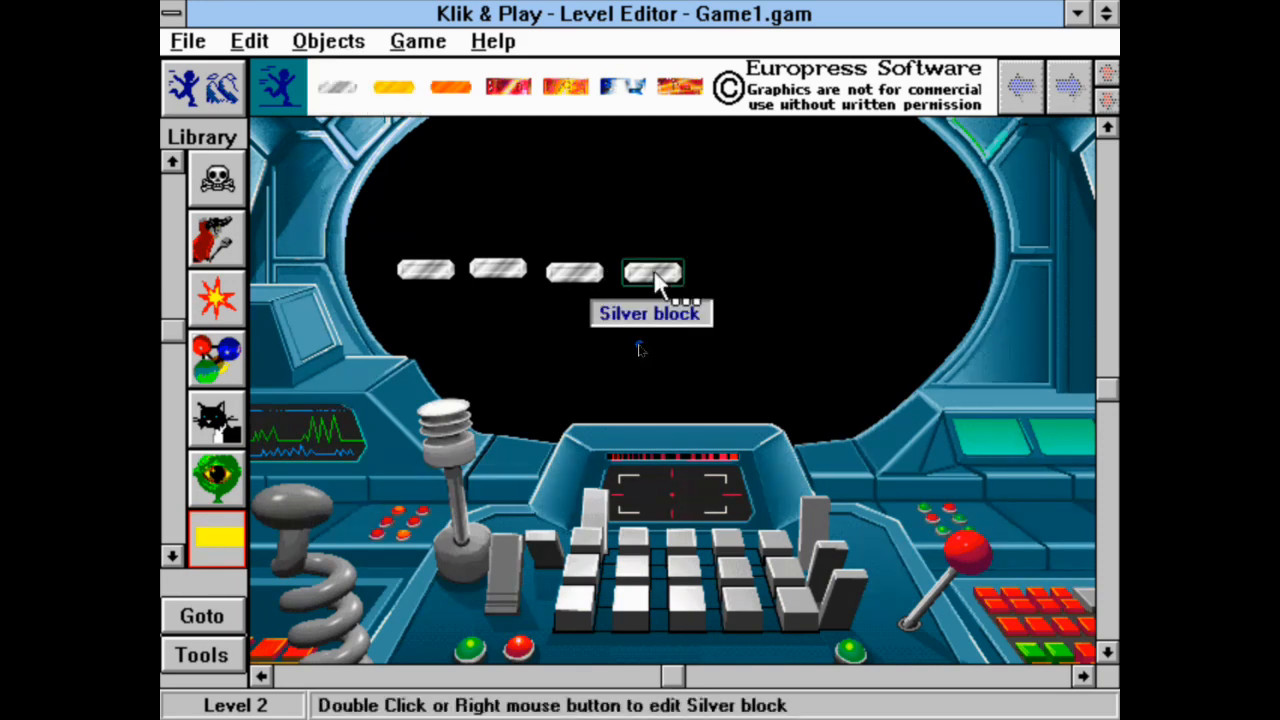
left_click(336, 88)
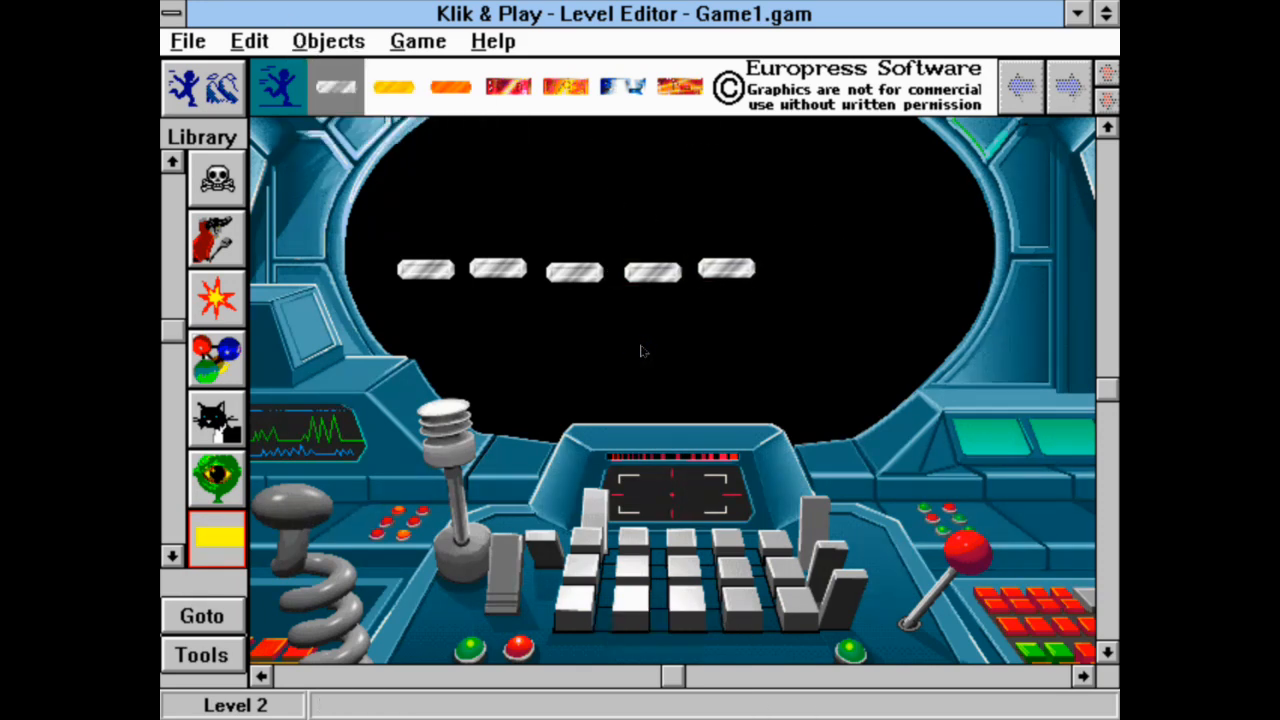
left_click(726, 268)
left_click(330, 88)
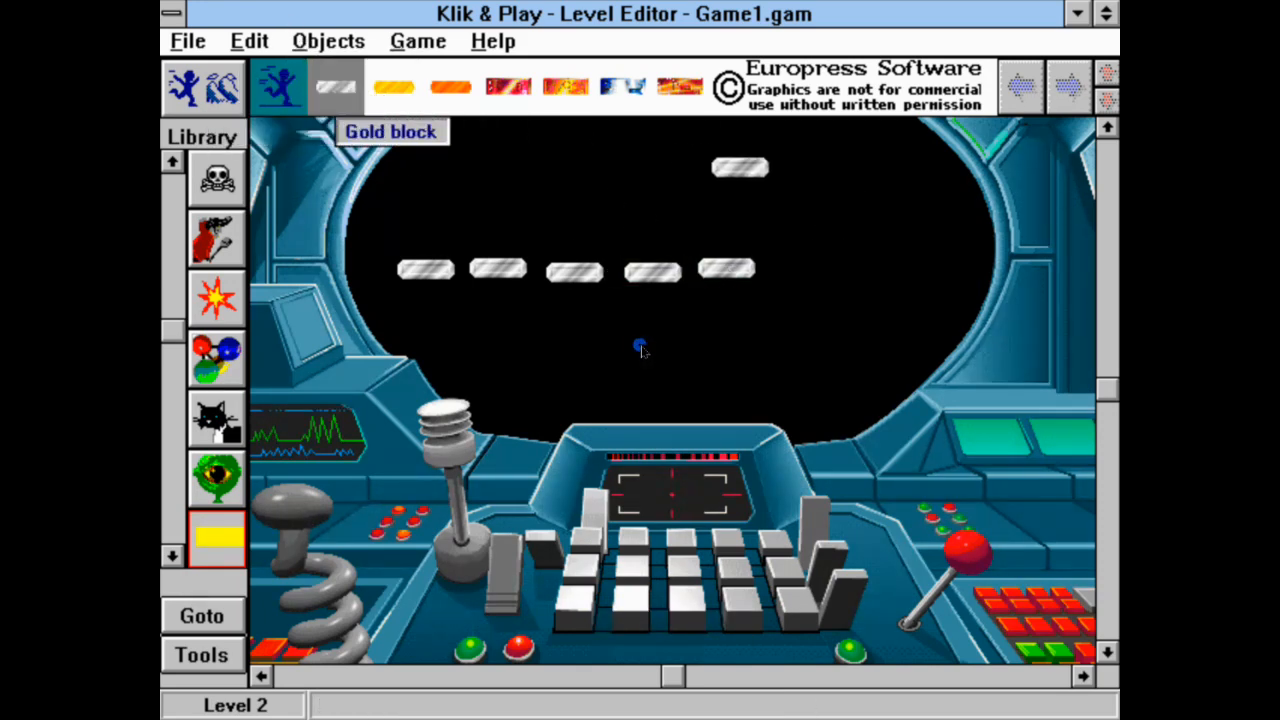
left_click(801, 268)
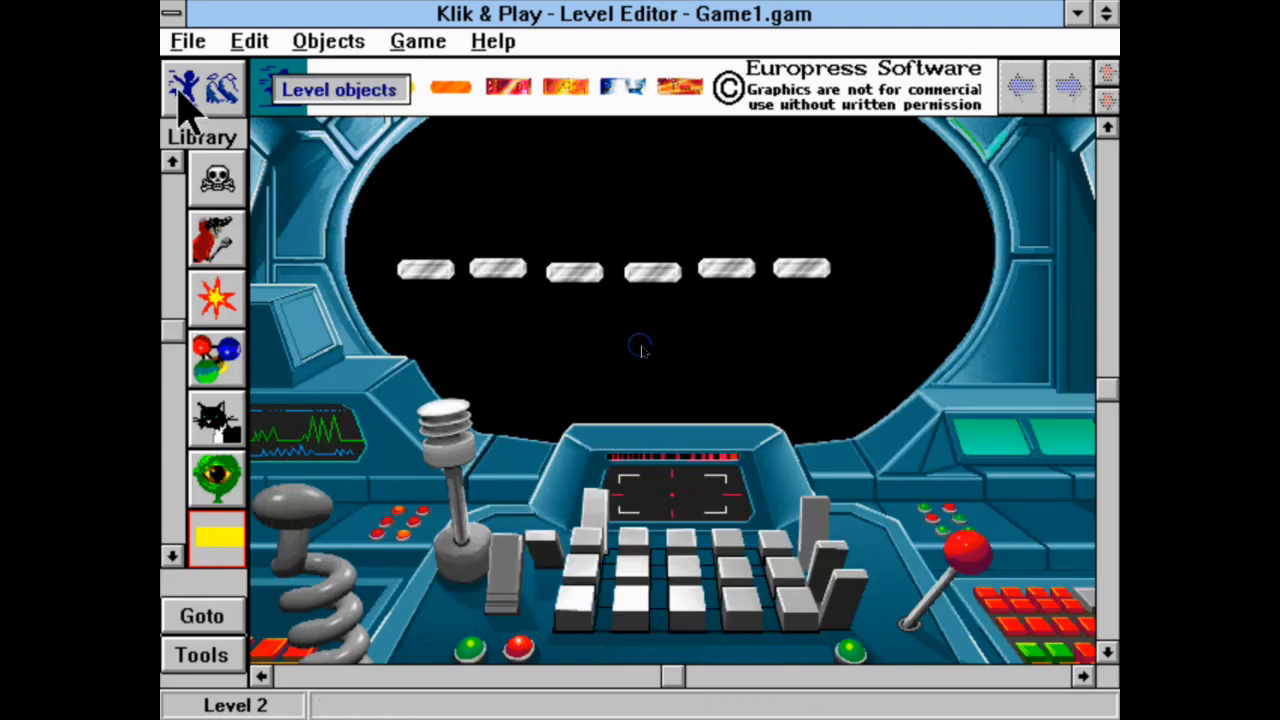
left_click(340, 90)
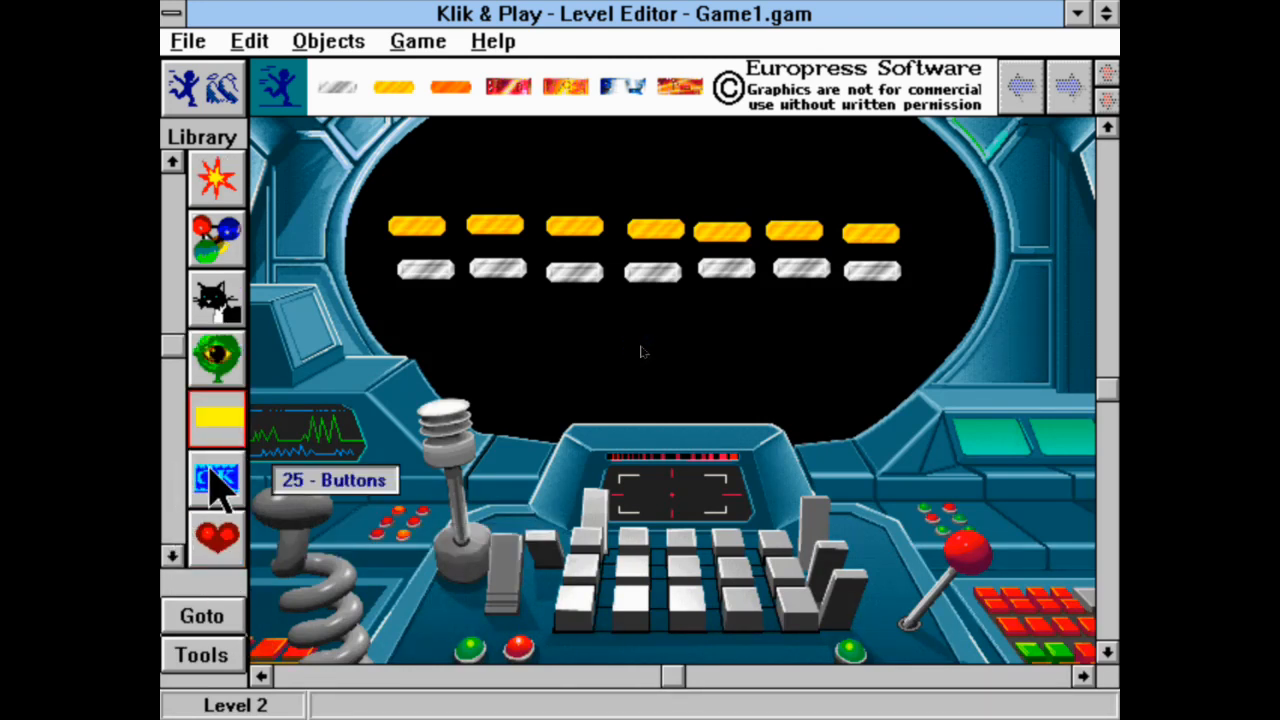
Examine the objects of the Buttons and Collectable icons libraries and the remaining categories further down the library list.
left_click(218, 482)
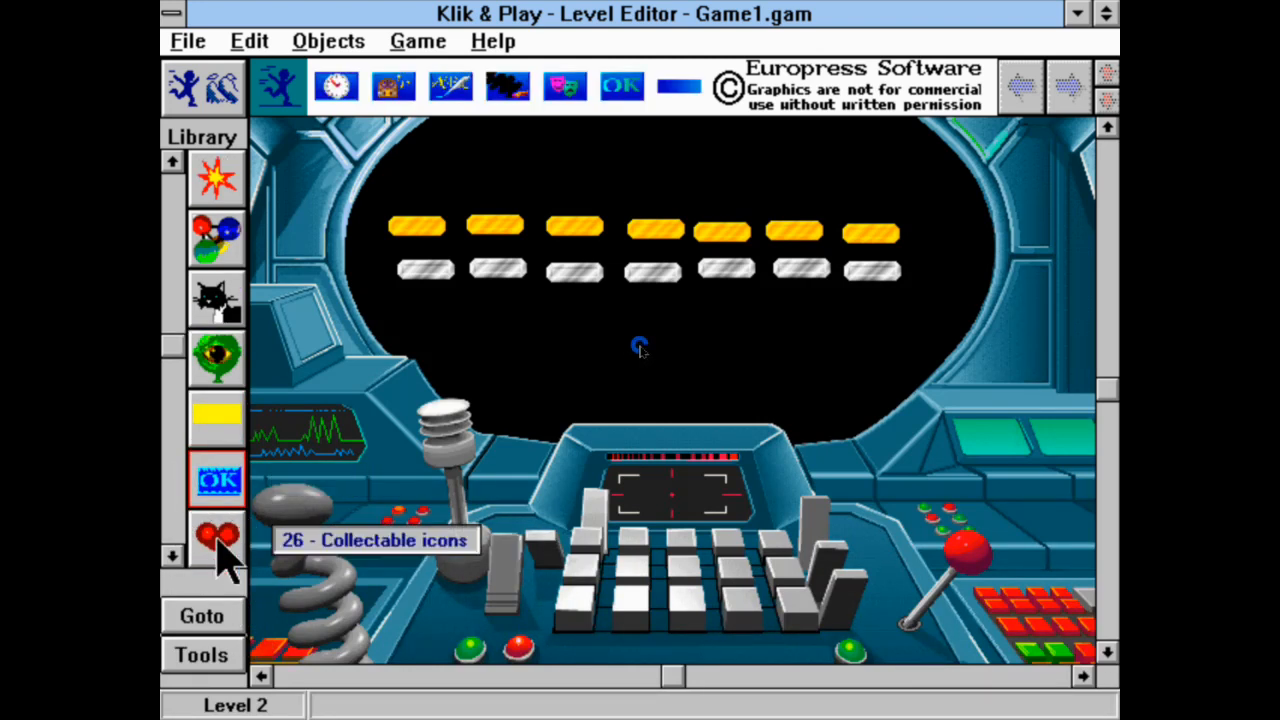
left_click(210, 557)
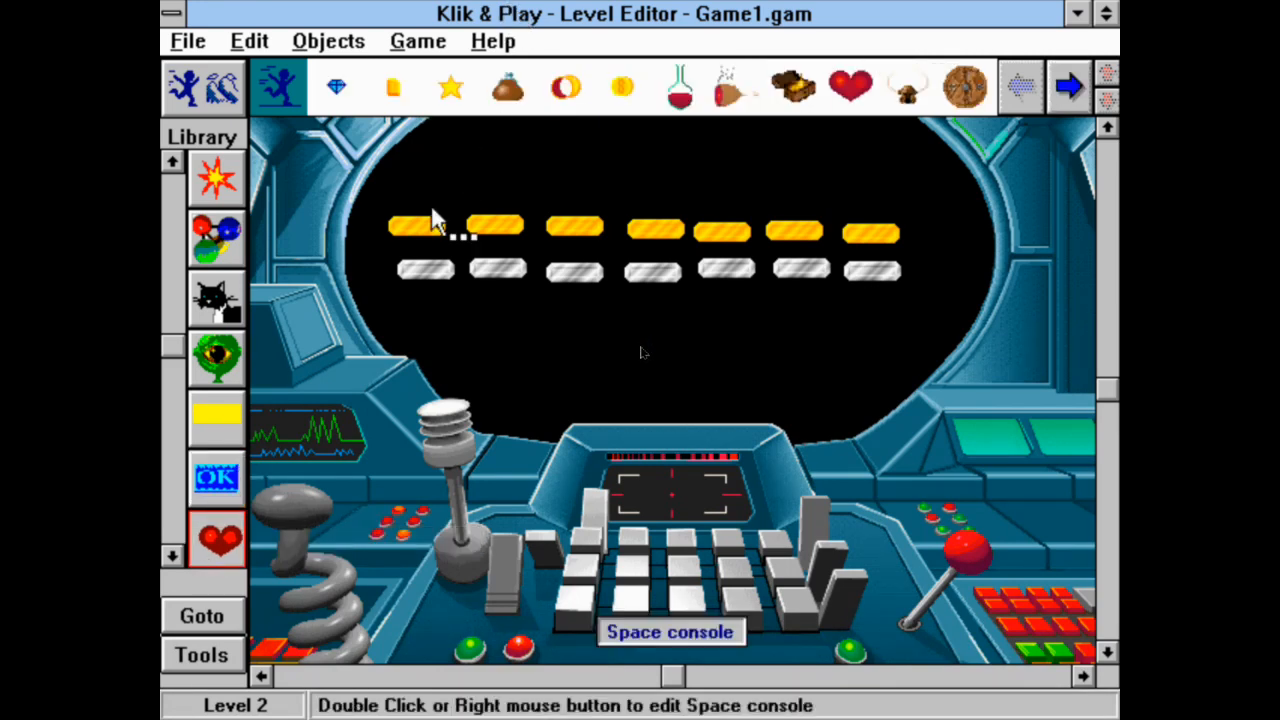
left_click(174, 557)
left_click(174, 557)
left_click(174, 557)
left_click(174, 557)
left_click(174, 557)
left_click(174, 557)
left_click(174, 557)
left_click(174, 557)
left_click(174, 557)
left_click(174, 557)
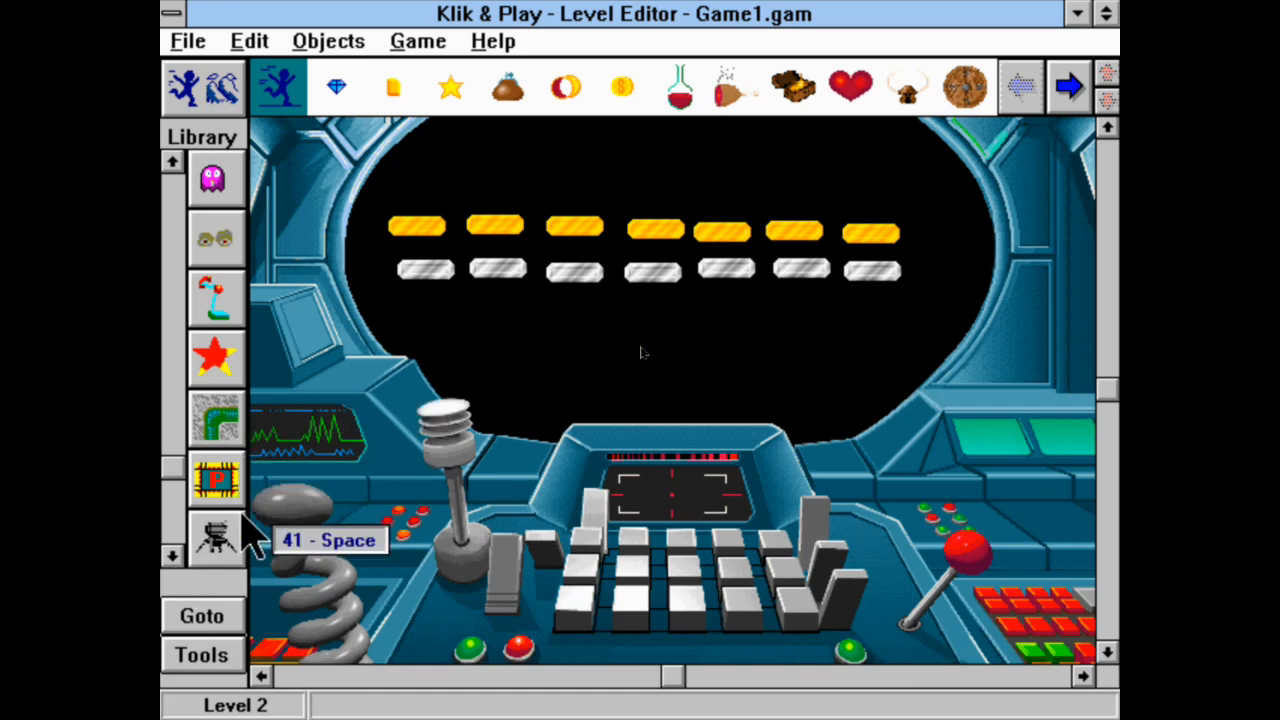
left_click(174, 557)
left_click(174, 557)
left_click(174, 557)
left_click(174, 557)
left_click(174, 557)
left_click(174, 557)
left_click(174, 557)
left_click(172, 557)
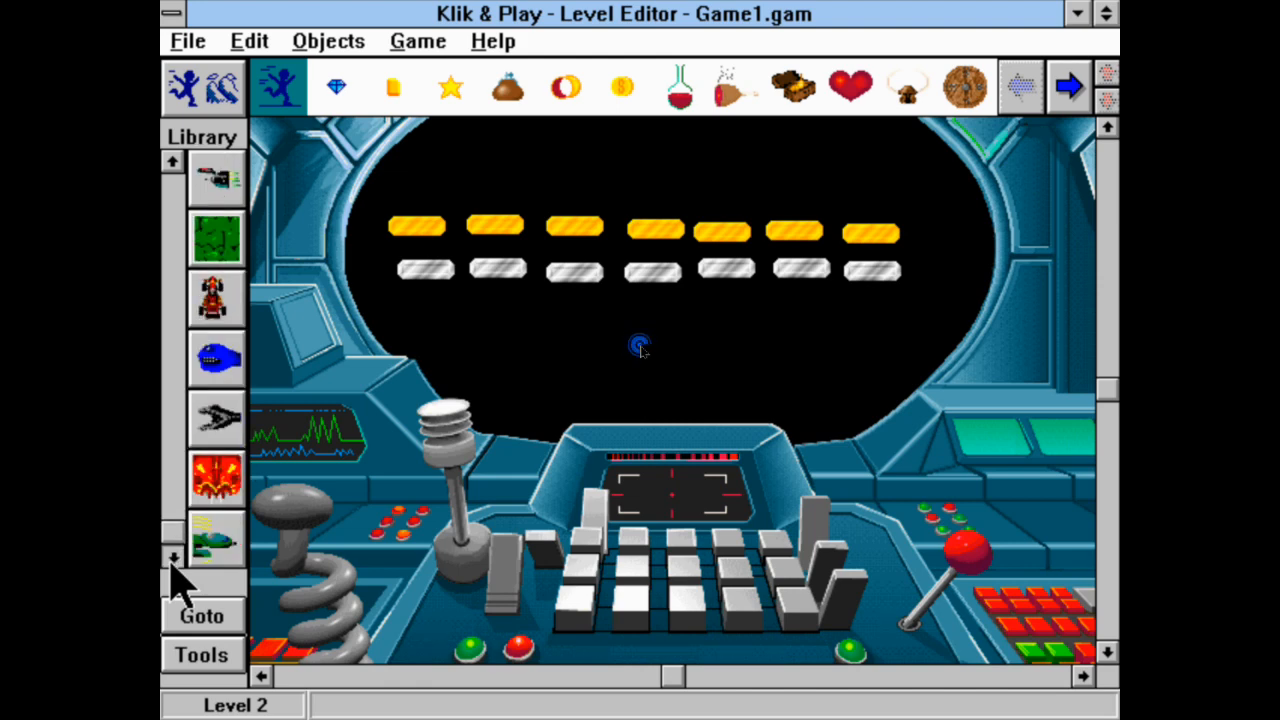
Return to the start of the library list and examine the objects of the key, smiling face and flower libraries.
left_click(168, 460)
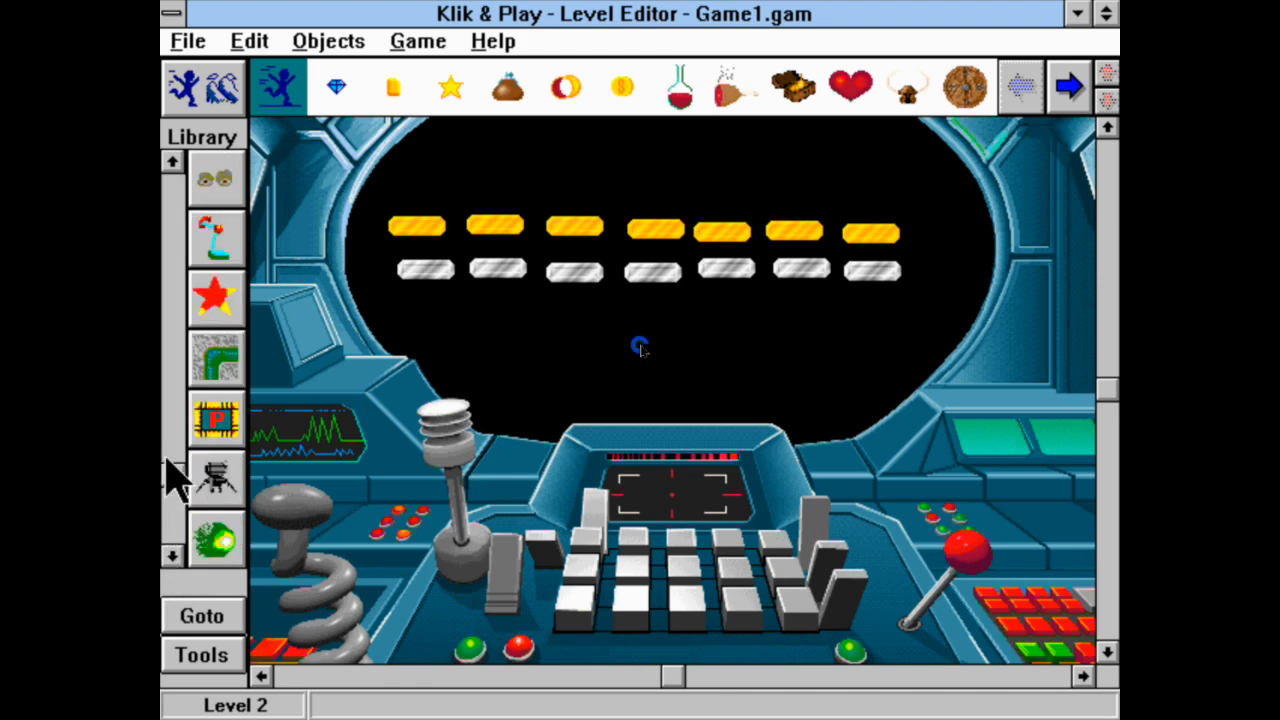
left_click(169, 216)
left_click(168, 216)
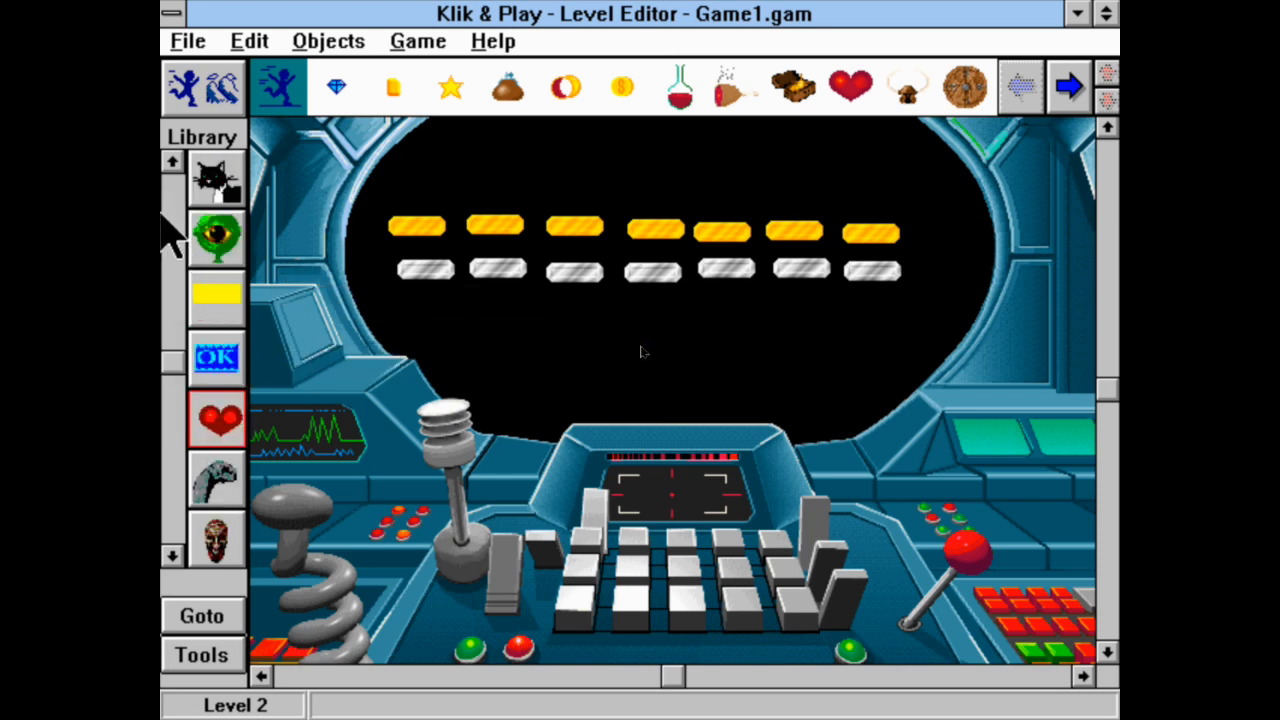
left_click(168, 222)
left_click(168, 222)
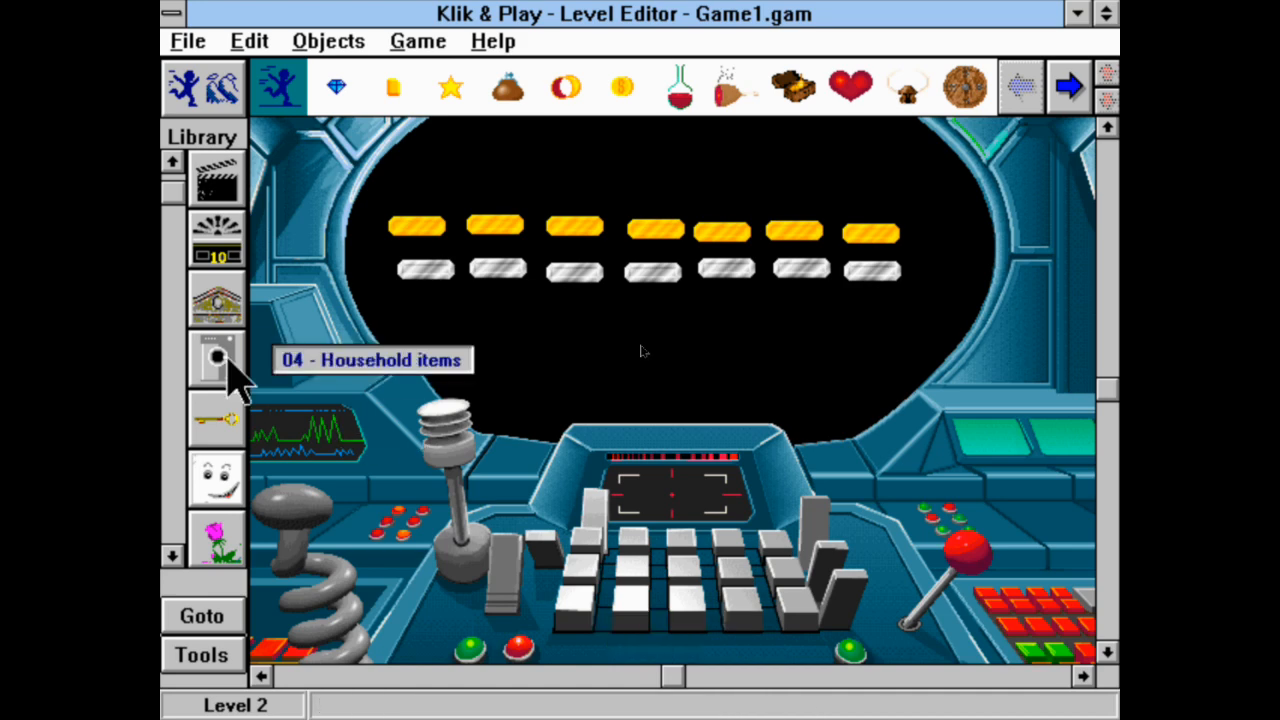
left_click(243, 426)
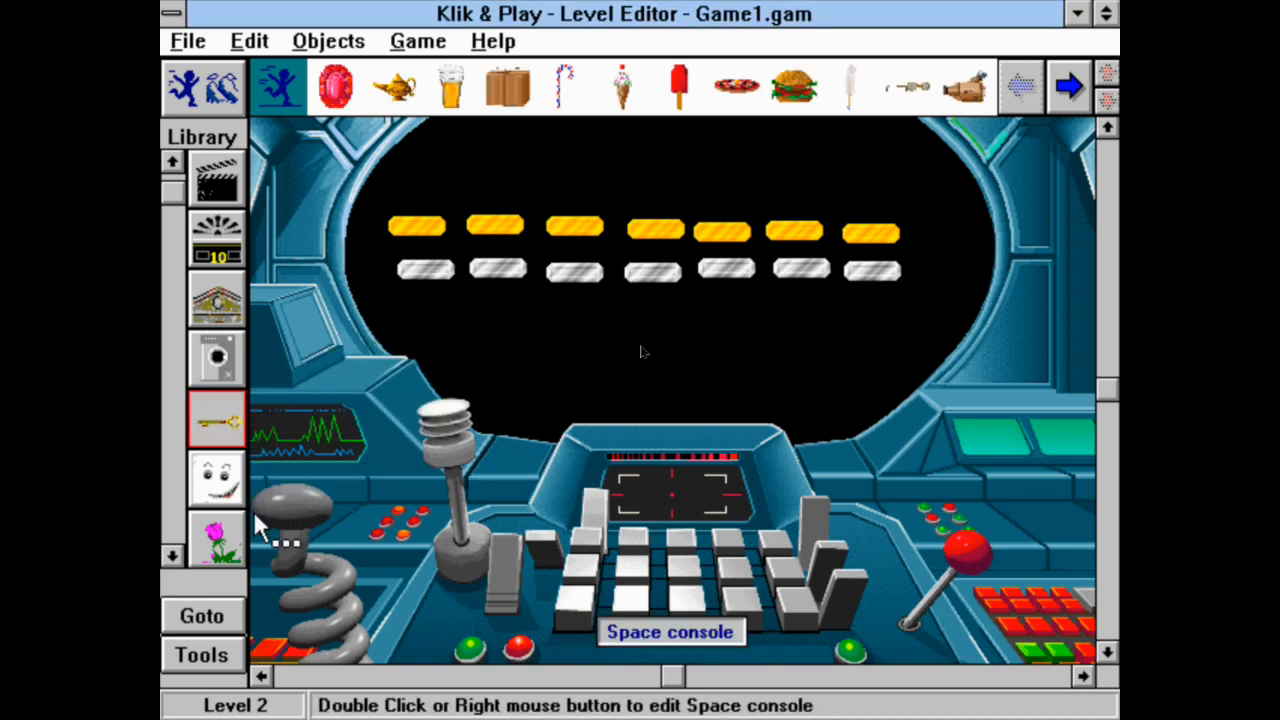
left_click(205, 498)
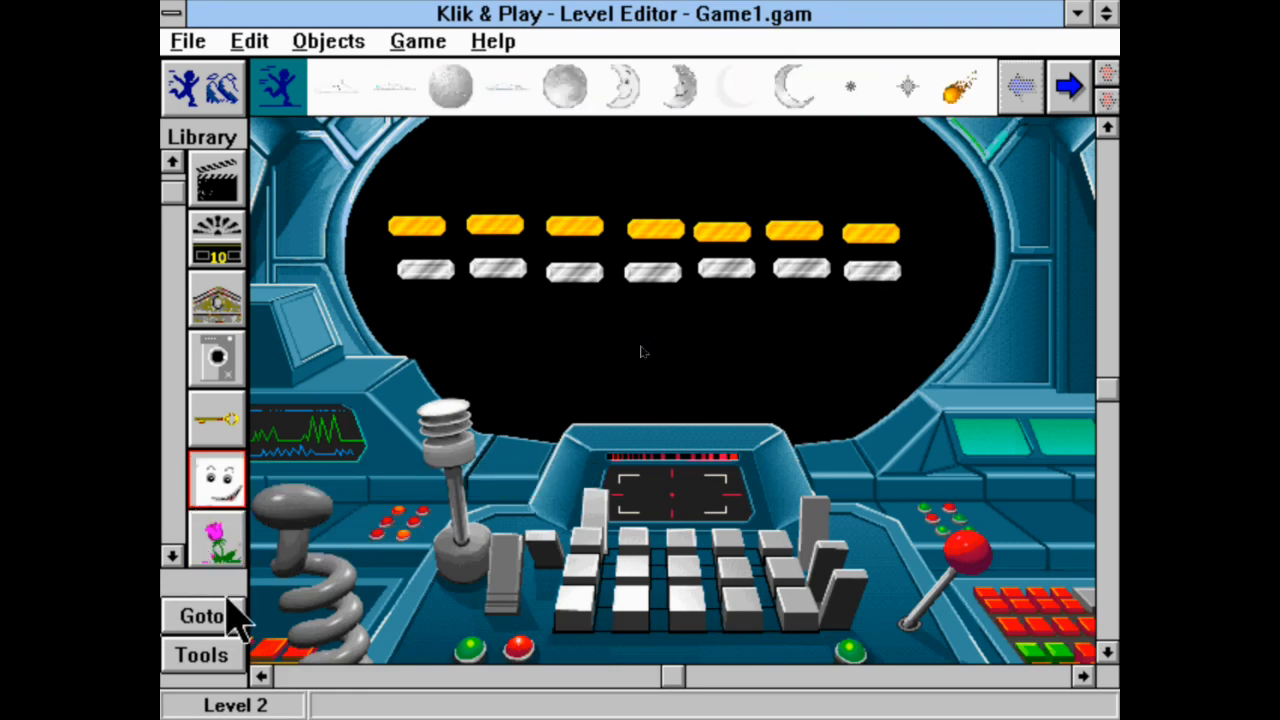
left_click(218, 542)
Show the objects of the People library and of the library with the crowned character below it.
left_click(172, 556)
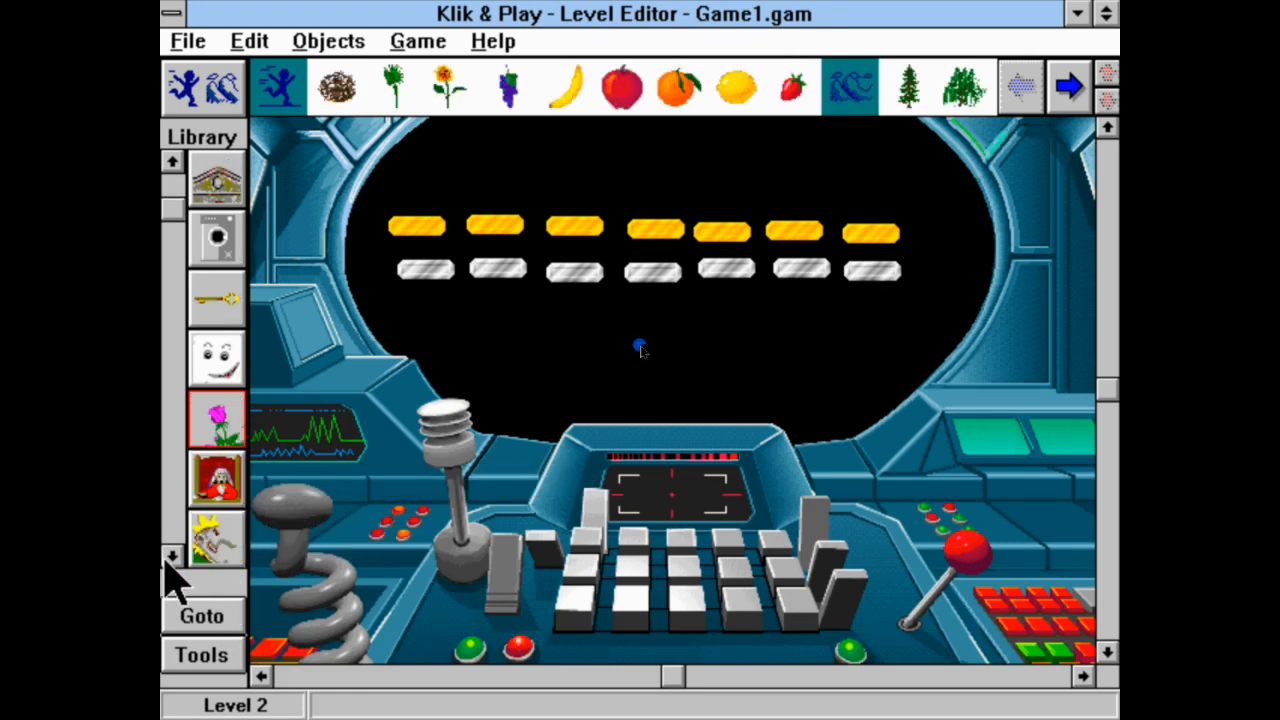
left_click(220, 478)
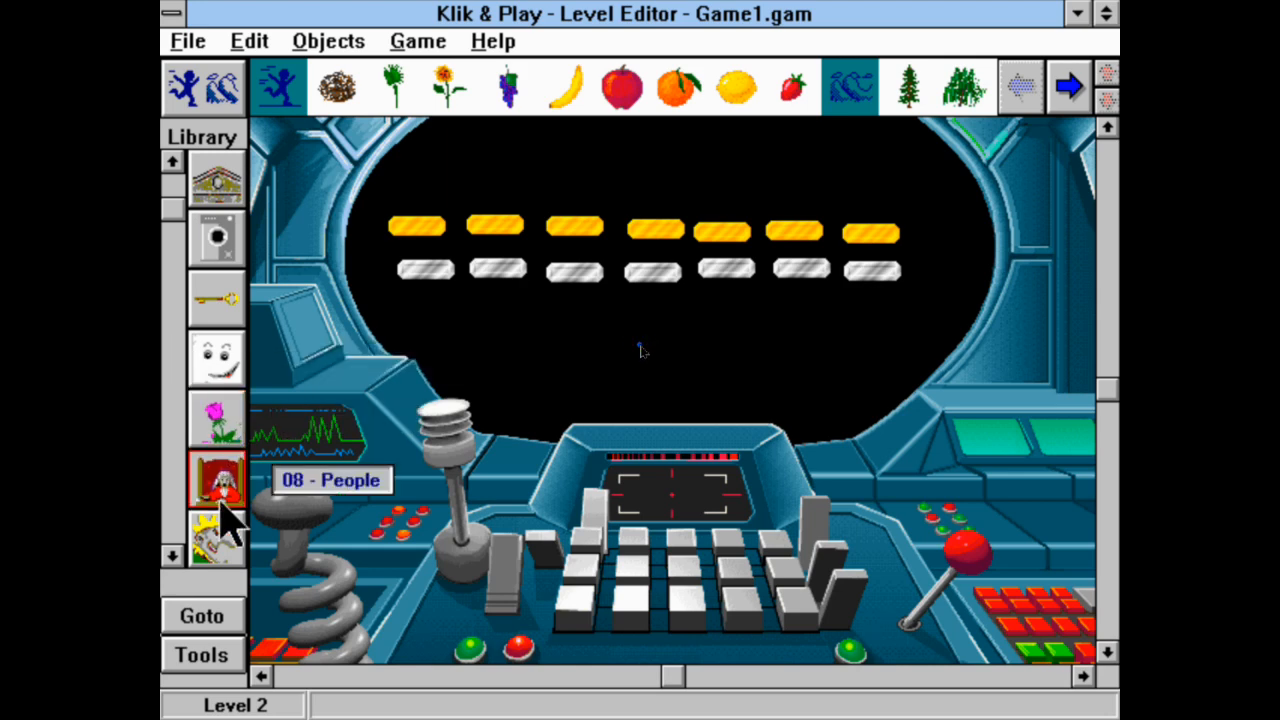
left_click(218, 551)
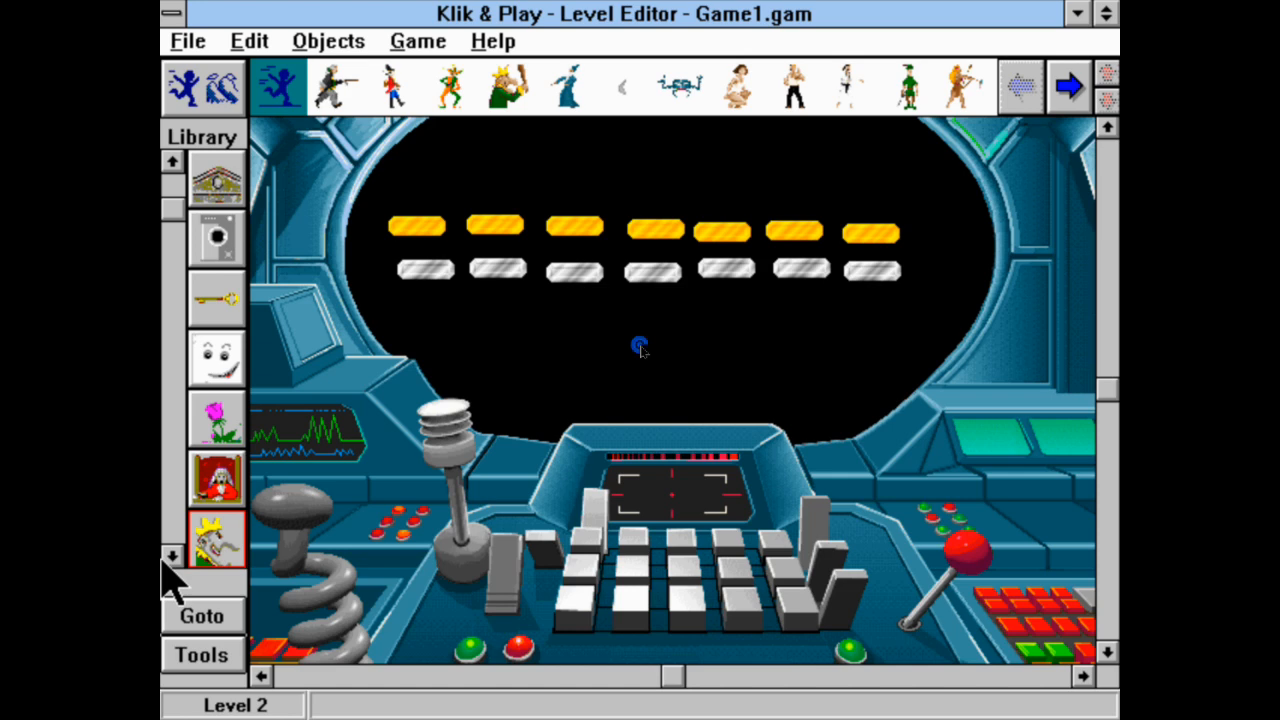
Browse several pages of objects in the sports library, located just before Animals and Birds.
left_click(170, 557)
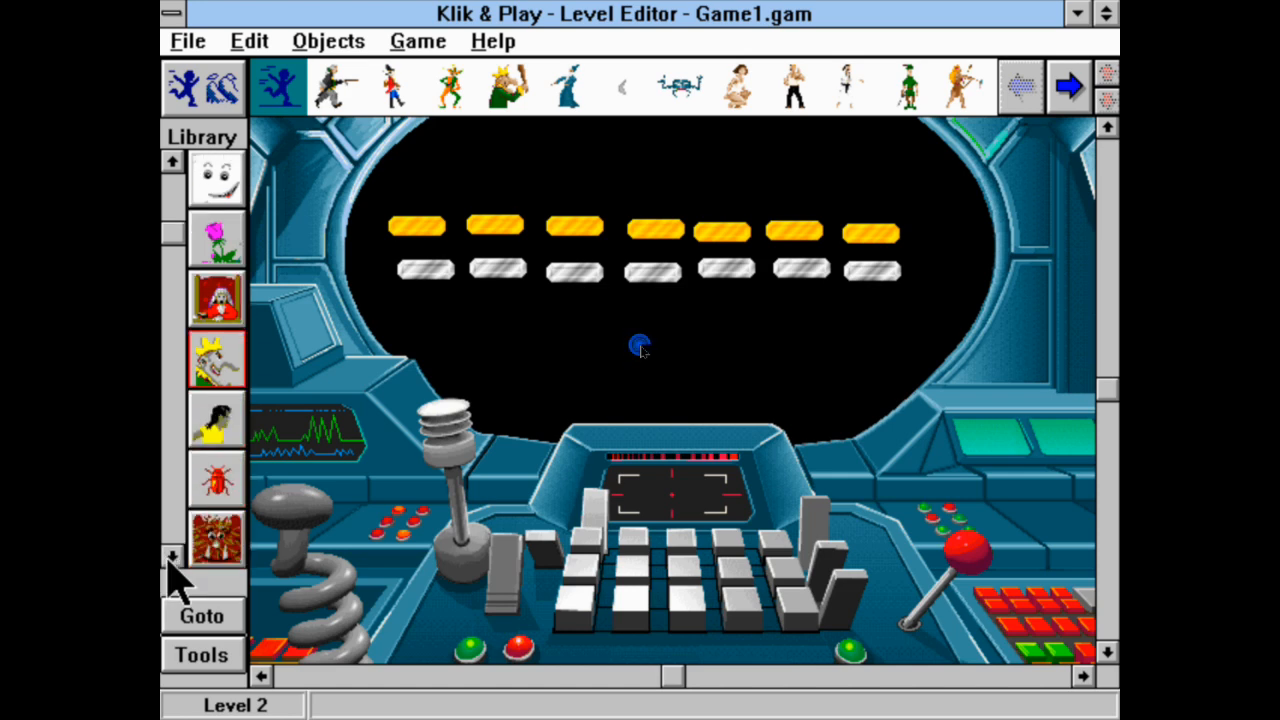
left_click(238, 435)
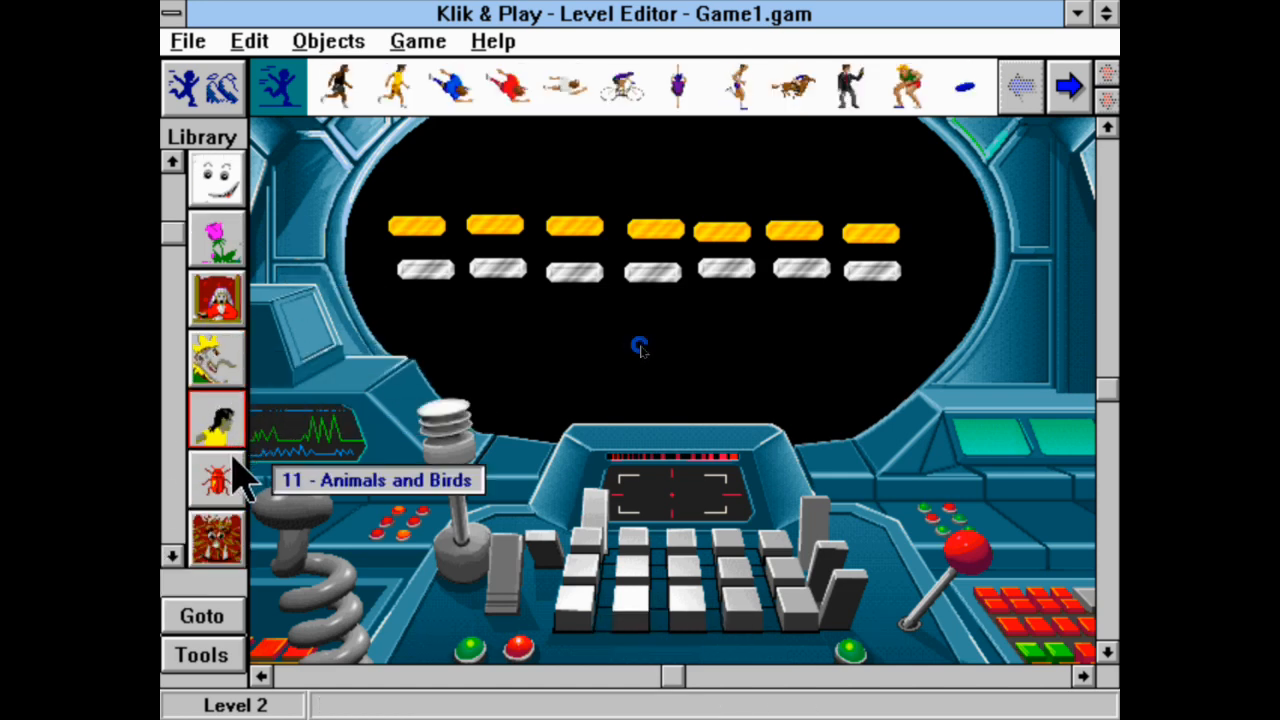
left_click(1068, 100)
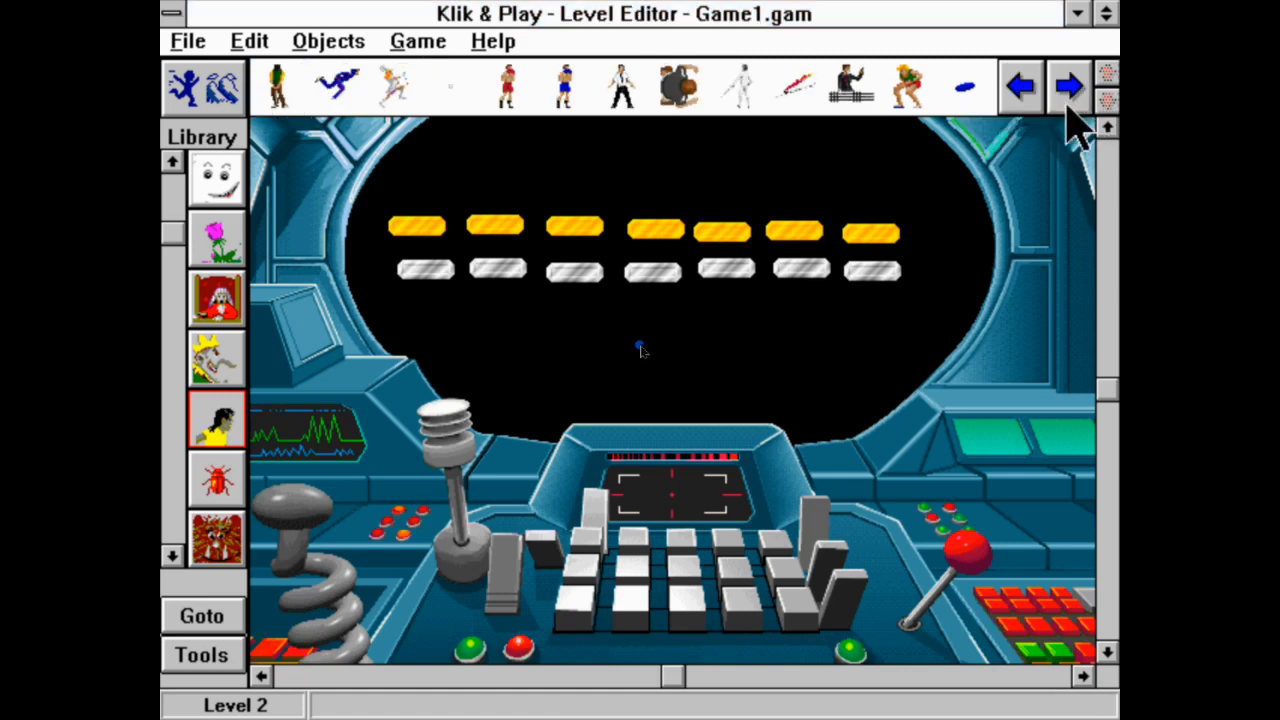
left_click(1018, 100)
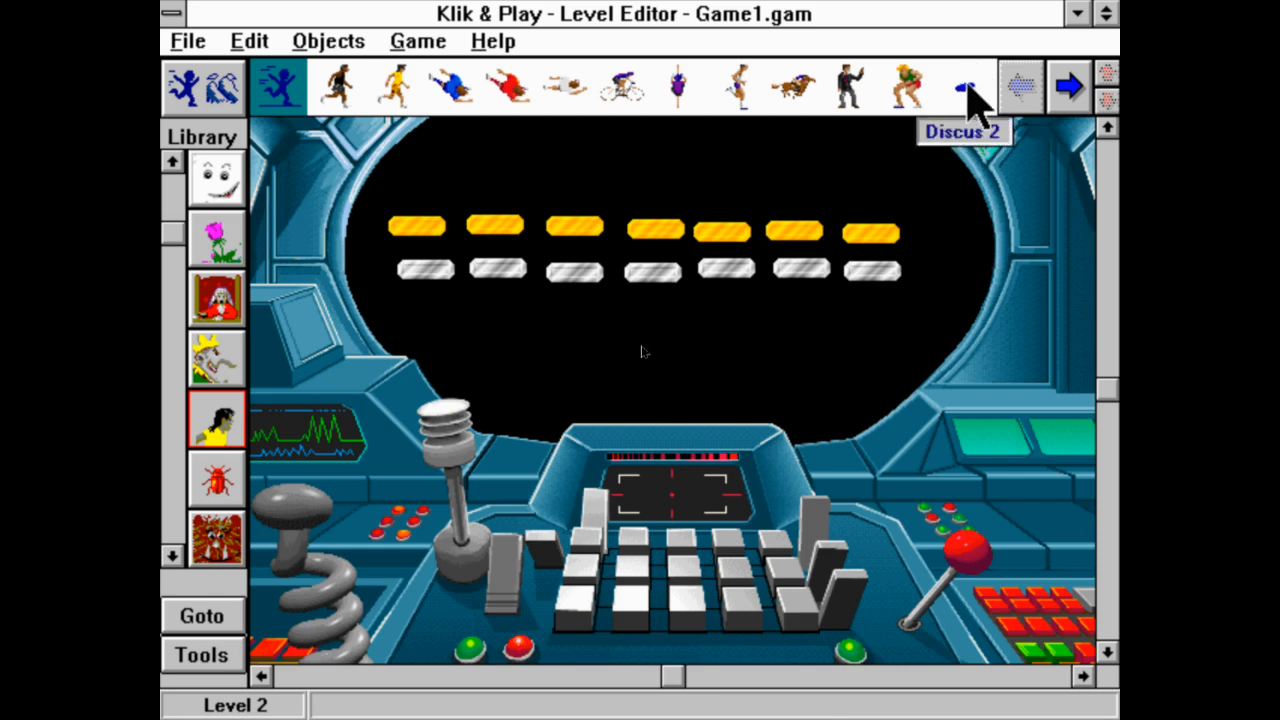
left_click(1068, 86)
left_click(1068, 86)
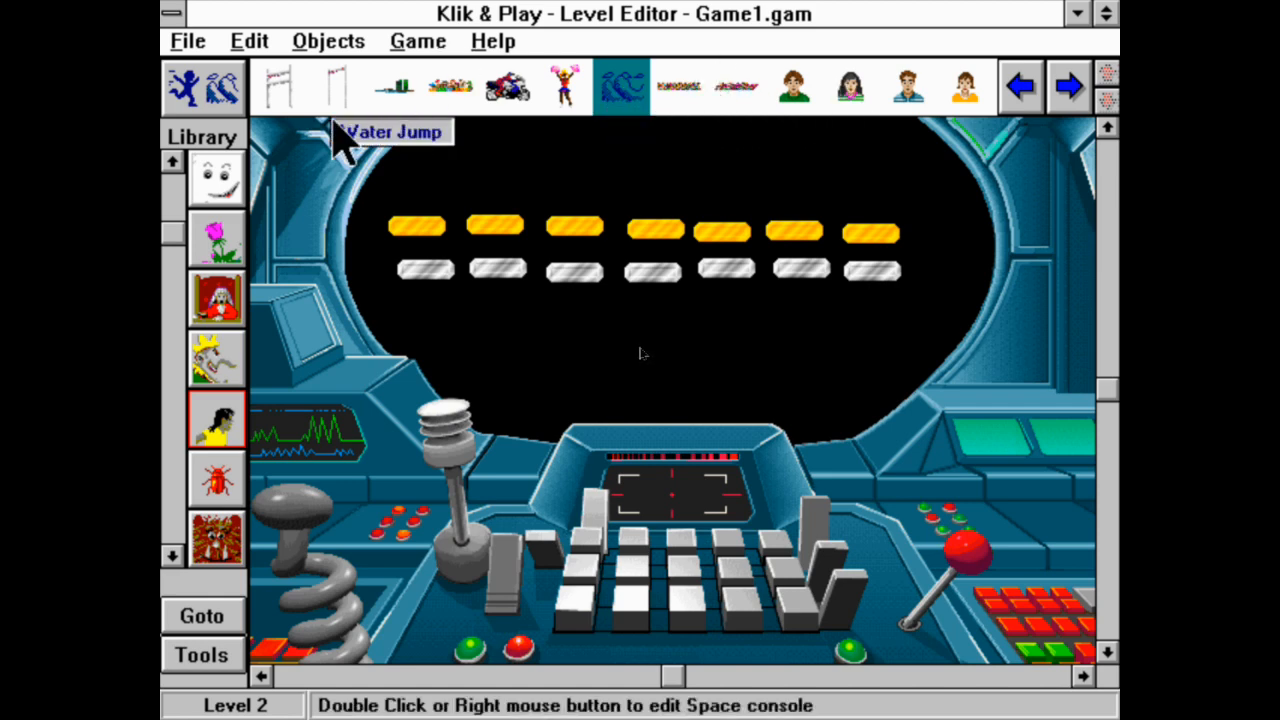
Browse the first two pages of objects in the Animals and Birds library.
left_click(215, 482)
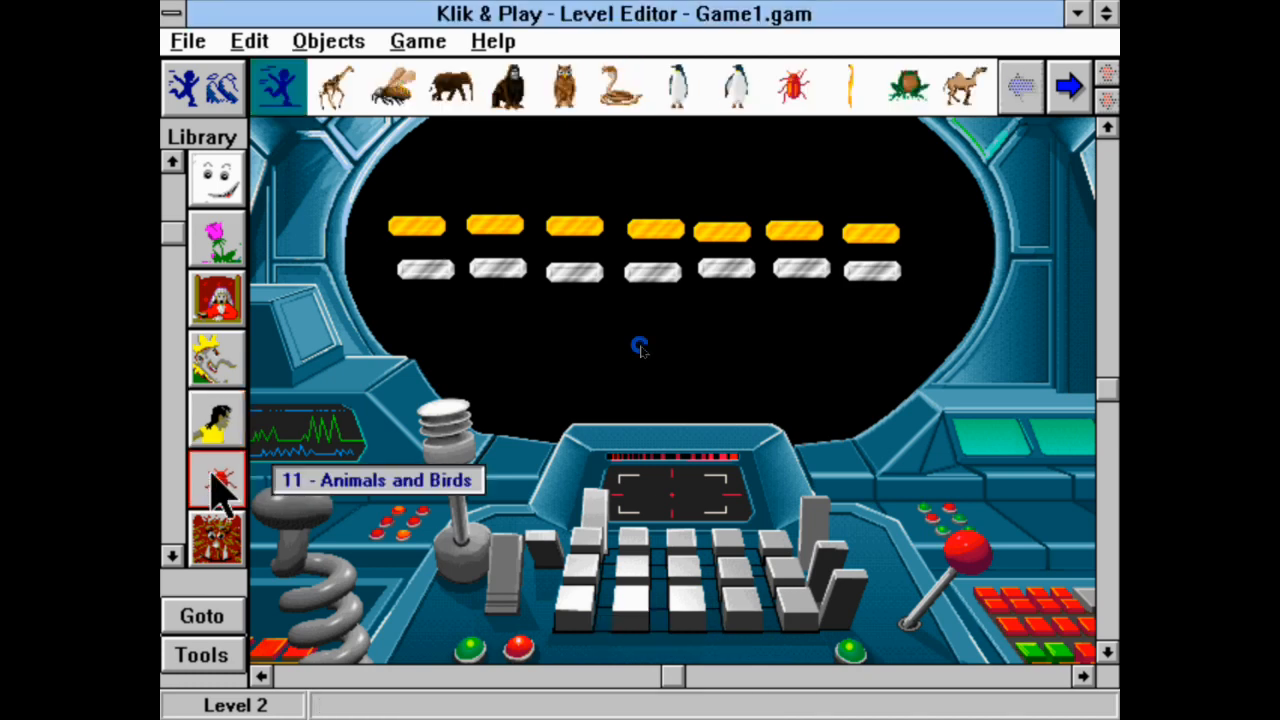
left_click(1070, 88)
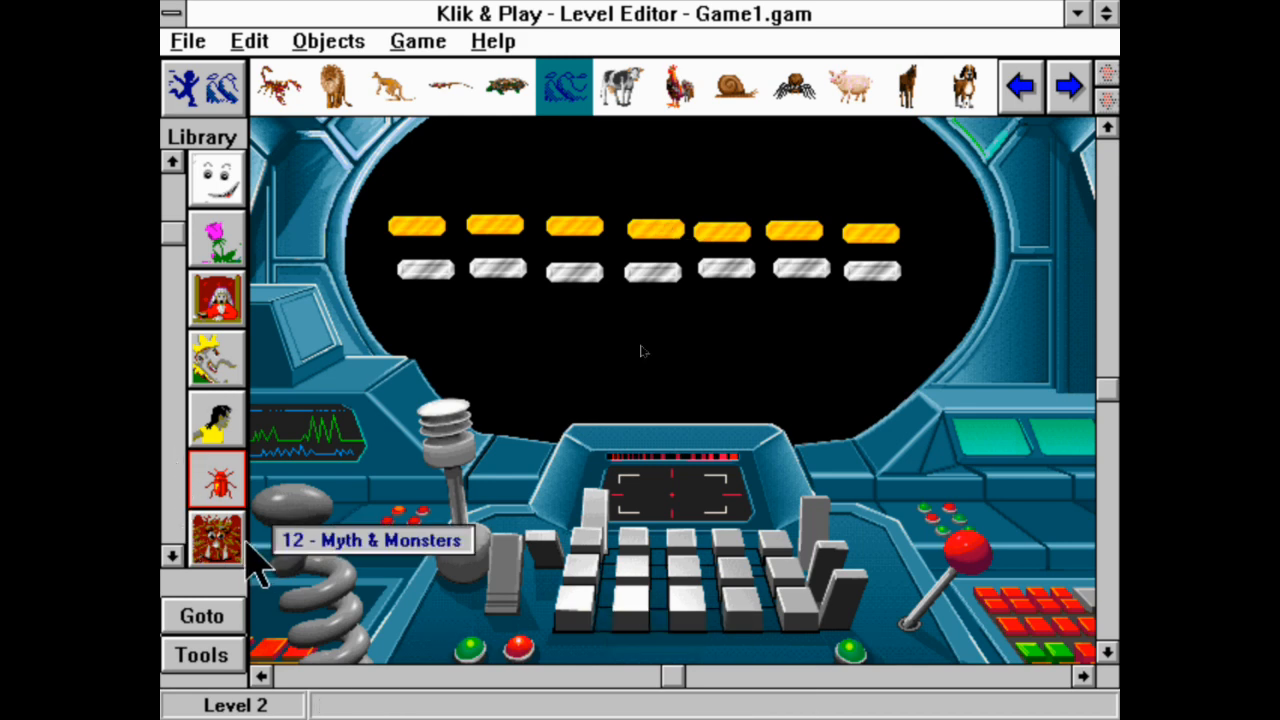
Browse the first two pages of Myth & Monsters objects and return to the Space Opera library.
left_click(222, 535)
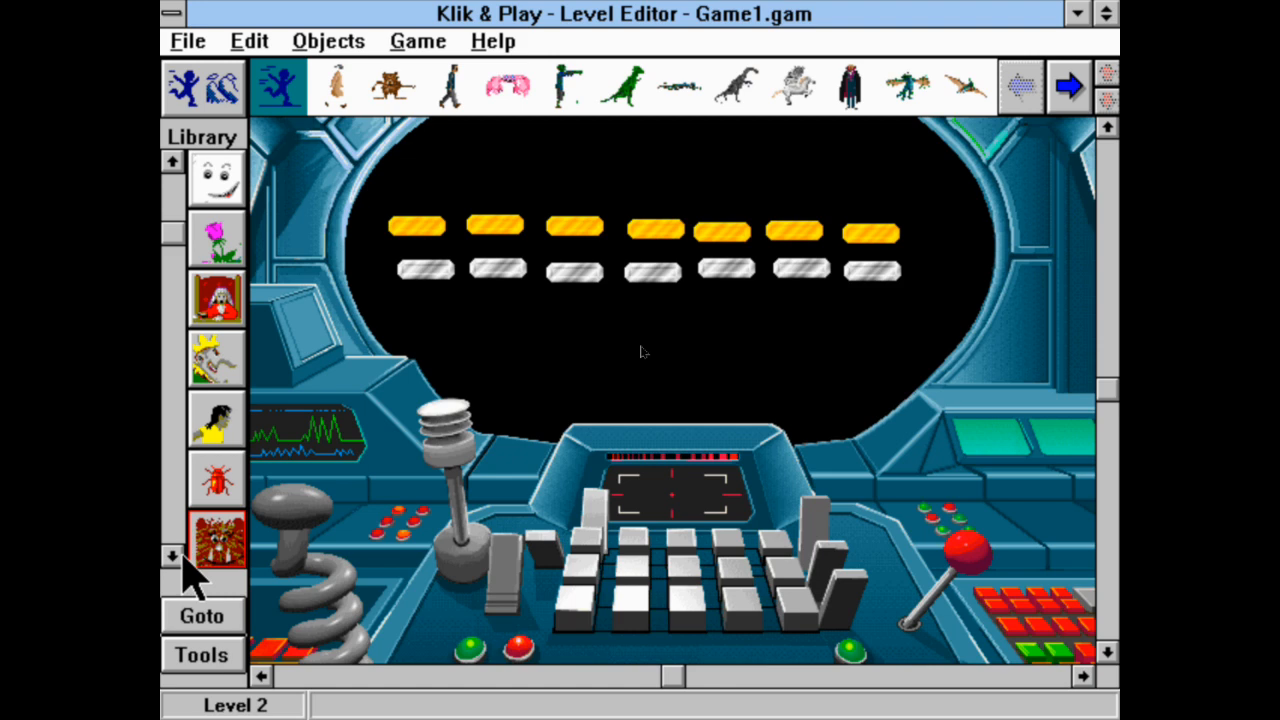
left_click(178, 556)
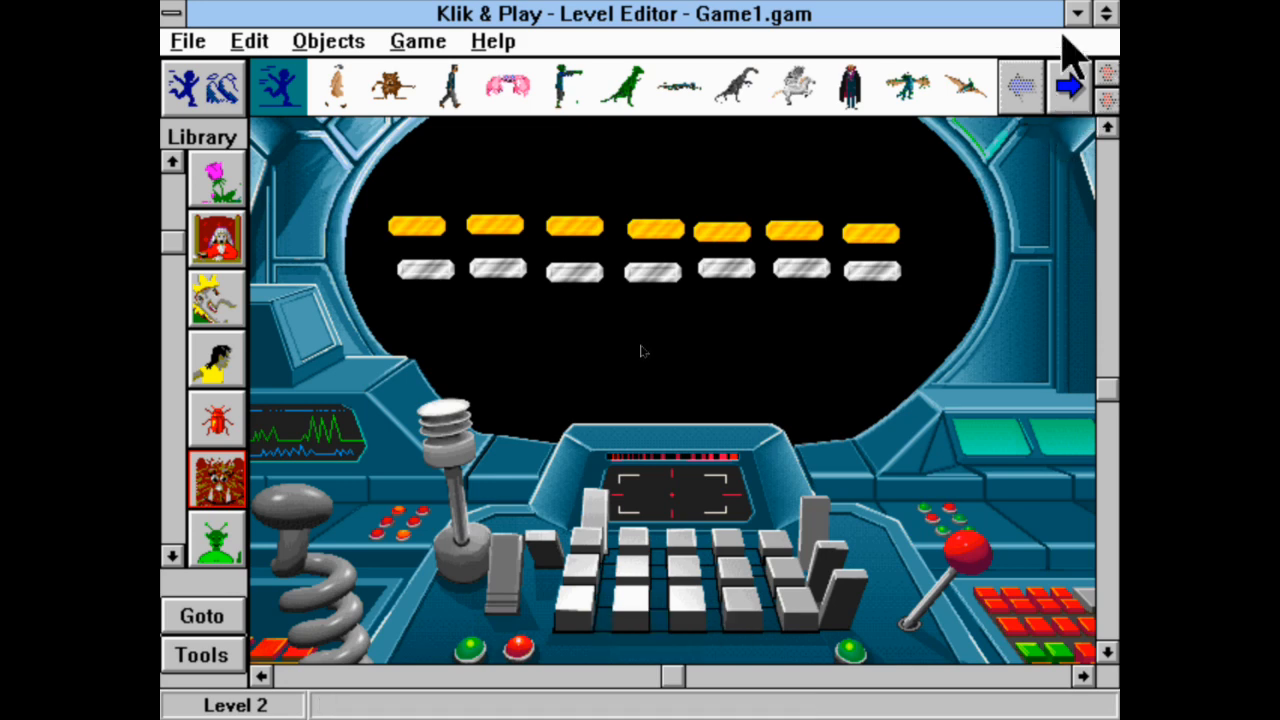
left_click(1066, 92)
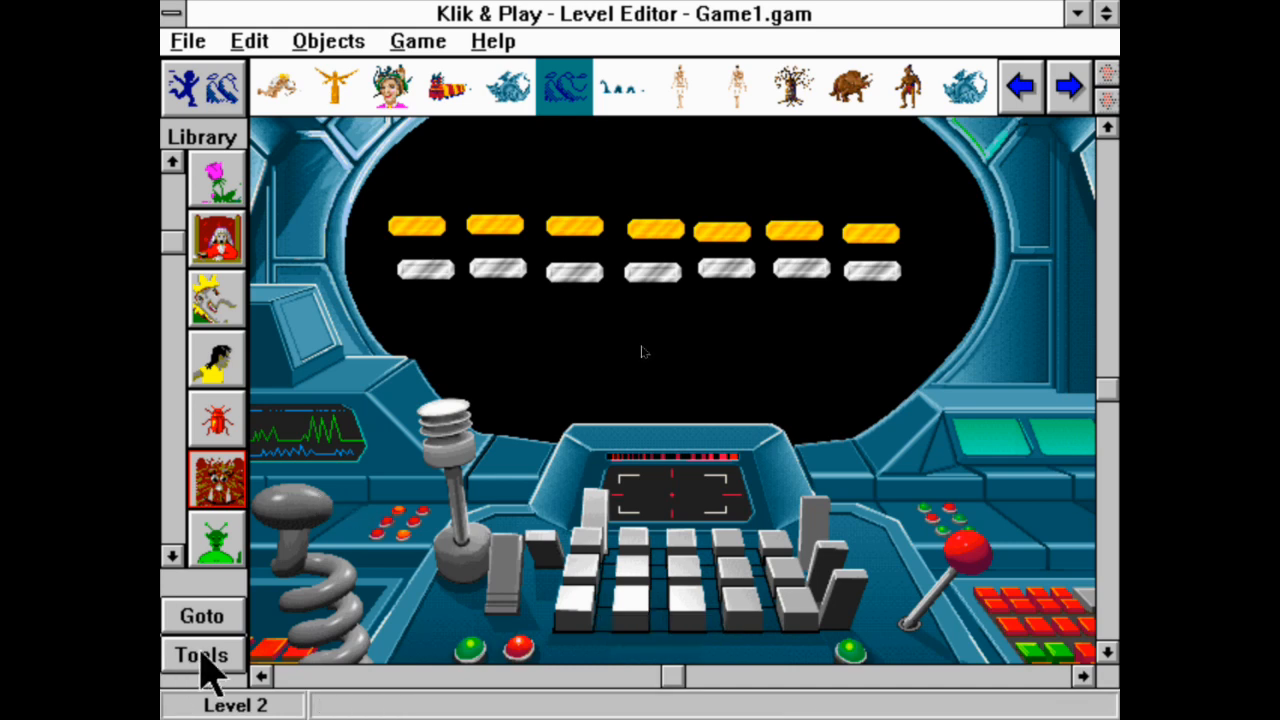
left_click(216, 552)
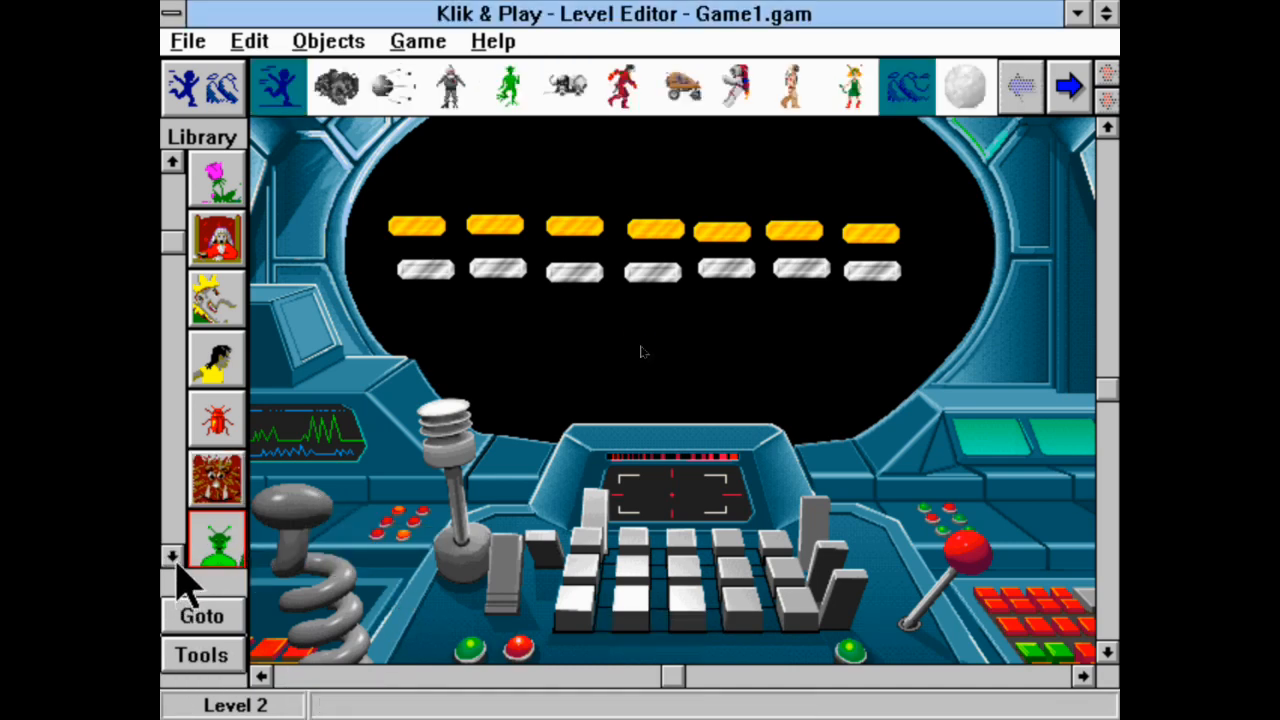
Place a Hang Glider from the red rocket library on the lower-left part of the space console scene.
left_click(173, 557)
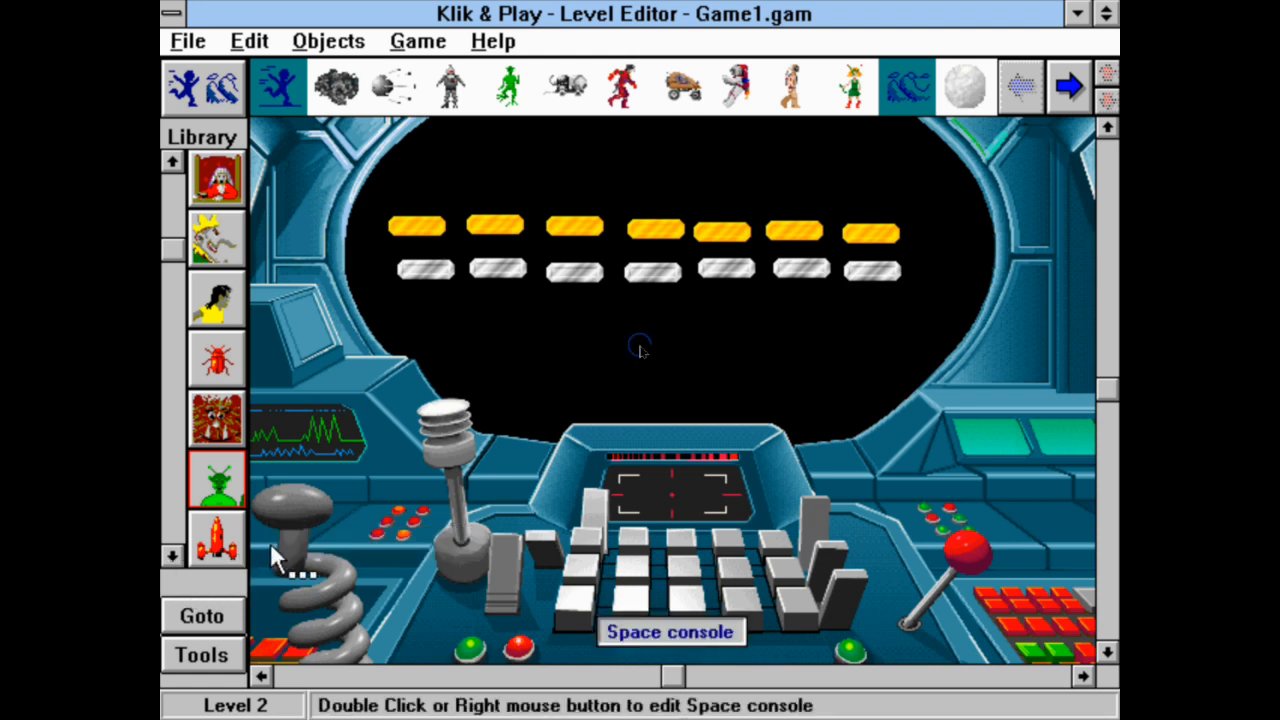
left_click(241, 553)
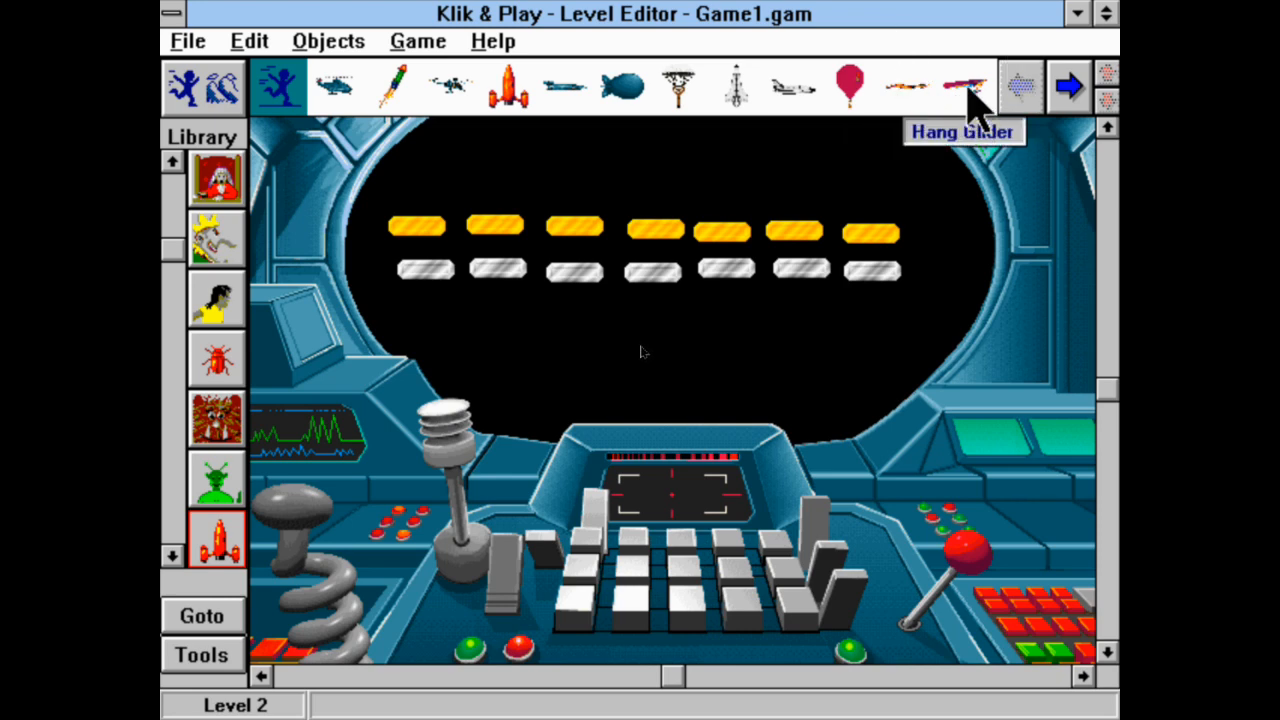
left_click_drag(955, 100, 395, 574)
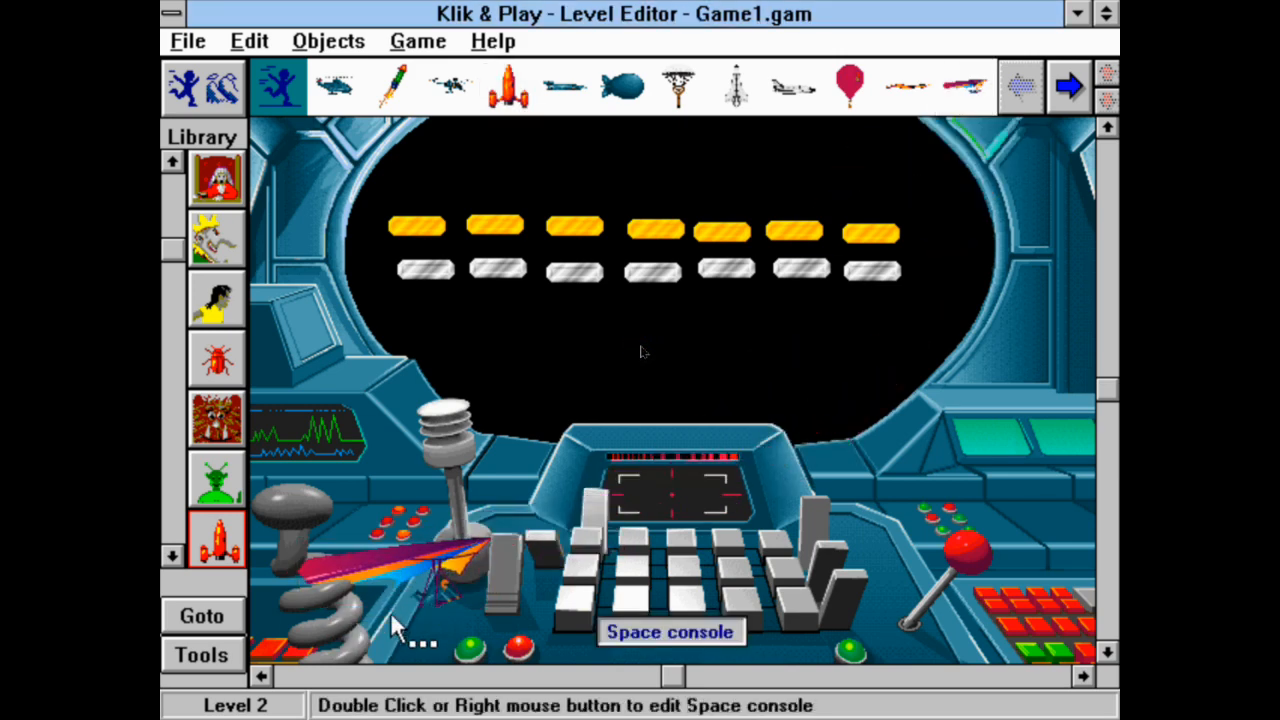
Assign player-controlled Eight Directions movement to the hang glider.
right_click(398, 556)
left_click(512, 566)
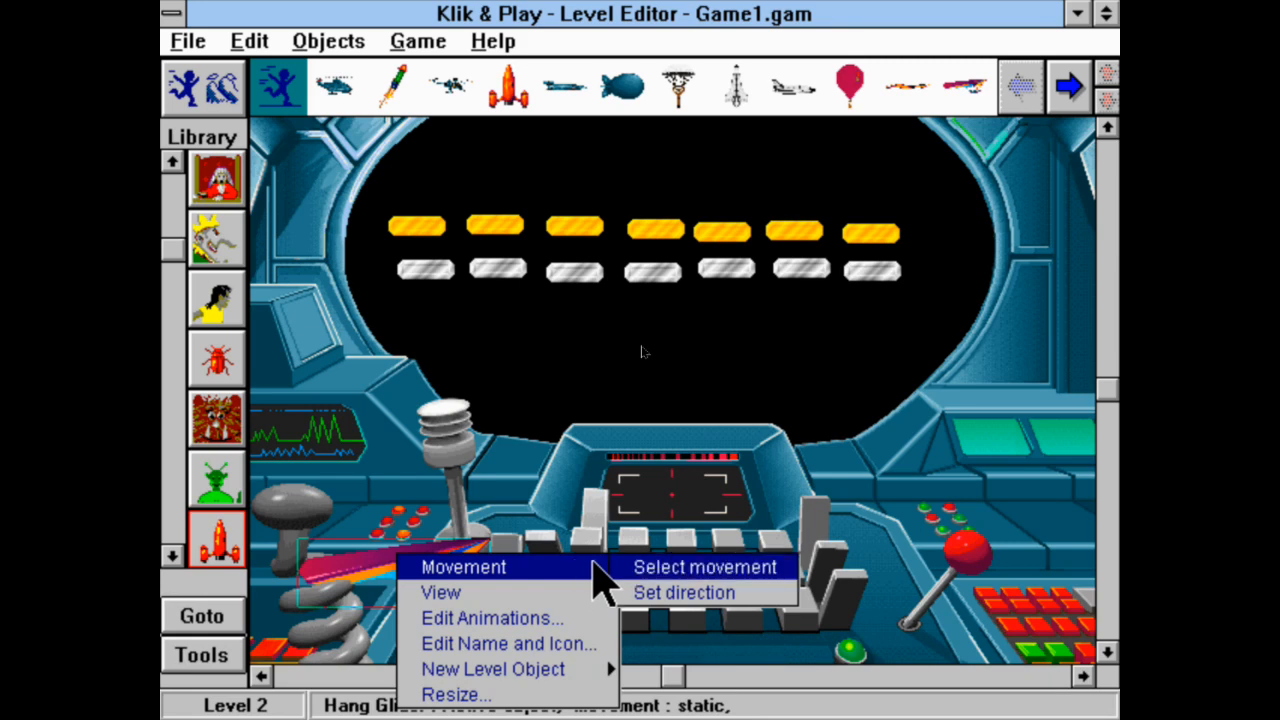
left_click(767, 573)
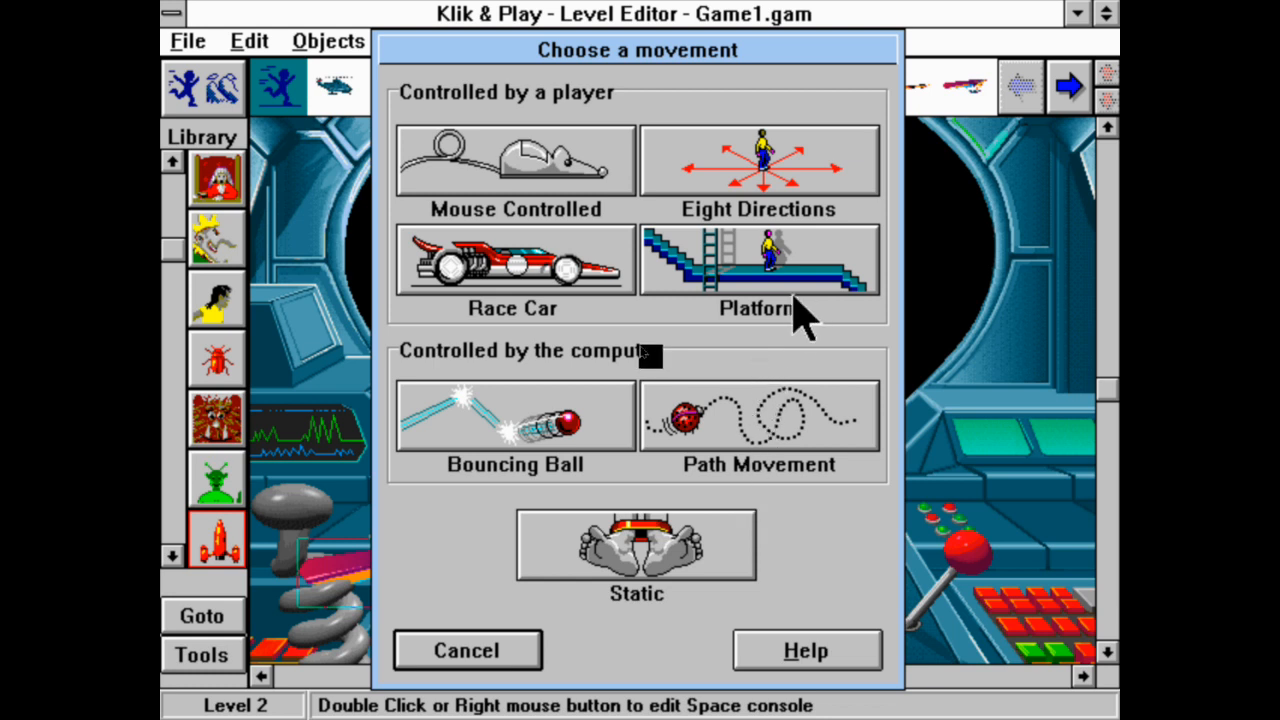
left_click(820, 172)
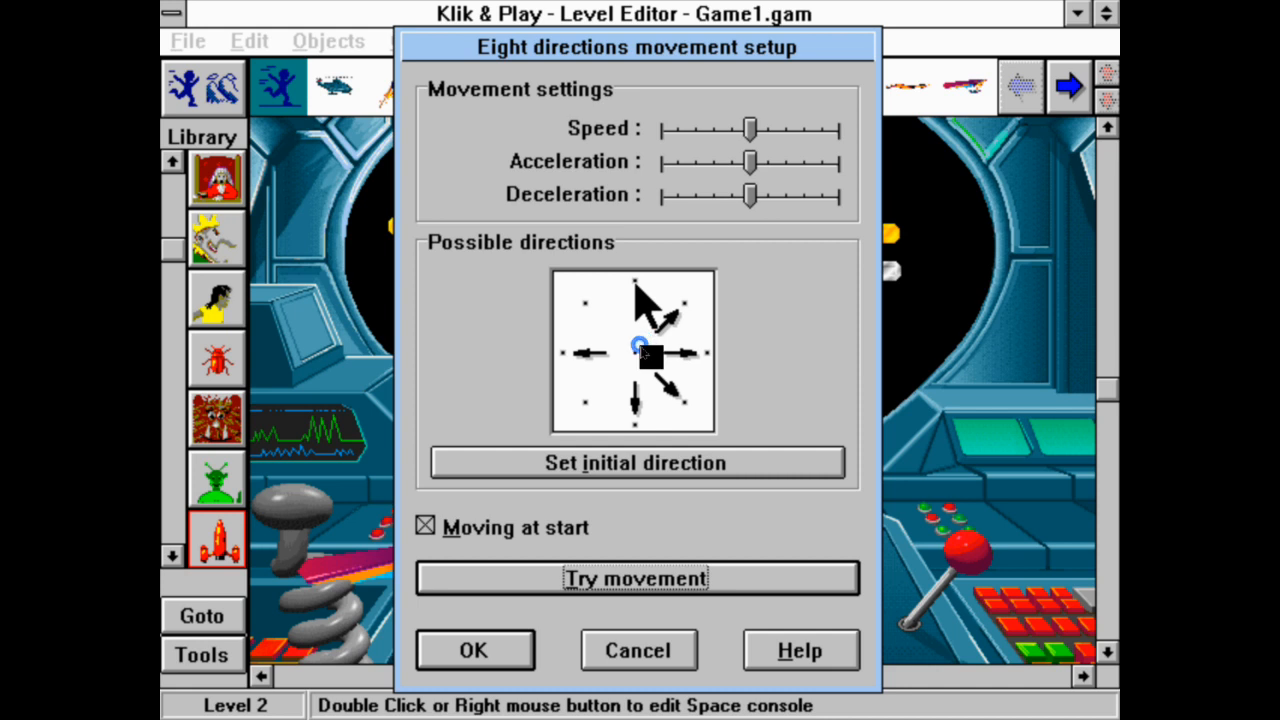
Restrict the hang glider's possible directions to left and right only, try the movement and accept the setup.
left_click(686, 412)
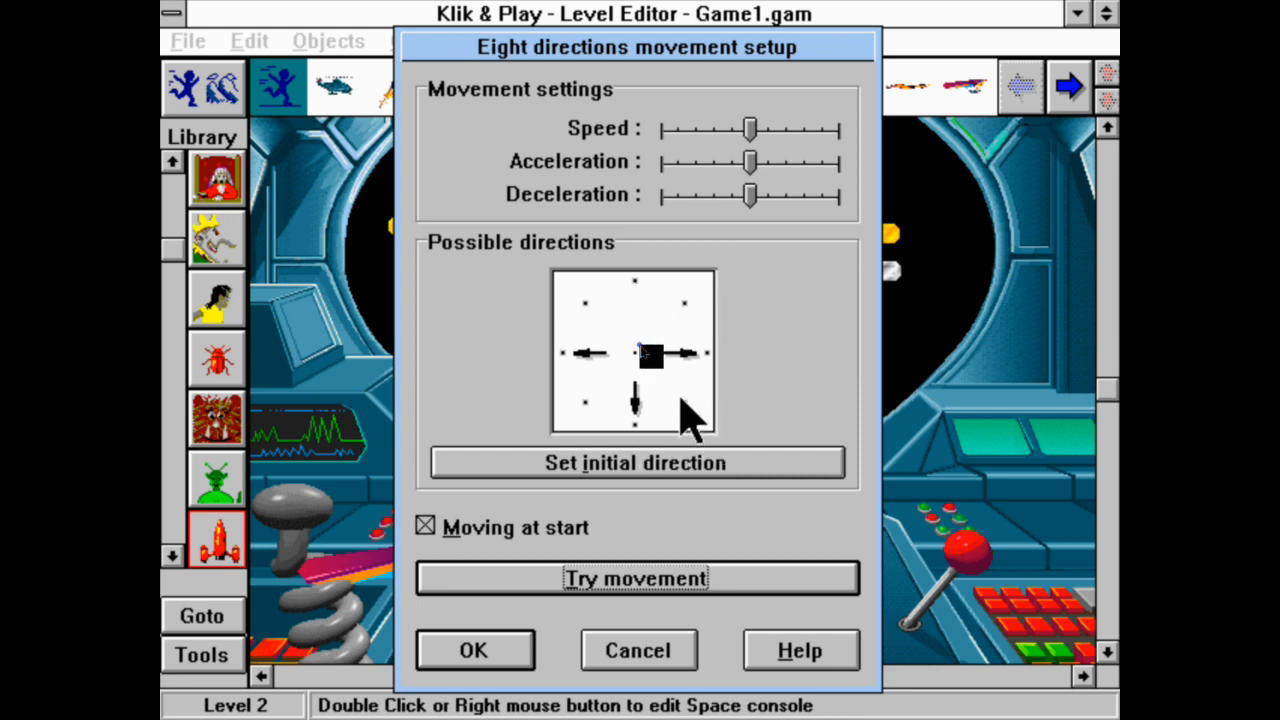
left_click(636, 422)
left_click(652, 585)
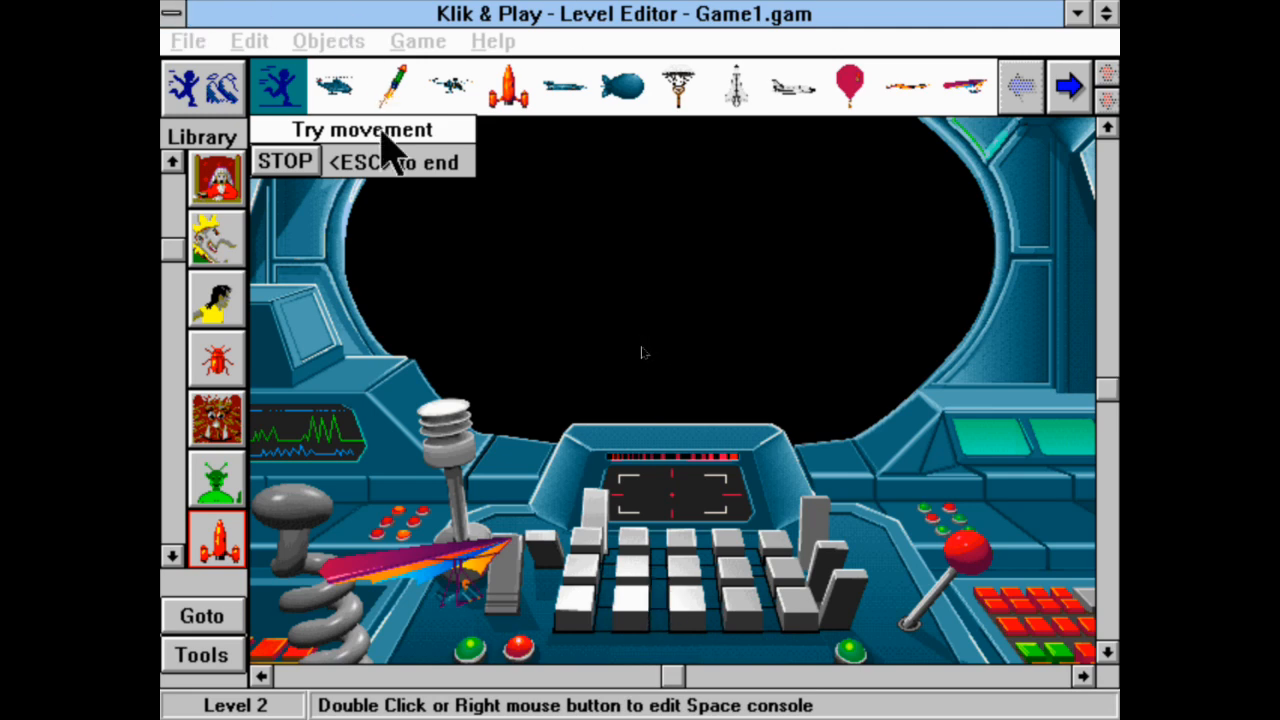
left_click(313, 152)
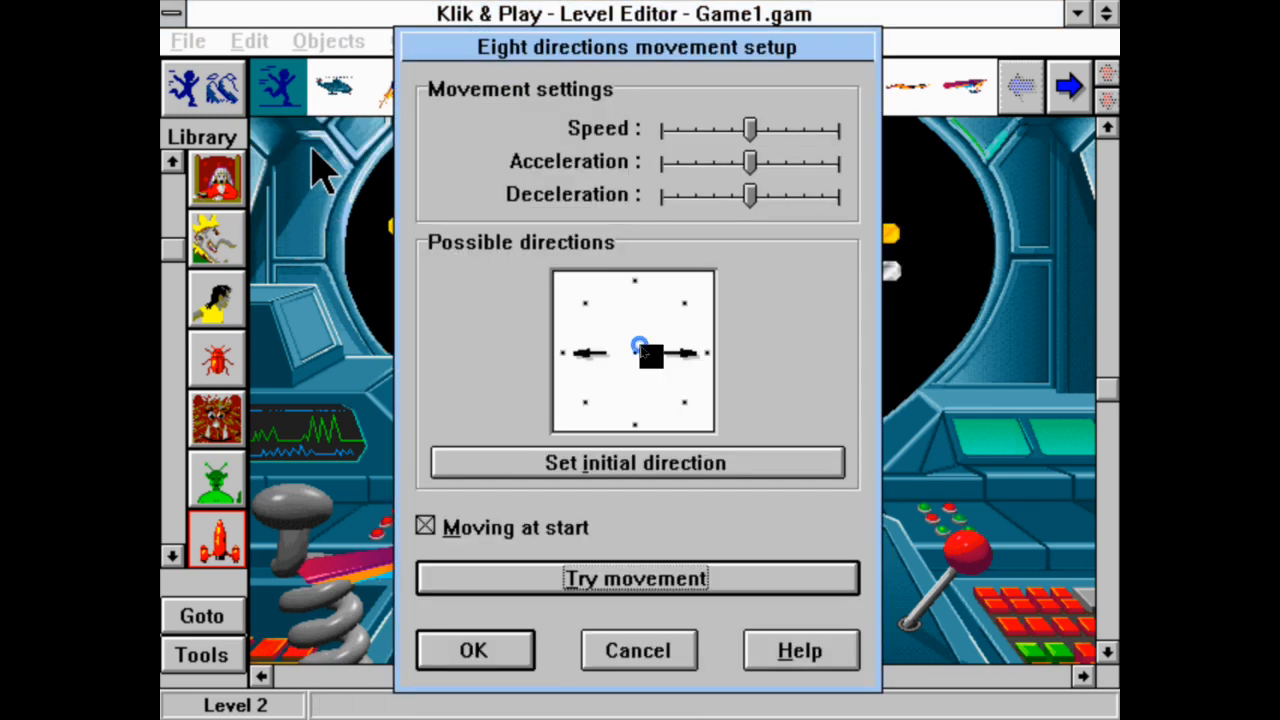
left_click(470, 652)
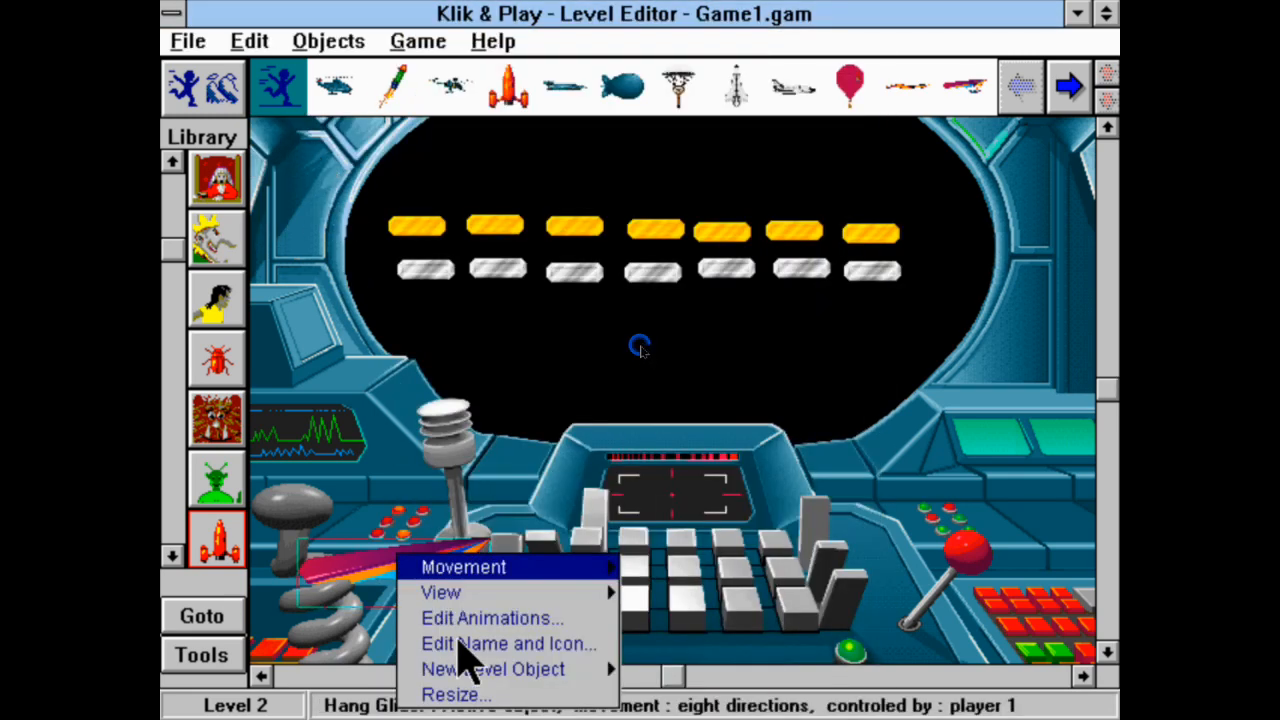
Copy the whole picture from frame 1 of the hang glider's right-facing Stopped animation.
left_click(588, 626)
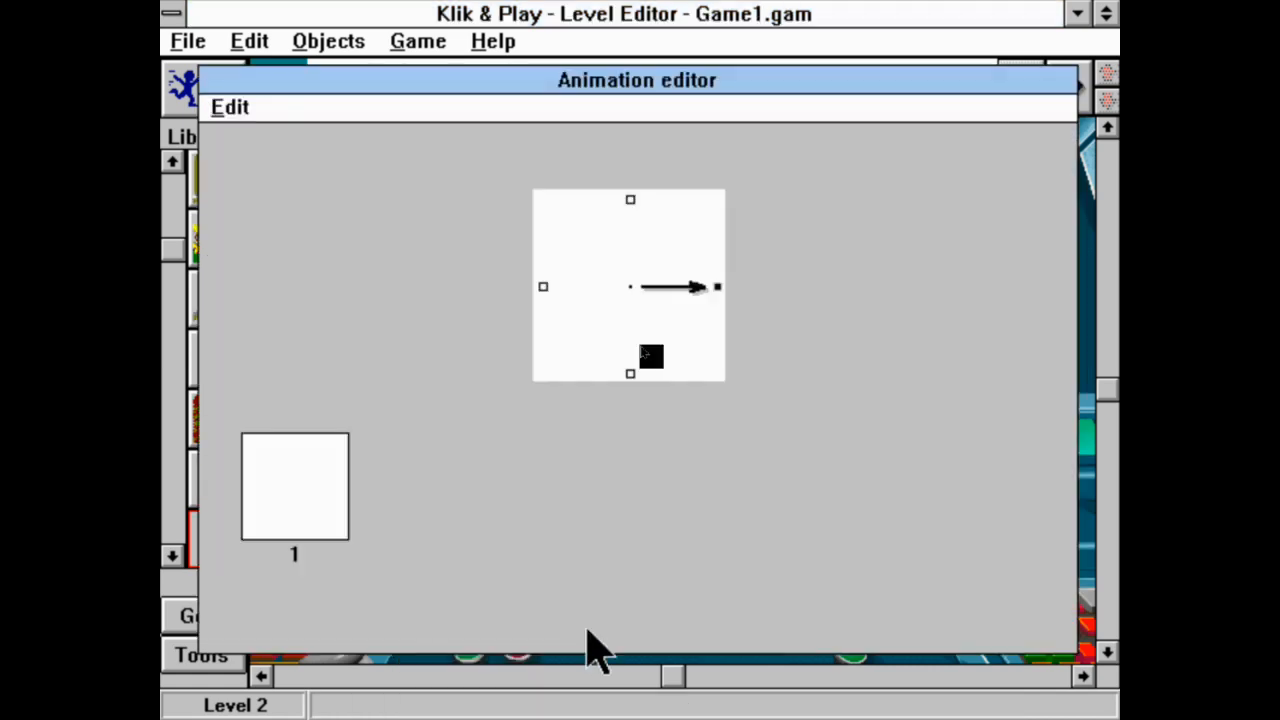
left_click(421, 204)
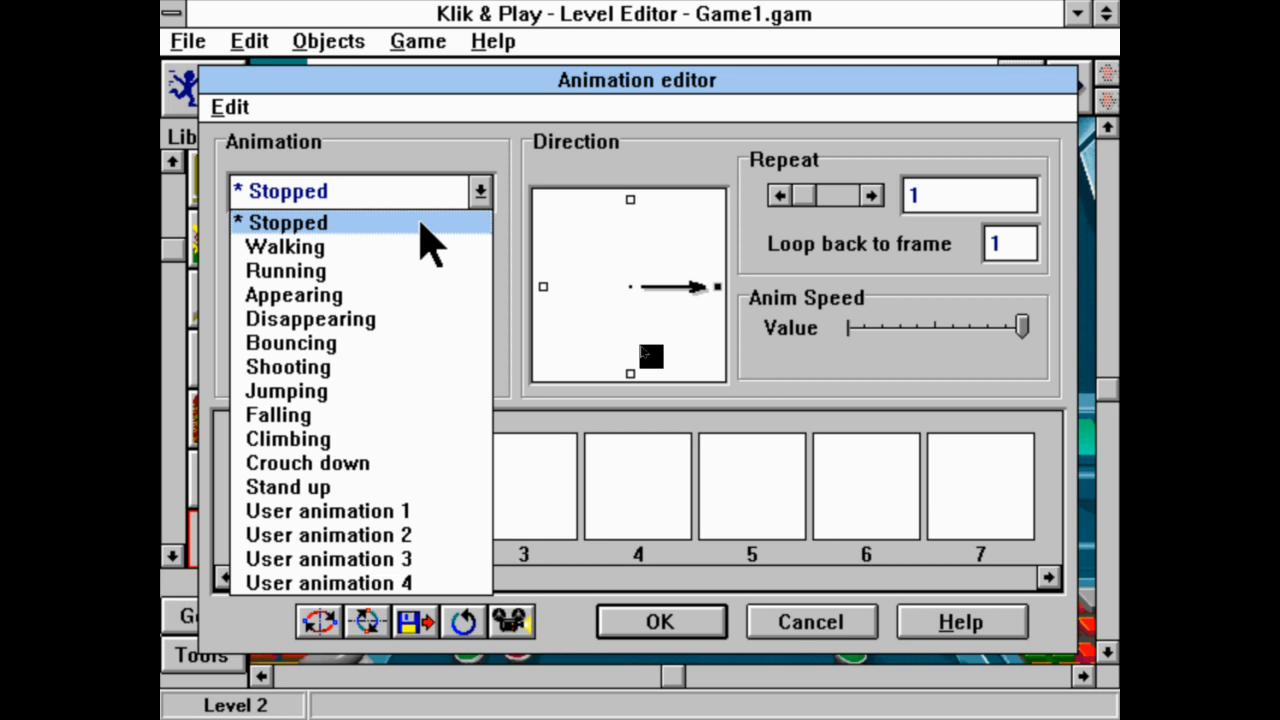
left_click(421, 224)
right_click(303, 489)
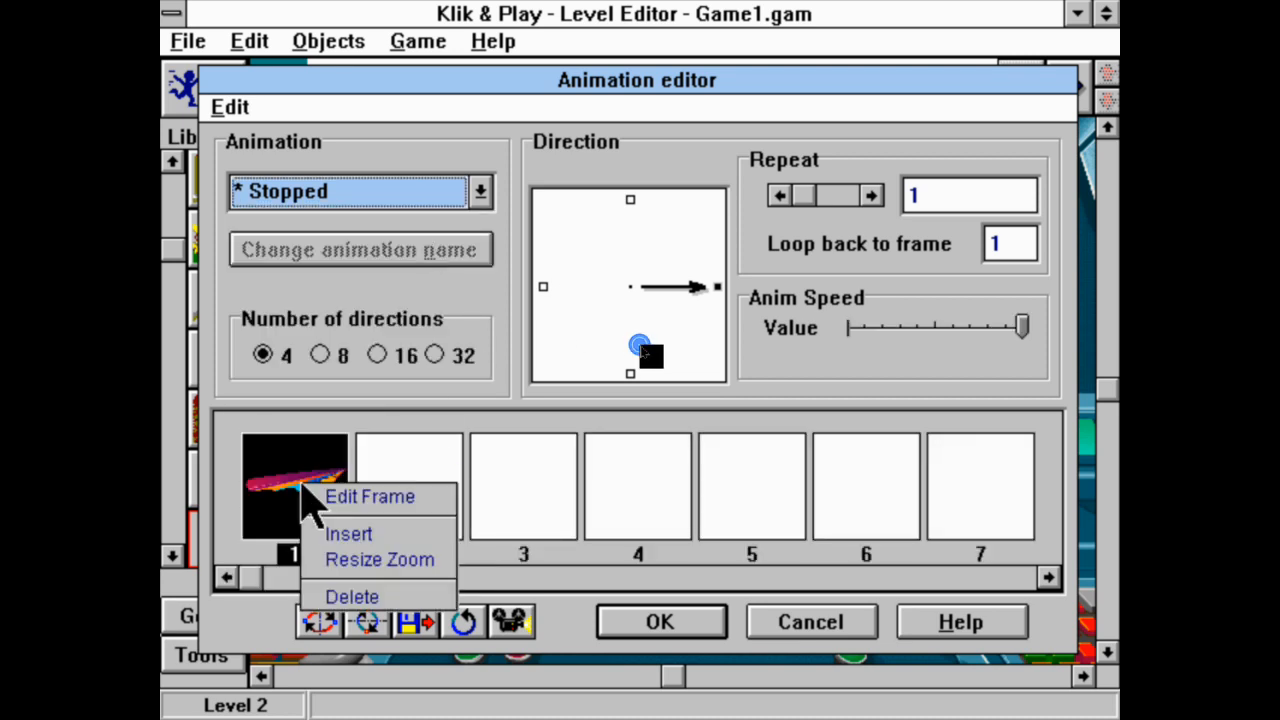
left_click(434, 500)
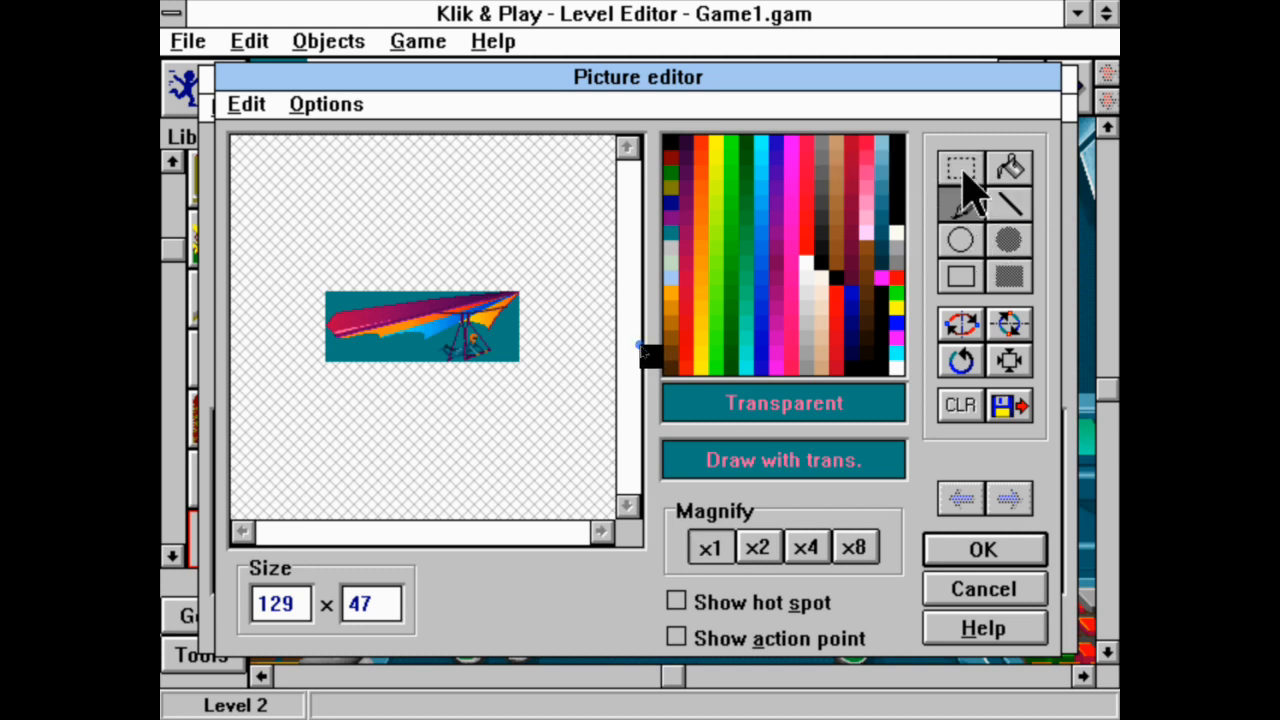
left_click(962, 170)
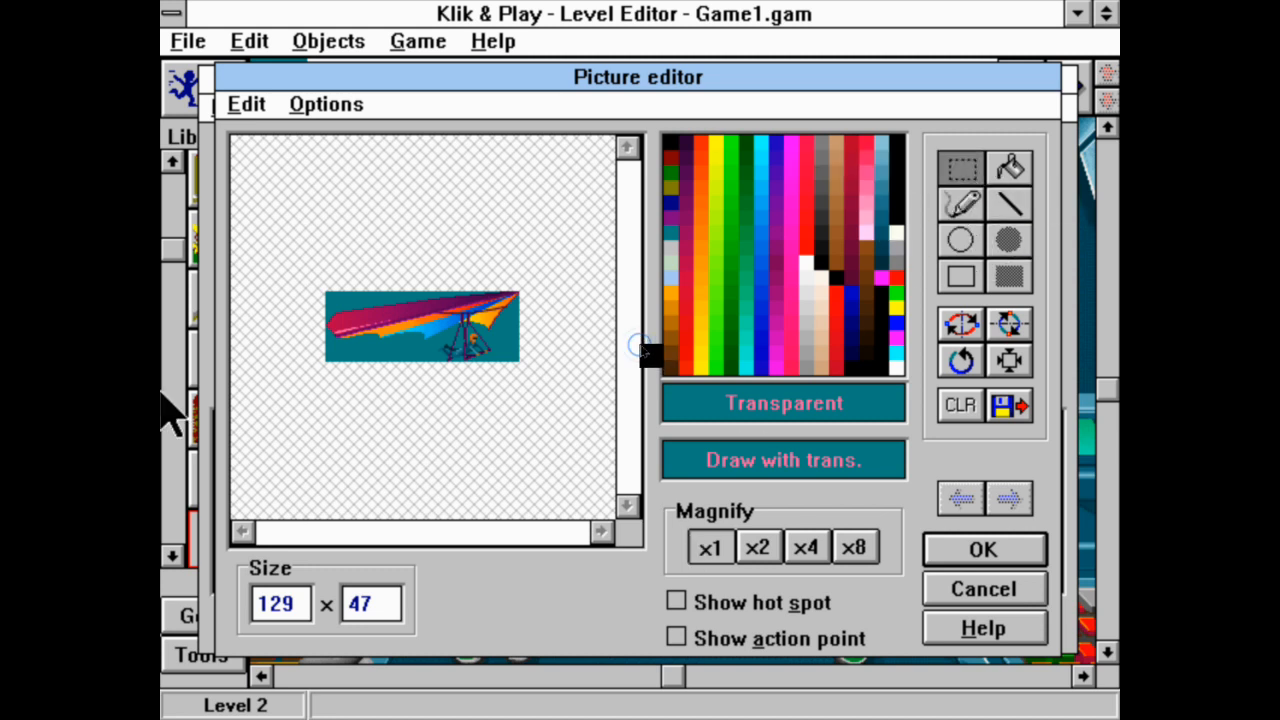
left_click(266, 108)
left_click(270, 116)
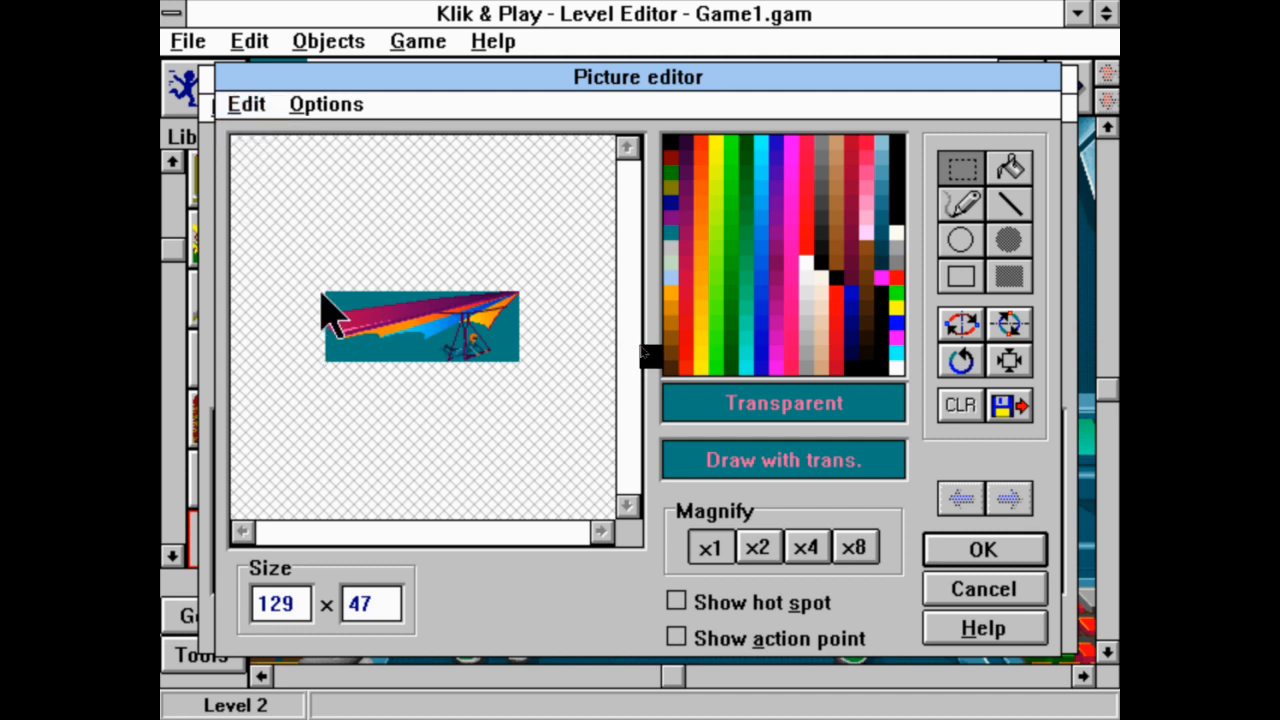
left_click_drag(328, 294, 519, 361)
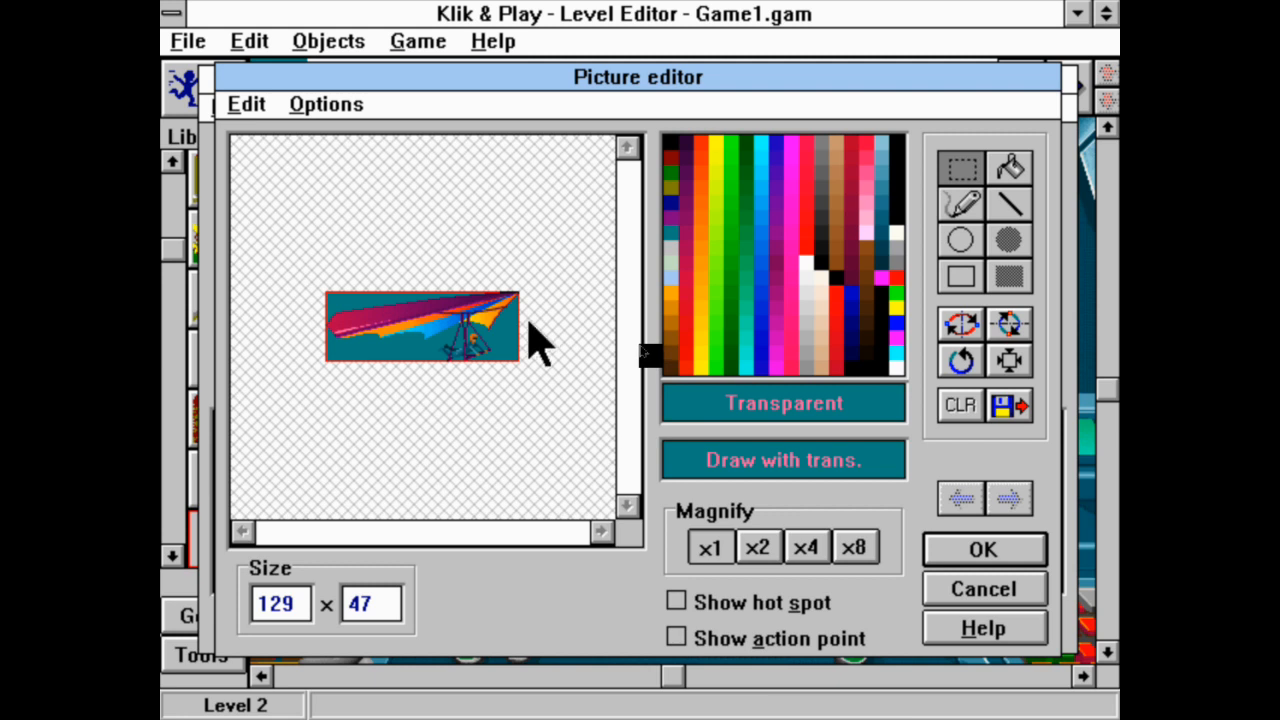
left_click(249, 105)
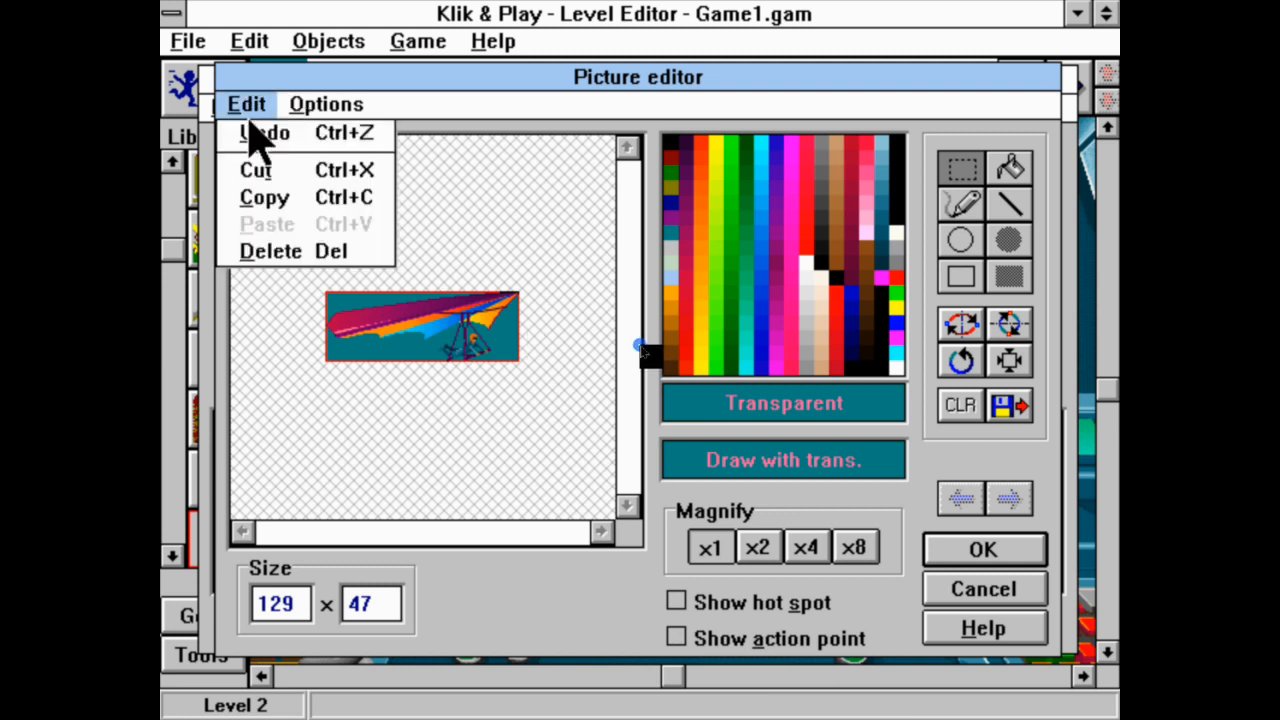
left_click(316, 198)
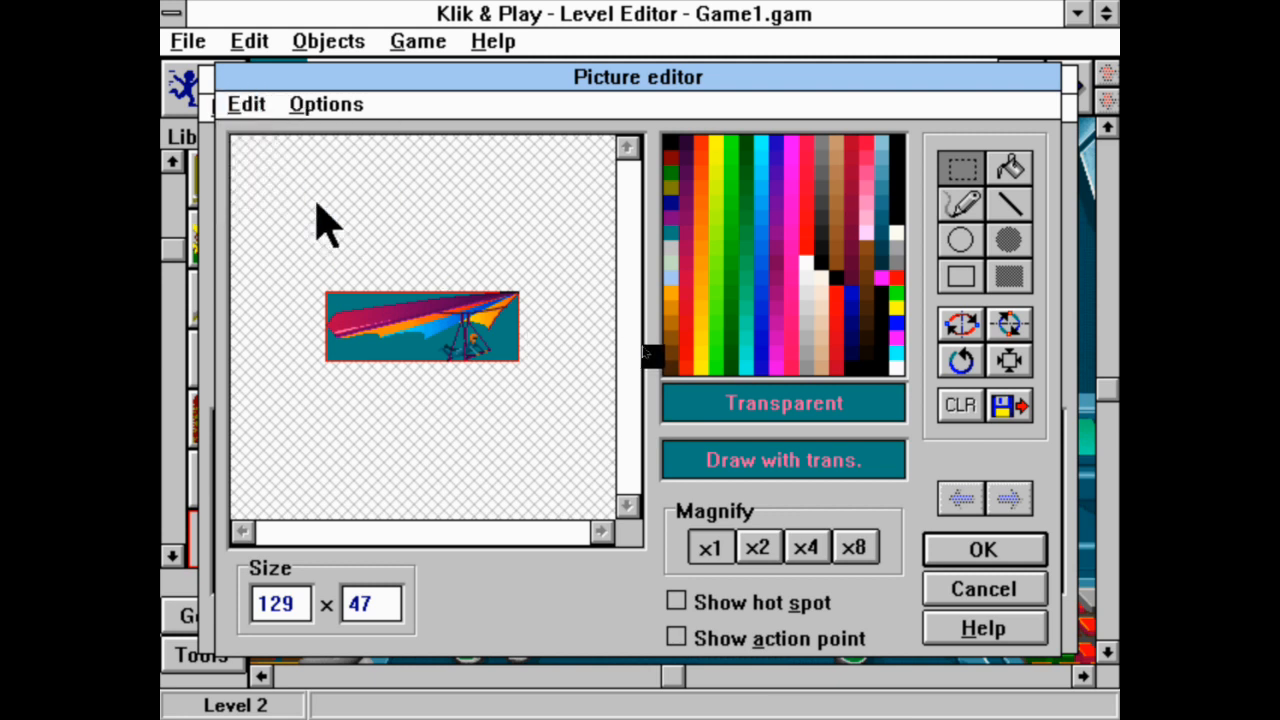
left_click(997, 545)
Compare the picture sizes of frame 1 in the left-facing and right-facing directions of the Stopped animation.
left_click(403, 195)
left_click(400, 190)
left_click(546, 287)
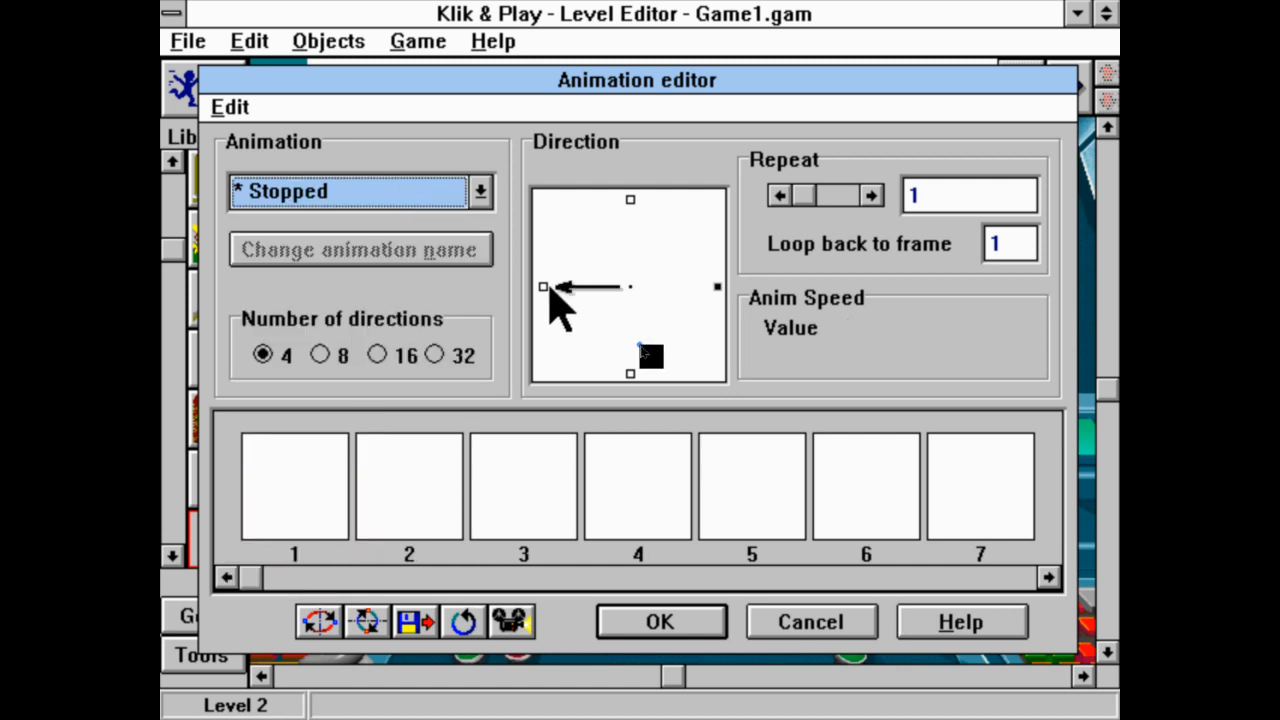
double_click(309, 503)
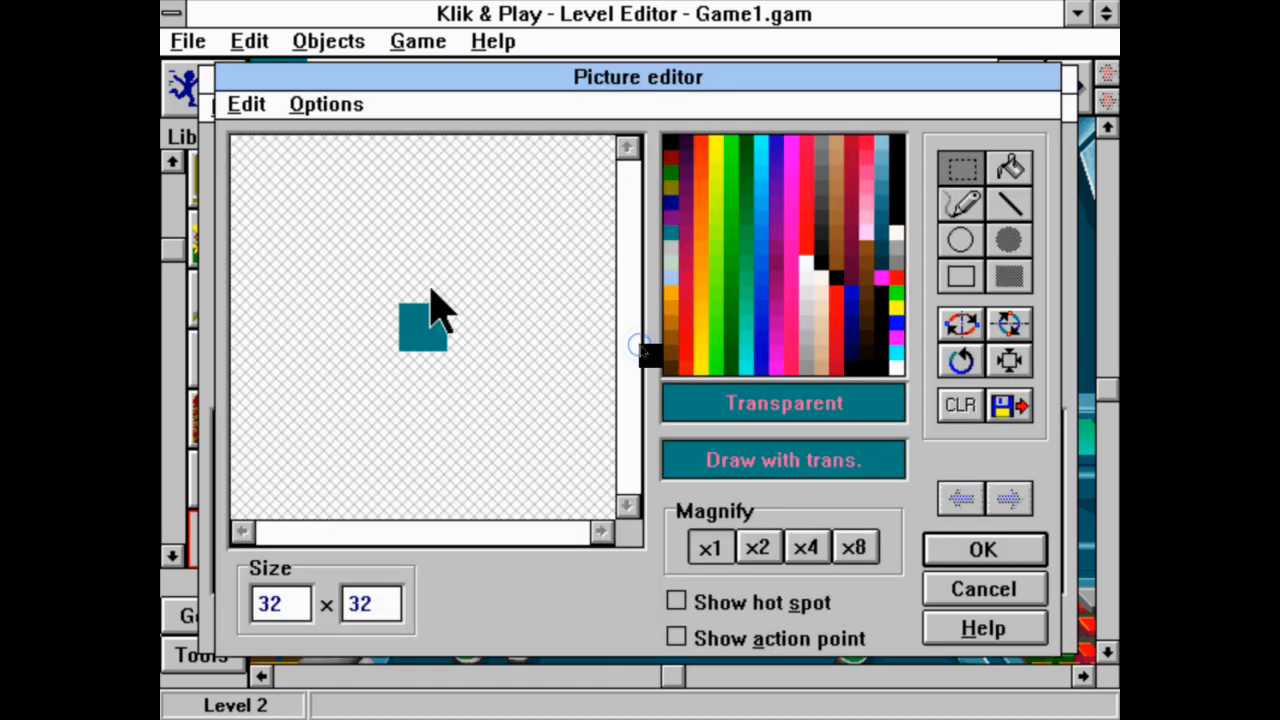
key("Escape")
left_click(722, 287)
double_click(284, 508)
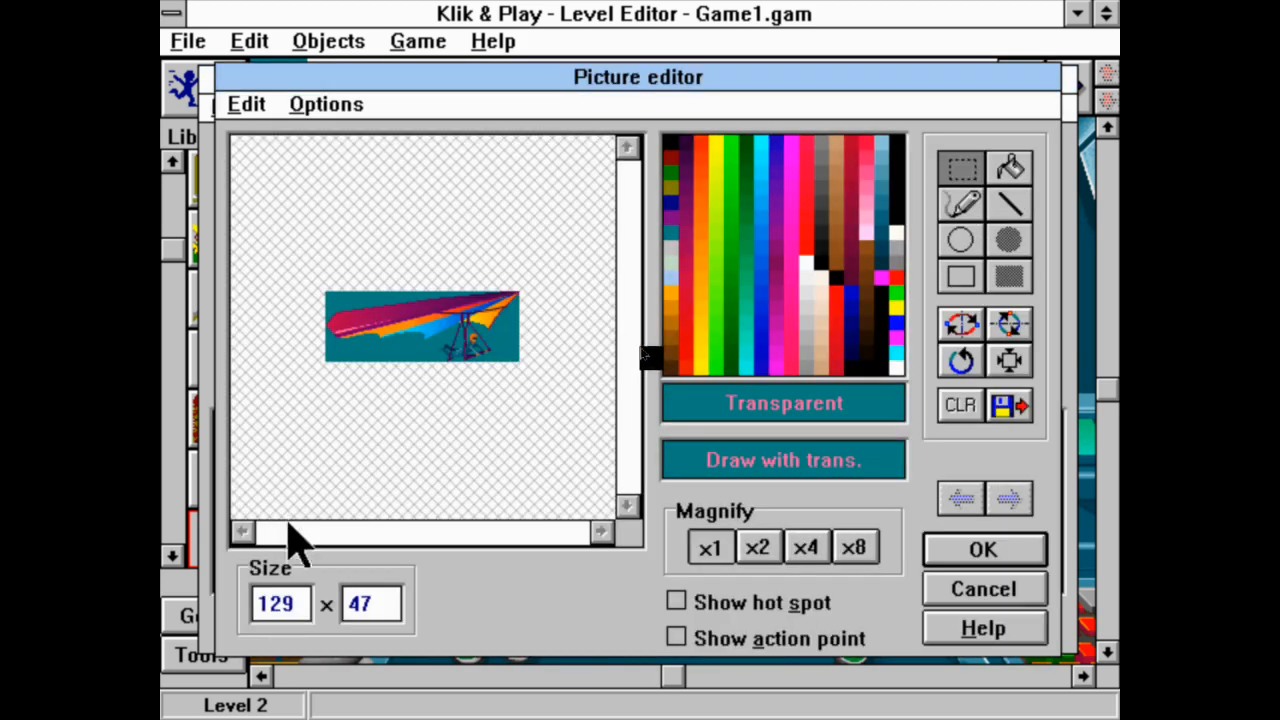
key("Return")
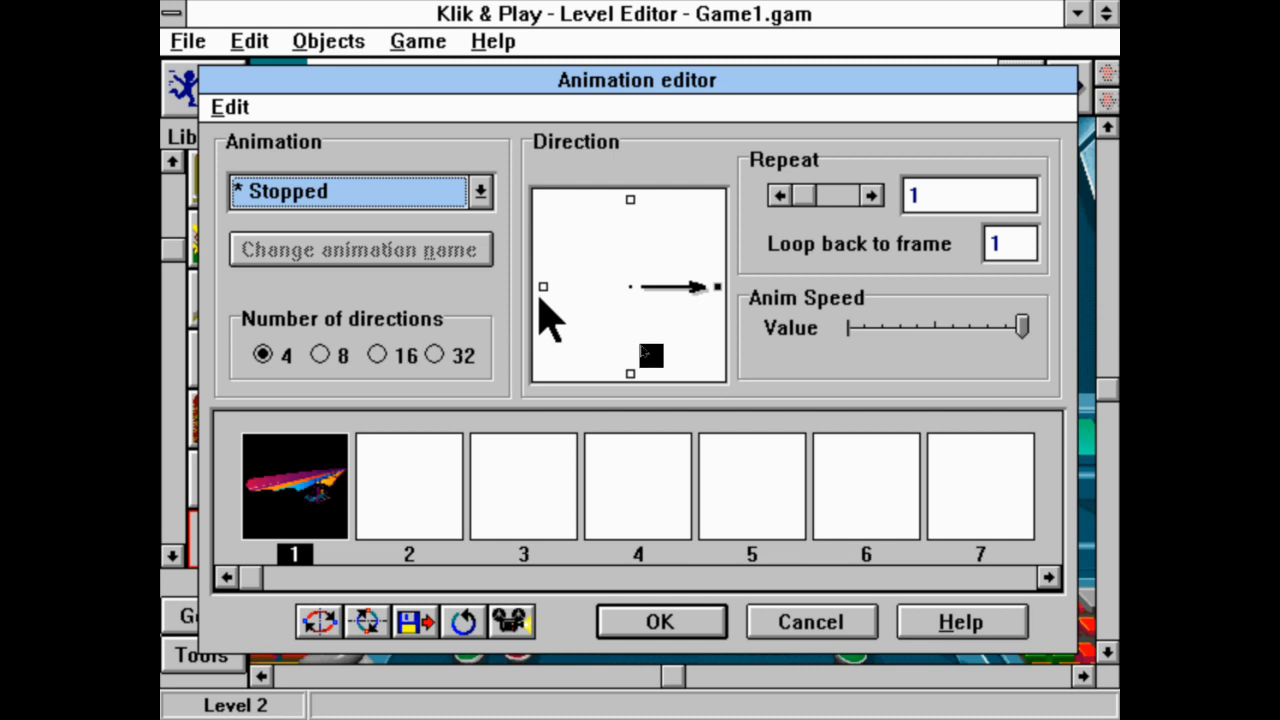
Set the picture size of the left-facing Stopped animation's first frame to 129 × 47.
left_click(540, 288)
double_click(318, 515)
double_click(296, 608)
type("12")
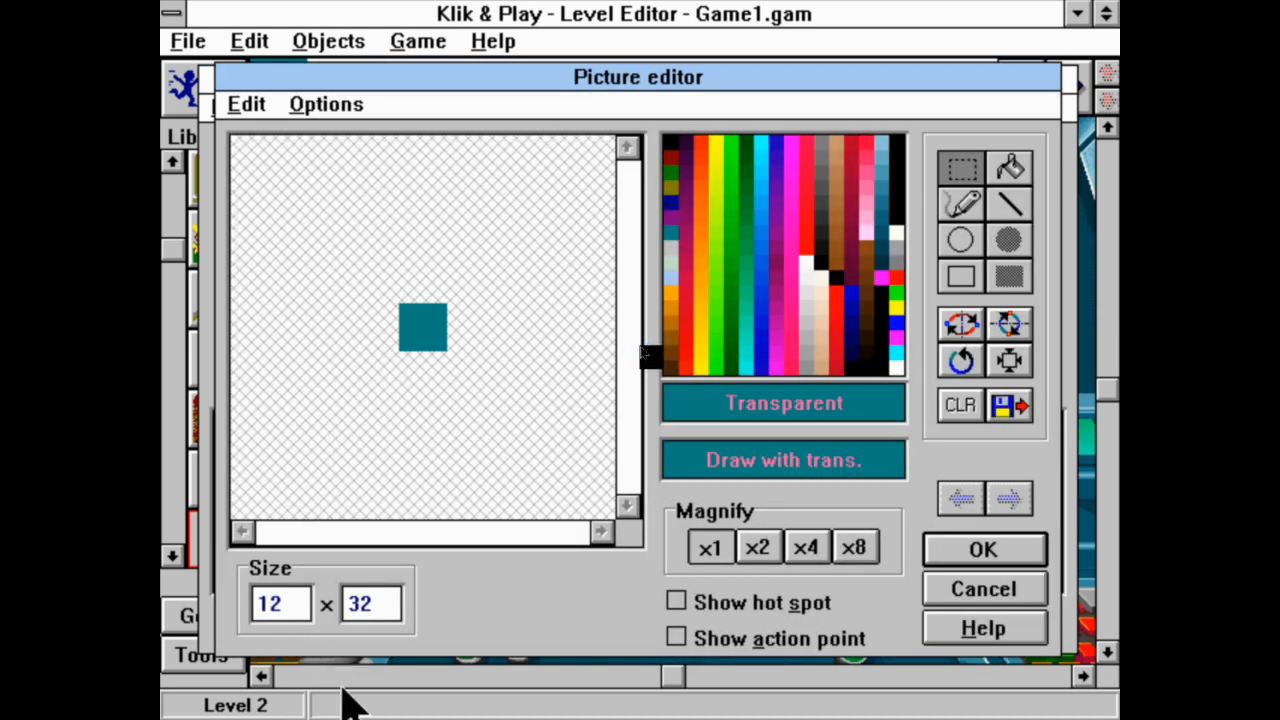
type("9")
key("Tab")
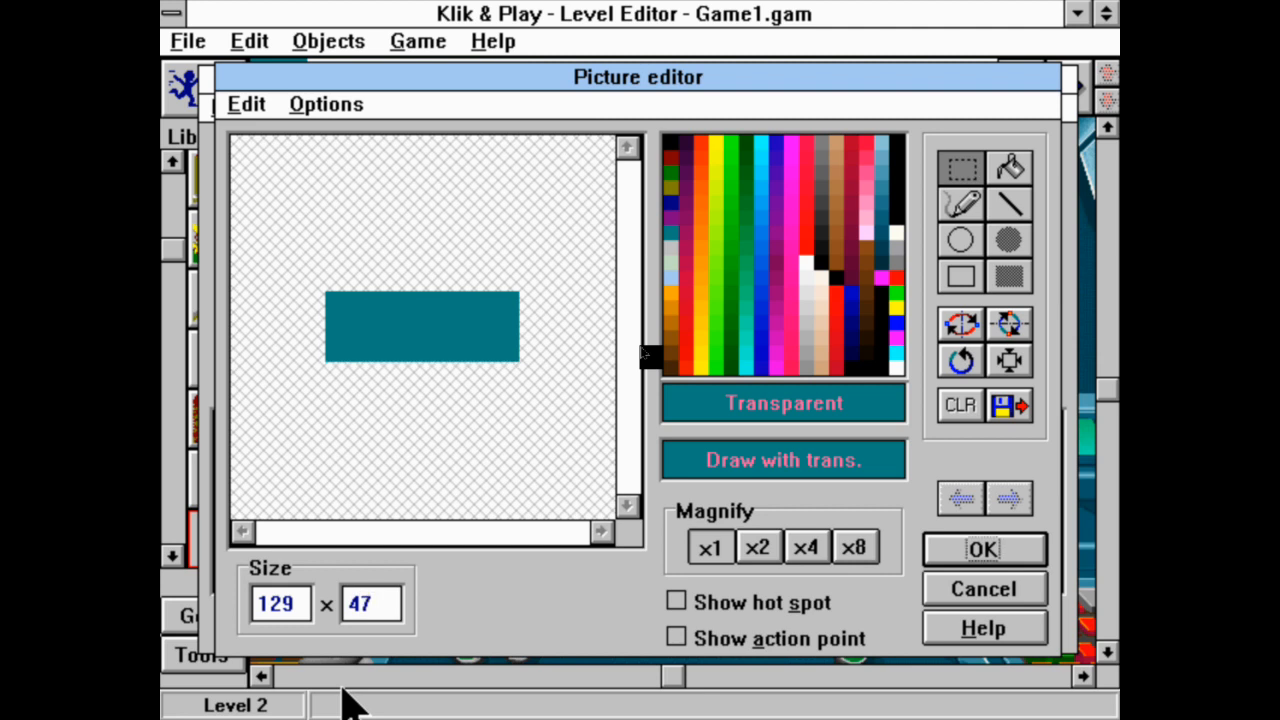
Paste the copied hang glider into the left-facing frame, flip it horizontally and save the animation.
left_click(246, 105)
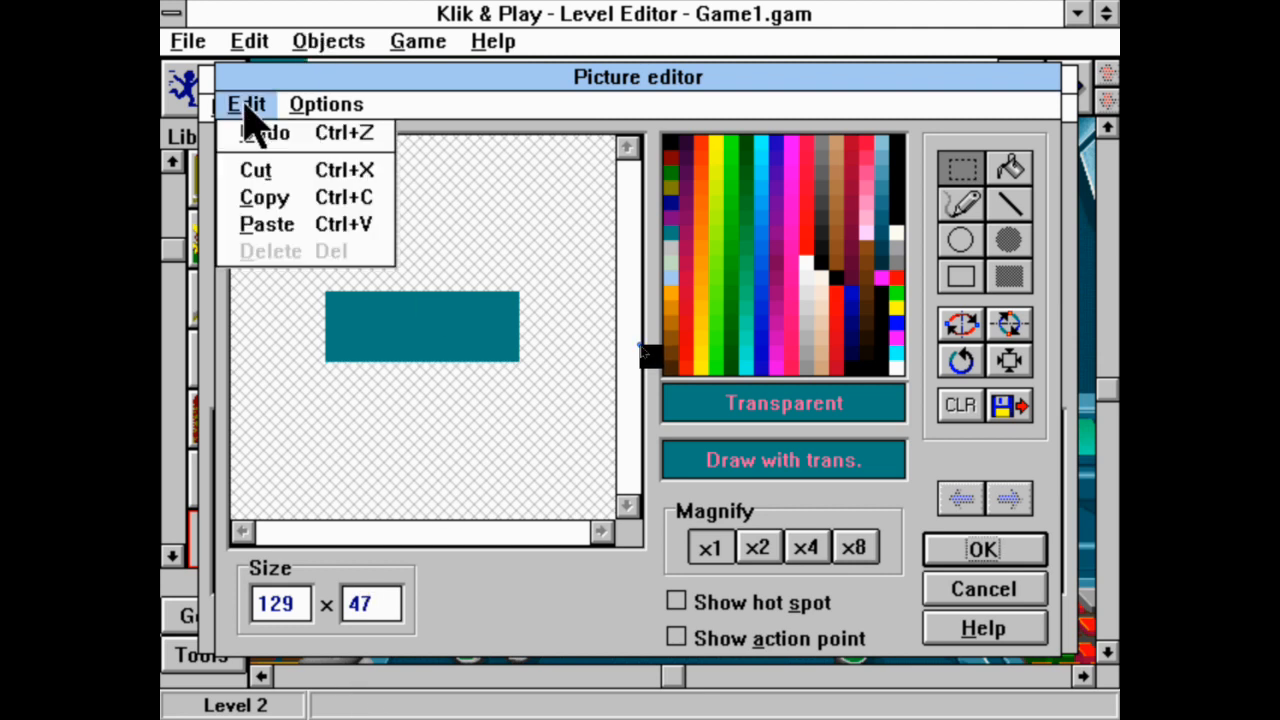
left_click(289, 228)
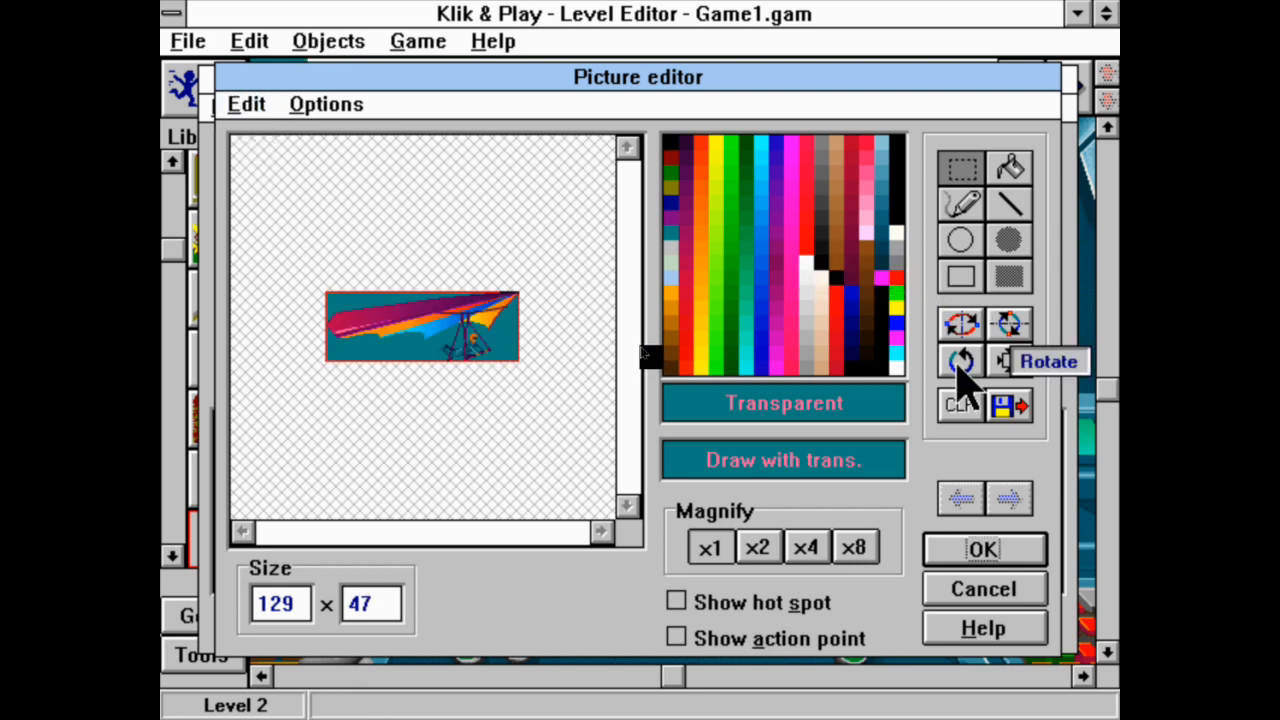
left_click(961, 330)
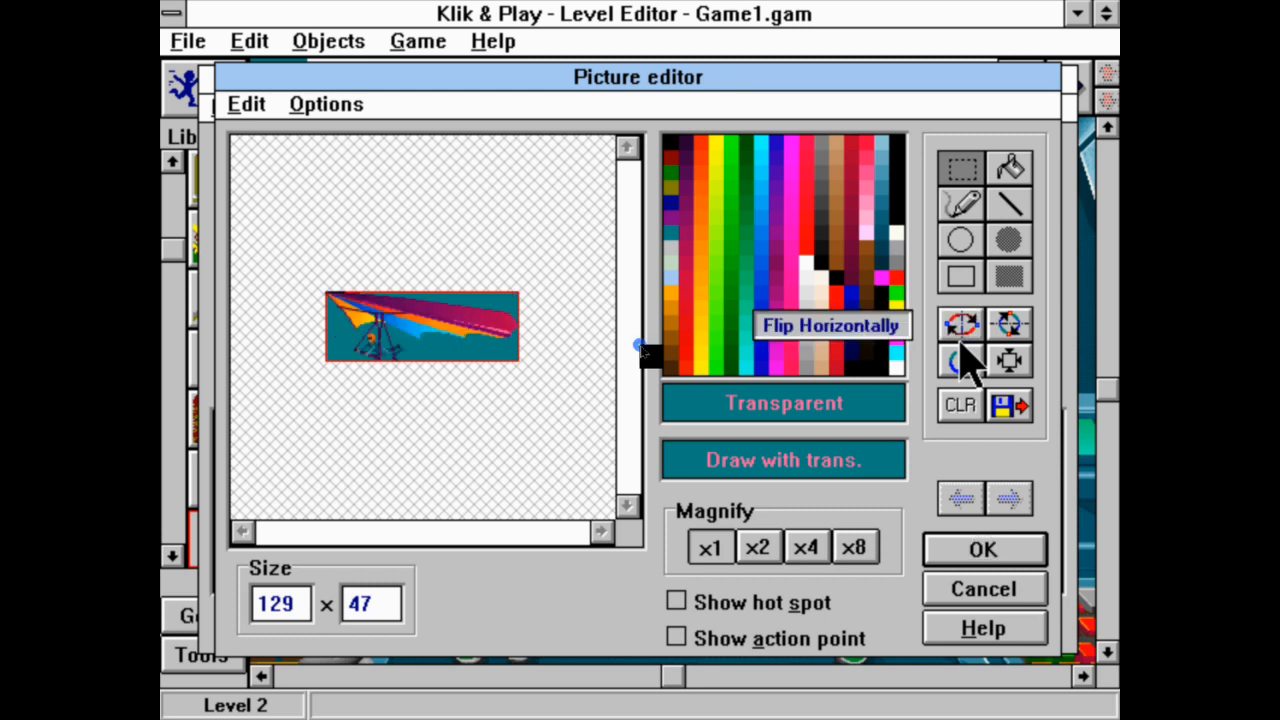
left_click(1014, 556)
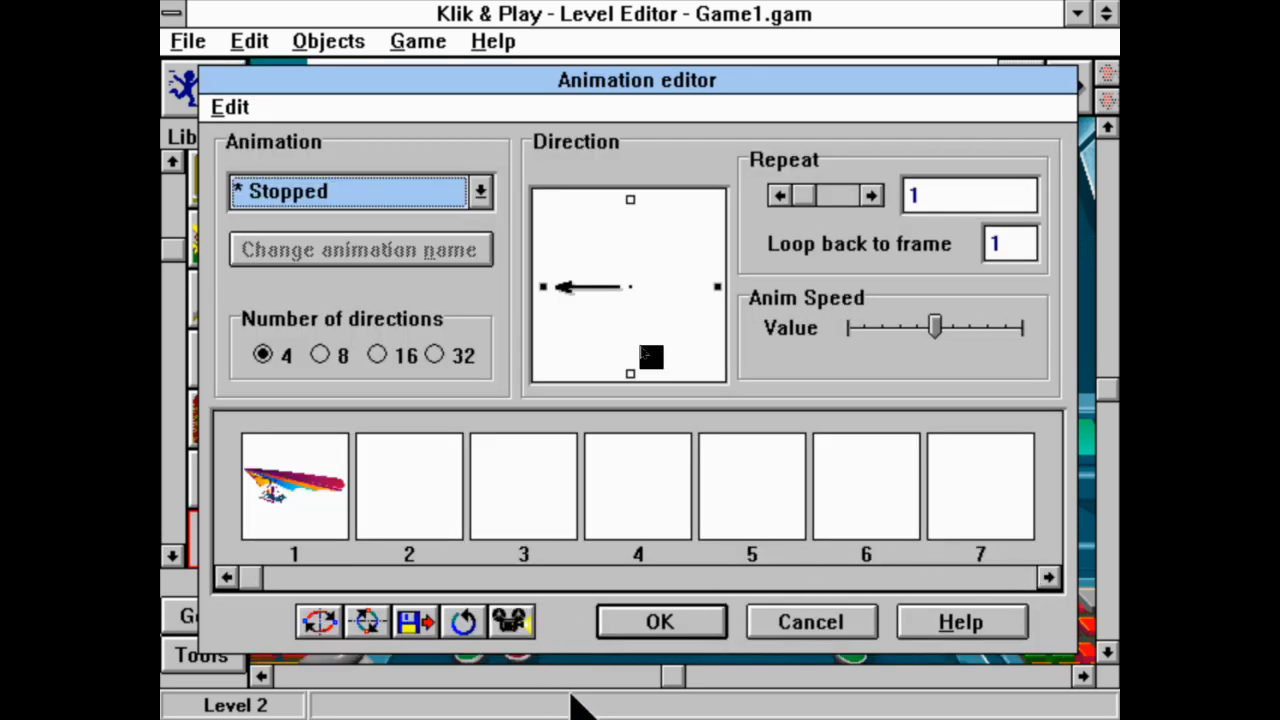
left_click(705, 622)
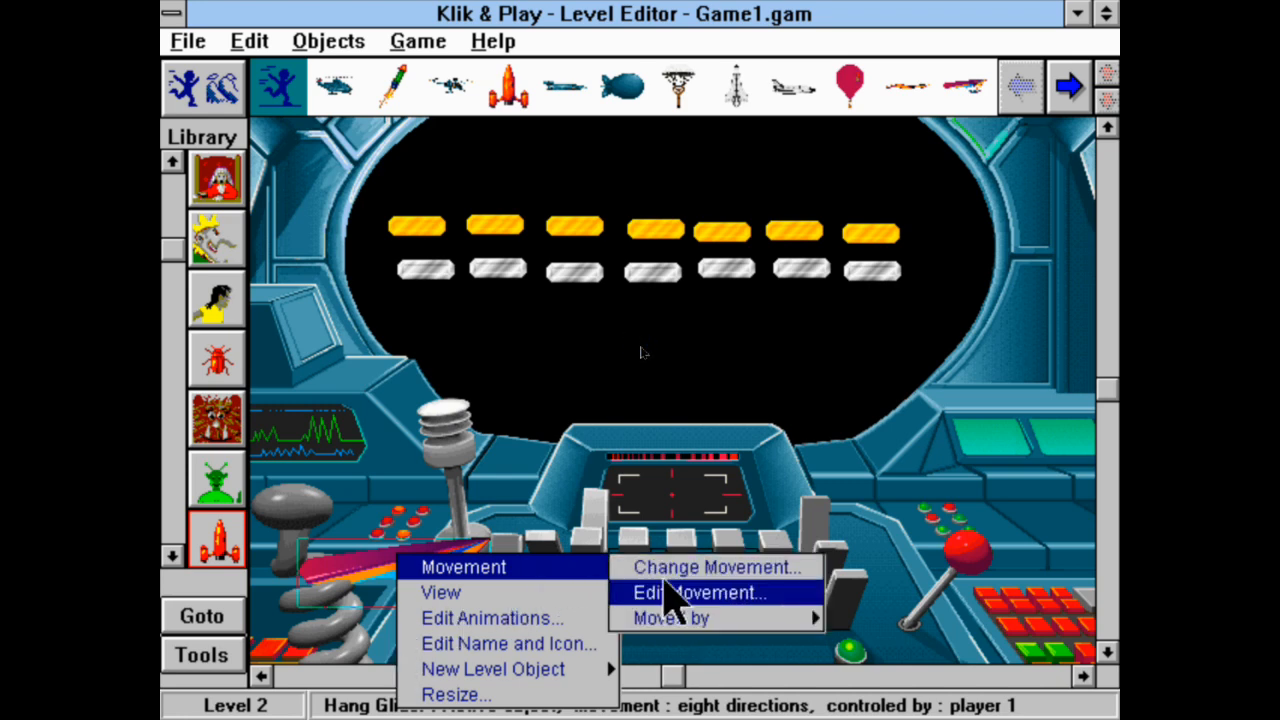
Try out the hang glider's eight-direction movement by flying it left and right, and accept the movement setup.
left_click(674, 594)
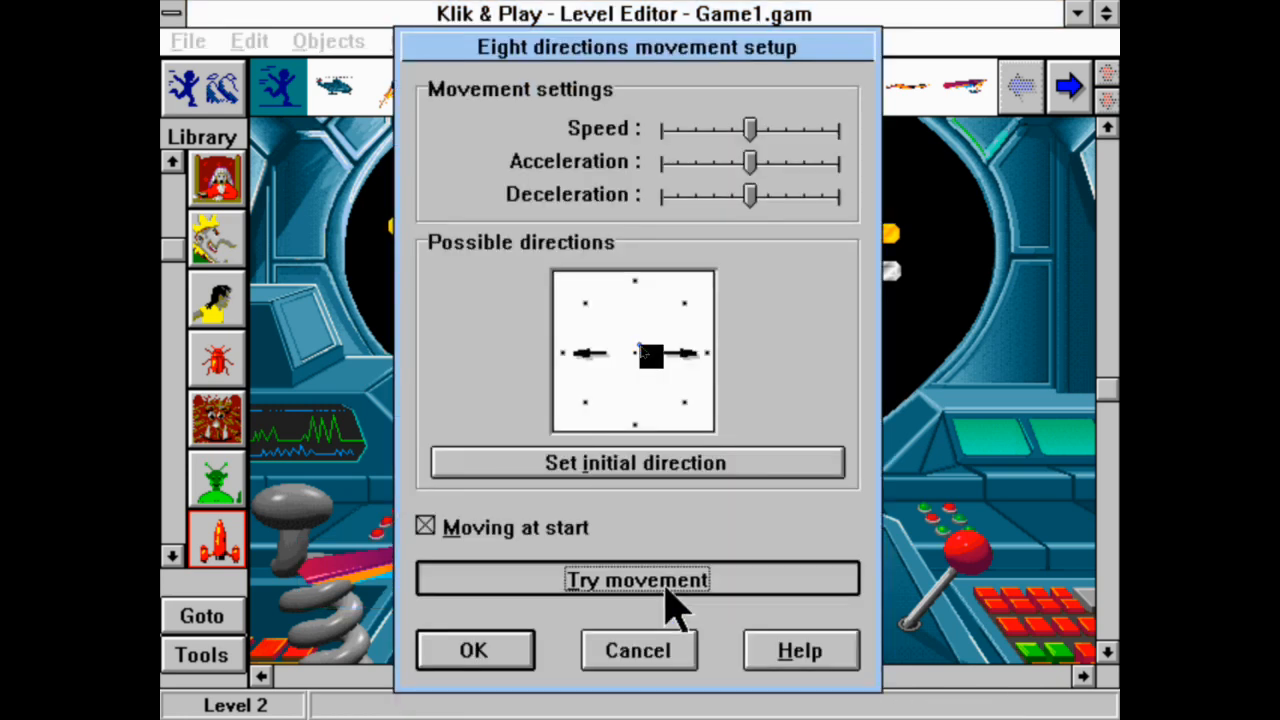
left_click(636, 579)
key("Right")
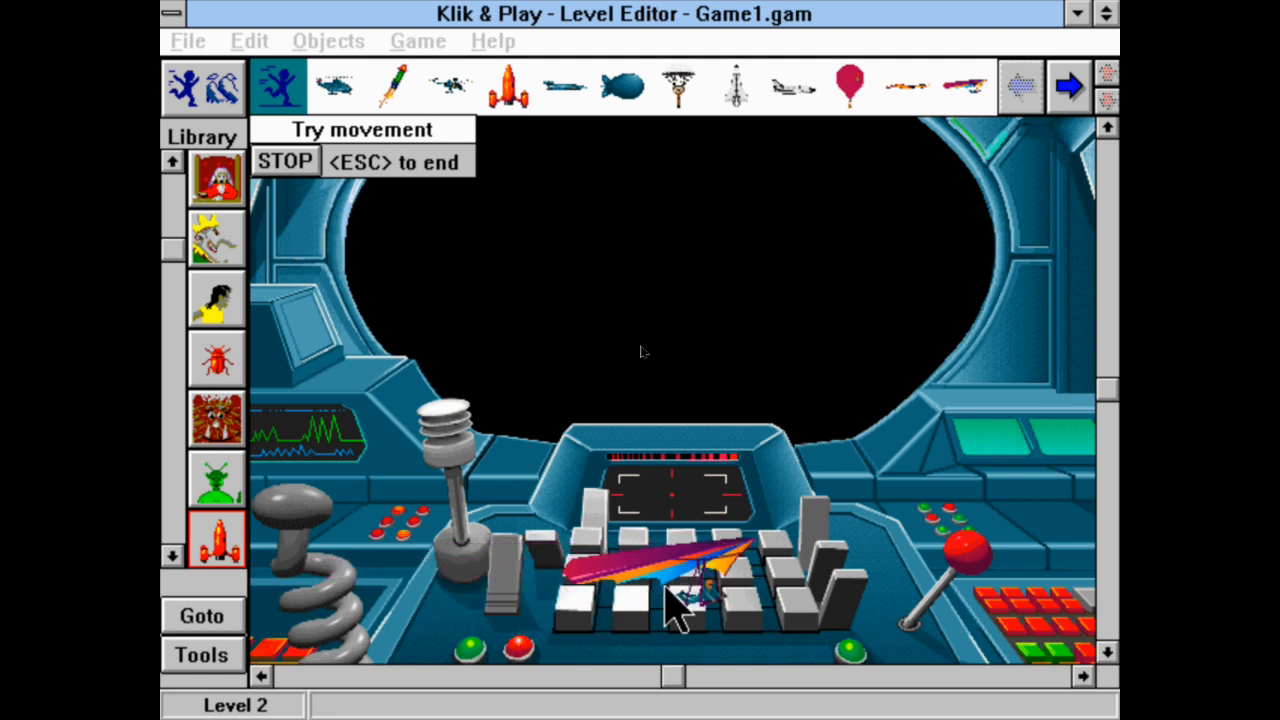
key("Left")
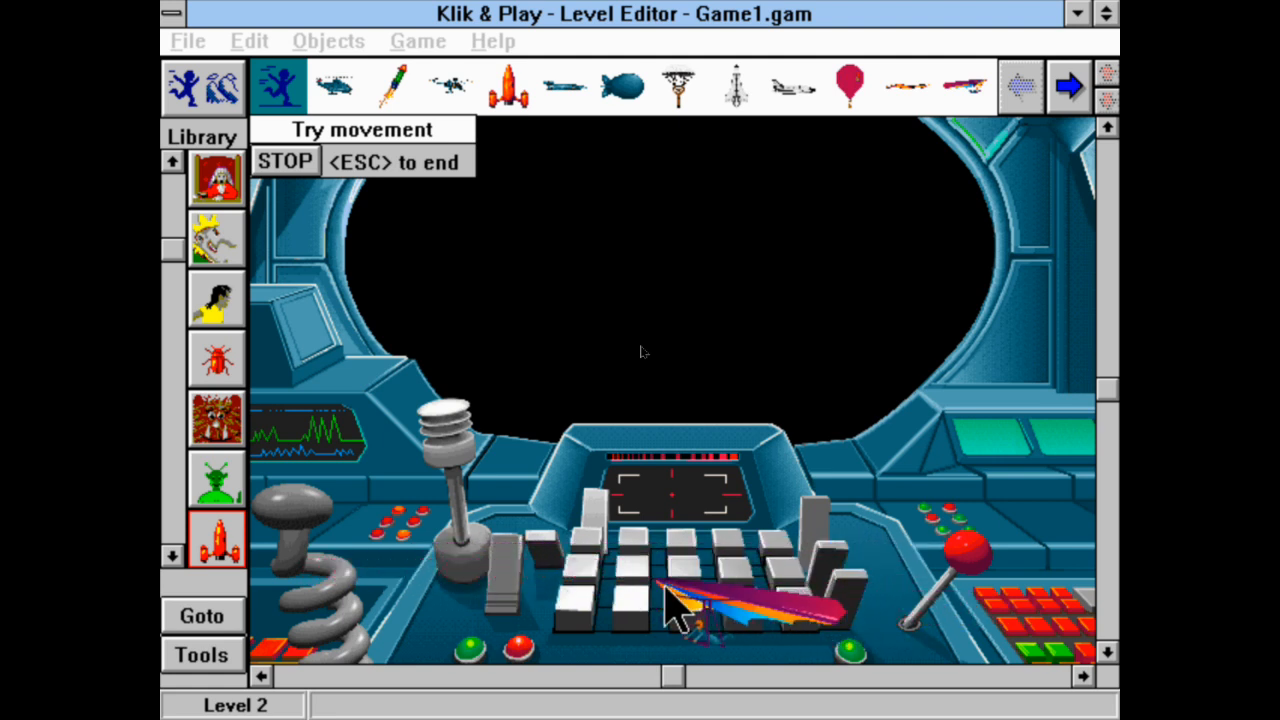
key("Right")
key("Left")
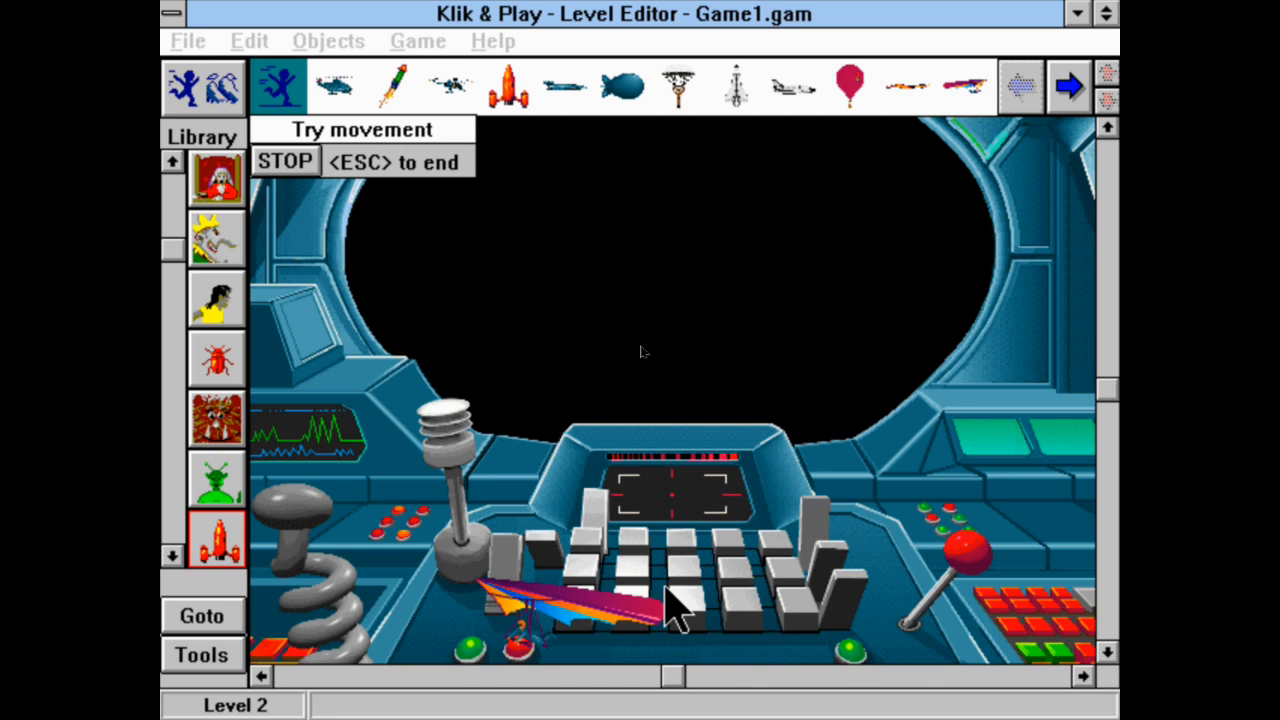
key("Left")
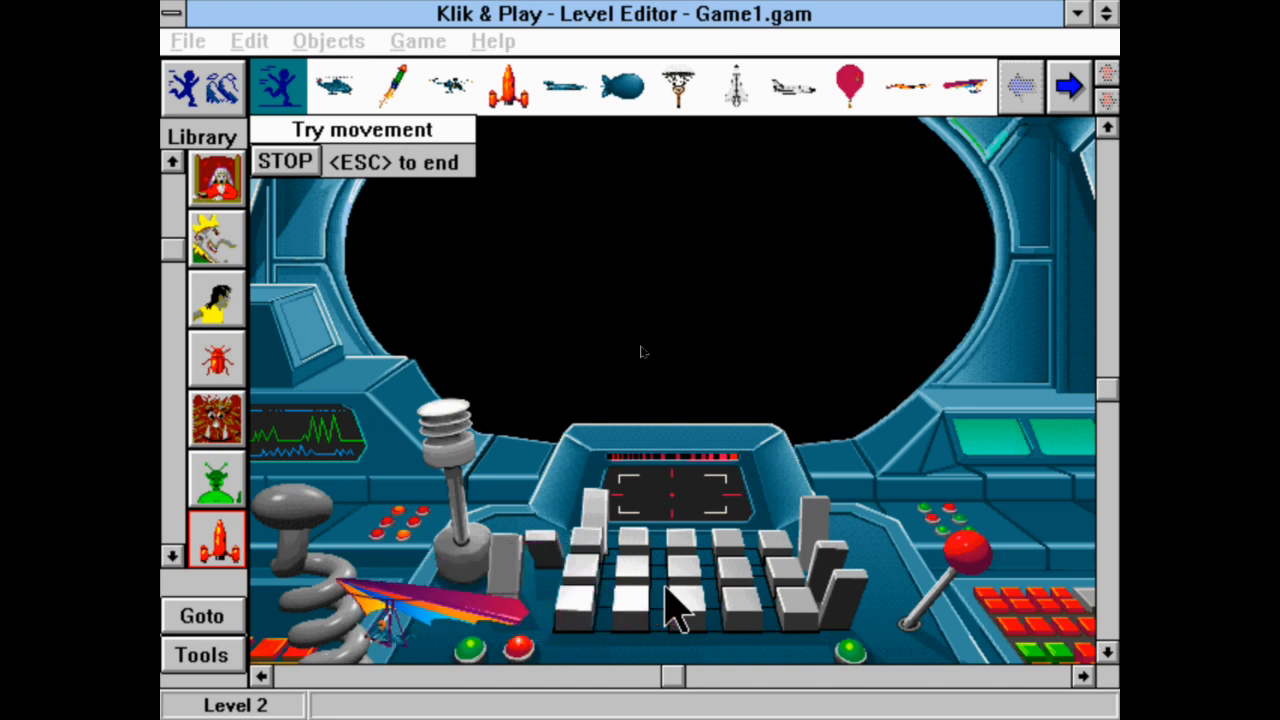
key("Right")
key("Down")
key("Left")
key("Right")
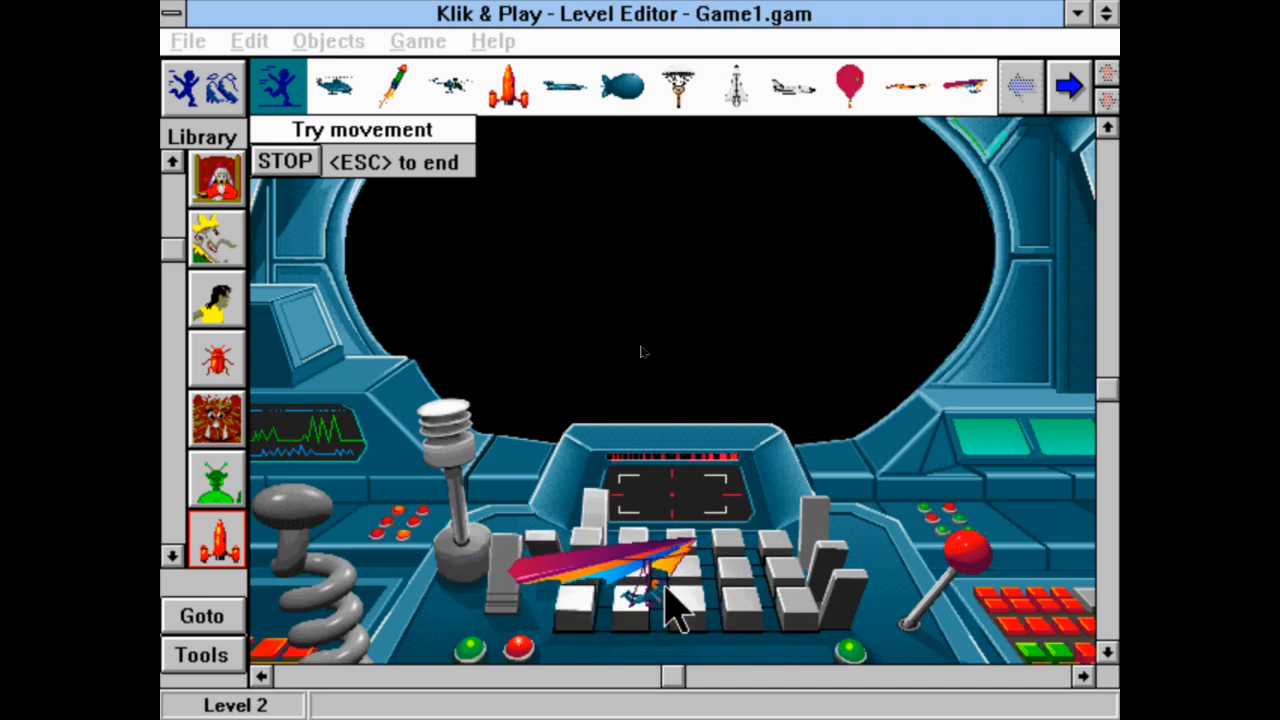
left_click(295, 165)
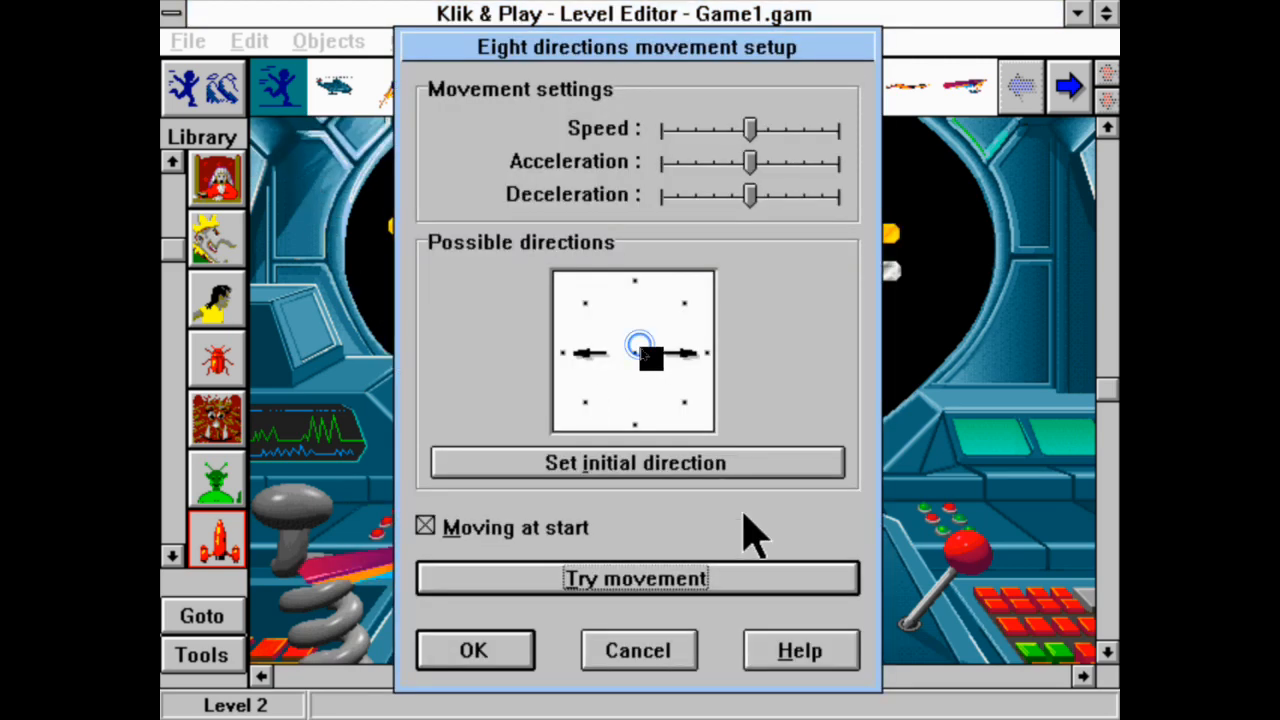
left_click(488, 652)
right_click(443, 605)
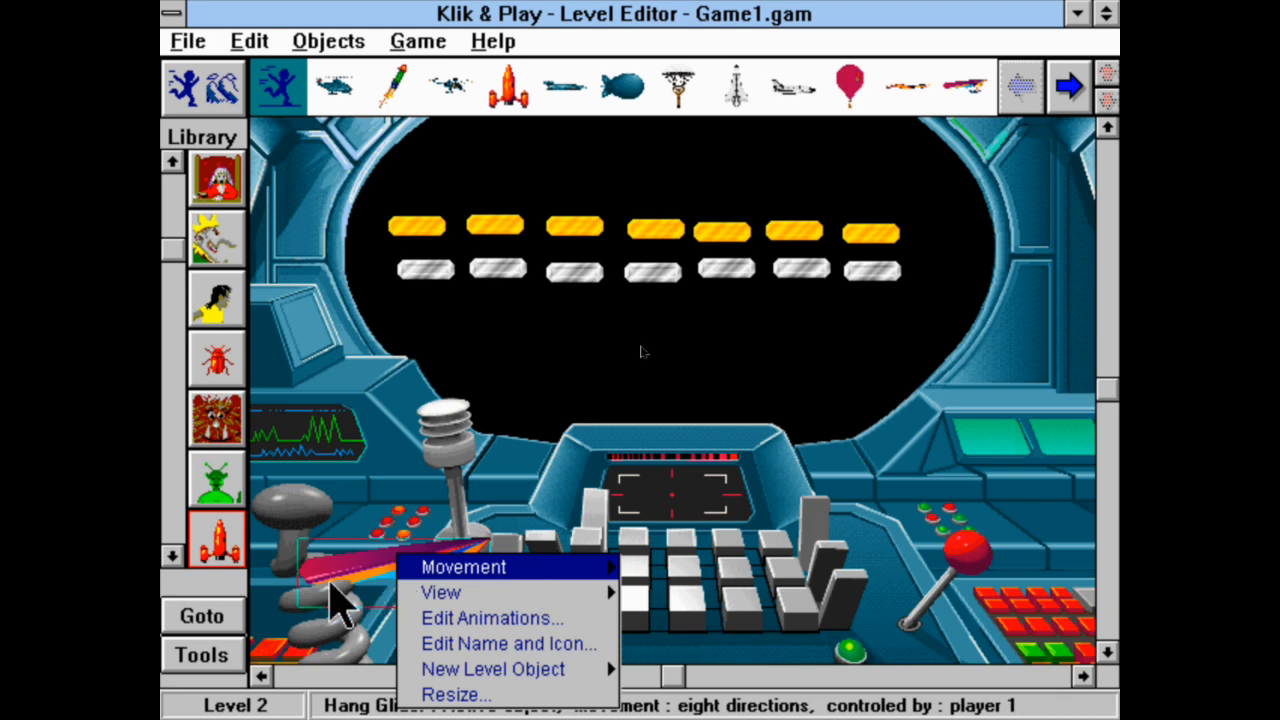
left_click(345, 705)
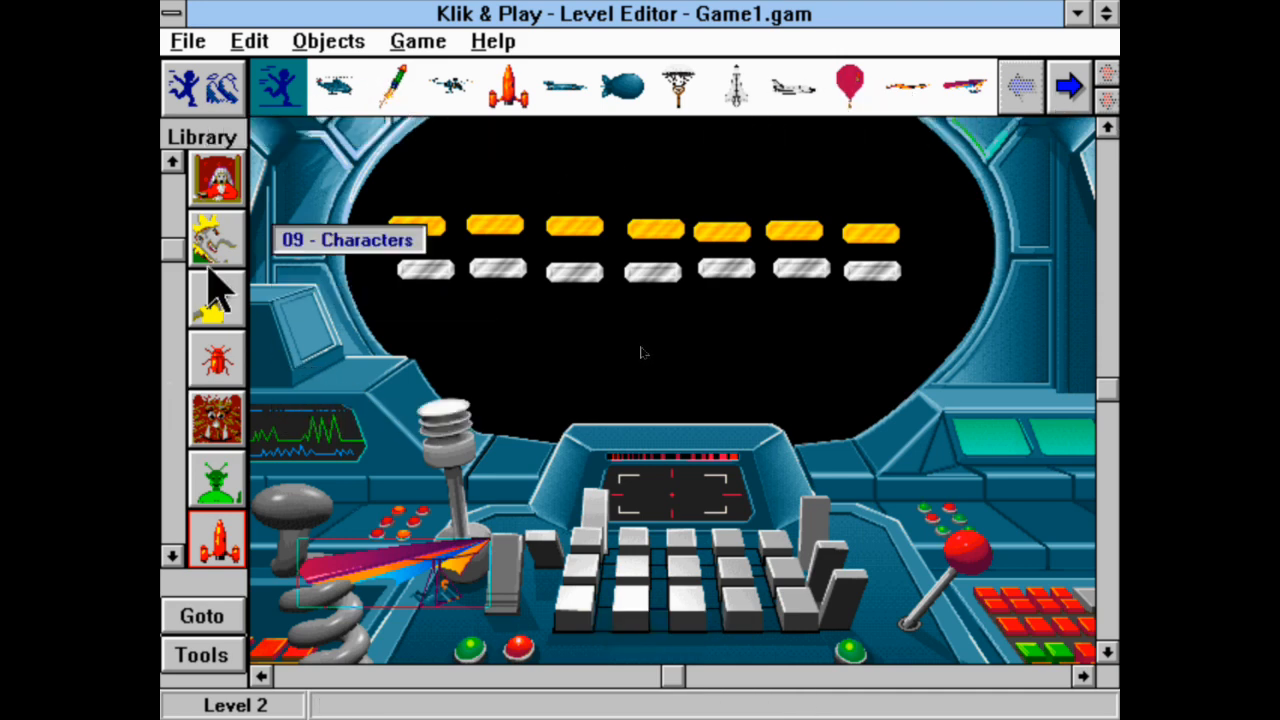
Place a Mine from the sea-themed object library on the level, just above the grey joystick beside the hang glider.
left_click(172, 556)
left_click(172, 556)
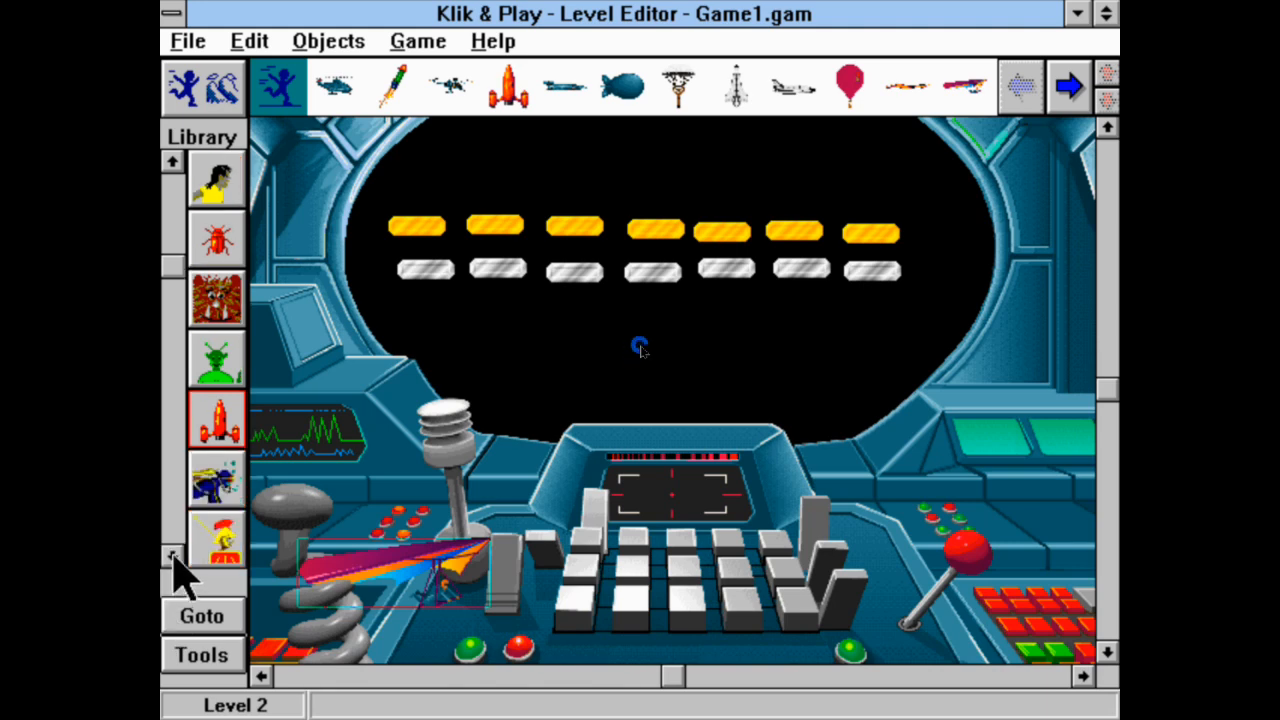
left_click(222, 488)
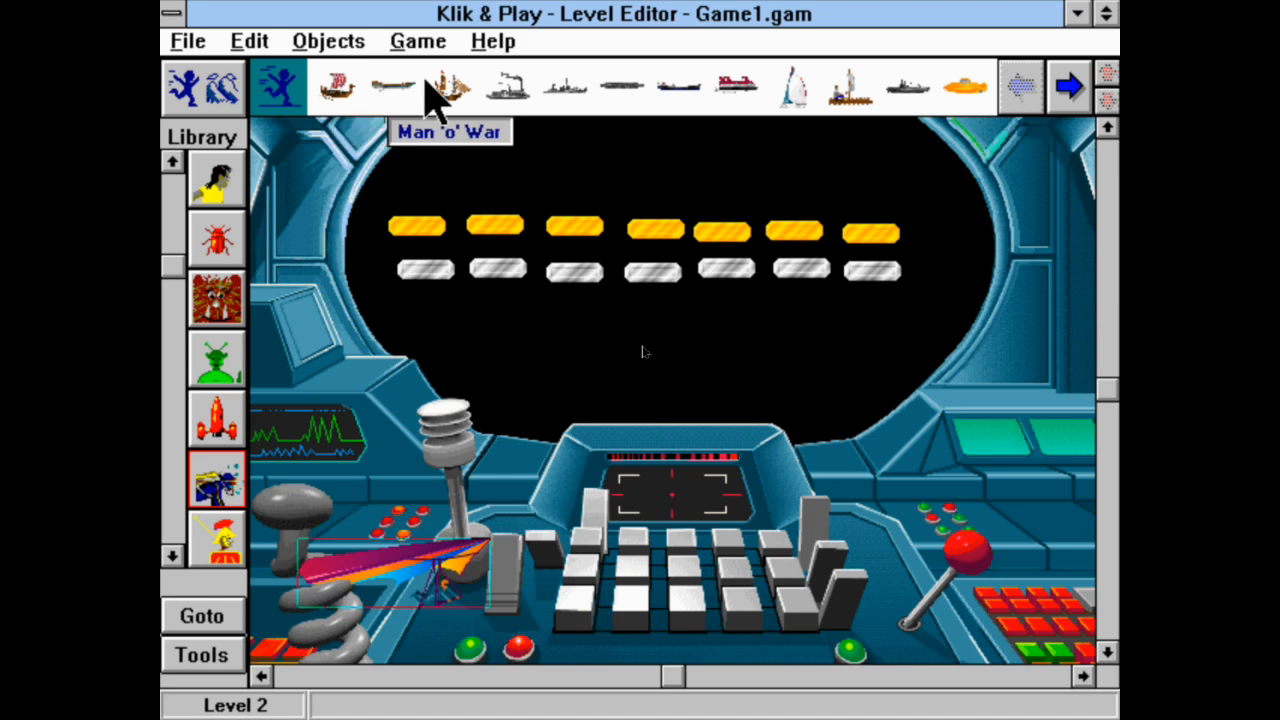
left_click(1068, 88)
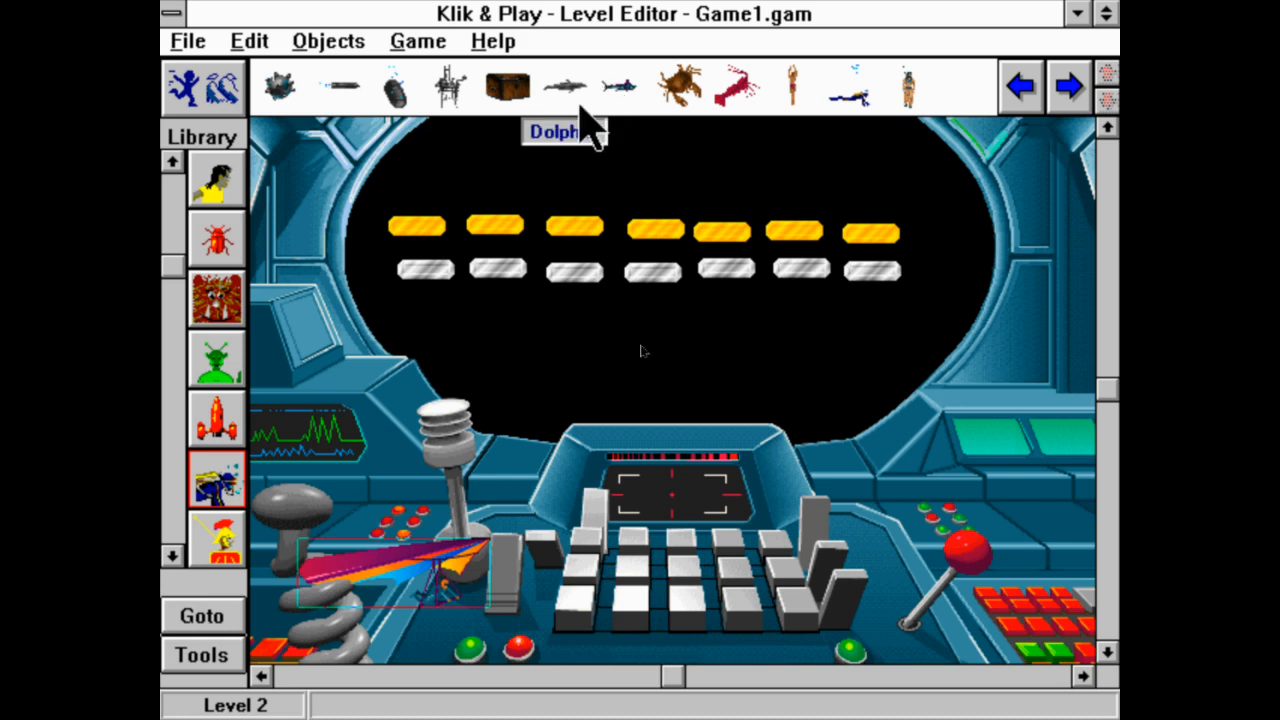
left_click(647, 100)
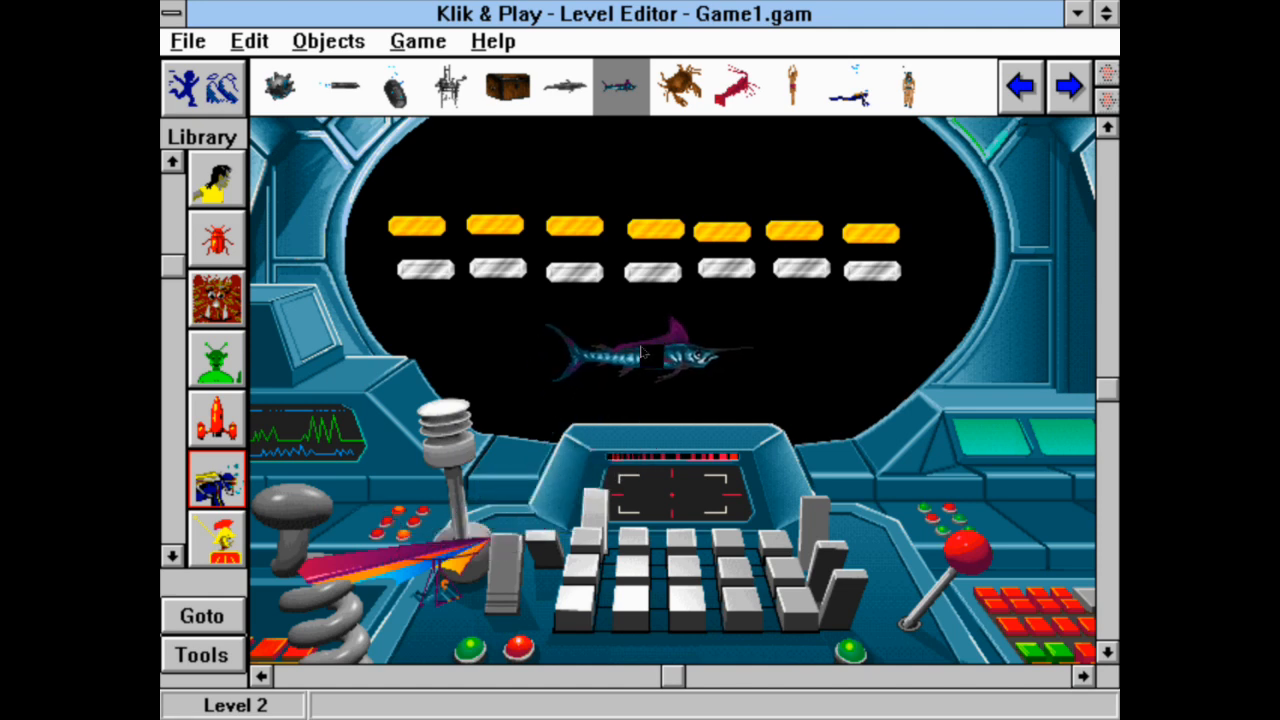
left_click(752, 100)
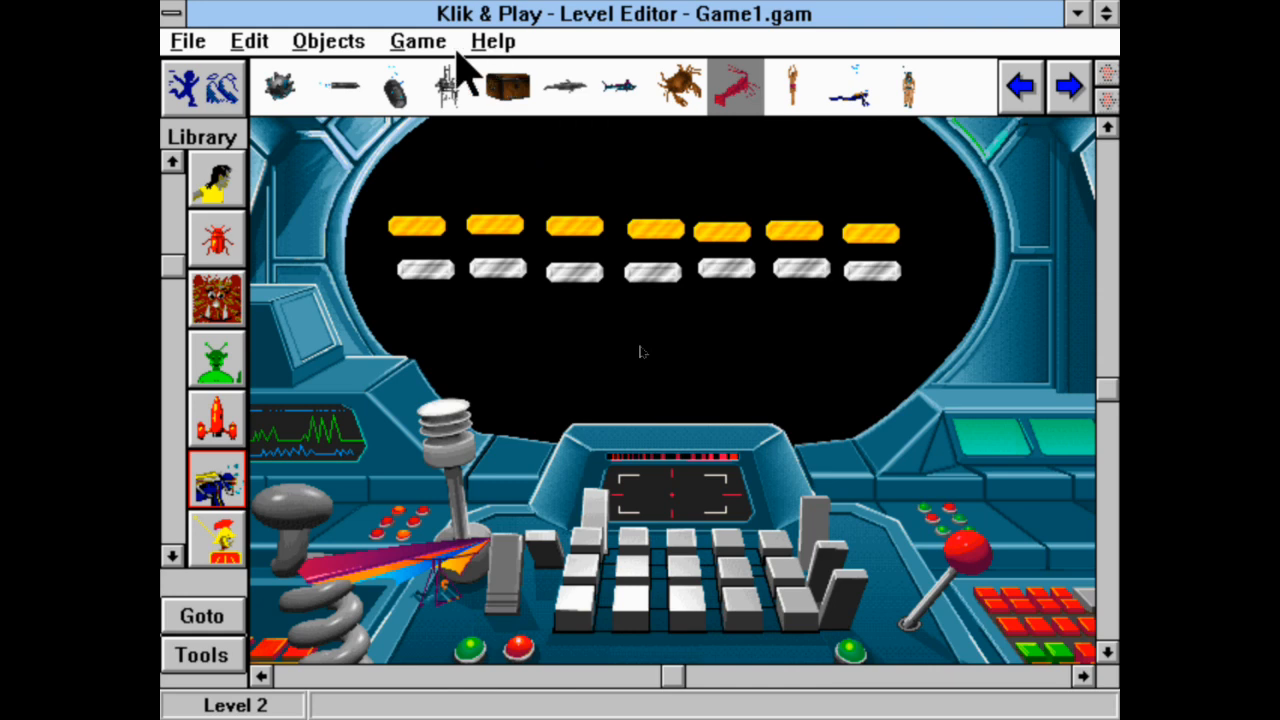
left_click(306, 95)
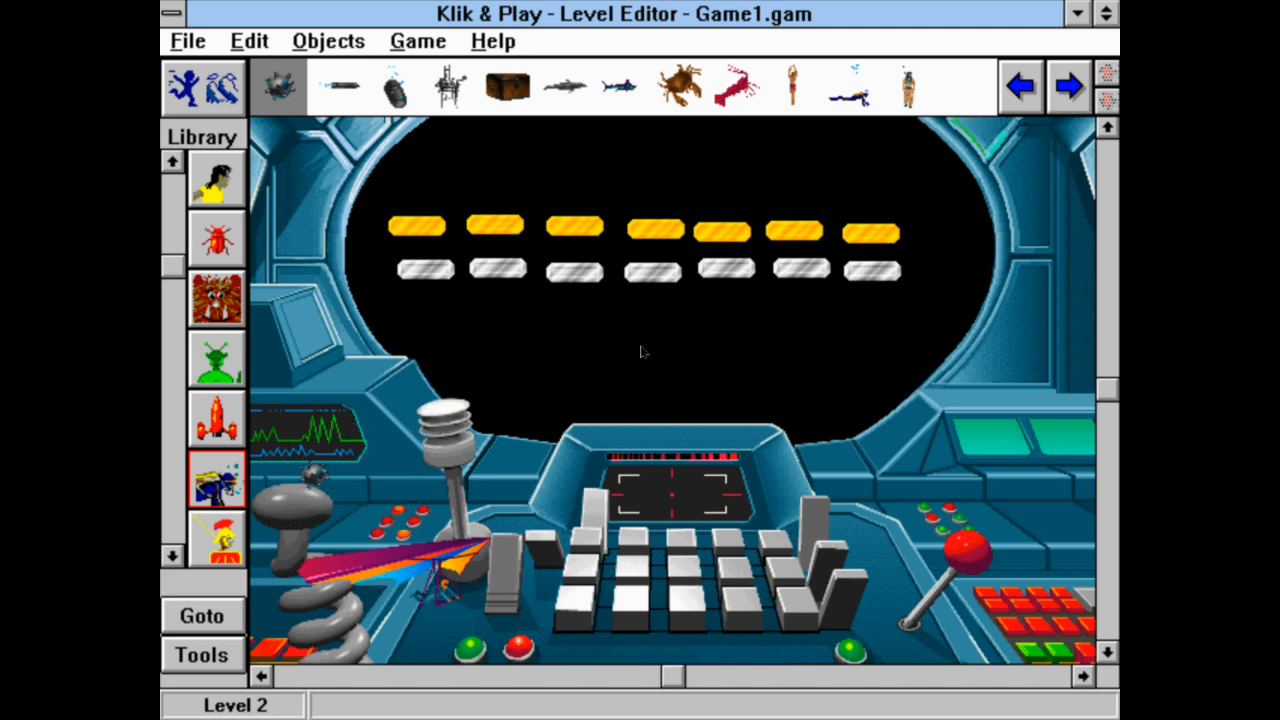
left_click(338, 473)
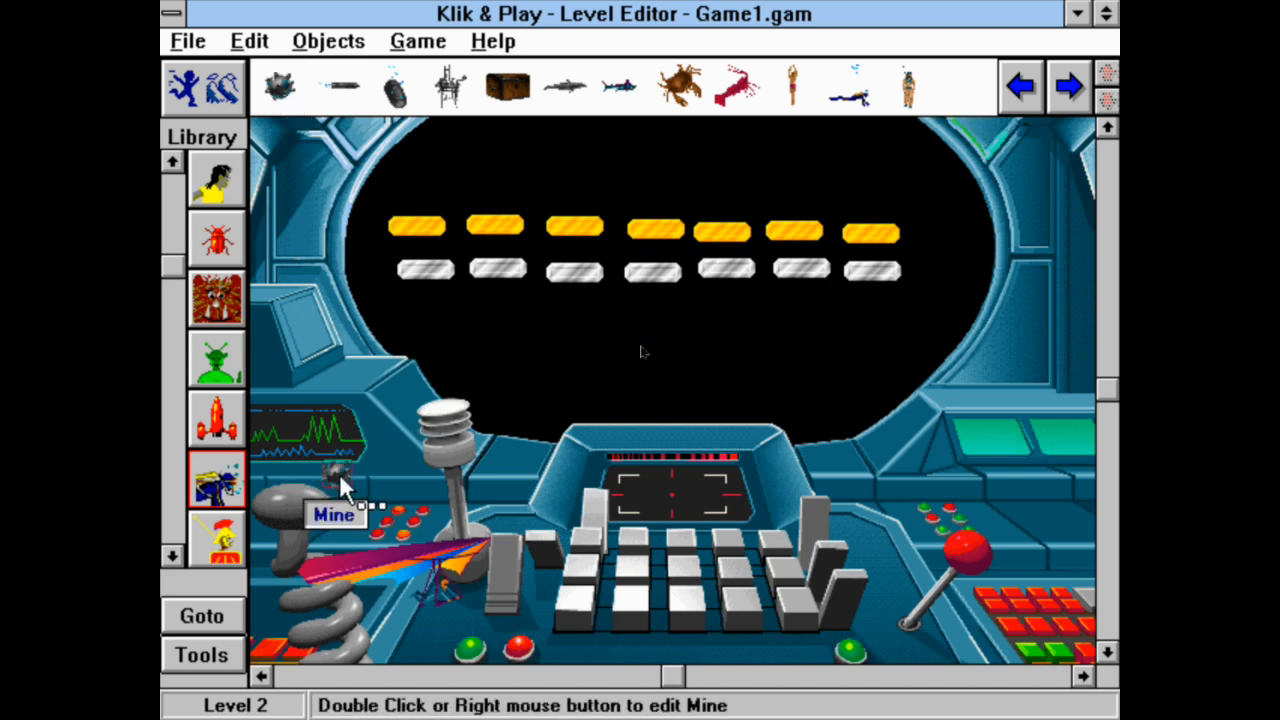
Open frame 1 of the mine's Stopped animation at x8 magnification and fill its dark lower area with red.
right_click(339, 473)
mouse_move(443, 491)
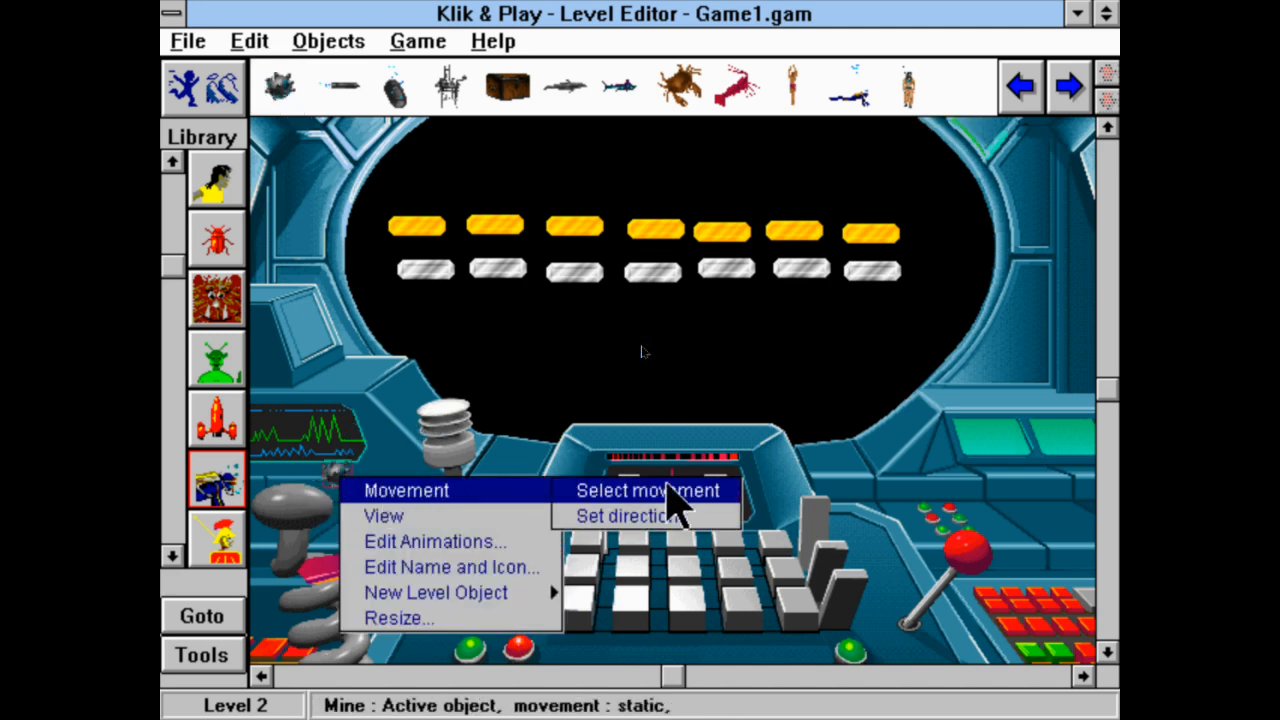
left_click(478, 545)
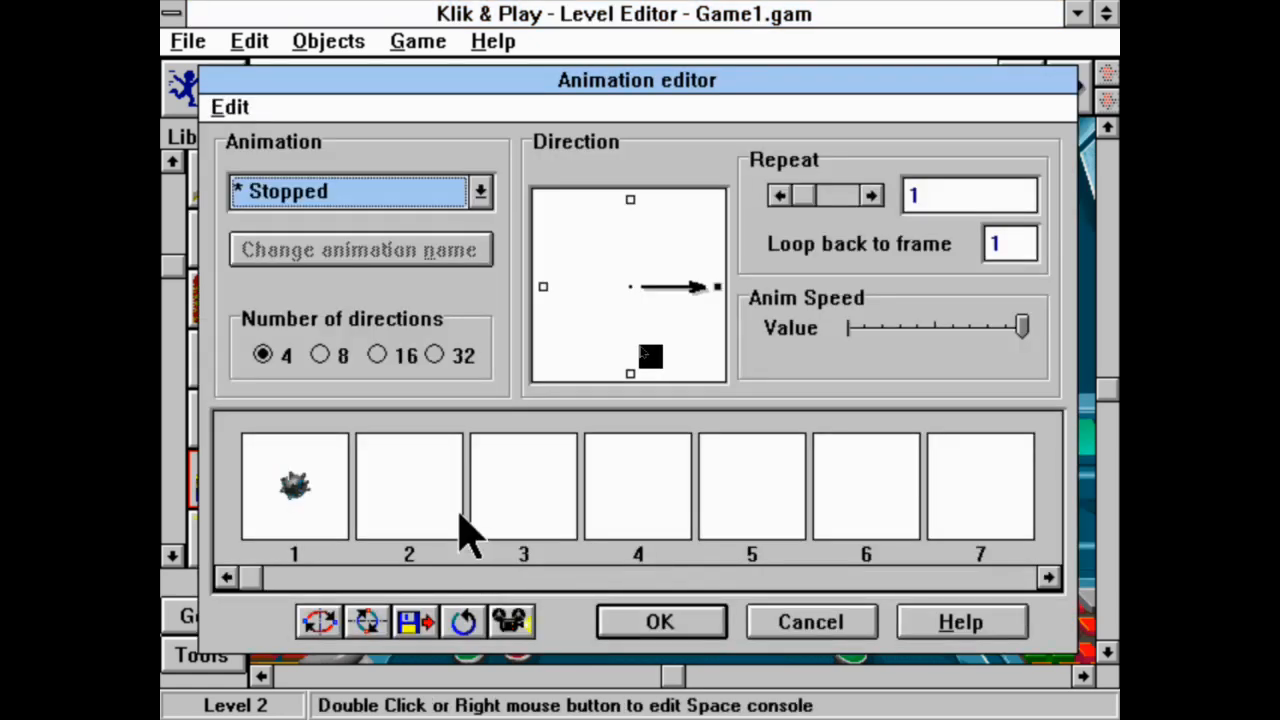
double_click(292, 480)
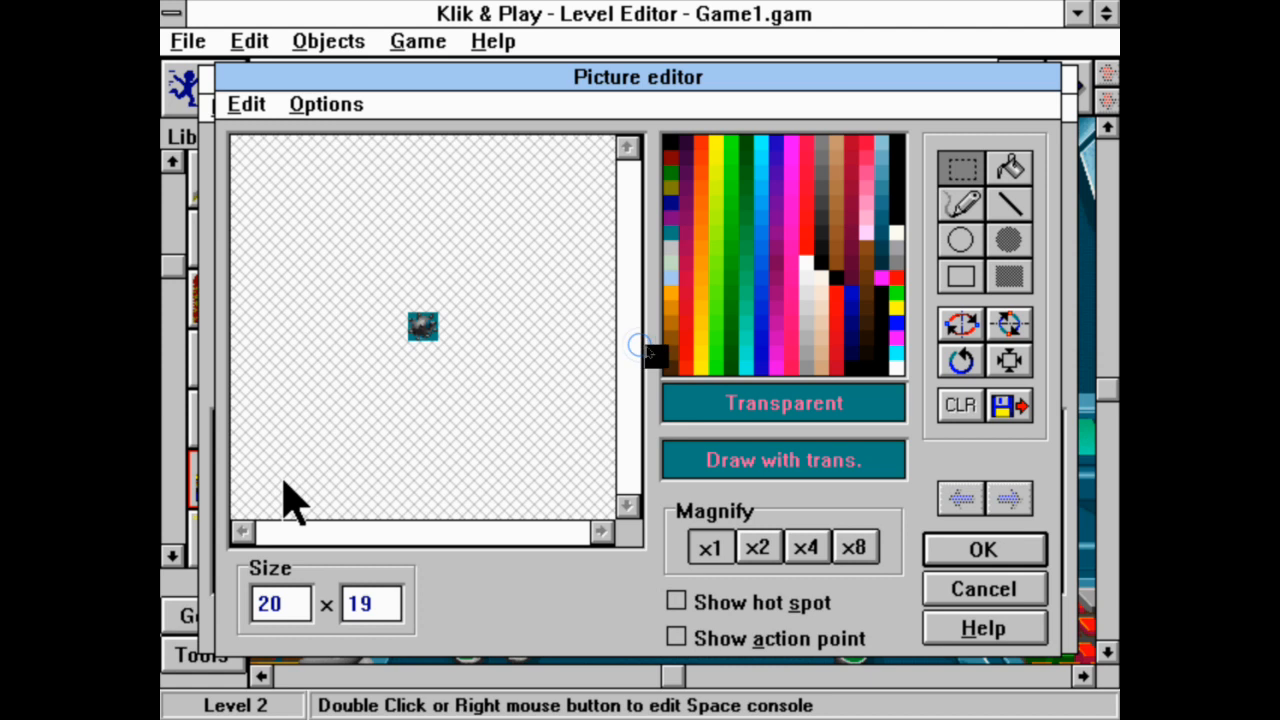
left_click(855, 548)
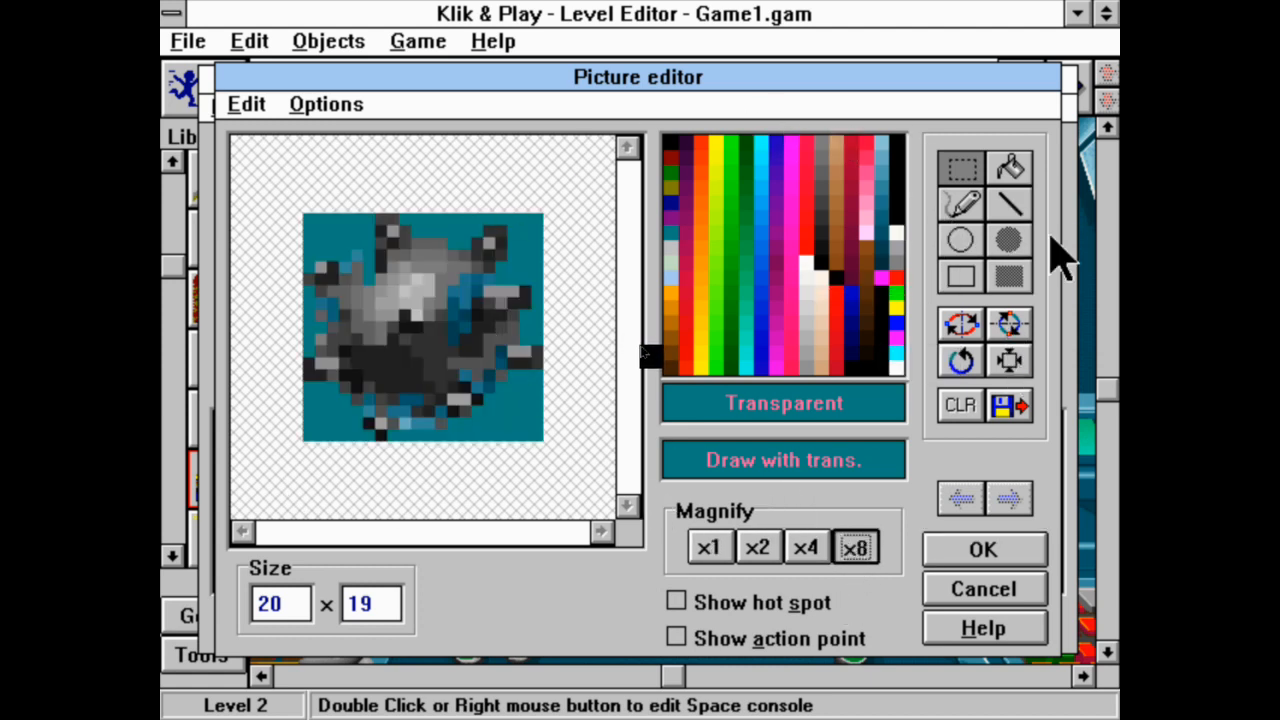
left_click(1011, 167)
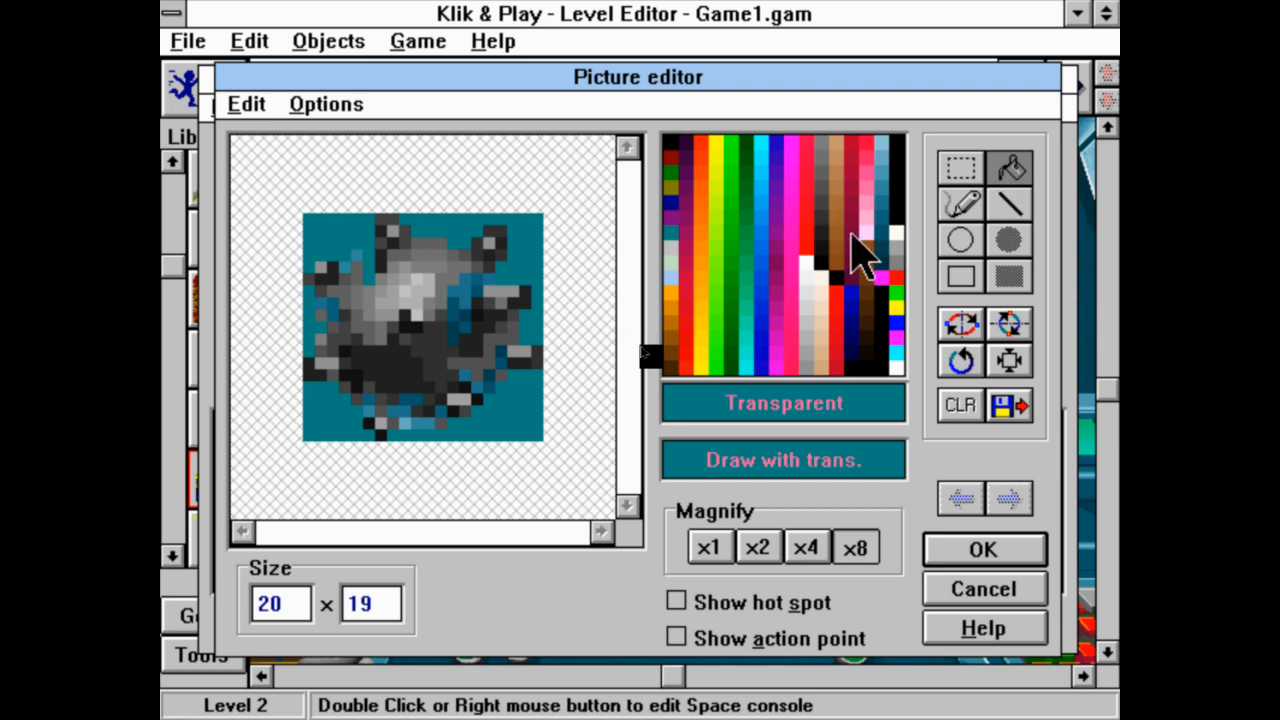
left_click(800, 246)
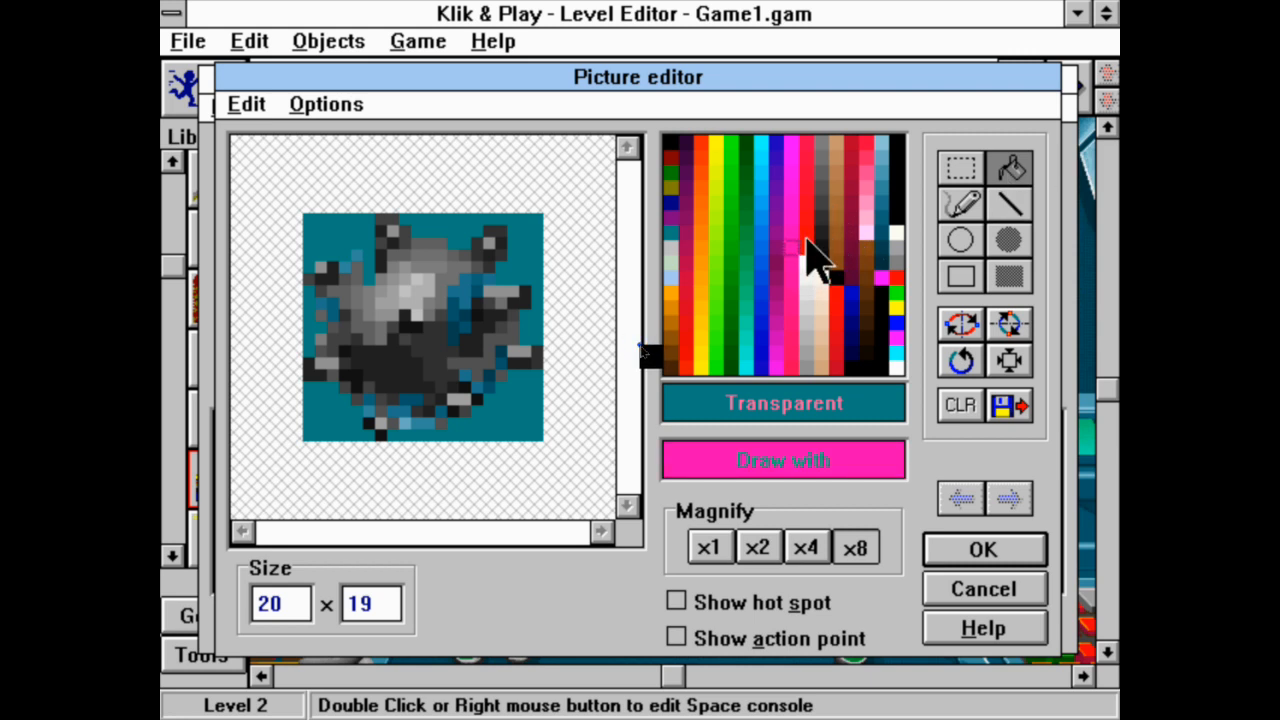
left_click(806, 236)
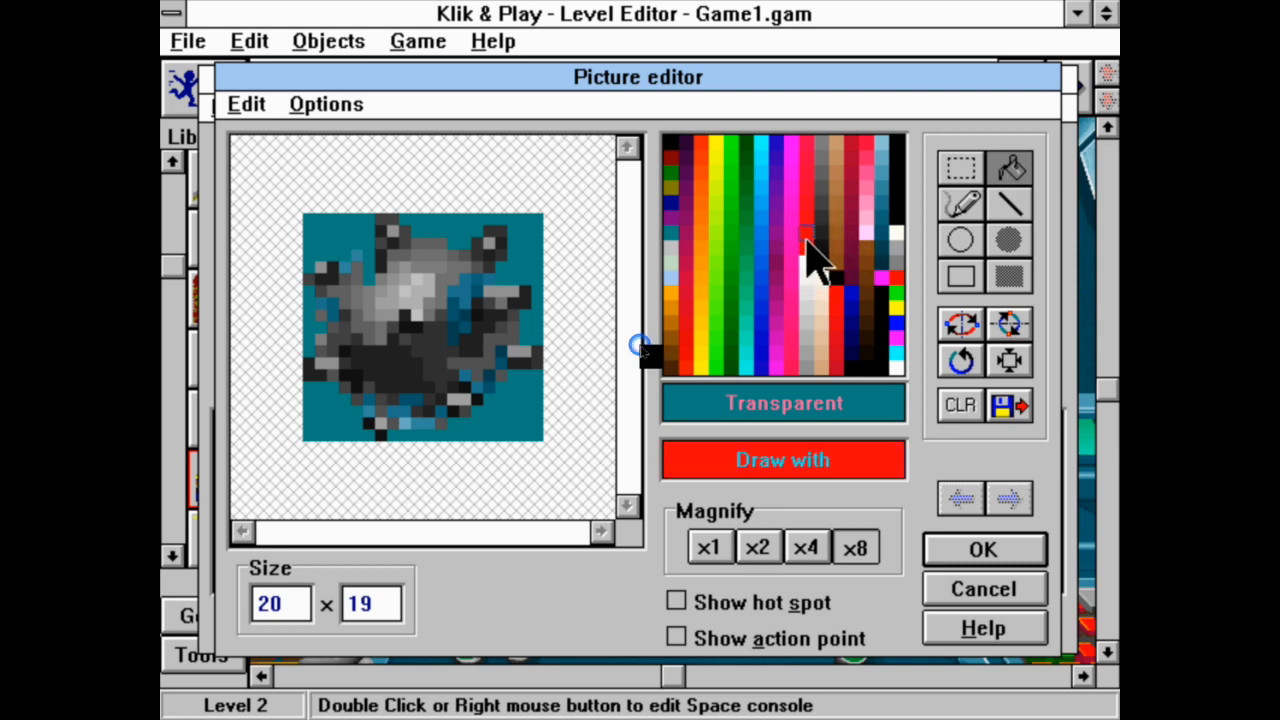
left_click(392, 352)
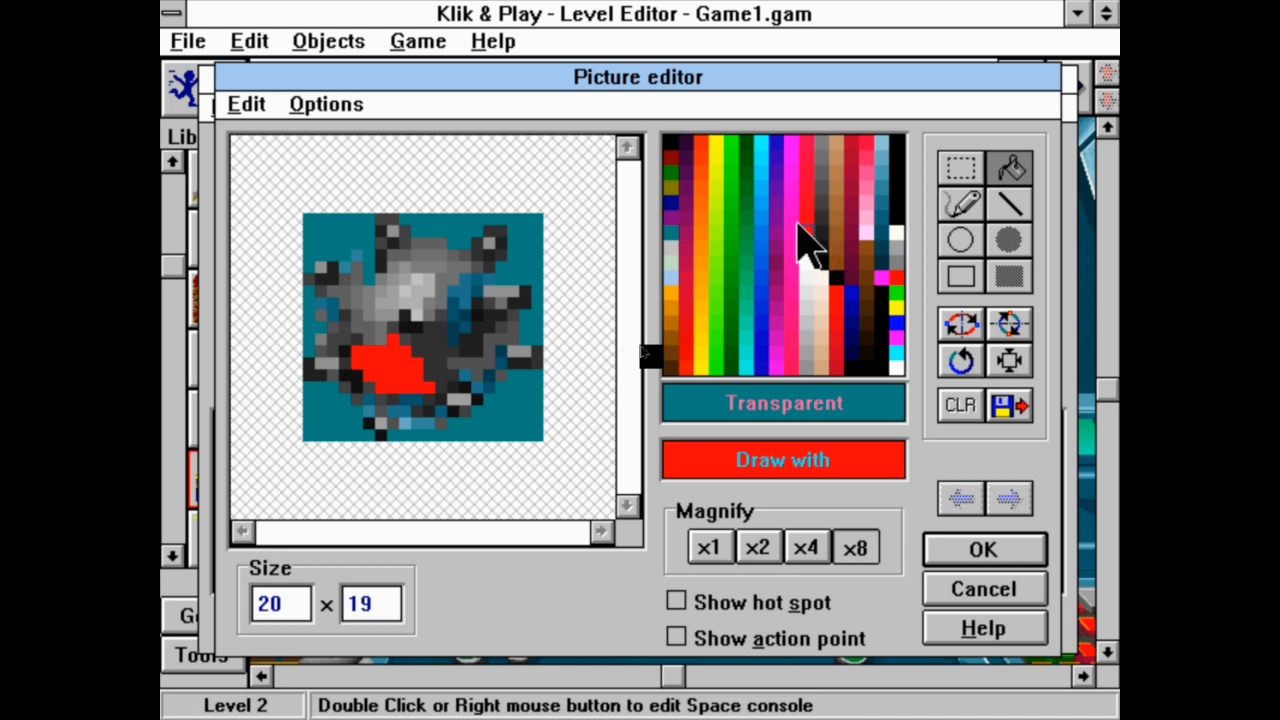
Fill the area beside the mine's red patch with hot pink, and its left side and upper-left background with light pink.
left_click(795, 305)
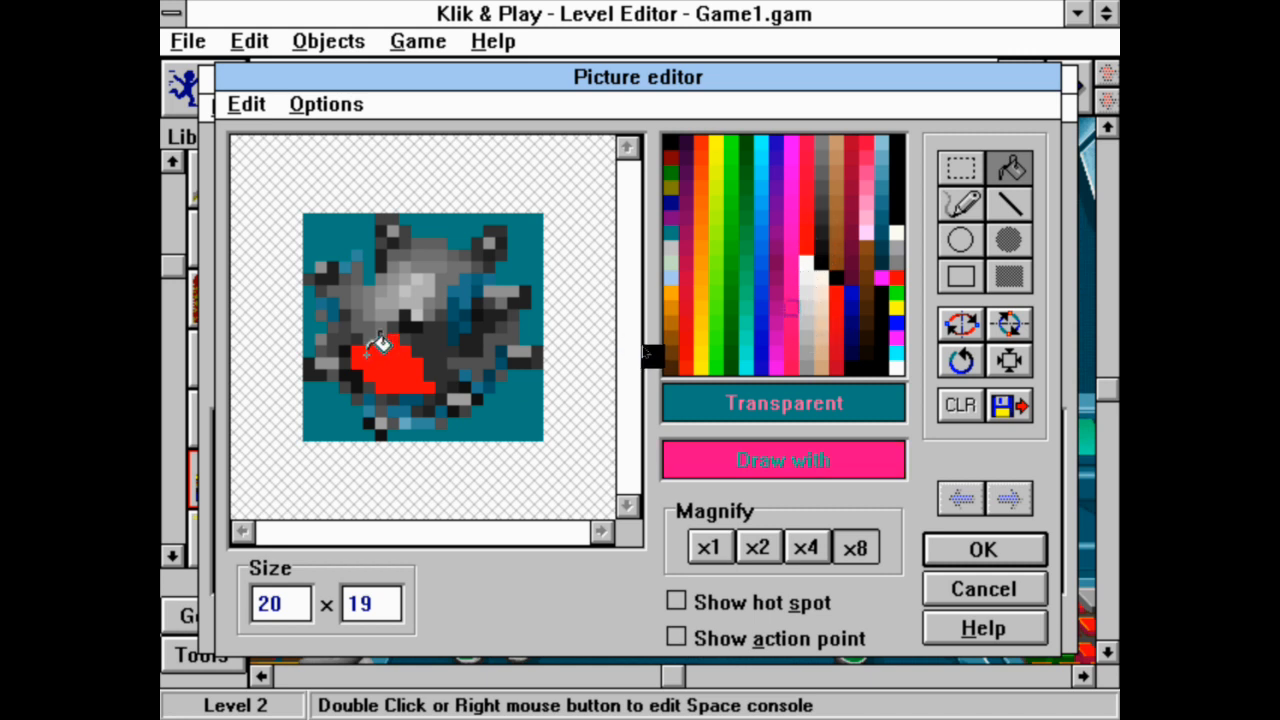
left_click(436, 338)
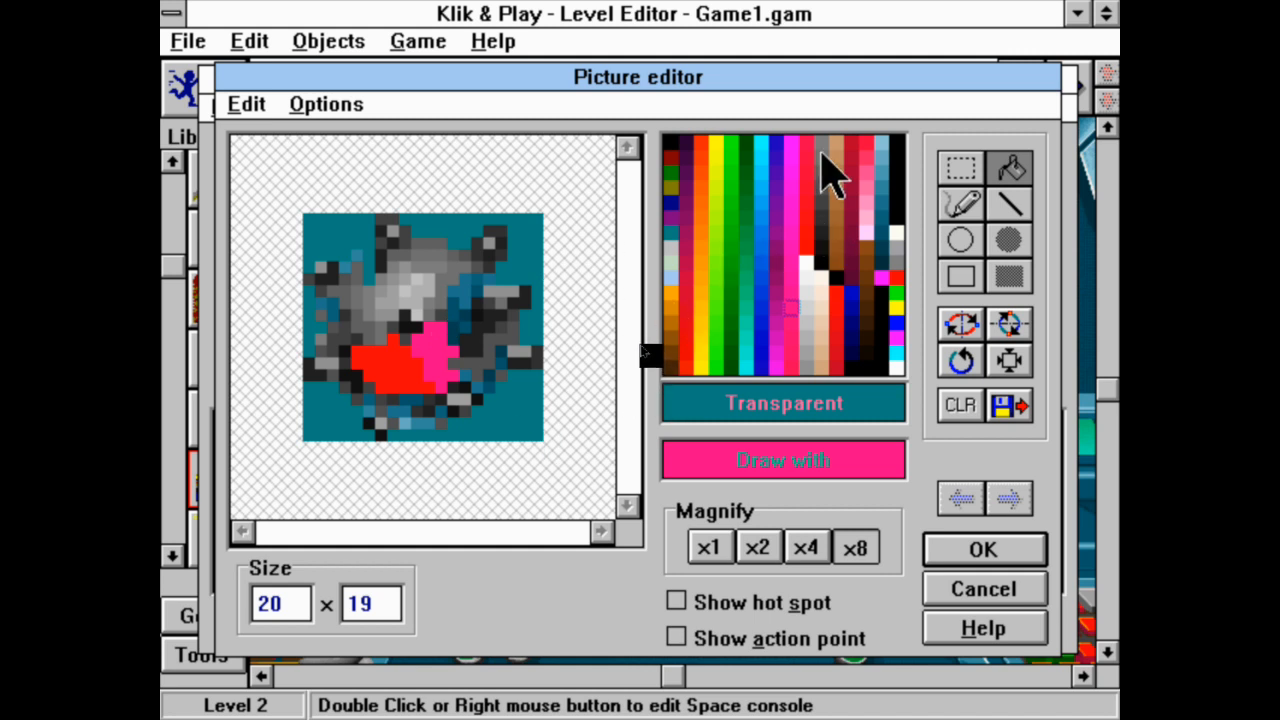
left_click(868, 191)
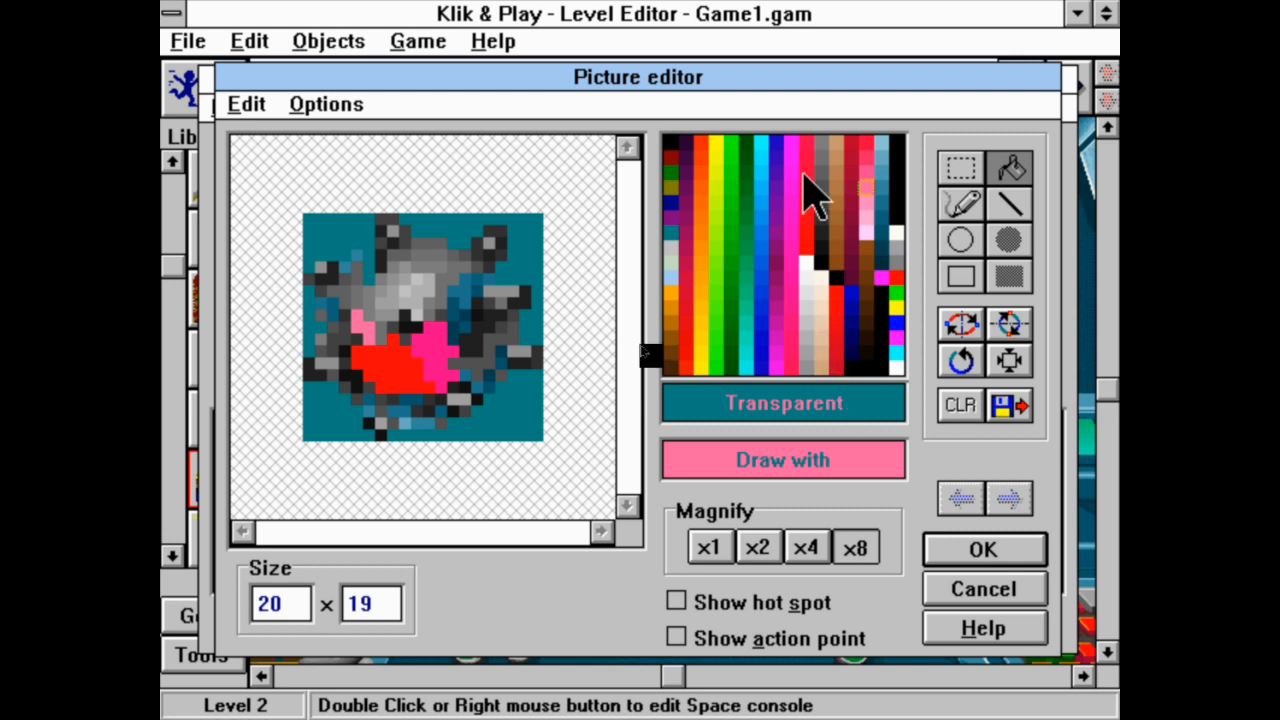
left_click(867, 171)
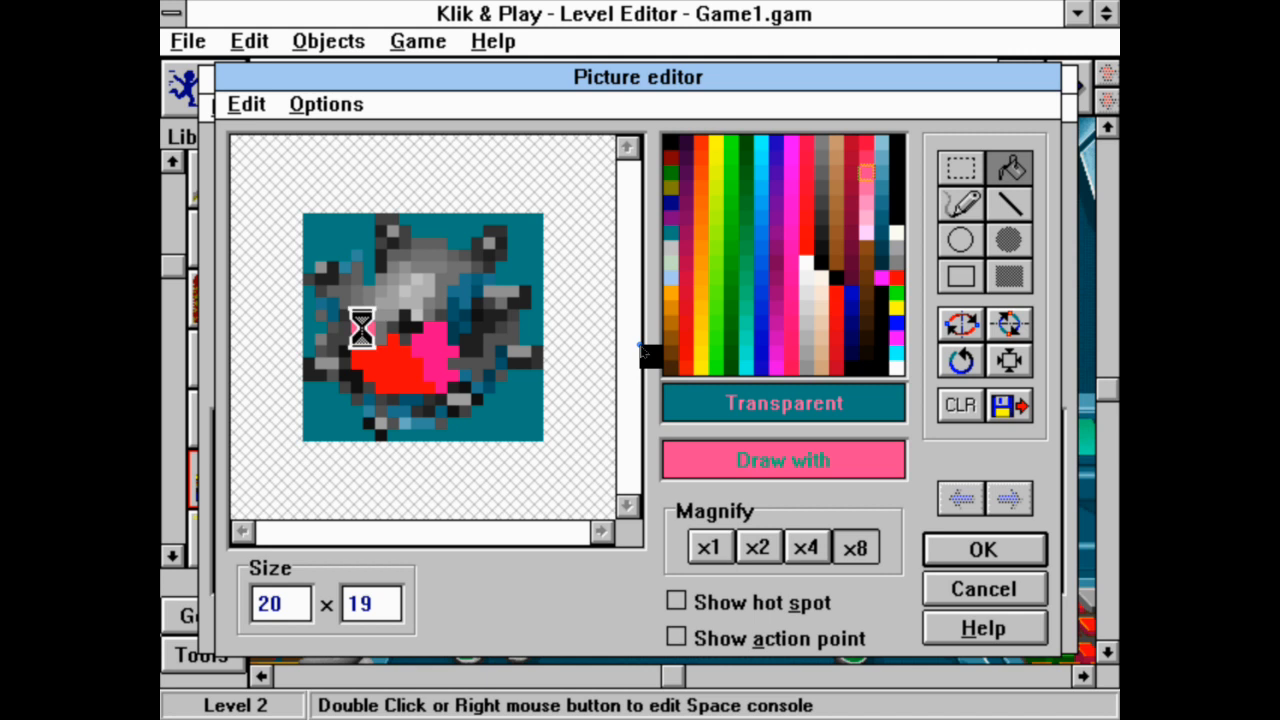
left_click(863, 183)
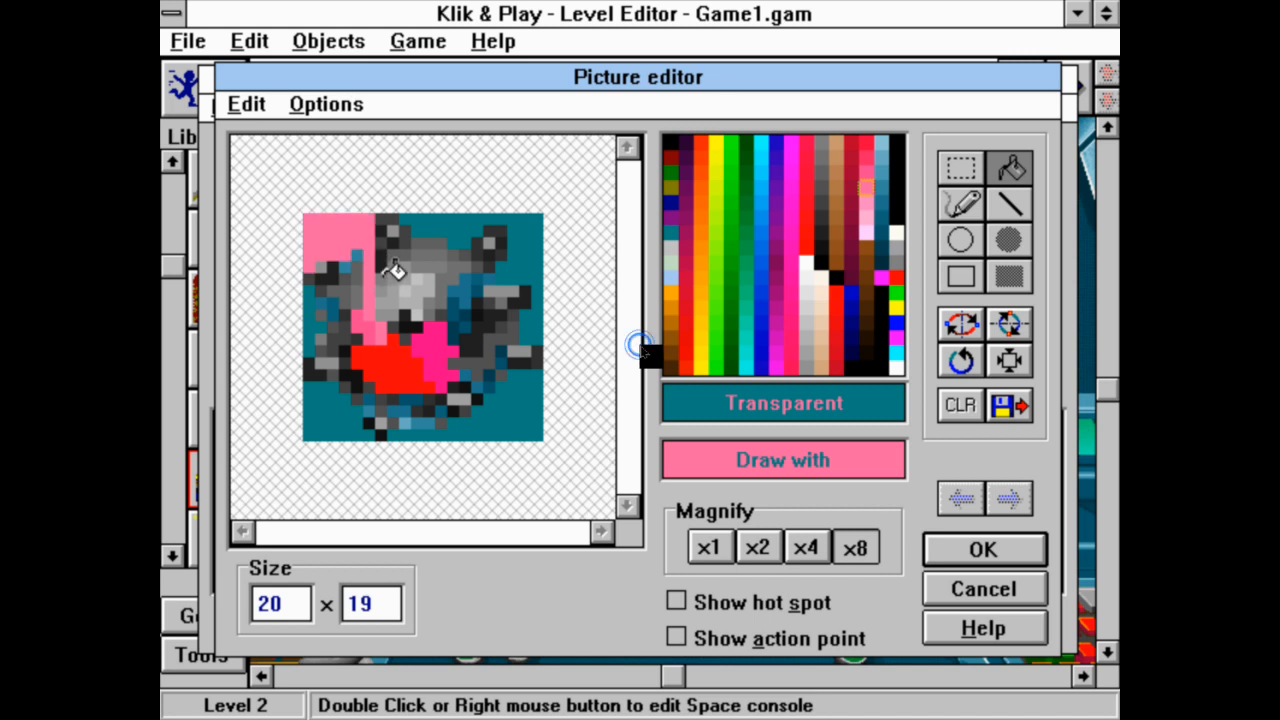
Undo the last light pink fill, discard the mine's picture changes and close its animation.
left_click(248, 105)
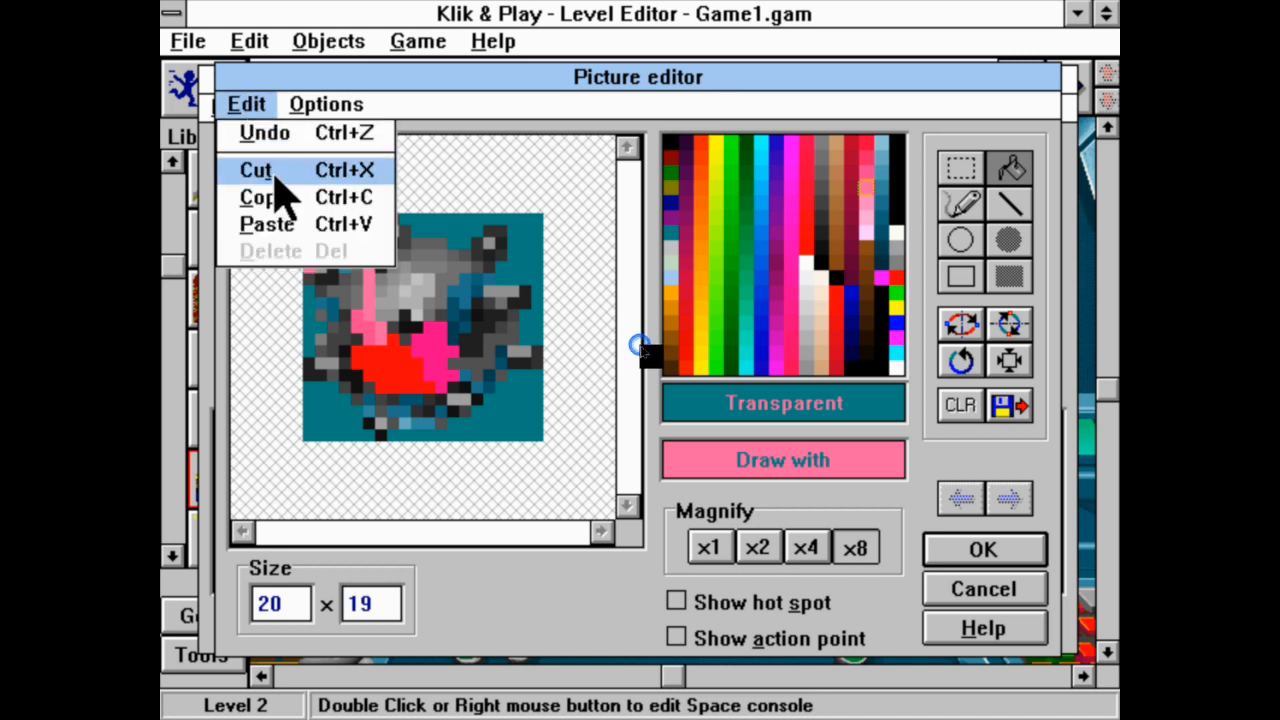
mouse_move(314, 110)
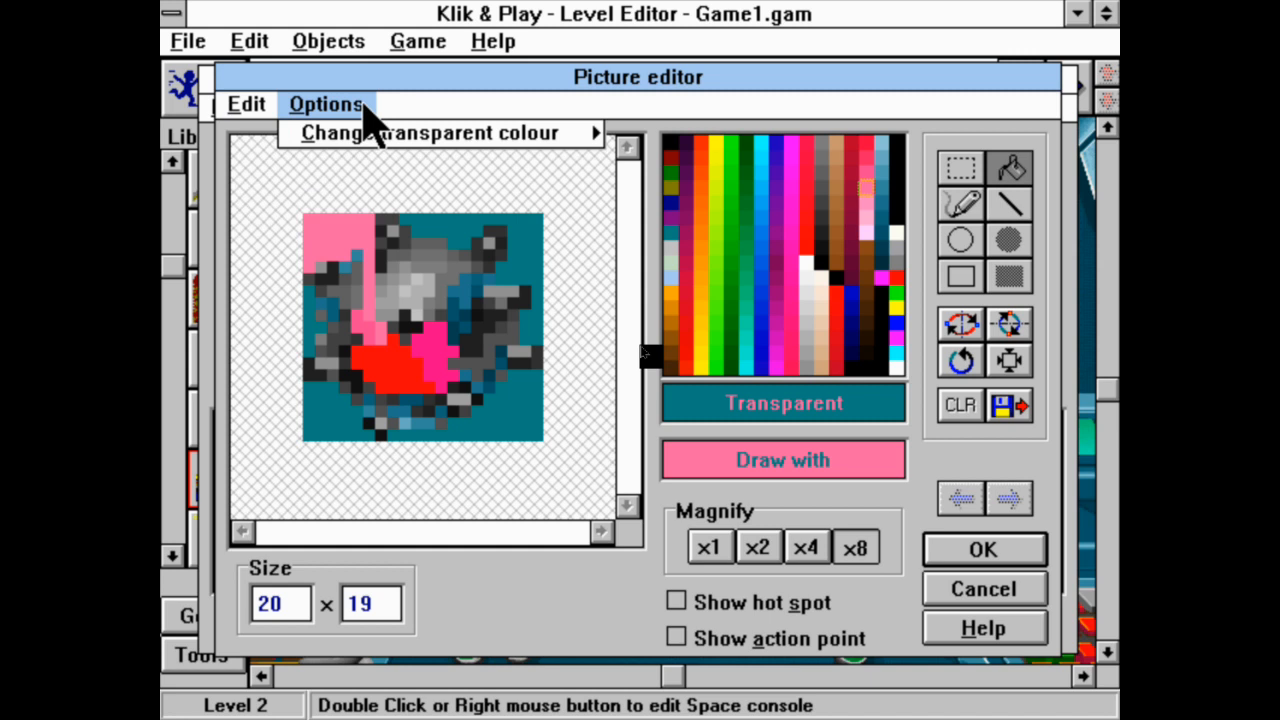
mouse_move(376, 137)
left_click(266, 128)
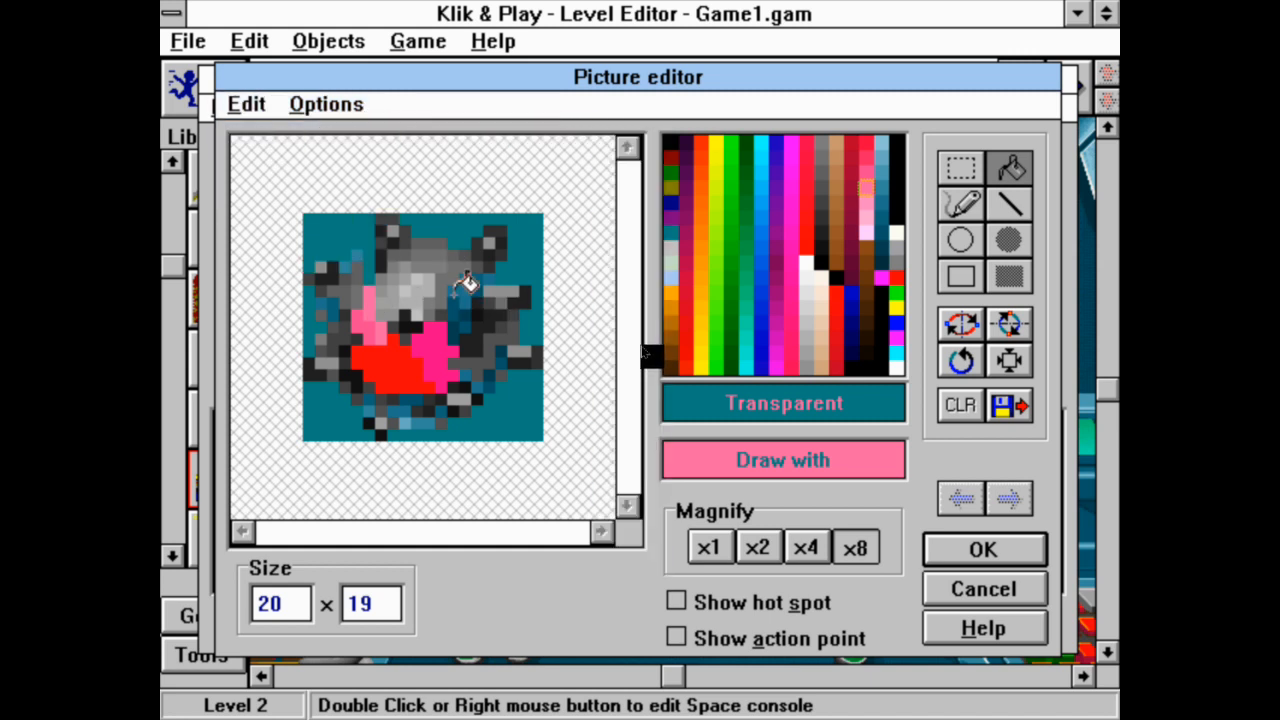
left_click(984, 589)
left_click(662, 619)
Delete the mine from the level.
right_click(340, 478)
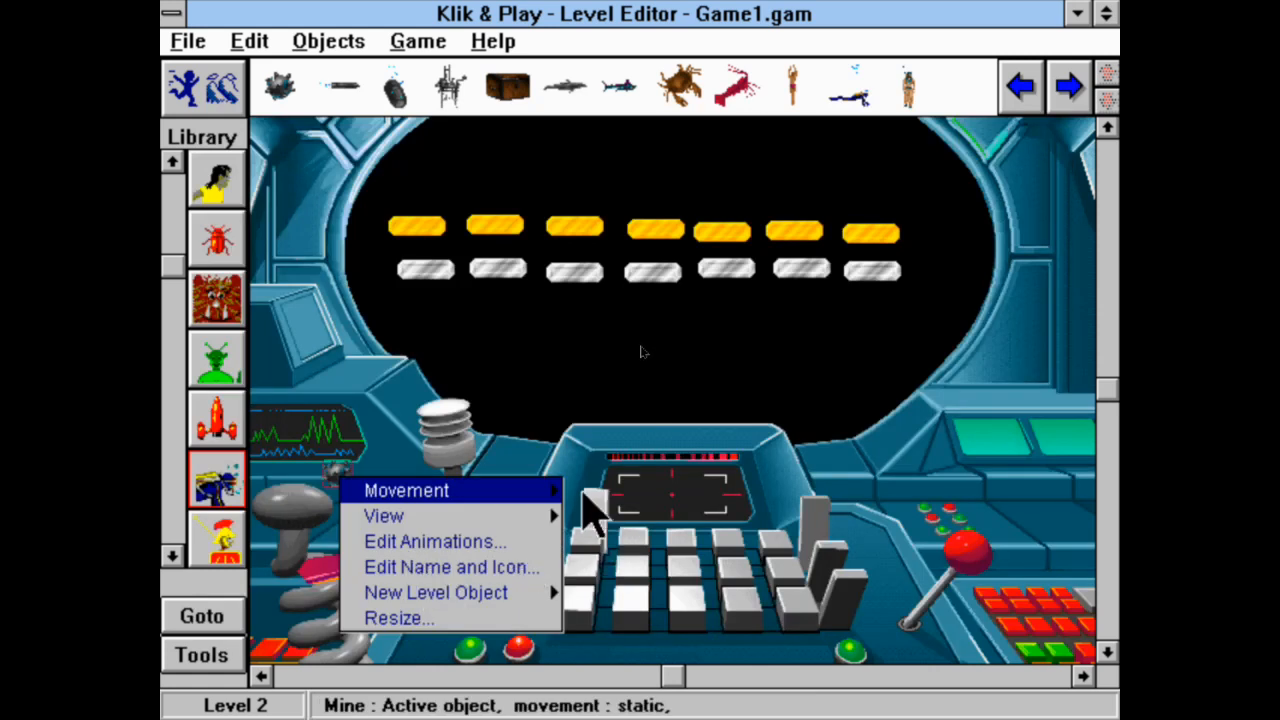
left_click(393, 395)
left_click(335, 470)
key("Delete")
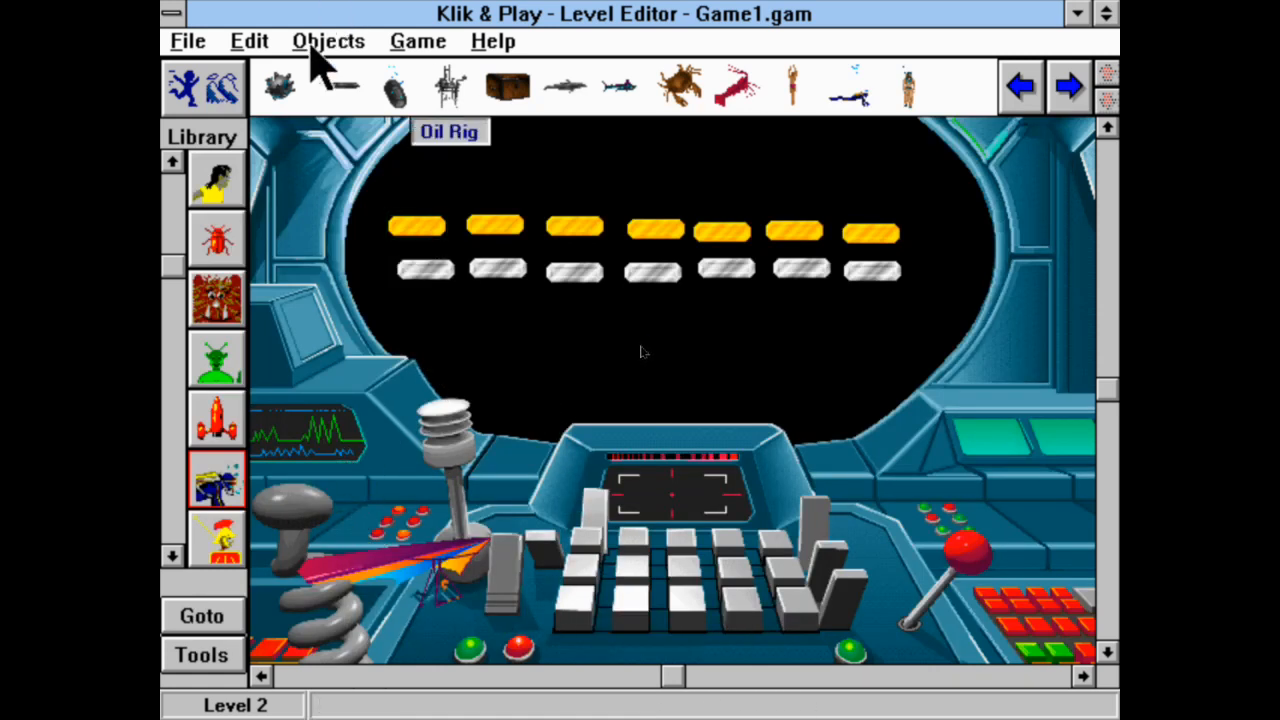
Browse the library's animal, Sports and Players, and People object sets.
left_click(226, 243)
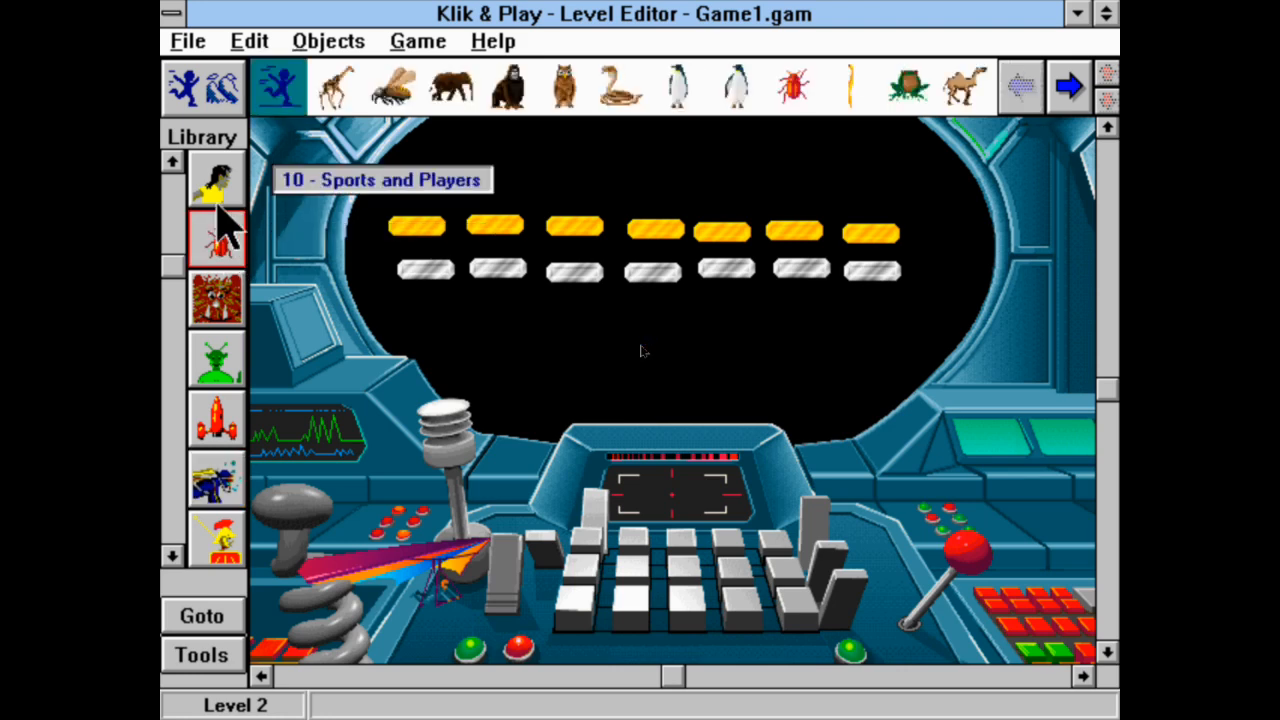
left_click(218, 204)
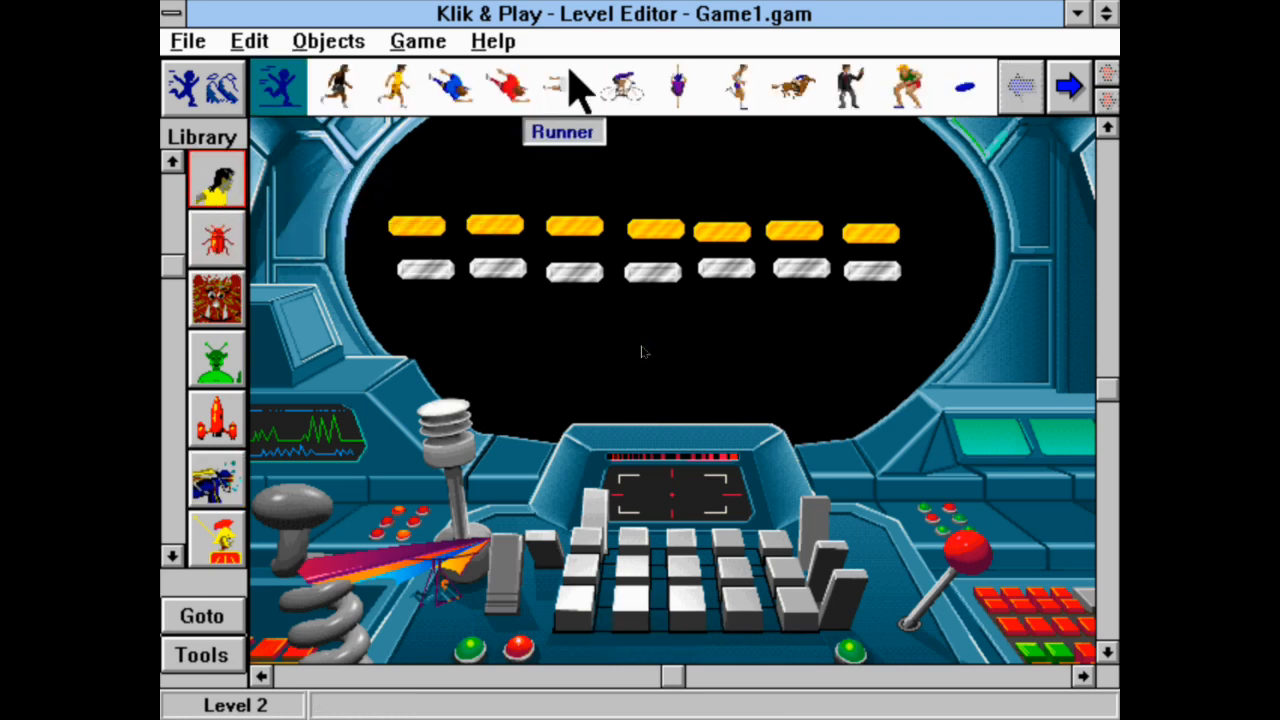
left_click(1064, 90)
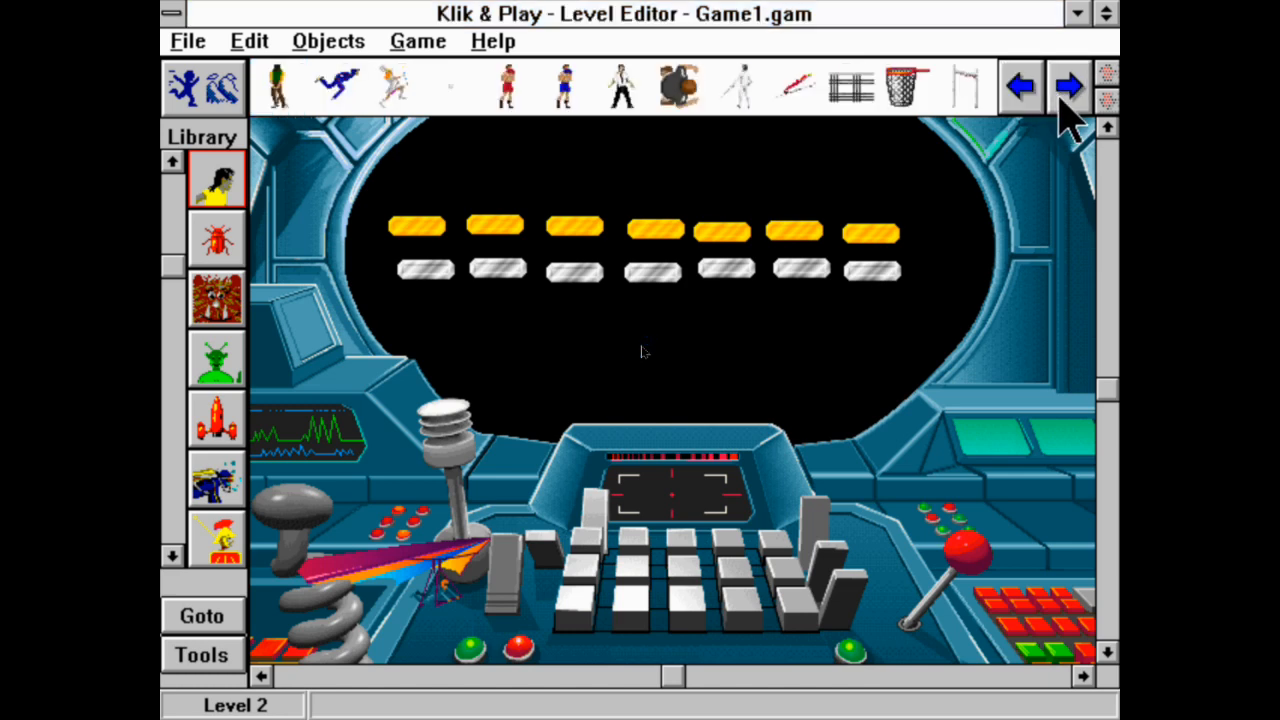
left_click(1062, 100)
left_click(1011, 97)
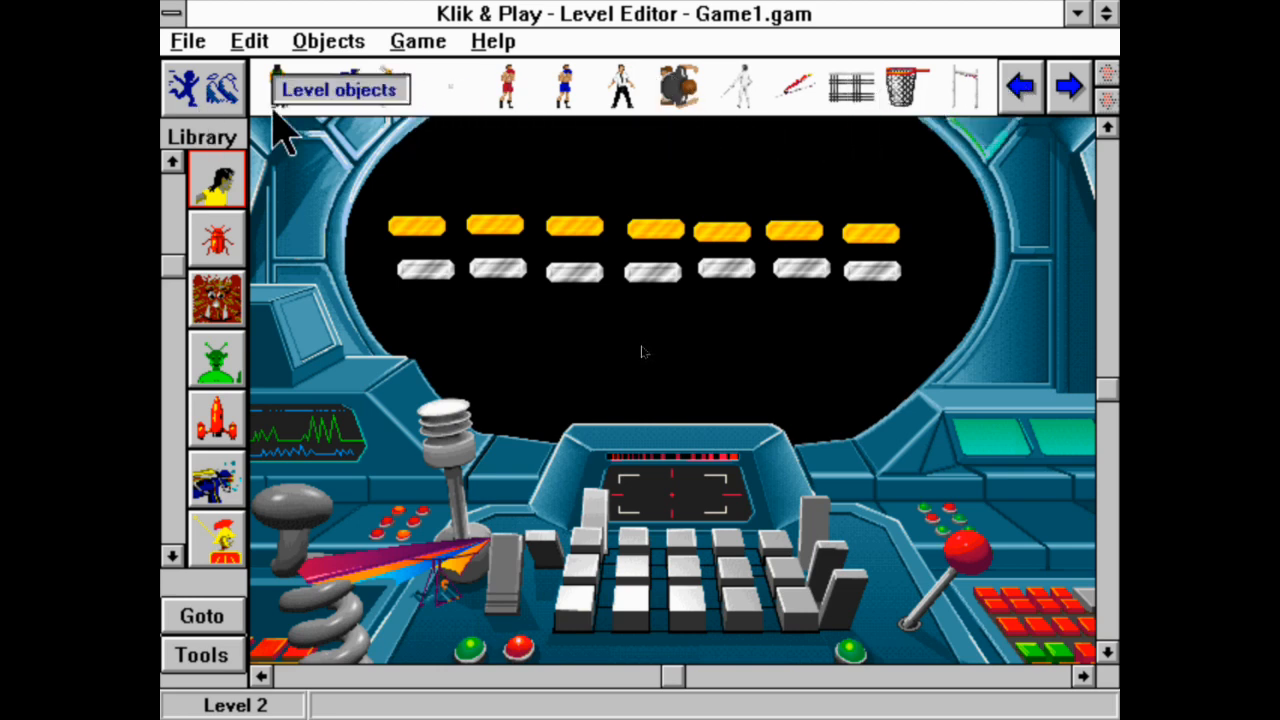
left_click(174, 184)
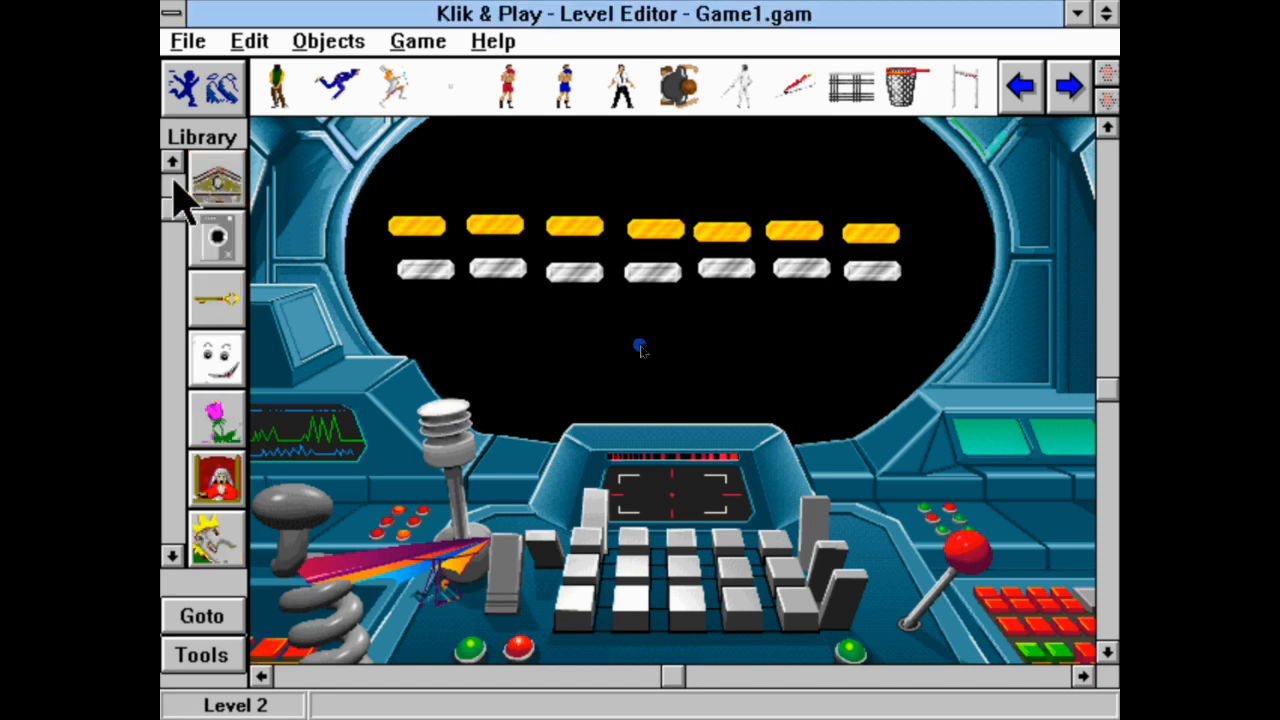
left_click(212, 548)
left_click(218, 495)
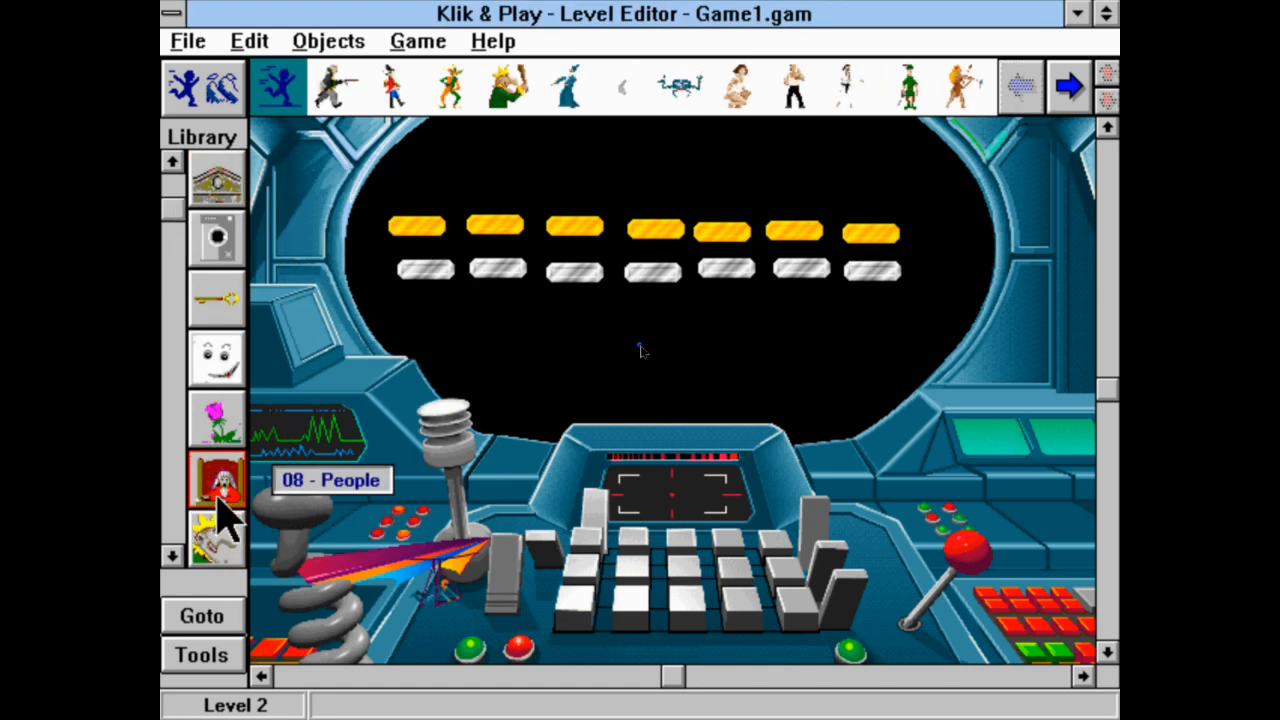
Place an orange from the Vegetation library on the console just below the window's lower-left edge.
left_click(219, 437)
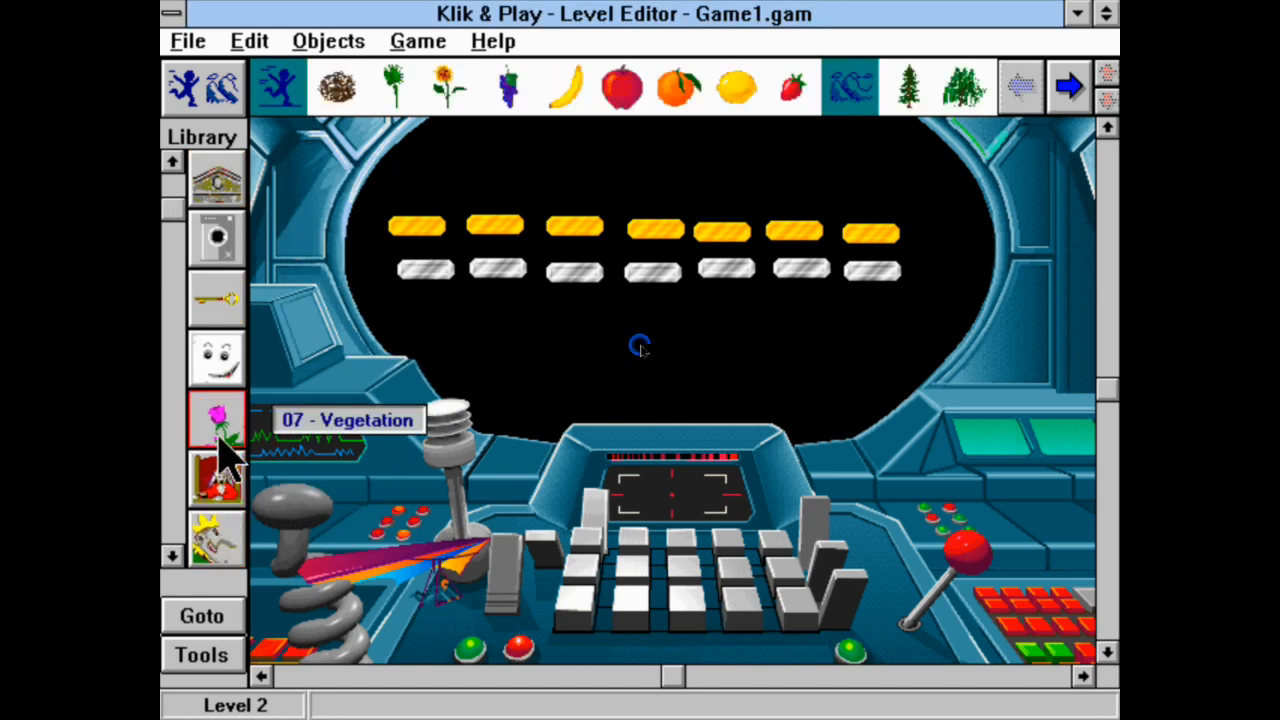
left_click(700, 105)
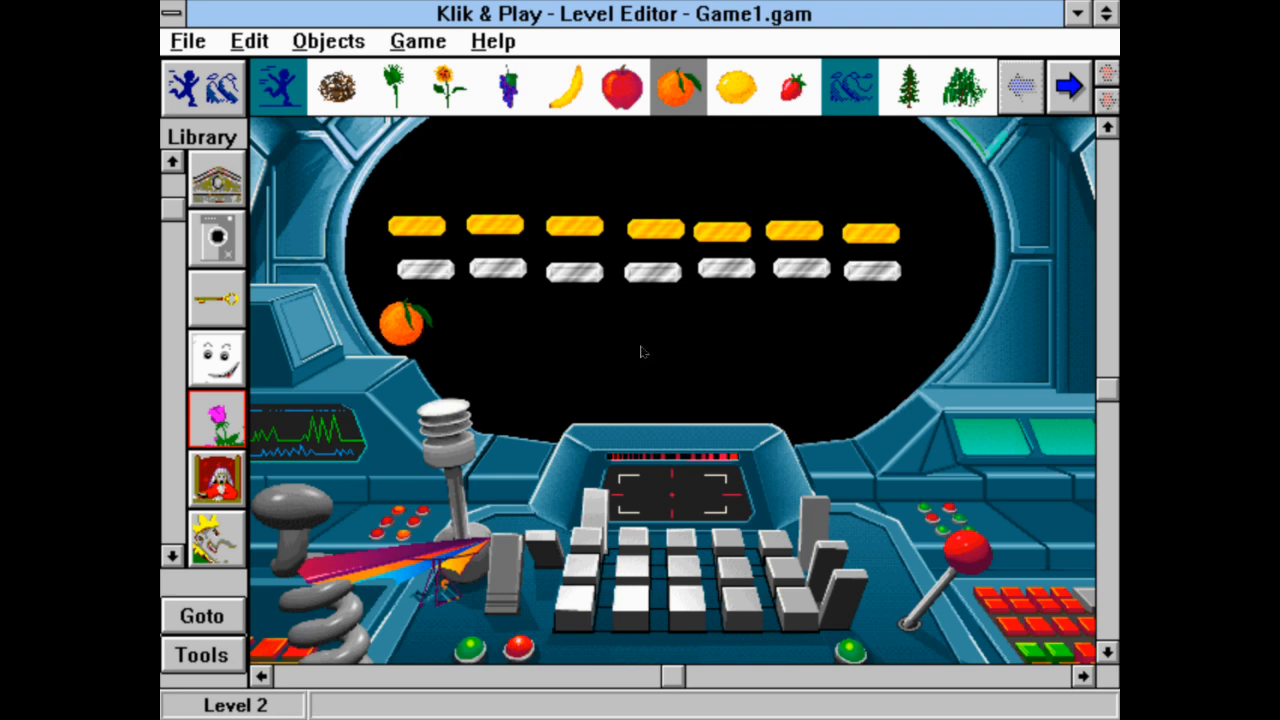
left_click(370, 380)
Give the orange a Bouncing Ball movement with the default settings and try the movement out before accepting it.
right_click(370, 385)
mouse_move(429, 393)
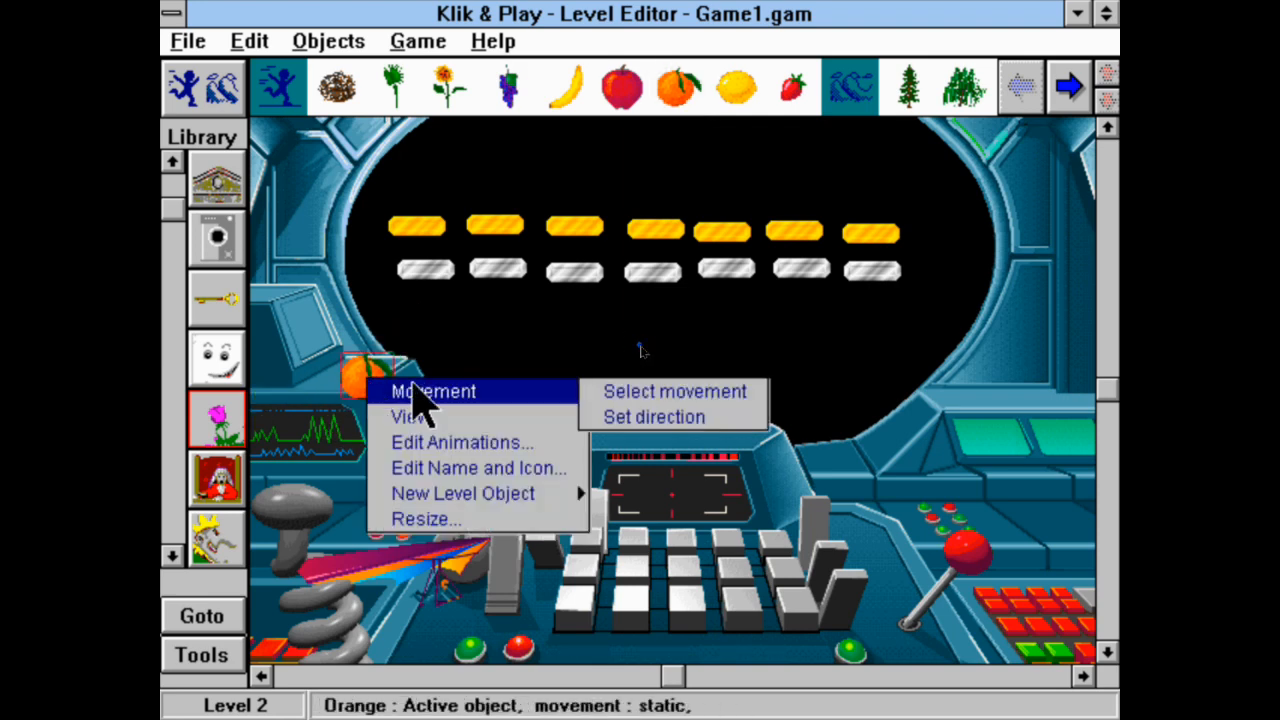
left_click(680, 391)
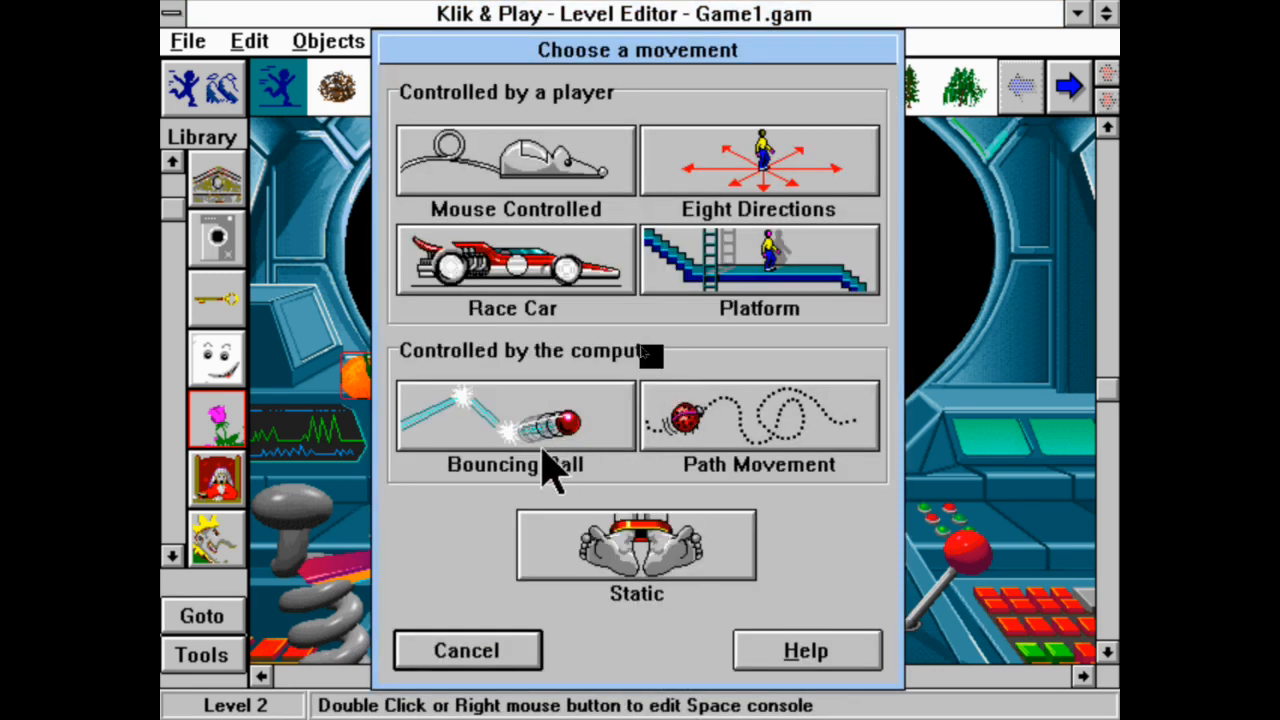
left_click(497, 440)
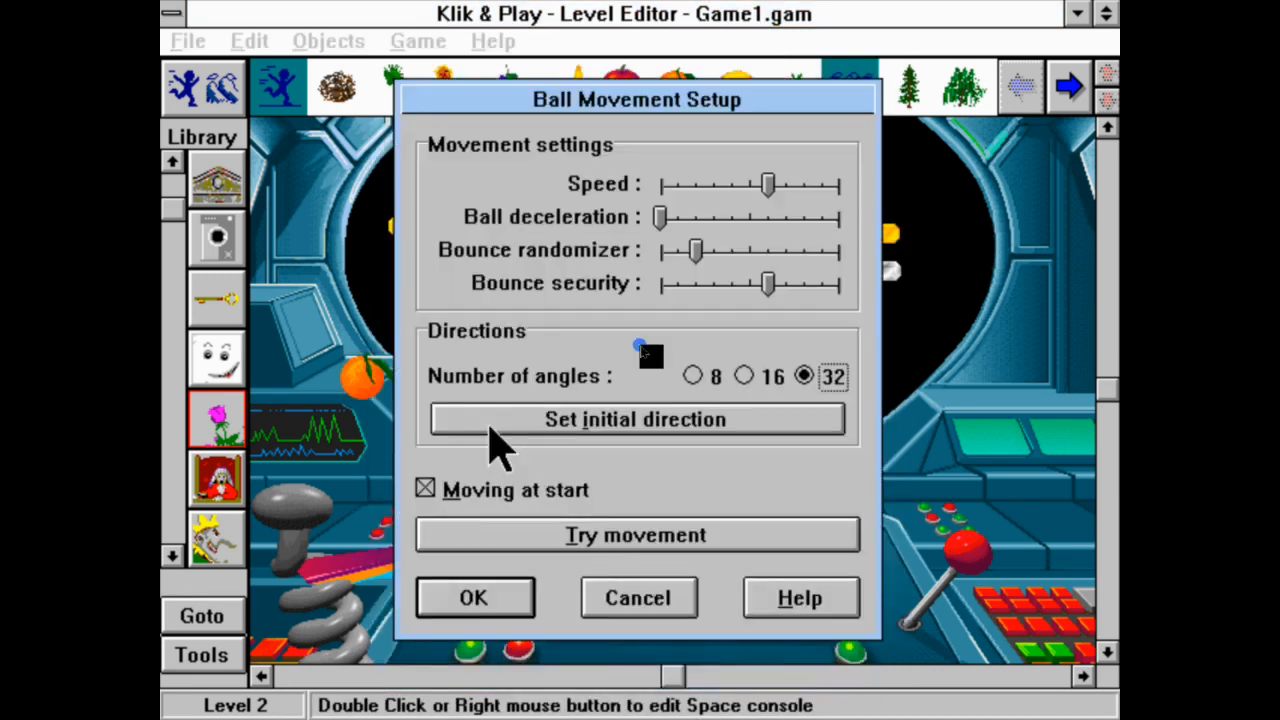
left_click(687, 510)
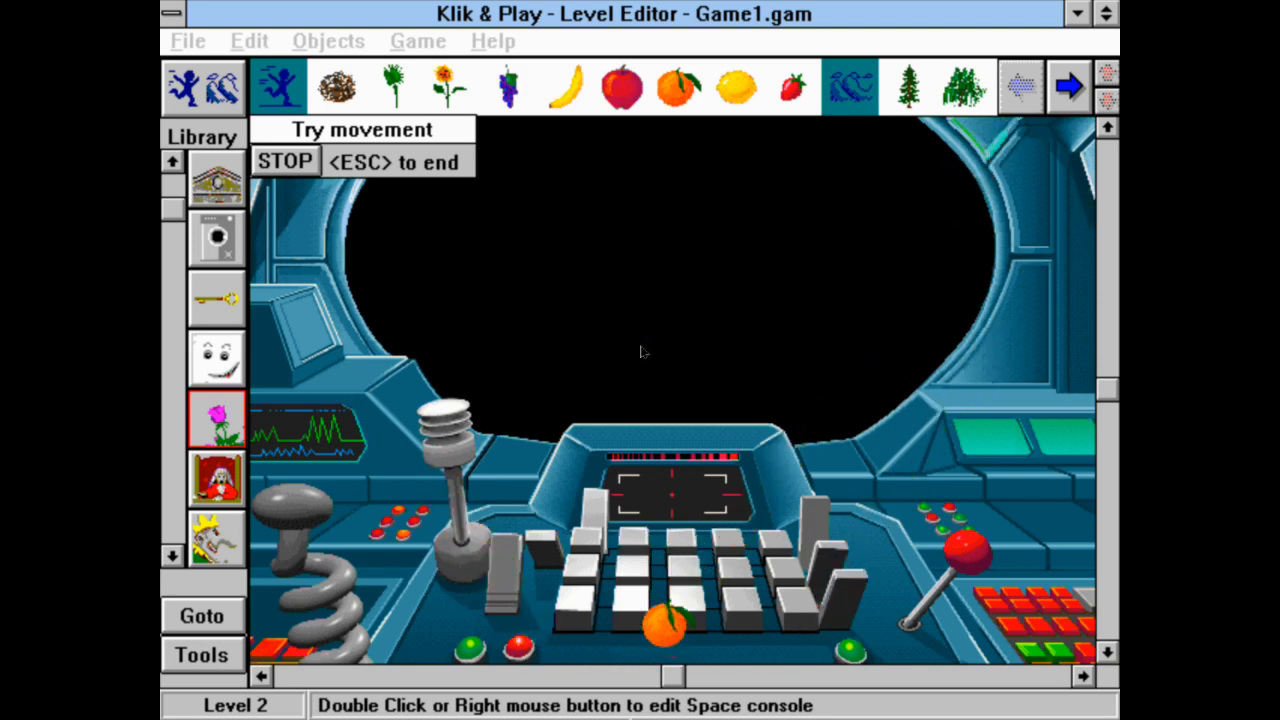
left_click(284, 162)
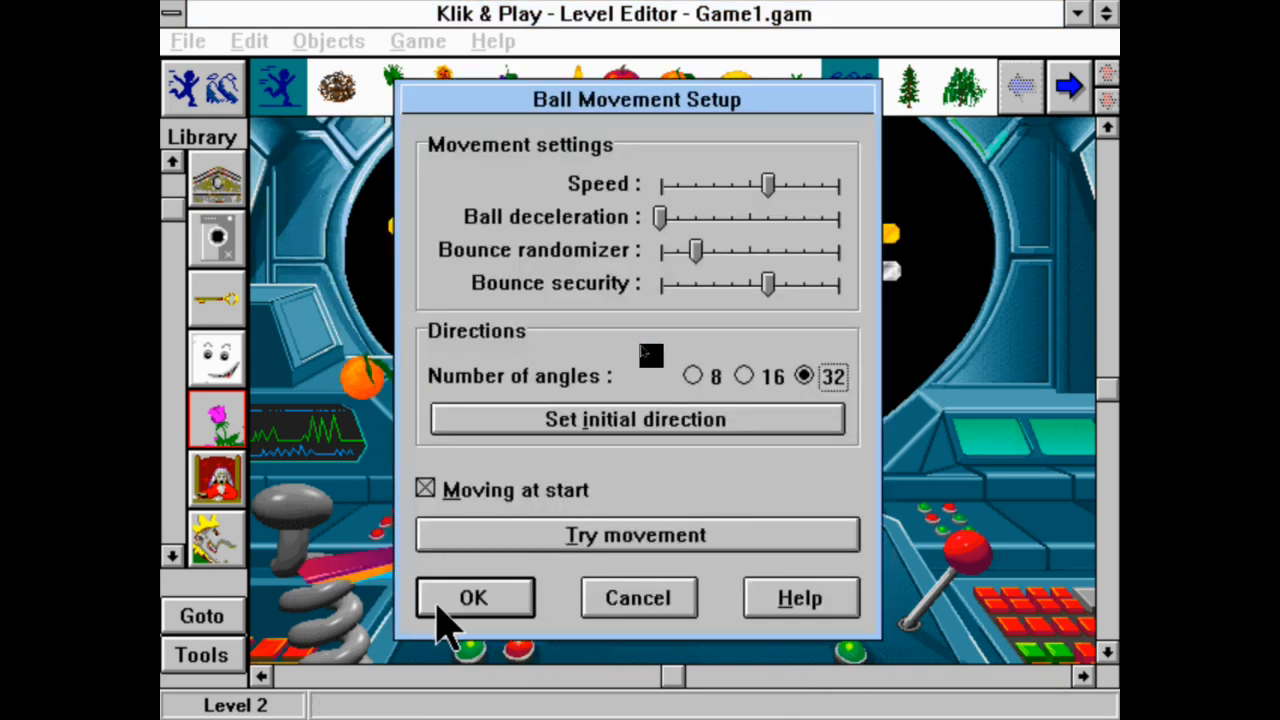
left_click(474, 598)
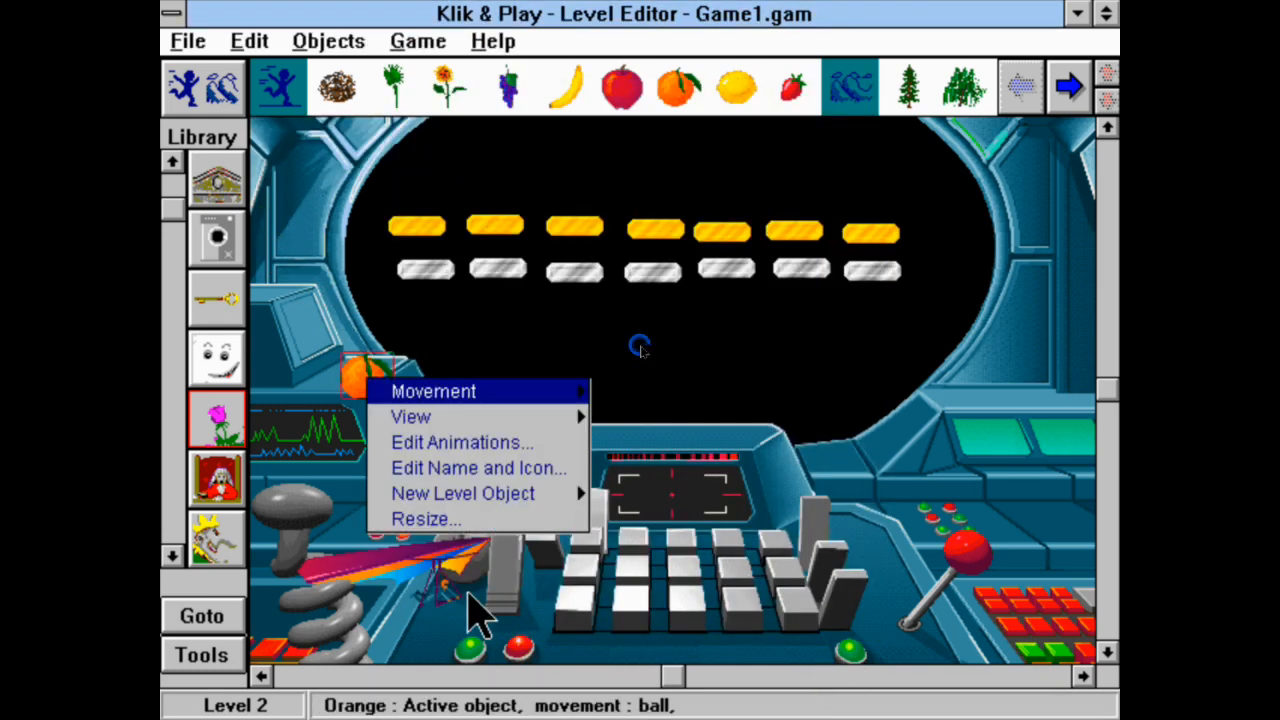
left_click(447, 308)
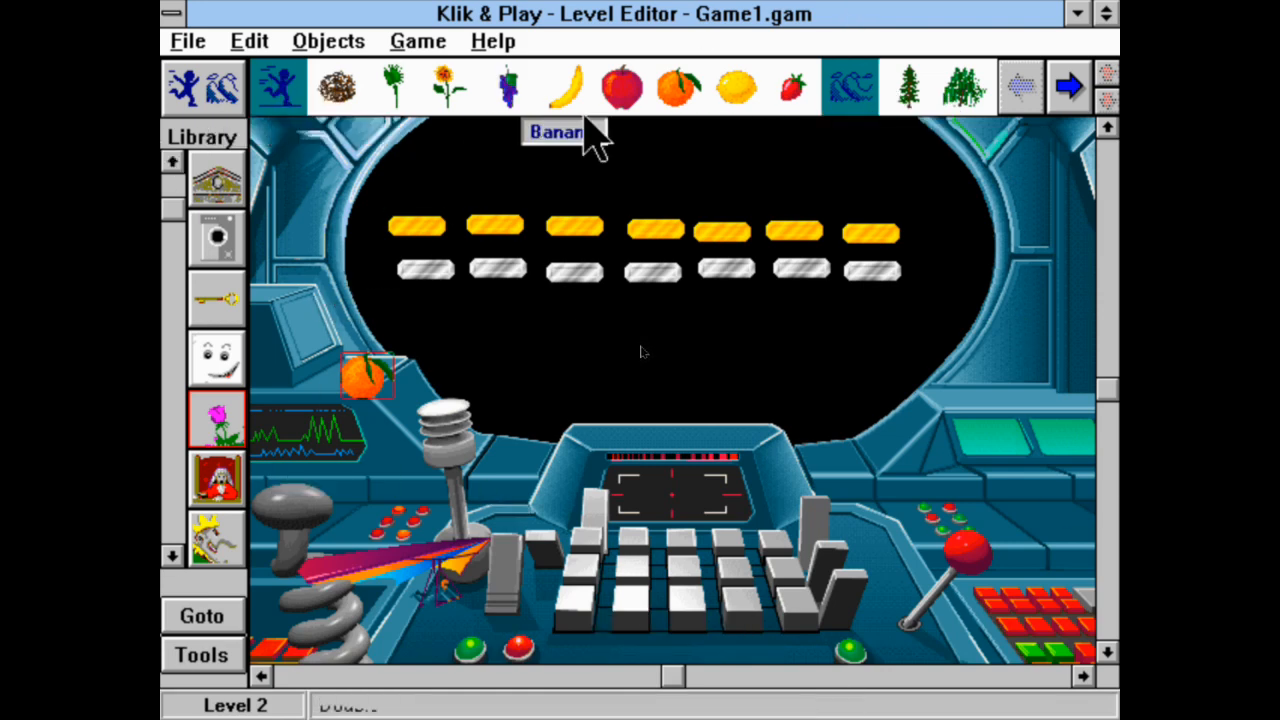
Test-run the level with the bouncing orange and quit back to the level editor.
left_click(410, 42)
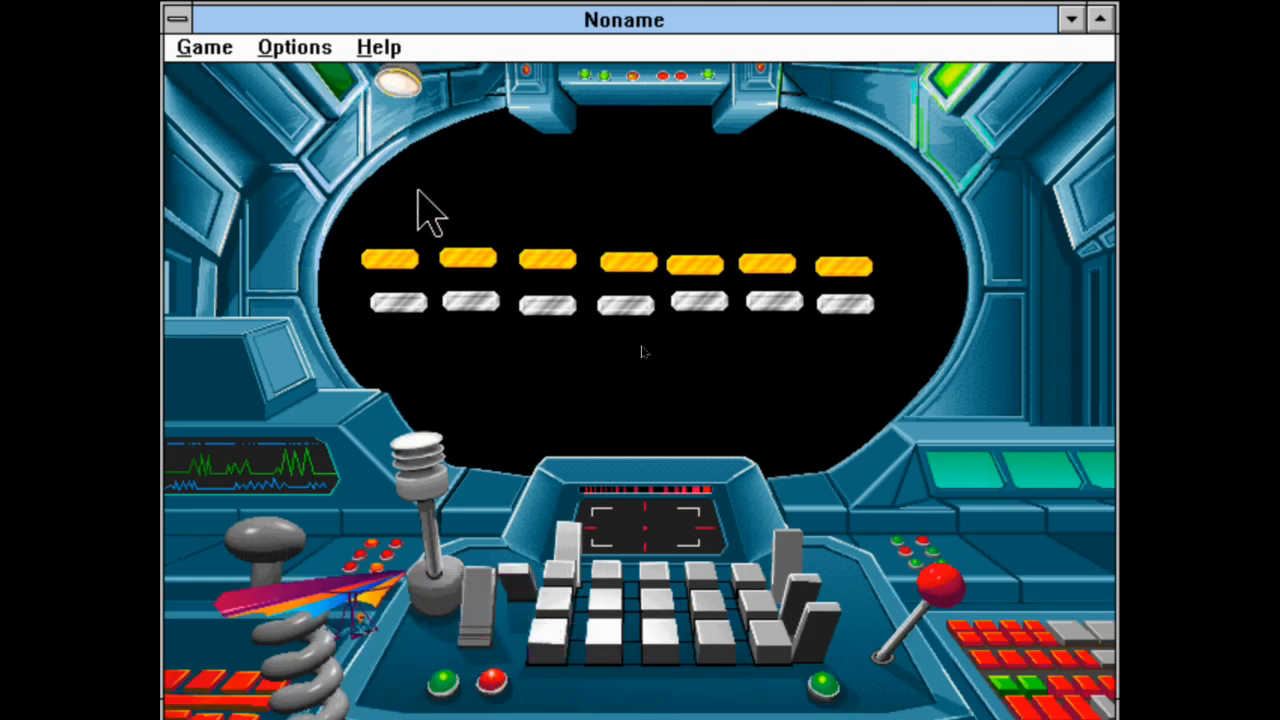
left_click(195, 48)
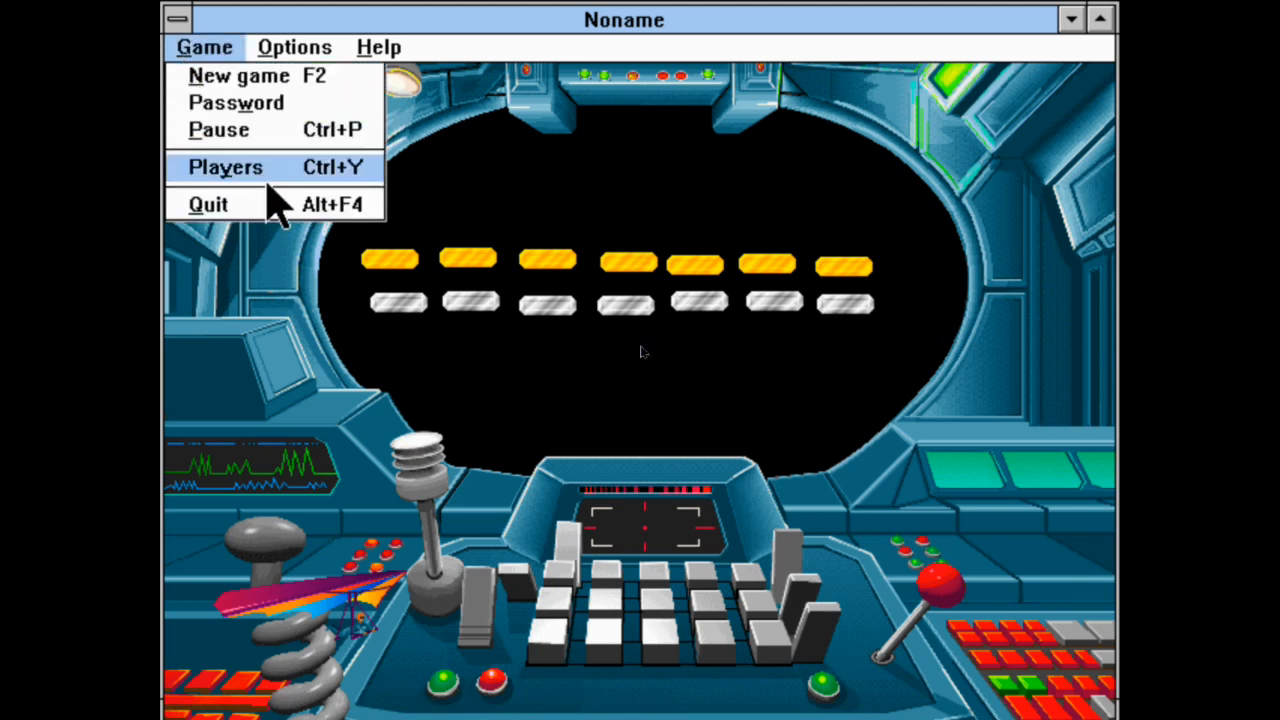
left_click(292, 206)
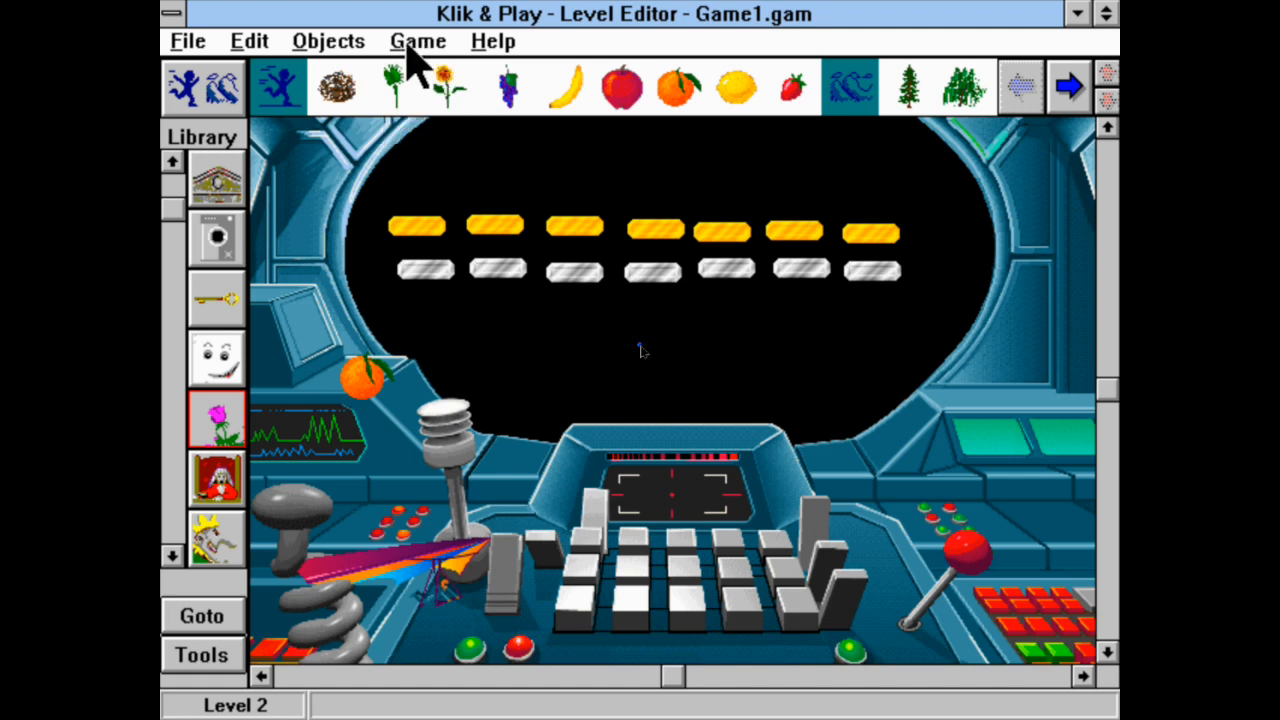
Run the game in the Step Through Editor and make the orange's collision with a silver block destroy the silver block.
left_click(412, 42)
left_click(472, 130)
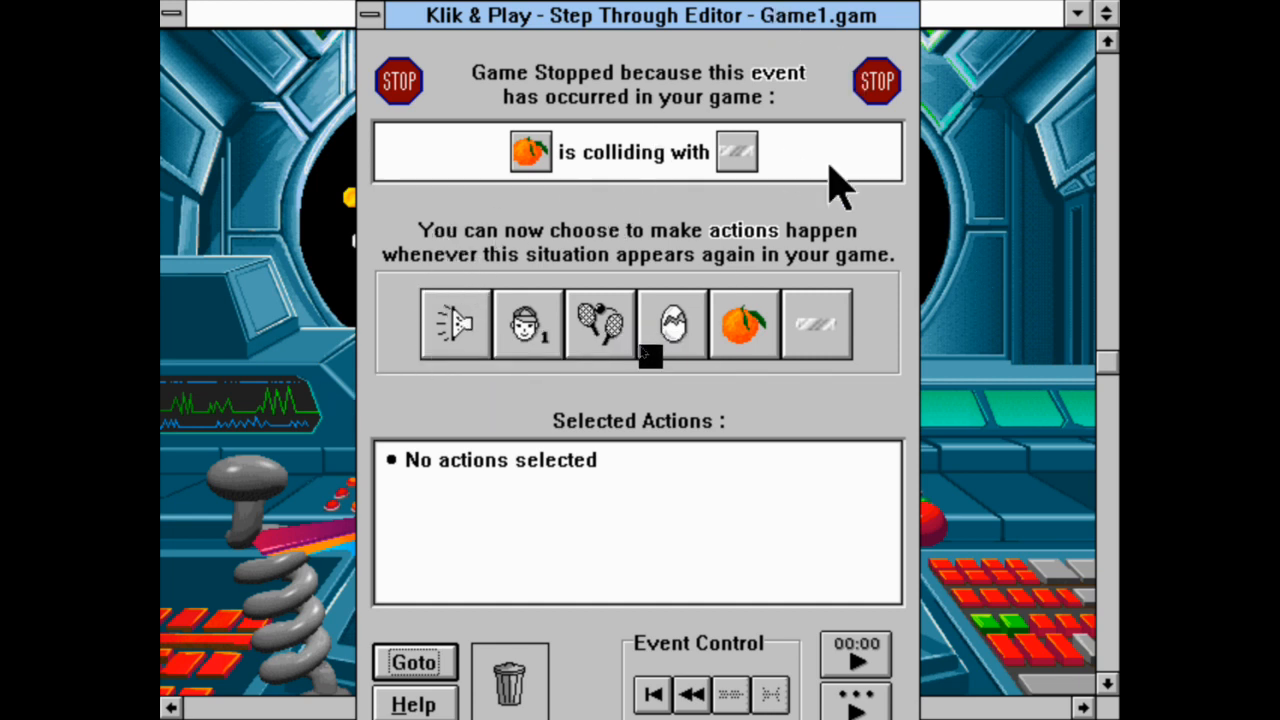
left_click(845, 350)
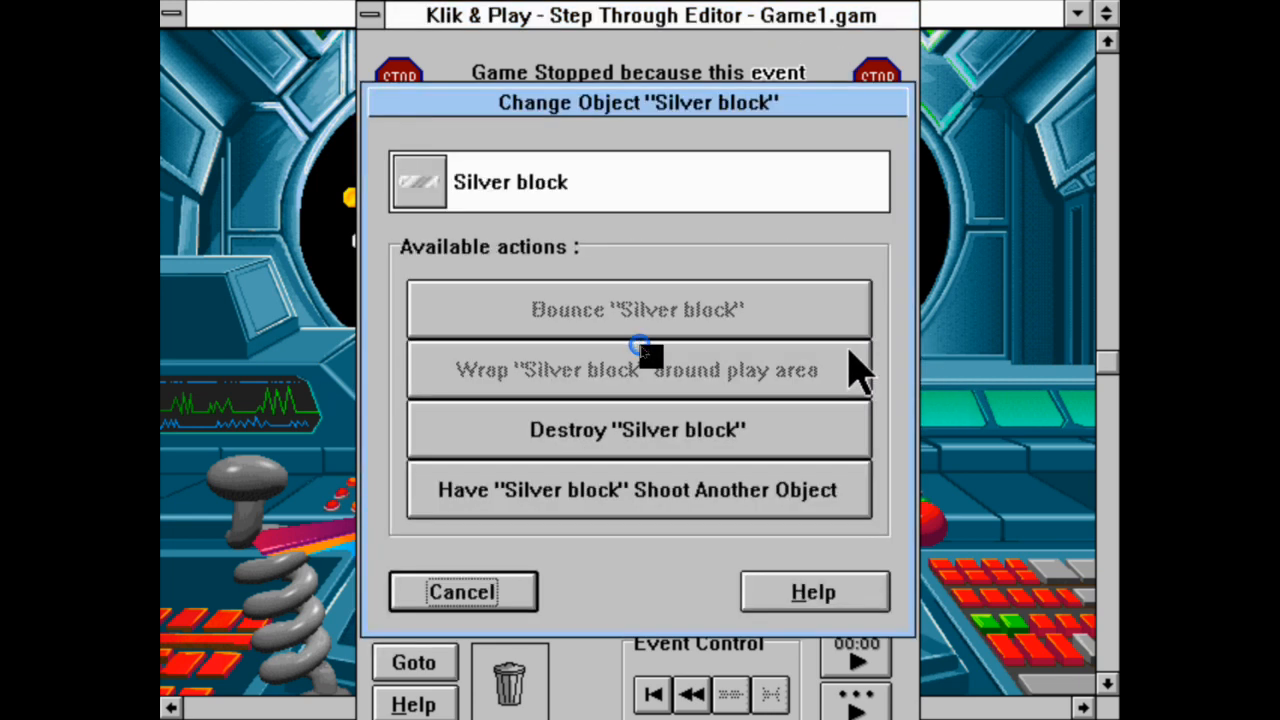
left_click(808, 432)
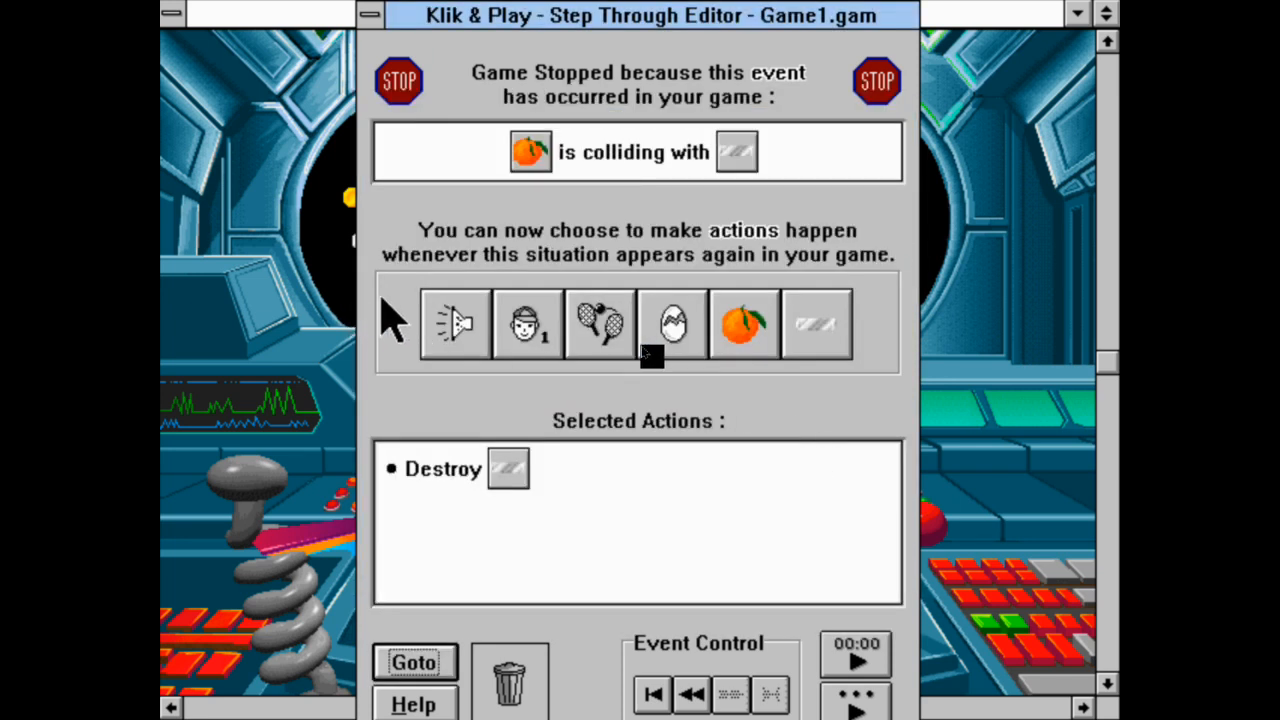
Start adding a sound to the orange and silver block collision and open the c:\knp\samples\effects folder.
left_click(457, 321)
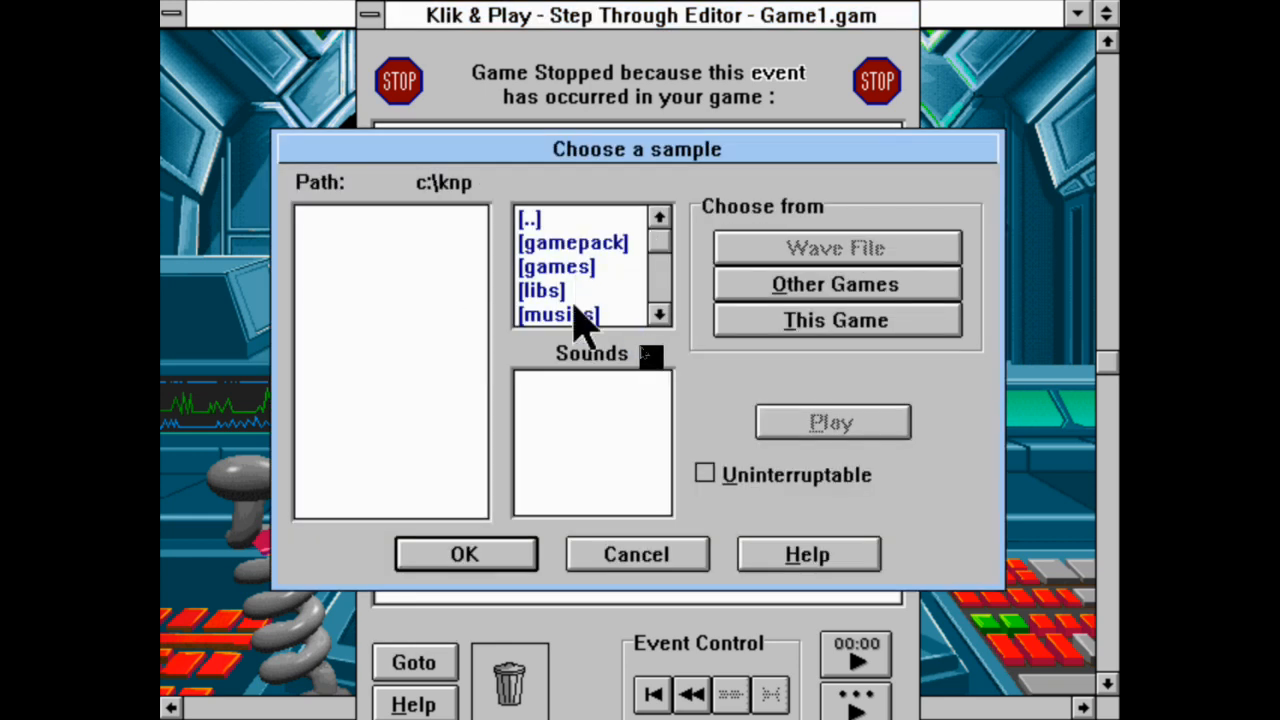
left_click(660, 314)
left_click(660, 314)
left_click(658, 316)
double_click(553, 268)
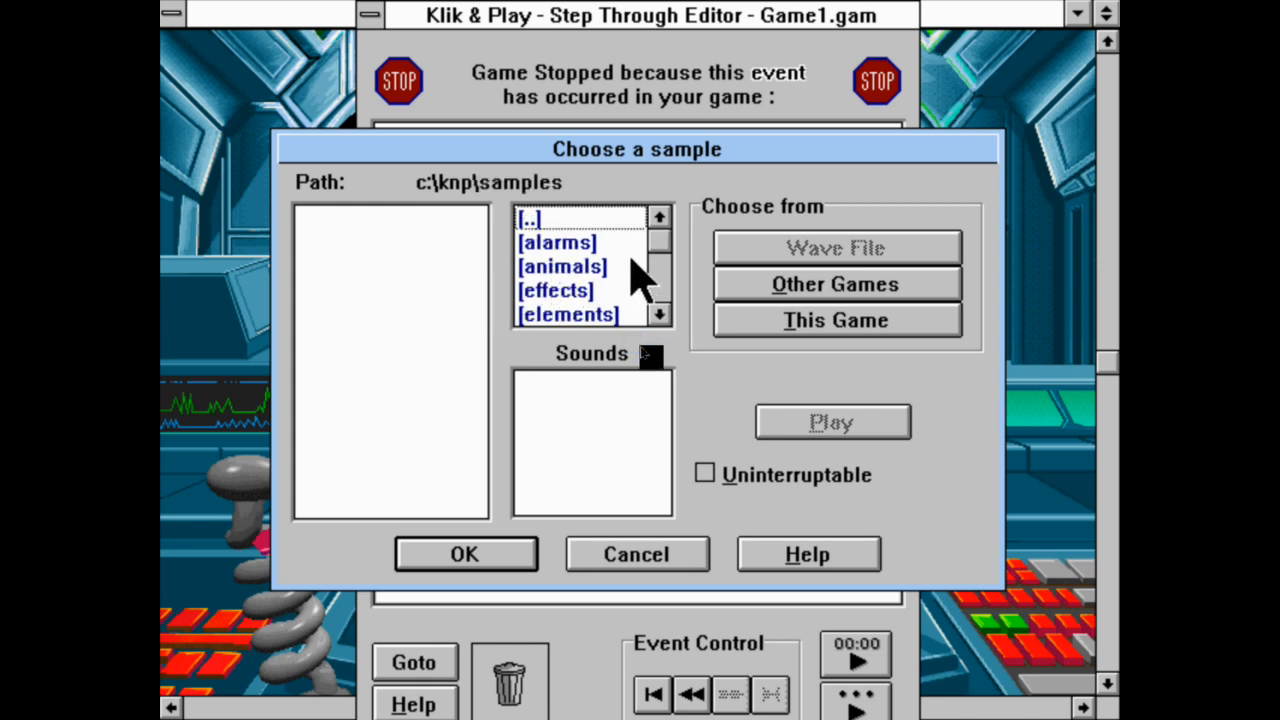
double_click(638, 292)
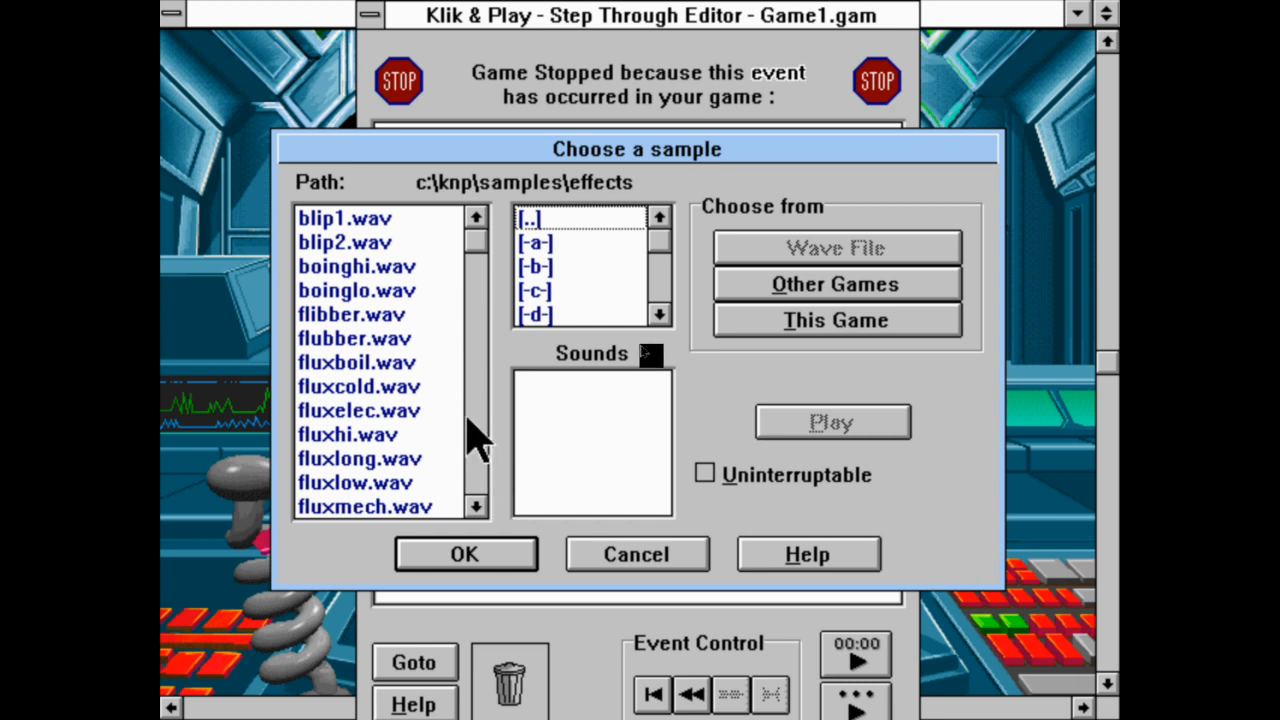
Listen to the gameend.wav, gameon.wav and oscillat.wav effect samples.
left_click(476, 510)
left_click(476, 510)
left_click(476, 510)
left_click(476, 510)
left_click(476, 510)
left_click(476, 510)
left_click(476, 510)
left_click(476, 510)
left_click(476, 510)
left_click(476, 510)
left_click(476, 510)
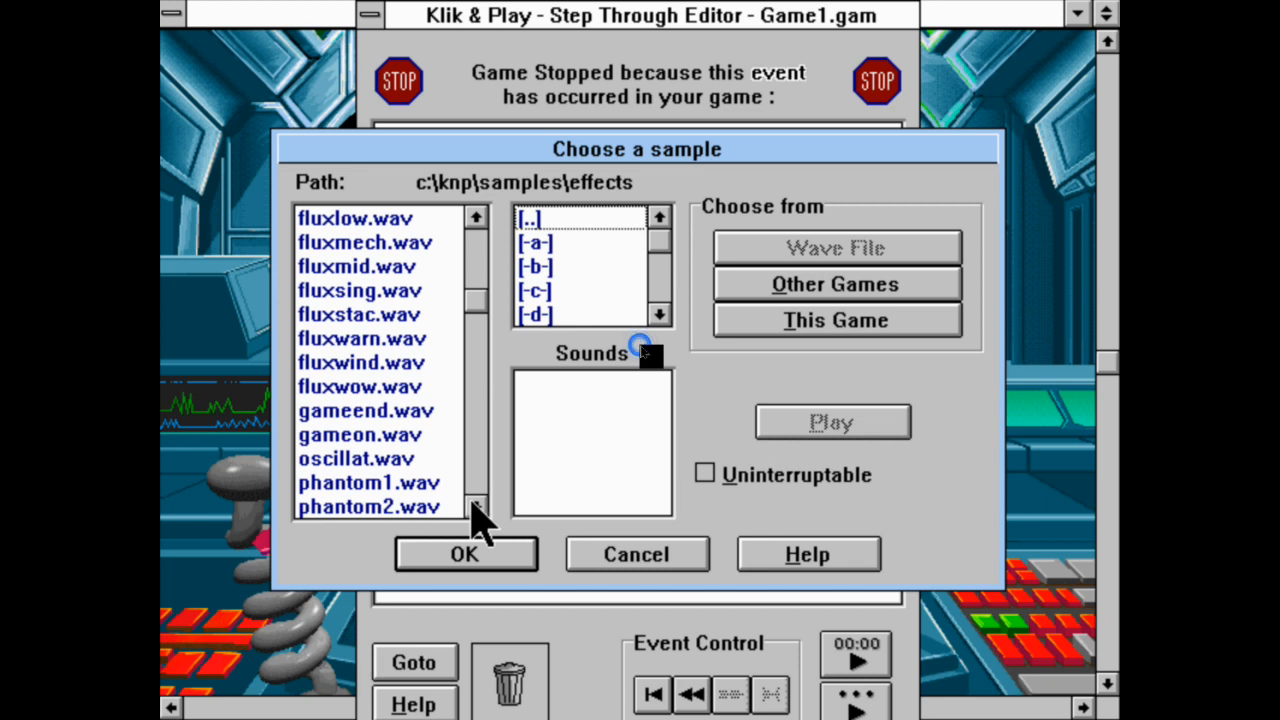
left_click(425, 411)
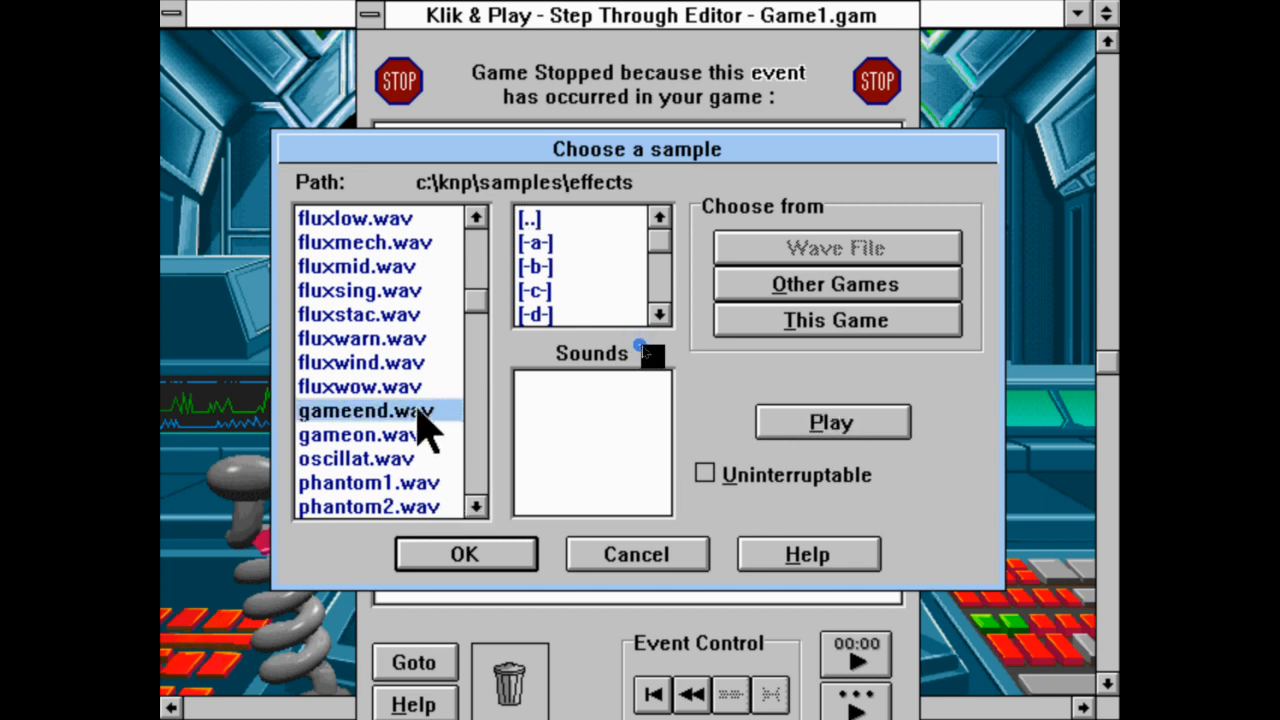
left_click(827, 426)
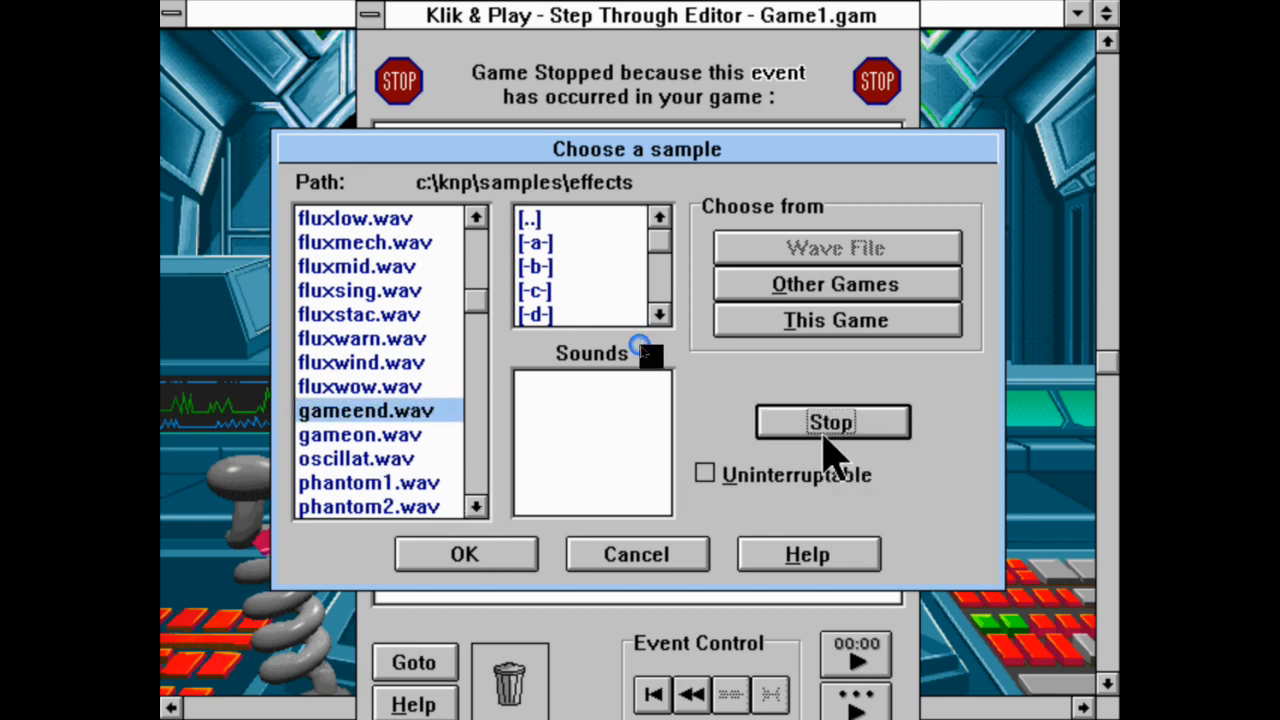
left_click(393, 438)
left_click(827, 428)
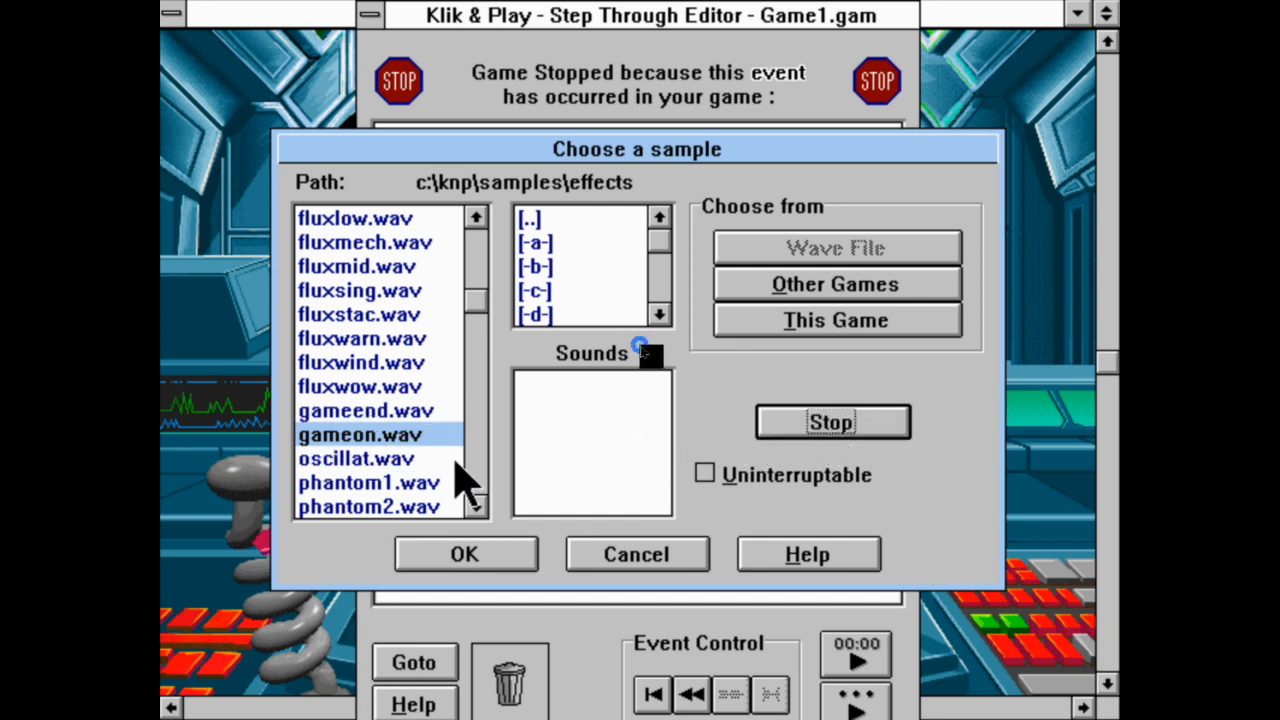
left_click(391, 467)
left_click(830, 432)
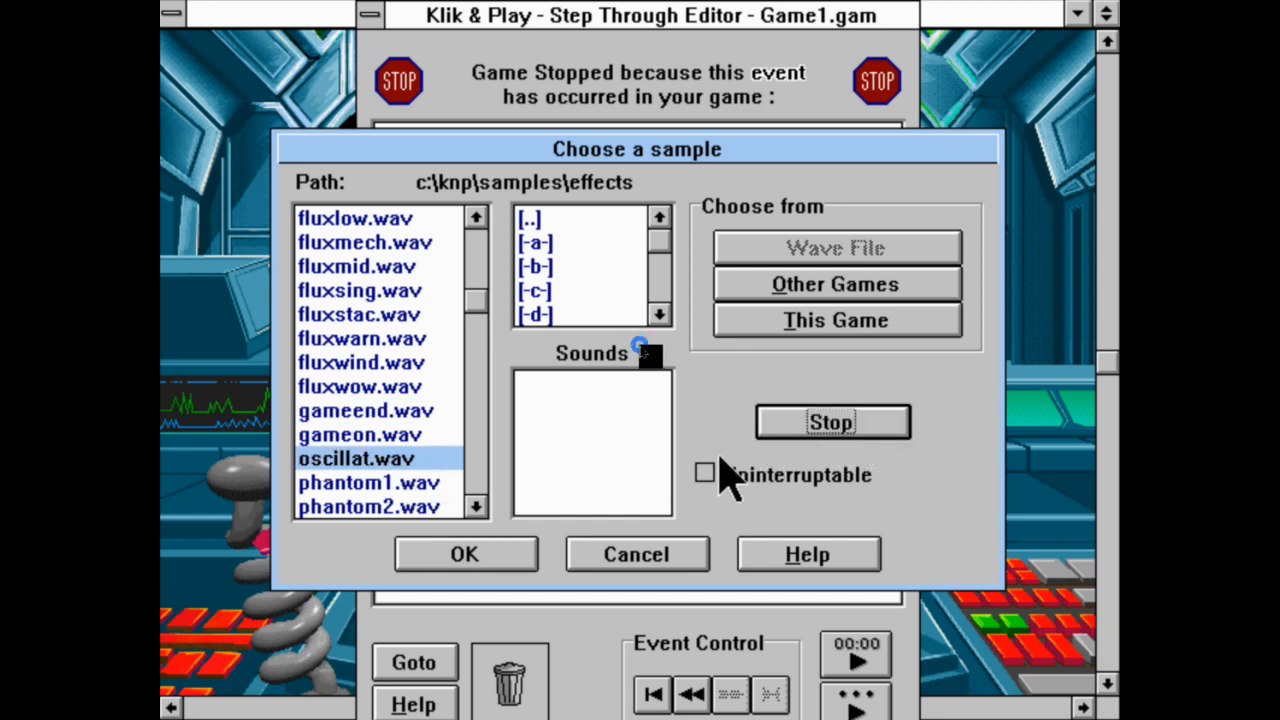
Listen to the pop2.wav effect sample.
left_click(476, 506)
left_click(476, 506)
left_click(476, 506)
left_click(476, 506)
left_click(476, 506)
left_click(476, 506)
left_click(476, 506)
left_click(476, 506)
left_click(476, 506)
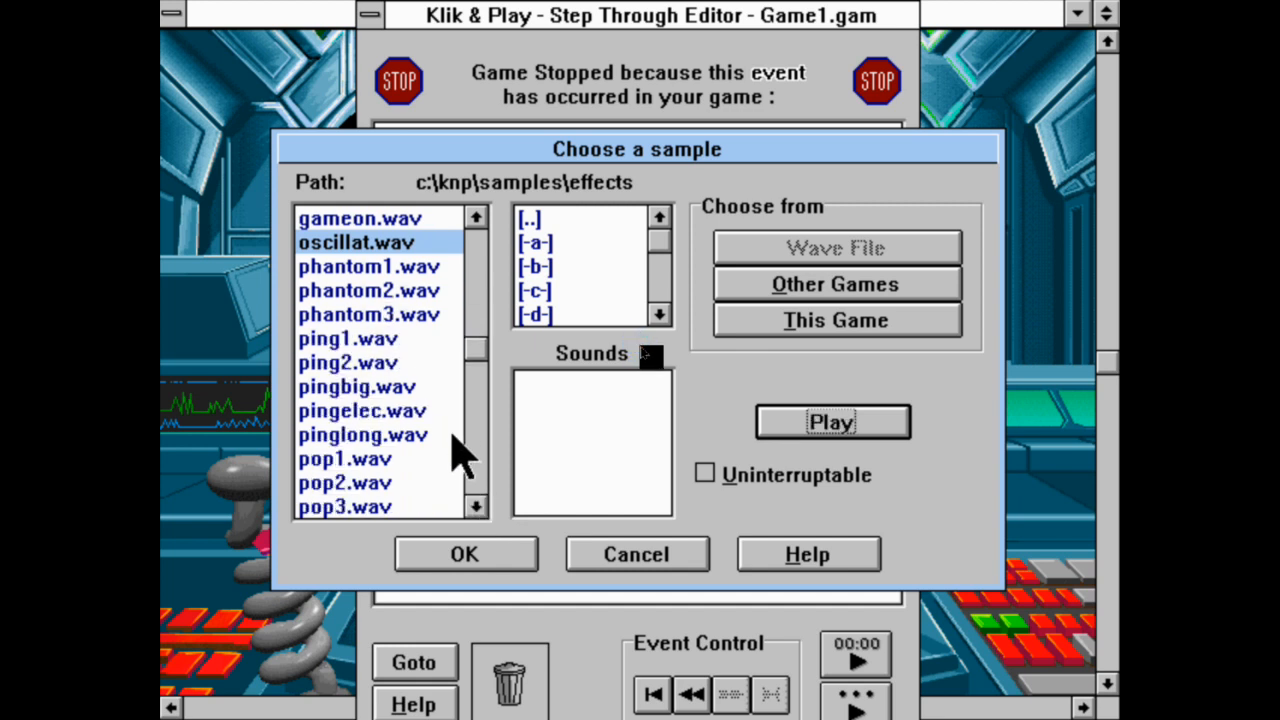
left_click(447, 485)
left_click(766, 425)
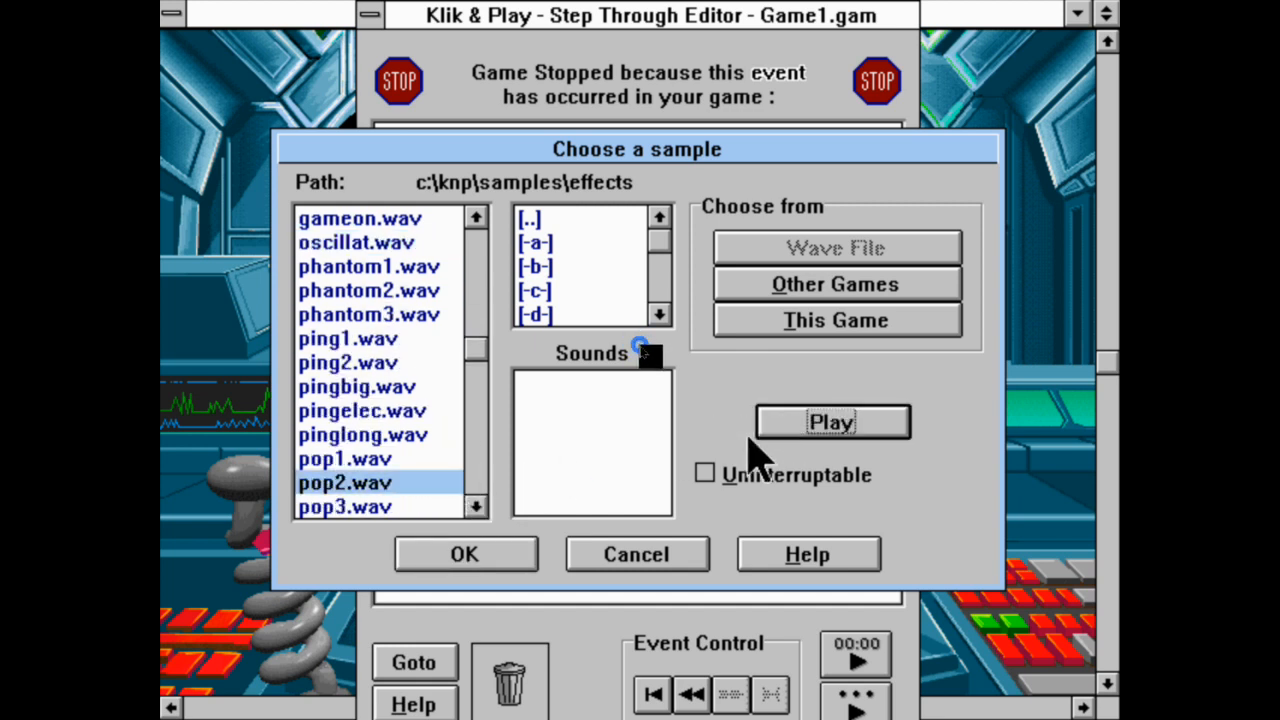
Select pop5.wav, switch to powerdwn.wav and listen to that sample.
left_click(484, 512)
left_click(484, 512)
left_click(484, 512)
left_click(484, 512)
left_click(484, 512)
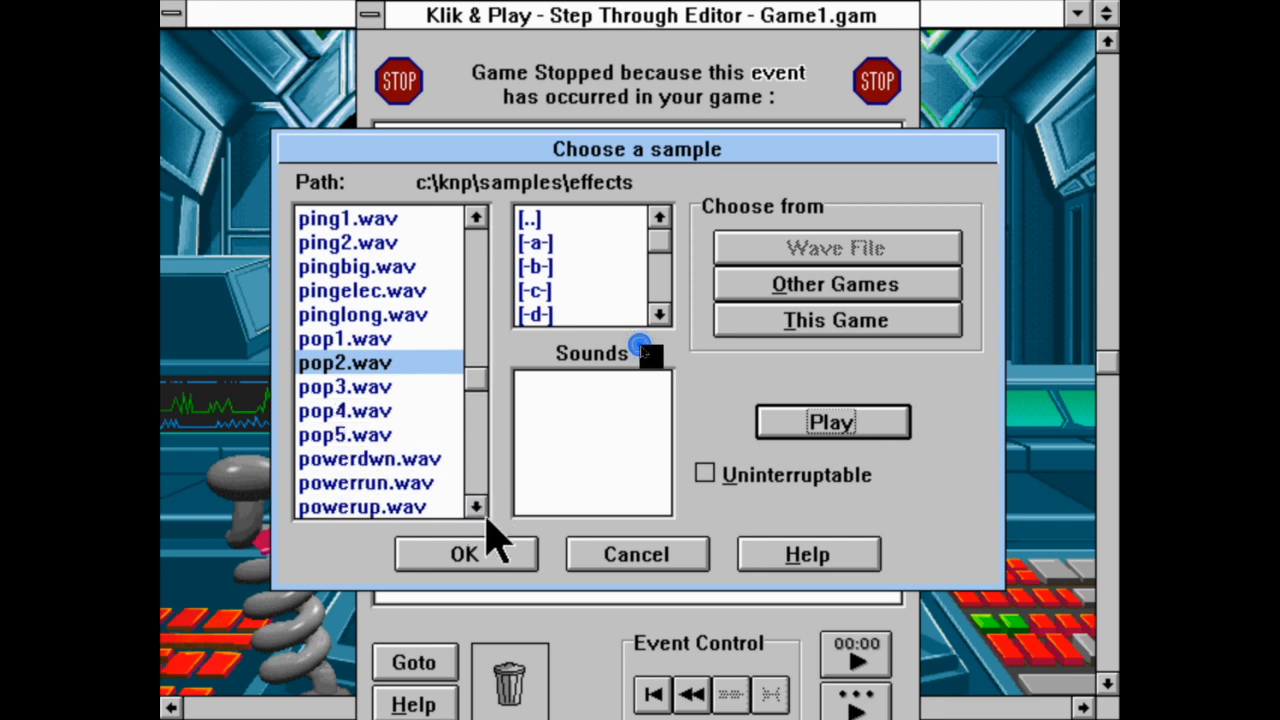
left_click(364, 436)
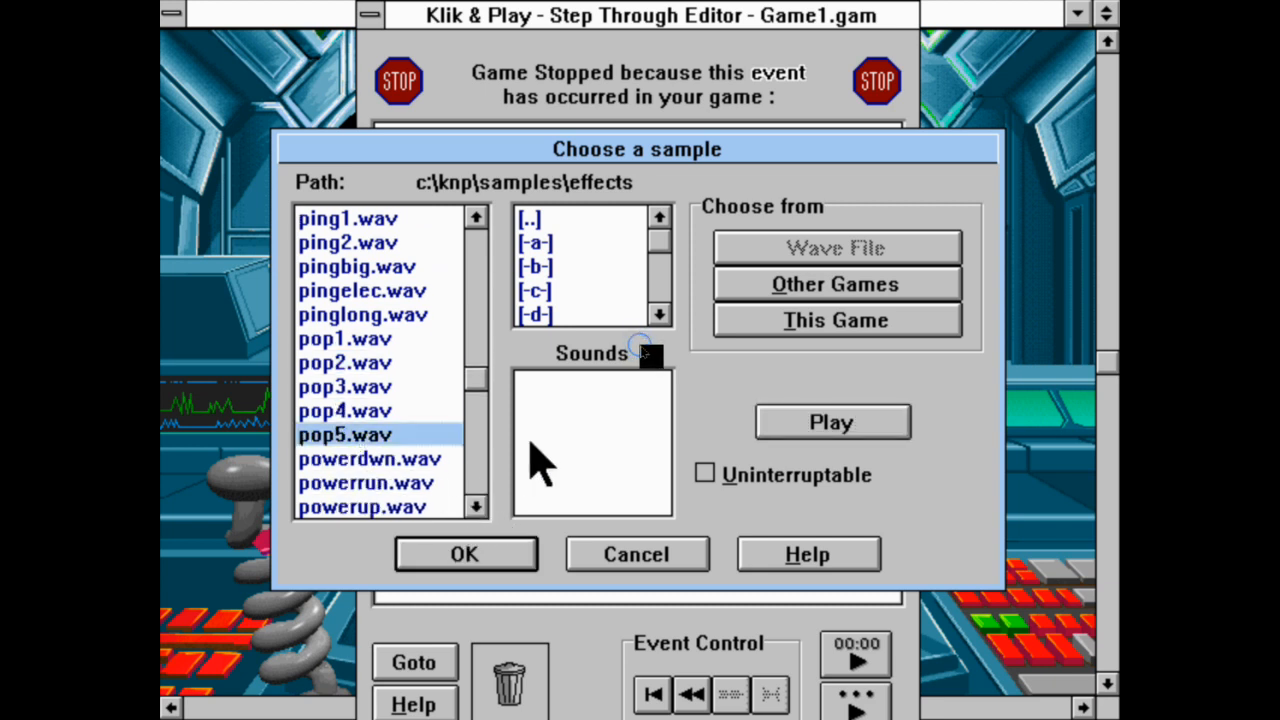
left_click(455, 462)
left_click(790, 428)
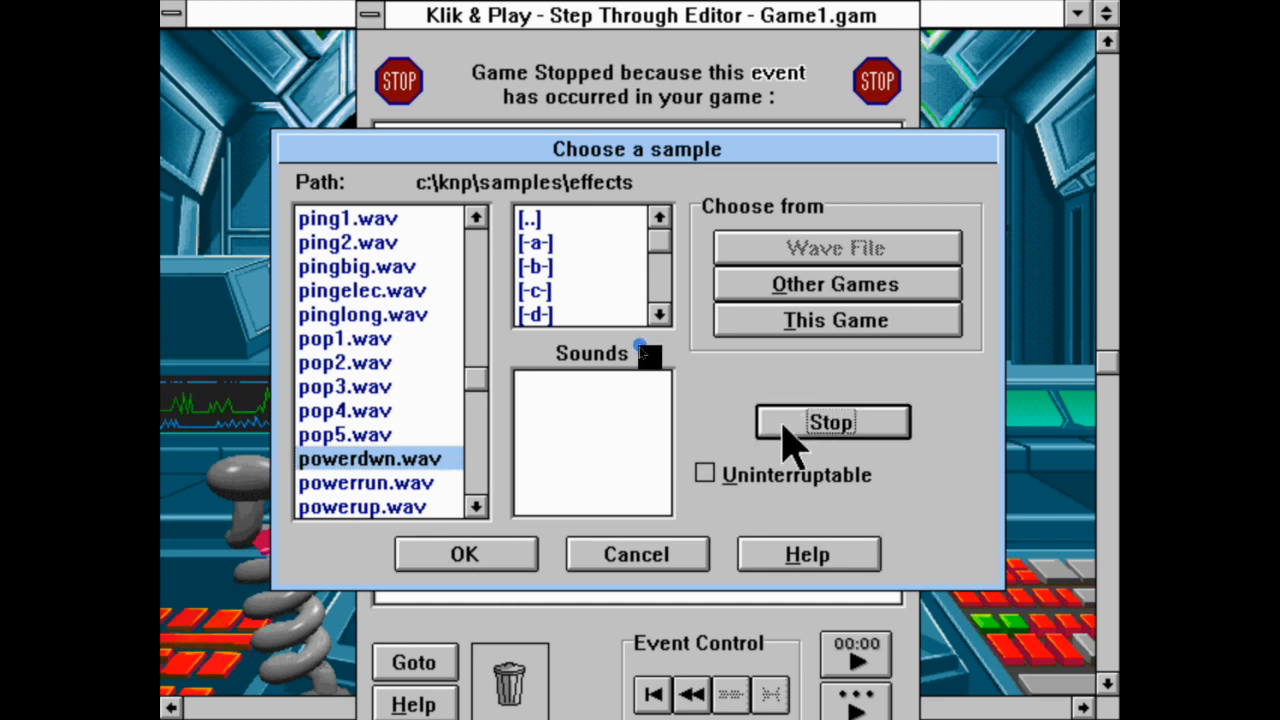
Look through the remaining samples of the effects folder, down to twangrvb.wav.
left_click(478, 507)
left_click(477, 508)
left_click(477, 508)
left_click(477, 508)
left_click(477, 508)
left_click(477, 508)
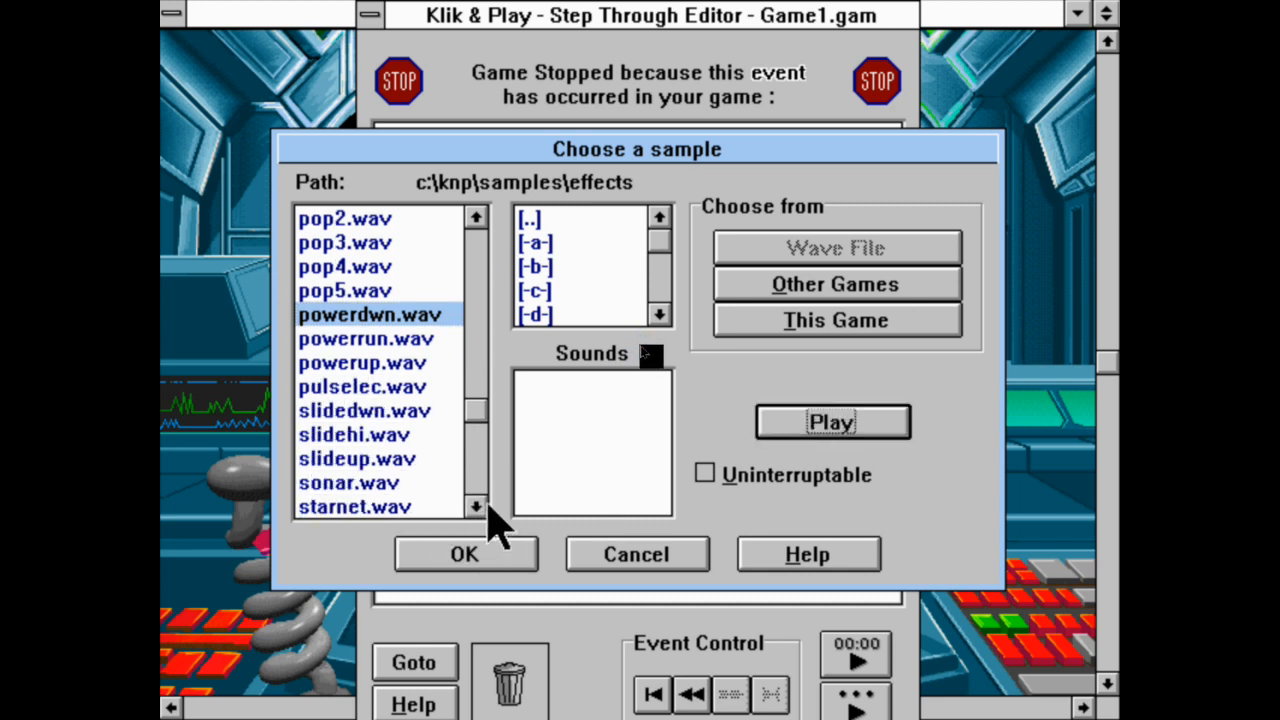
left_click(477, 508)
left_click(477, 508)
left_click(477, 508)
left_click(477, 508)
left_click(477, 508)
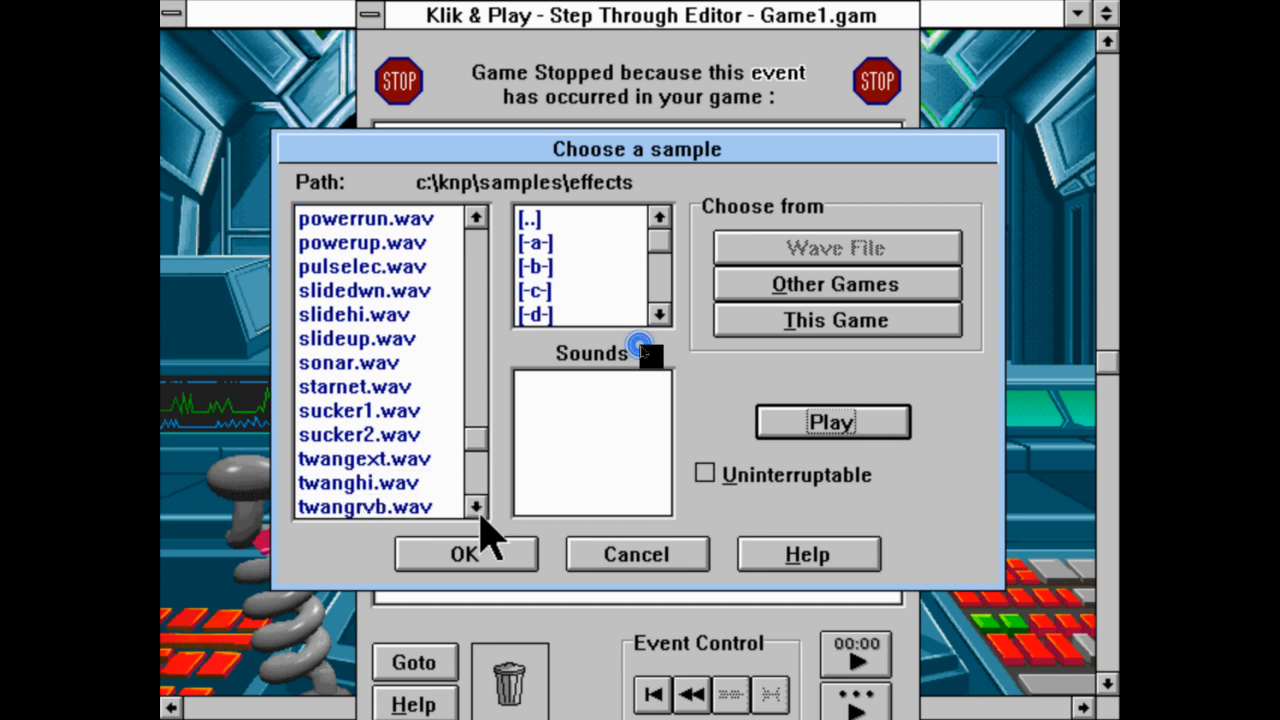
Switch from the effects folder to the c:\knp\samples\impacts folder.
double_click(584, 218)
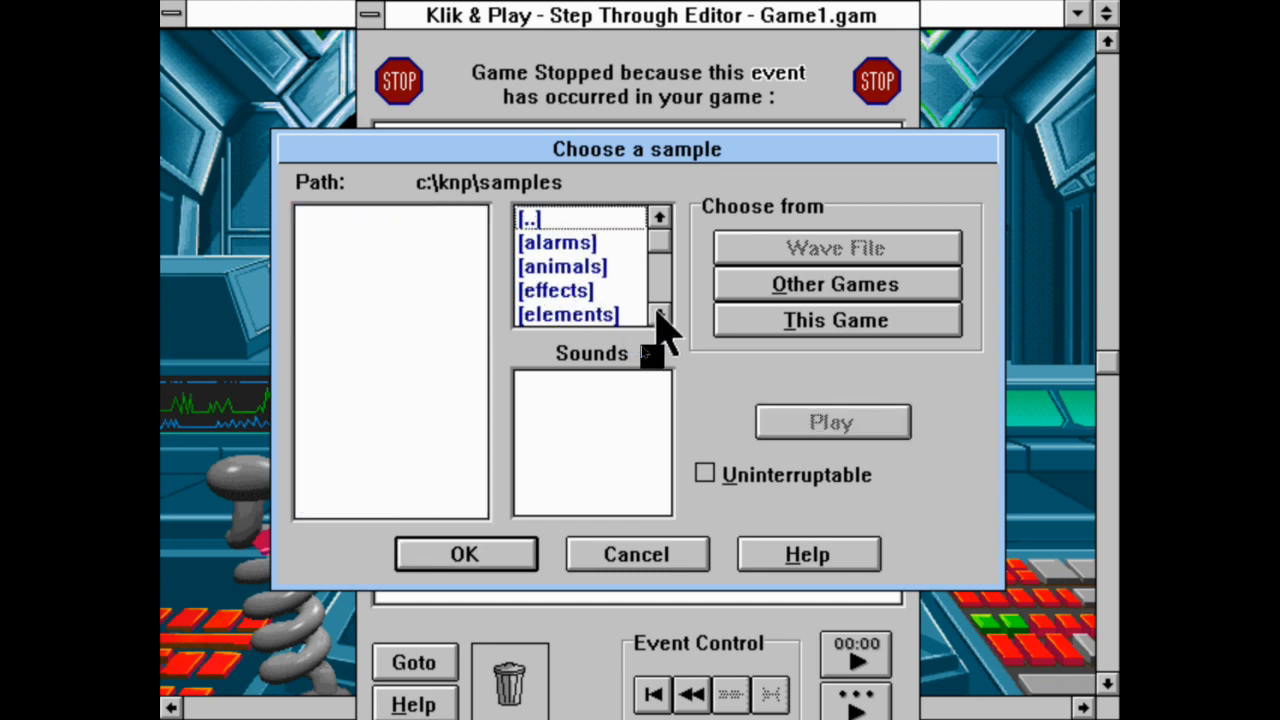
left_click(659, 316)
left_click(659, 316)
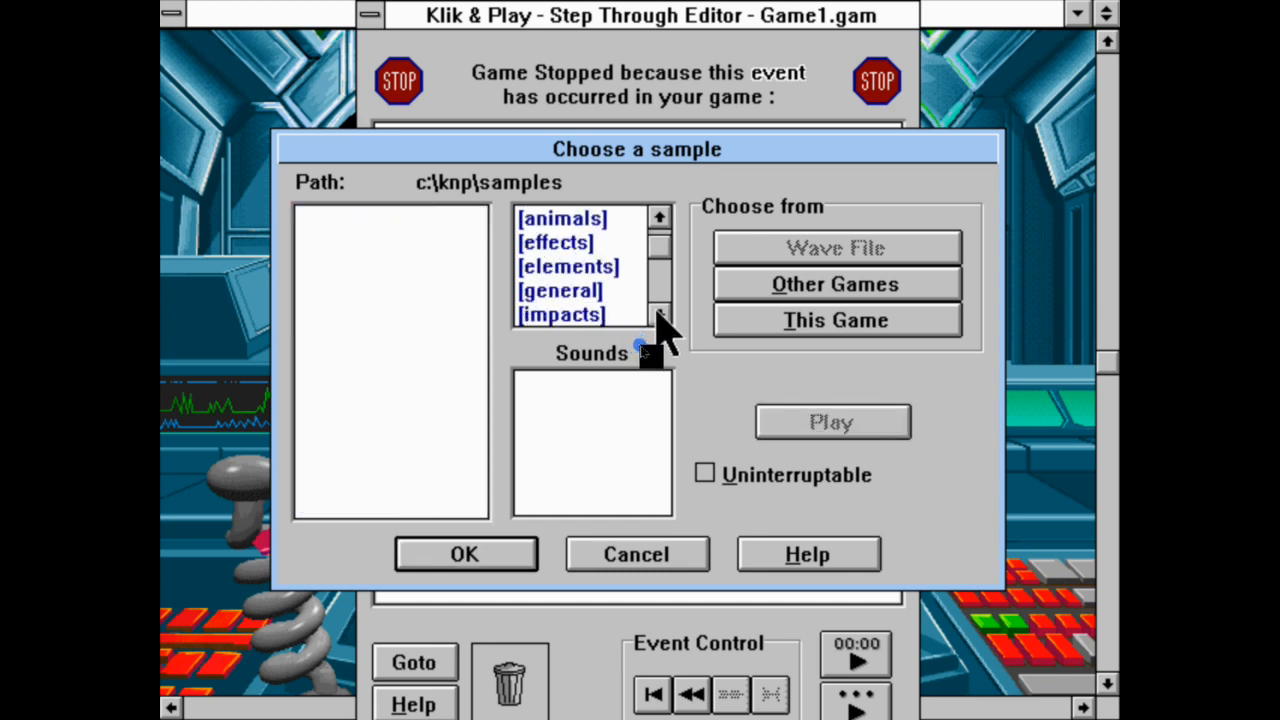
double_click(592, 316)
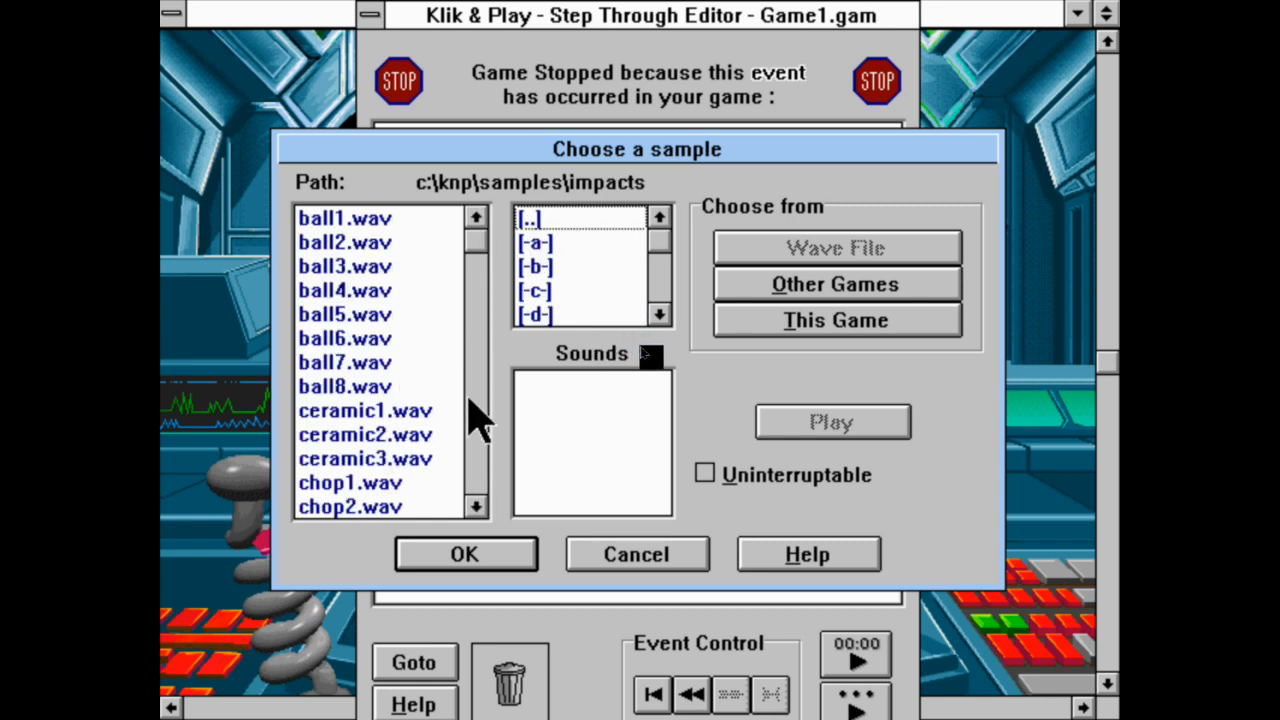
Select crush.wav in the impacts folder, switch to crunch.wav and listen to that sample.
left_click_drag(476, 508, 476, 508)
left_click(383, 481)
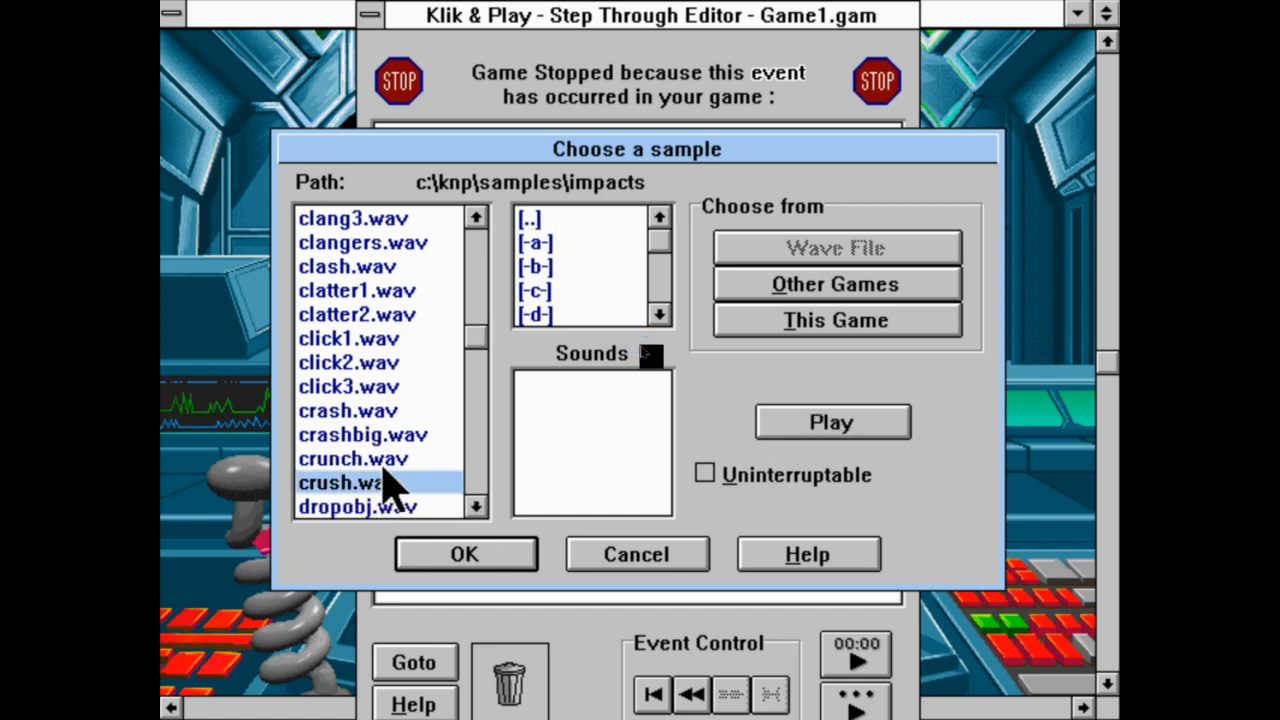
left_click(389, 459)
left_click(812, 428)
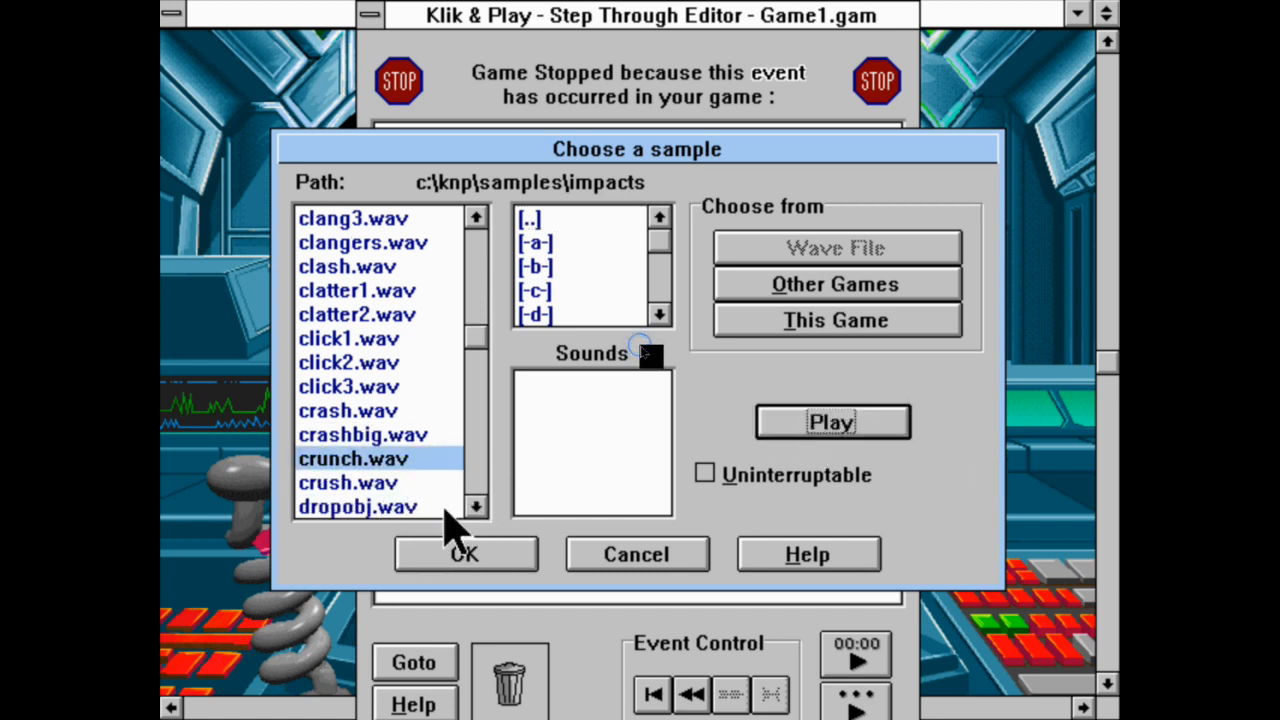
Listen to the impact1.wav and impact2.wav samples.
left_click_drag(476, 517, 476, 518)
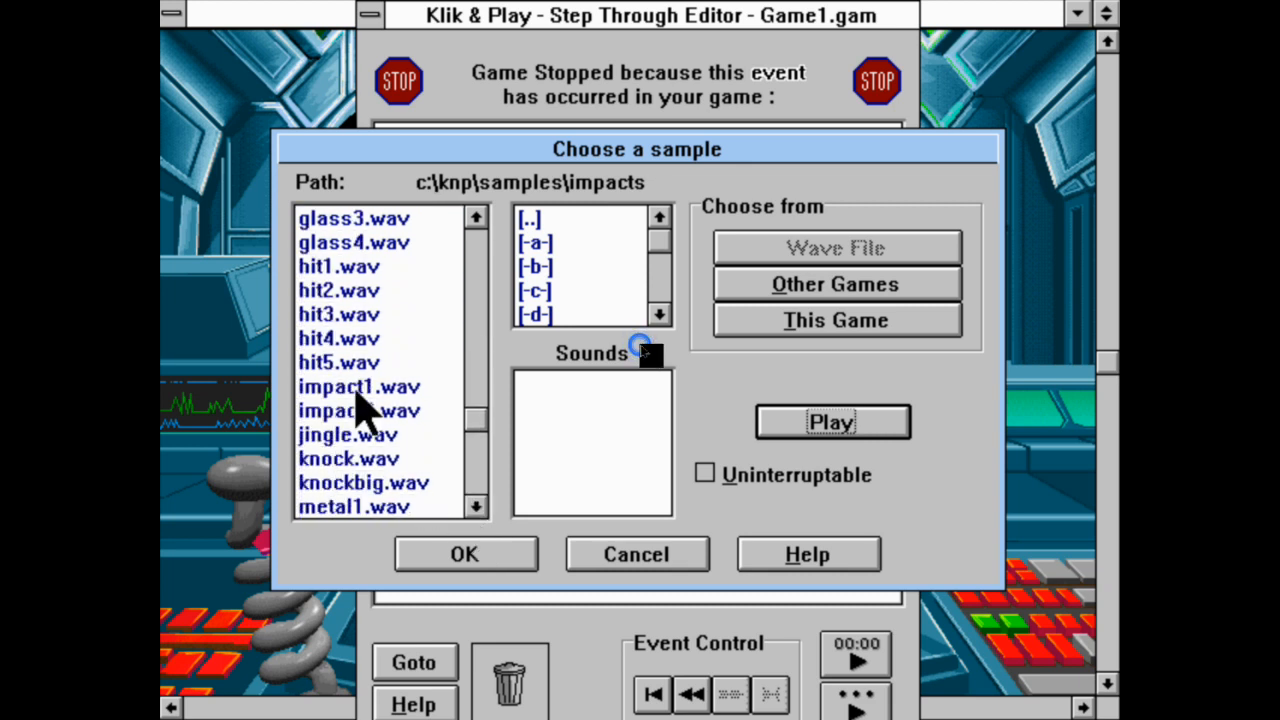
left_click(420, 388)
left_click(852, 422)
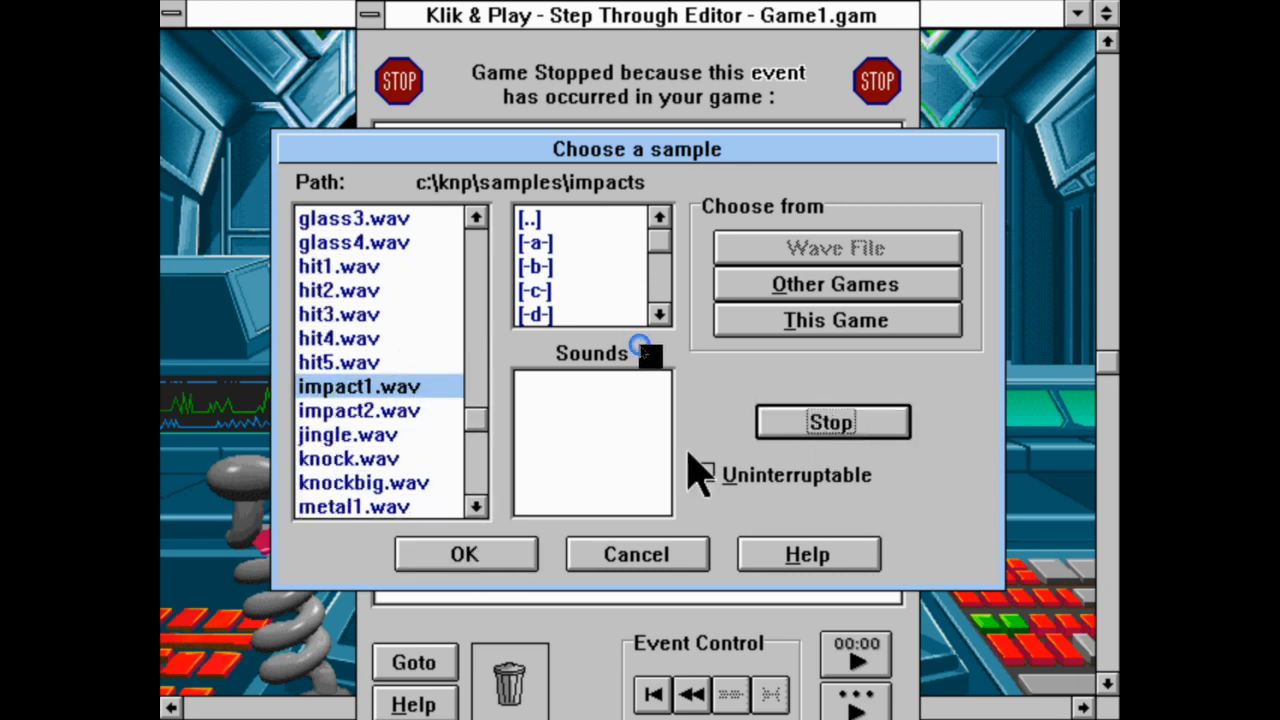
left_click(445, 408)
left_click(815, 432)
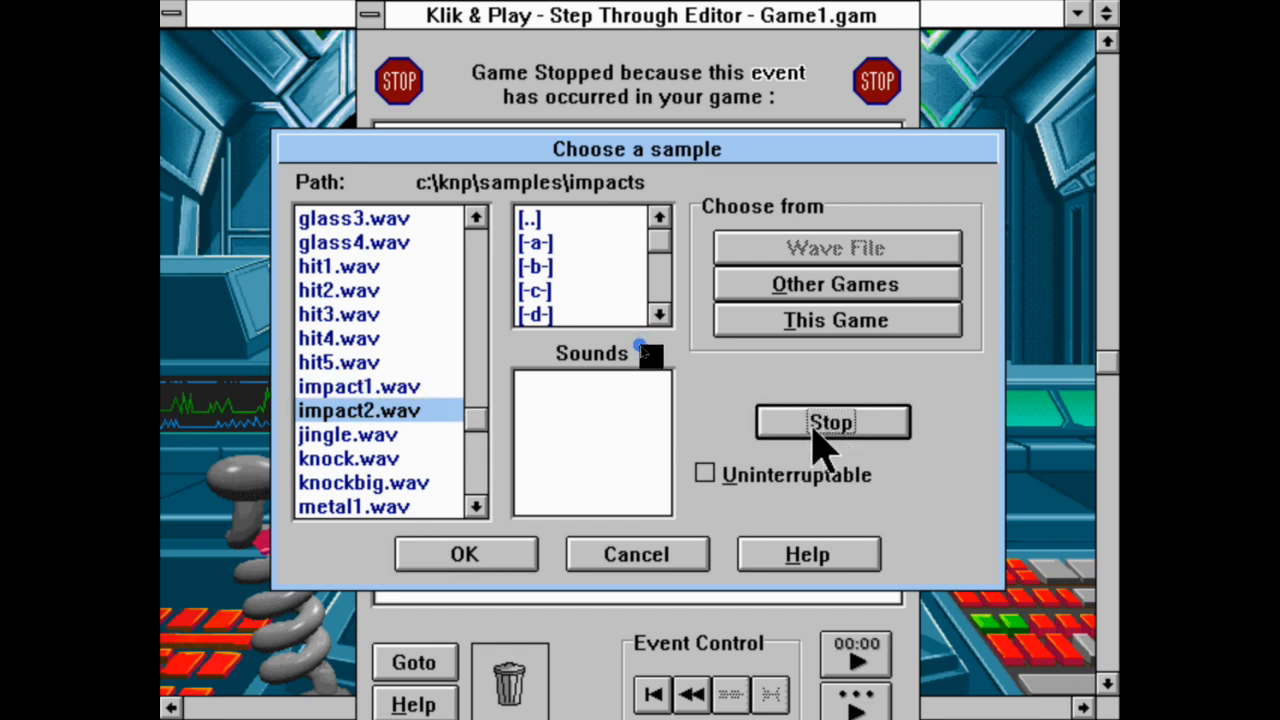
Listen to the slap.wav and metal1.wav impact samples.
scroll(477, 507, "down", 9)
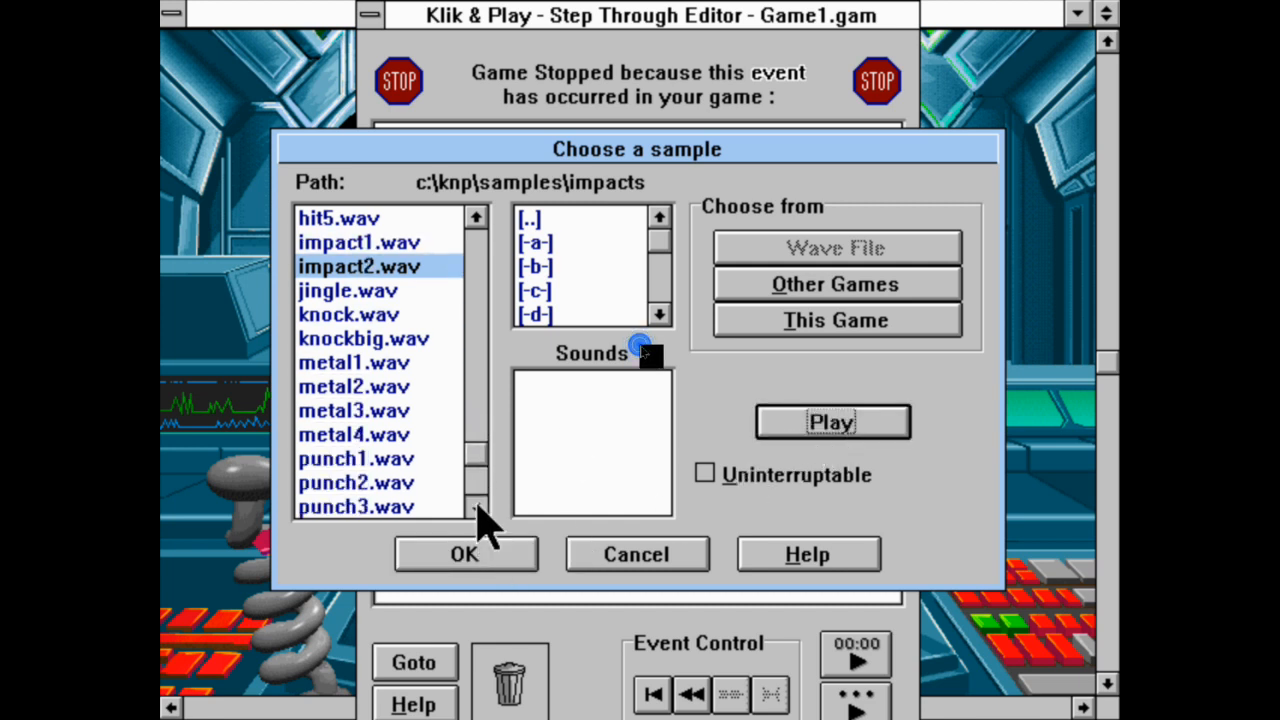
left_click(388, 462)
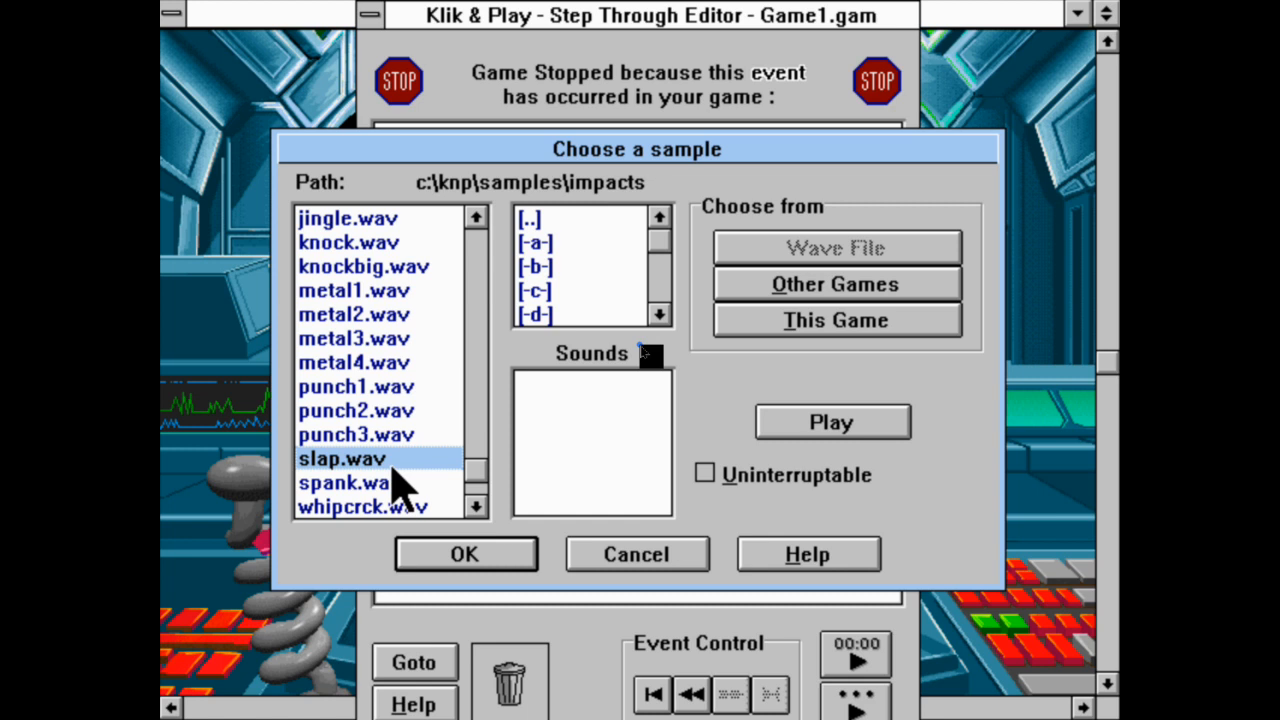
left_click(794, 428)
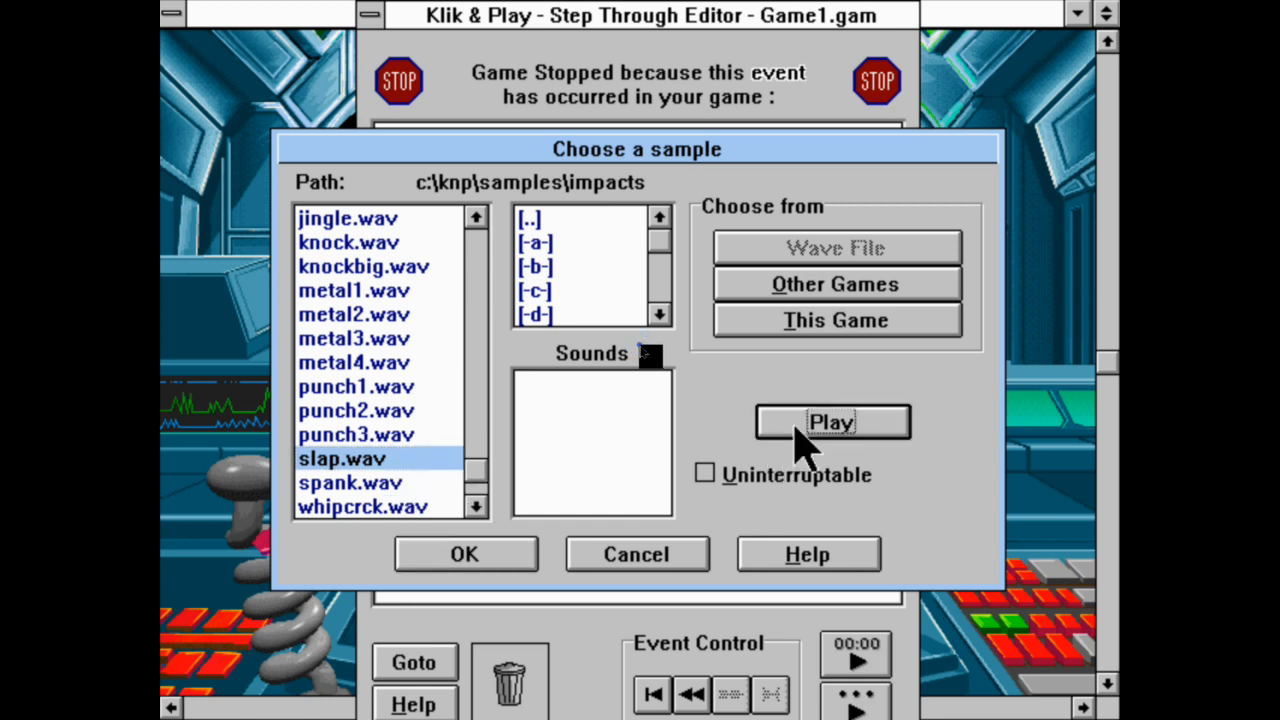
left_click(416, 292)
left_click(838, 422)
Listen to the punch1.wav and whiplash.wav impact samples.
left_click(408, 386)
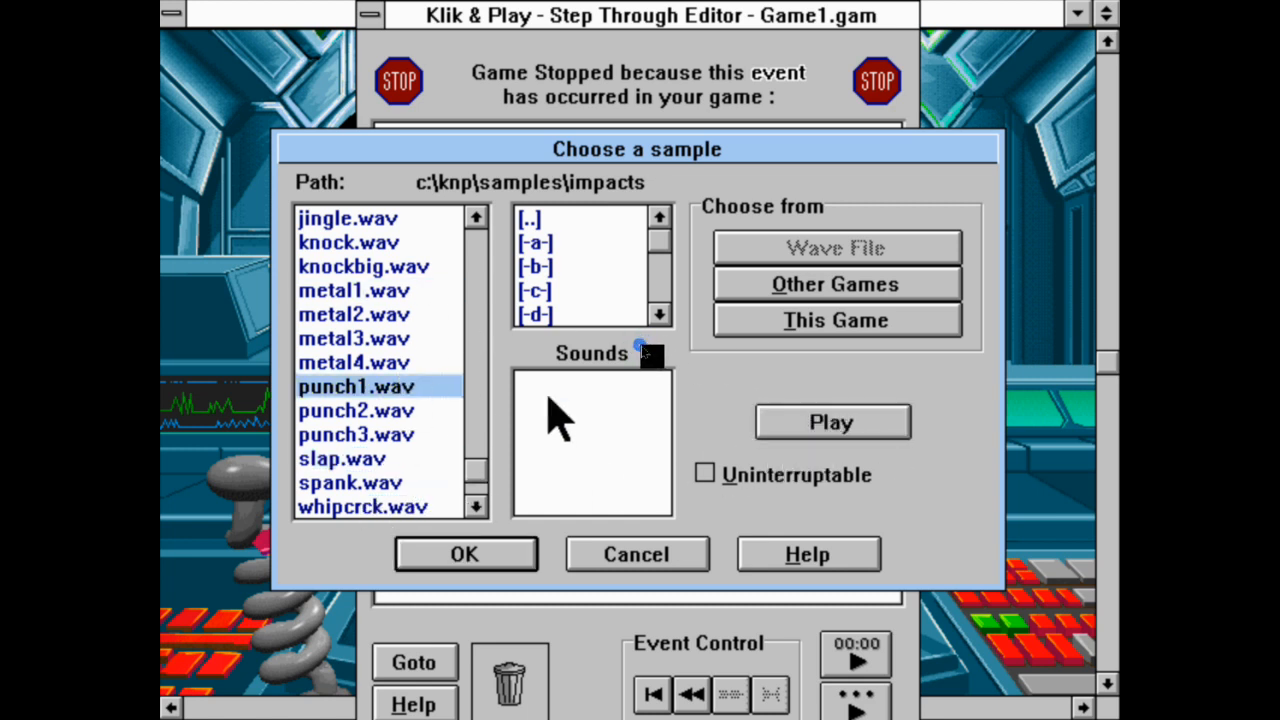
left_click(876, 424)
left_click(432, 412)
left_click_drag(419, 503, 448, 496)
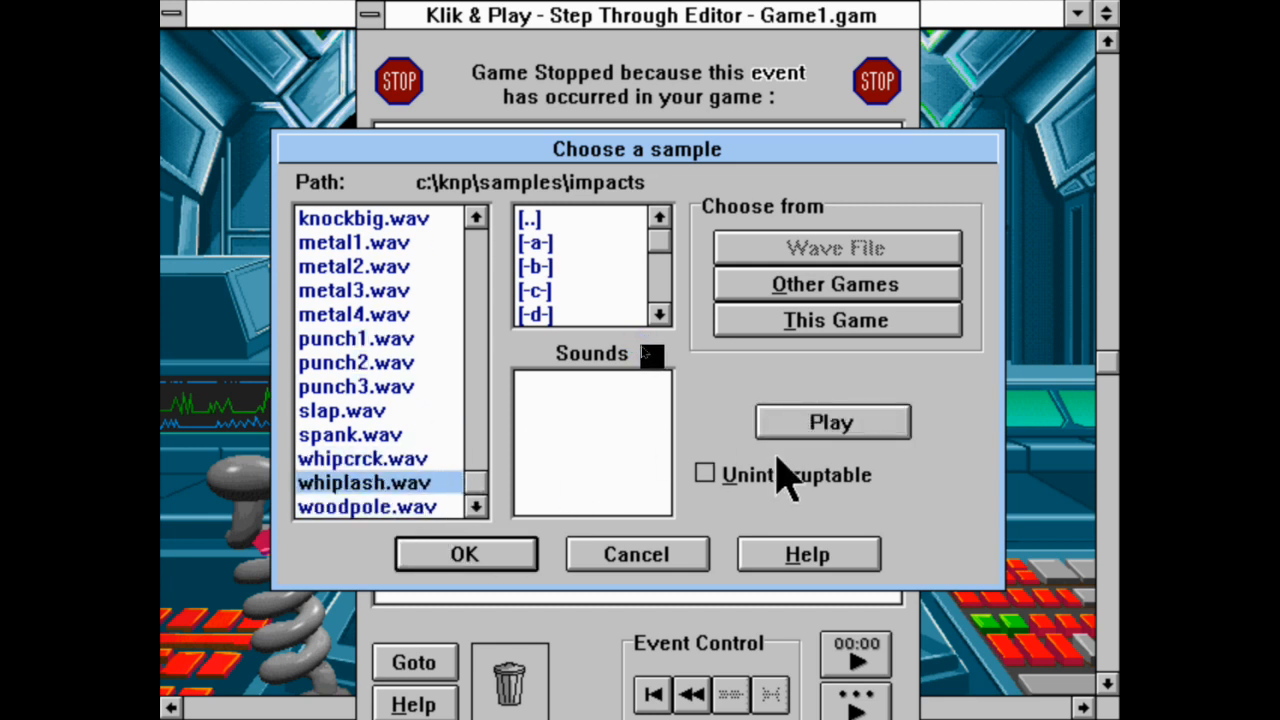
left_click(829, 425)
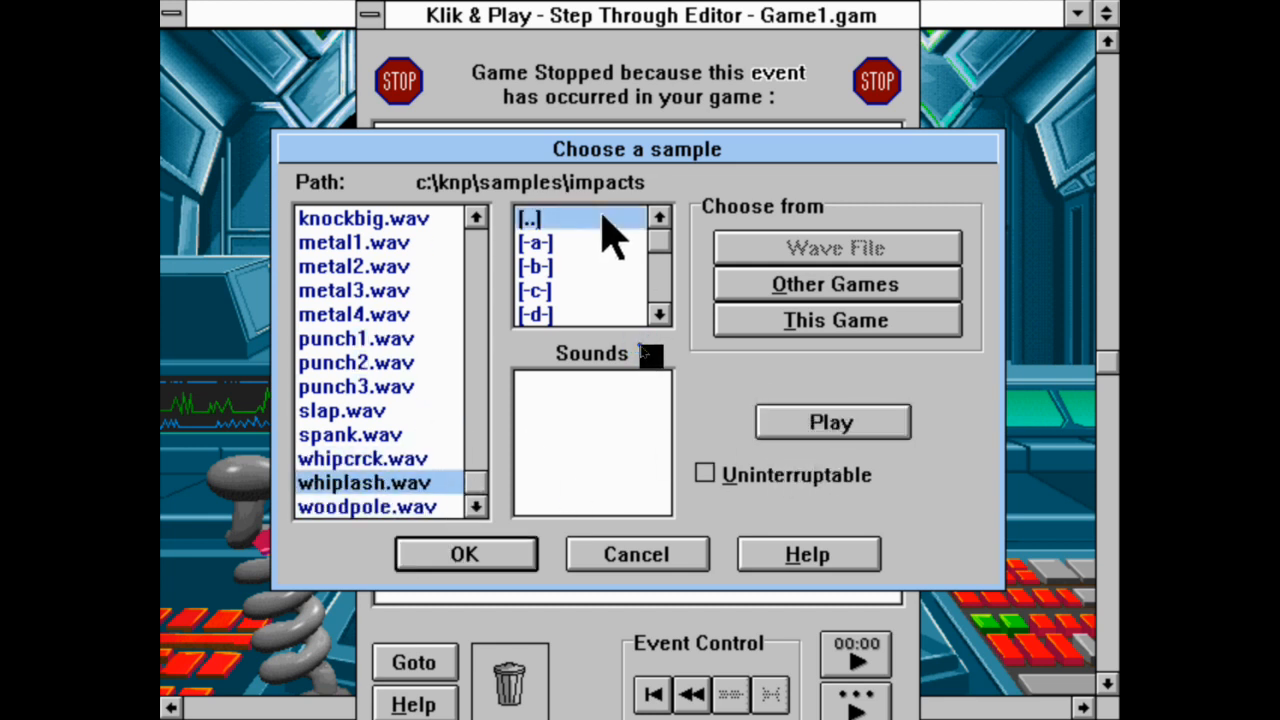
Return to the c:\knp\samples folder and examine which sample categories it offers.
double_click(603, 219)
left_click(659, 317)
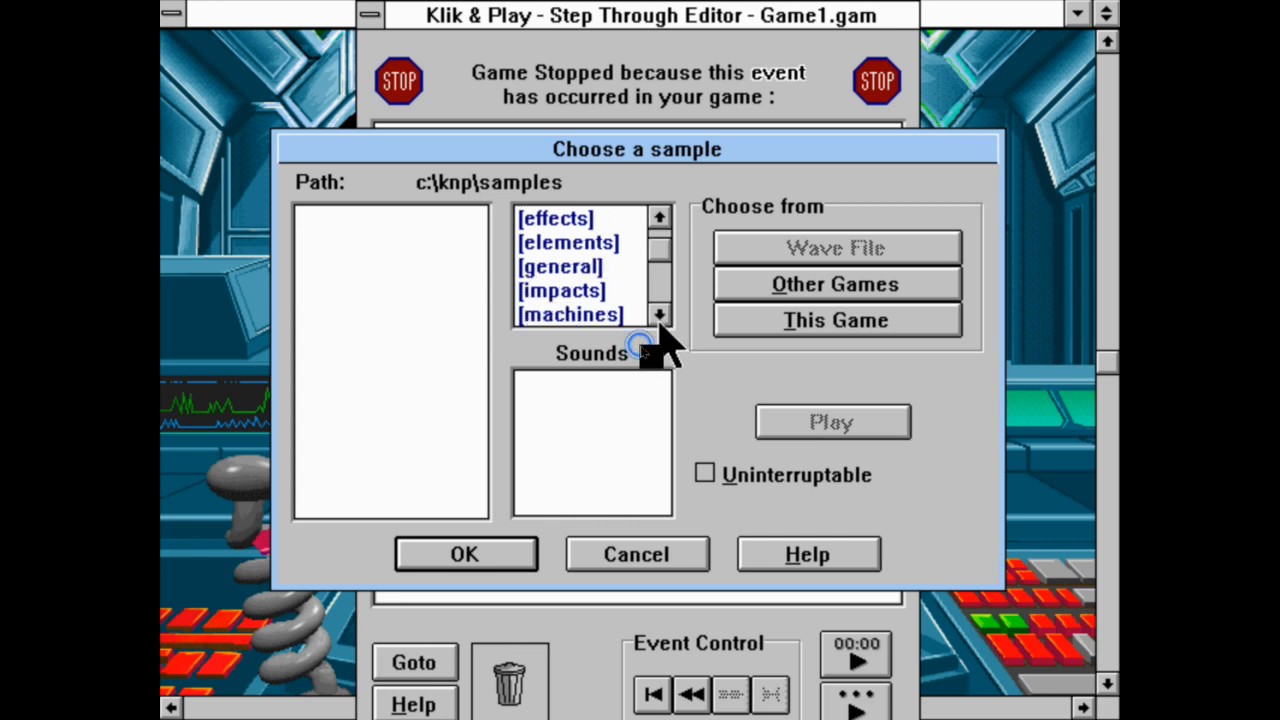
left_click(659, 317)
left_click(659, 317)
left_click(659, 317)
left_click(659, 317)
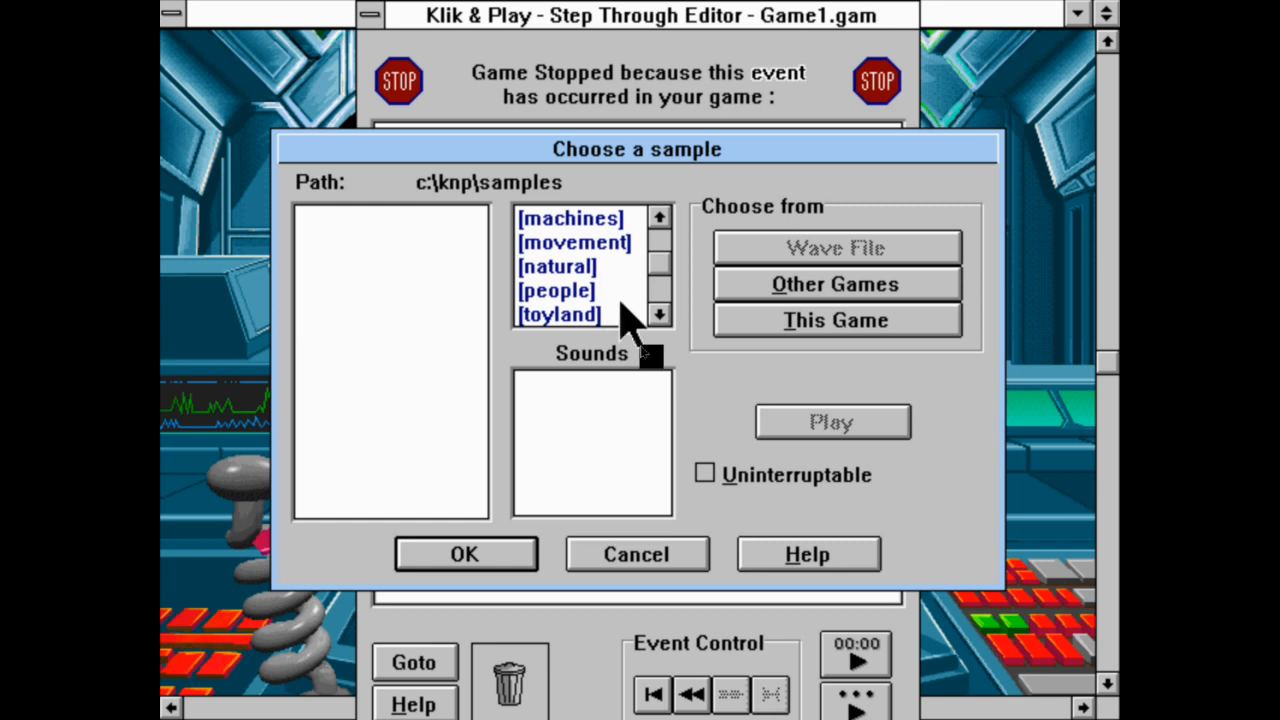
left_click(659, 317)
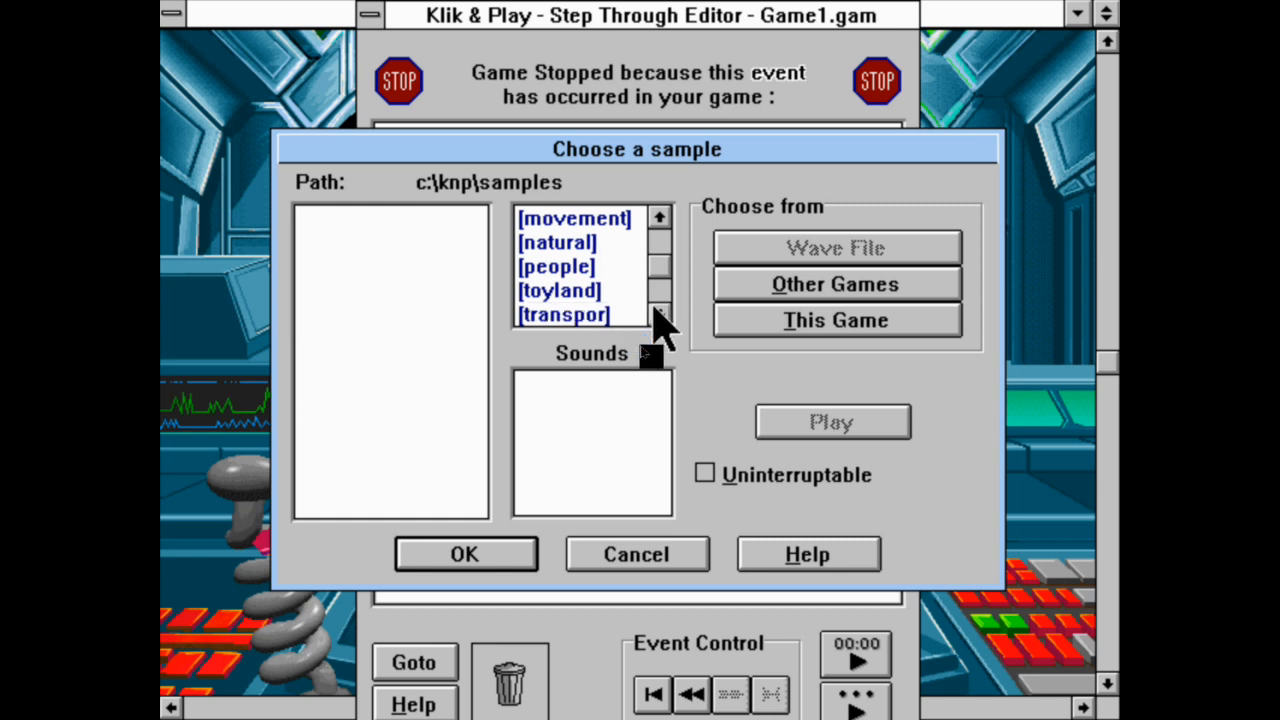
left_click(659, 317)
left_click(659, 317)
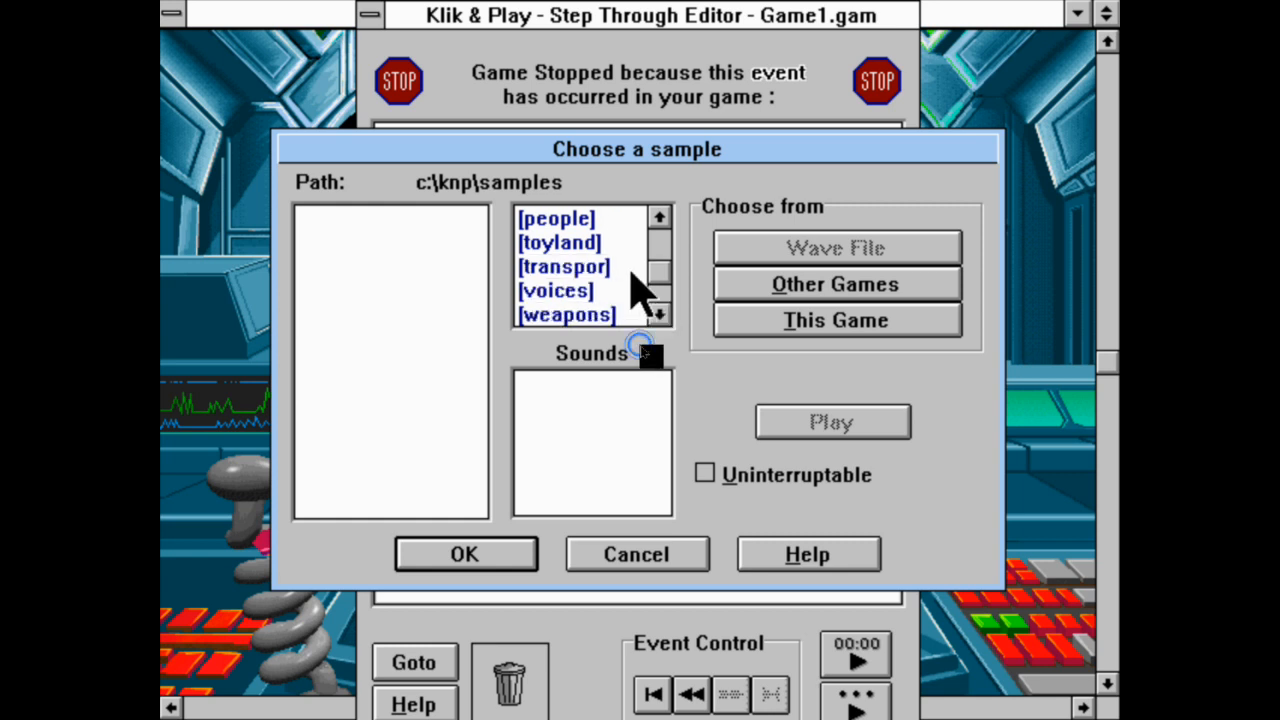
left_click(659, 316)
left_click(659, 218)
left_click(659, 218)
left_click(659, 218)
left_click(659, 218)
left_click(659, 218)
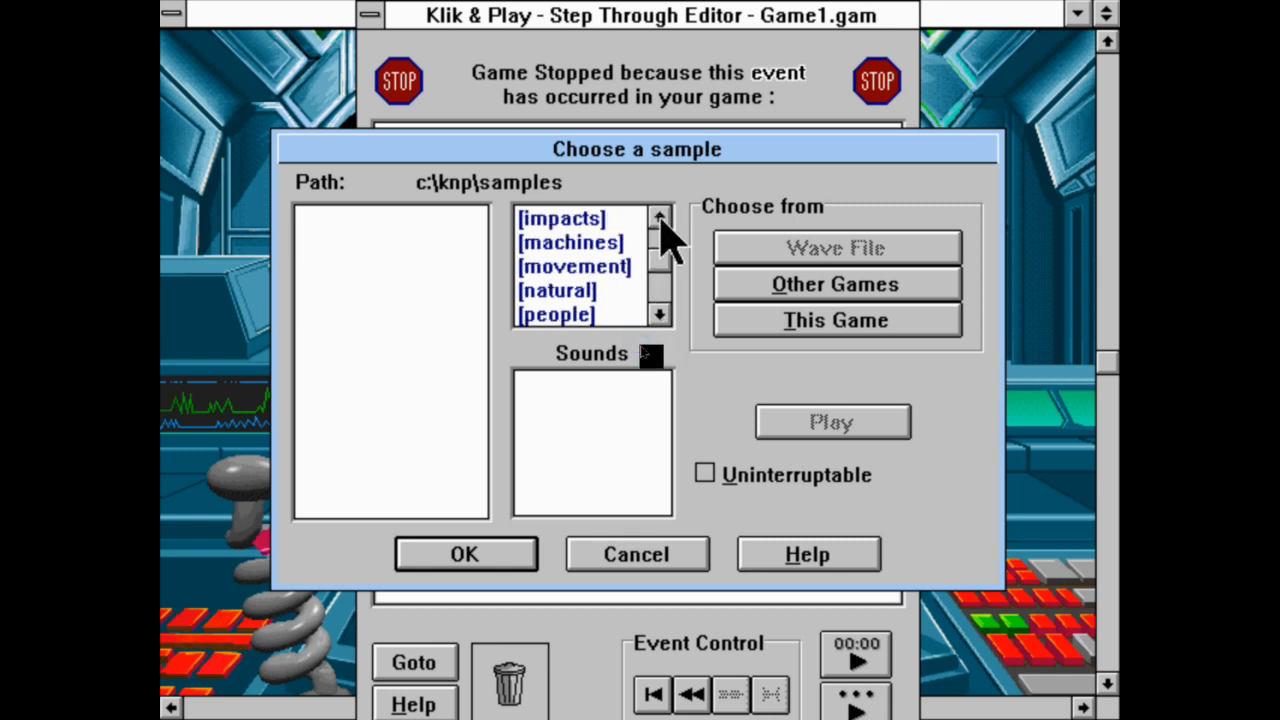
left_click(659, 218)
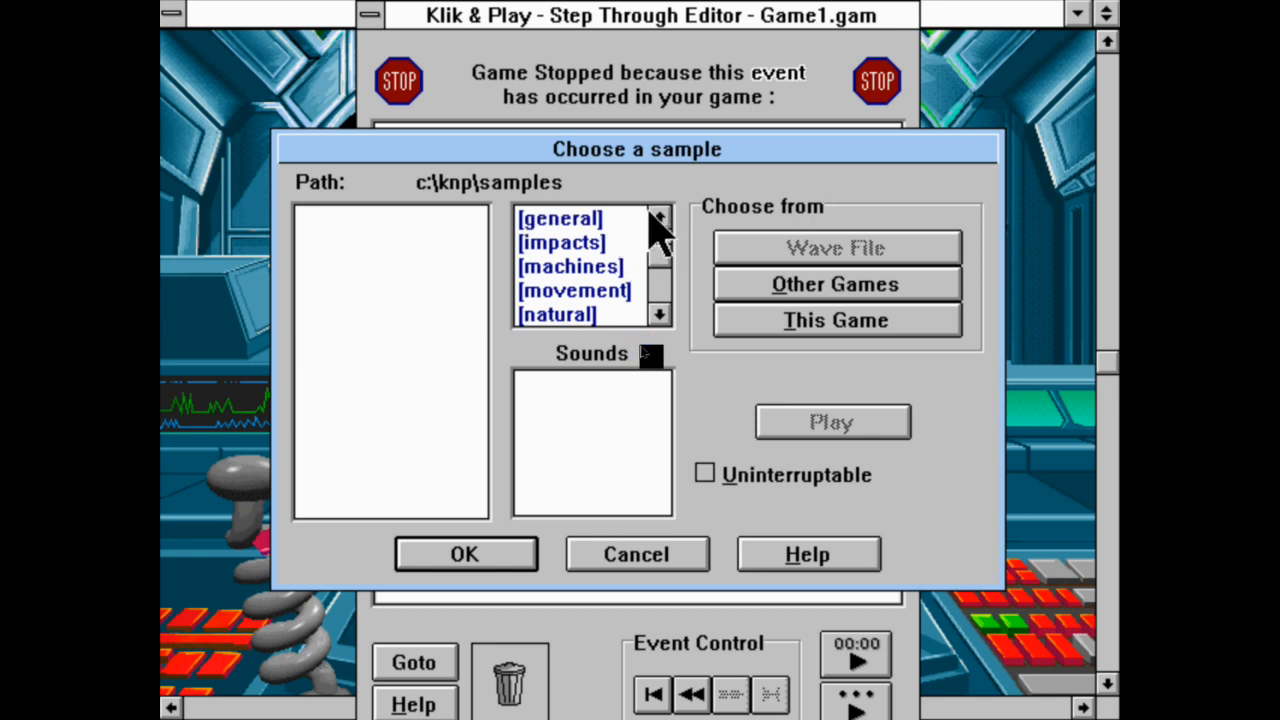
left_click(658, 219)
left_click(658, 219)
left_click(658, 219)
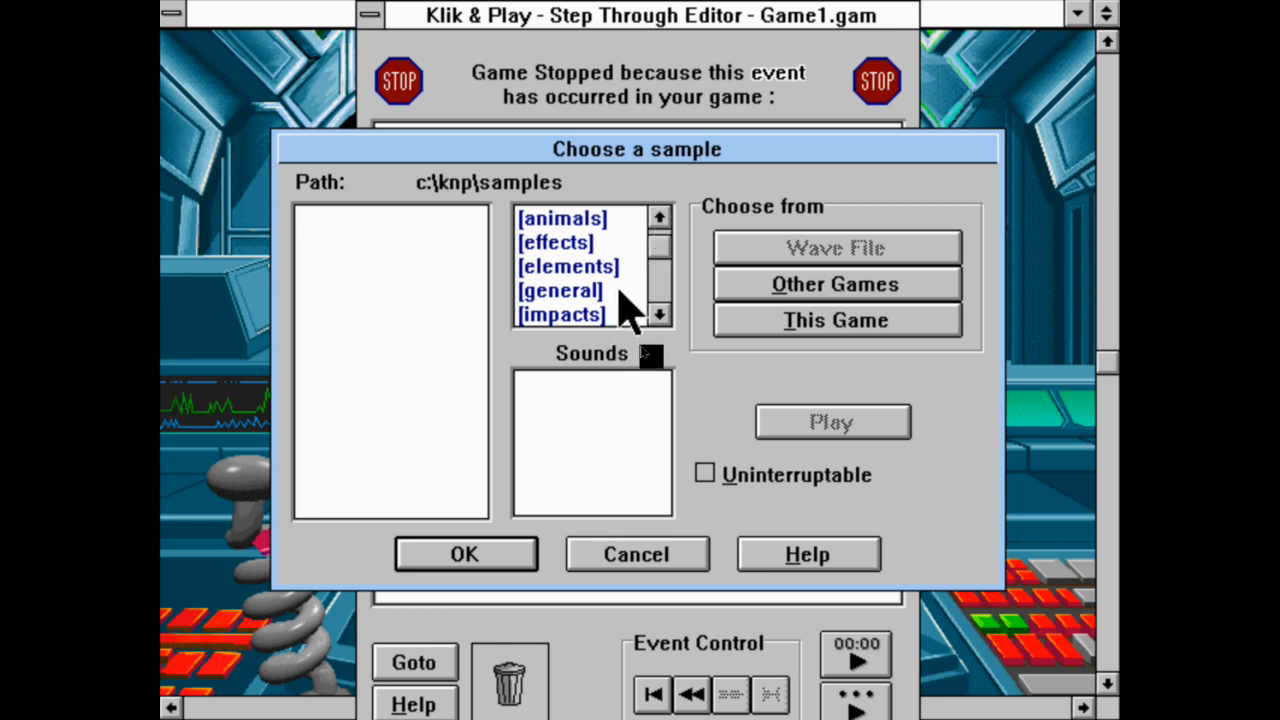
Open the c:\knp\samples\general folder and listen to the boing.wav and carhorn.wav samples.
double_click(618, 292)
left_click(437, 462)
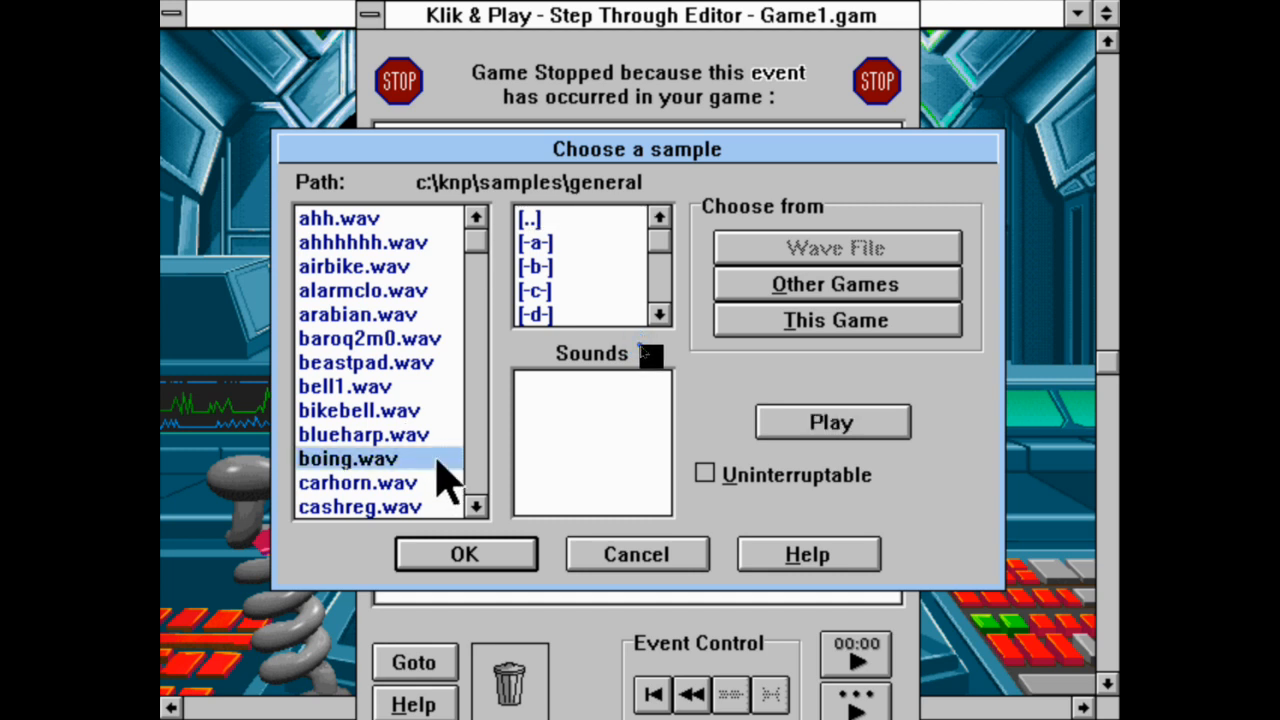
left_click(820, 432)
left_click(393, 482)
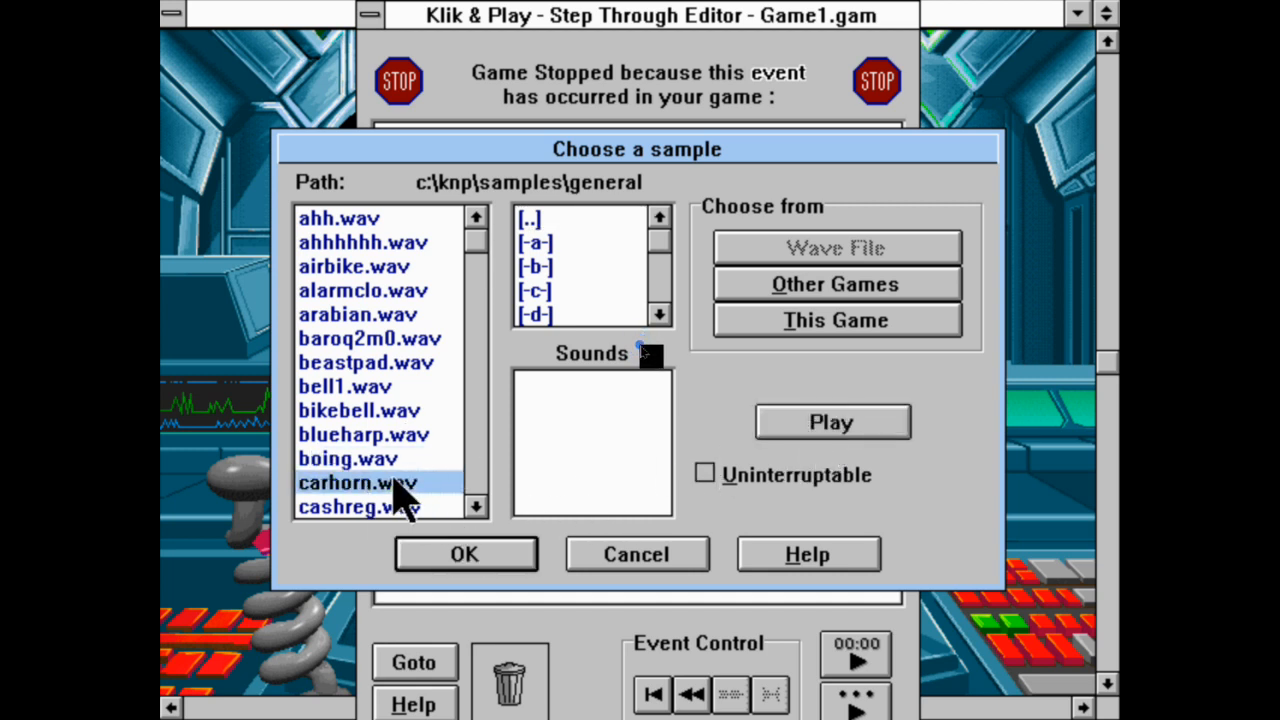
left_click(782, 440)
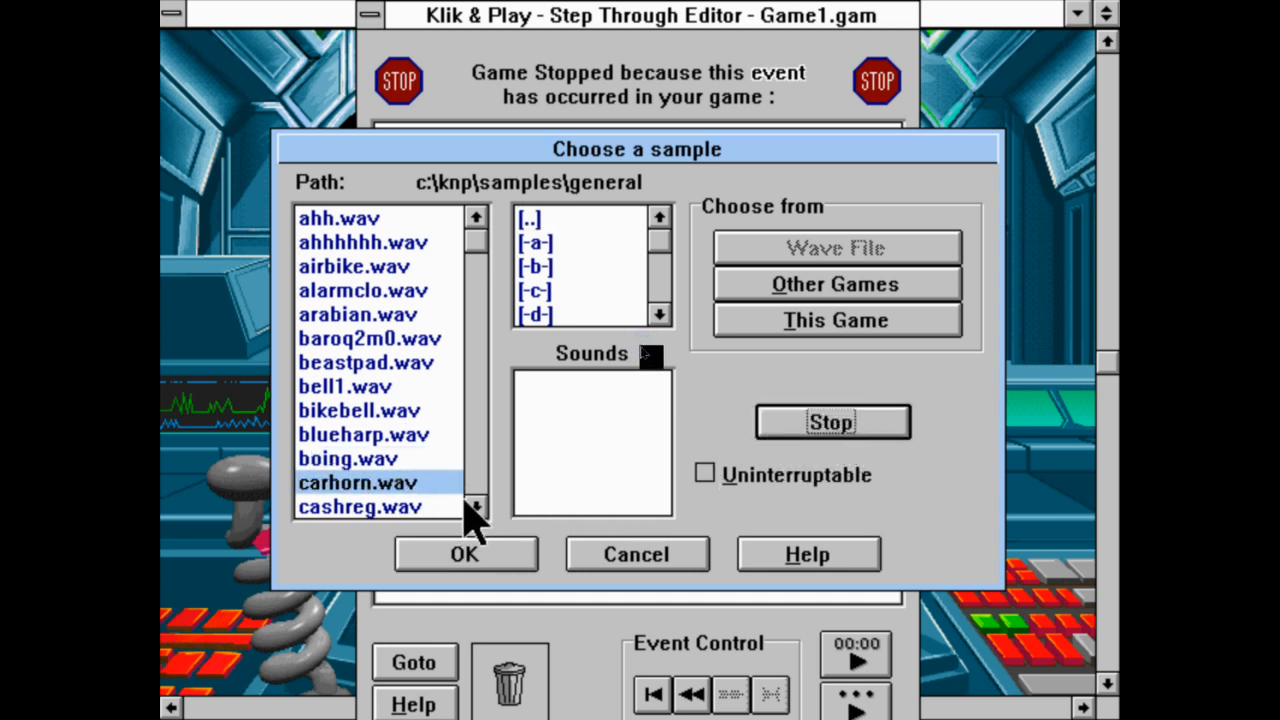
Listen to the cashreg.wav and click.wav samples in the general folder.
double_click(471, 503)
left_click(390, 462)
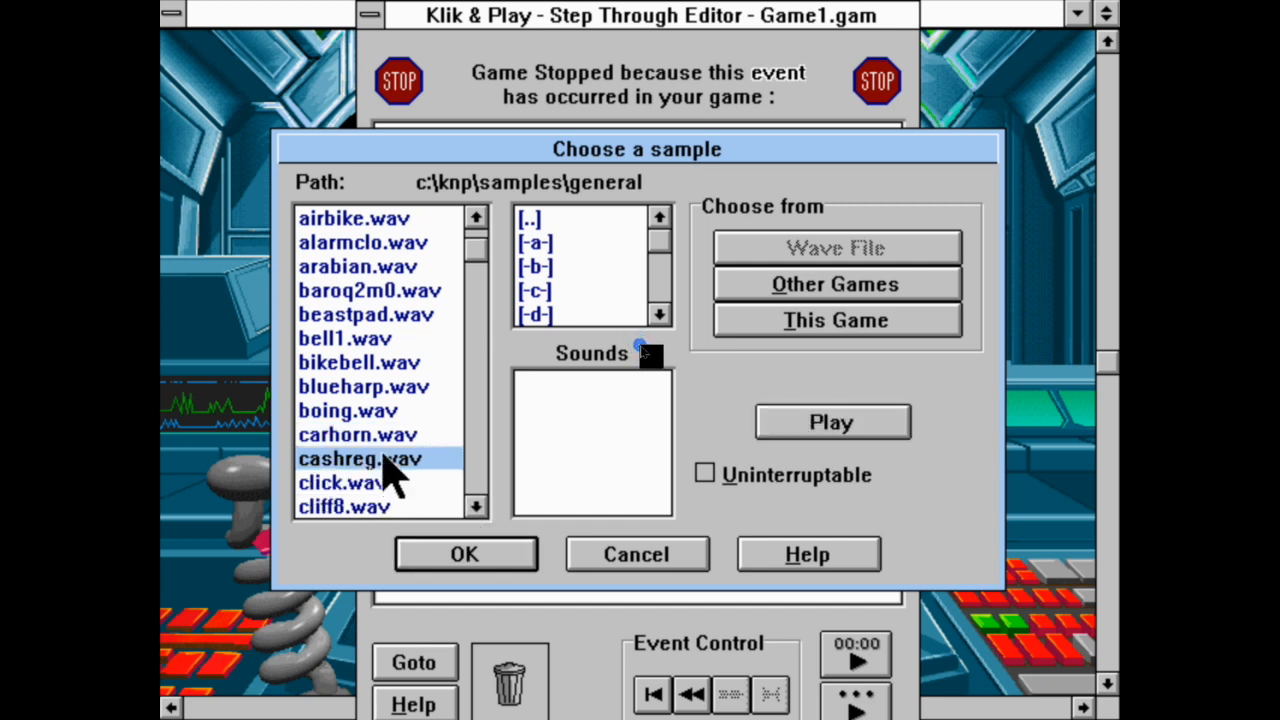
left_click(805, 420)
left_click(408, 482)
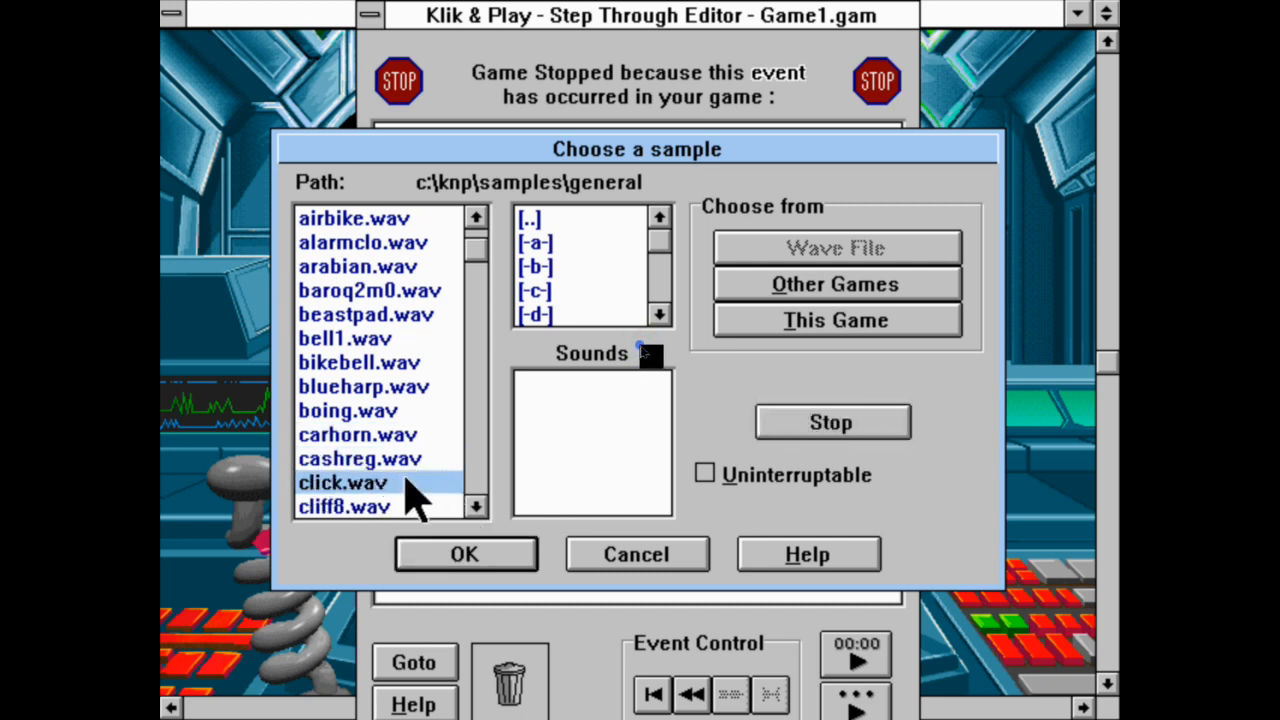
left_click(805, 440)
Look further through the general folder's samples and listen to gameshow.wav.
left_click(476, 507)
left_click(476, 507)
left_click(477, 507)
left_click(477, 507)
left_click(477, 507)
left_click(477, 507)
left_click(477, 507)
left_click(477, 507)
left_click(477, 507)
left_click(477, 507)
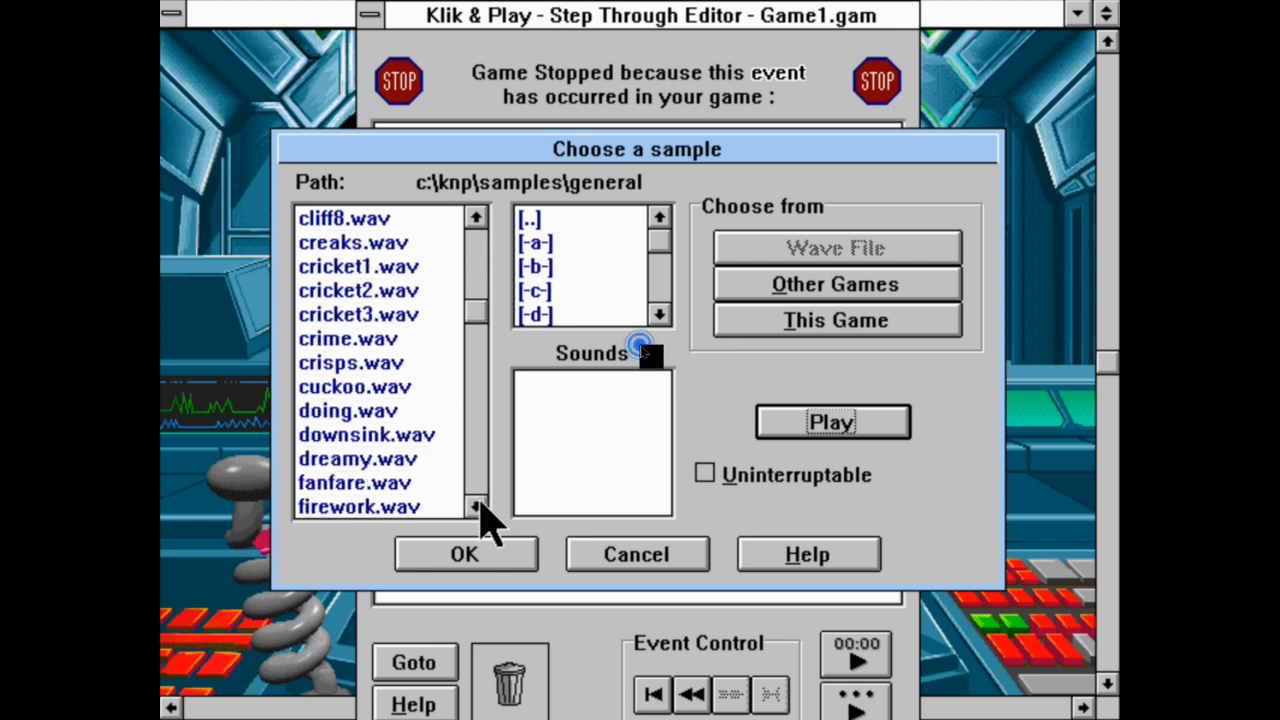
left_click(477, 507)
left_click(477, 507)
left_click(477, 507)
left_click(477, 507)
left_click(477, 507)
left_click(477, 507)
left_click(477, 507)
left_click(390, 411)
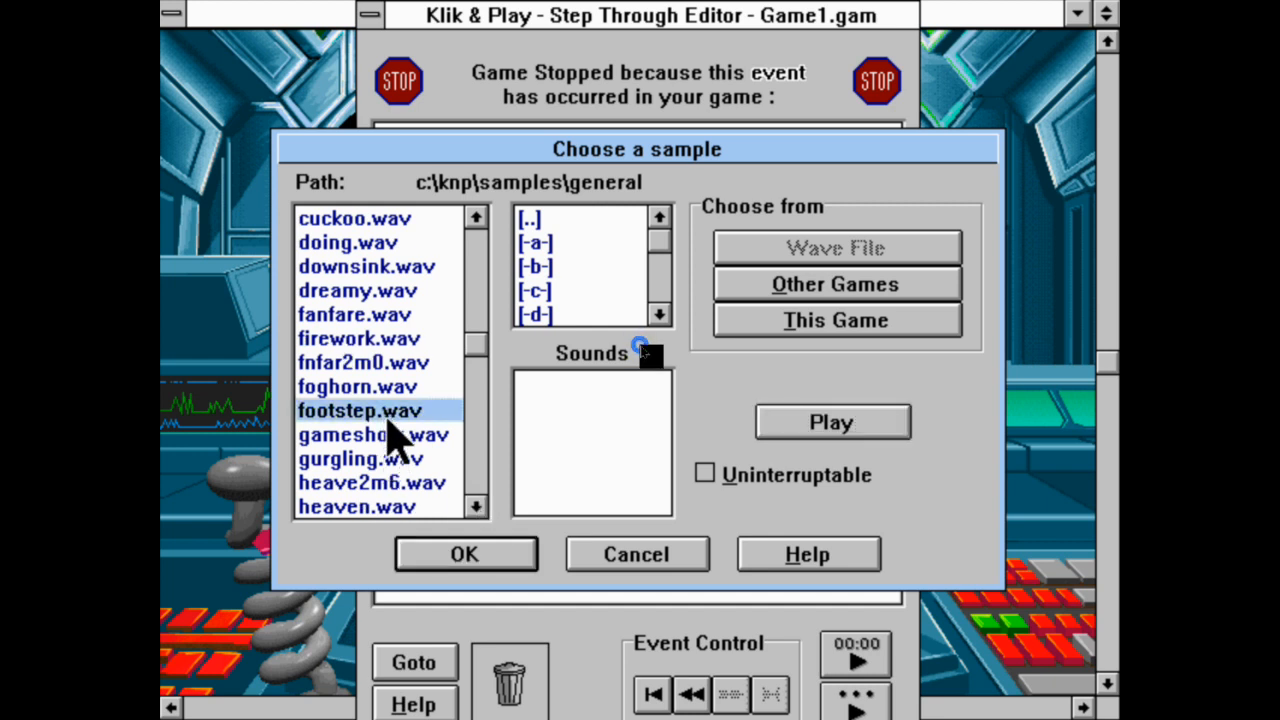
left_click(393, 437)
left_click(786, 428)
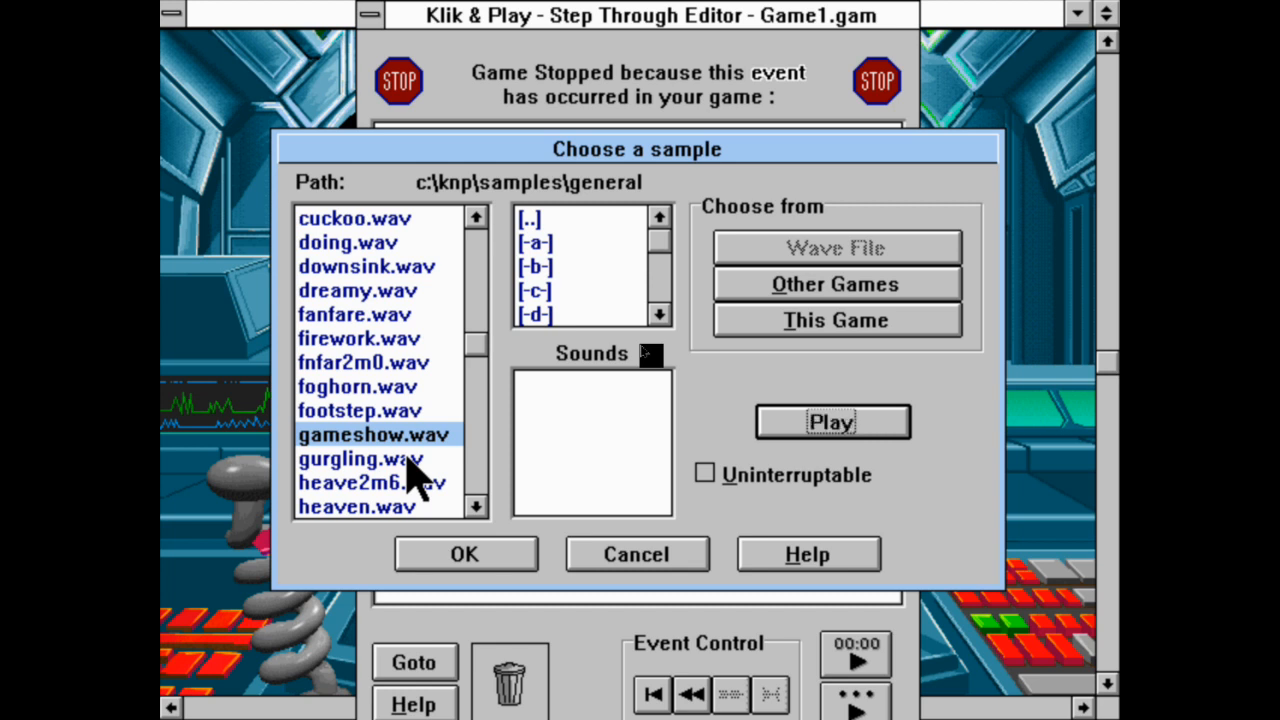
Listen to the gurgling.wav, heave2m6.wav and heaven.wav samples in the general folder.
left_click(390, 463)
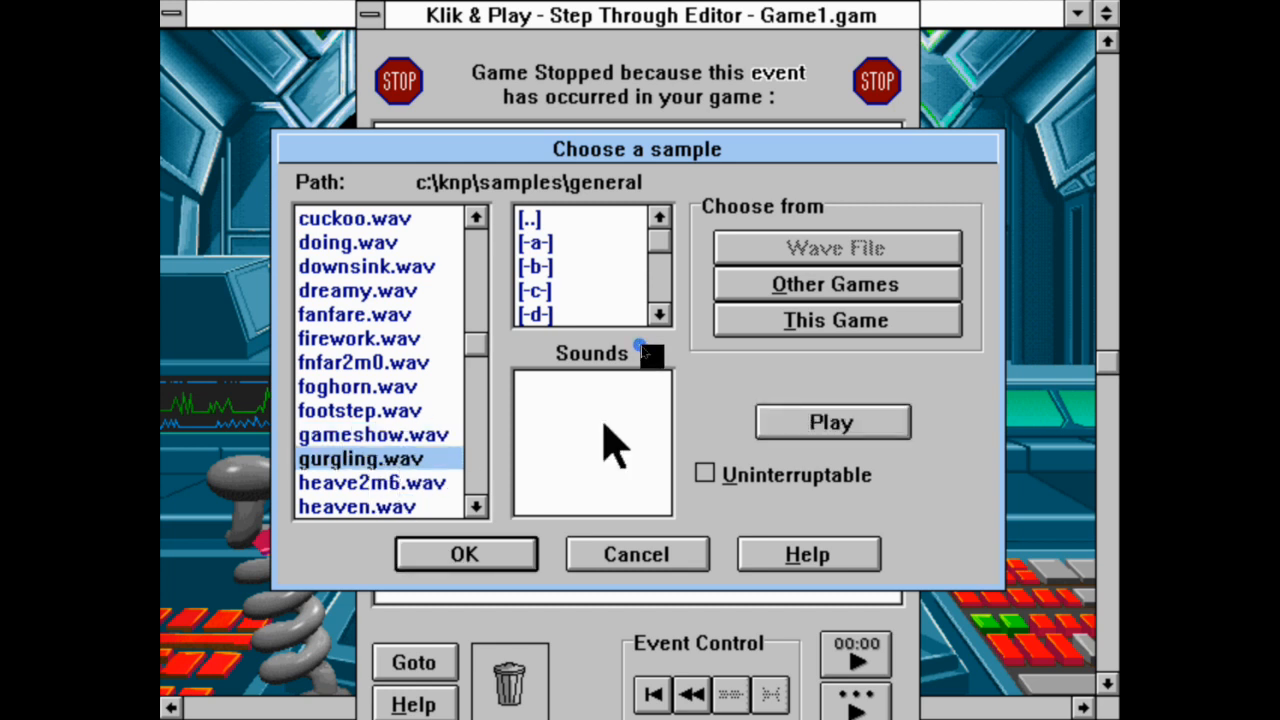
left_click(790, 425)
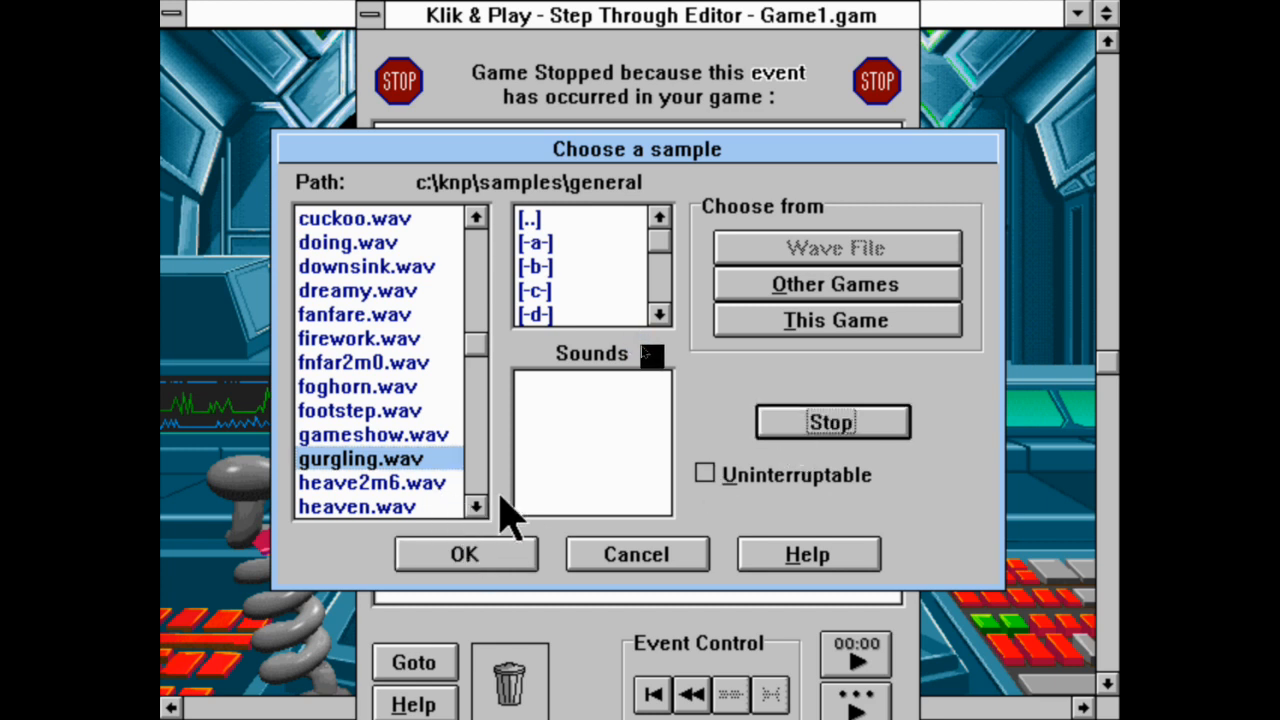
left_click(446, 488)
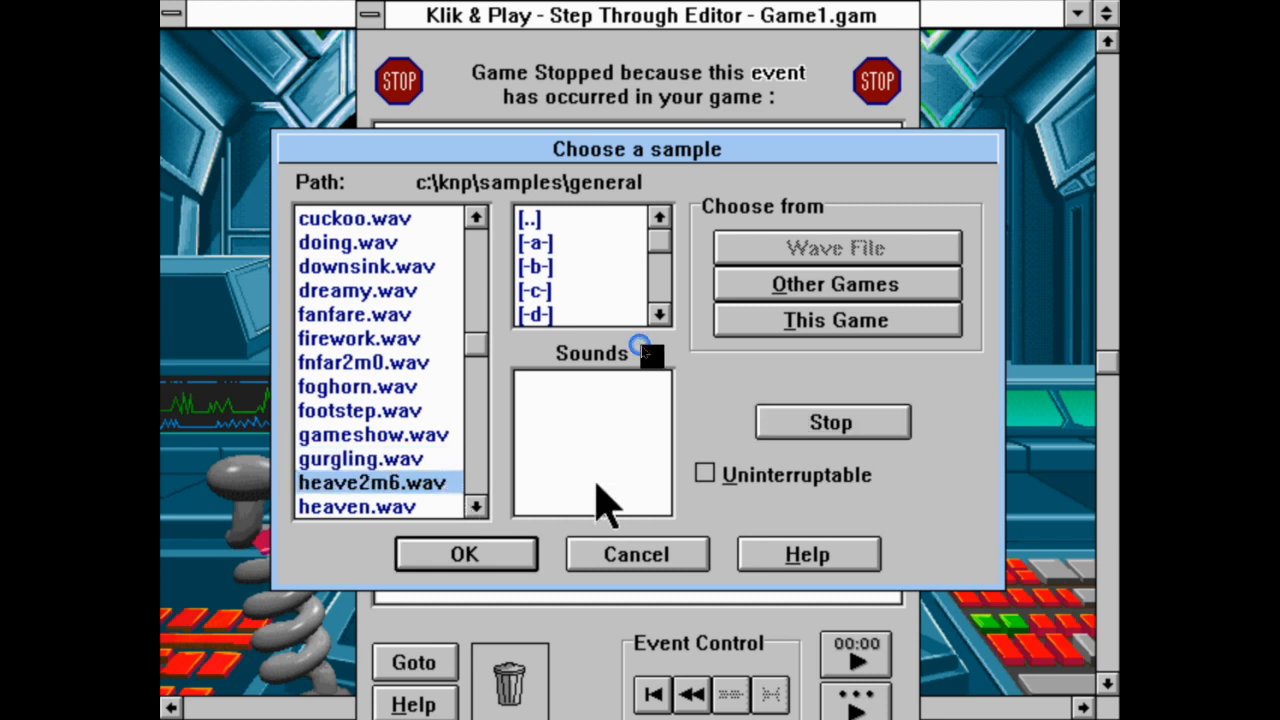
left_click(868, 432)
left_click(420, 507)
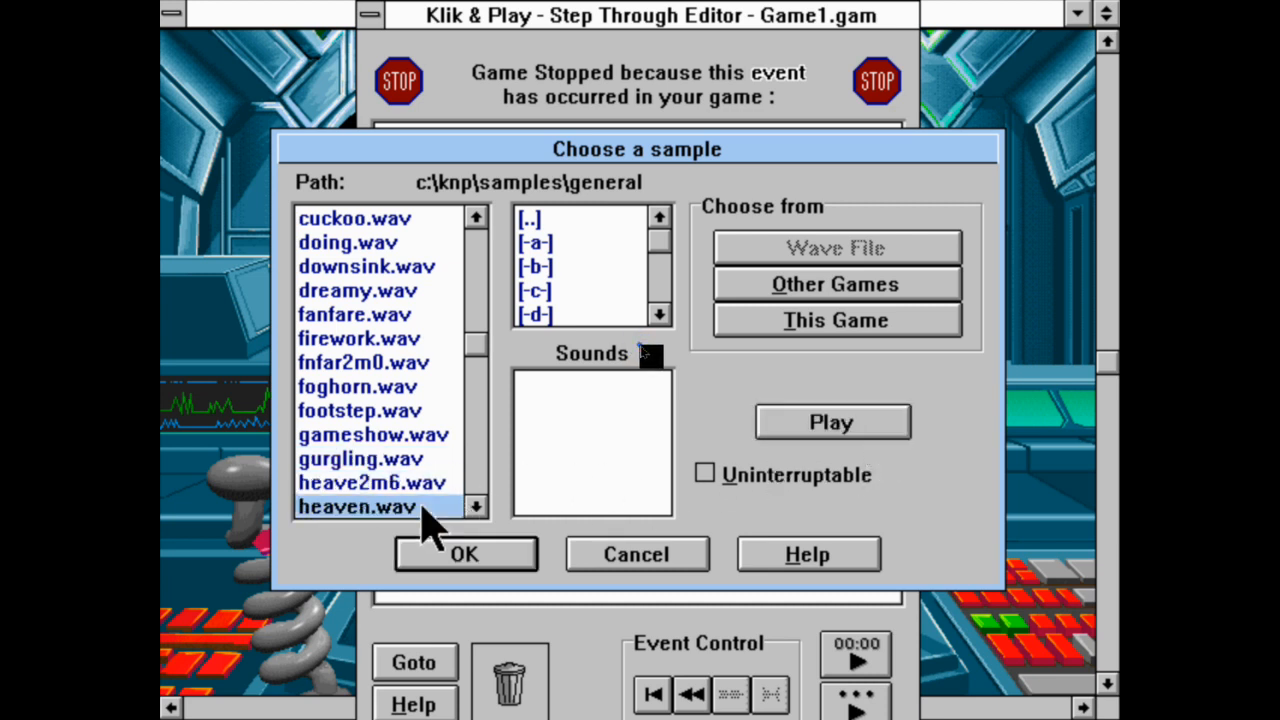
left_click(896, 430)
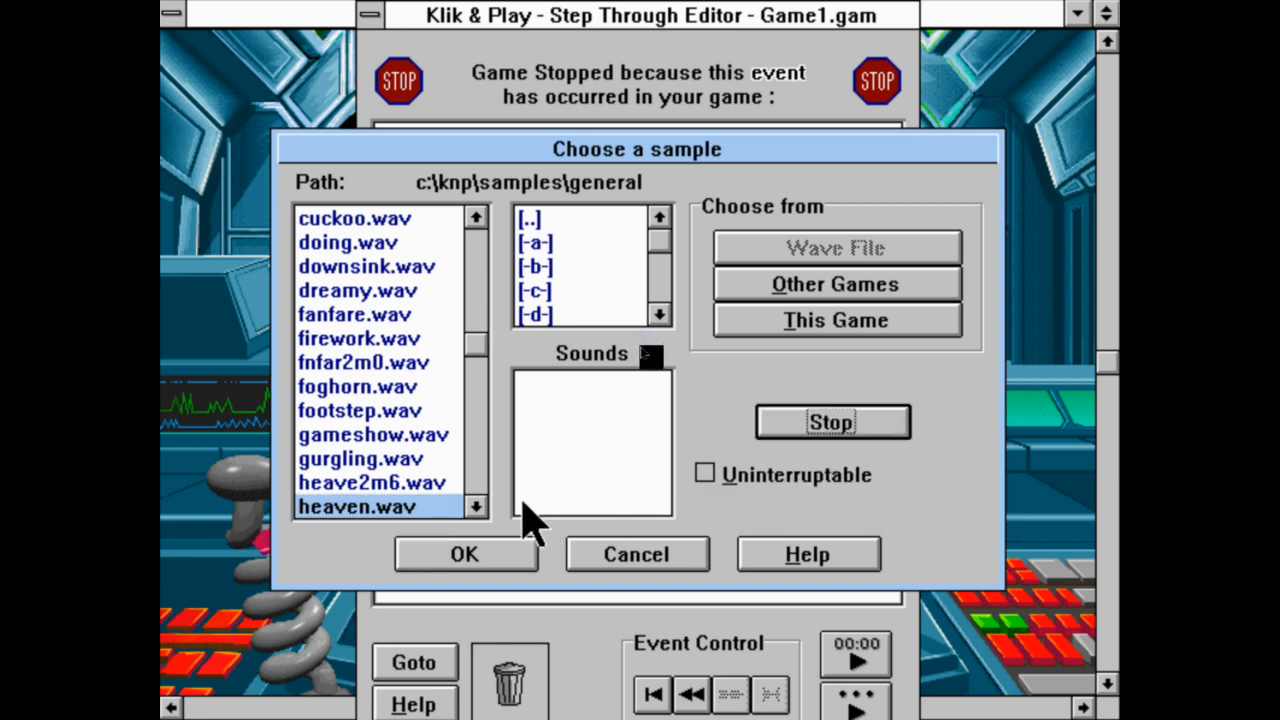
Examine the general folder's samples that follow heaven.wav, through to surer.wav.
left_click(470, 512)
left_click(470, 512)
left_click(470, 512)
left_click(470, 512)
left_click(470, 512)
left_click(470, 512)
left_click(470, 512)
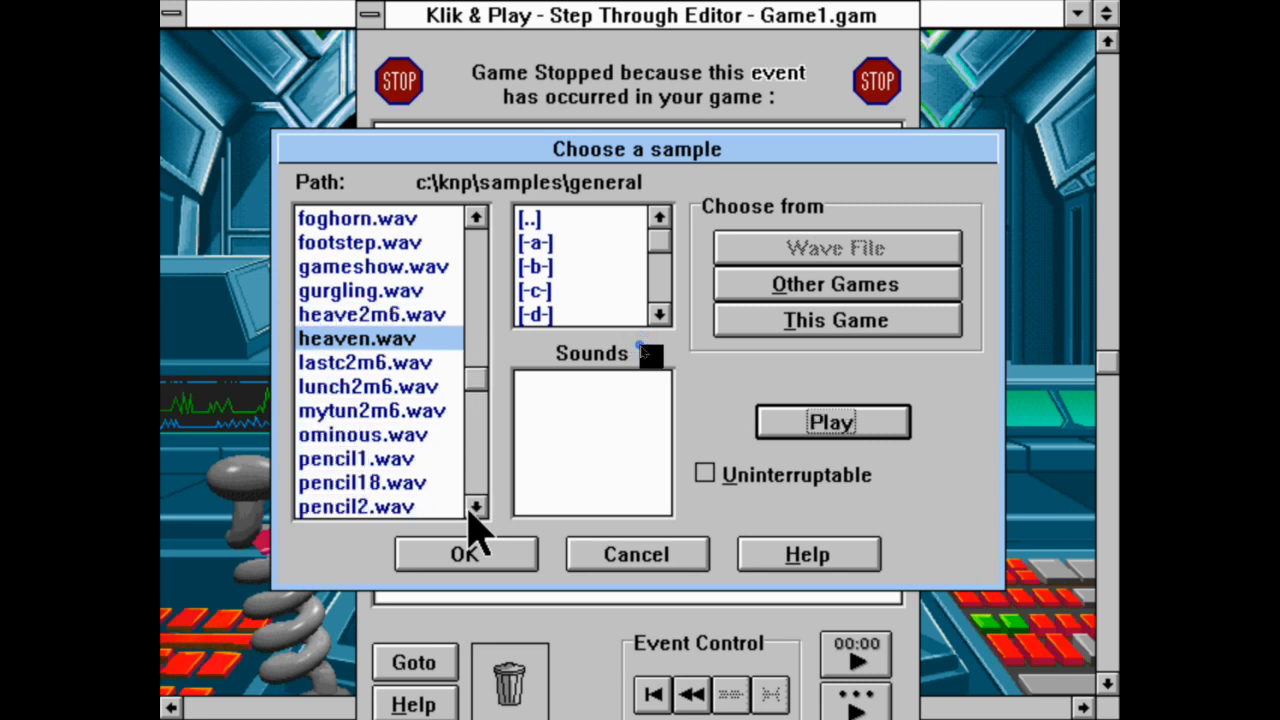
left_click(476, 508)
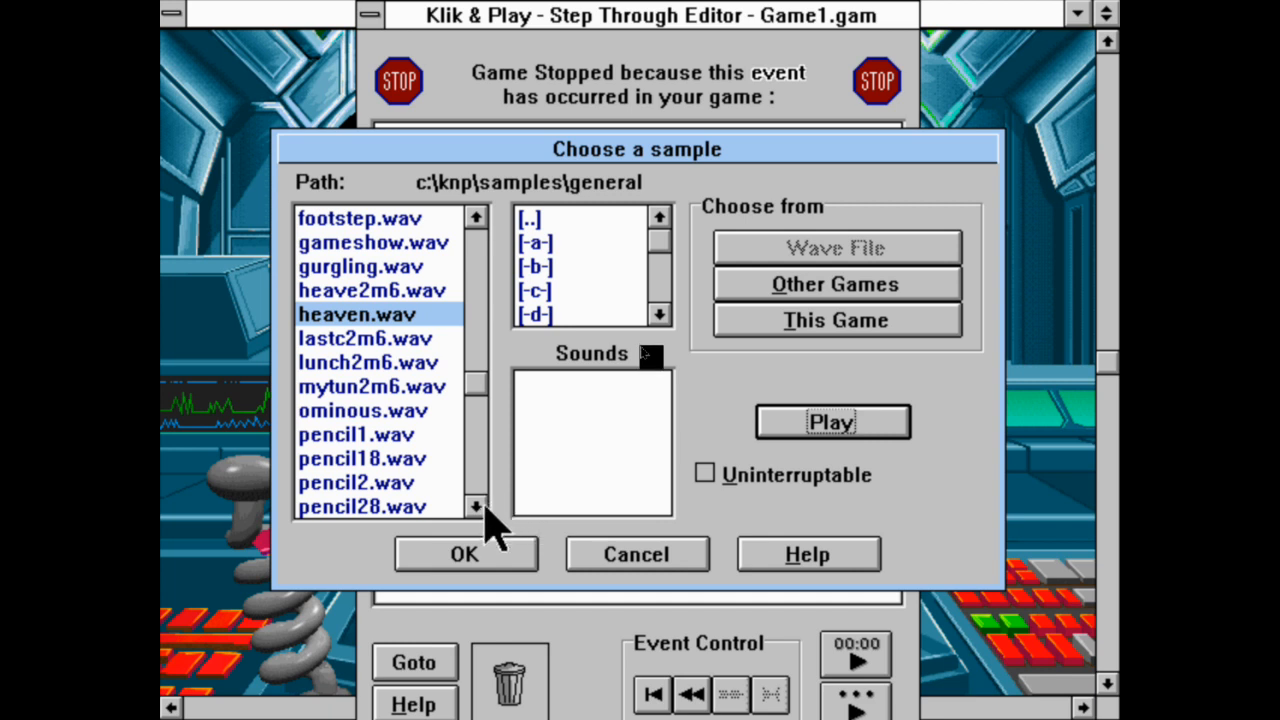
left_click(484, 507)
left_click(484, 507)
left_click(484, 507)
left_click(484, 507)
left_click(484, 507)
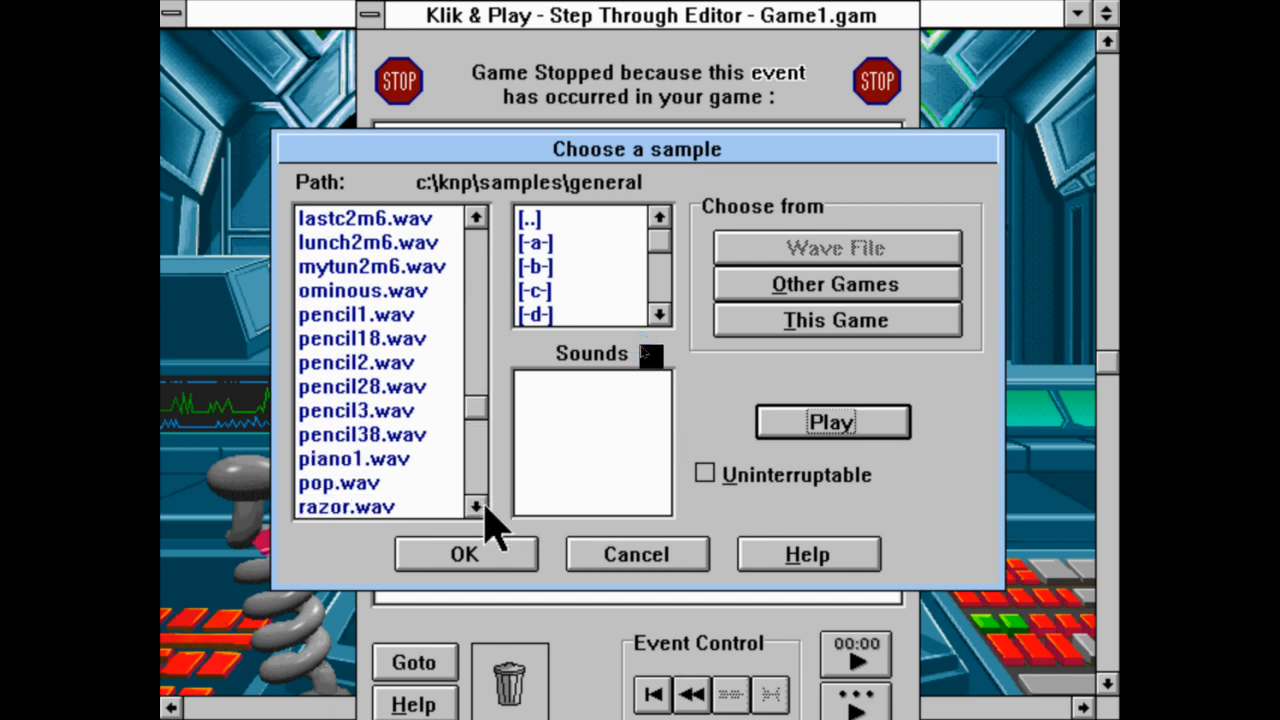
left_click(484, 507)
left_click(484, 507)
left_click(483, 508)
left_click(483, 508)
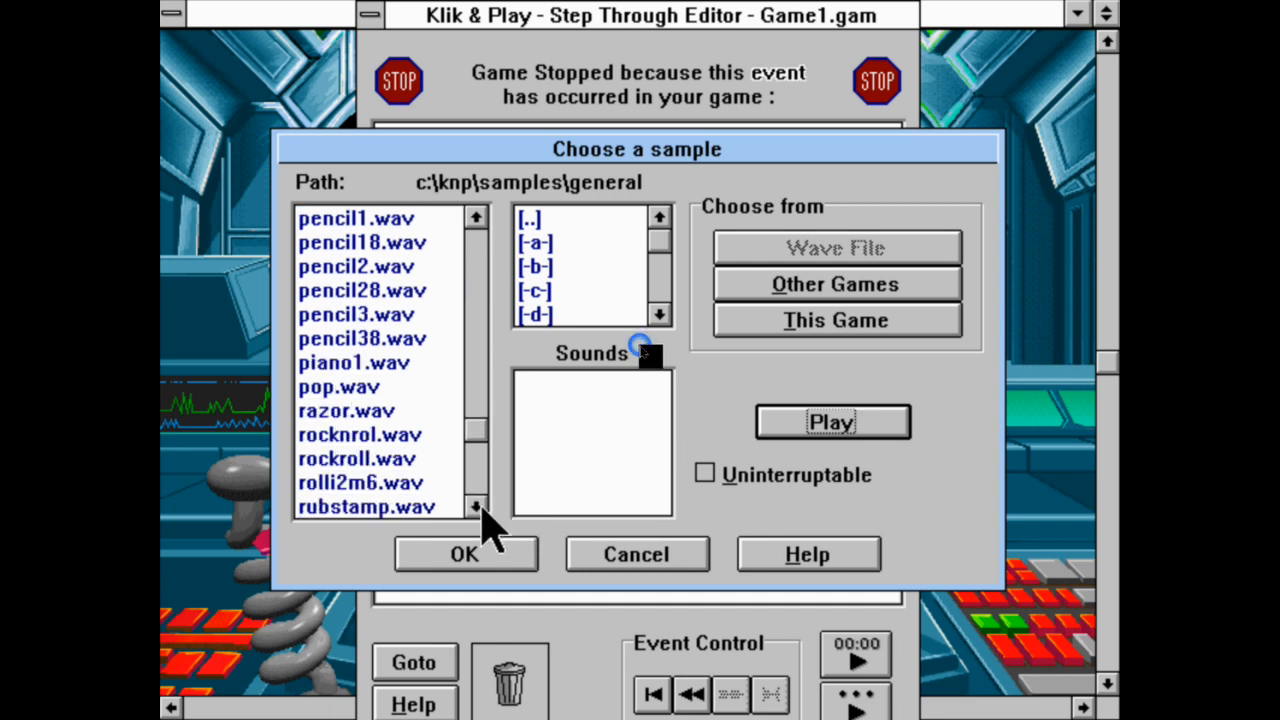
left_click(484, 507)
left_click(484, 507)
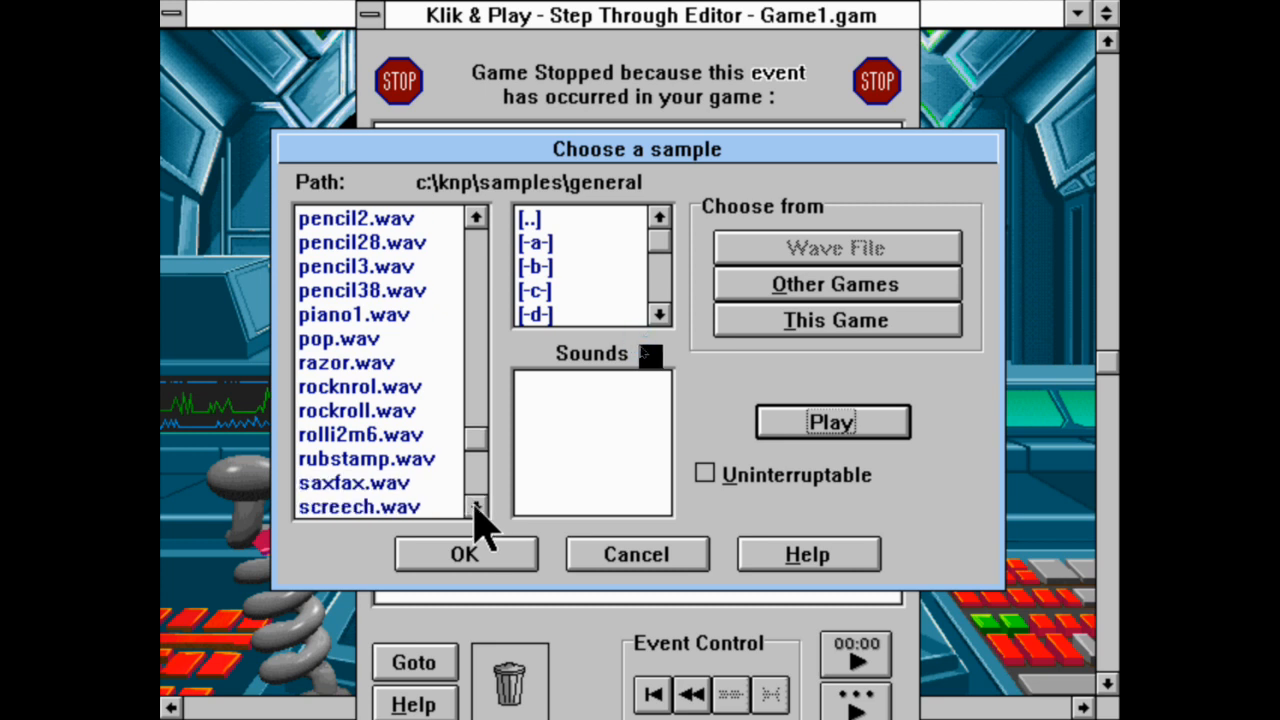
left_click(477, 507)
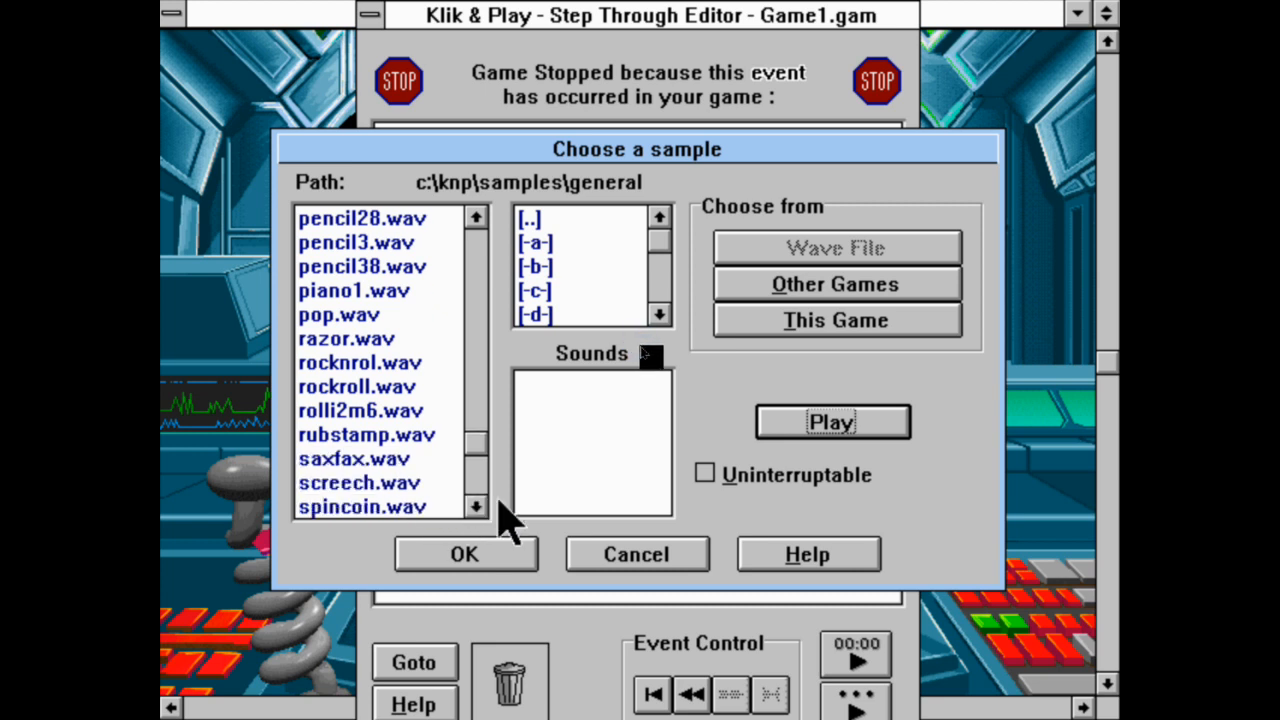
left_click(477, 507)
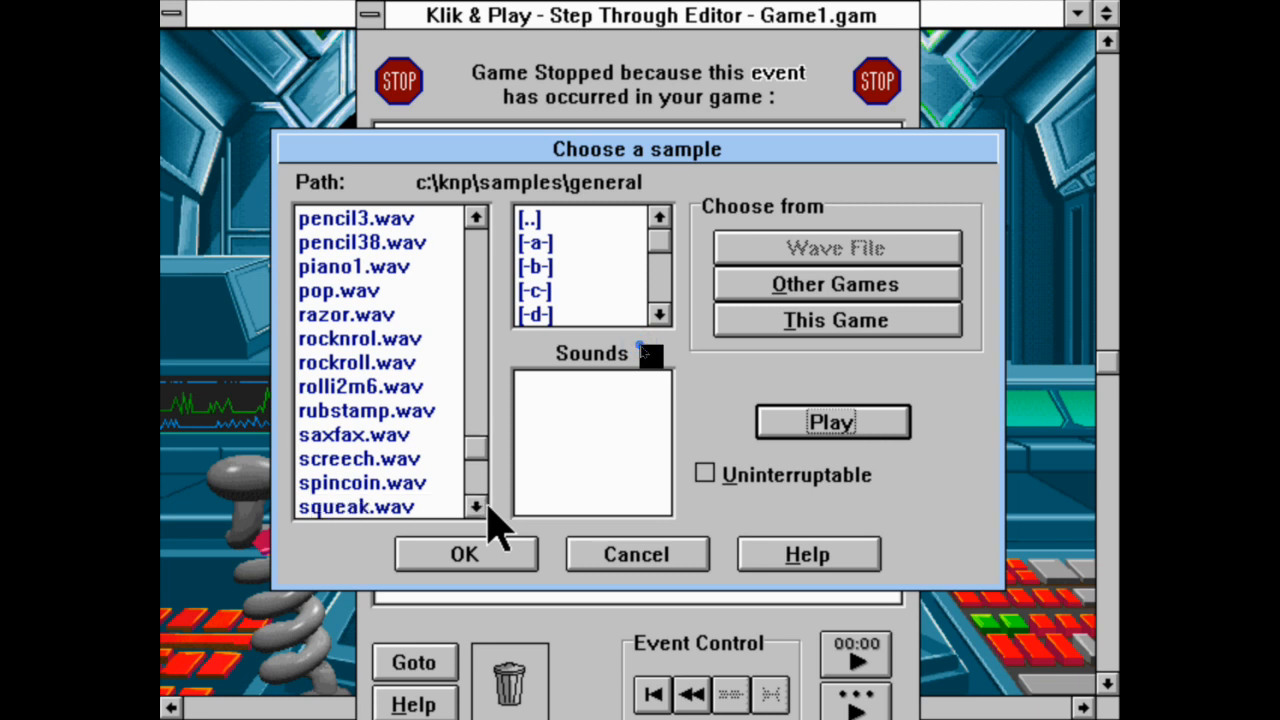
left_click(484, 508)
left_click(484, 508)
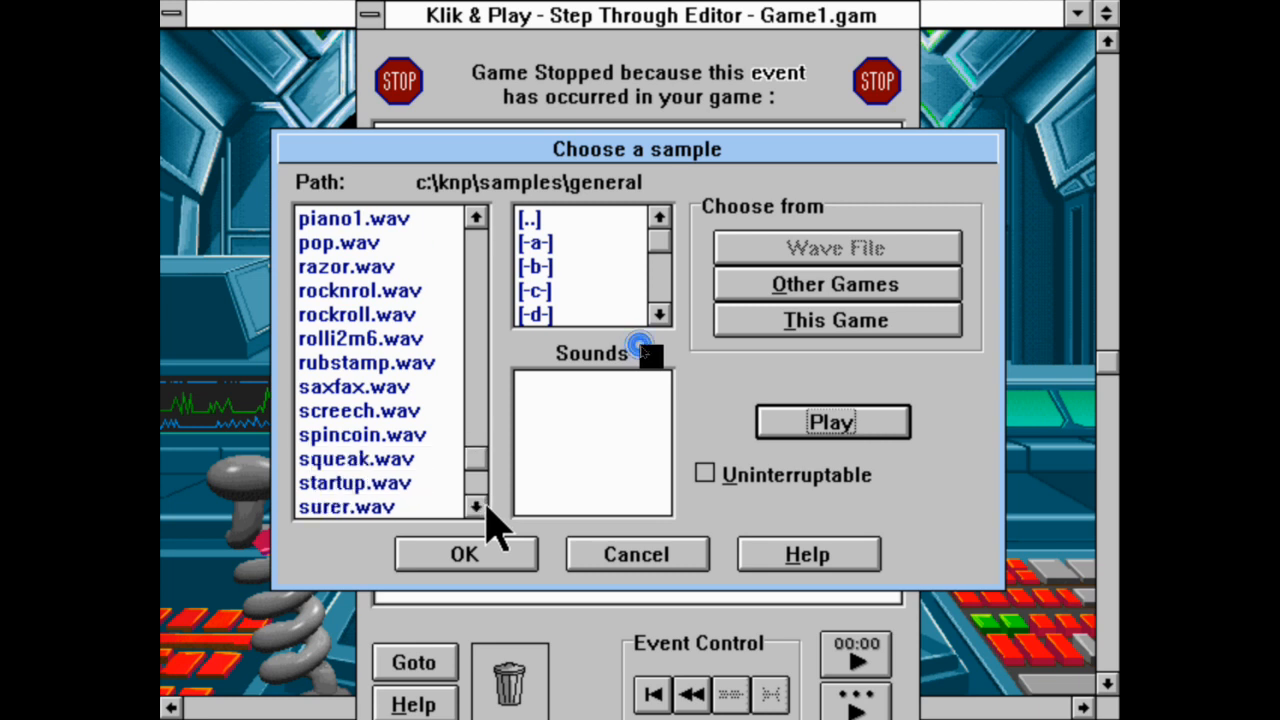
Listen to the squeak.wav and surer.wav samples.
left_click(408, 462)
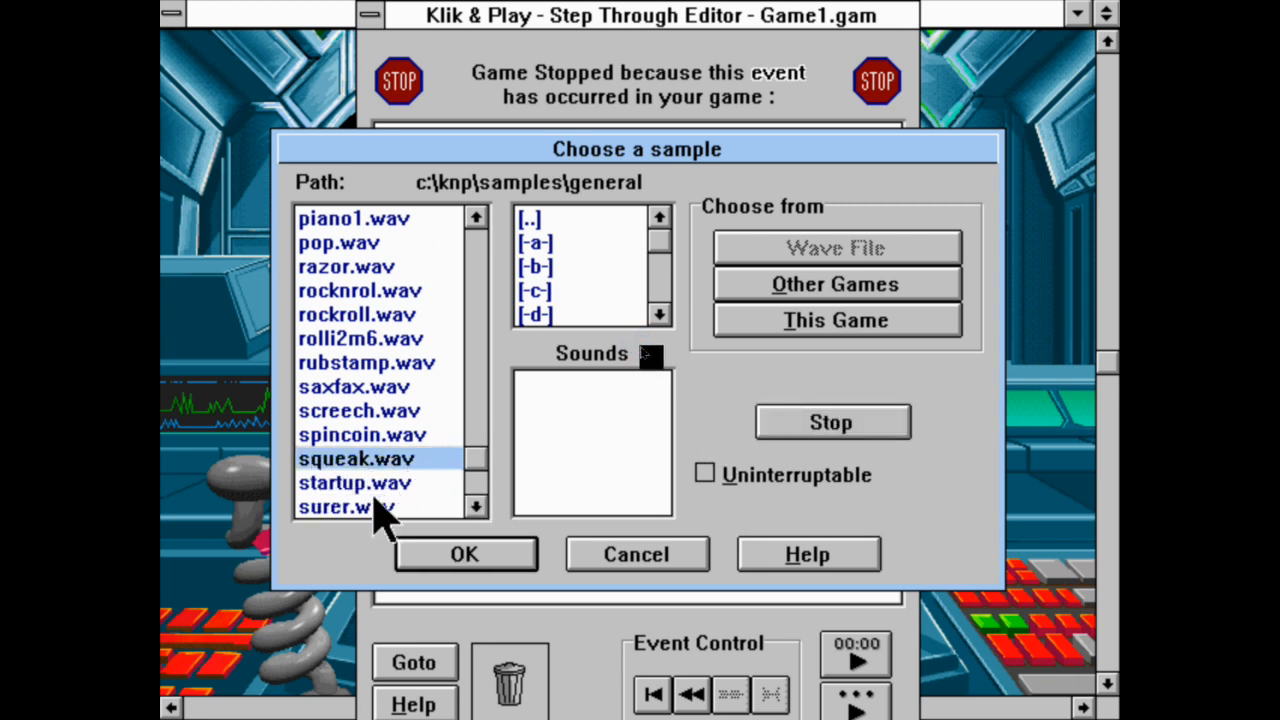
left_click(381, 507)
left_click(833, 430)
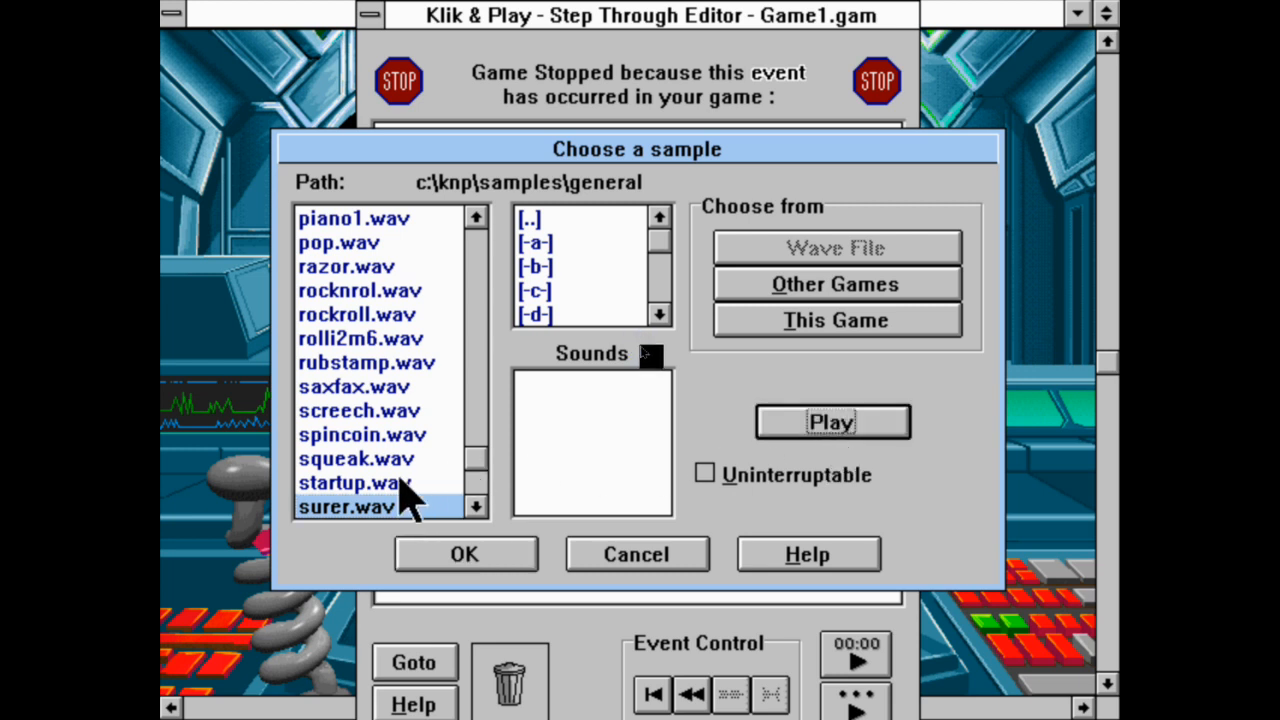
Look at the last samples in the general folder and listen to tadabrs.wav.
left_click(476, 507)
left_click(476, 507)
left_click(476, 507)
left_click(476, 507)
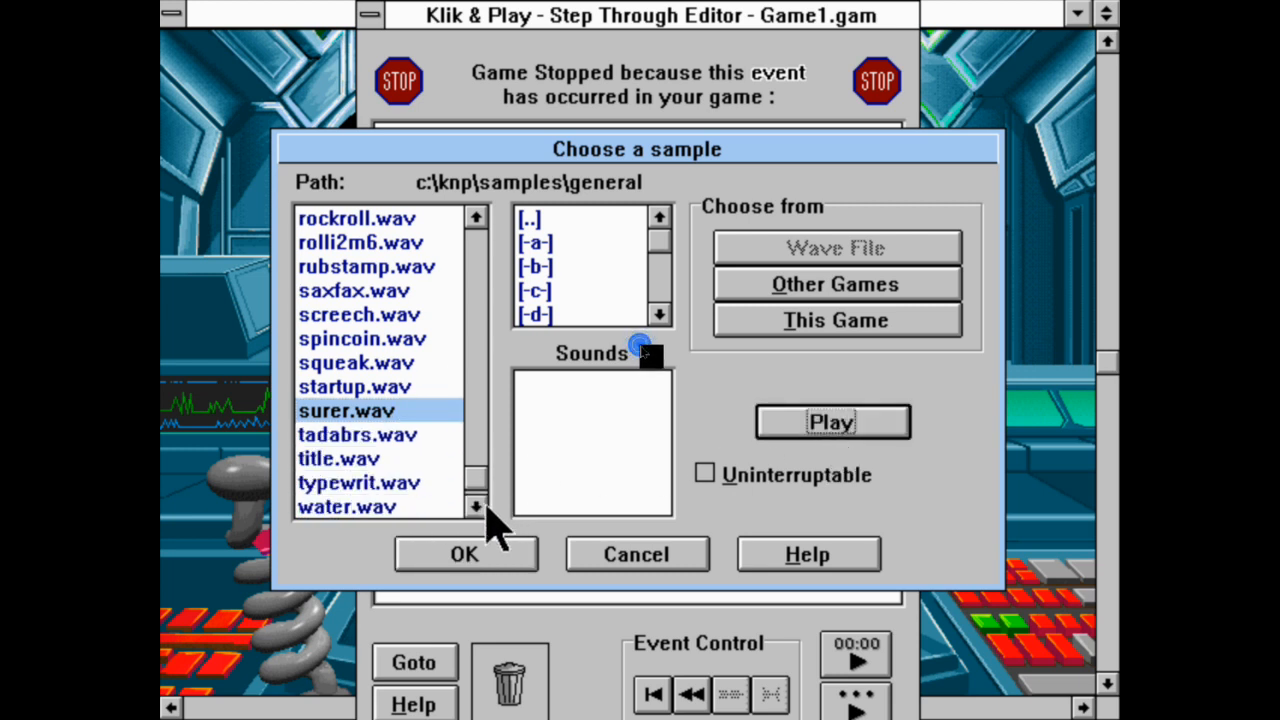
left_click(440, 435)
left_click(851, 443)
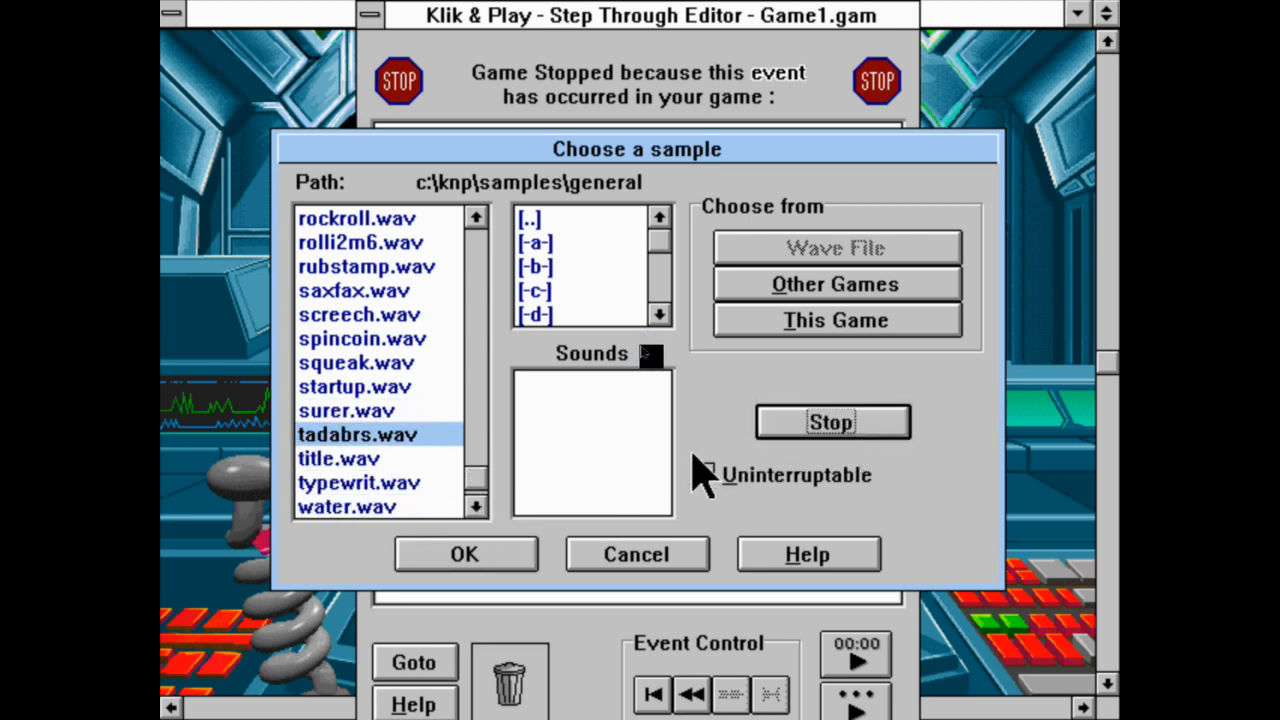
left_click(812, 440)
Listen to the title.wav, typewrit.wav and water.wav samples in the general folder.
left_click(390, 460)
left_click(814, 412)
left_click(436, 482)
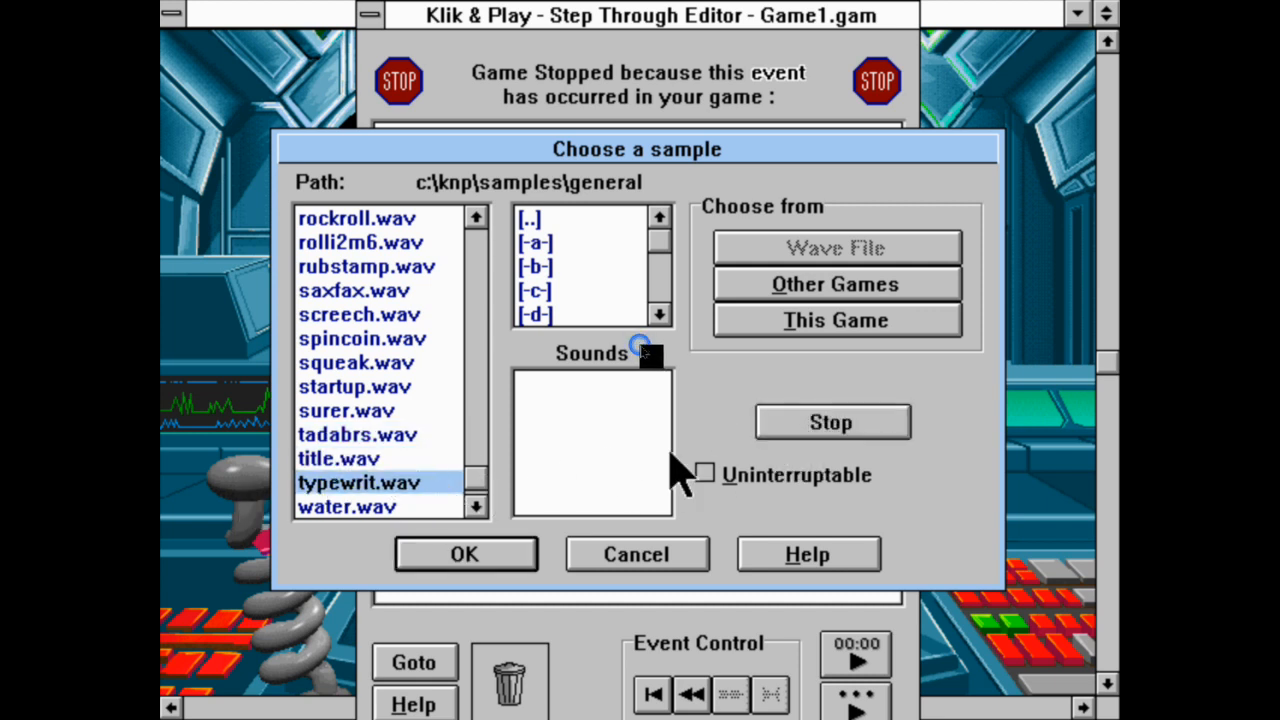
left_click(830, 430)
left_click(830, 443)
left_click(403, 510)
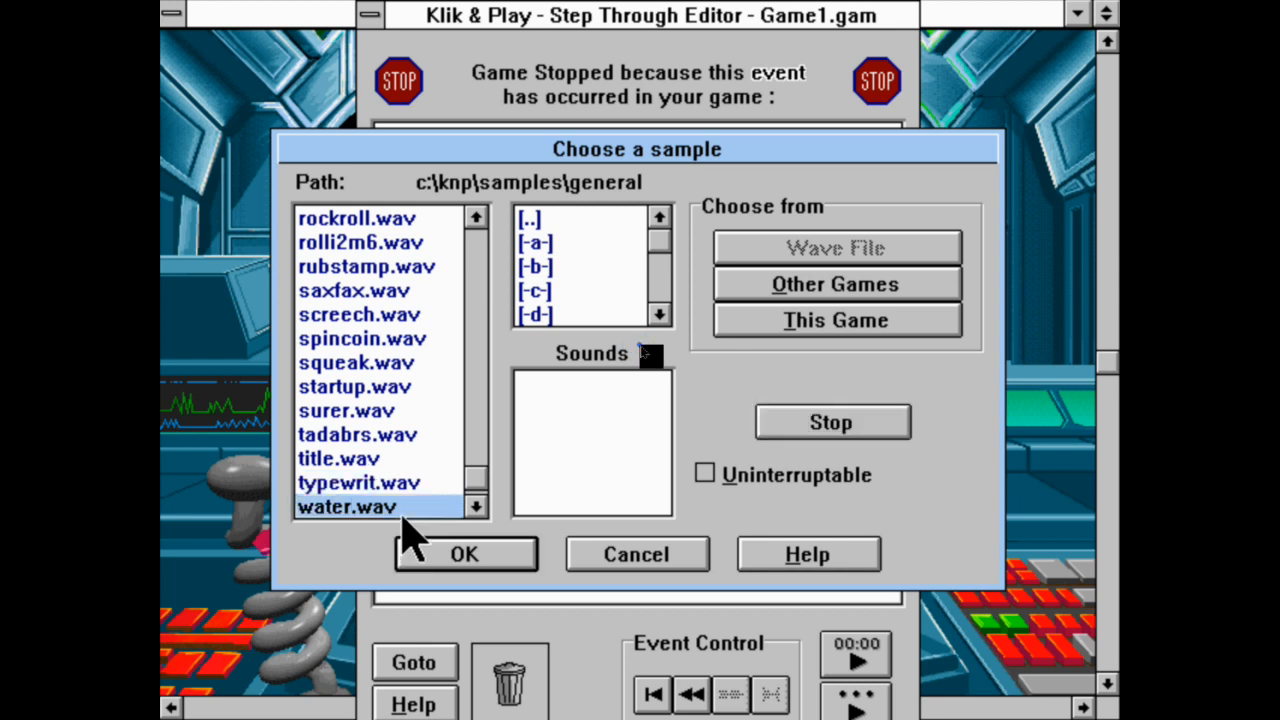
left_click(884, 436)
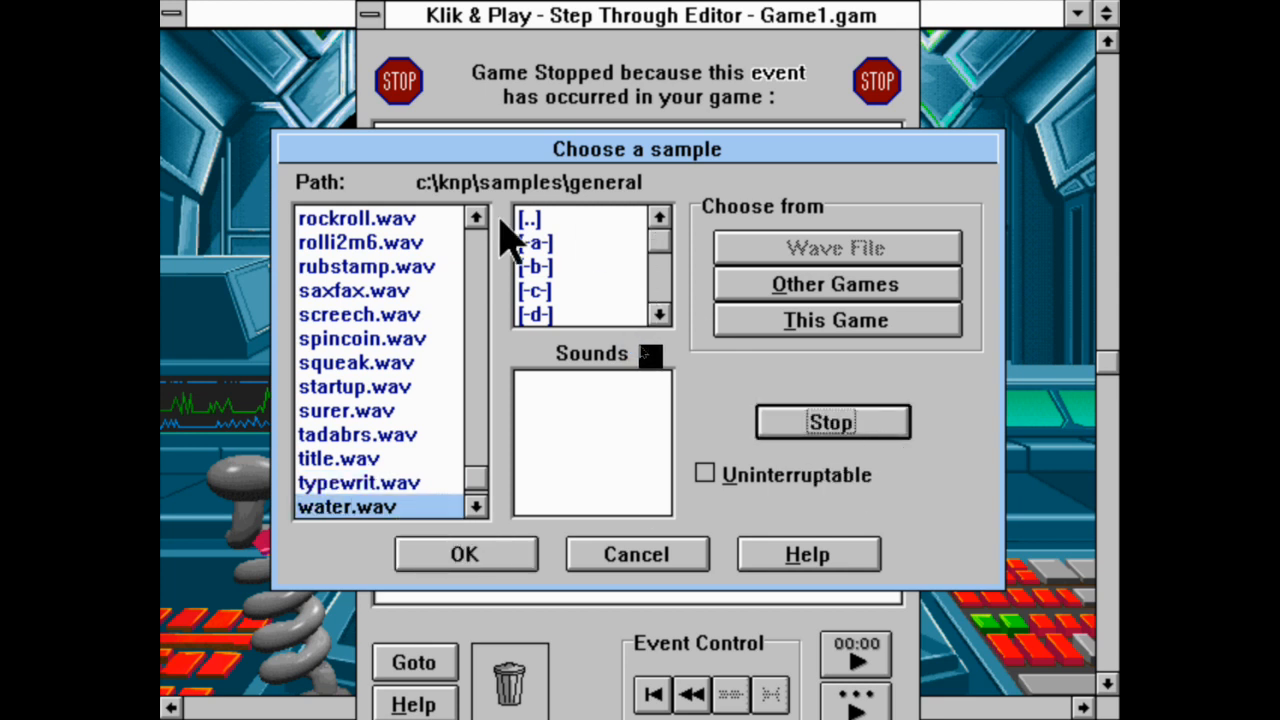
Open the c:\knp\samples\alarms folder and examine which samples it offers.
double_click(586, 220)
double_click(586, 245)
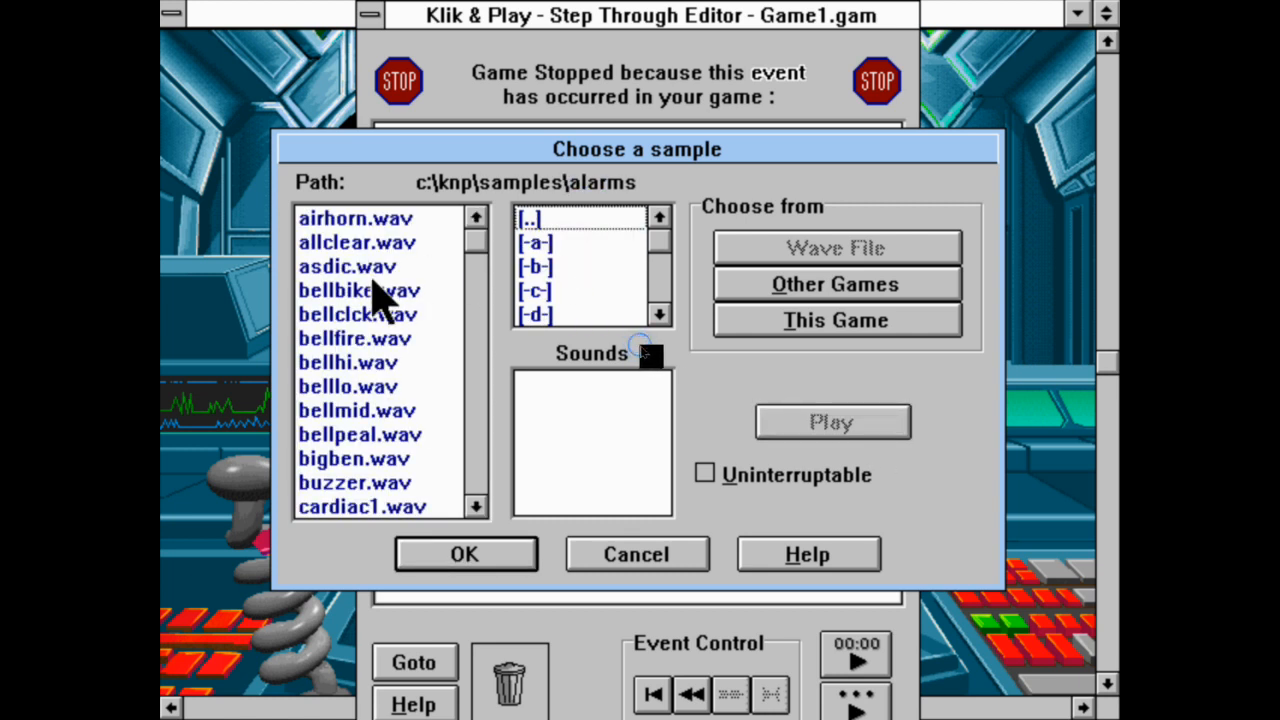
left_click(372, 290)
Open the c:\knp\samples\effects folder and look through its samples to the end of the list.
double_click(614, 221)
left_click(614, 268)
left_click(616, 290)
double_click(616, 292)
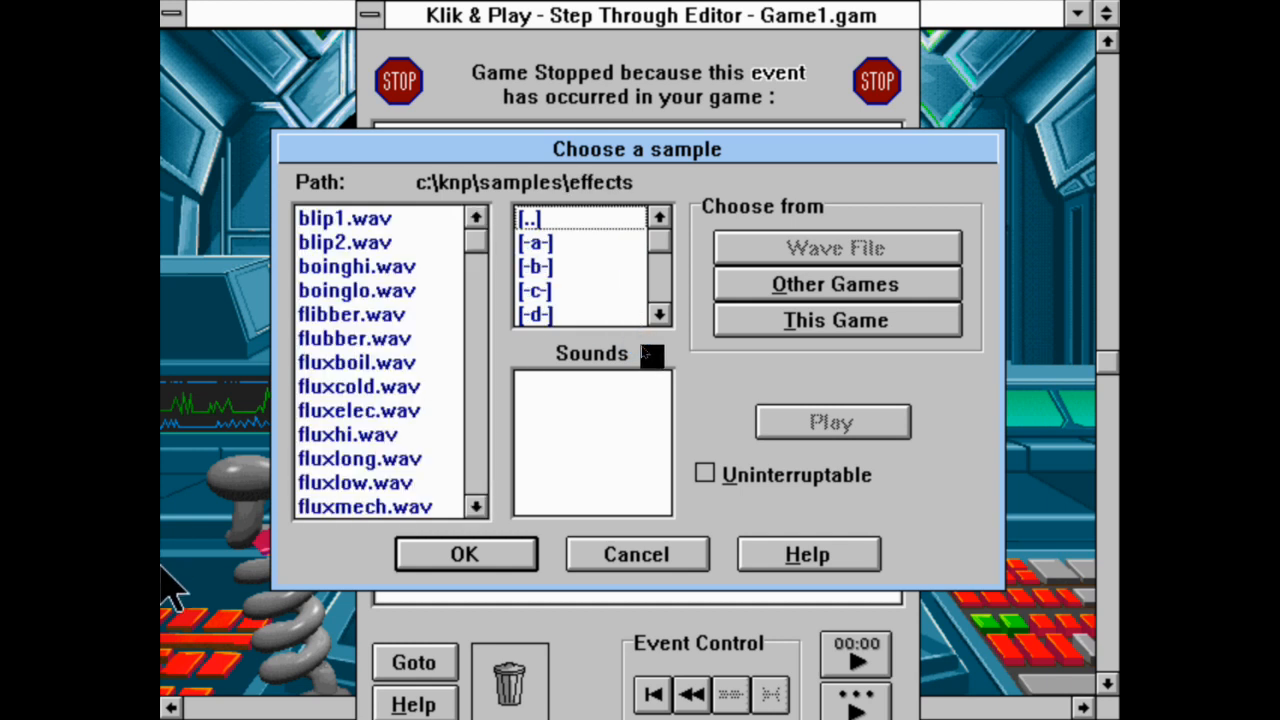
scroll(400, 486, "down", 4)
scroll(447, 540, "down", 7)
left_click(445, 460)
left_click(443, 440)
left_click(441, 388)
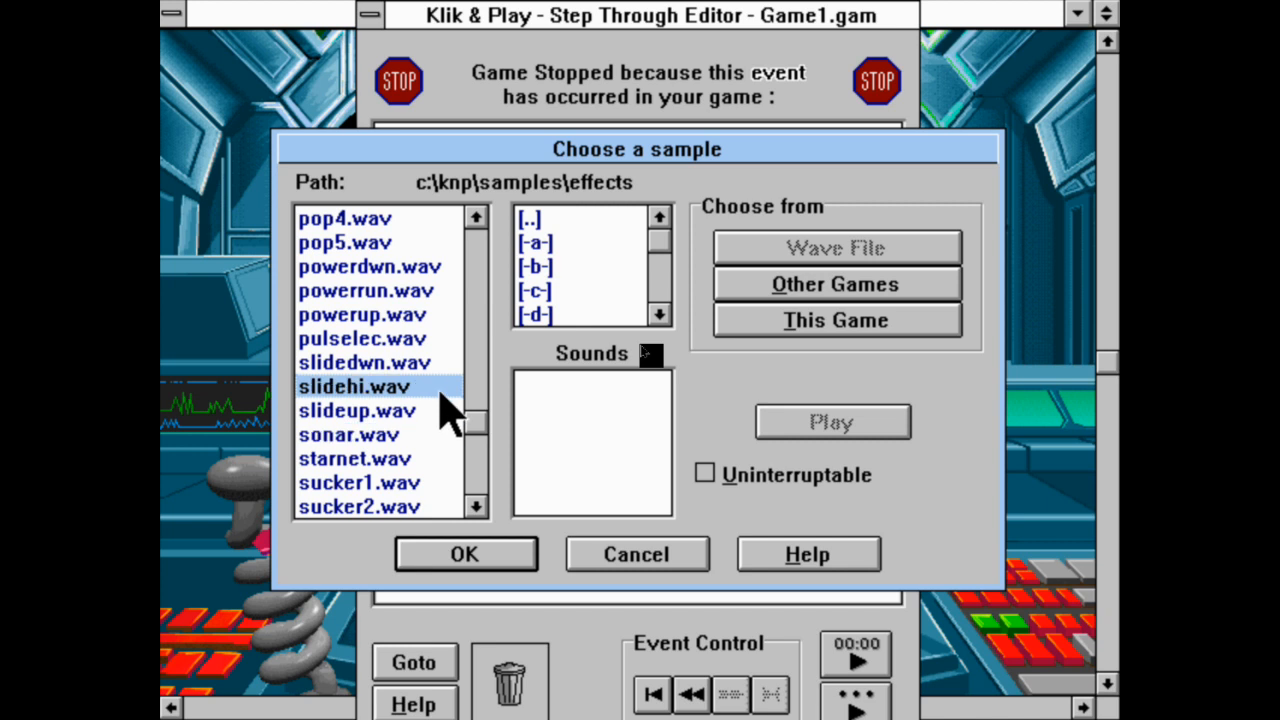
left_click_drag(440, 391, 428, 488)
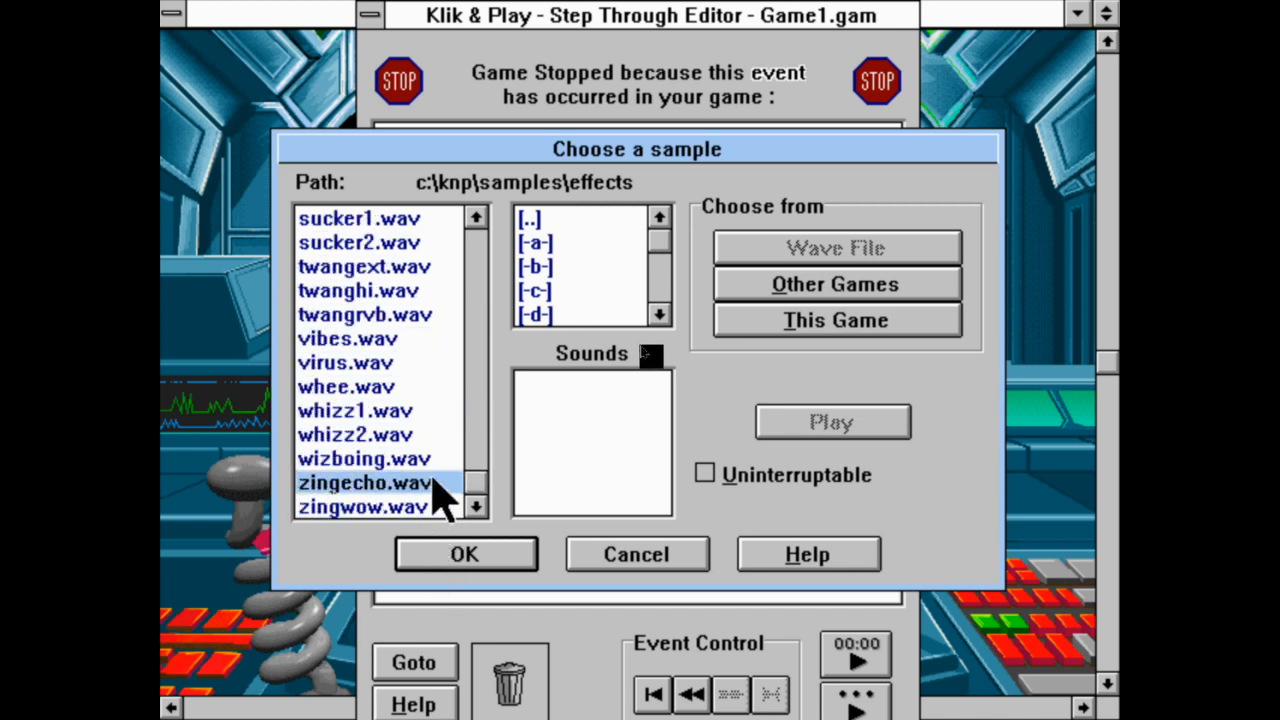
Open the c:\knp\samples\people folder and listen to the belch1.wav and belch2.wav samples.
double_click(618, 219)
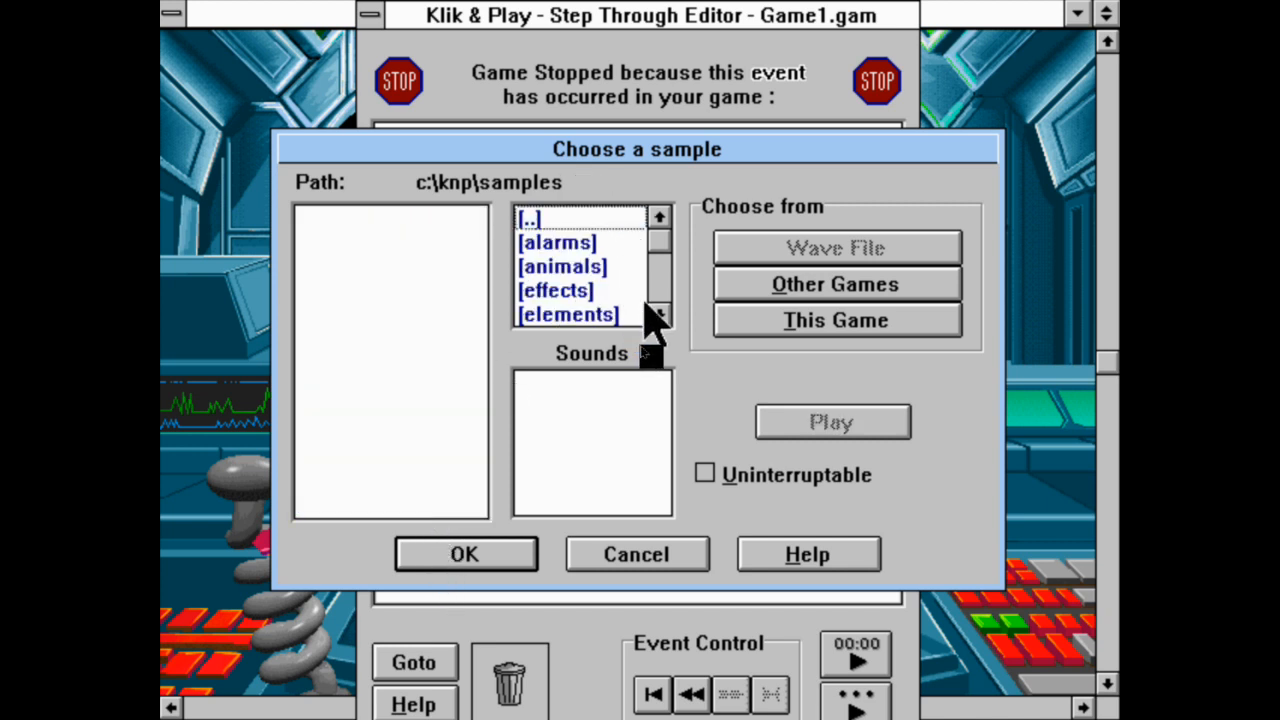
left_click_drag(658, 316, 672, 324)
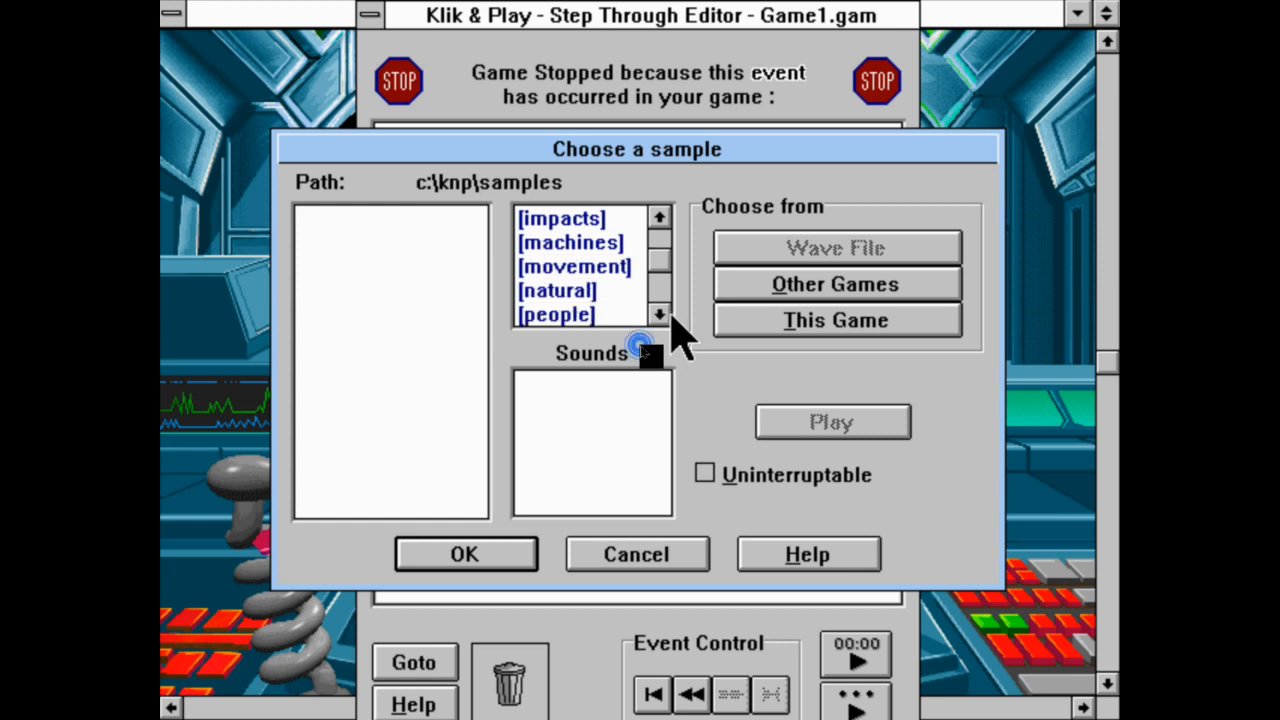
left_click(625, 300)
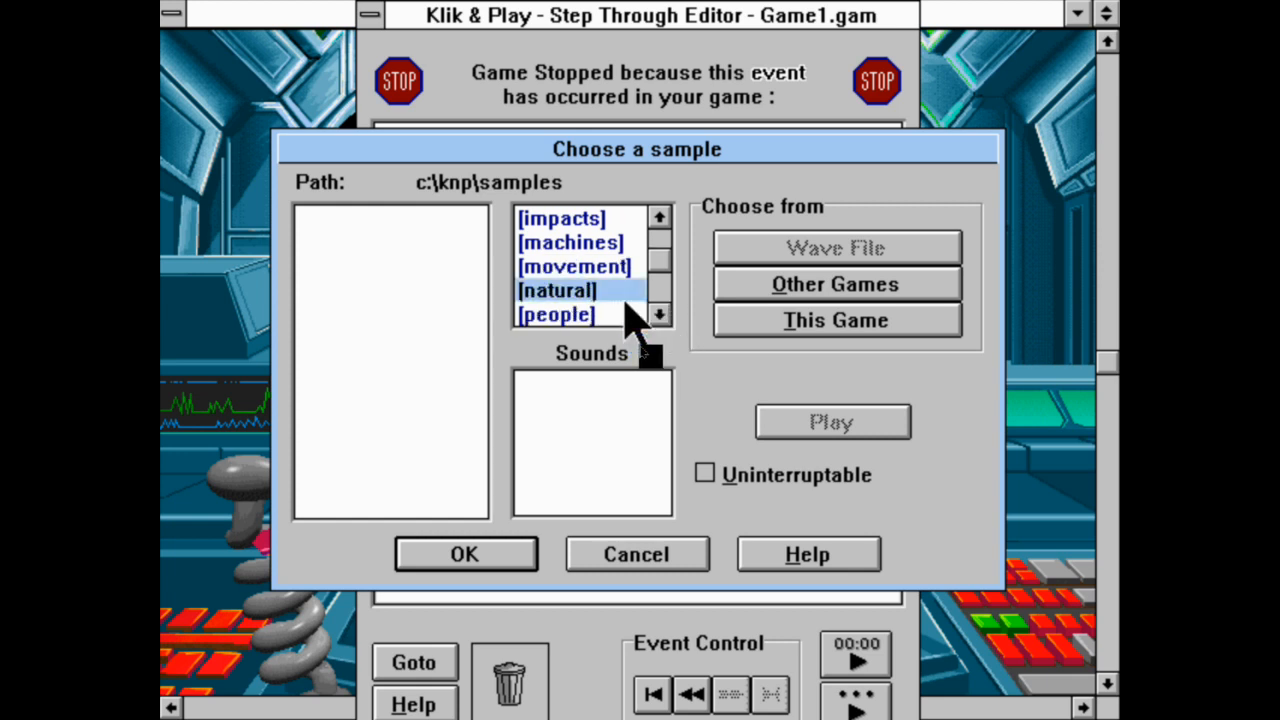
double_click(620, 316)
left_click(388, 268)
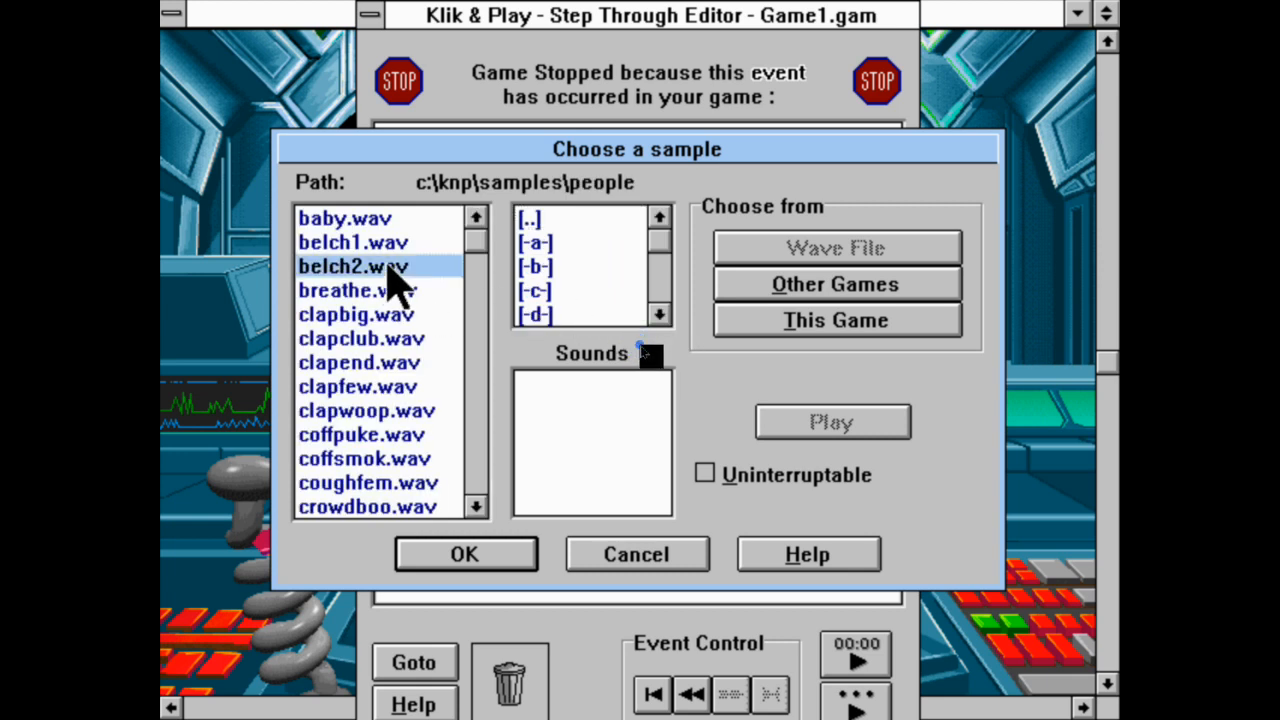
left_click(398, 244)
left_click(843, 432)
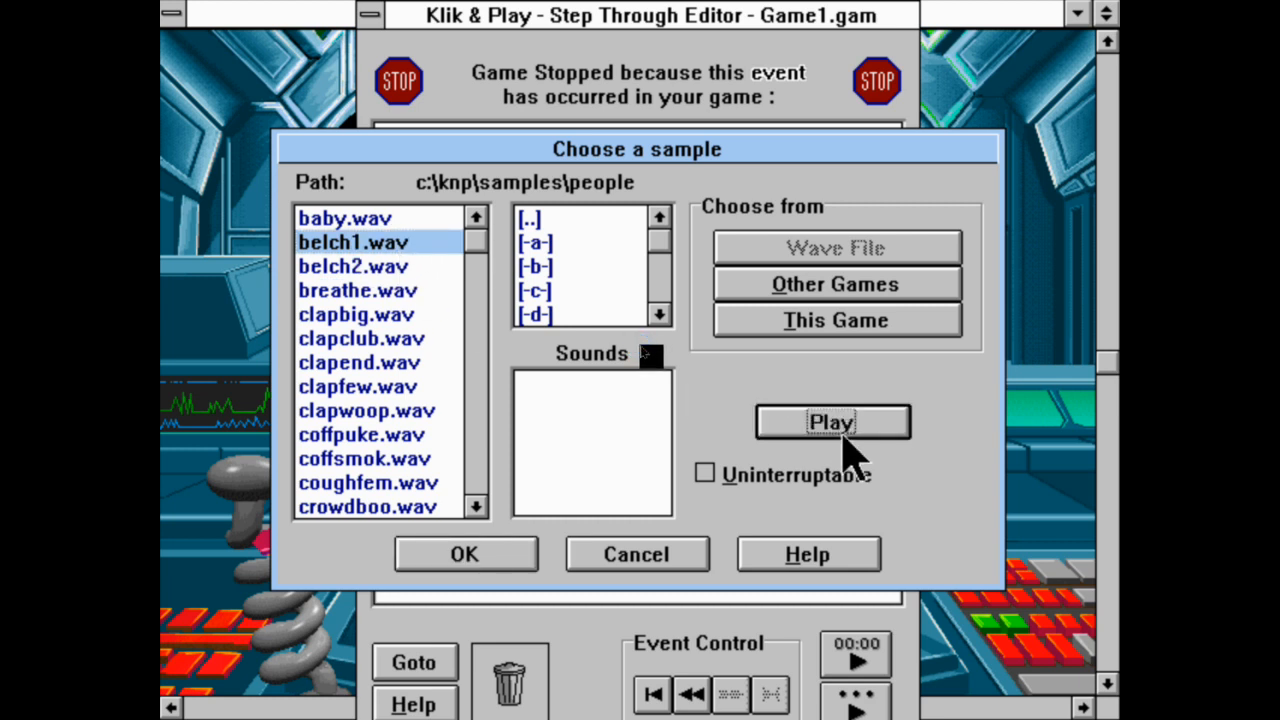
left_click(400, 266)
left_click(866, 432)
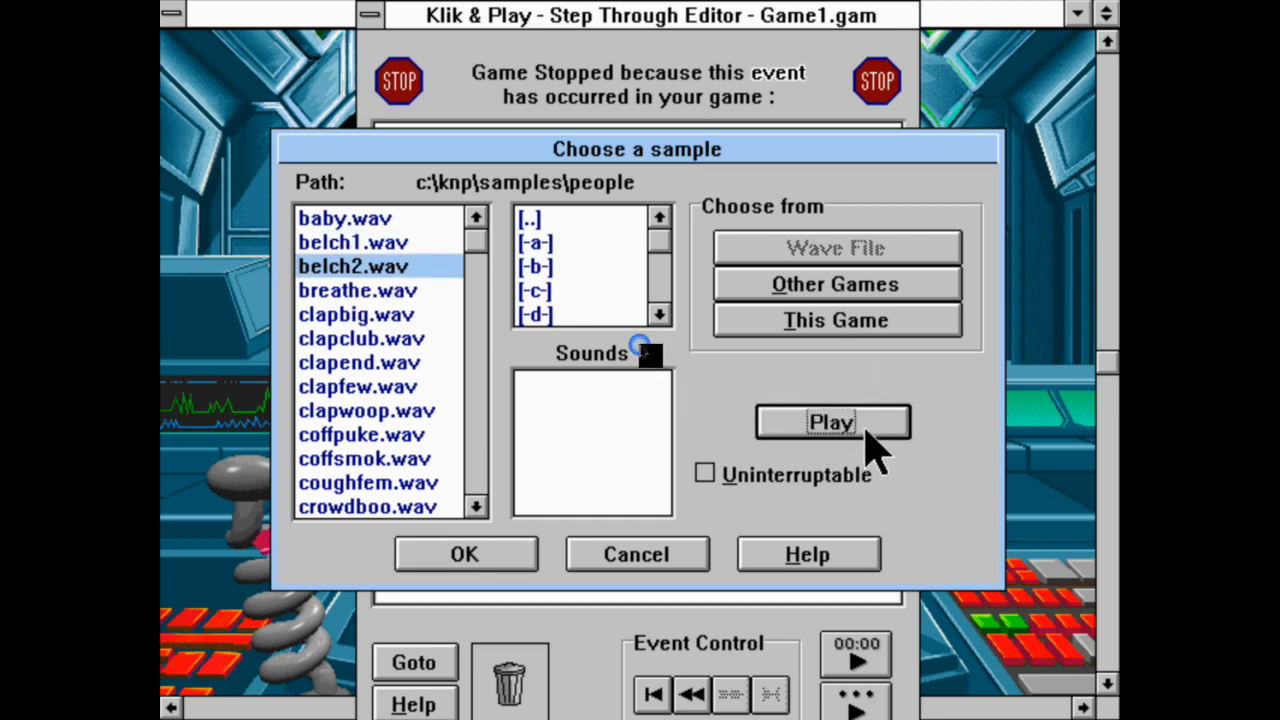
Choose belch.wav from the c:\knp\samples\voices folder as the sound played when the orange collides with the block.
double_click(541, 219)
left_click_drag(637, 238, 631, 266)
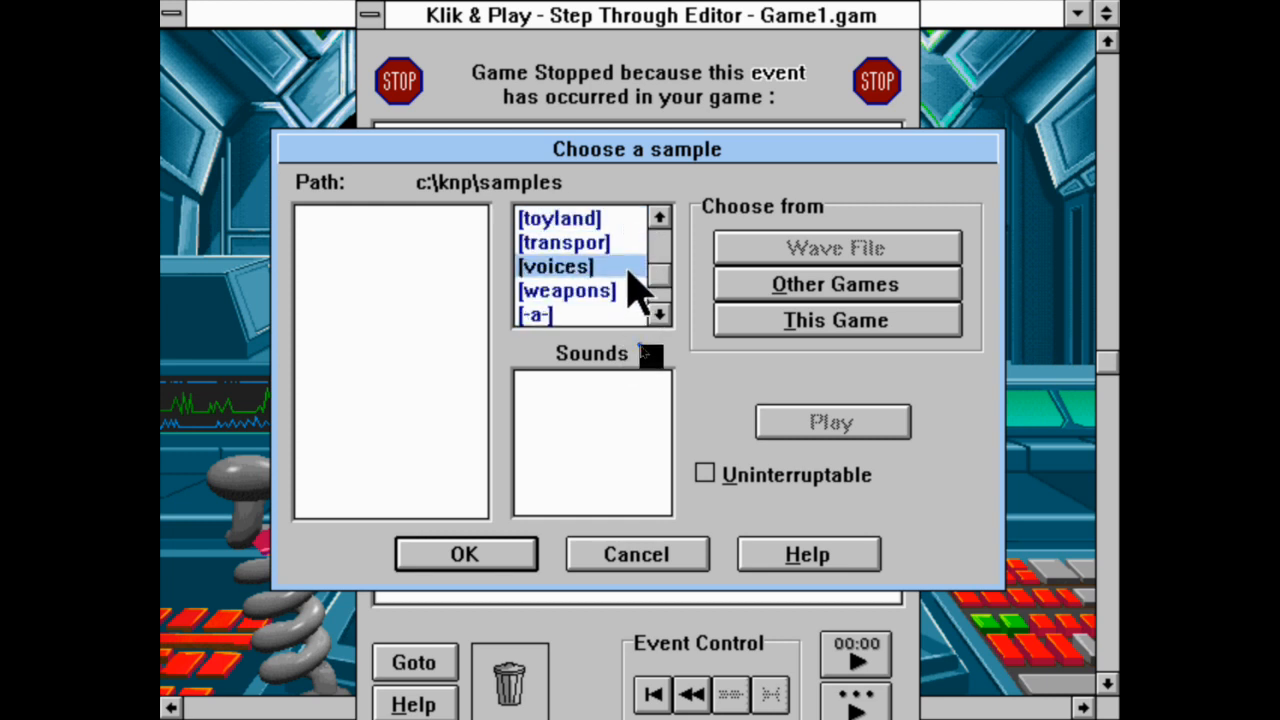
double_click(629, 268)
left_click(391, 410)
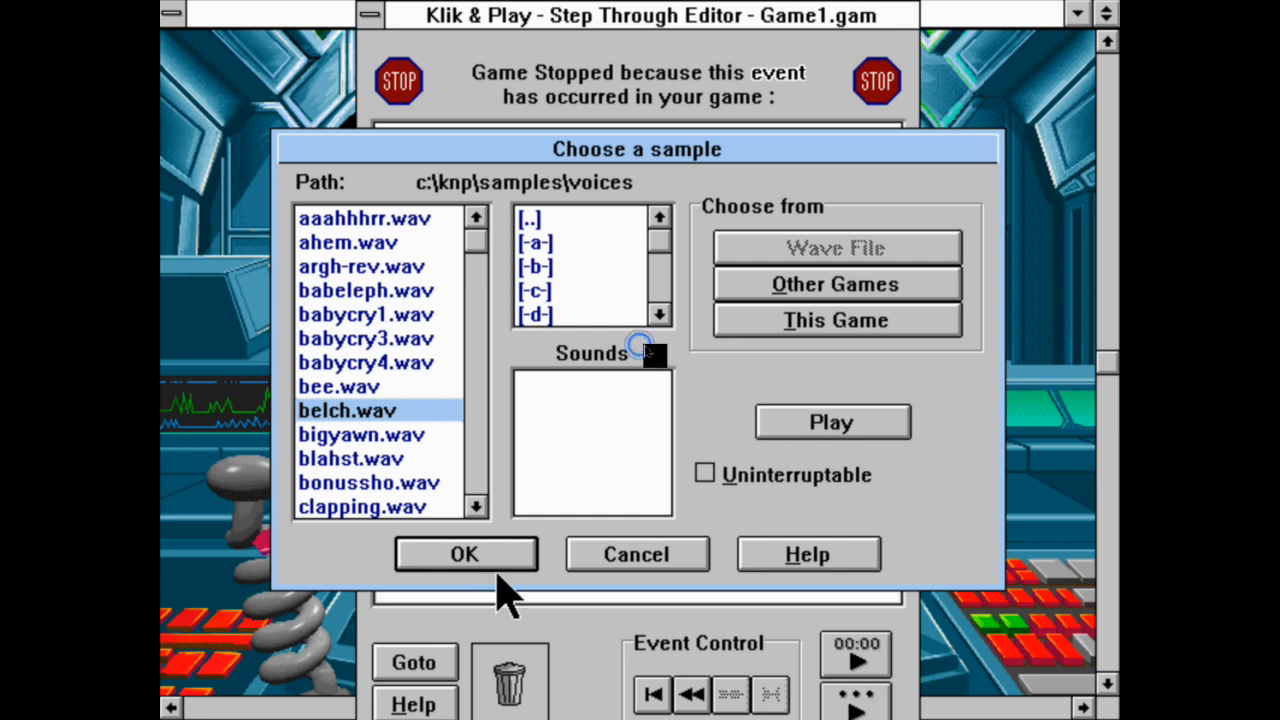
left_click(440, 556)
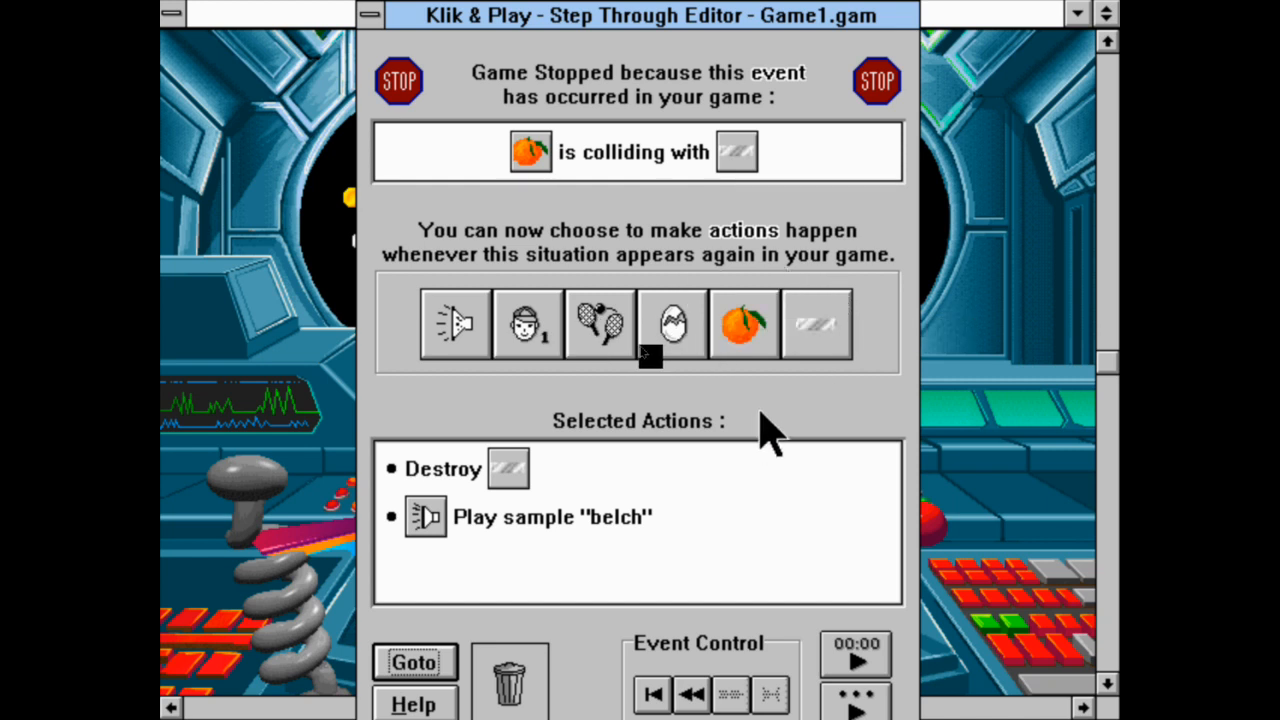
Add 1 to Player 1's score when the orange collides with the grey block, and continue the game.
left_click(538, 333)
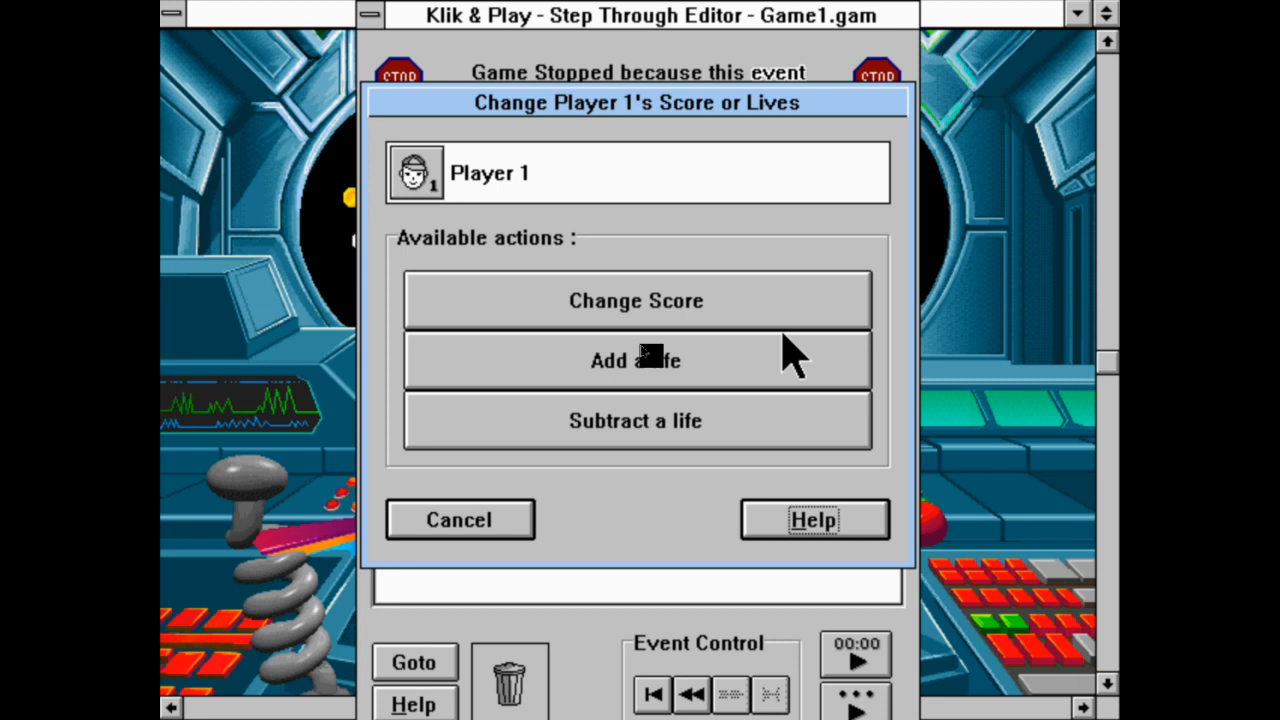
left_click(789, 305)
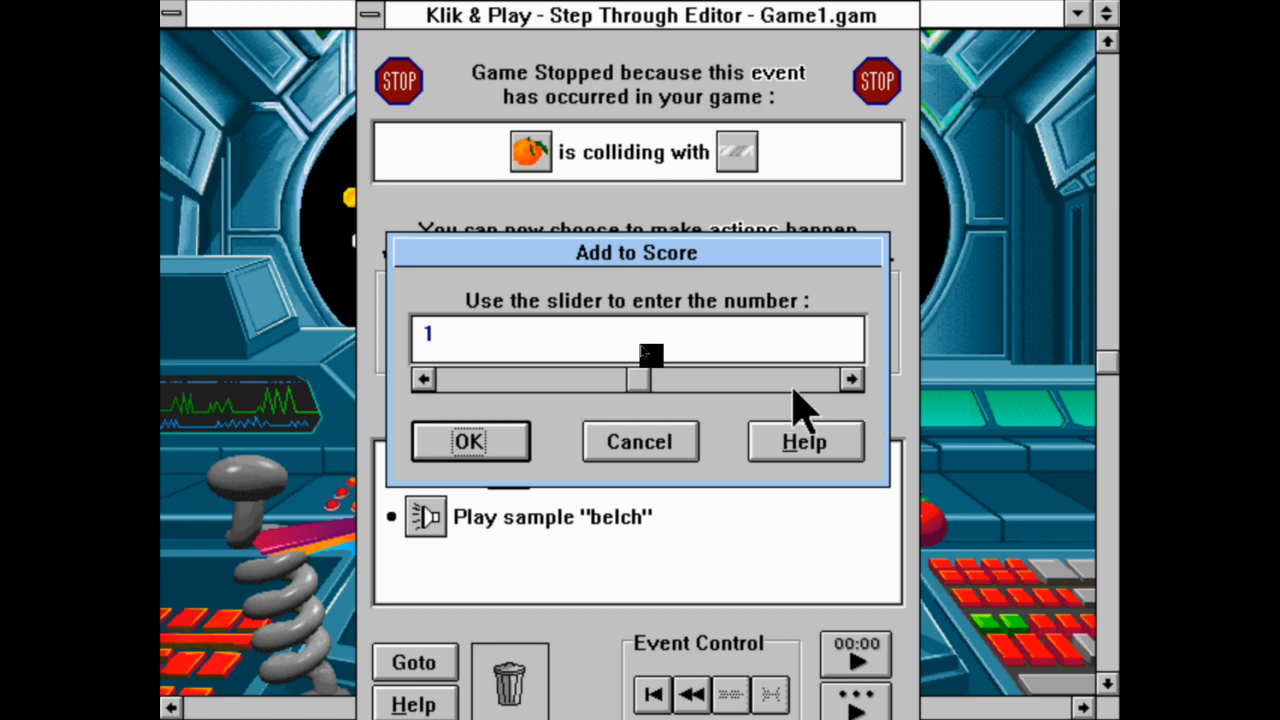
left_click(468, 447)
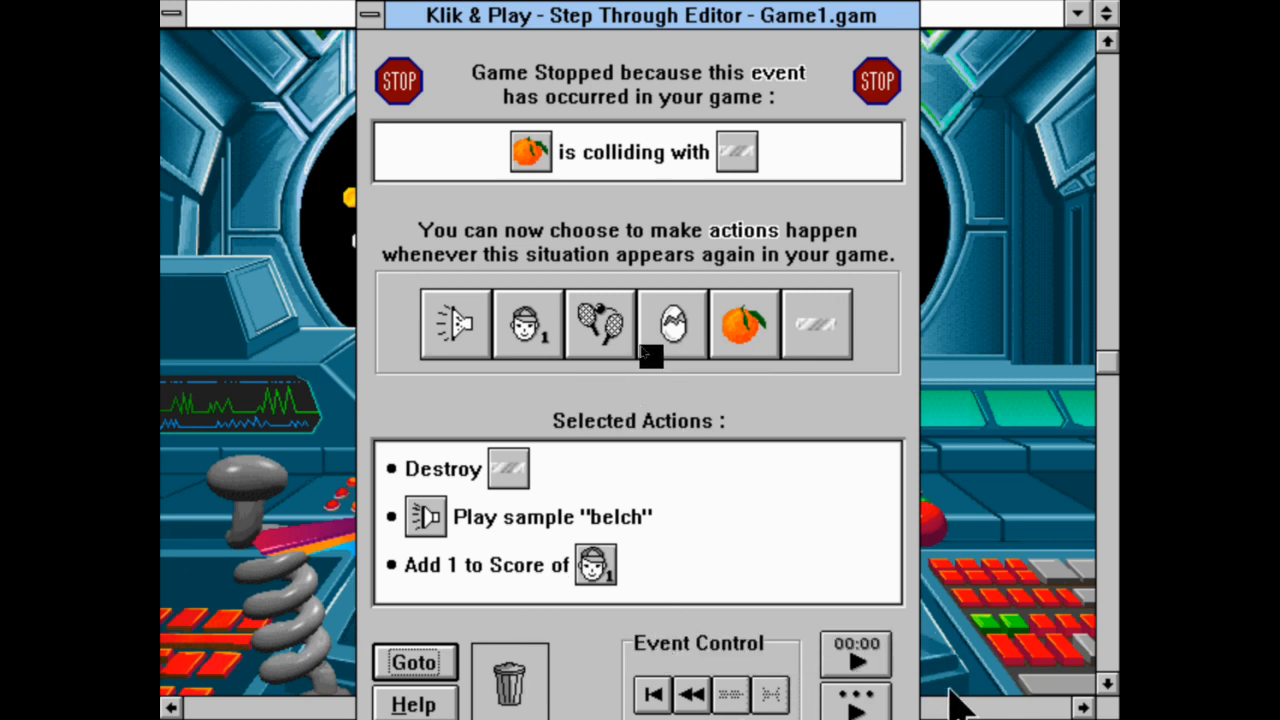
left_click(830, 703)
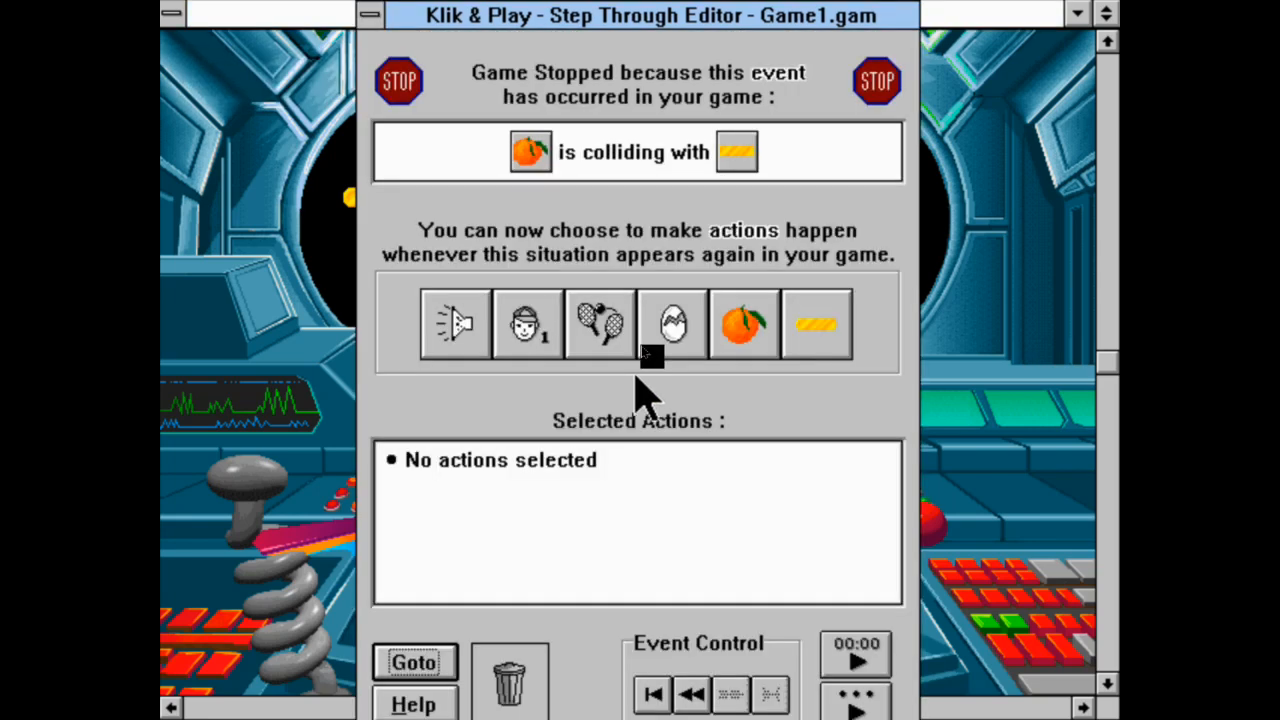
Make the orange's collision with the gold block destroy the gold block and add 1 to Player 1's score.
left_click(850, 336)
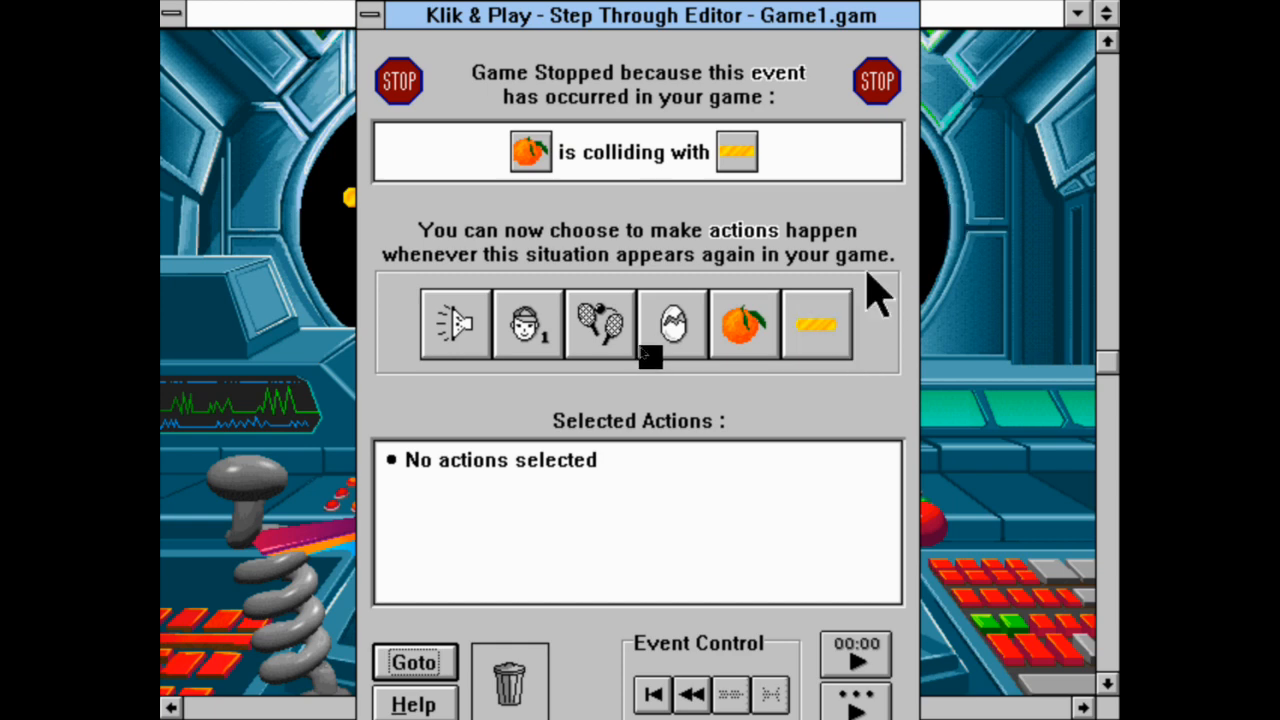
left_click(808, 352)
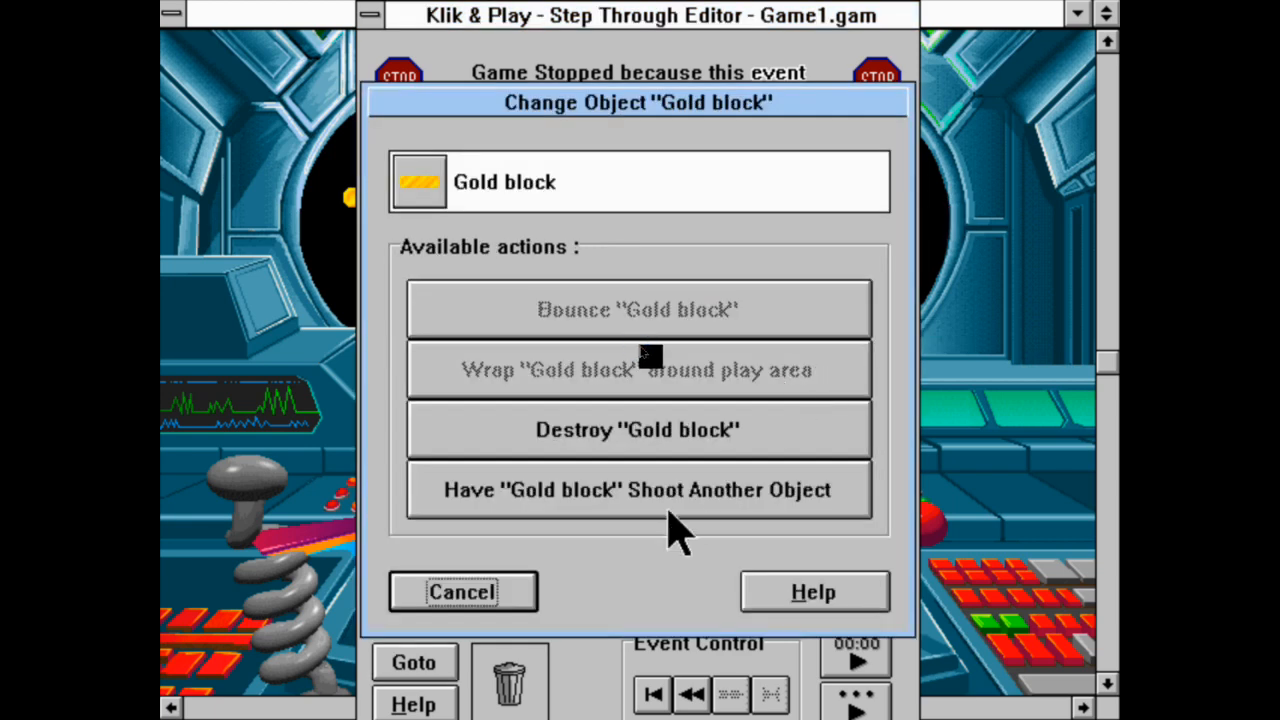
left_click(708, 429)
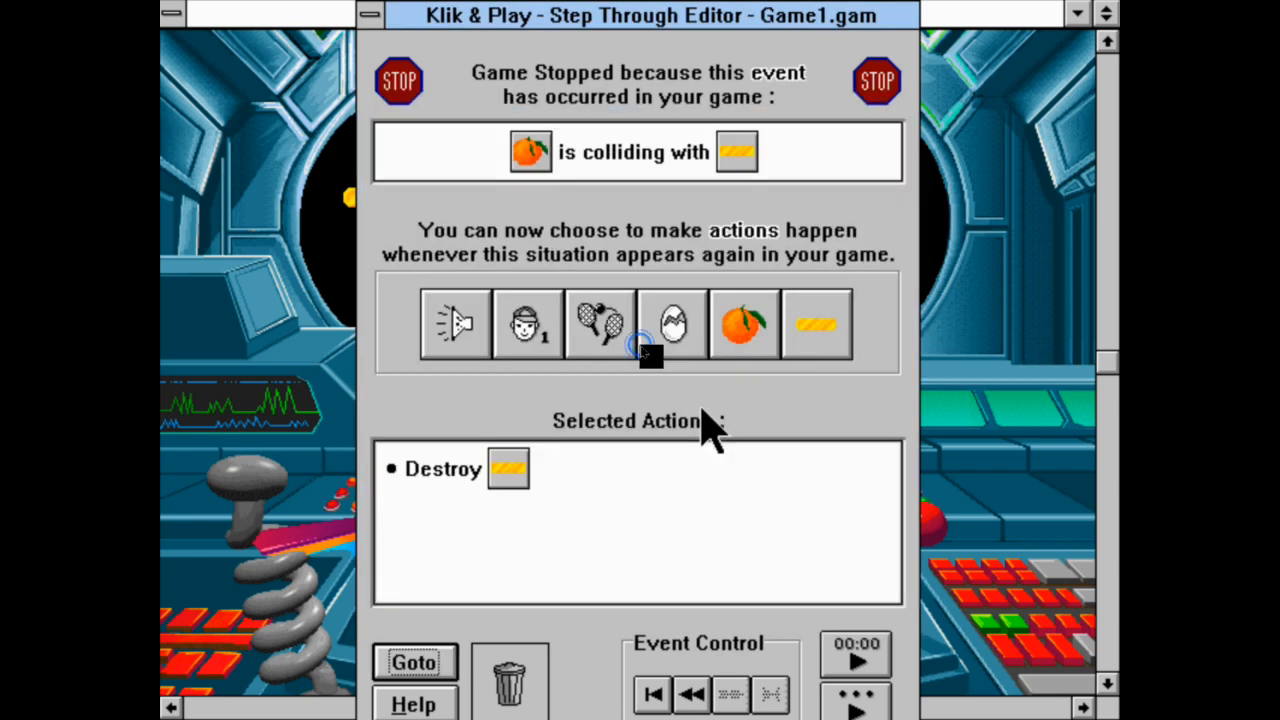
left_click(528, 322)
left_click(737, 290)
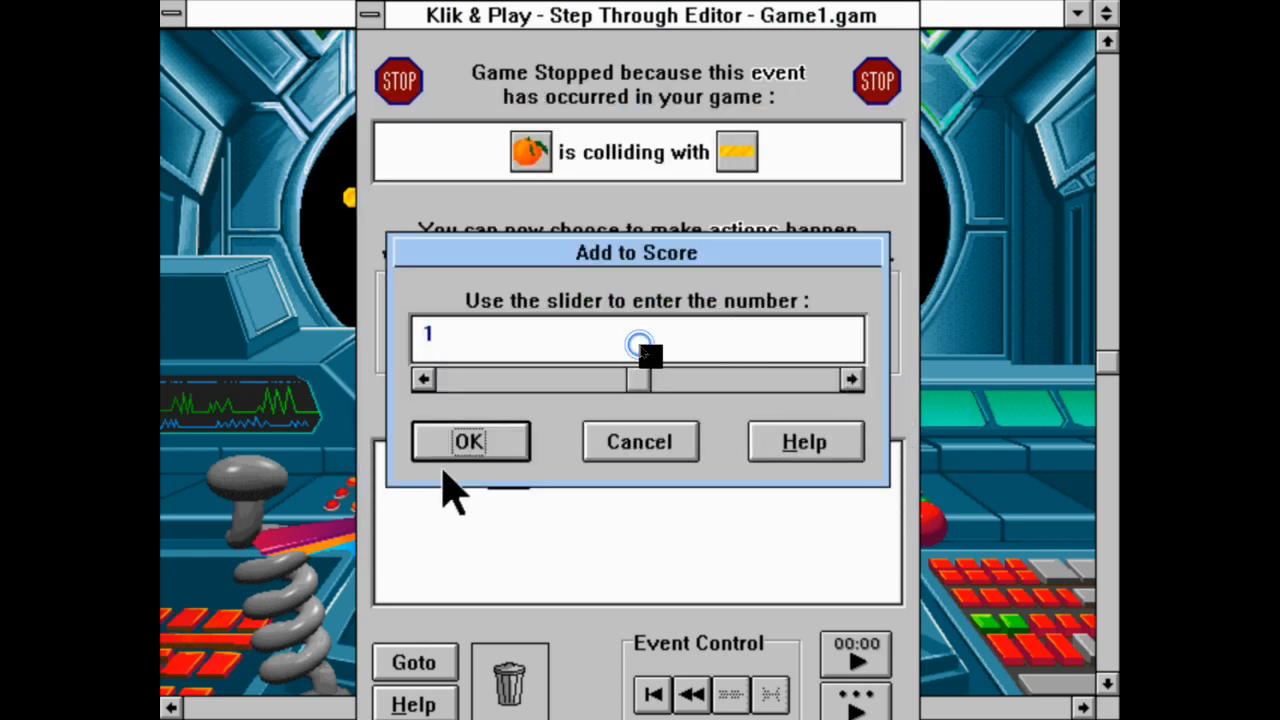
left_click(466, 450)
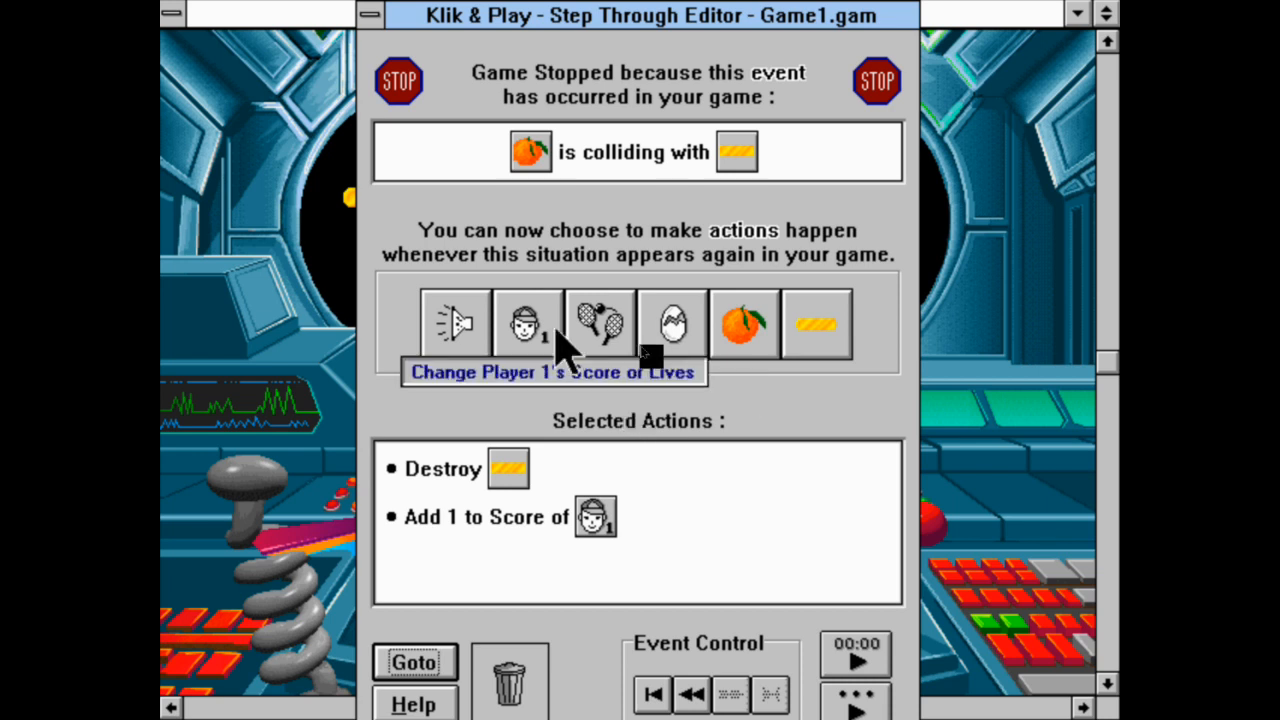
Play the game's existing belch sample when the orange collides with the gold block, and continue the game.
left_click(630, 344)
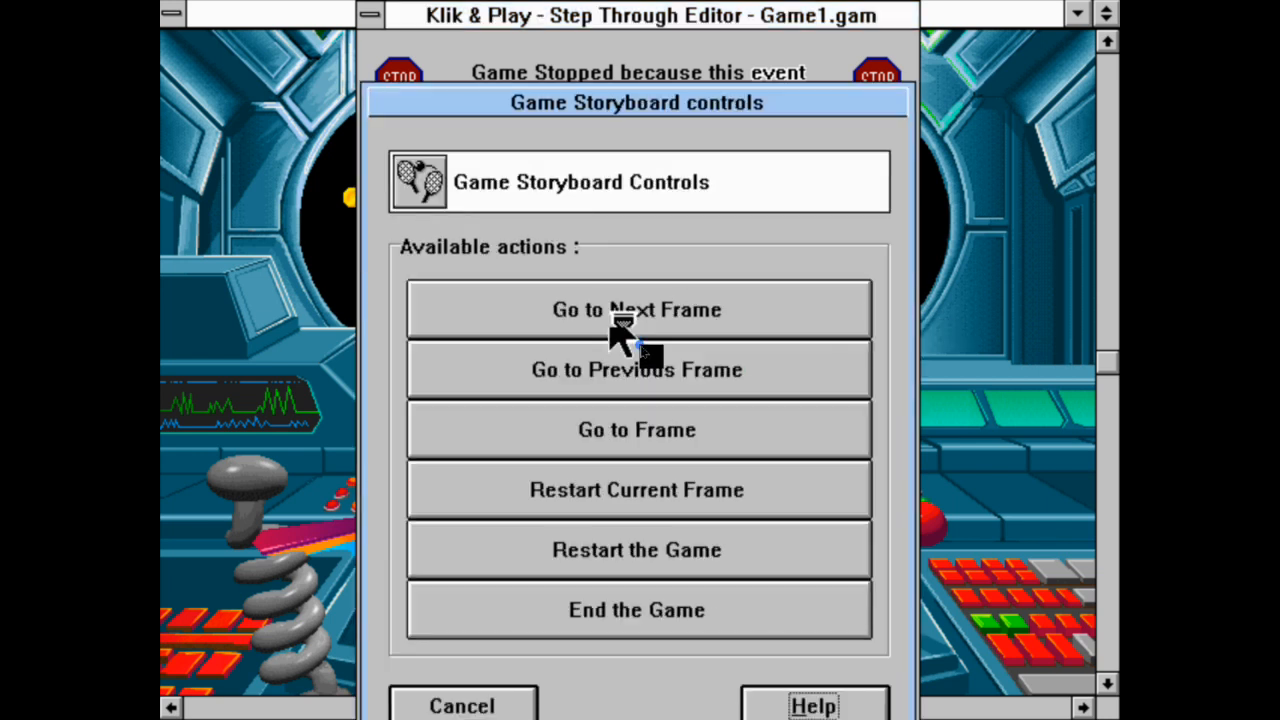
left_click(517, 704)
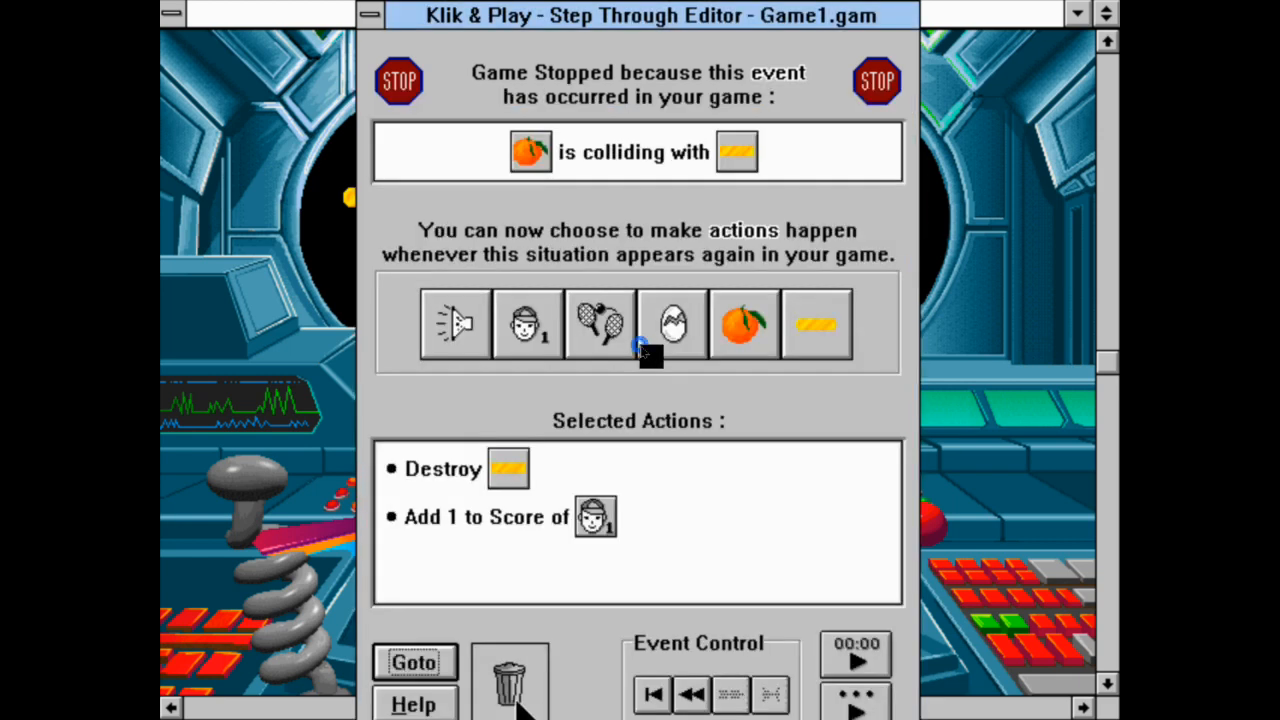
left_click(462, 325)
left_click(866, 320)
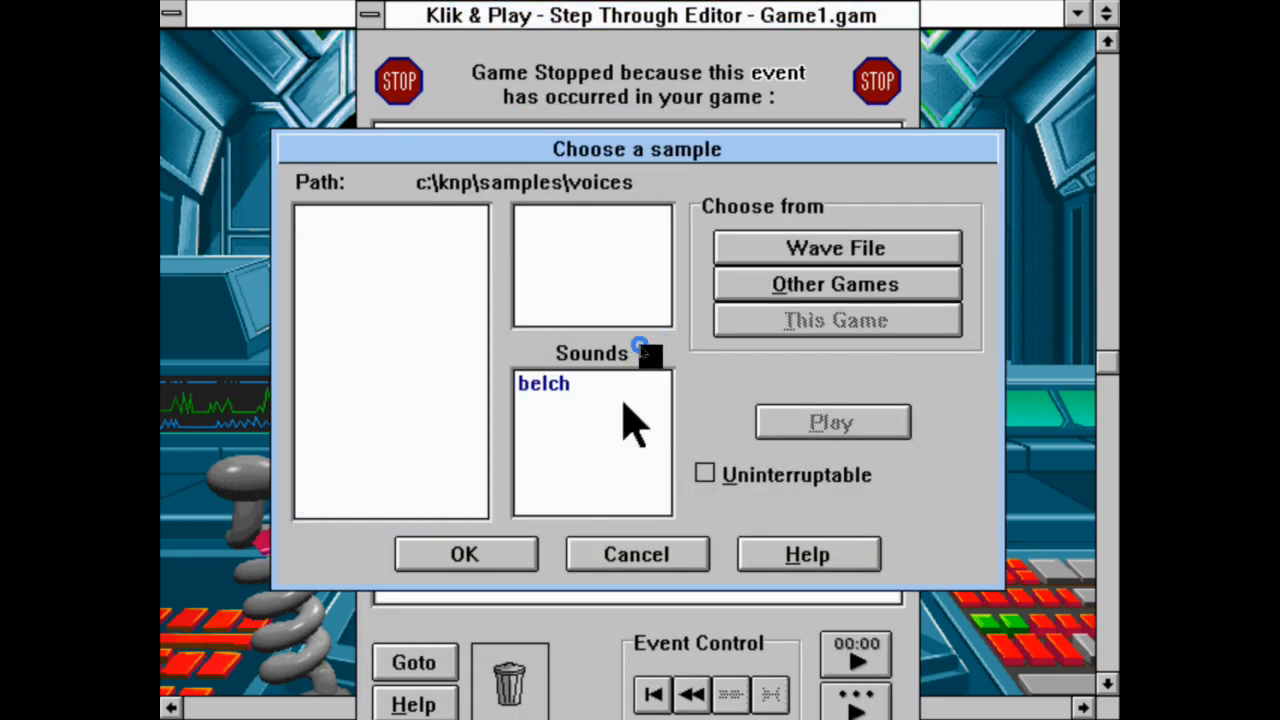
left_click(580, 391)
left_click(417, 557)
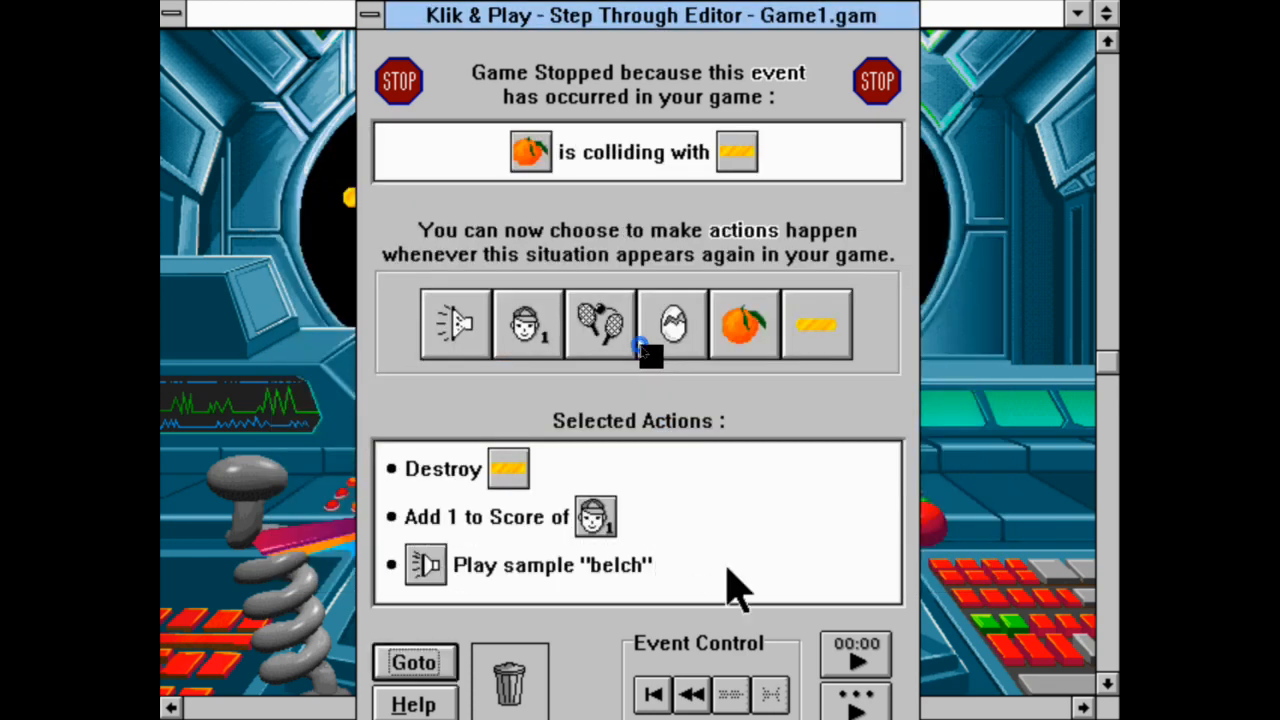
left_click(855, 700)
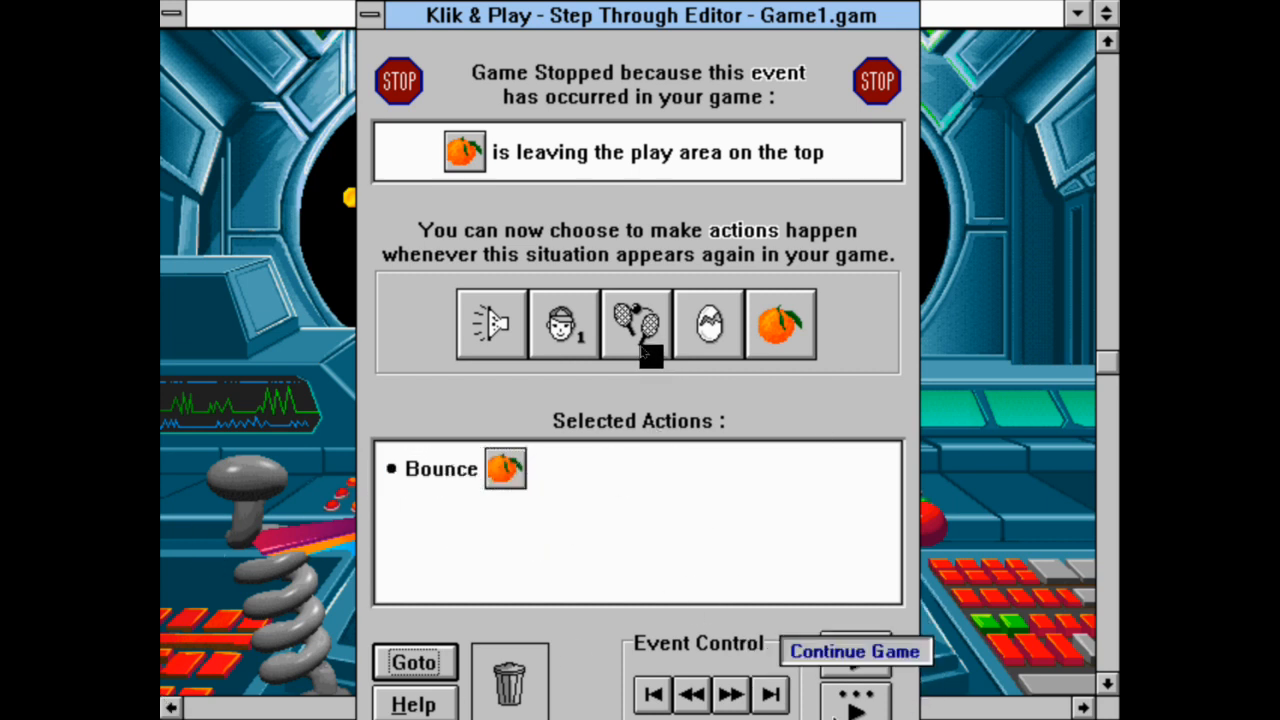
Continue to the event where the orange leaves the play area on the bottom and subtract a life from Player 1.
left_click(855, 708)
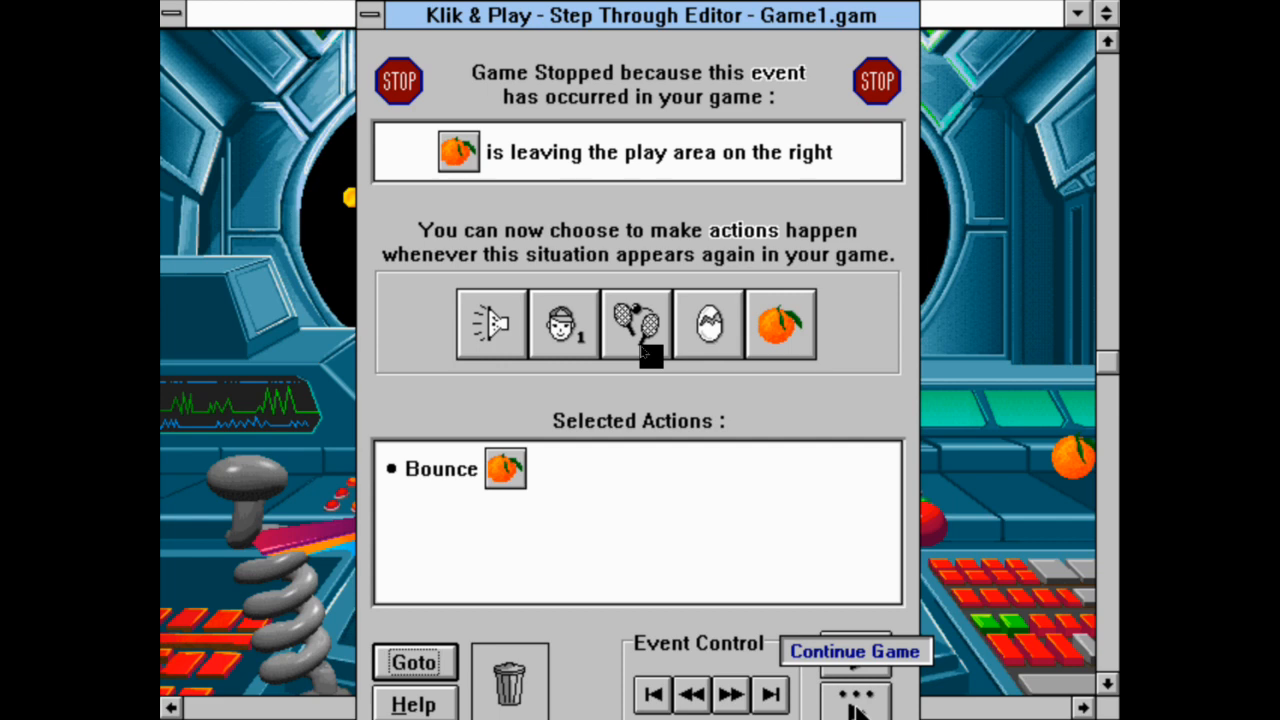
left_click(855, 700)
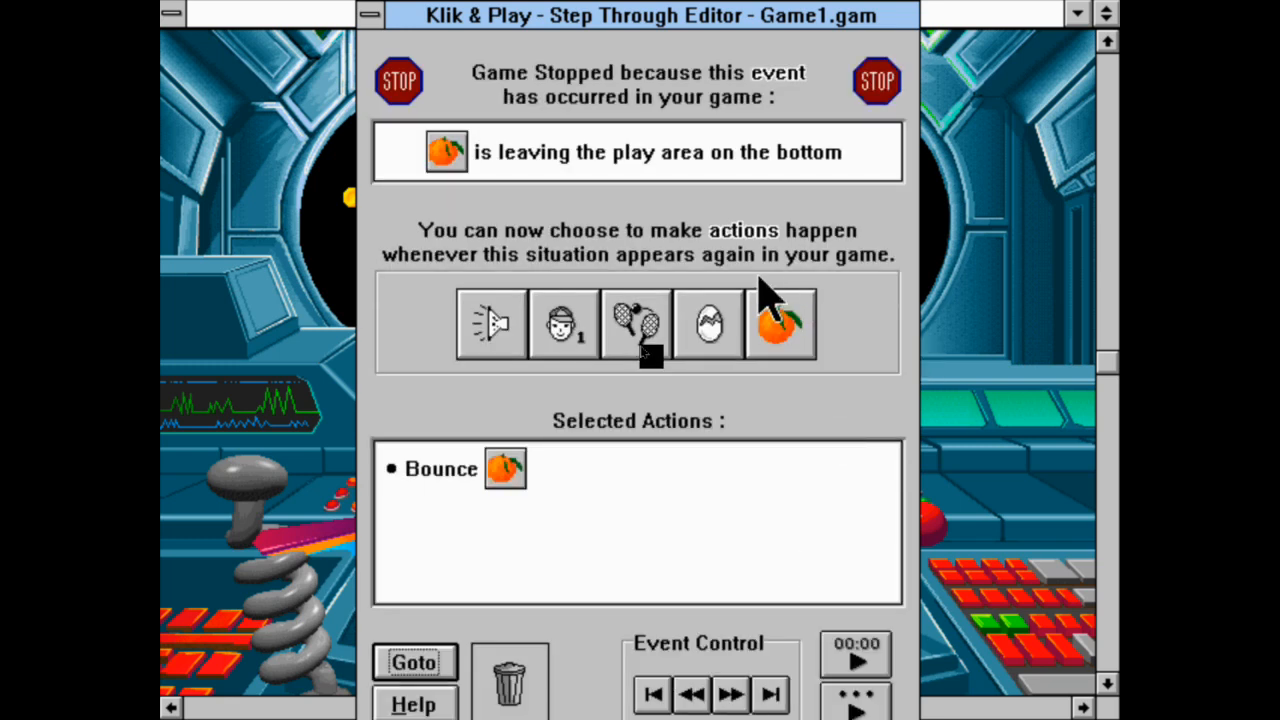
left_click(571, 334)
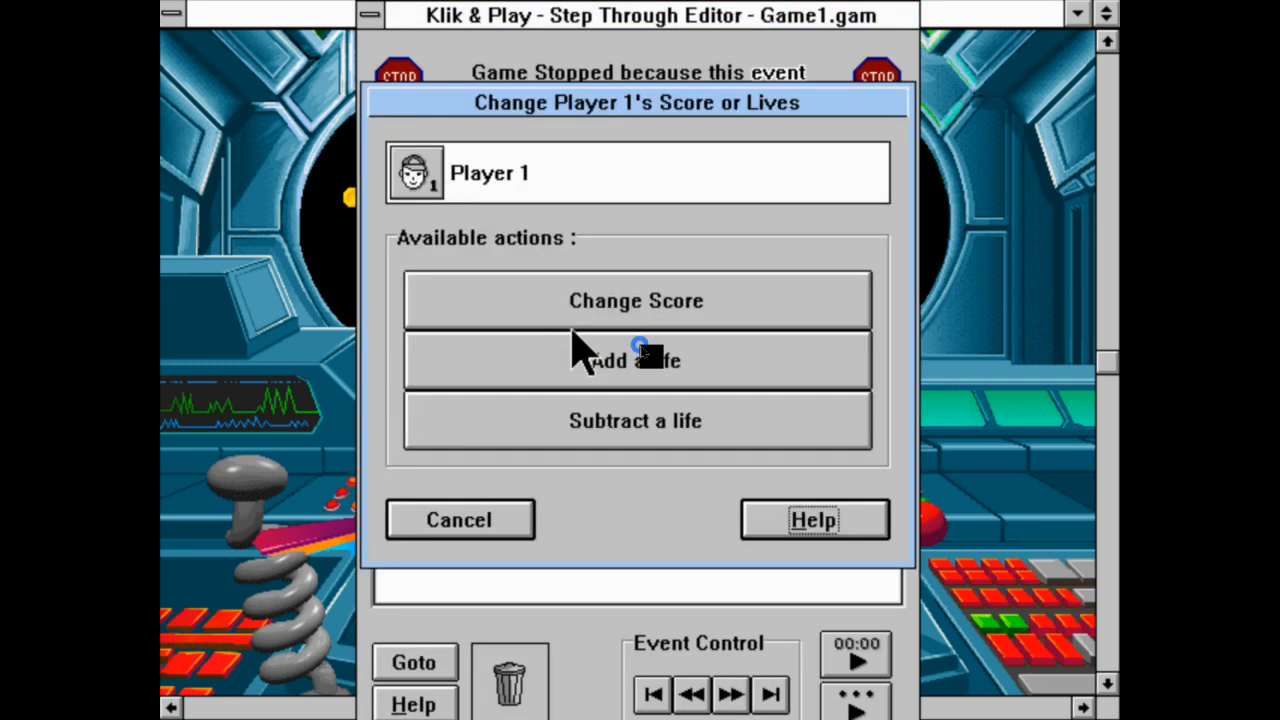
left_click(616, 432)
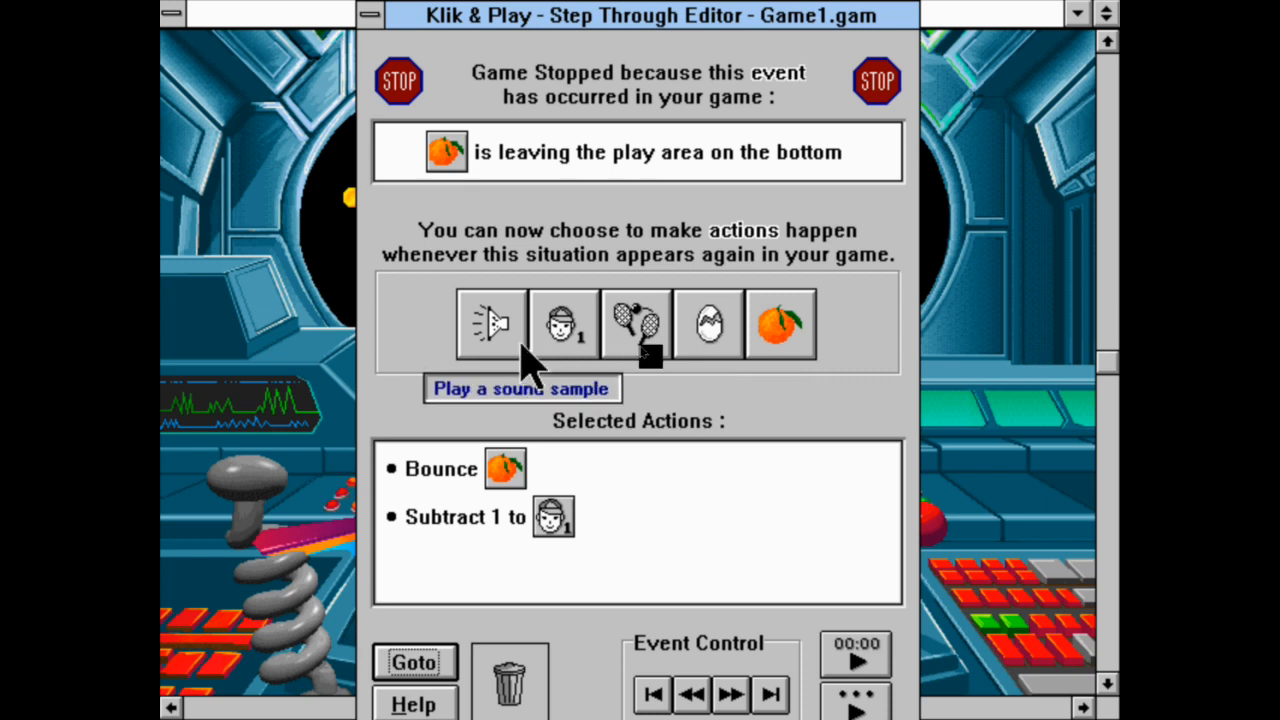
Start choosing a wave file for the bottom-exit event and look through the samples in c:\knp\samples\voices.
left_click(478, 338)
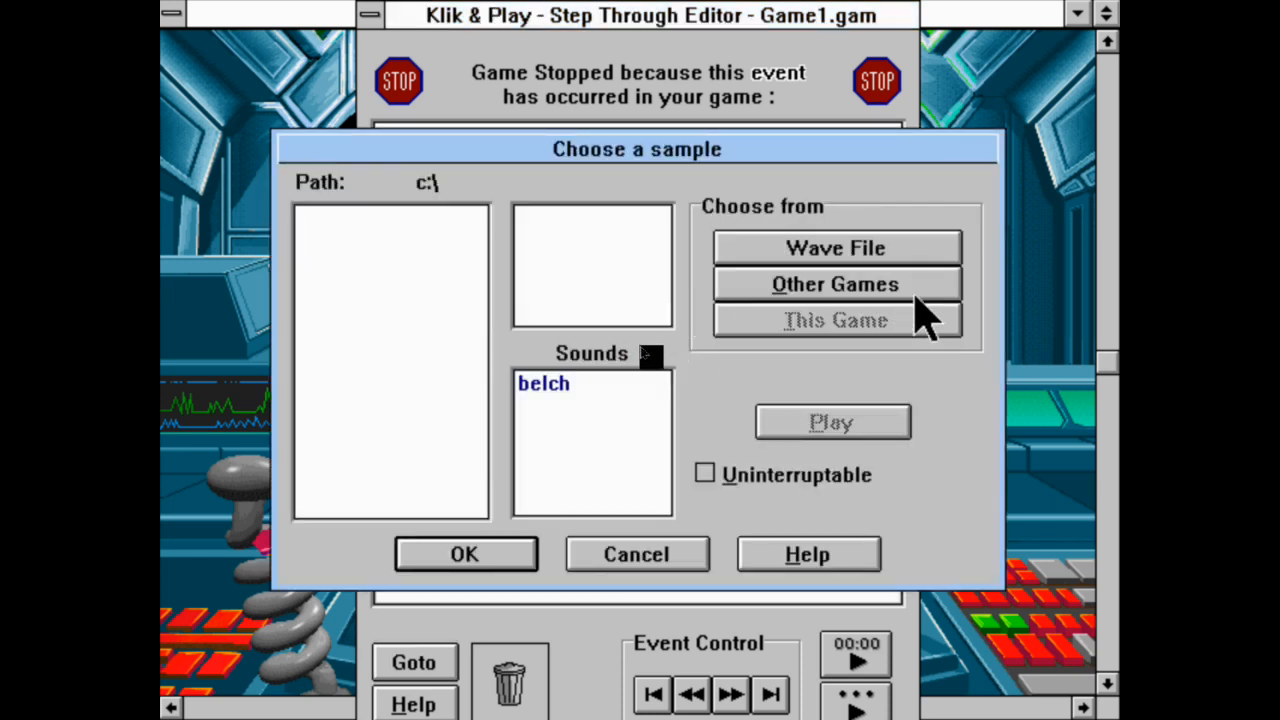
left_click(928, 256)
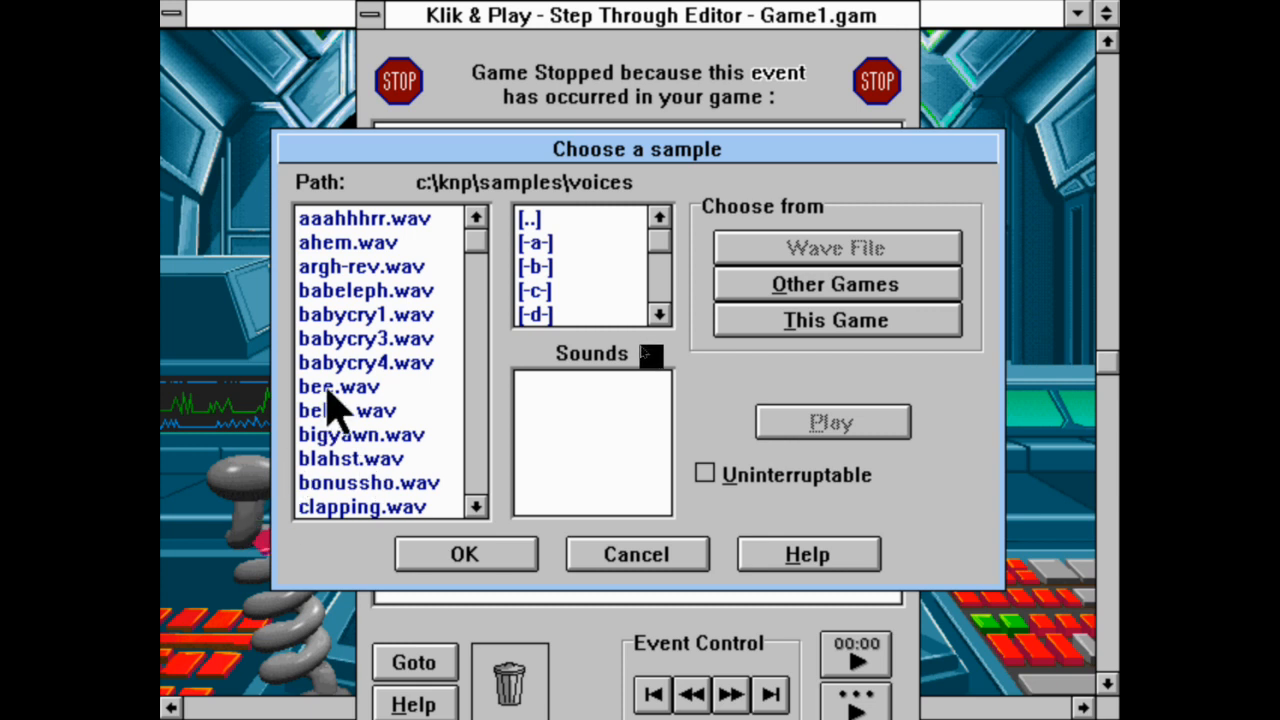
left_click(430, 434)
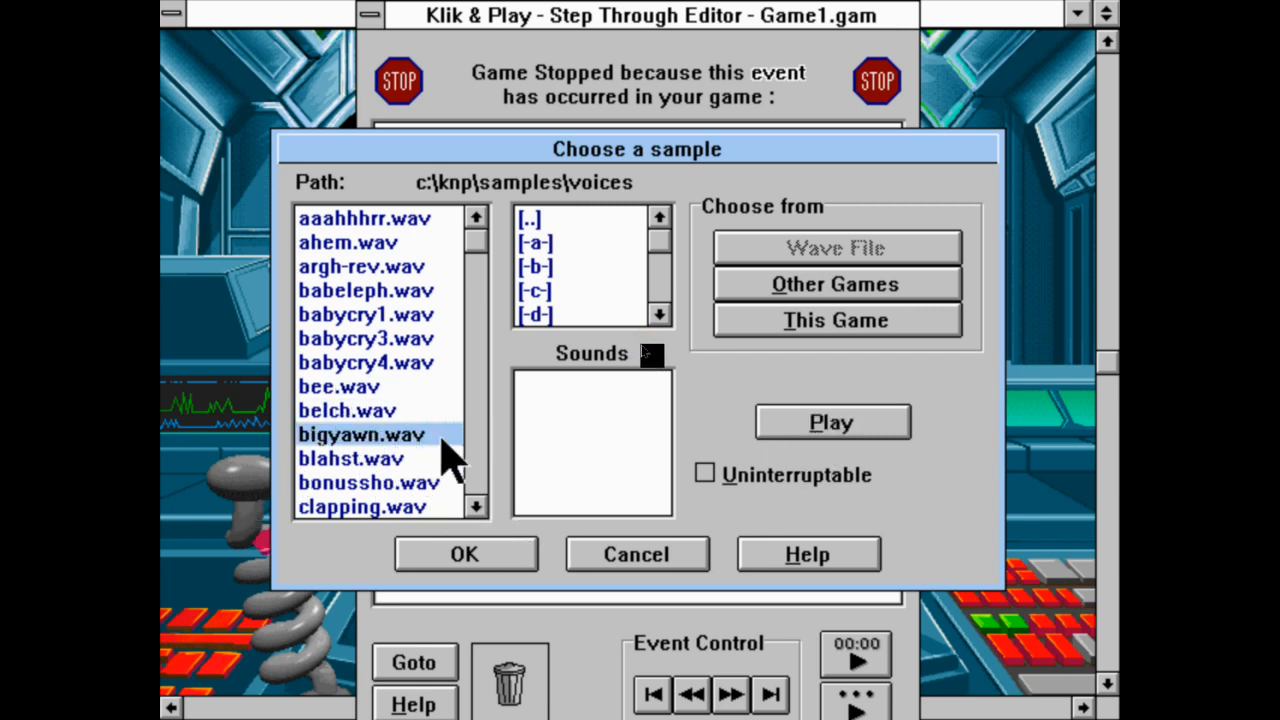
left_click(486, 513)
left_click(486, 513)
left_click(486, 513)
left_click(486, 513)
left_click(486, 513)
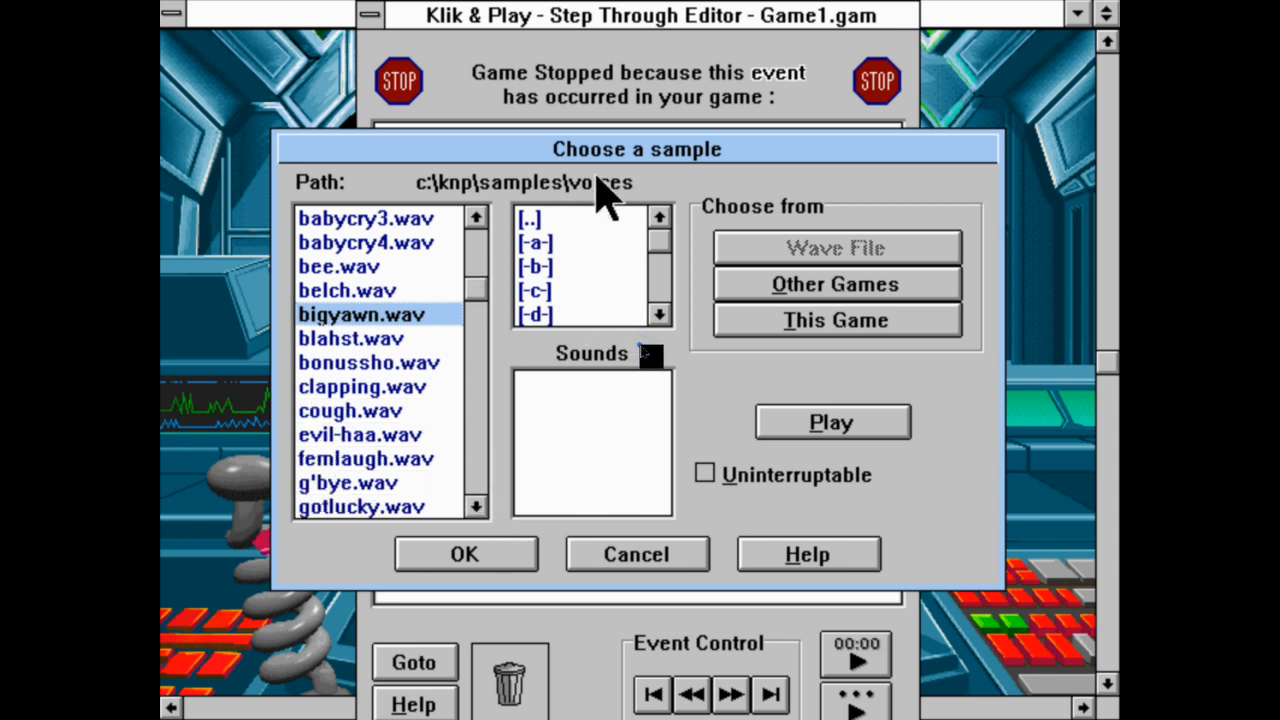
Switch to the c:\knp\samples\effects folder and try flux samples such as fluxelec.wav.
double_click(590, 220)
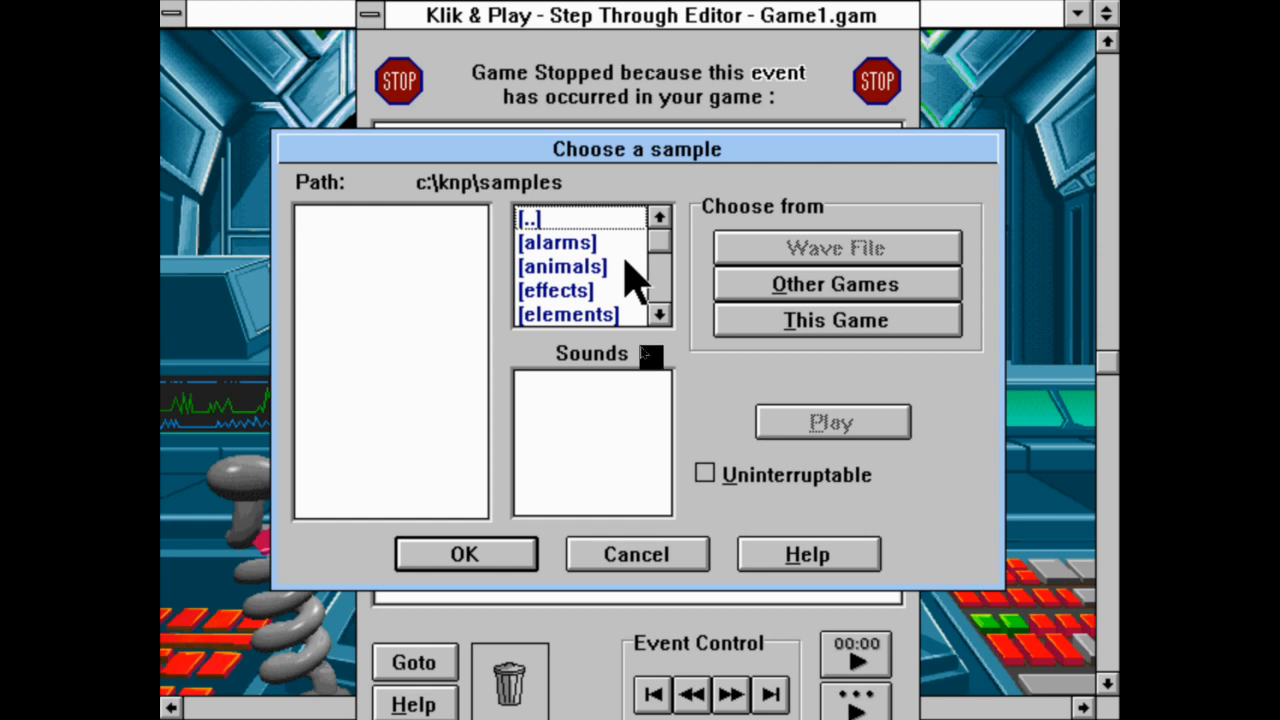
left_click(626, 262)
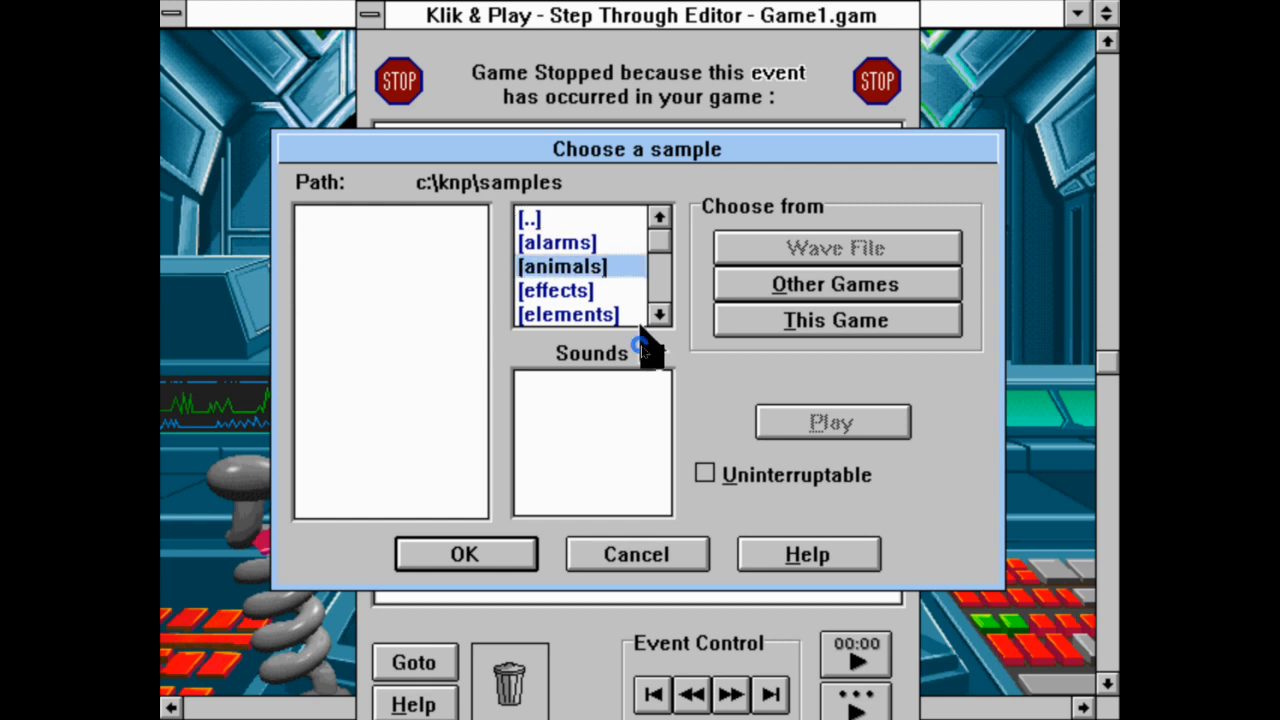
double_click(586, 292)
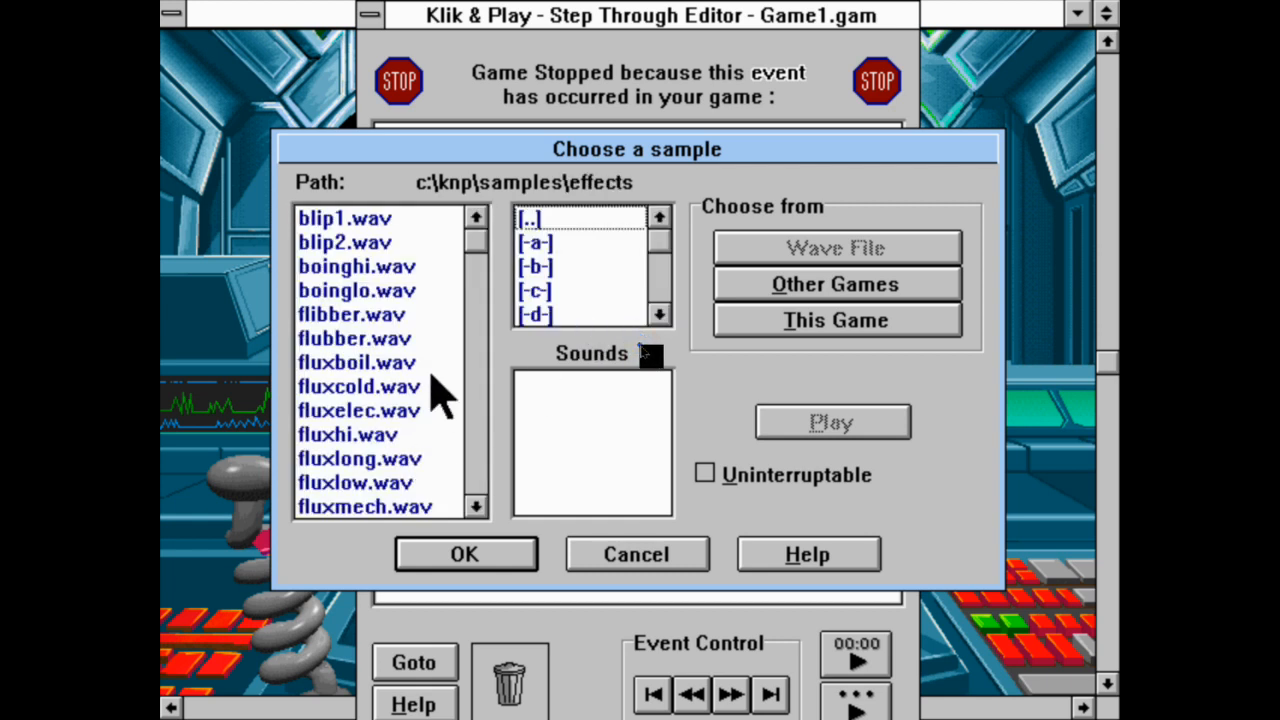
left_click(432, 373)
left_click(431, 406)
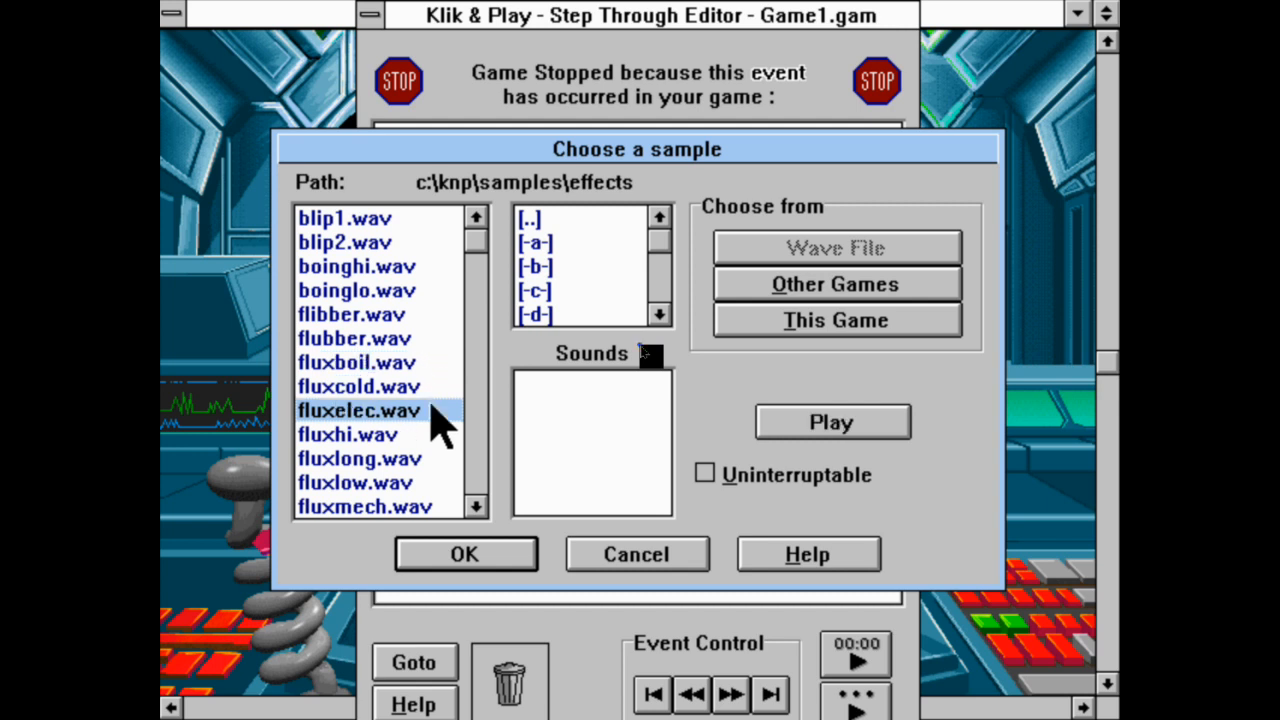
left_click(433, 483)
Choose gameend.wav as an uninterruptable sample played when the orange leaves the play area on the bottom.
left_click_drag(475, 510, 475, 512)
left_click(379, 485)
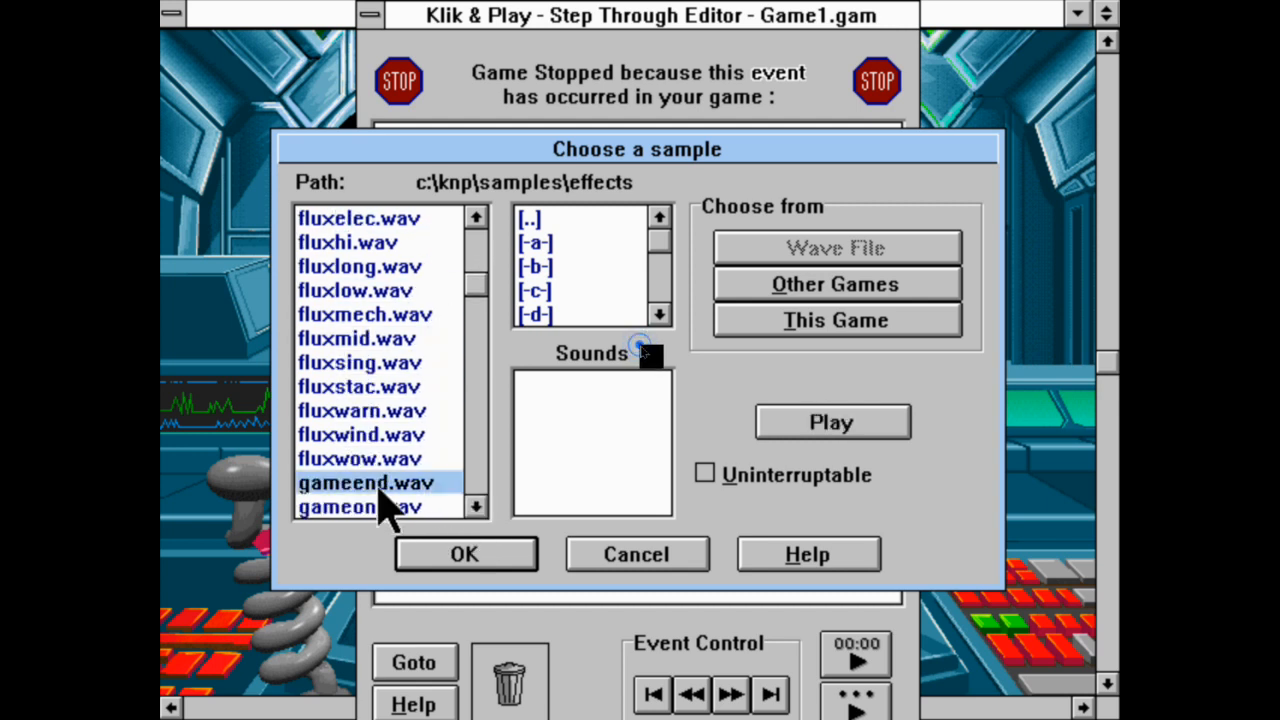
left_click(751, 470)
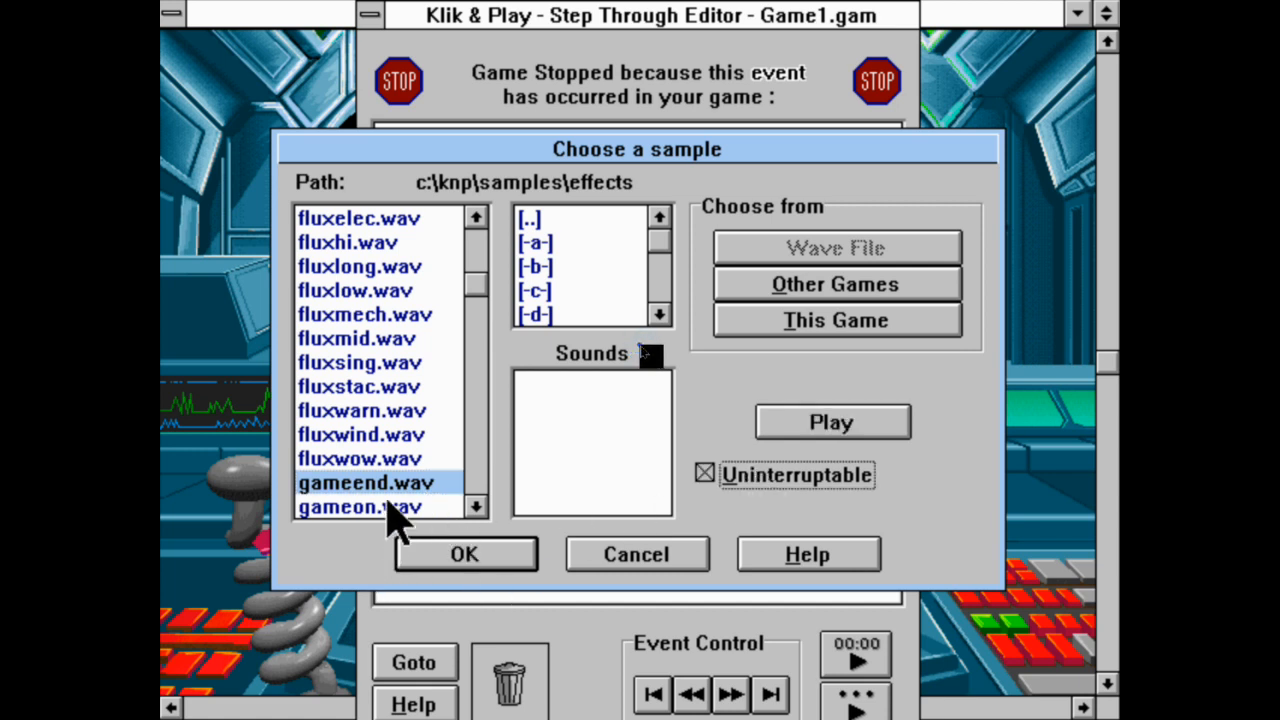
left_click(445, 508)
left_click(467, 506)
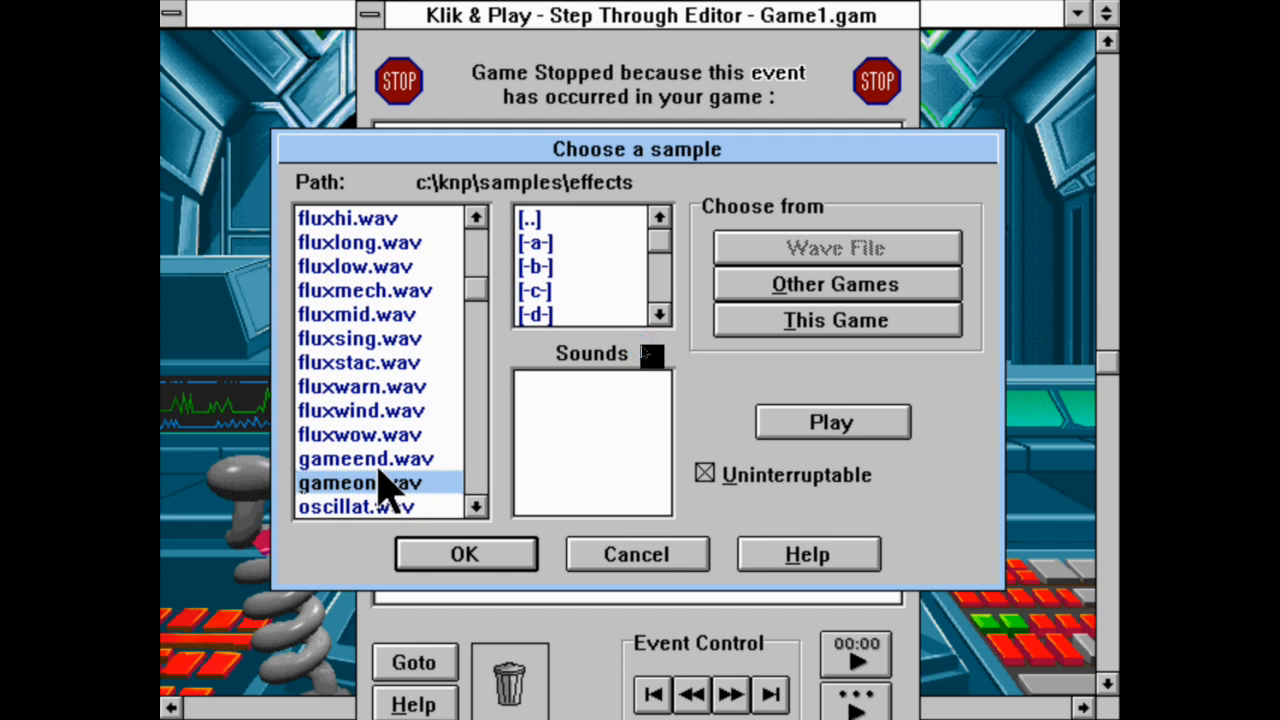
left_click(411, 460)
left_click(447, 552)
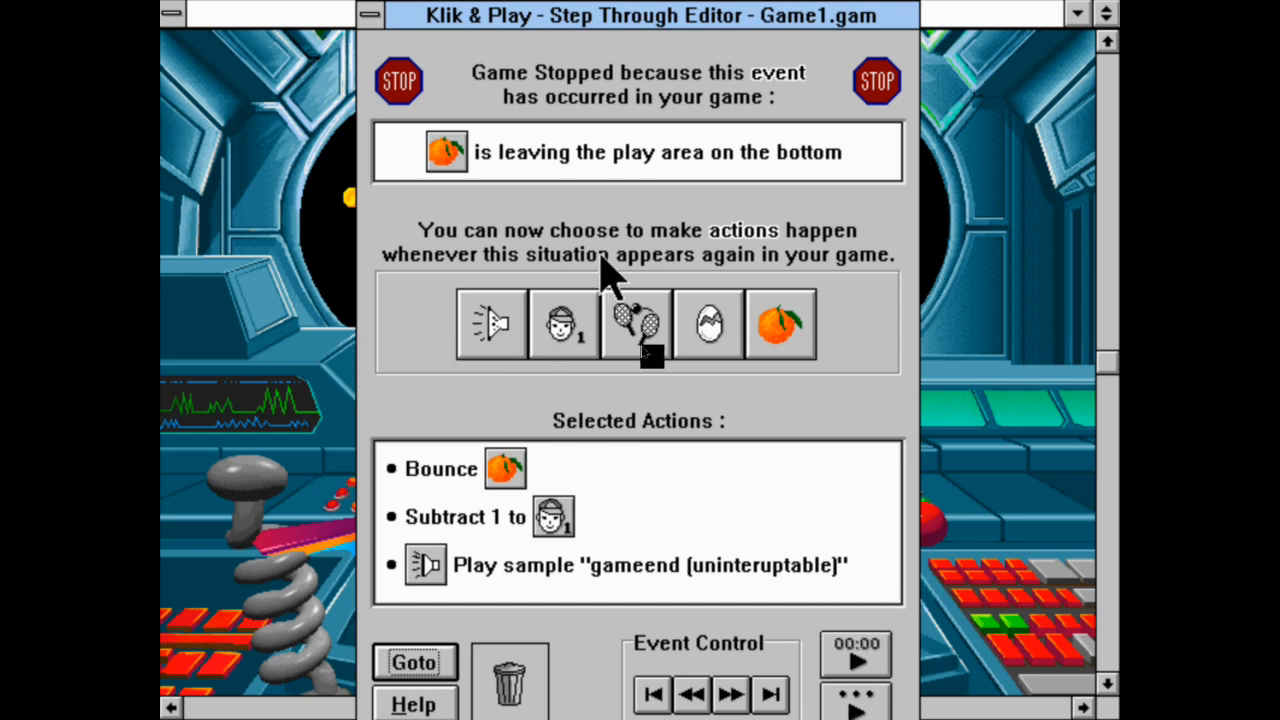
Restart the current frame when the orange leaves the play area on the bottom, and continue the game.
left_click(642, 342)
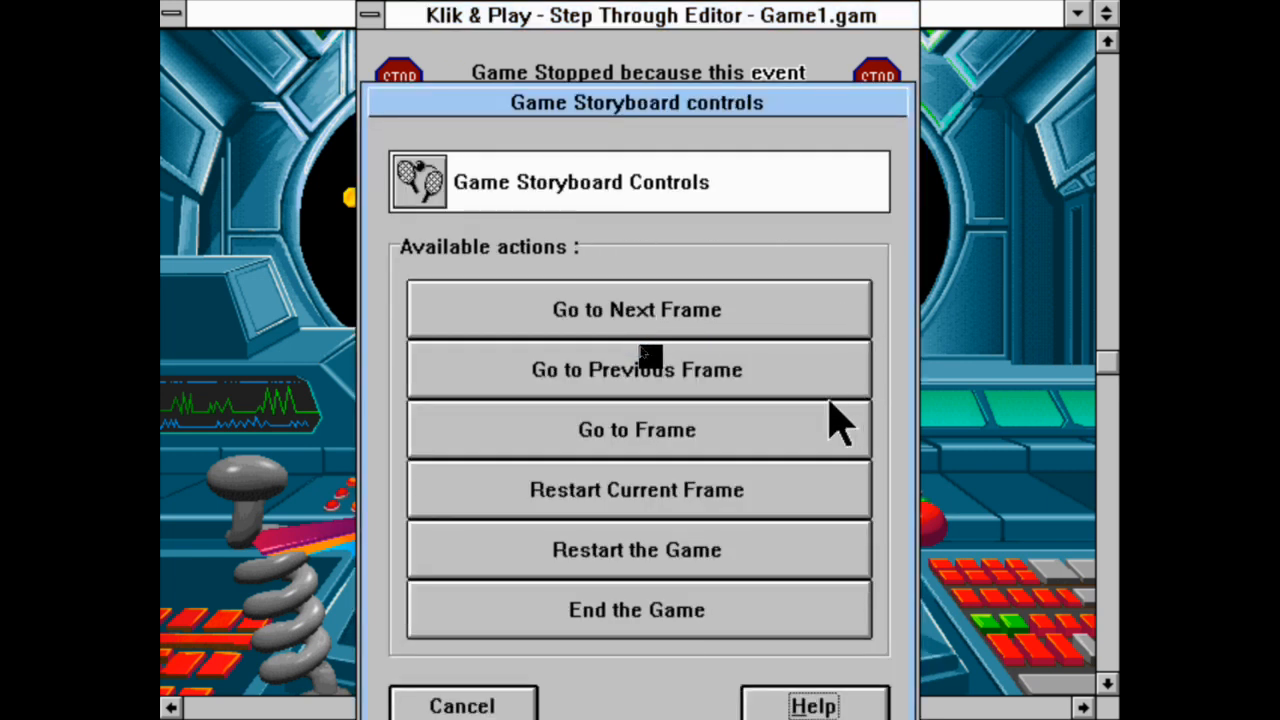
left_click(766, 512)
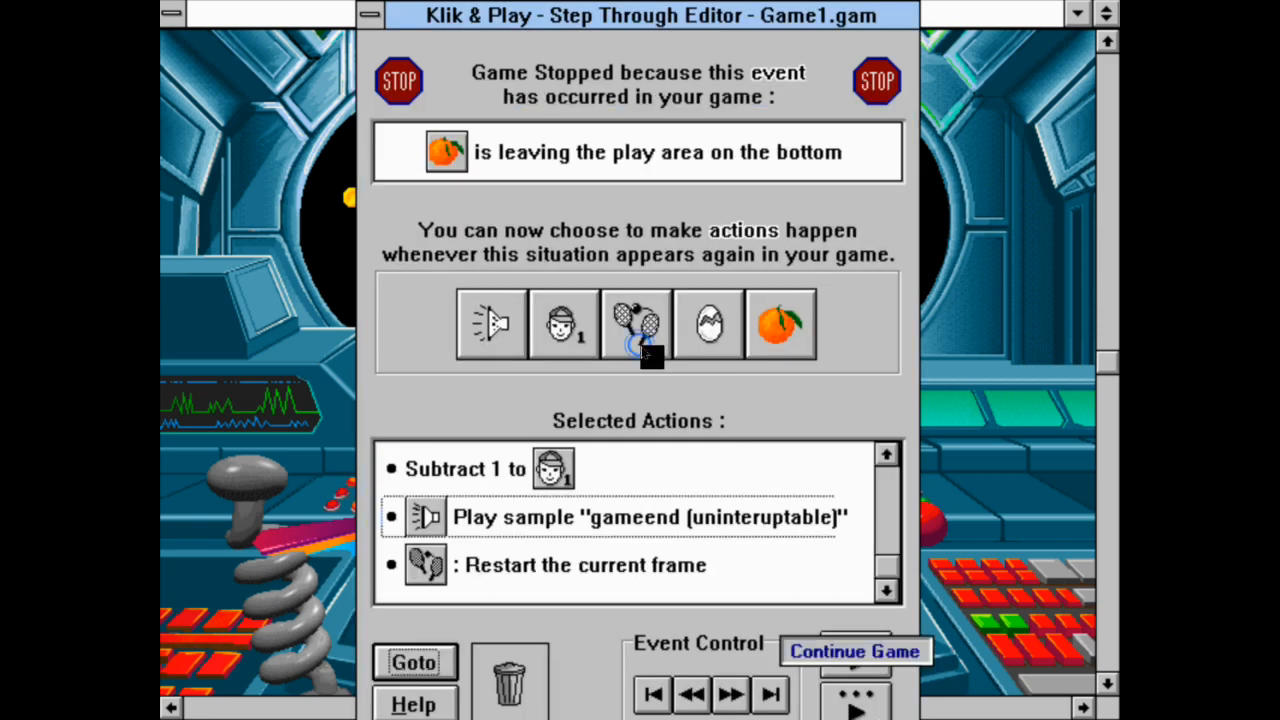
left_click(853, 703)
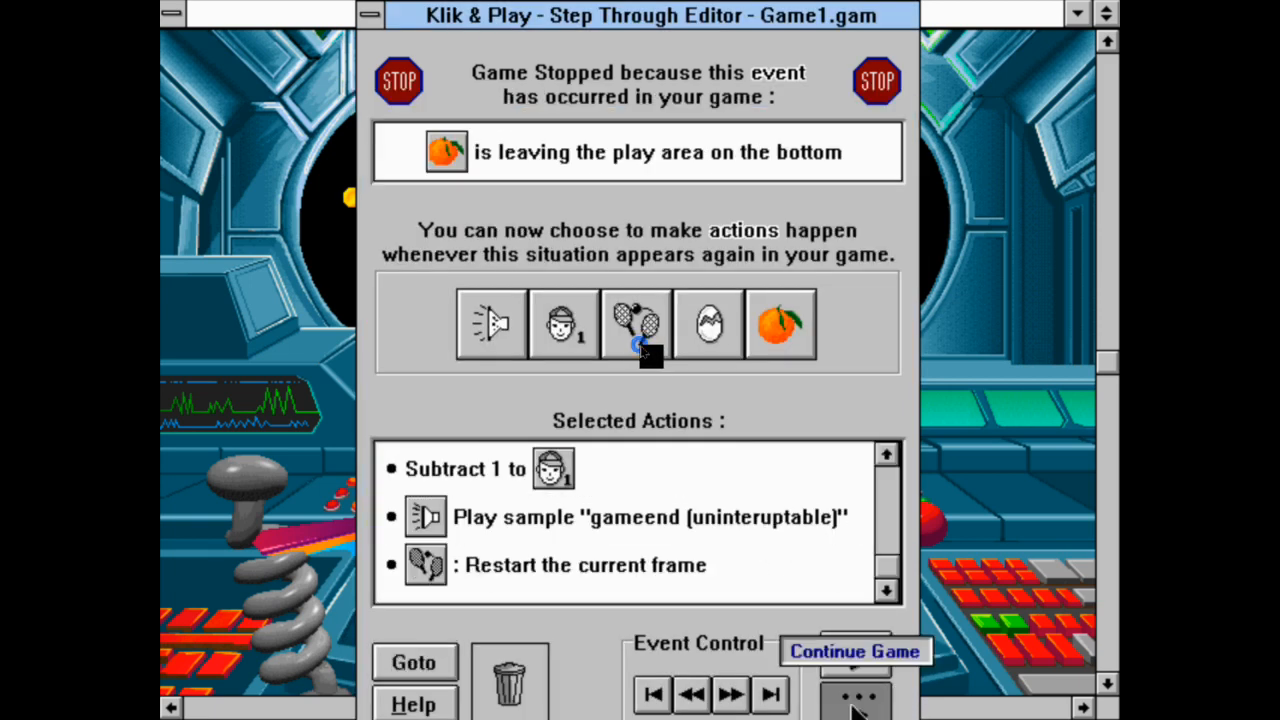
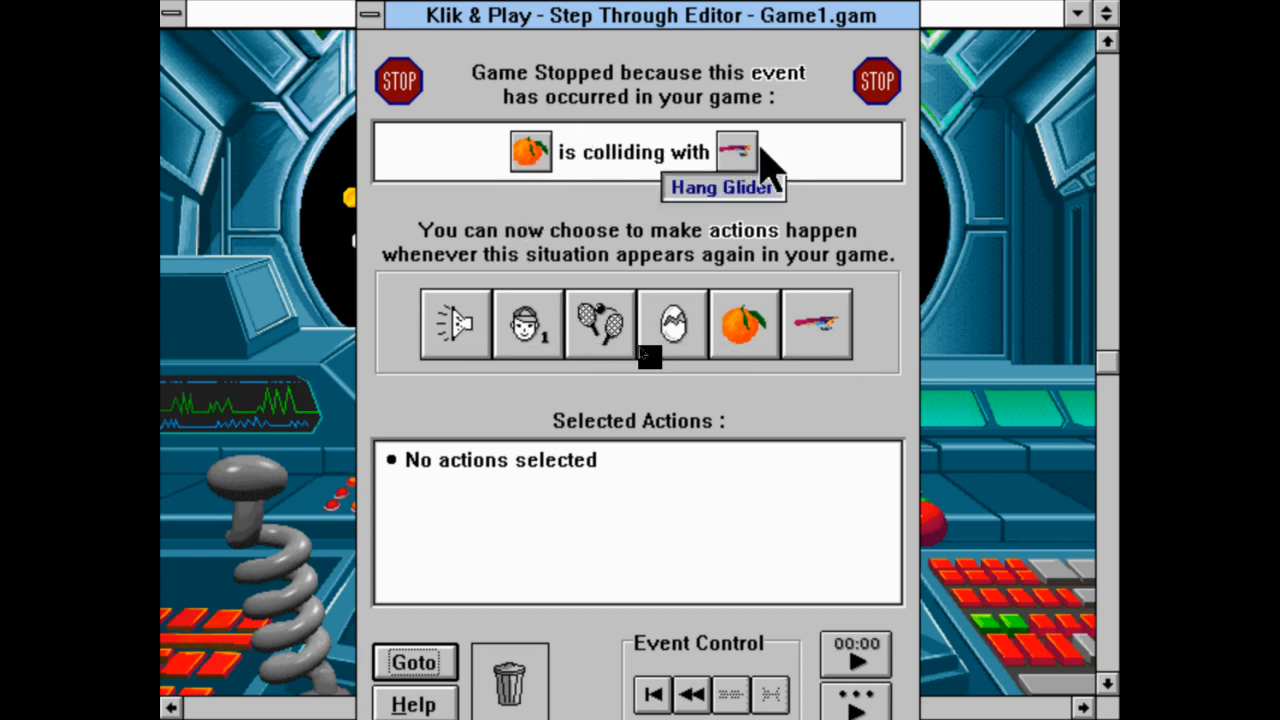
Make the orange bounce when it collides with the Hang Glider, and continue the game.
left_click(740, 322)
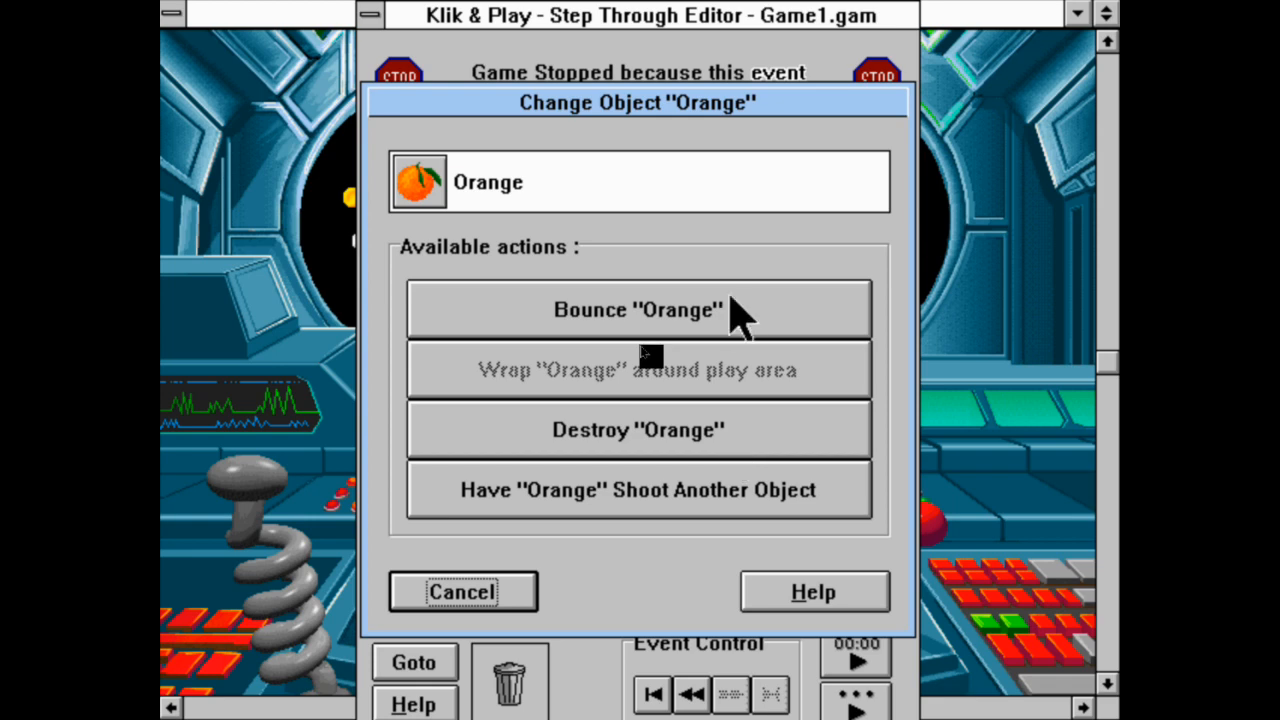
left_click(740, 312)
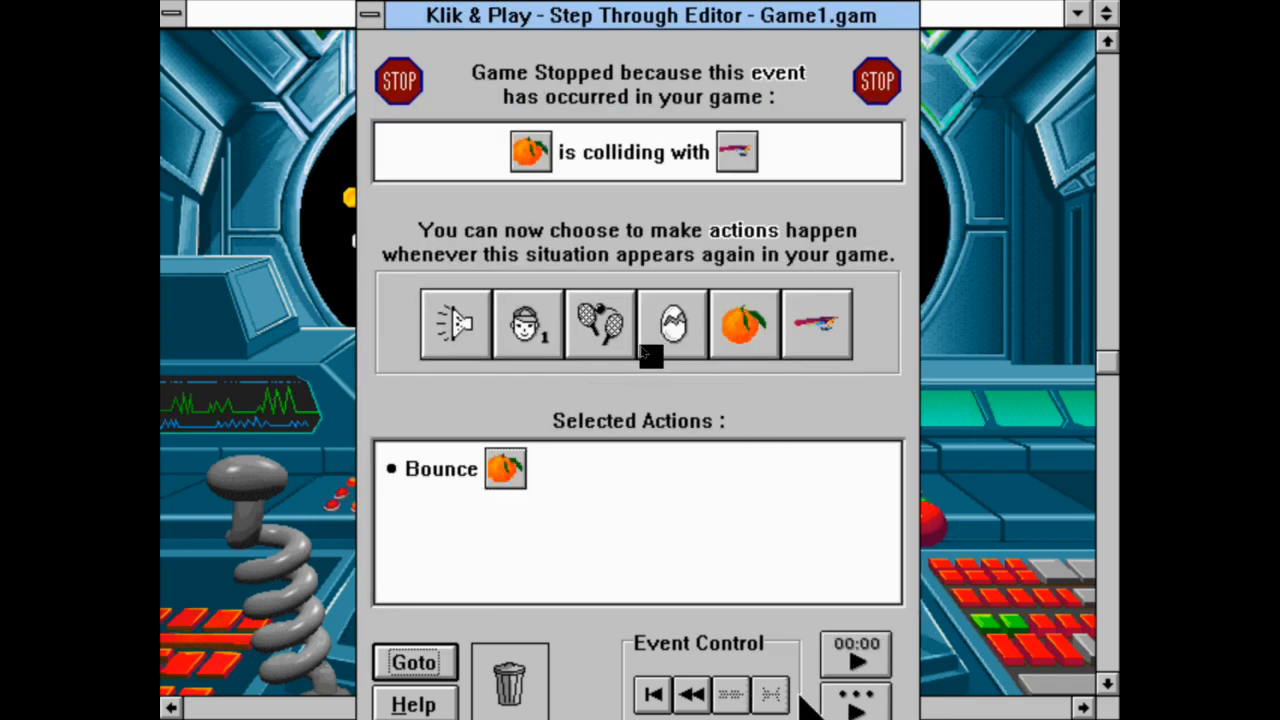
left_click(866, 705)
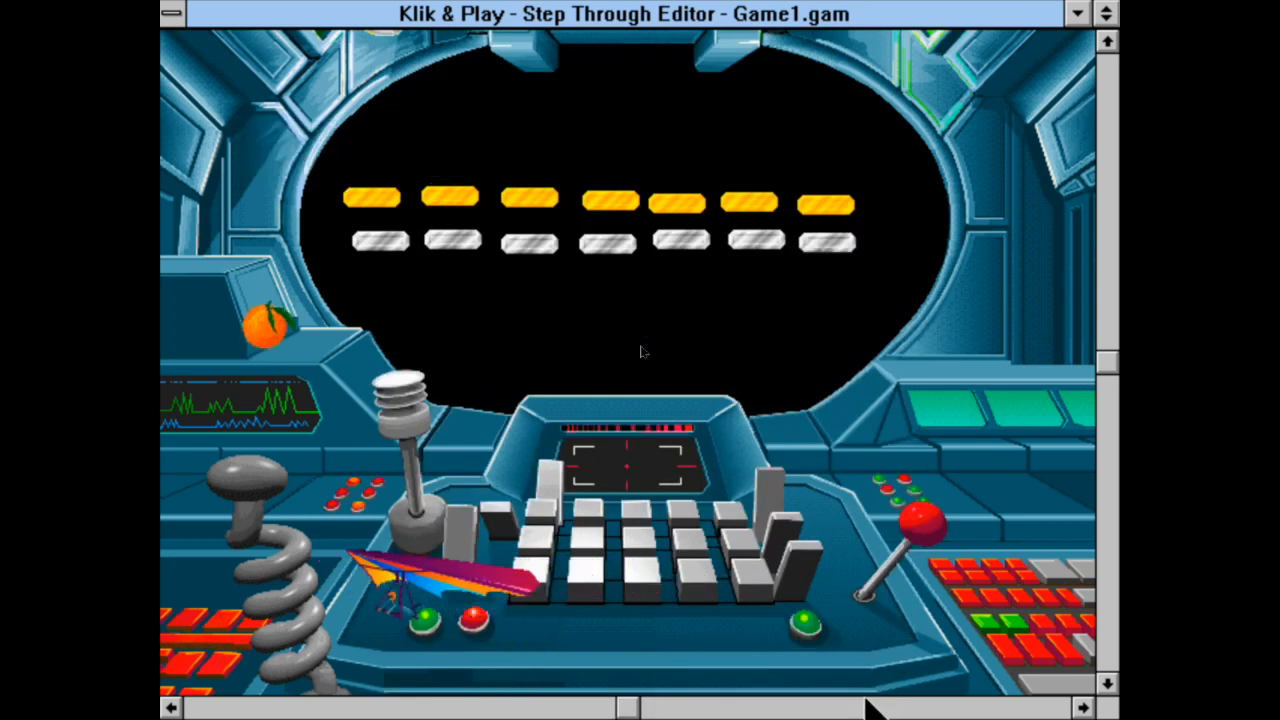
Test-play the level by steering the Hang Glider sideways, continuing past each stopped event without adding actions.
key("Right")
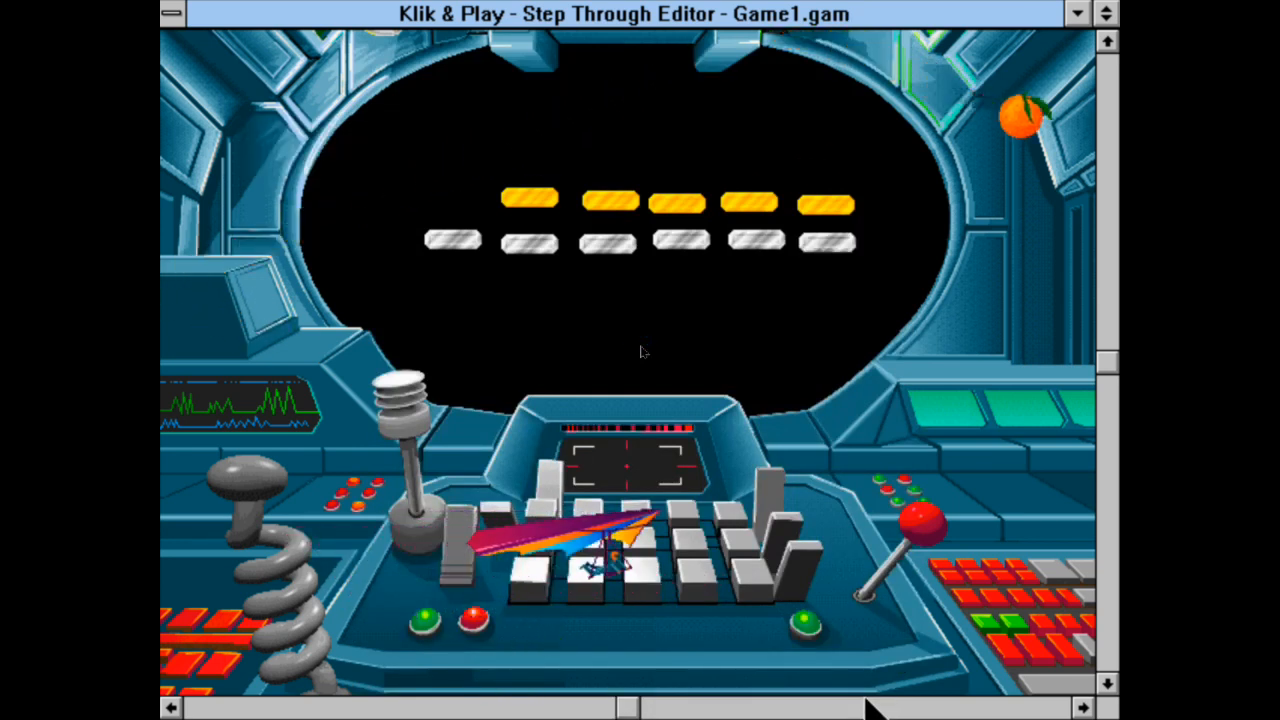
key("Left")
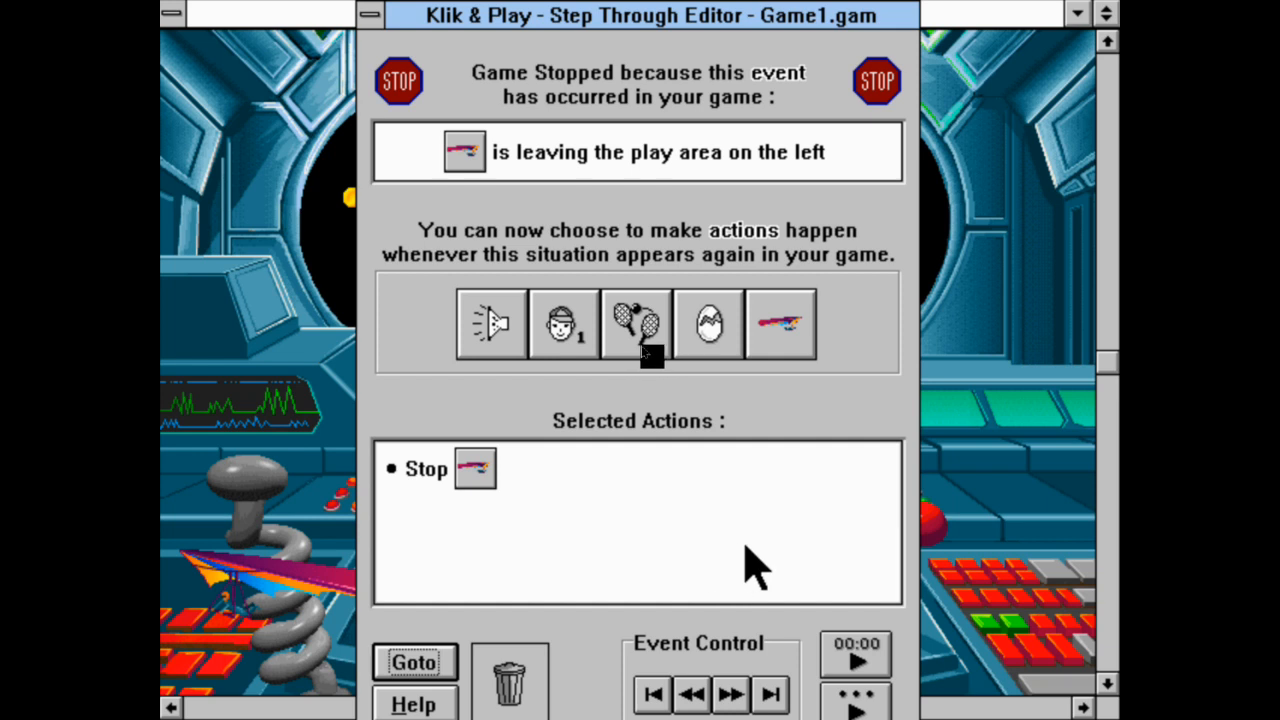
left_click(845, 703)
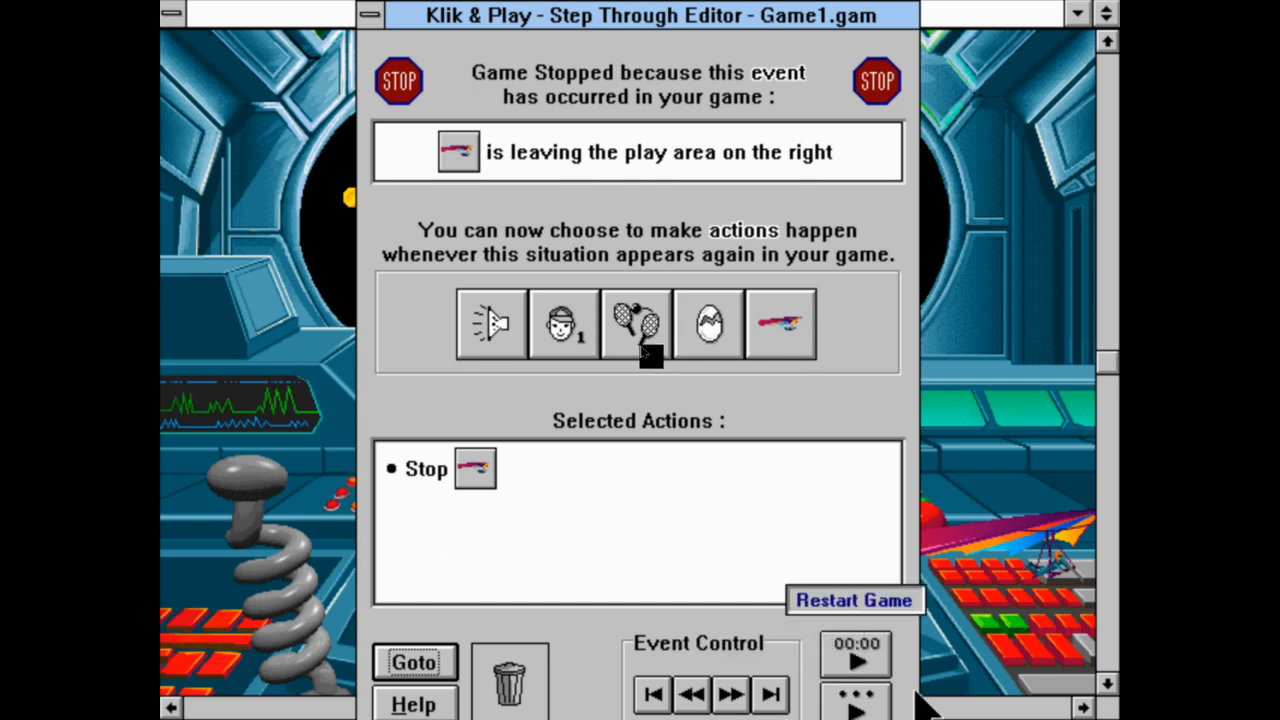
left_click(855, 703)
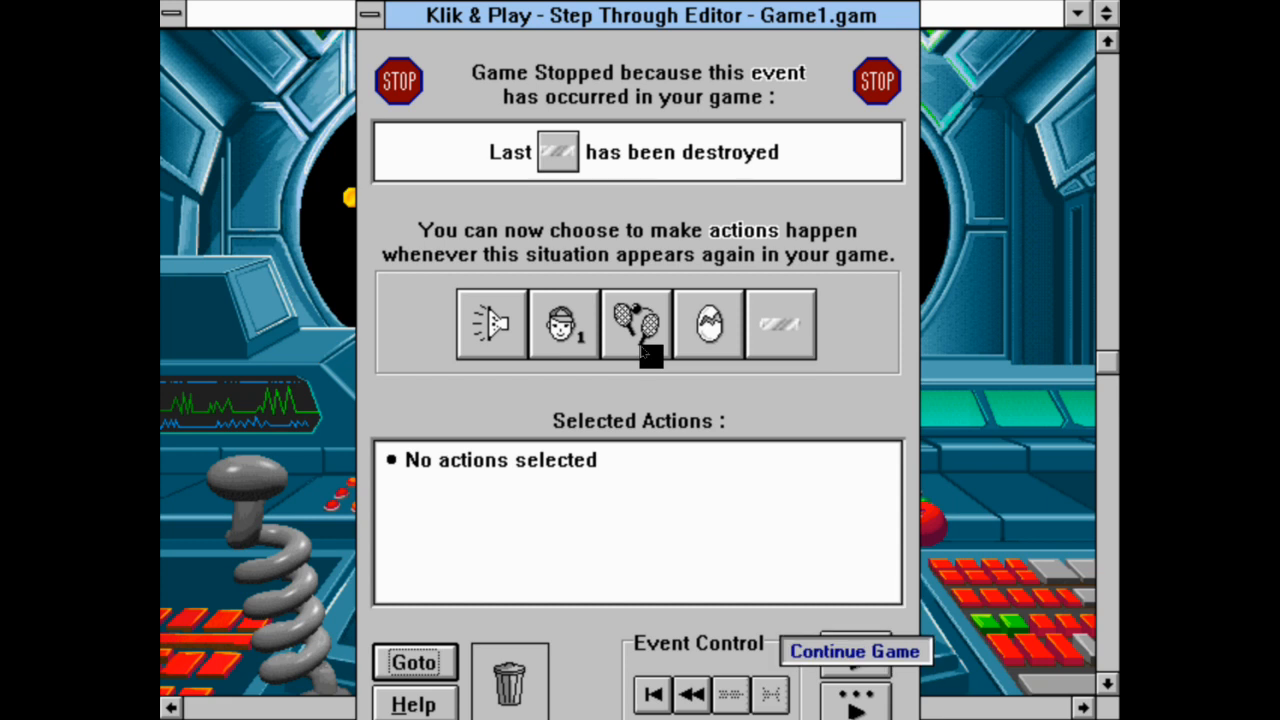
left_click(853, 715)
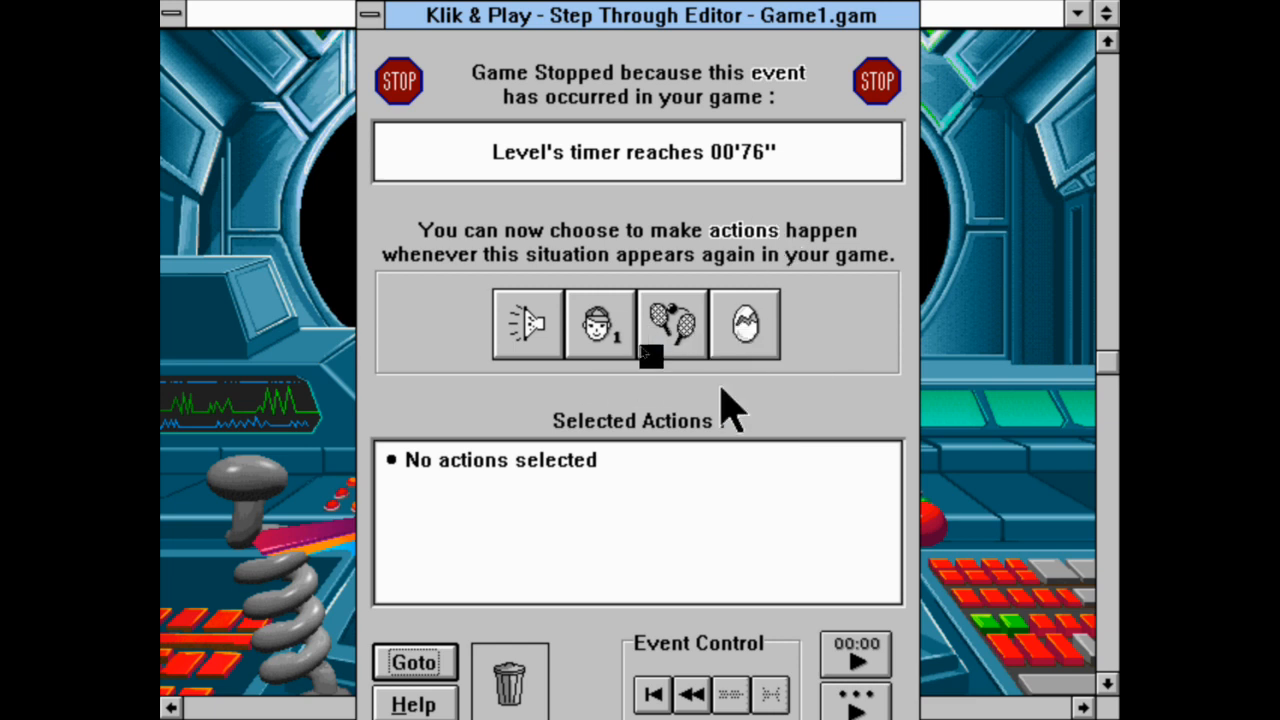
Leave the level timer event without any action and go to the Event Editor.
left_click(624, 328)
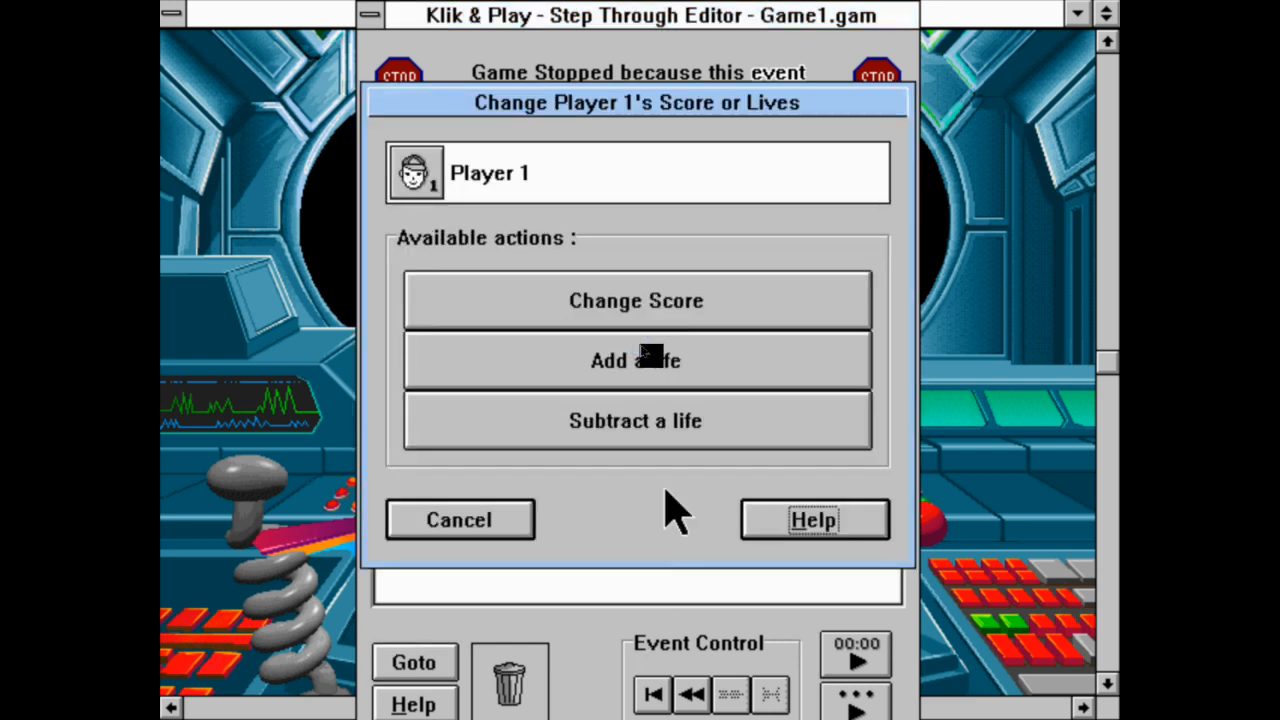
left_click(476, 521)
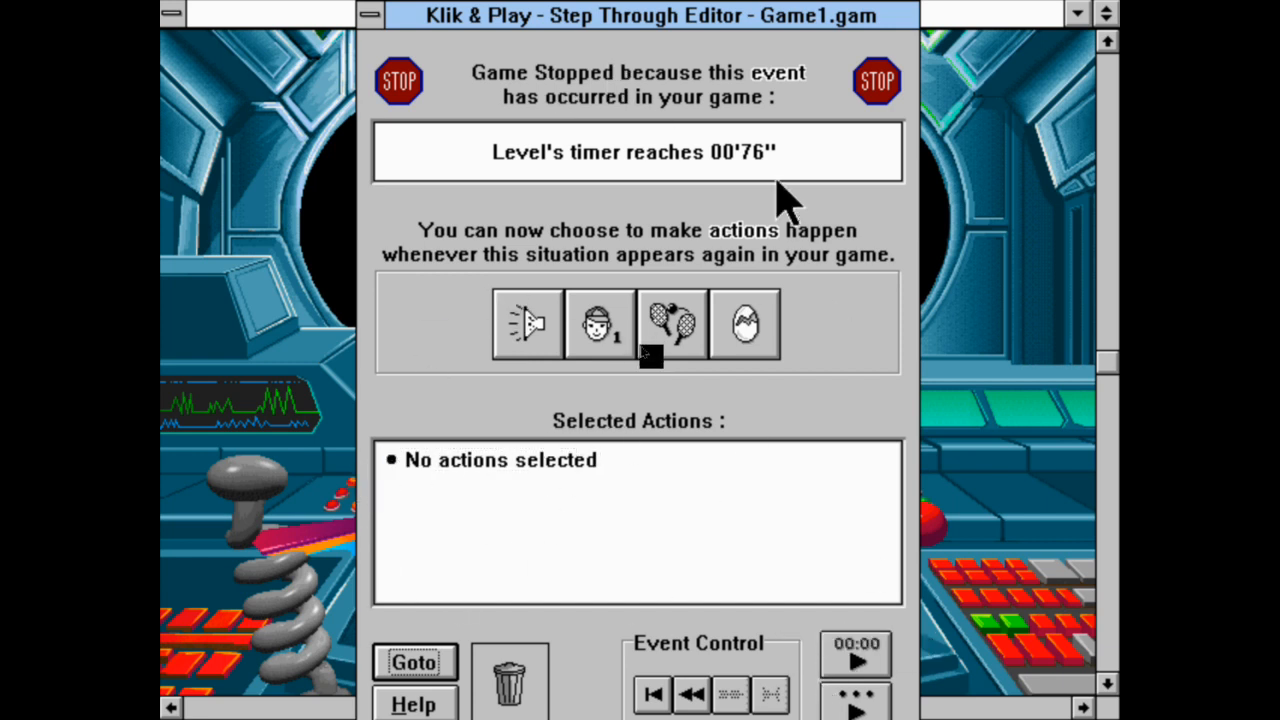
left_click(441, 672)
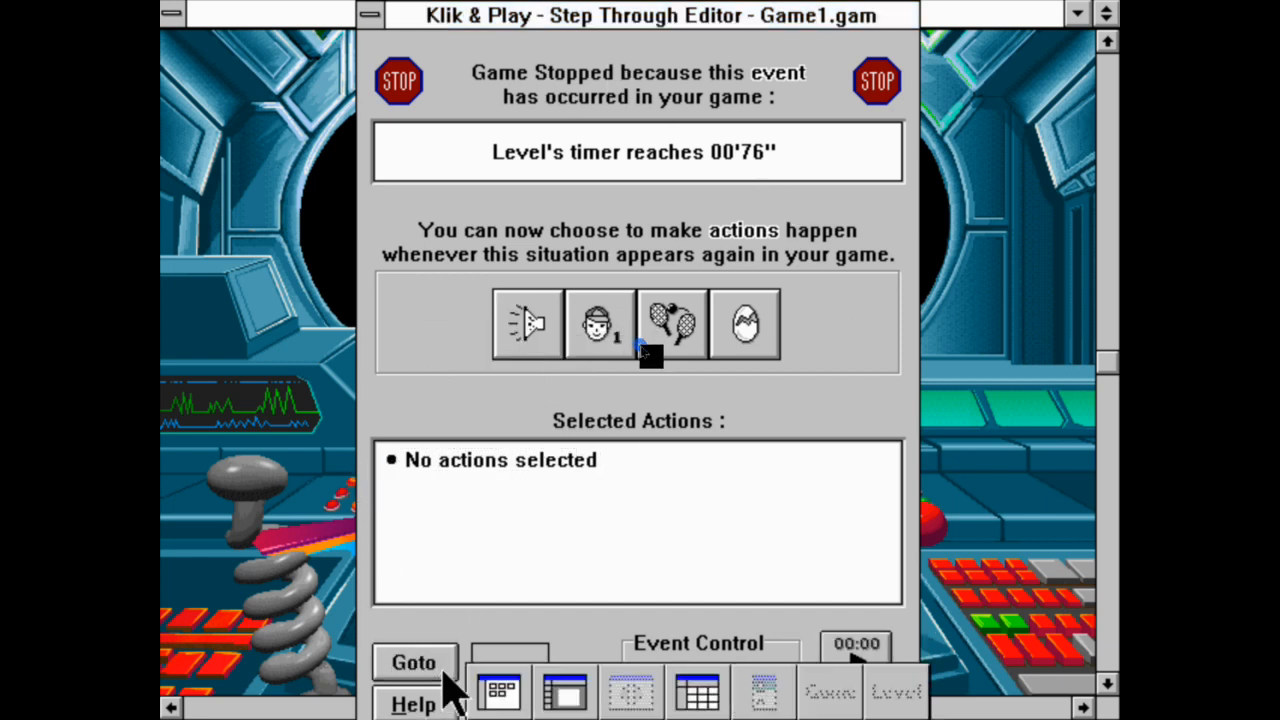
left_click(690, 693)
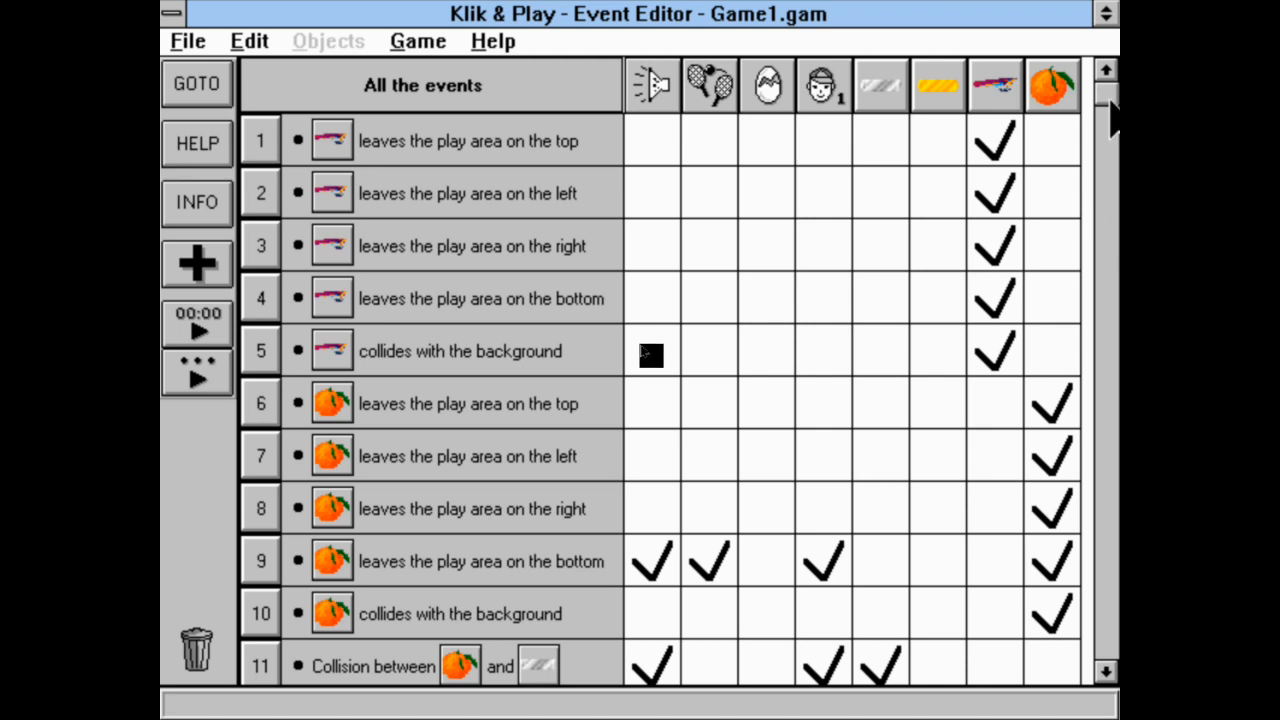
Replace the orange's Bounce action with Destroy in the event where it leaves the play area on the bottom.
left_click_drag(1109, 103, 1109, 172)
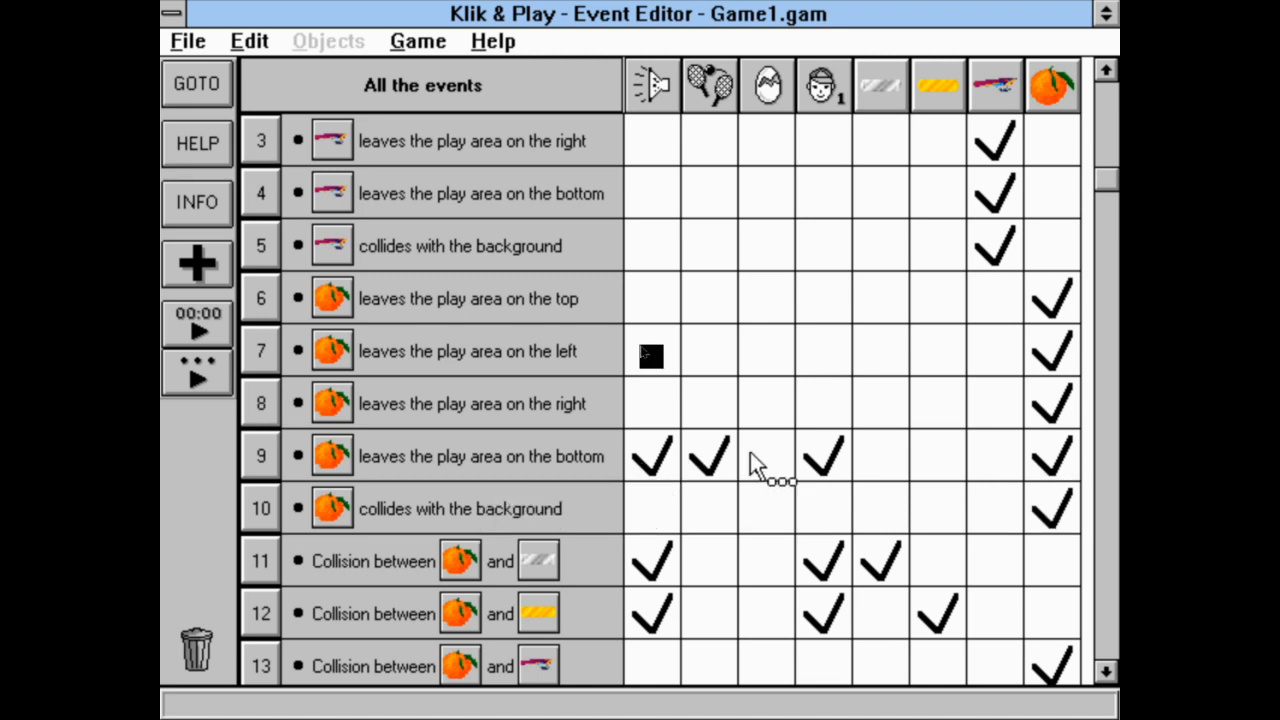
double_click(1050, 458)
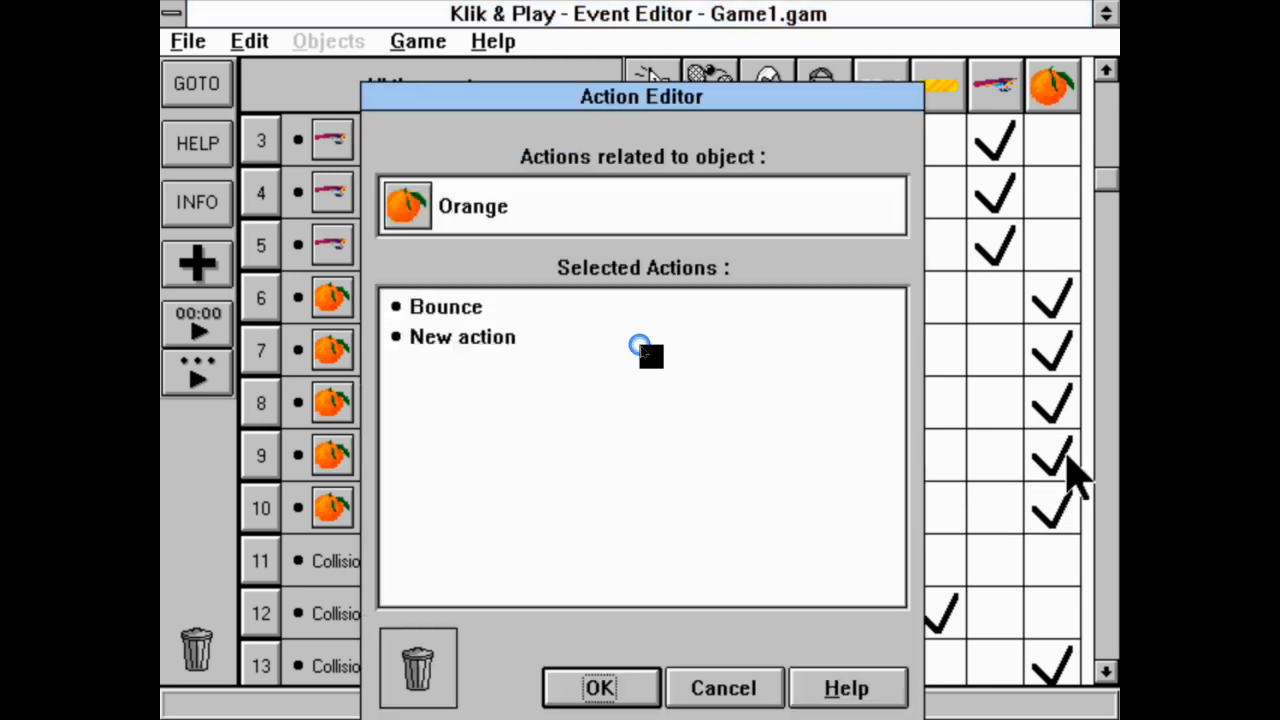
left_click(443, 309)
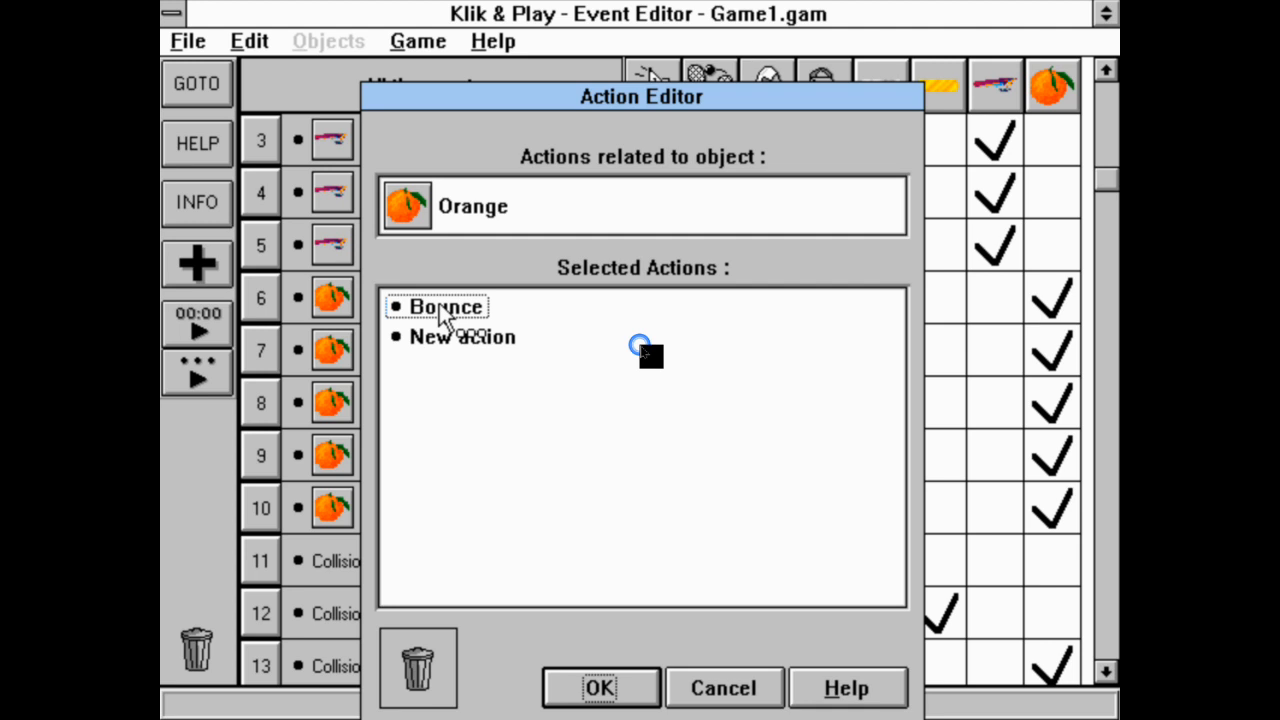
right_click(446, 310)
left_click(520, 322)
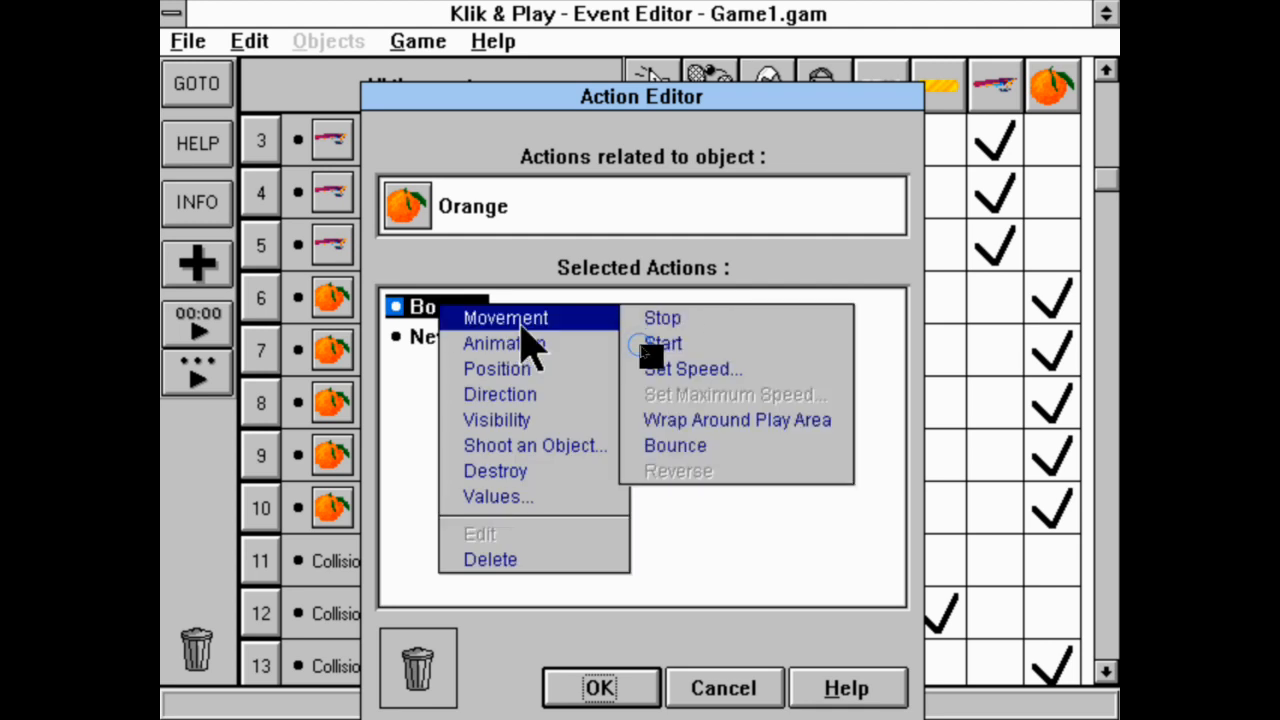
left_click(598, 345)
left_click(598, 369)
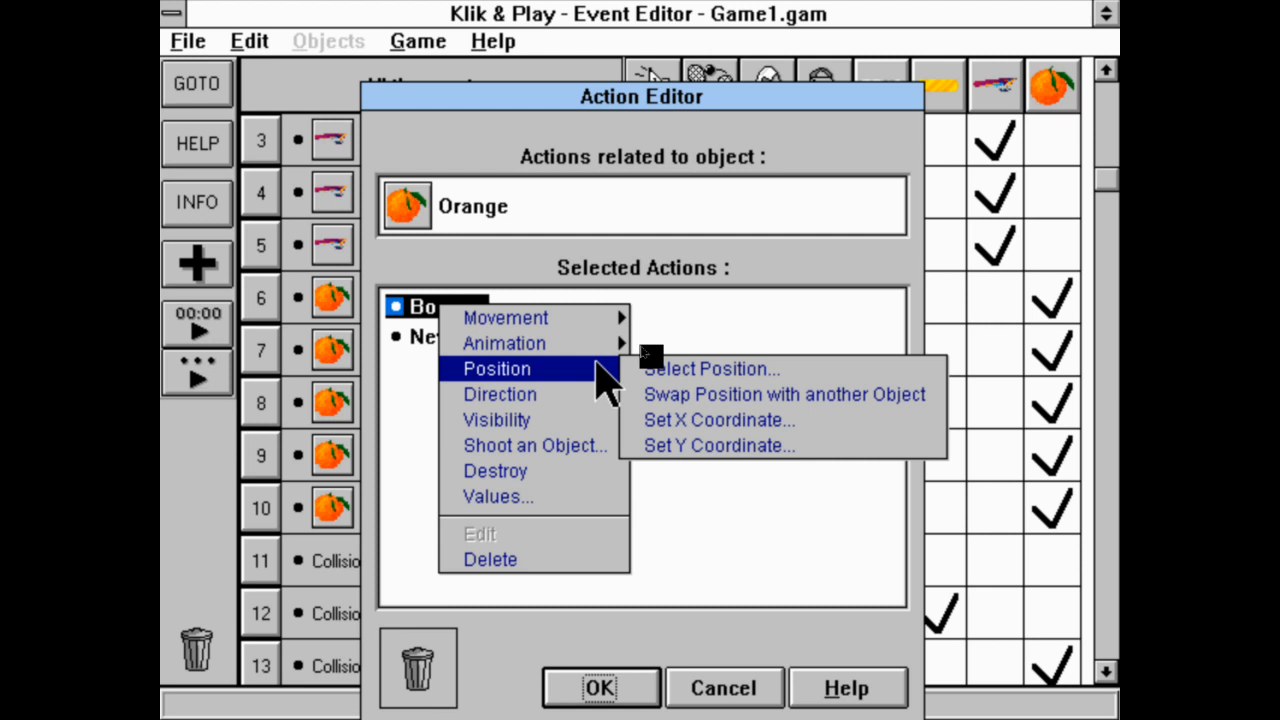
left_click(606, 476)
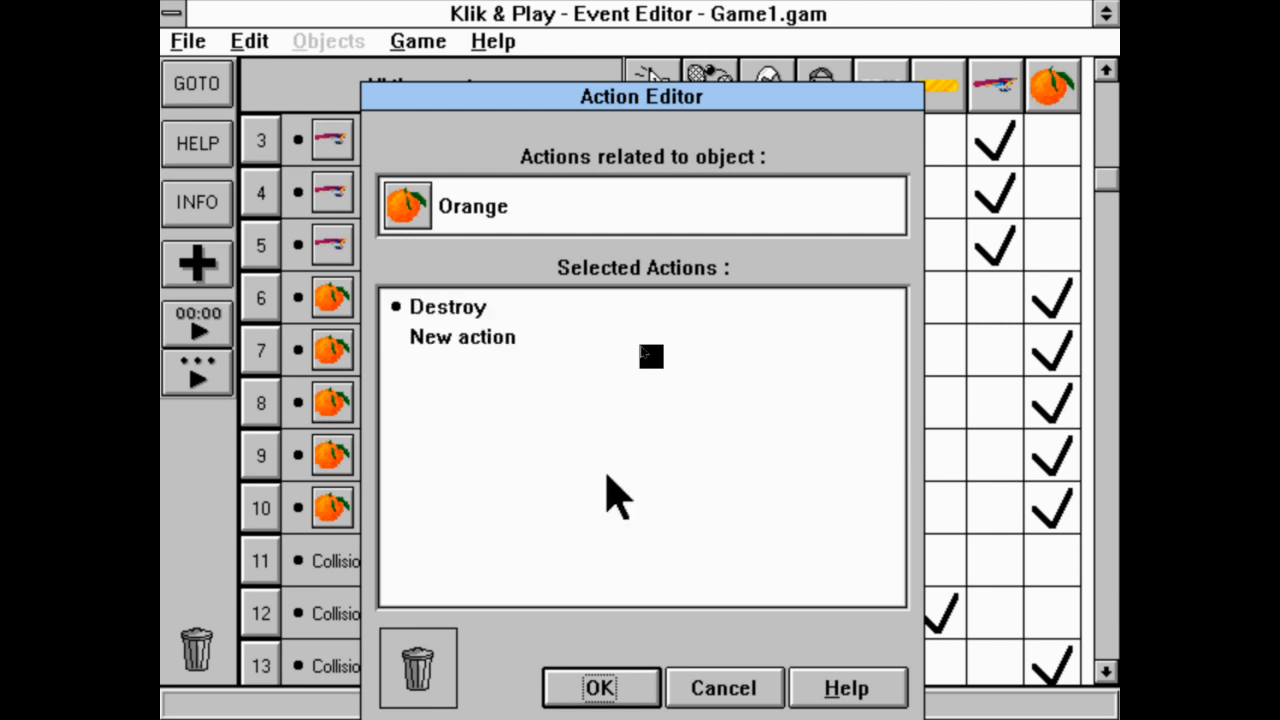
left_click(590, 693)
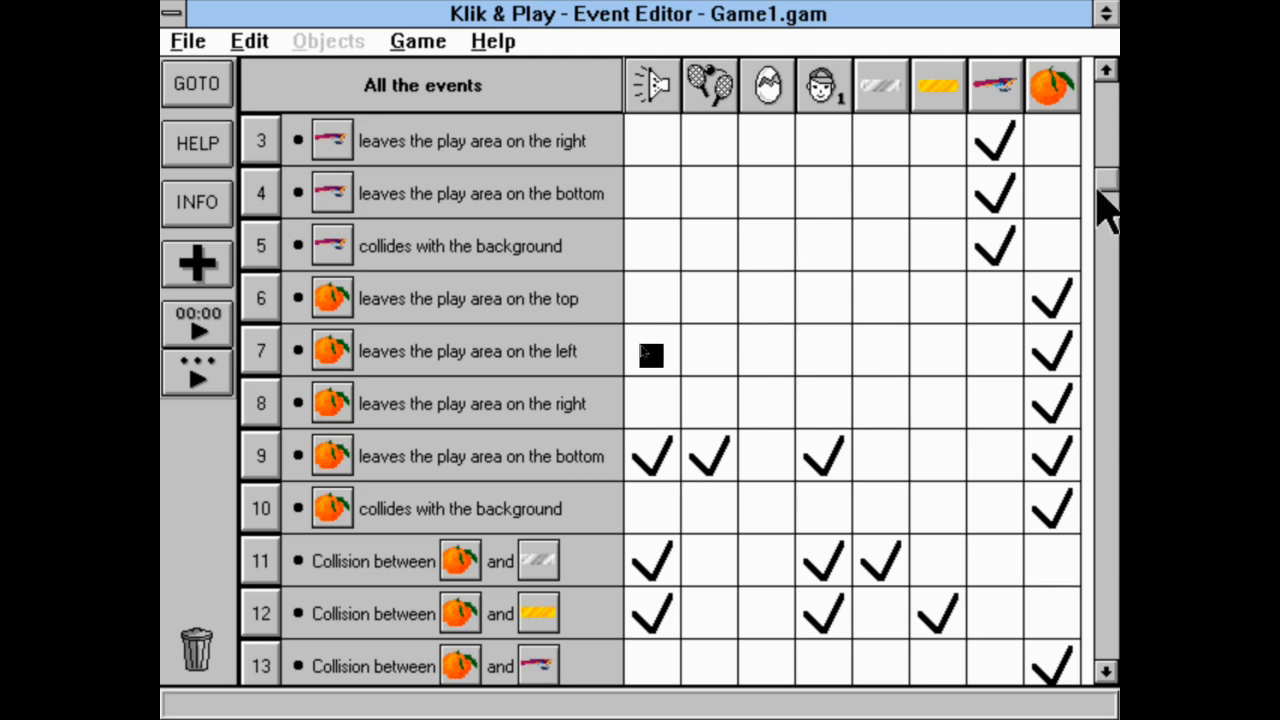
Delete the Restart current level action from the event where the orange leaves the play area on the bottom.
left_click_drag(1114, 206, 1118, 251)
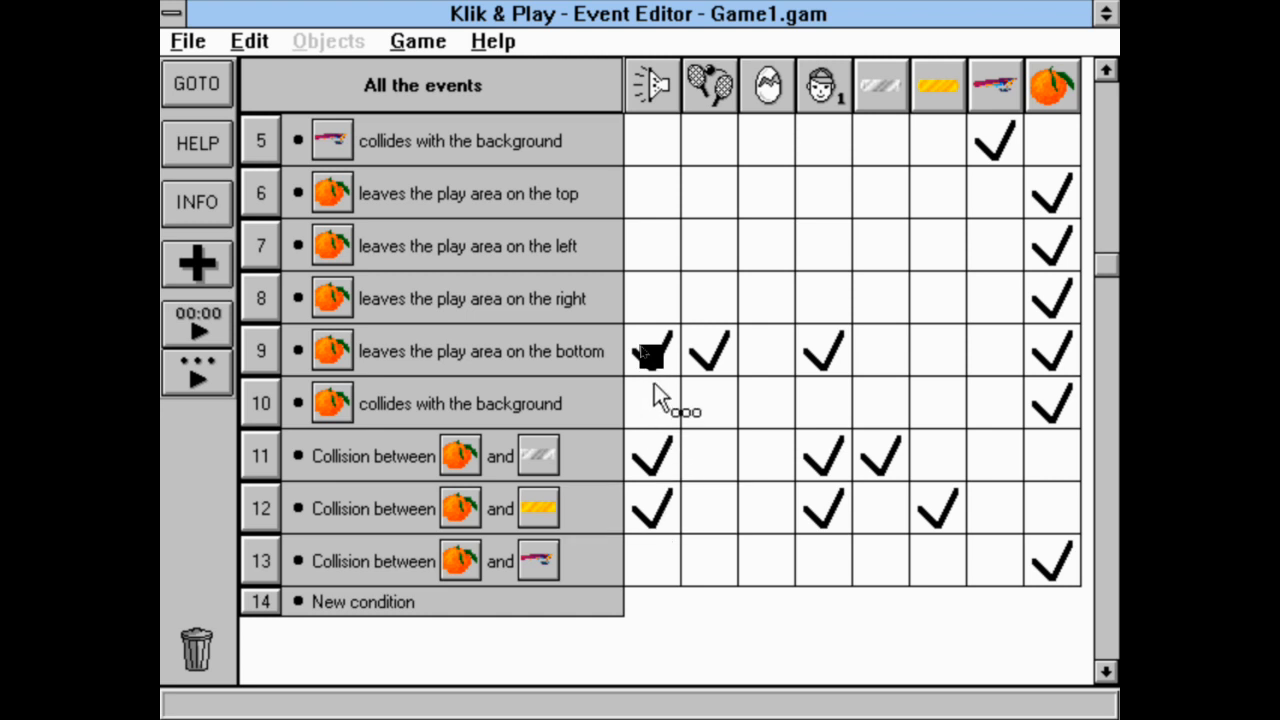
mouse_move(660, 362)
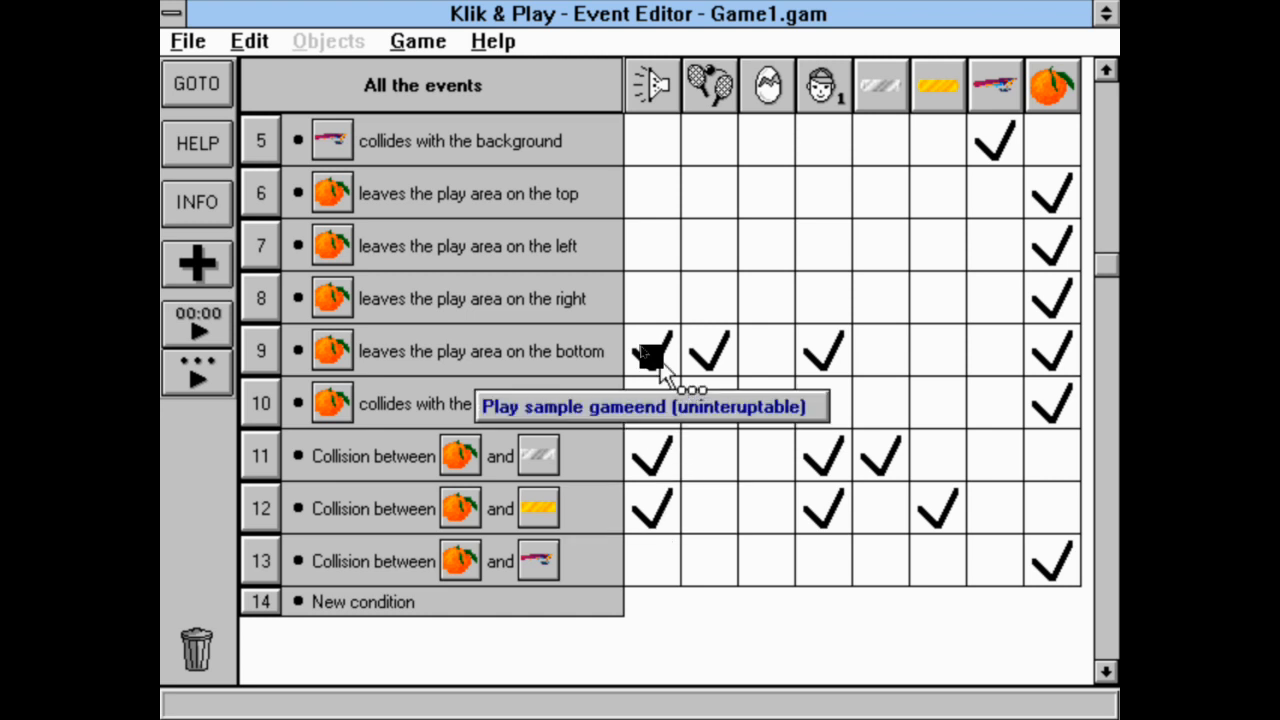
mouse_move(705, 355)
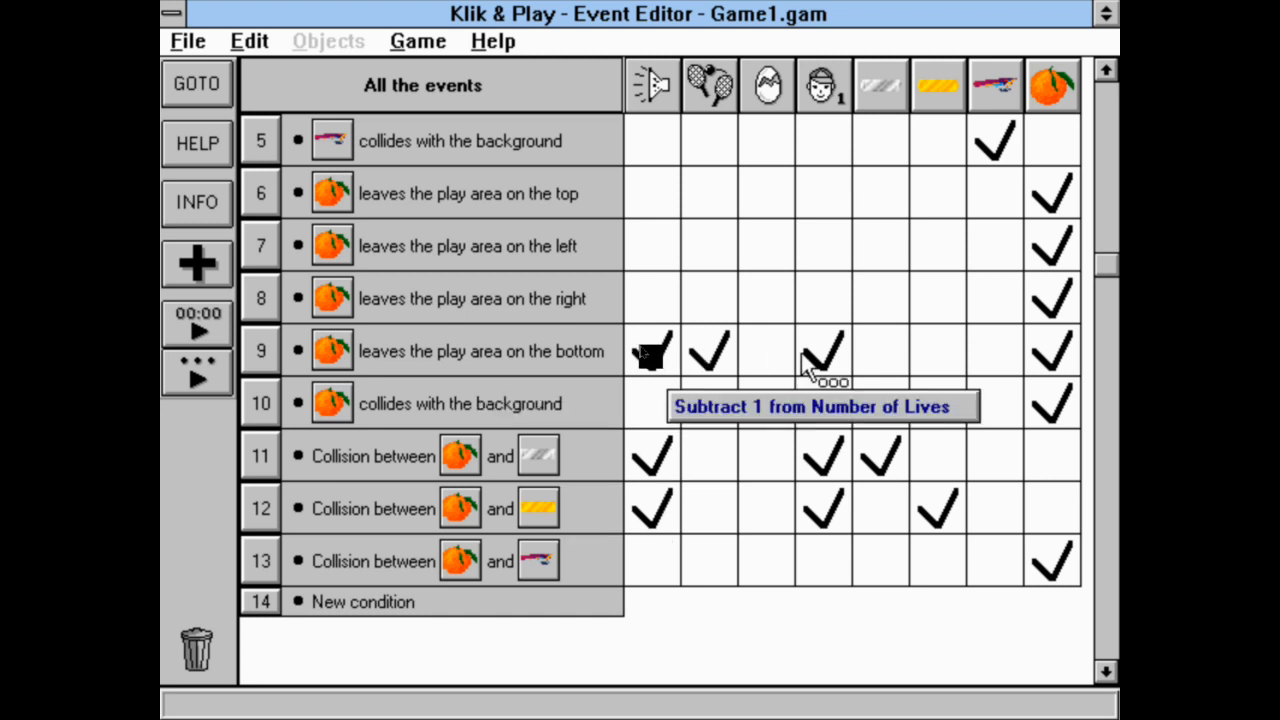
double_click(723, 360)
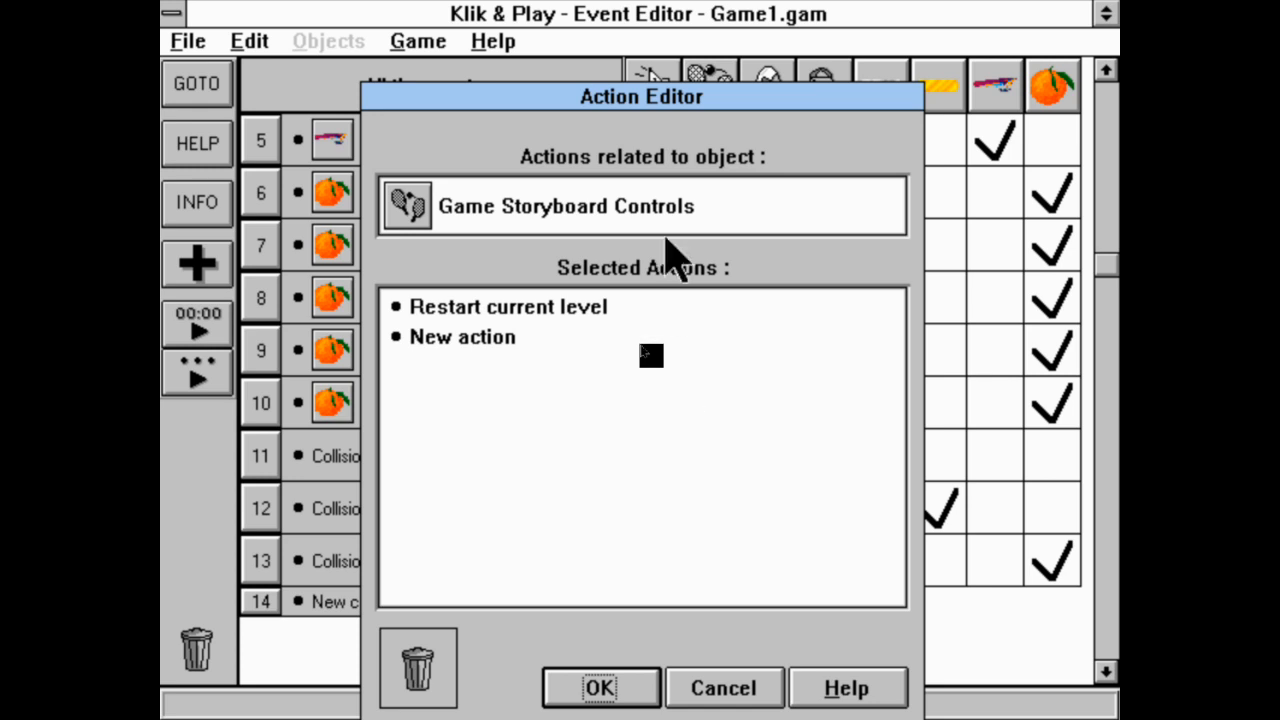
left_click(580, 305)
right_click(580, 305)
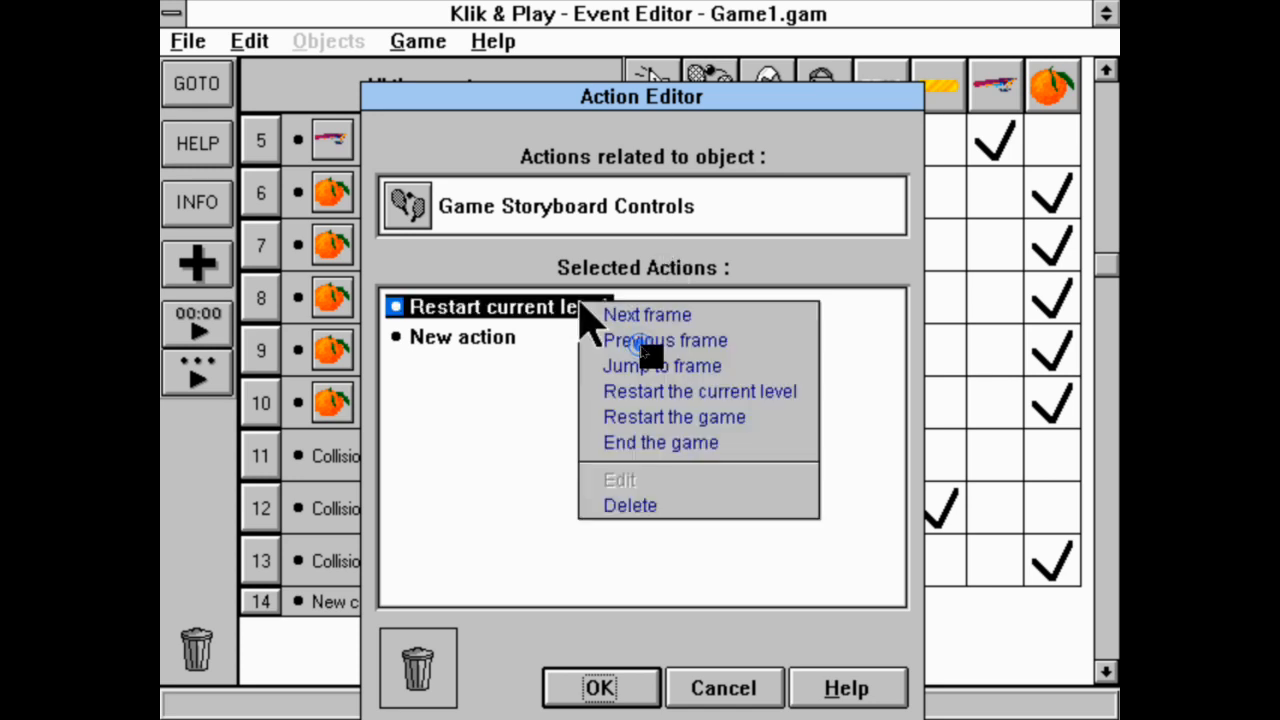
left_click(672, 508)
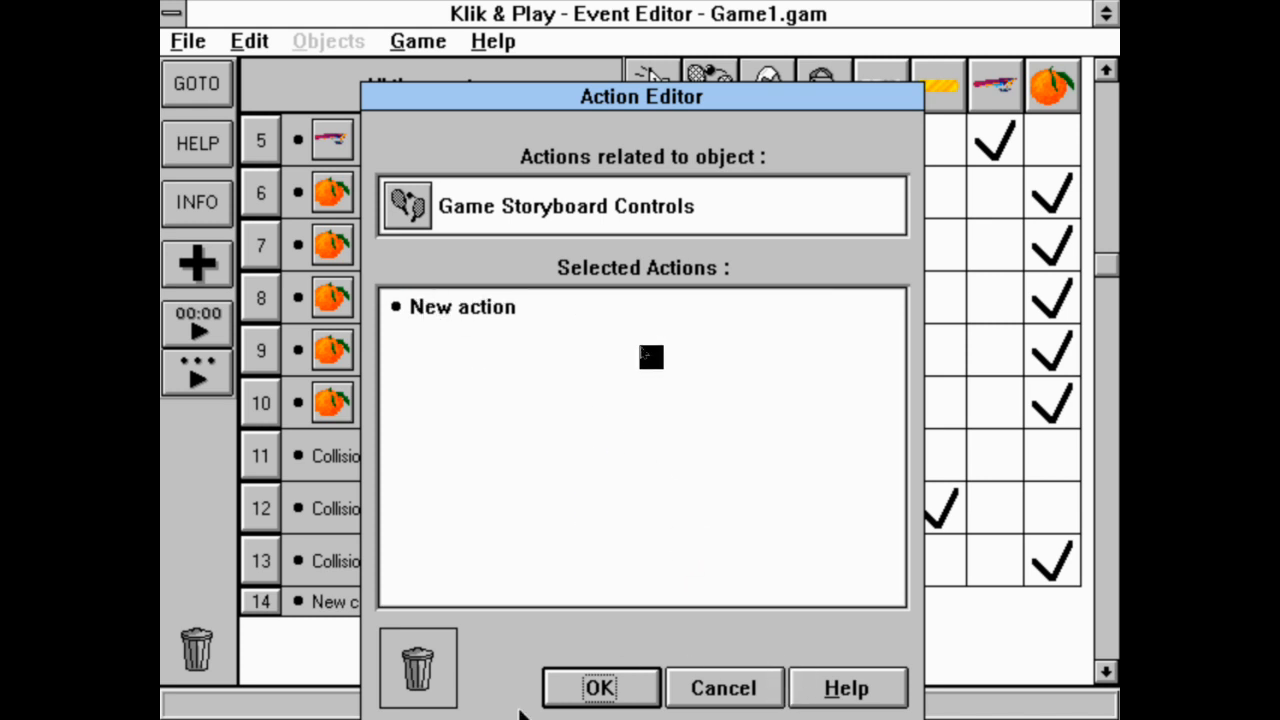
left_click(598, 698)
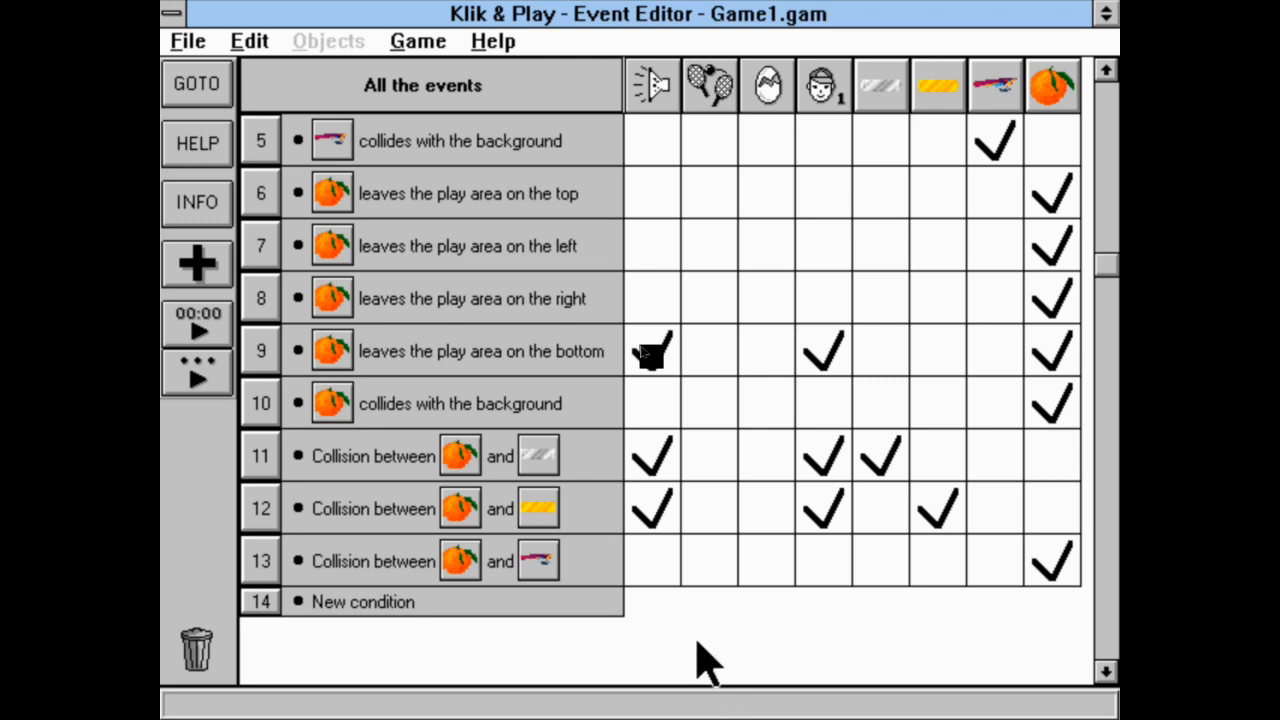
double_click(378, 603)
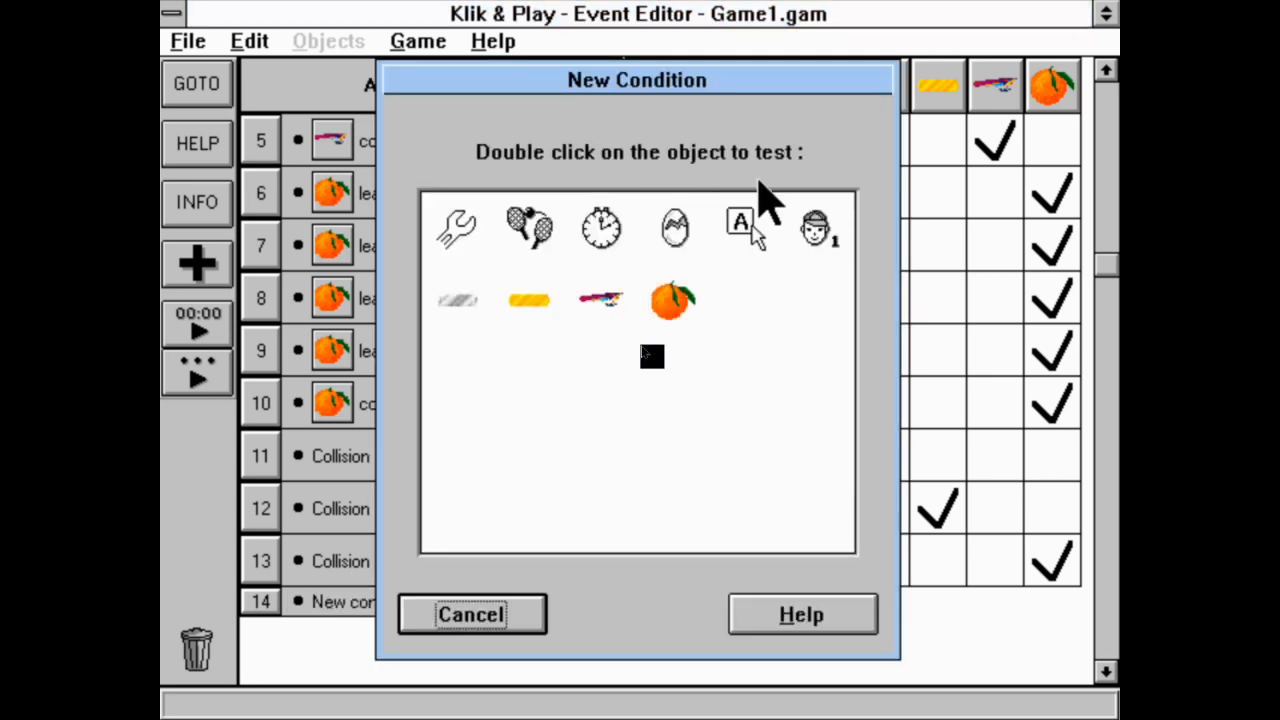
double_click(694, 316)
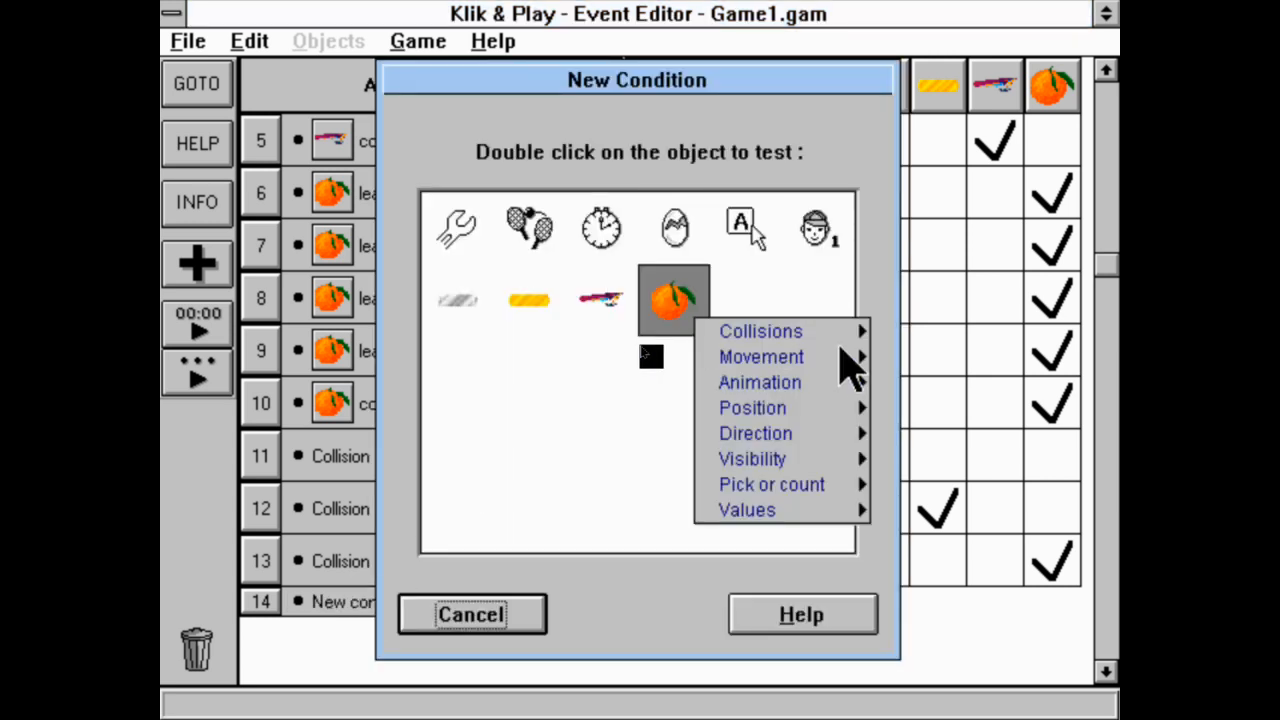
mouse_move(834, 468)
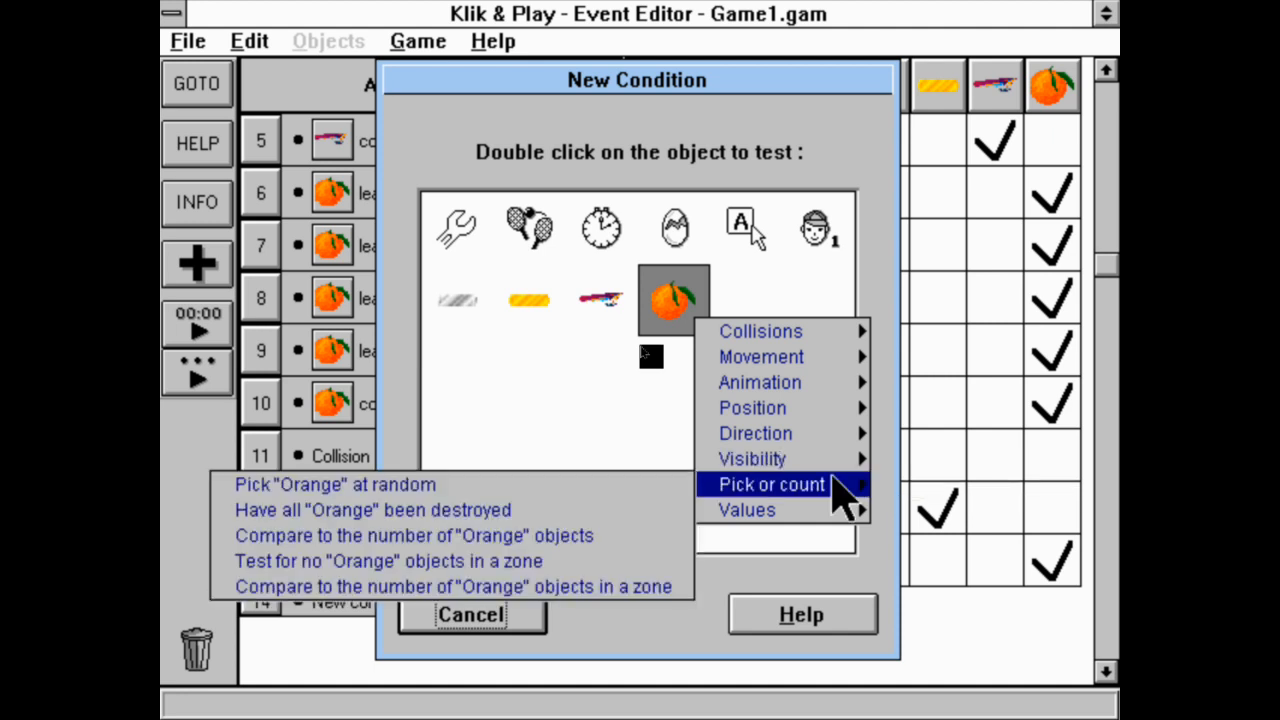
mouse_move(858, 335)
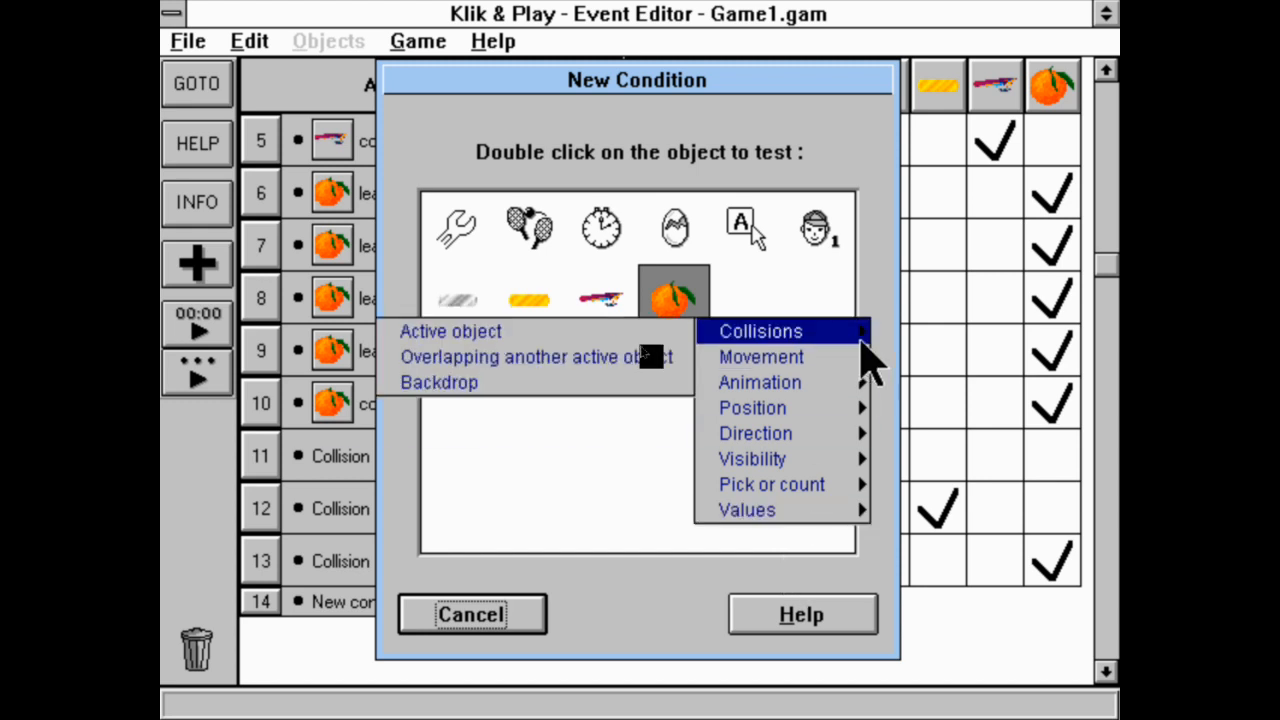
mouse_move(853, 382)
mouse_move(840, 410)
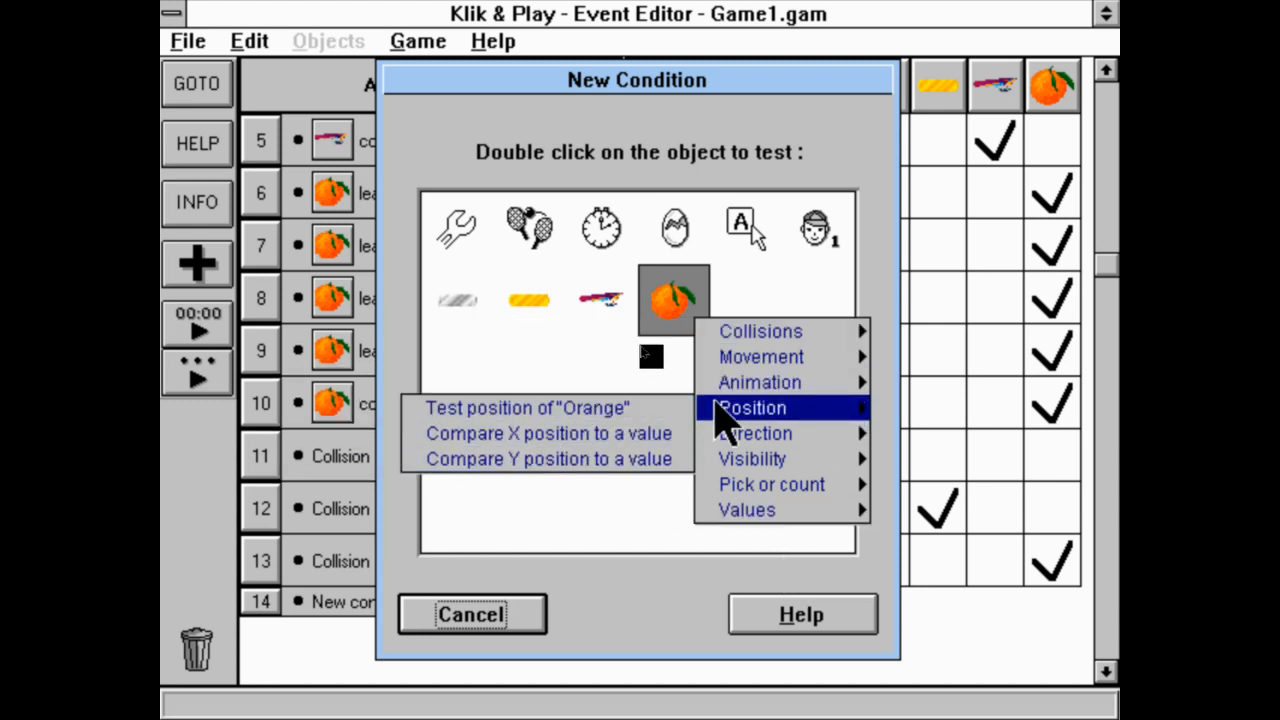
mouse_move(862, 433)
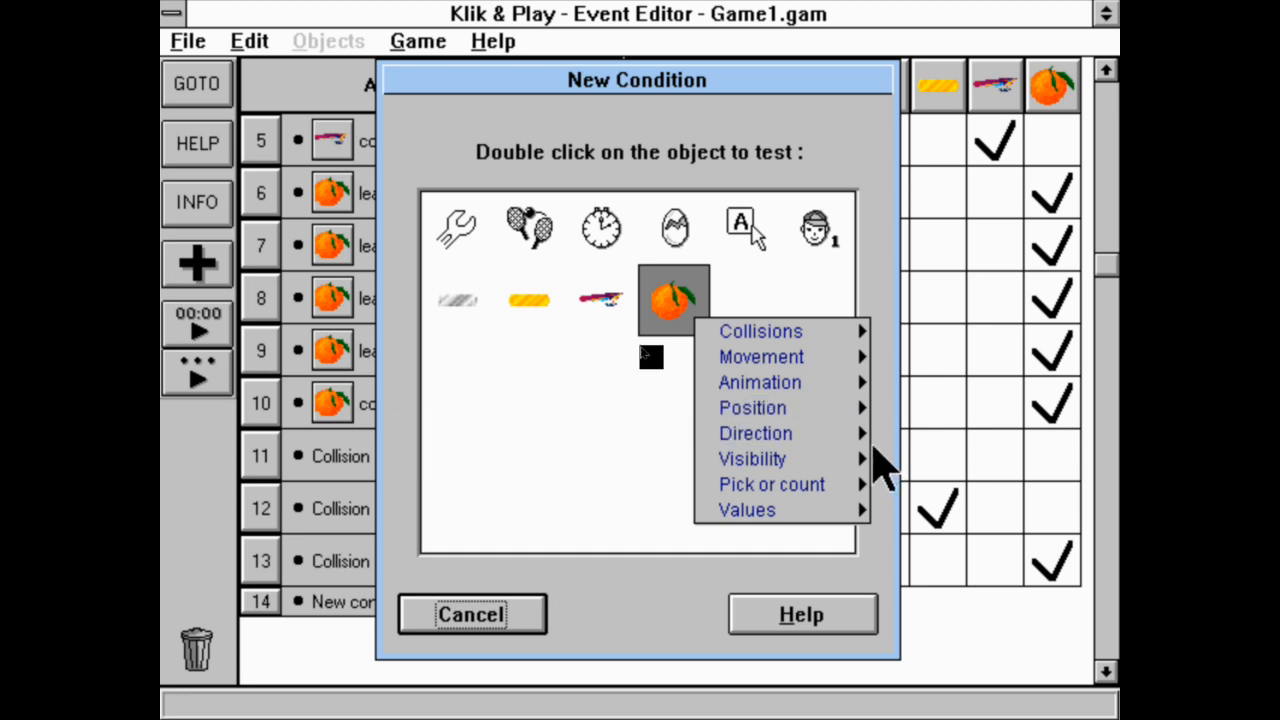
left_click(849, 114)
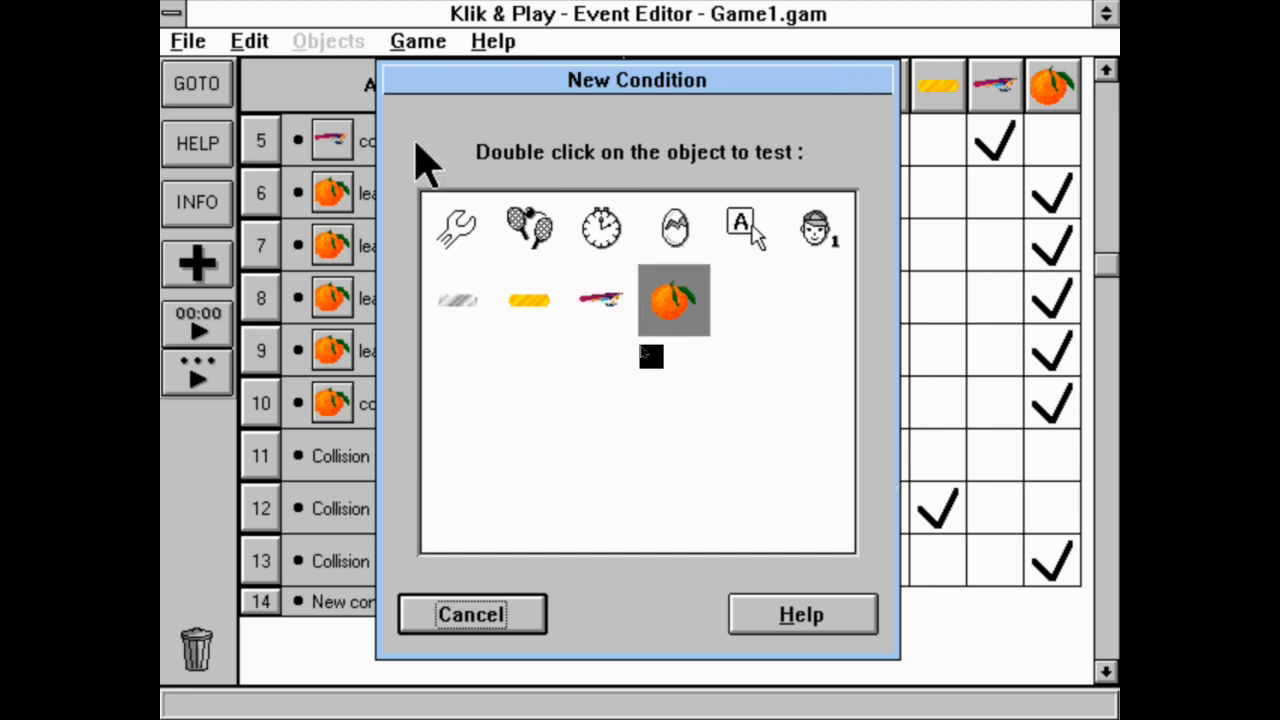
left_click(447, 617)
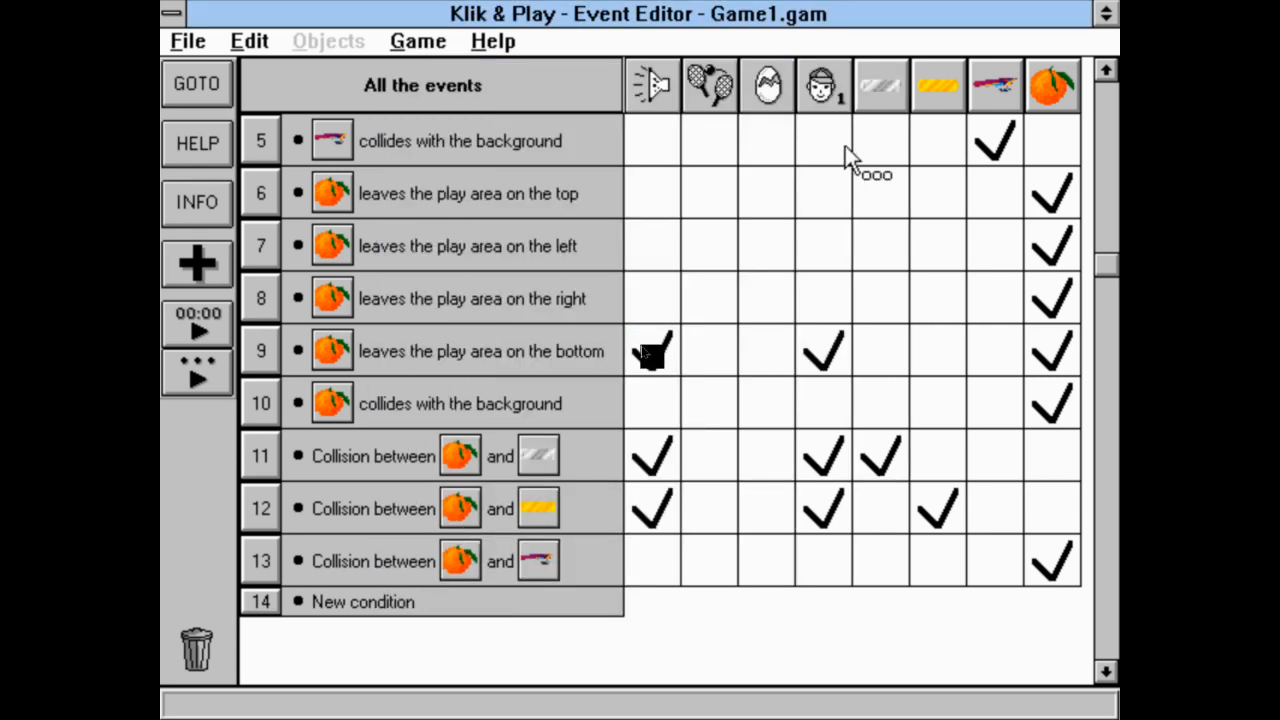
mouse_move(1027, 357)
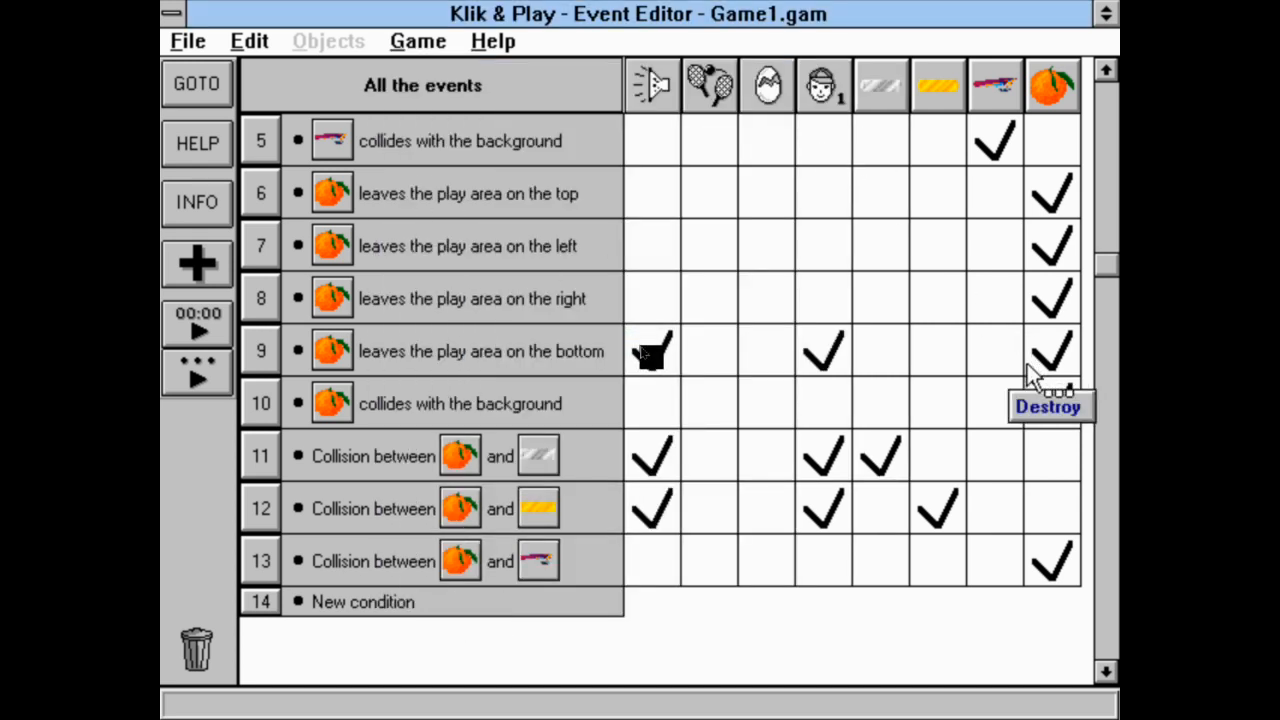
Add a Select Position action for the orange in the event where it collides with the background.
double_click(1030, 409)
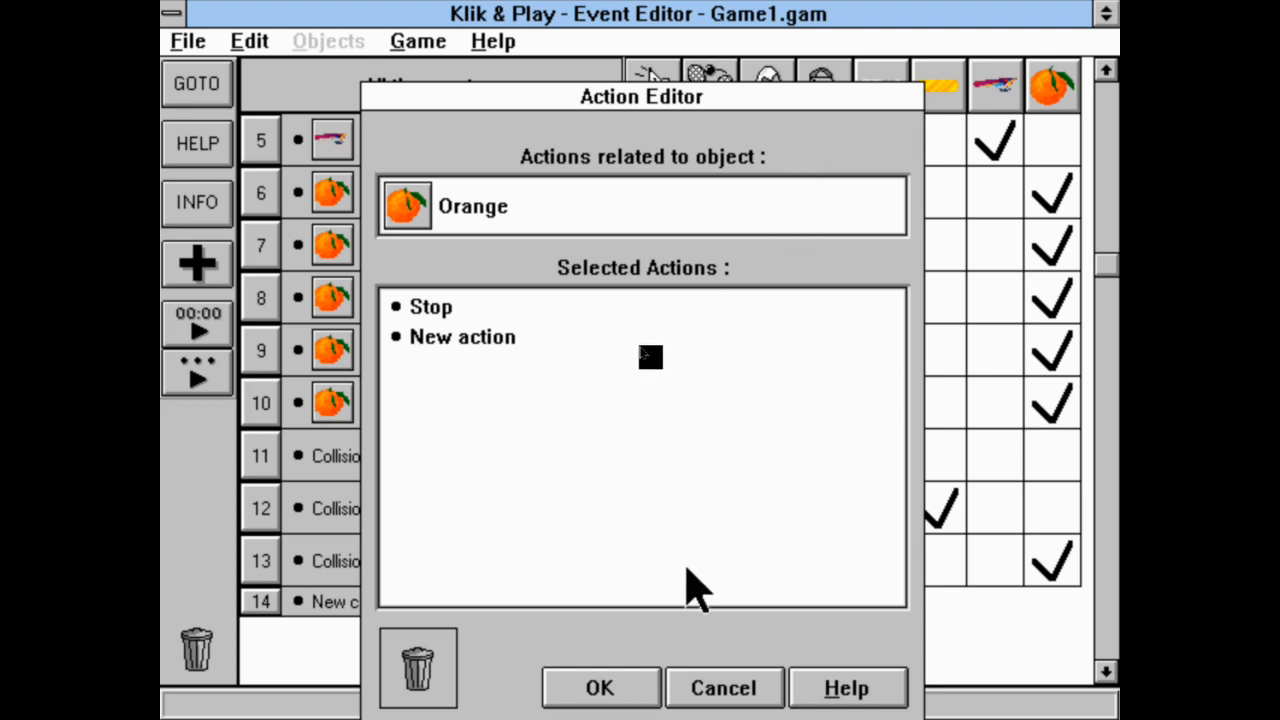
left_click(417, 337)
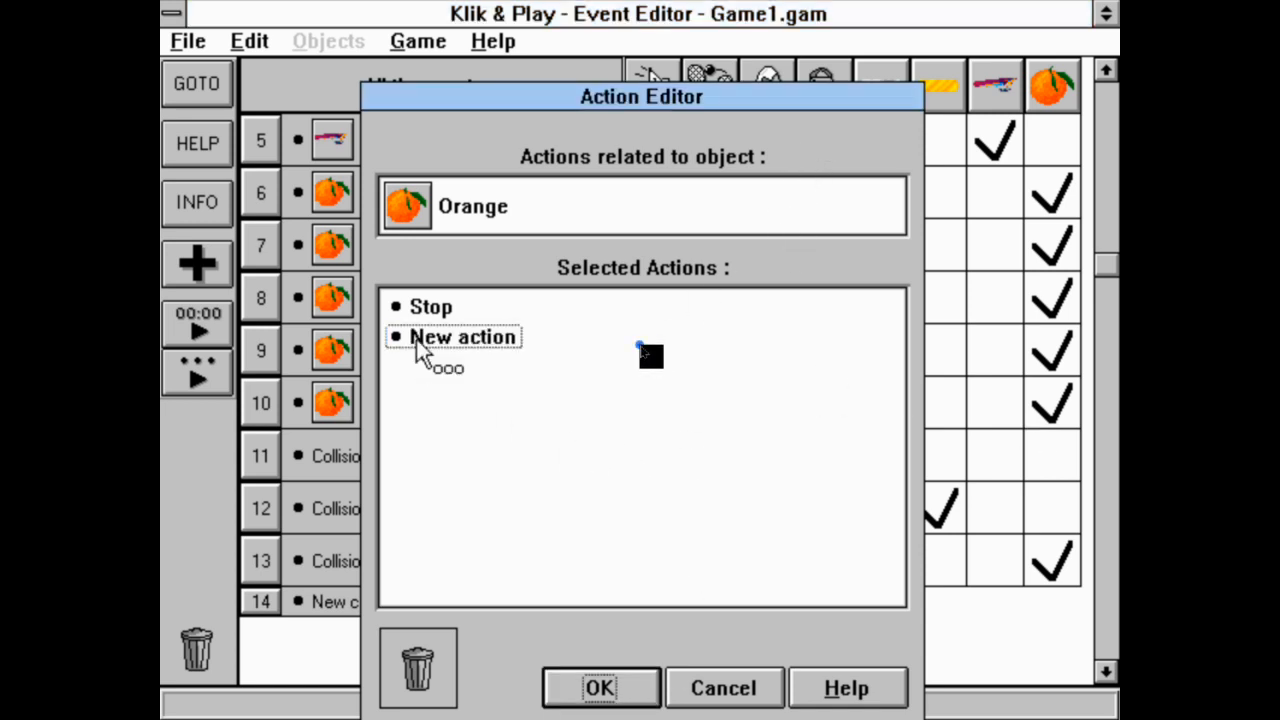
mouse_move(593, 408)
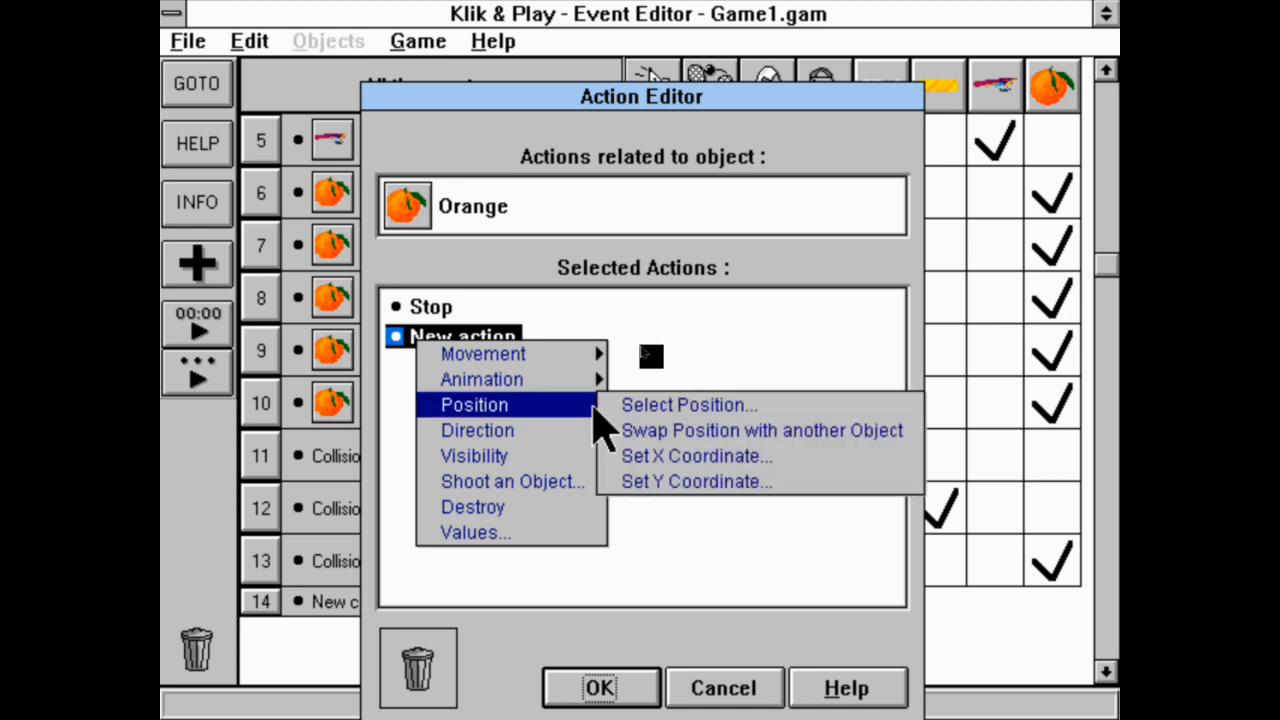
mouse_move(537, 446)
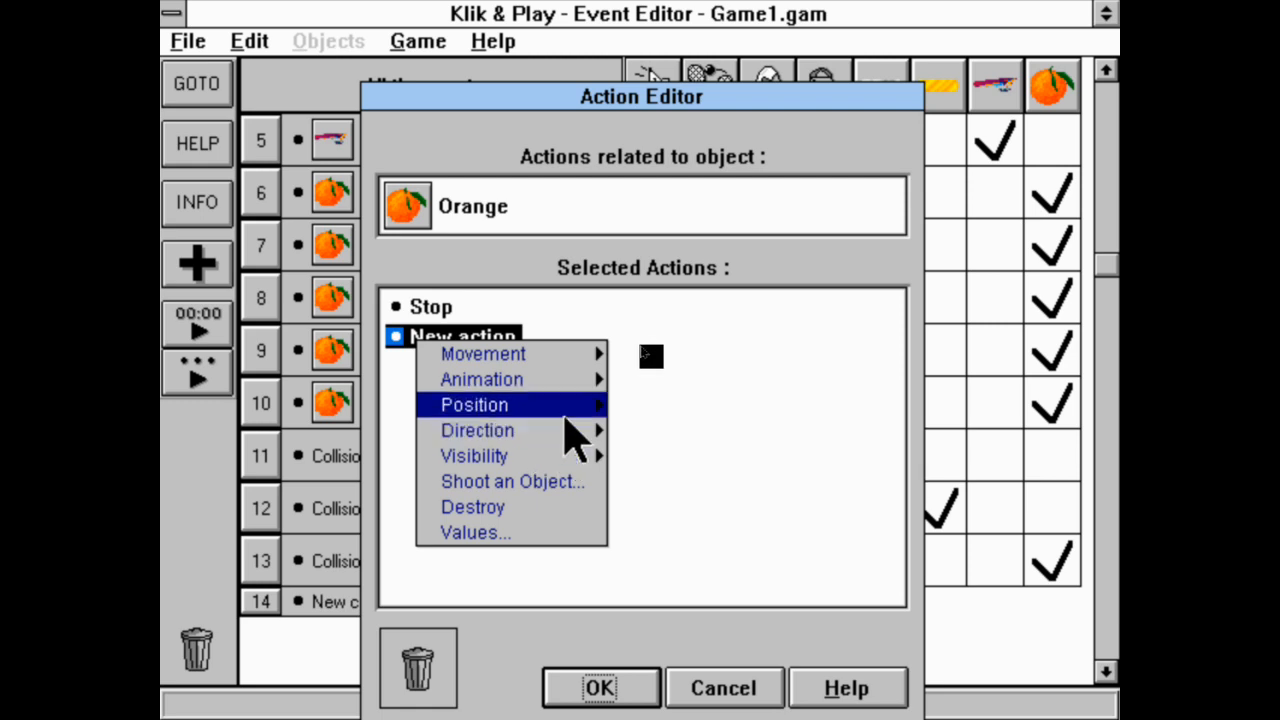
left_click(811, 408)
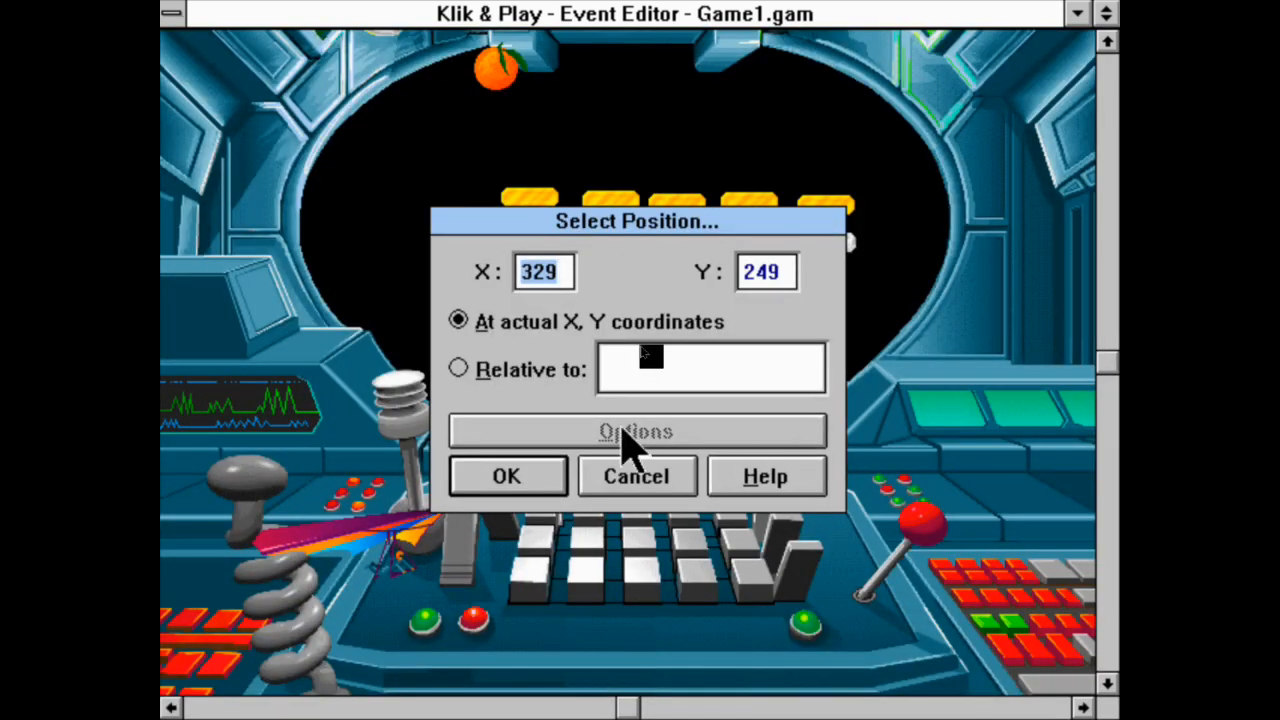
left_click_drag(603, 223, 787, 162)
left_click(717, 316)
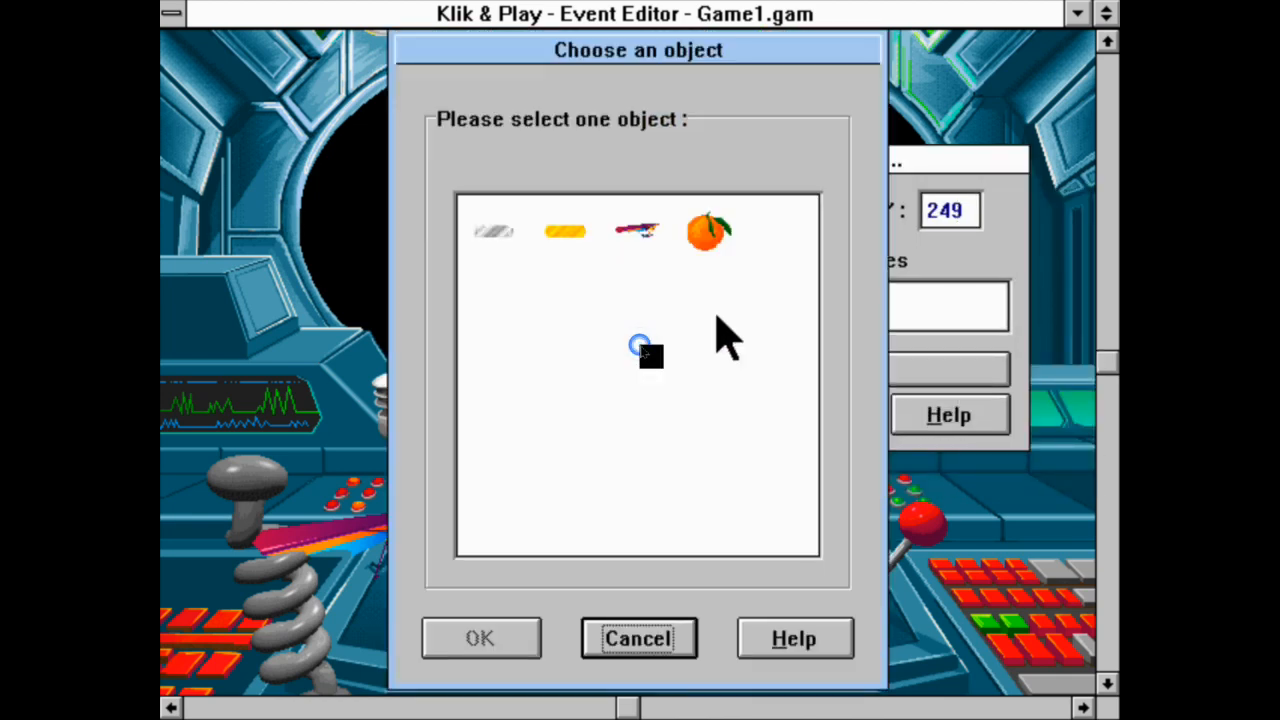
left_click(614, 234)
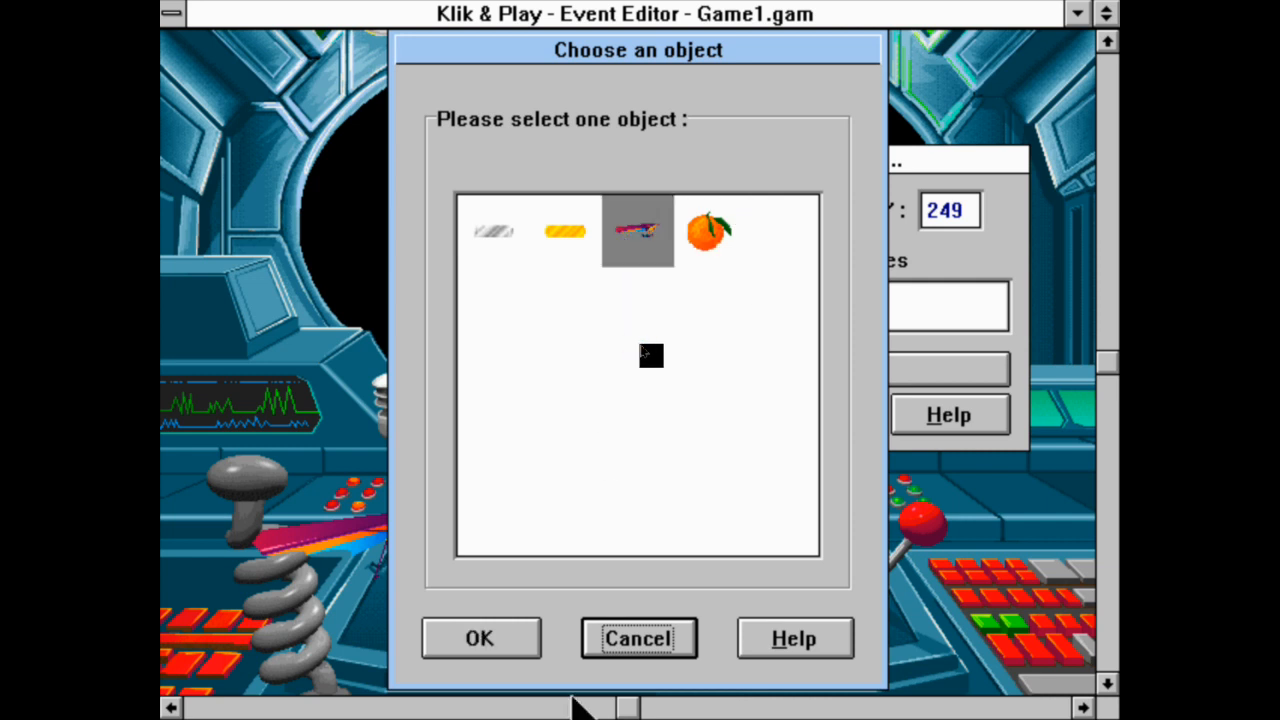
left_click(516, 652)
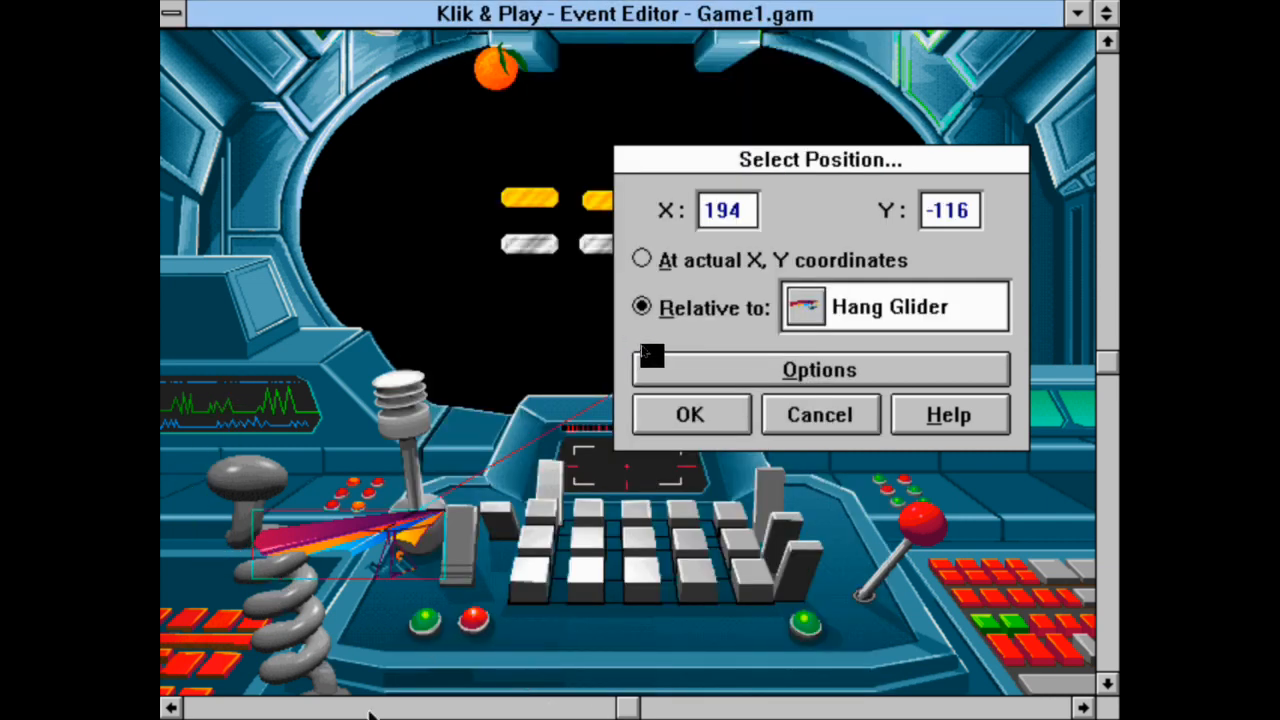
Pick the position X 113, Y 267 and make it relative to the Orange at (-122, 224).
left_click(315, 402)
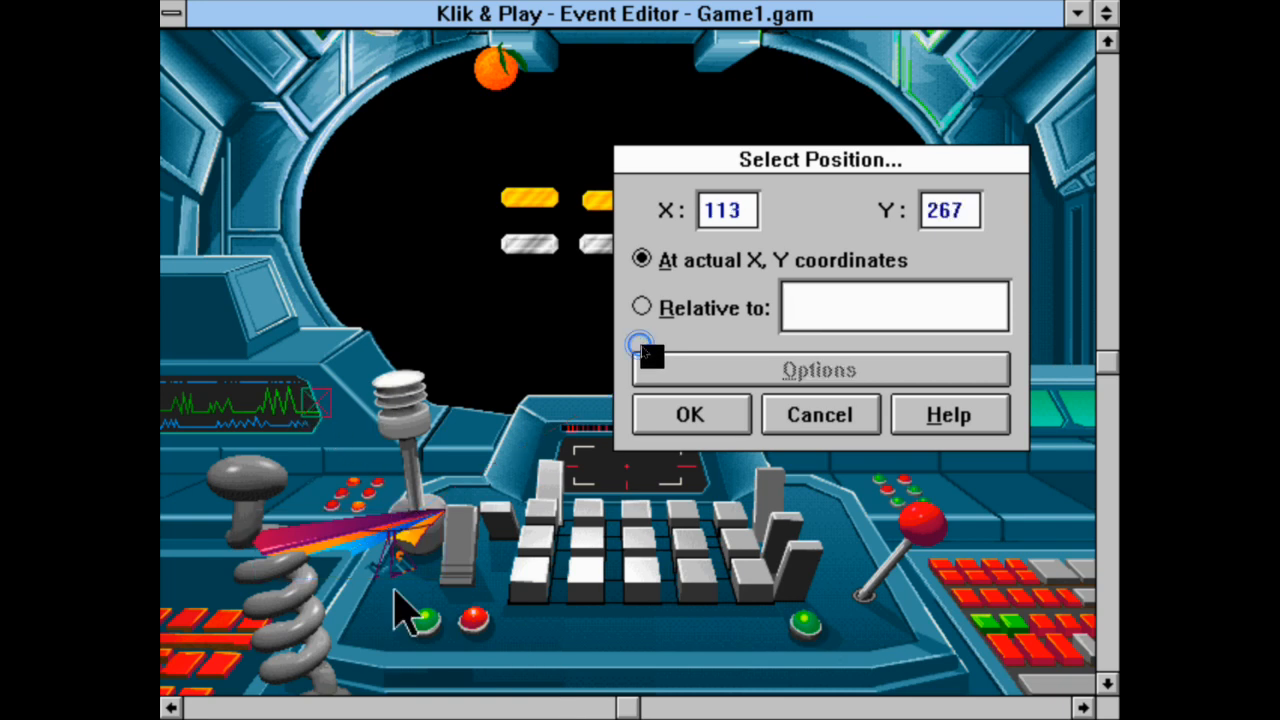
left_click(672, 440)
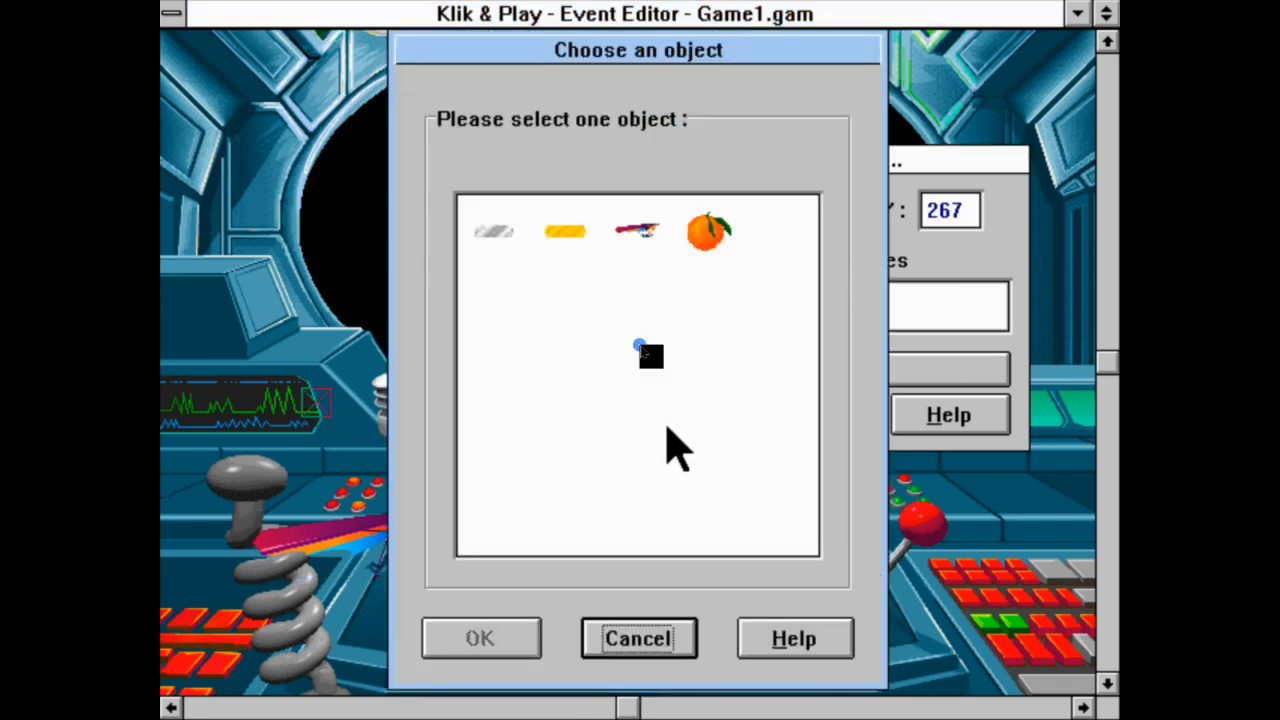
left_click(703, 235)
left_click(520, 650)
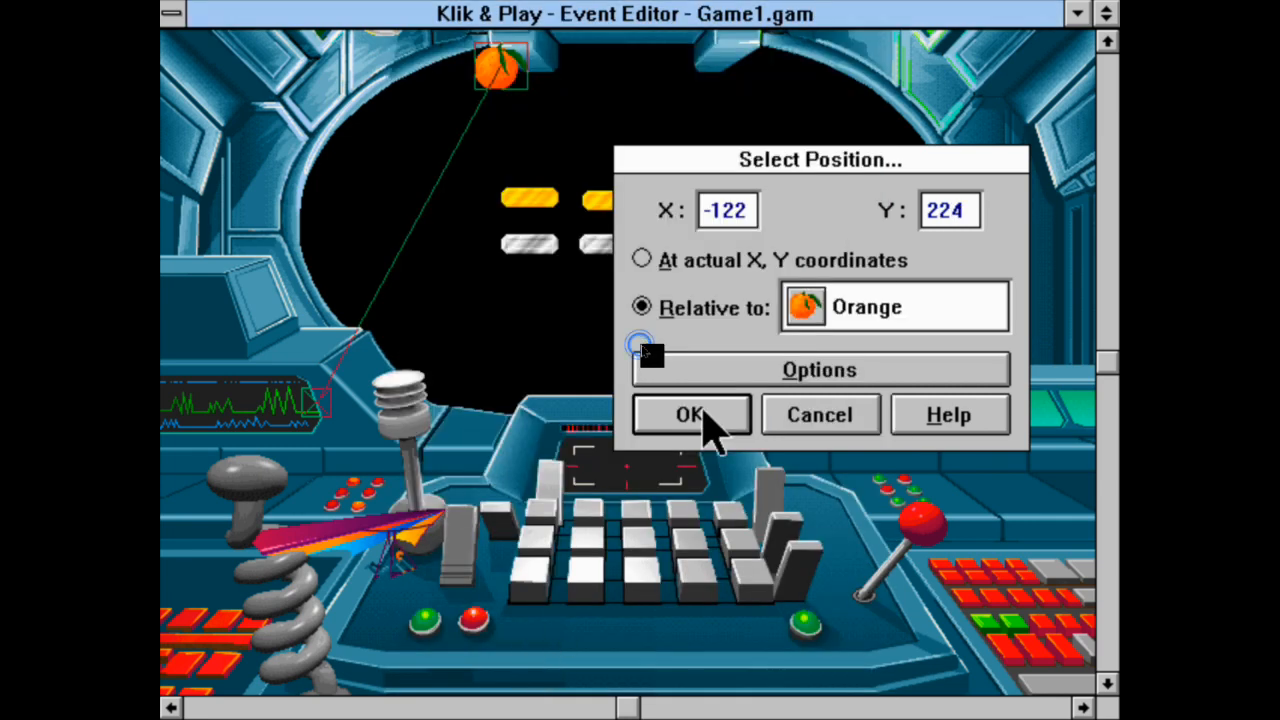
left_click(690, 418)
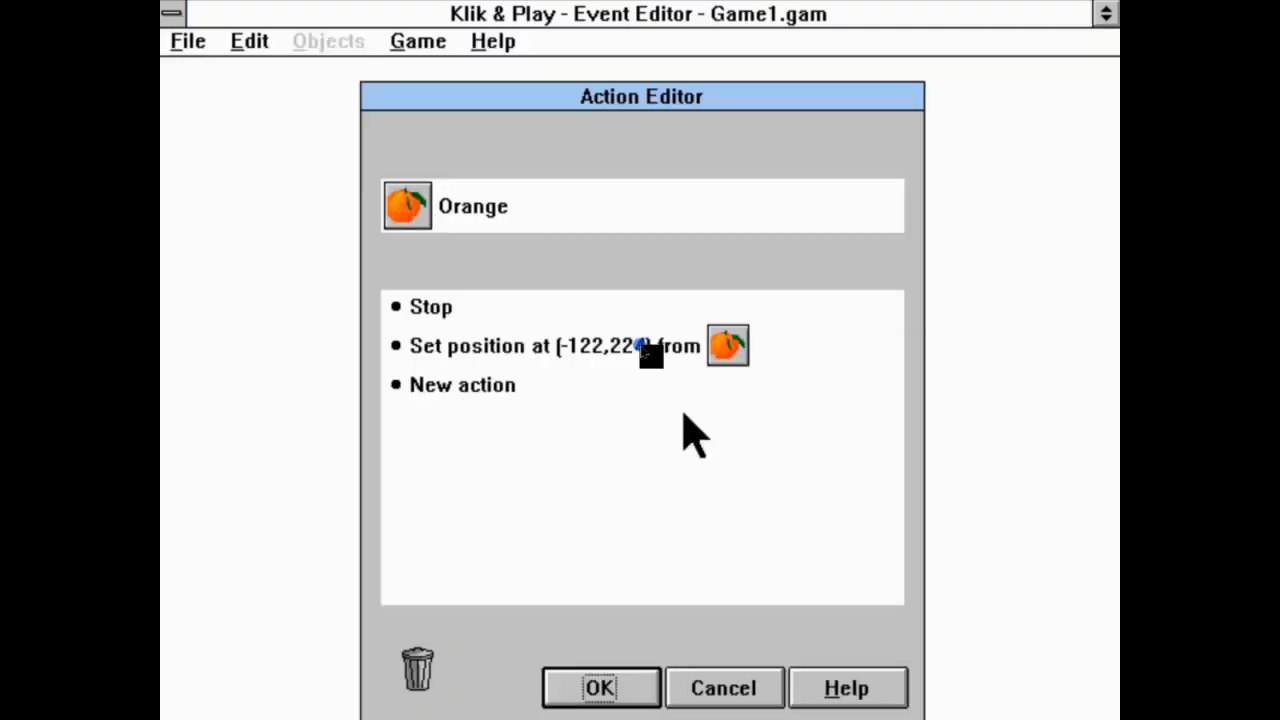
Add a Select Direction action with direction 24 for the orange's background collision and accept the actions.
left_click_drag(664, 342, 664, 328)
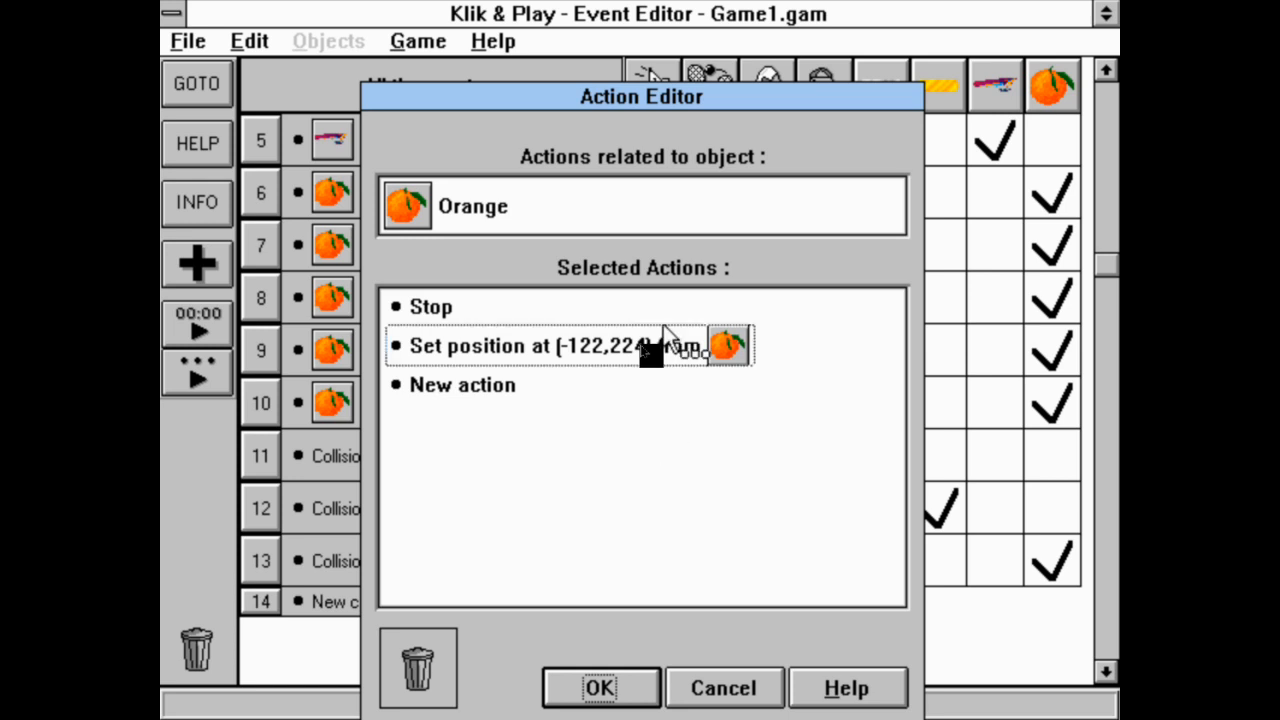
right_click(664, 328)
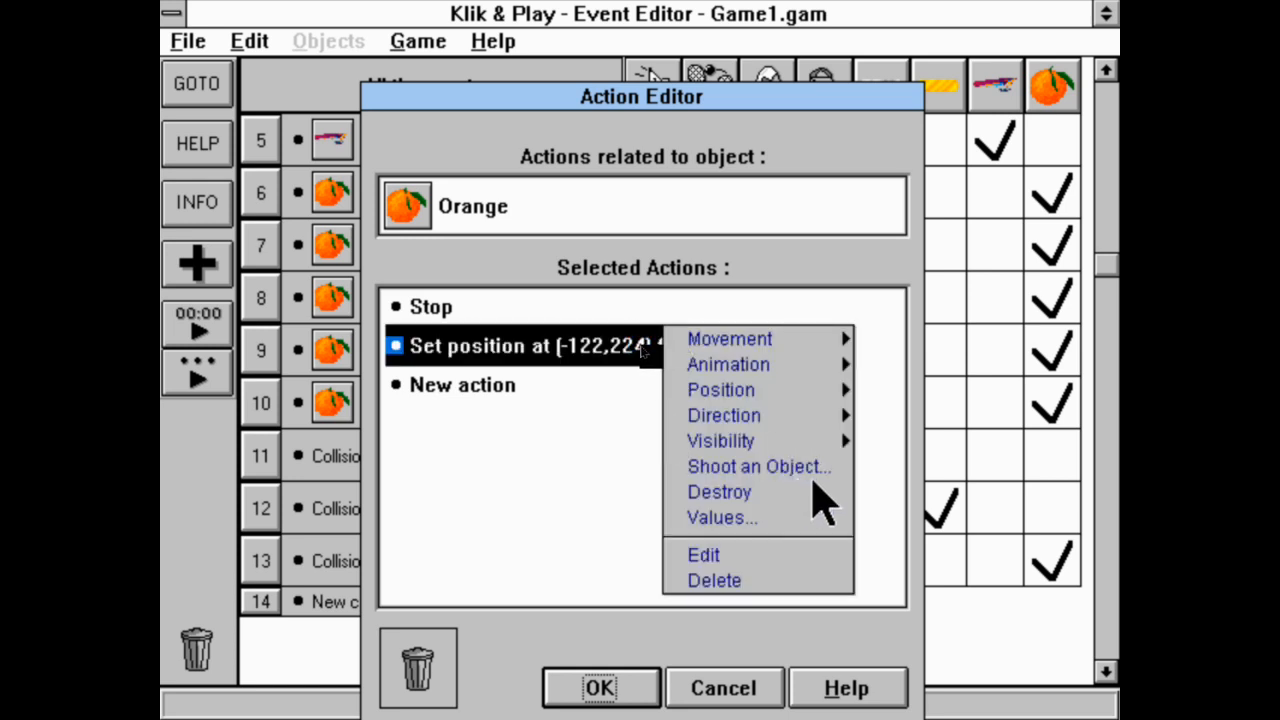
left_click_drag(774, 526, 795, 428)
mouse_move(776, 449)
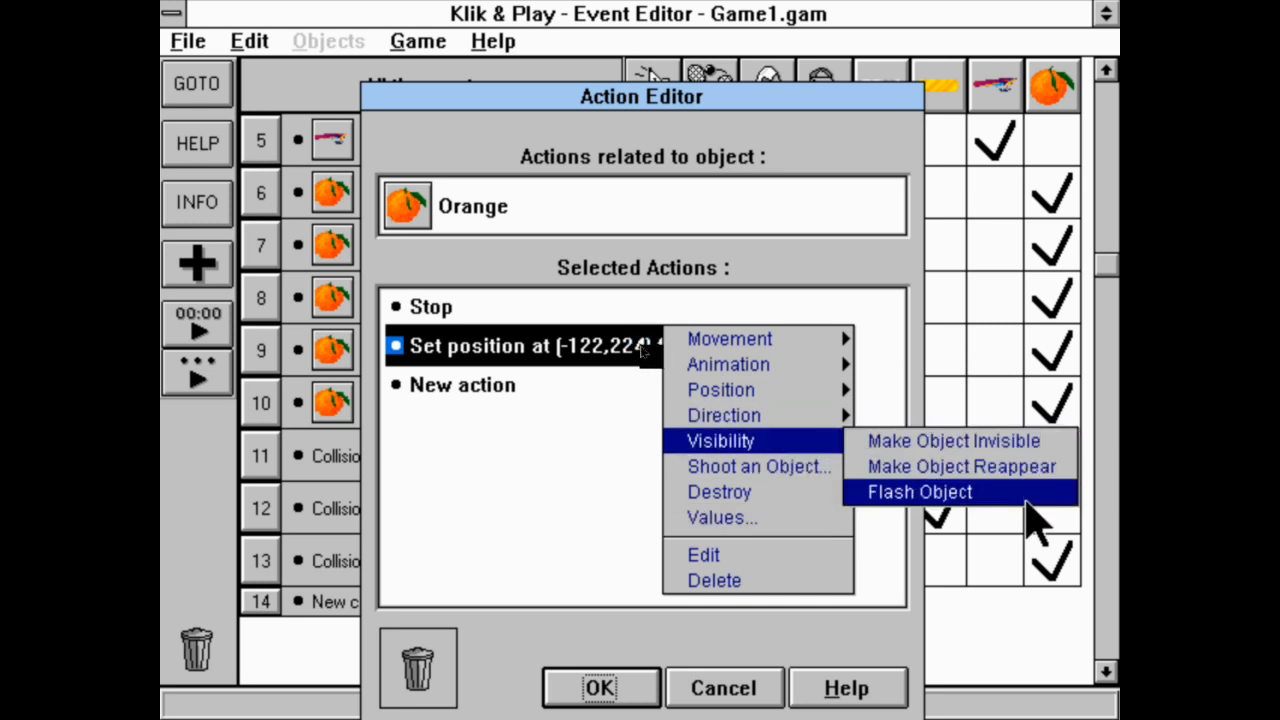
mouse_move(801, 424)
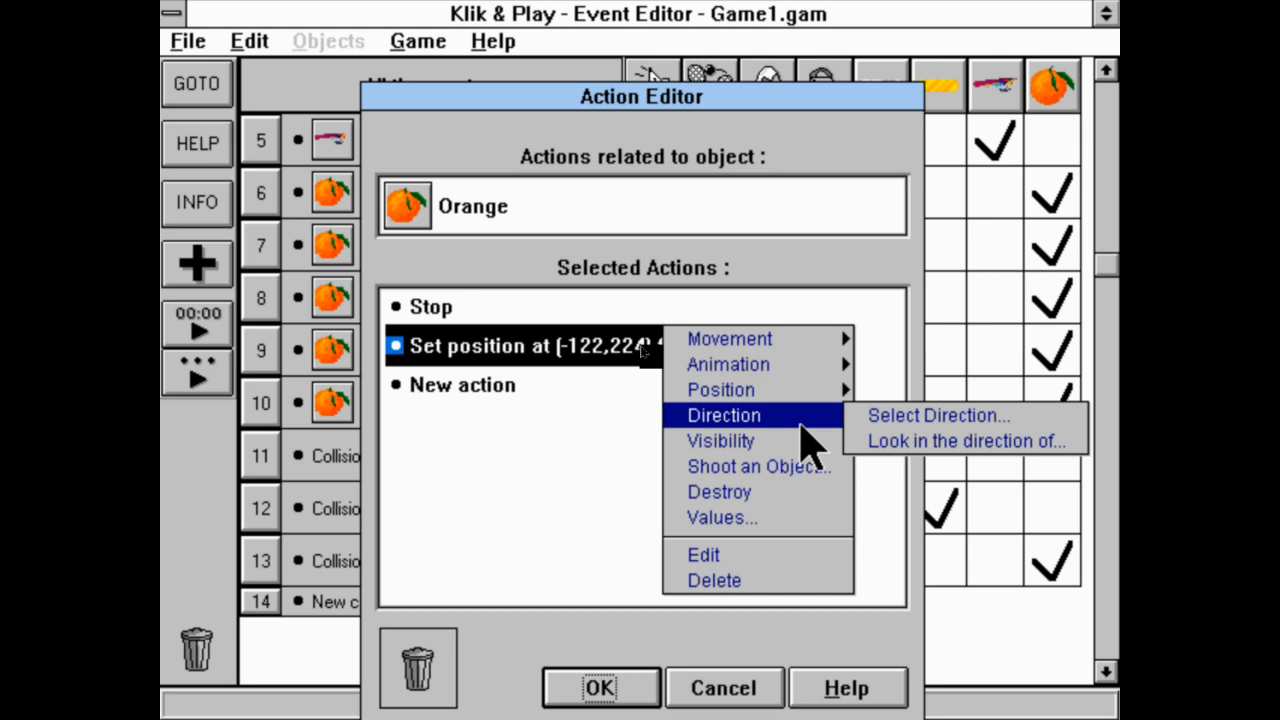
left_click(945, 425)
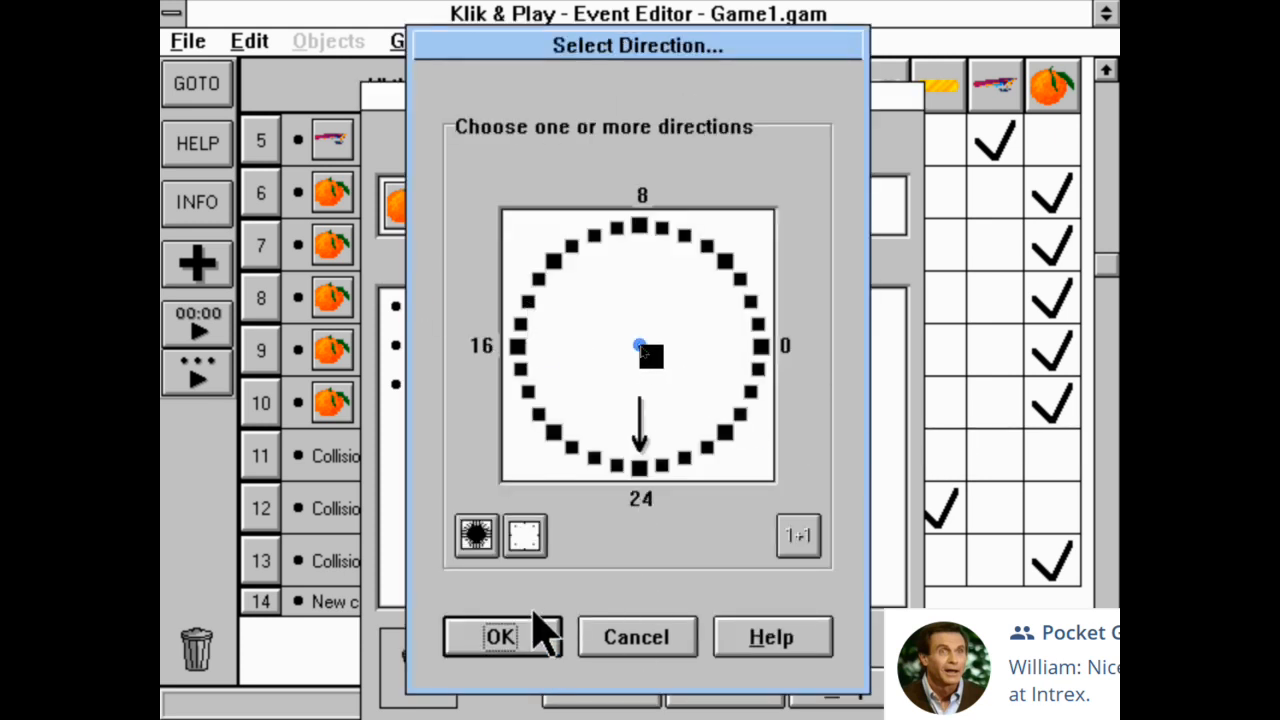
left_click(537, 640)
left_click(635, 688)
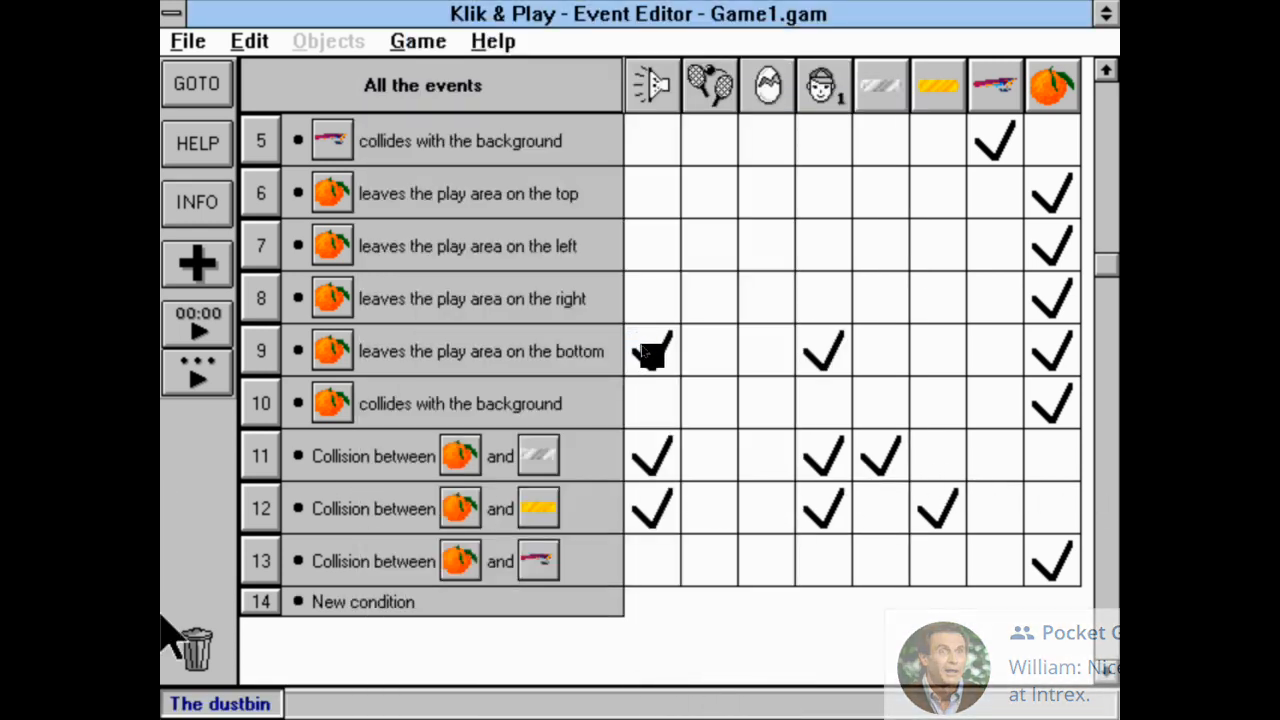
Play Level 2 as finished from the Storyboard, steer the Hang Glider right and left, and close the test game.
left_click(425, 43)
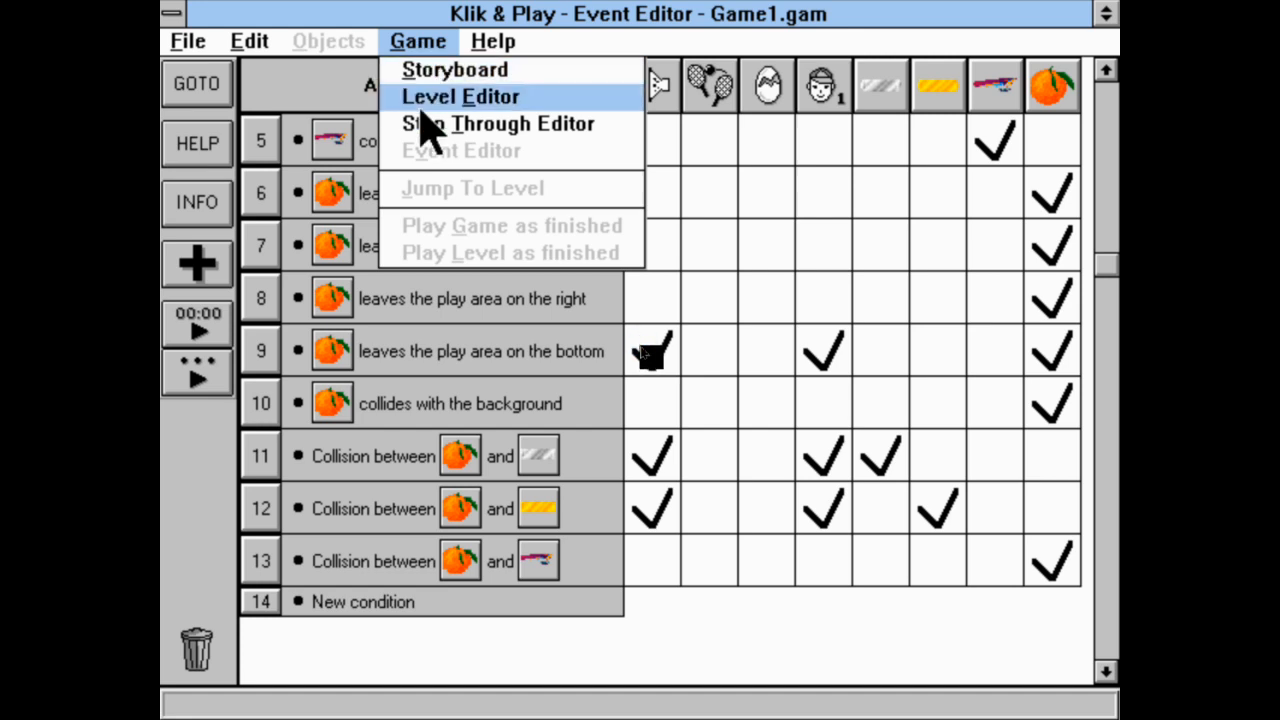
left_click(422, 64)
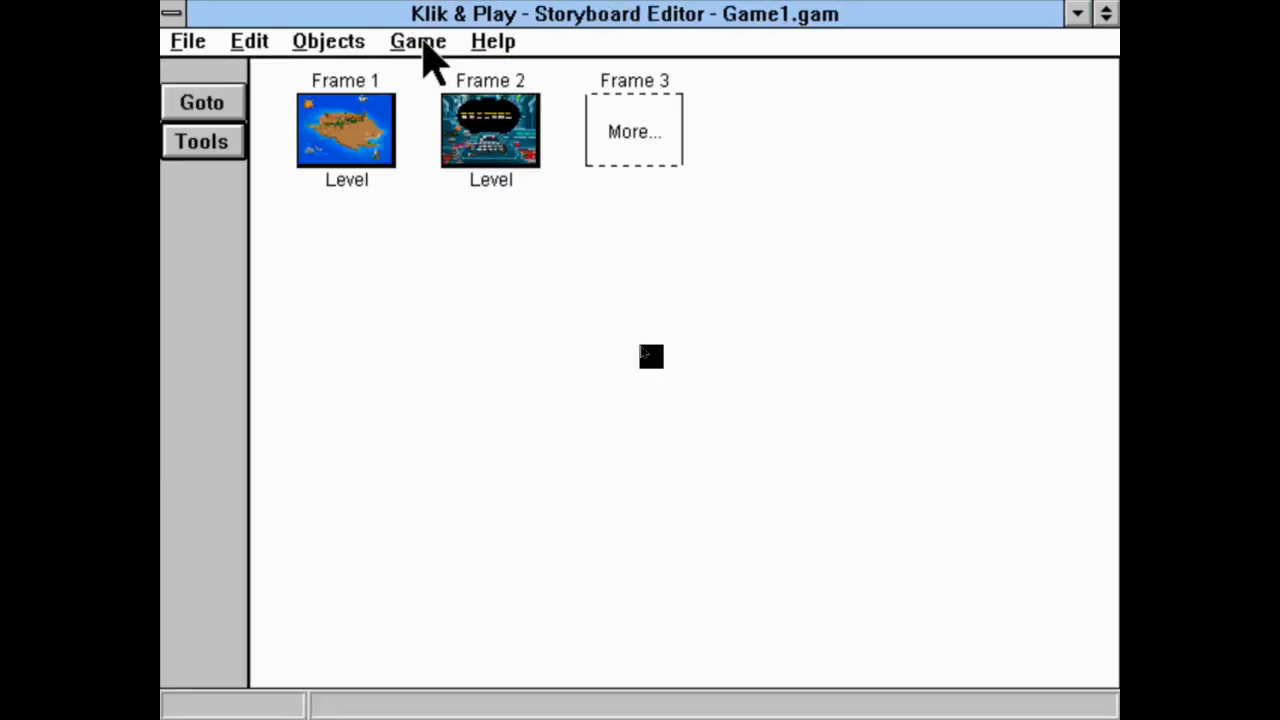
left_click(423, 45)
left_click(423, 45)
left_click(484, 160)
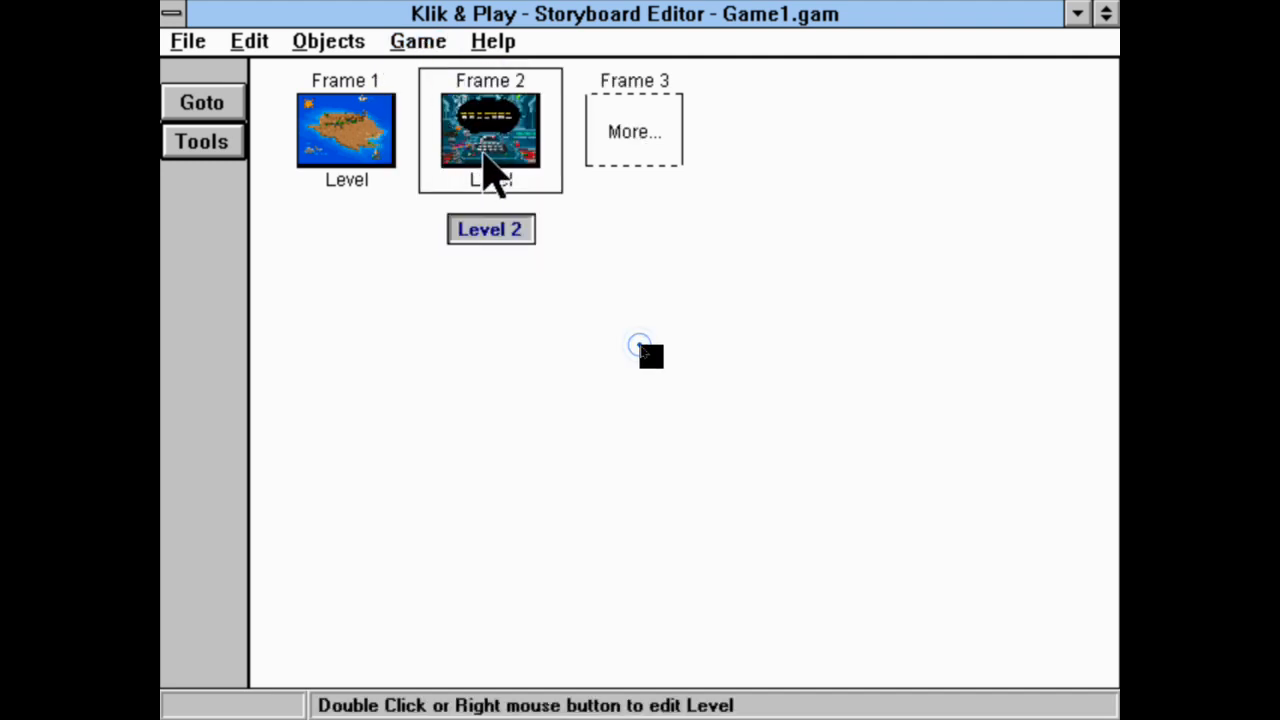
right_click(484, 160)
left_click(594, 302)
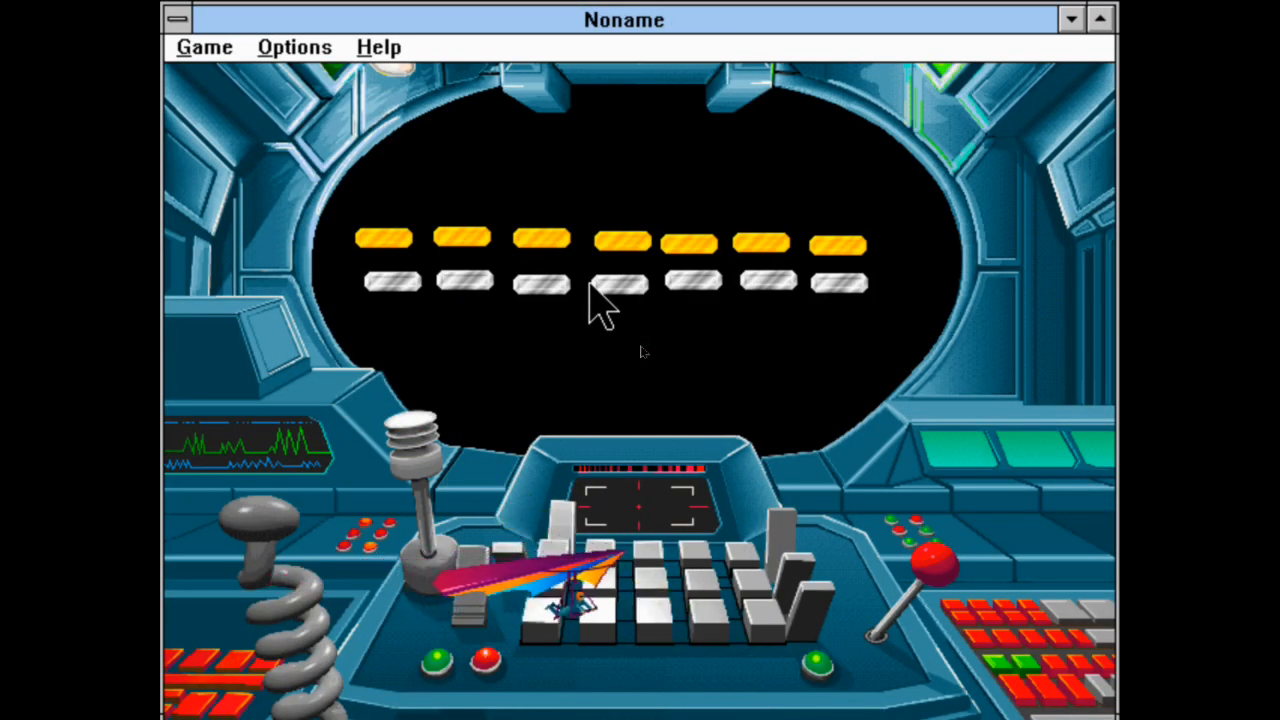
key("Right")
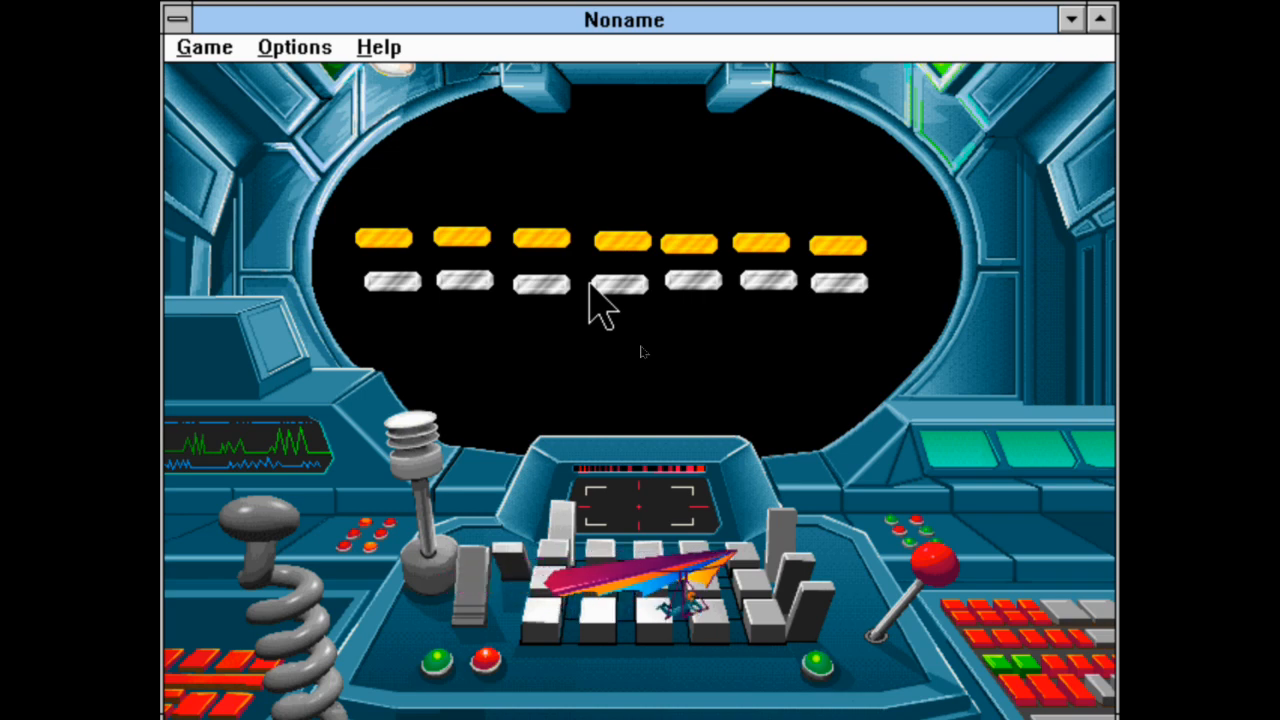
key("Left")
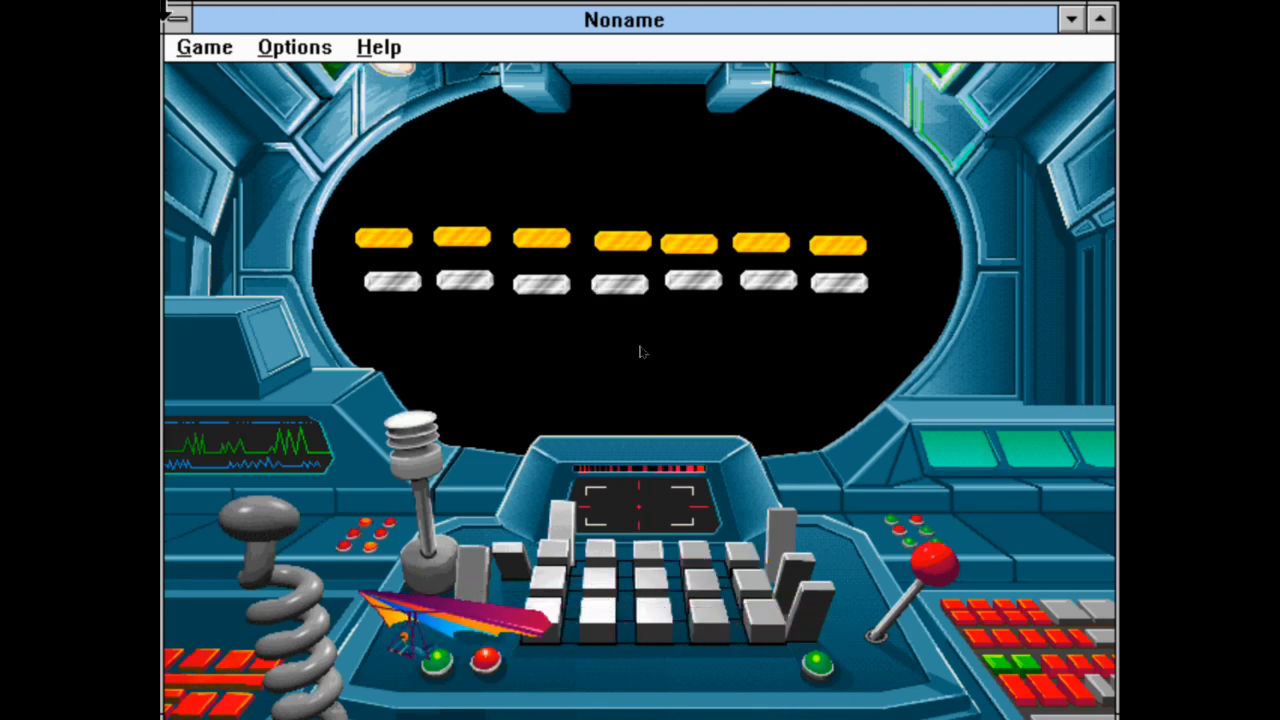
double_click(177, 19)
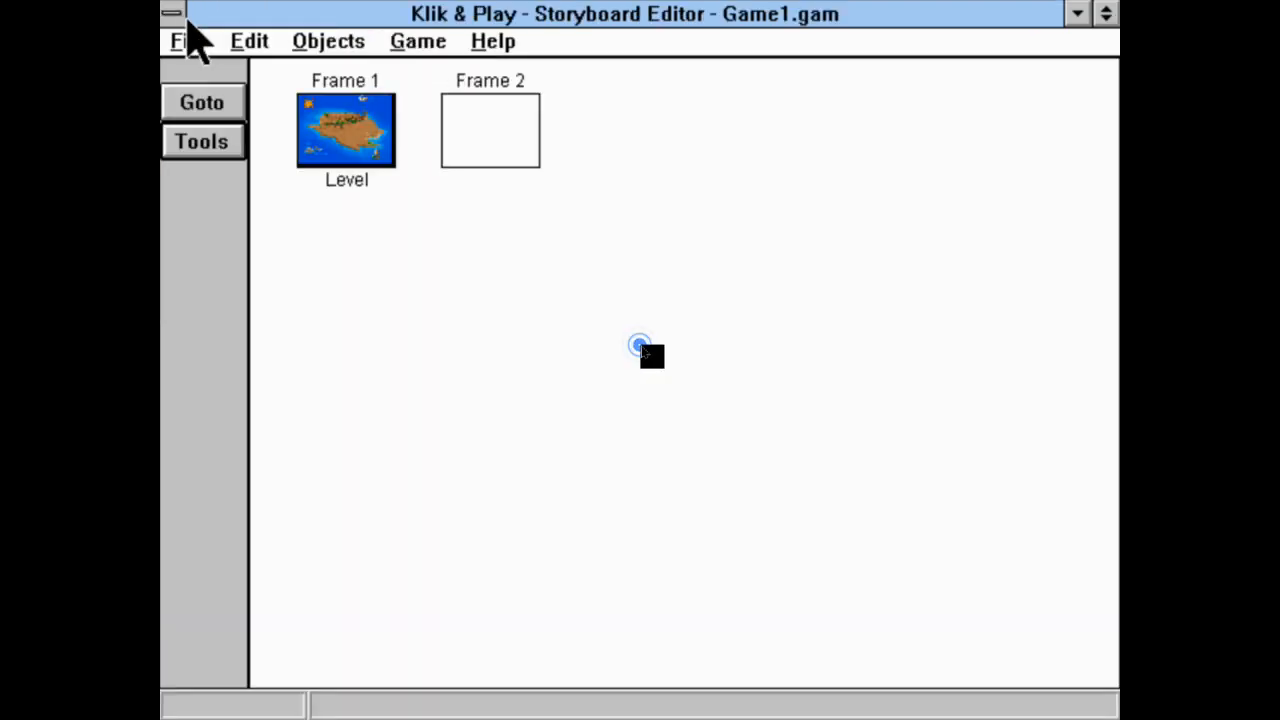
Return to Level 2's Event Editor, filter the events to the orange, and restore the full event list.
right_click(456, 114)
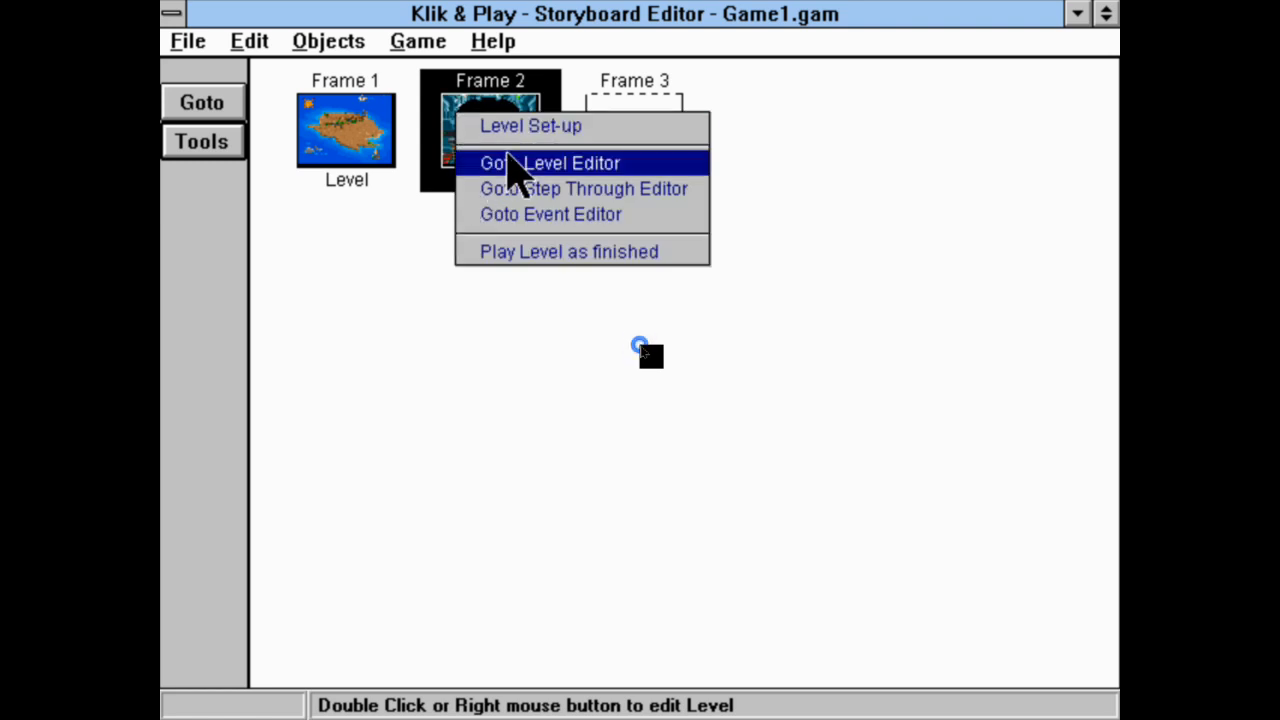
left_click(505, 214)
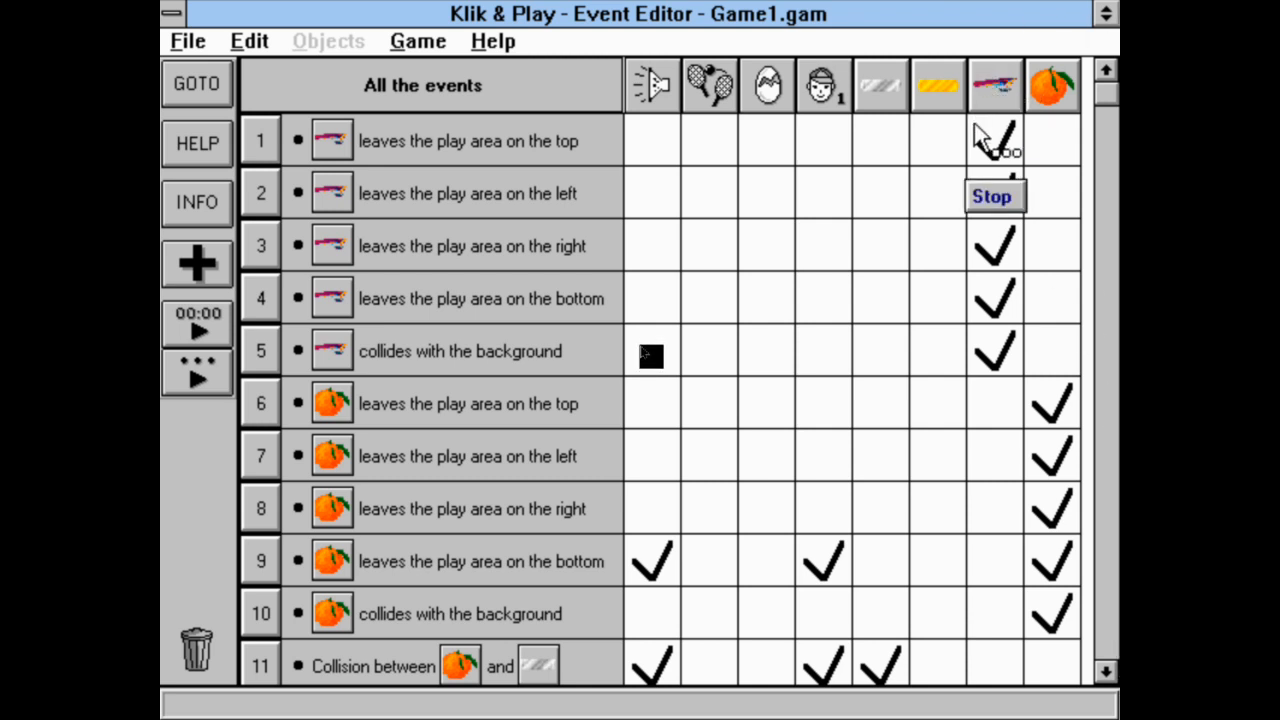
left_click(1062, 86)
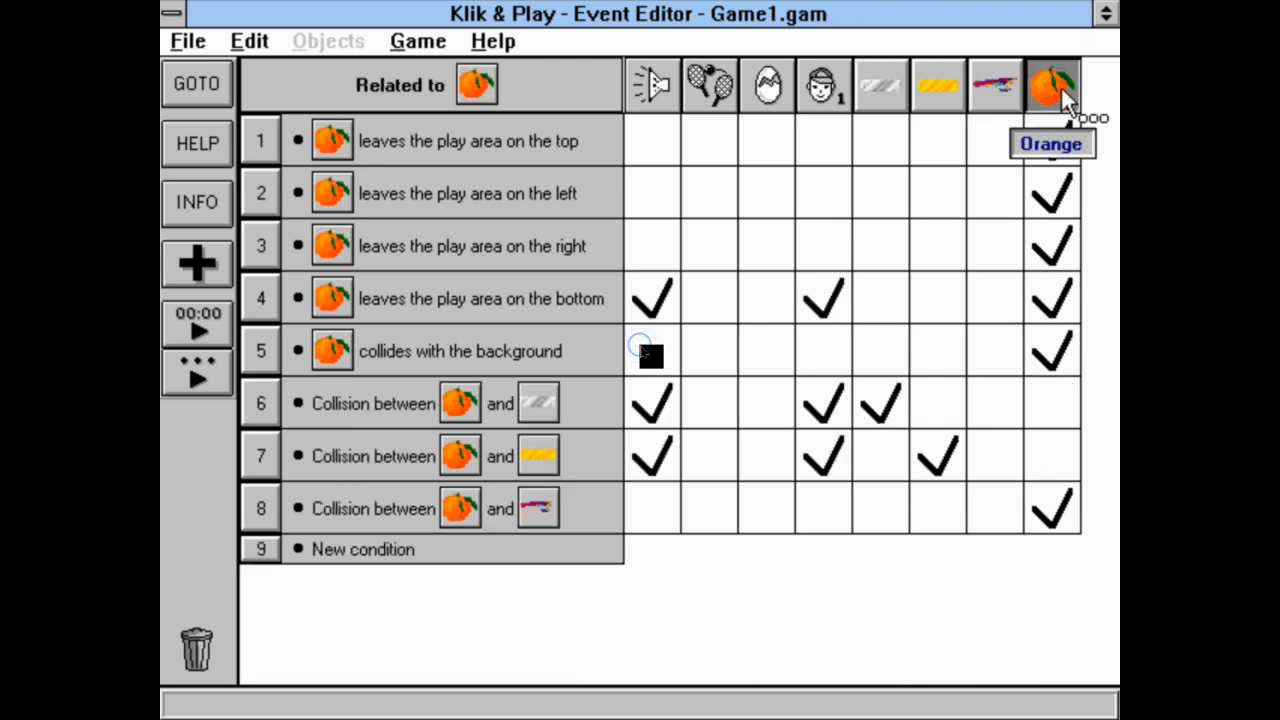
left_click(1062, 86)
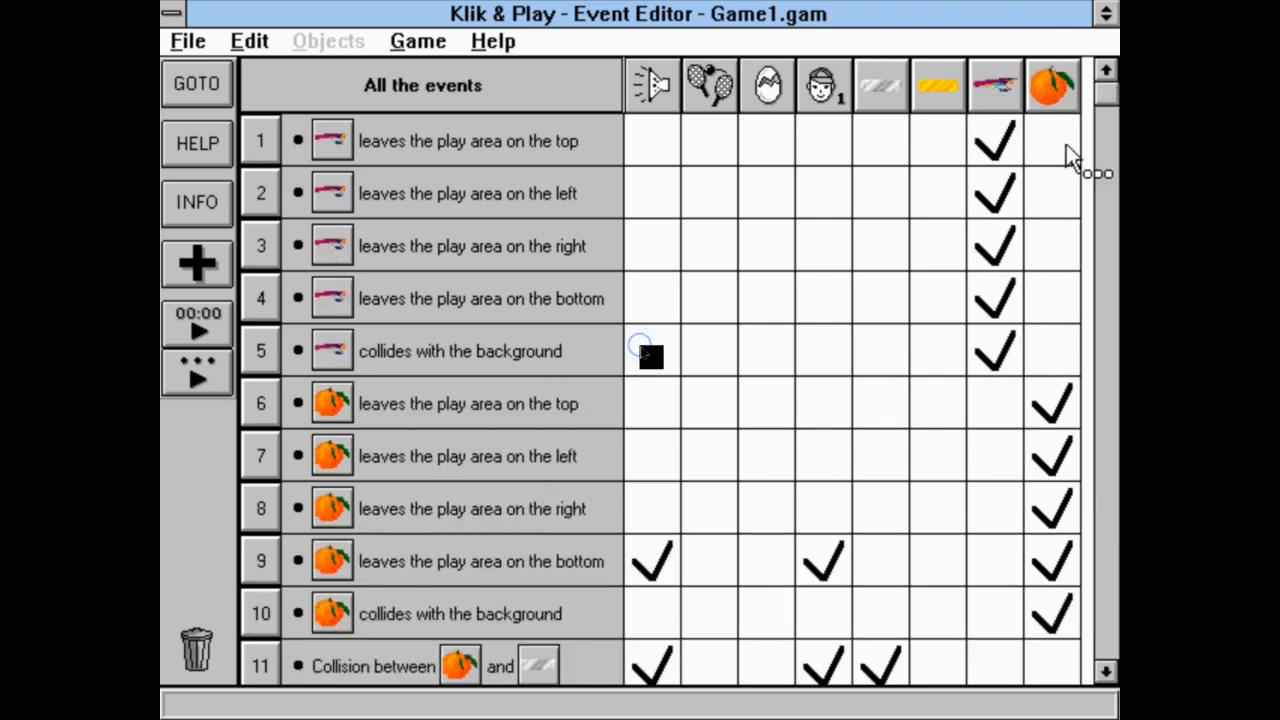
Start a new condition on the orange and examine its Collisions, Movement, Visibility and Pick or count options.
left_click(1098, 195)
left_click(1106, 432)
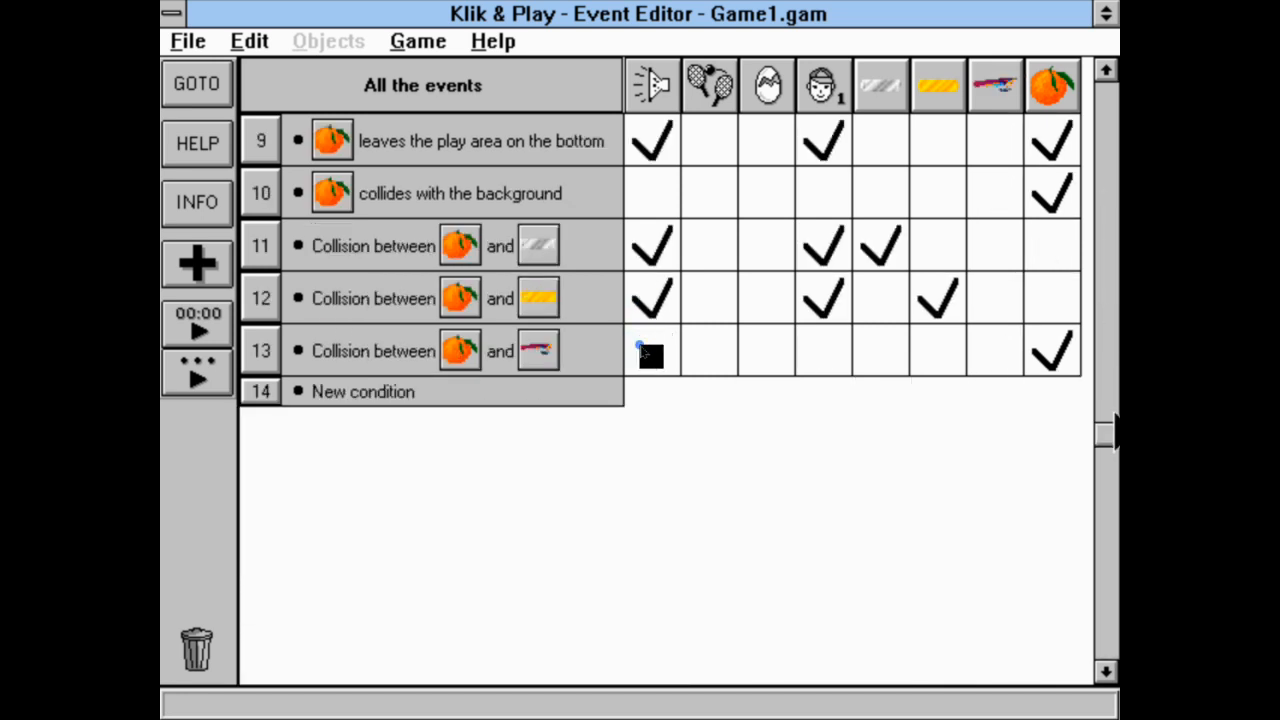
double_click(330, 392)
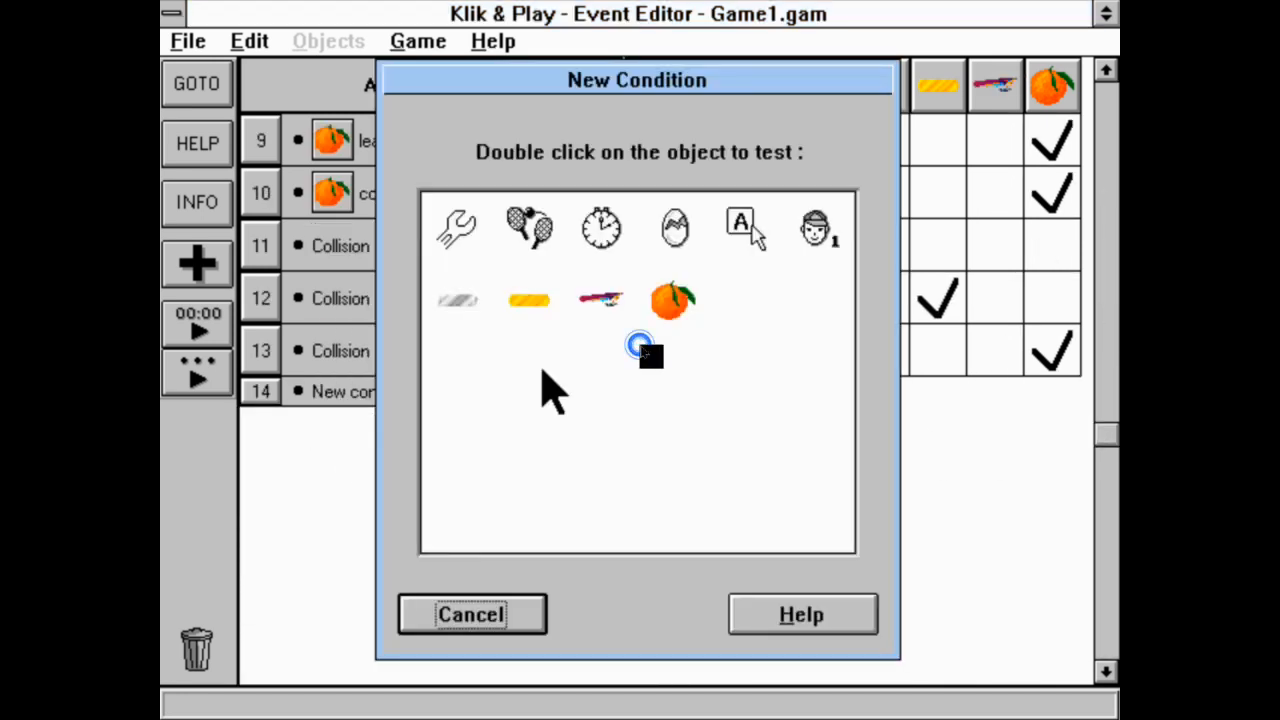
double_click(660, 312)
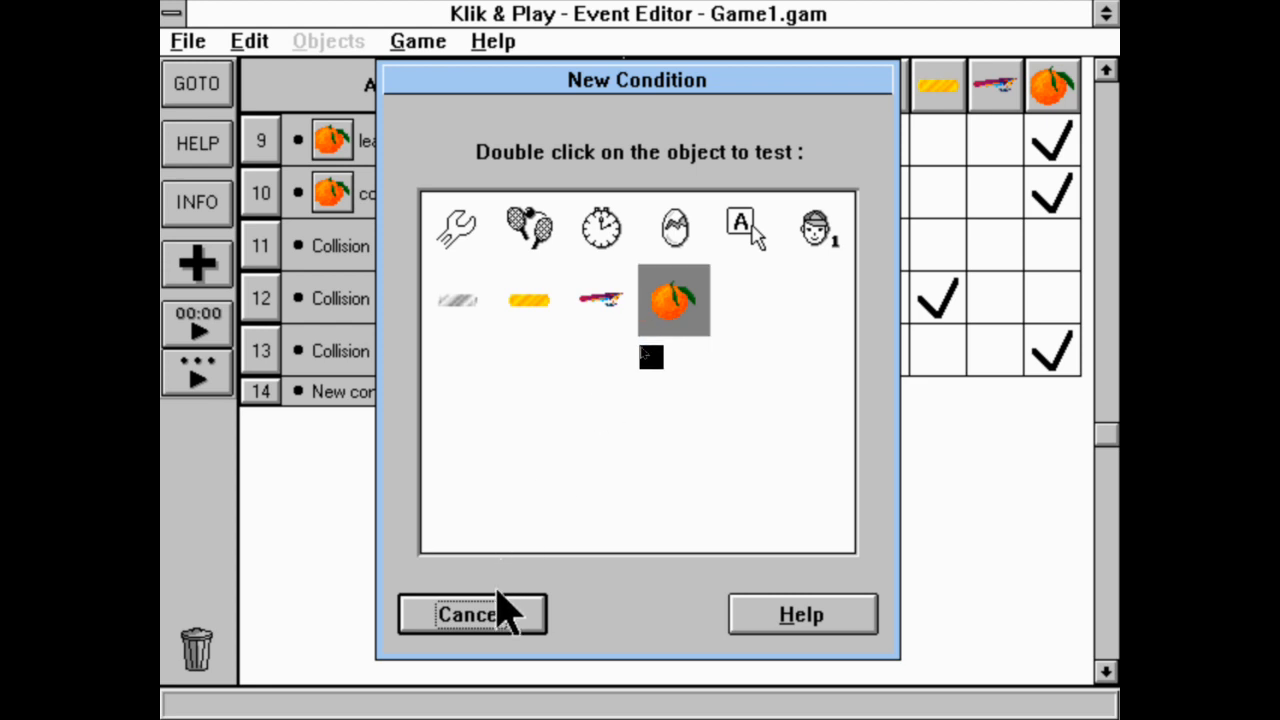
double_click(692, 292)
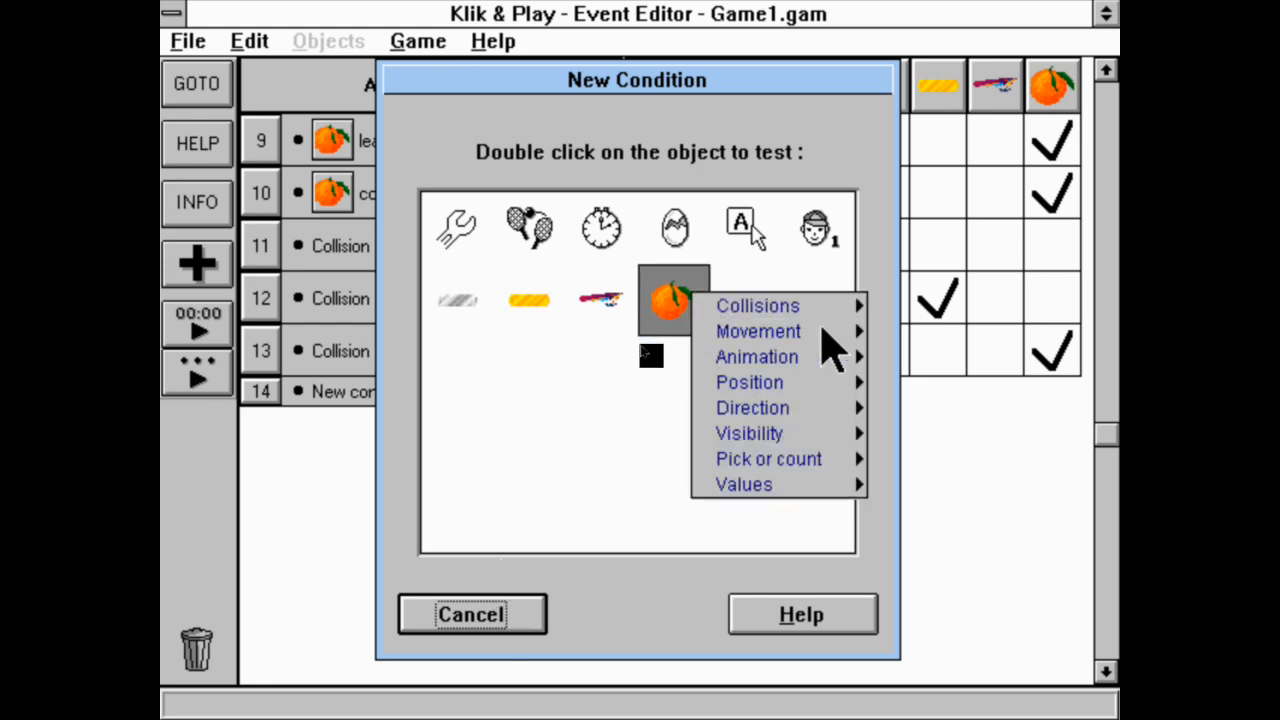
mouse_move(830, 310)
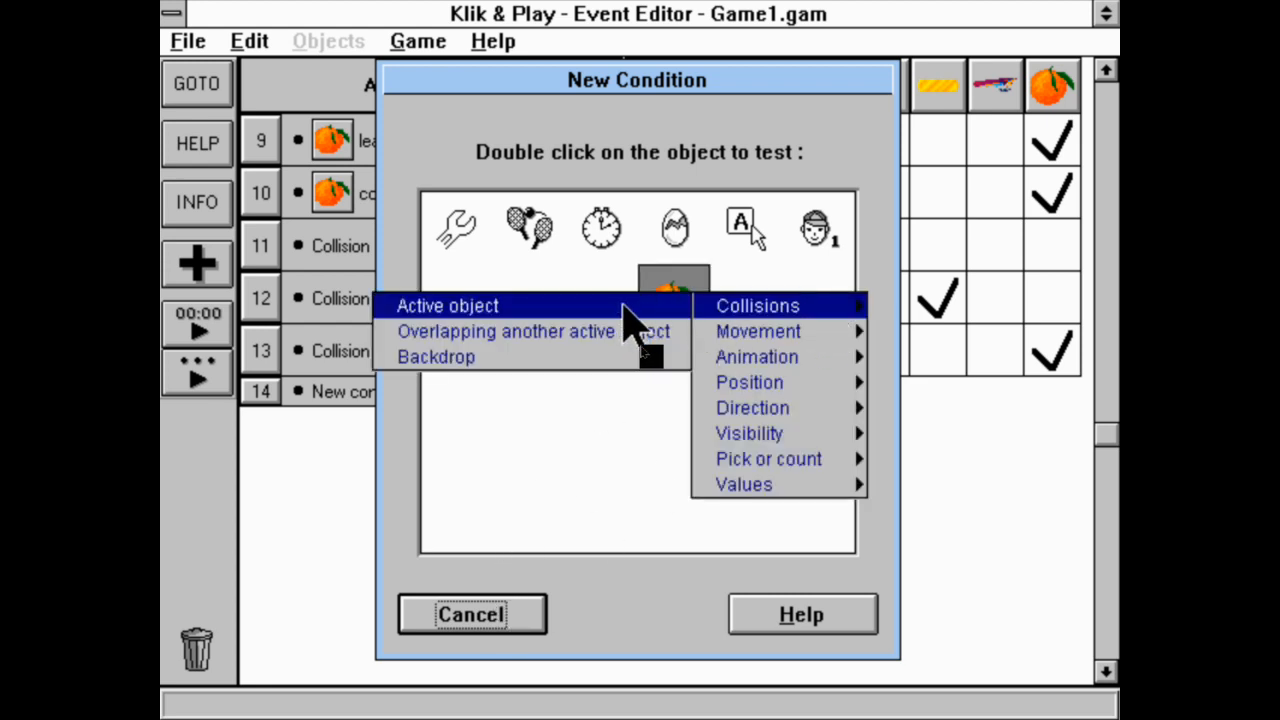
mouse_move(757, 333)
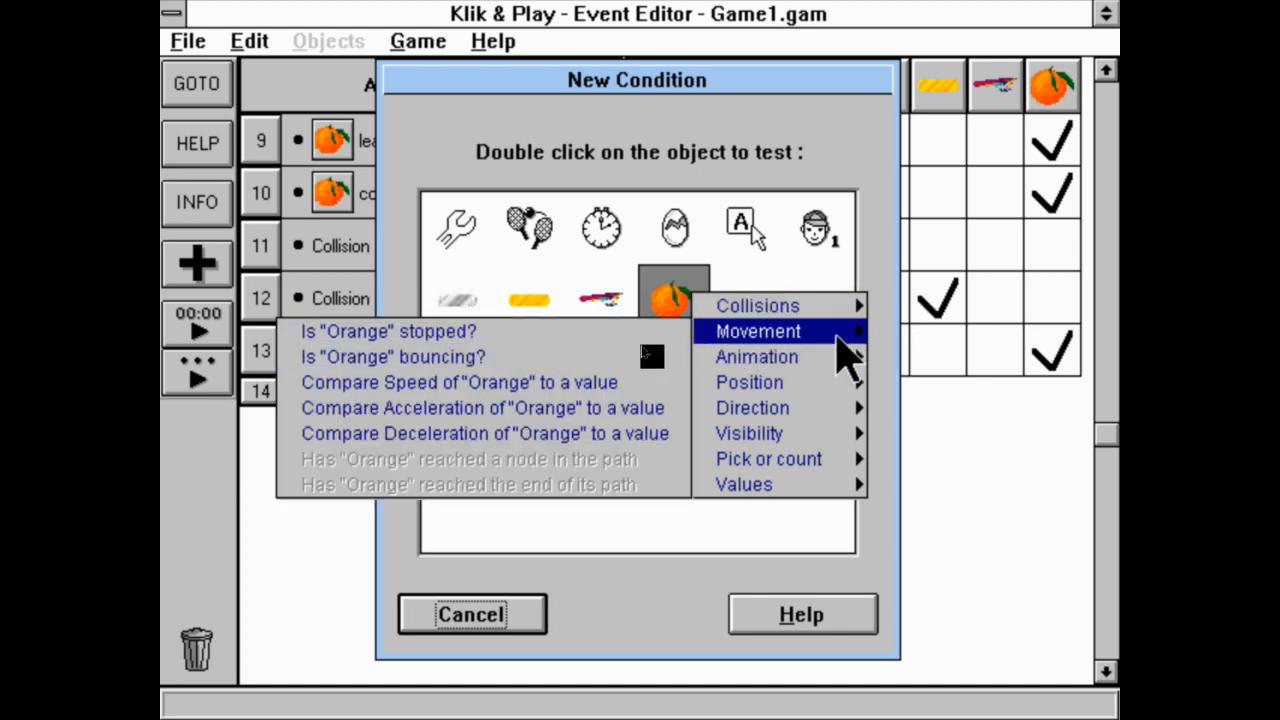
mouse_move(850, 420)
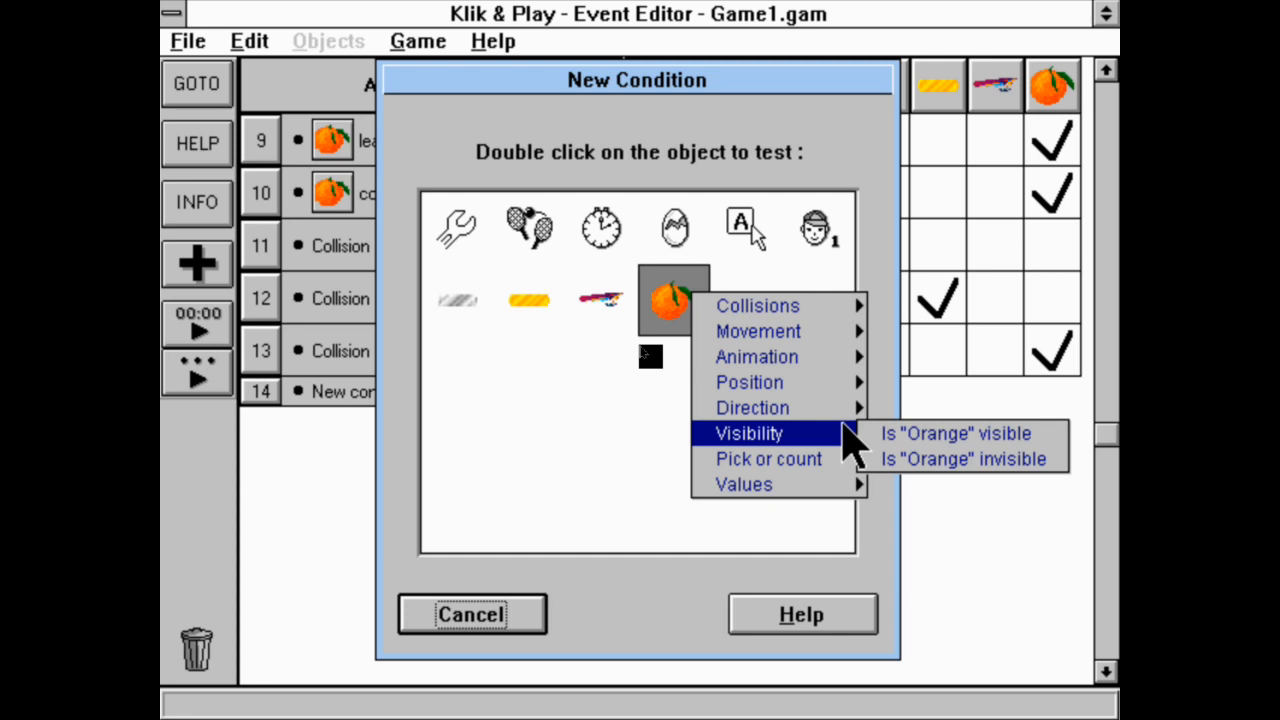
mouse_move(832, 458)
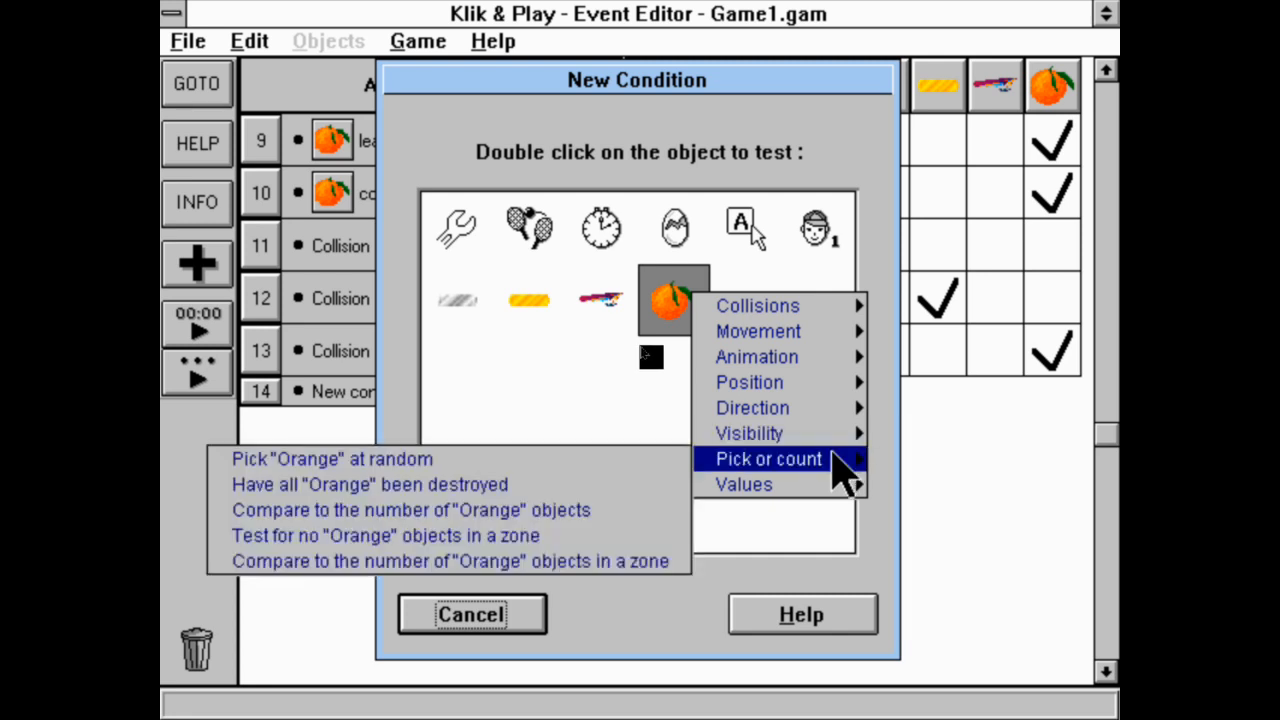
mouse_move(825, 502)
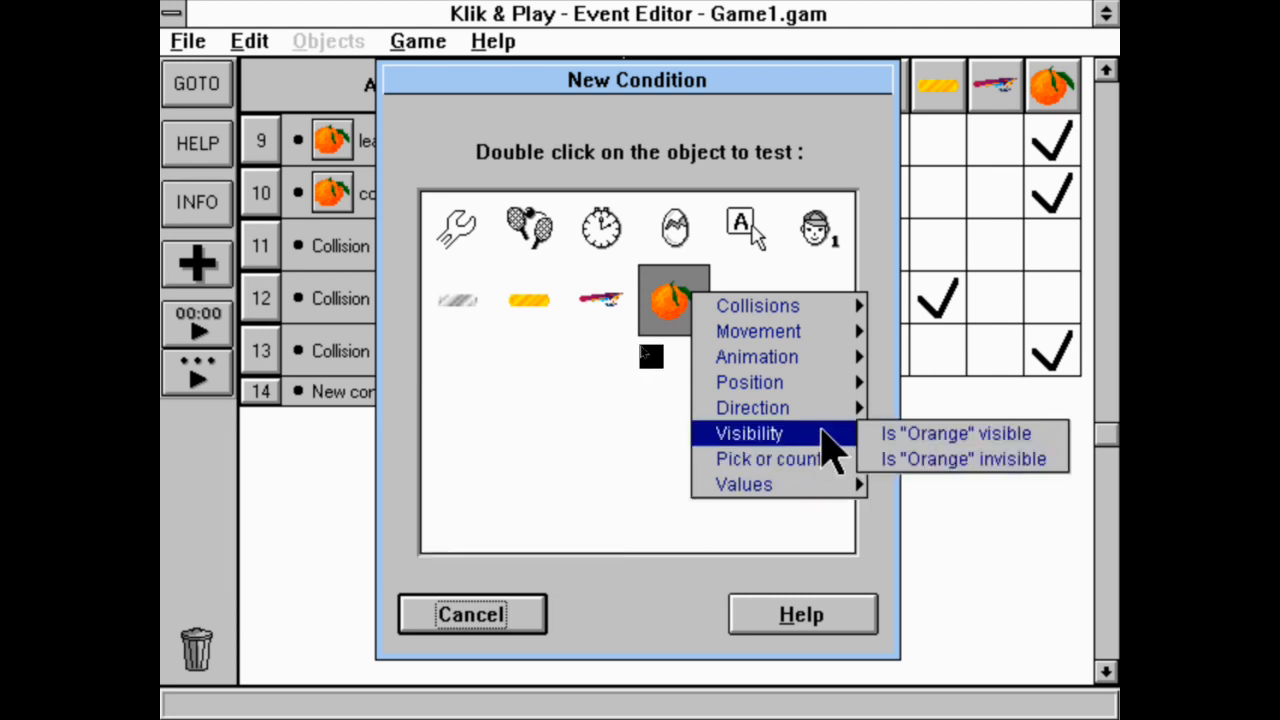
mouse_move(826, 384)
mouse_move(757, 463)
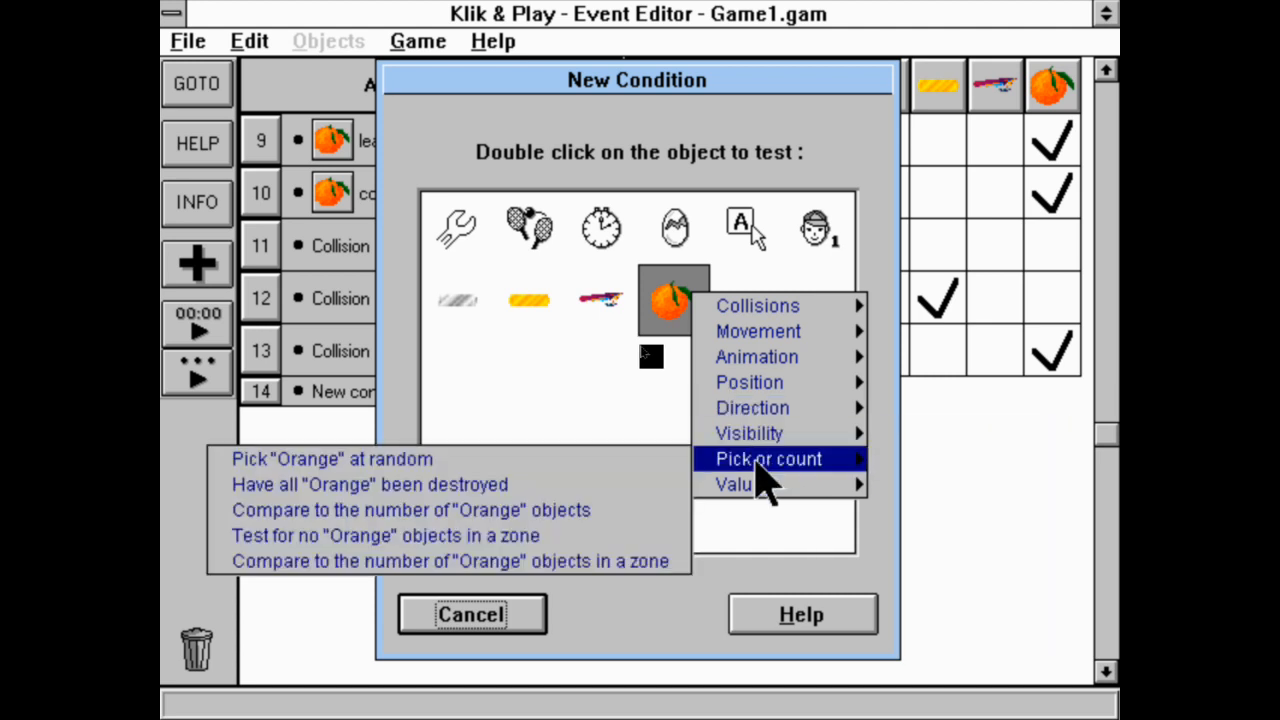
Add a condition for all oranges being destroyed and make the Hang Glider shoot an orange at speed 100 in the glider's own direction.
left_click(610, 490)
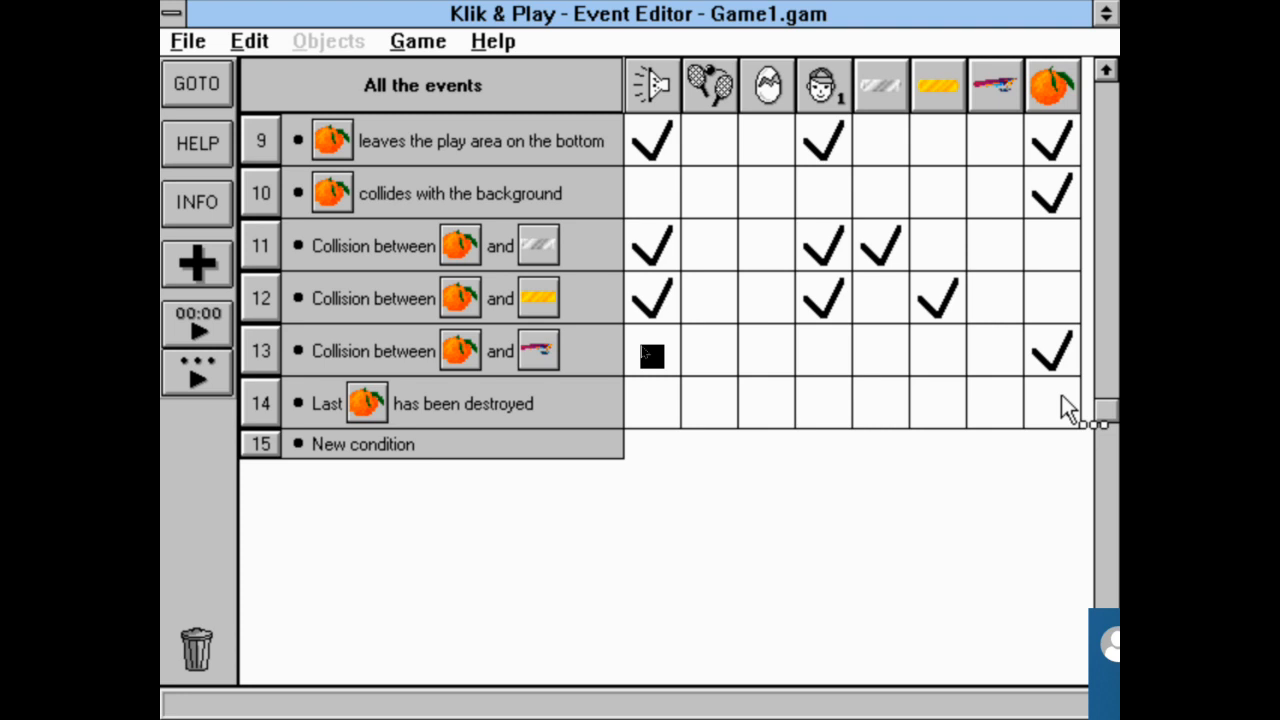
double_click(998, 407)
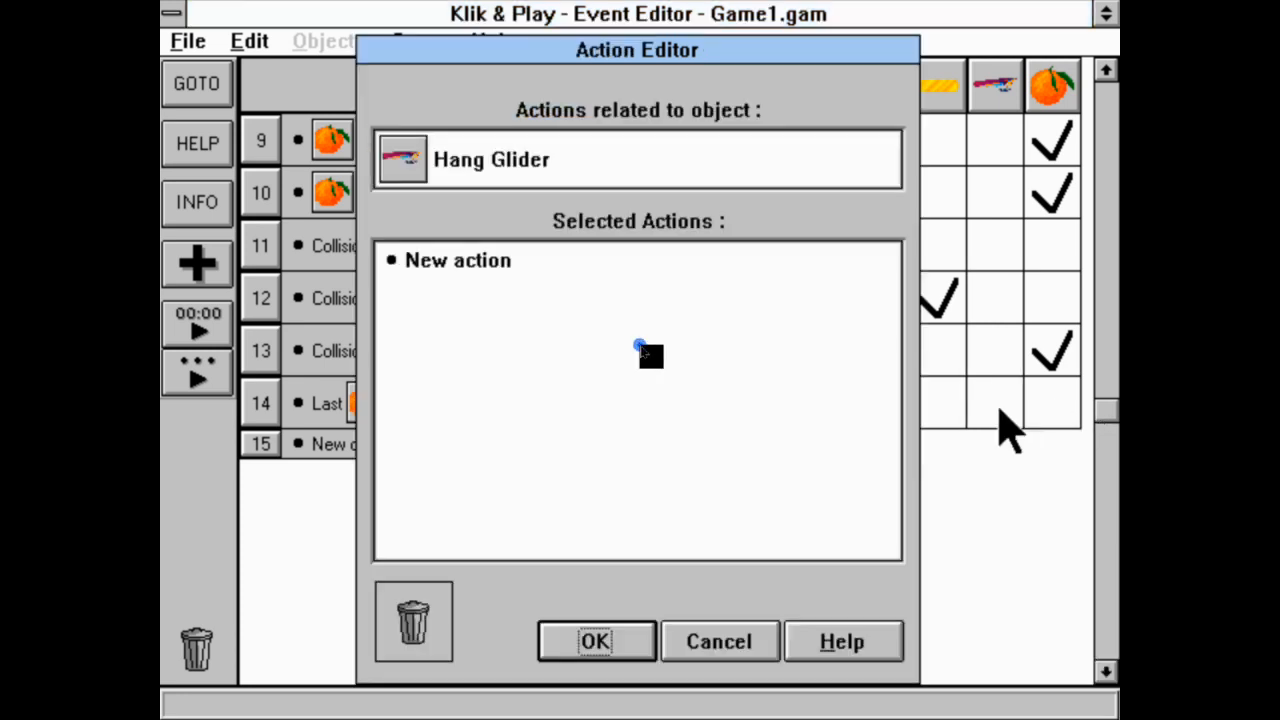
left_click(465, 262)
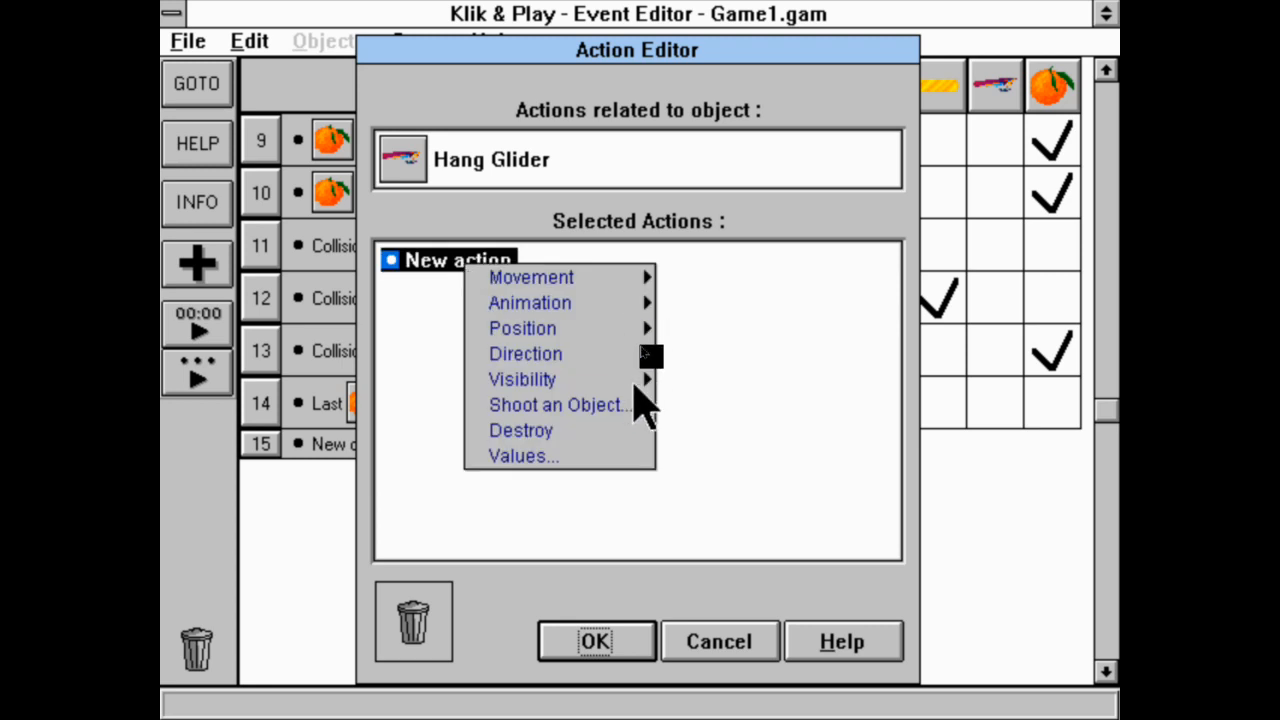
left_click(629, 406)
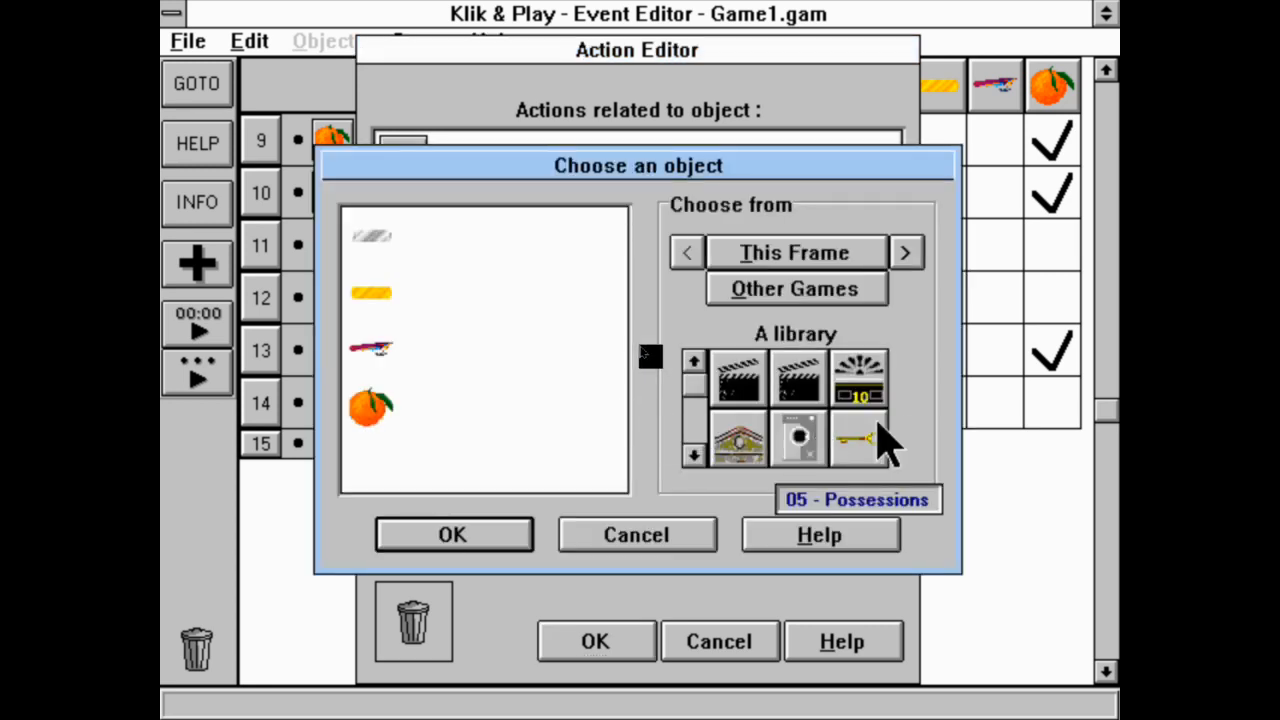
left_click(362, 412)
left_click(474, 555)
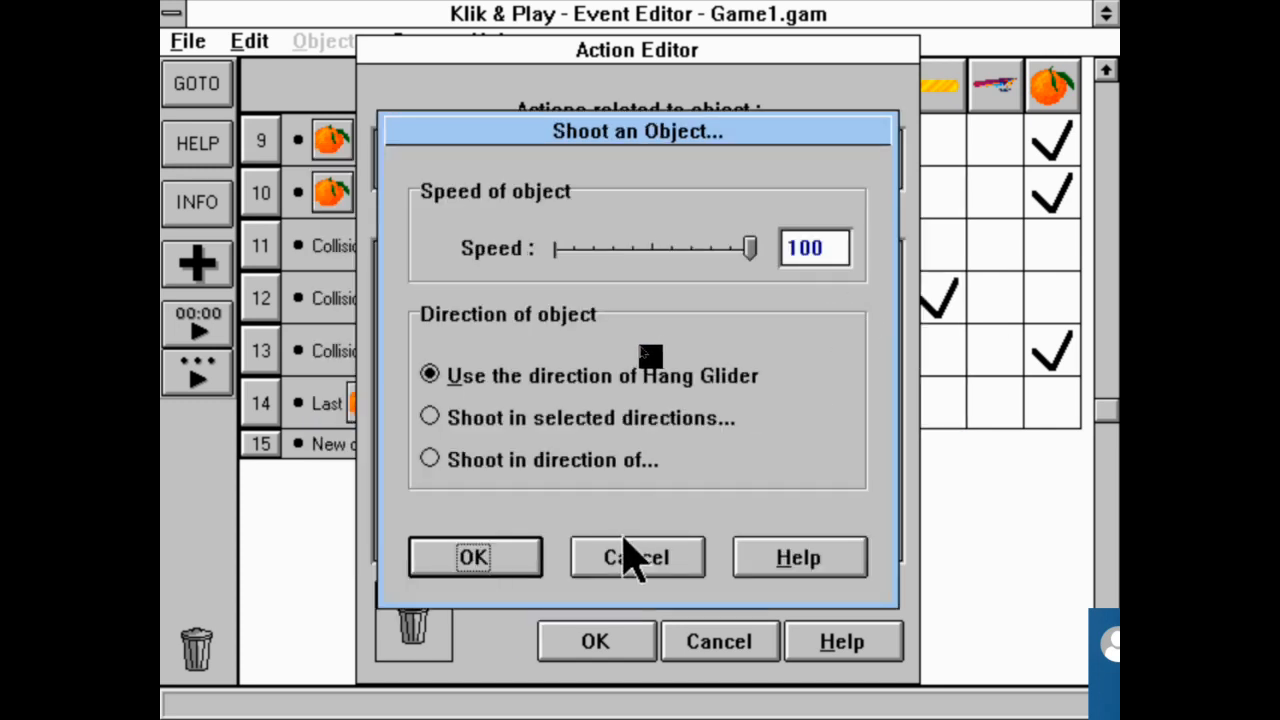
left_click(437, 563)
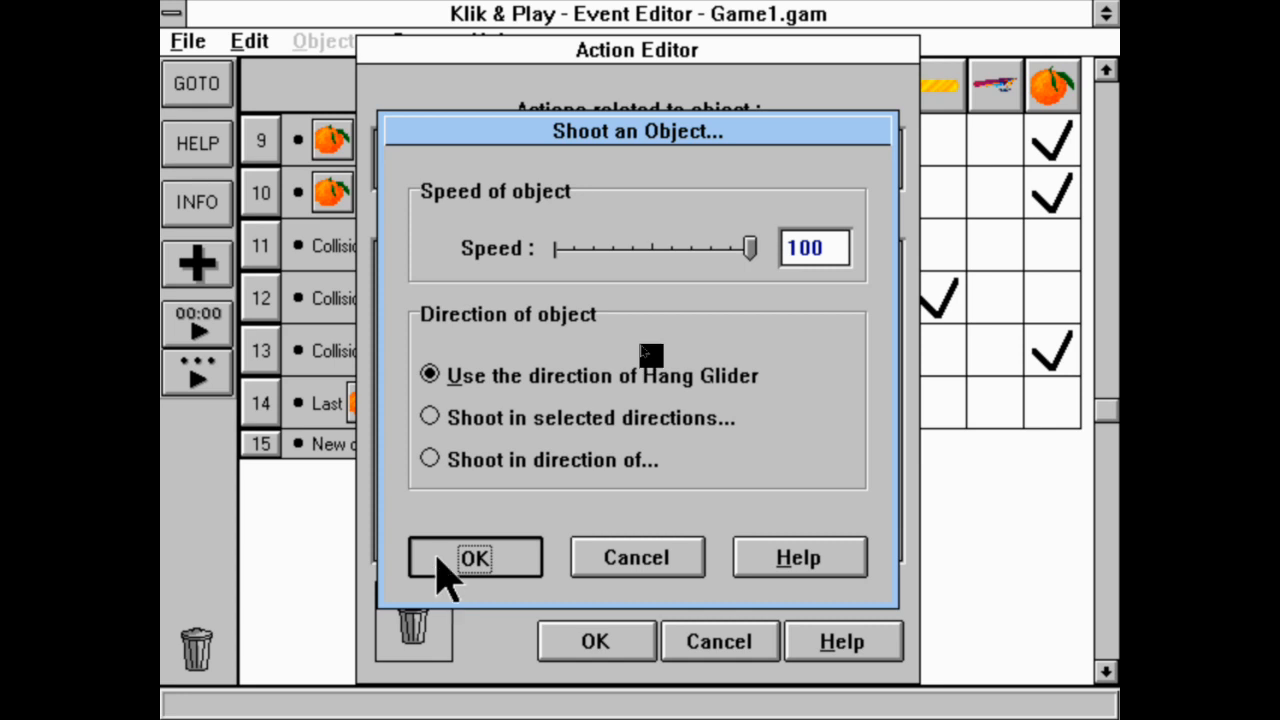
left_click(520, 558)
left_click(558, 652)
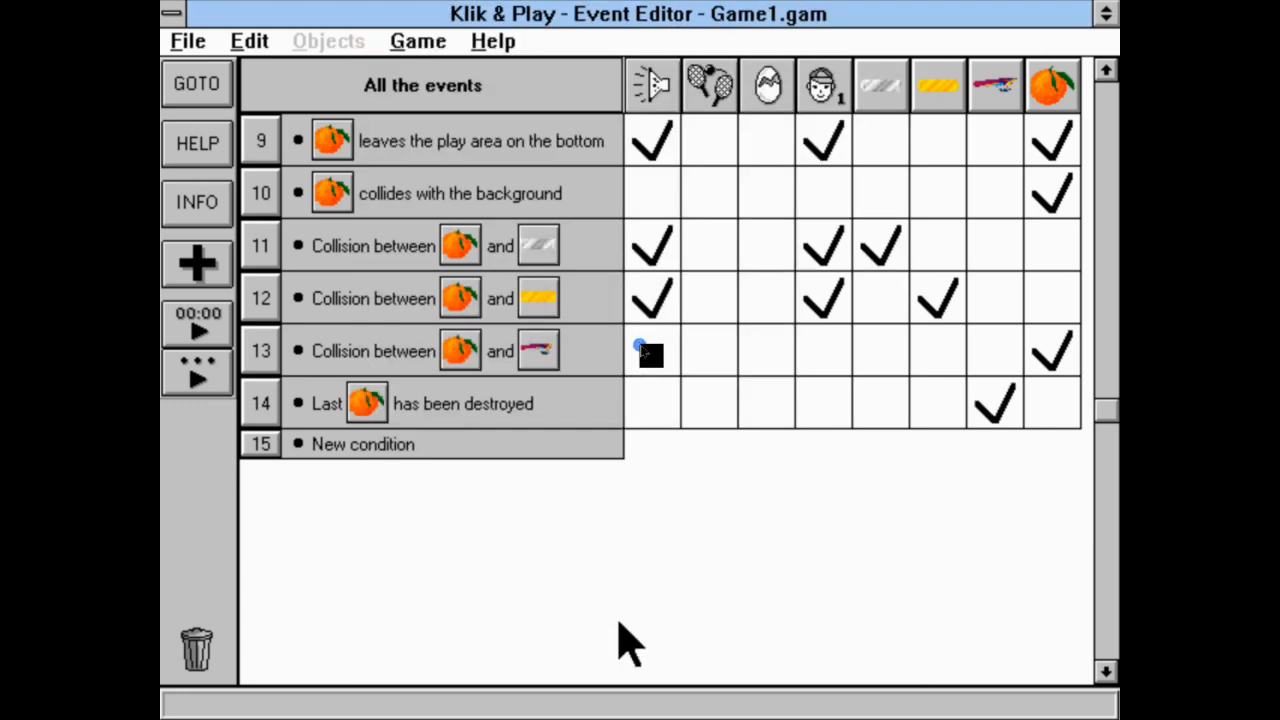
Play level 2 as finished from the Storyboard to test the new event, and close the game window.
left_click(428, 45)
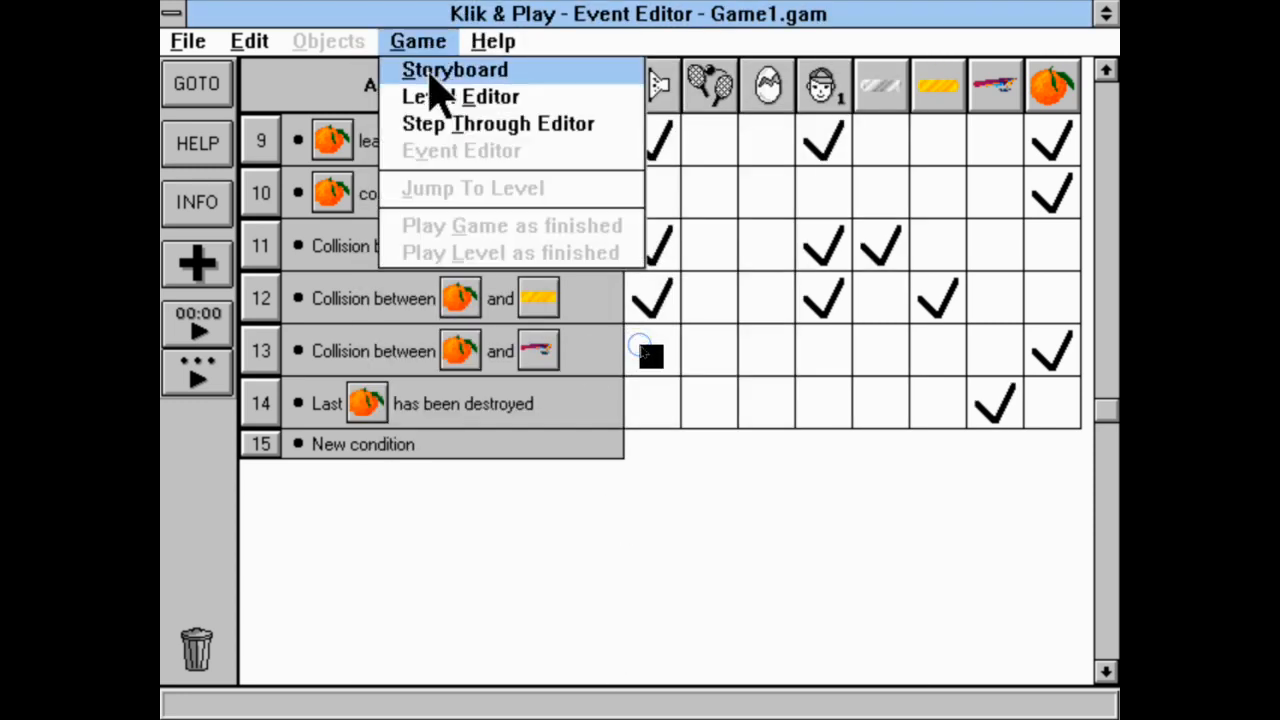
left_click(430, 70)
right_click(488, 145)
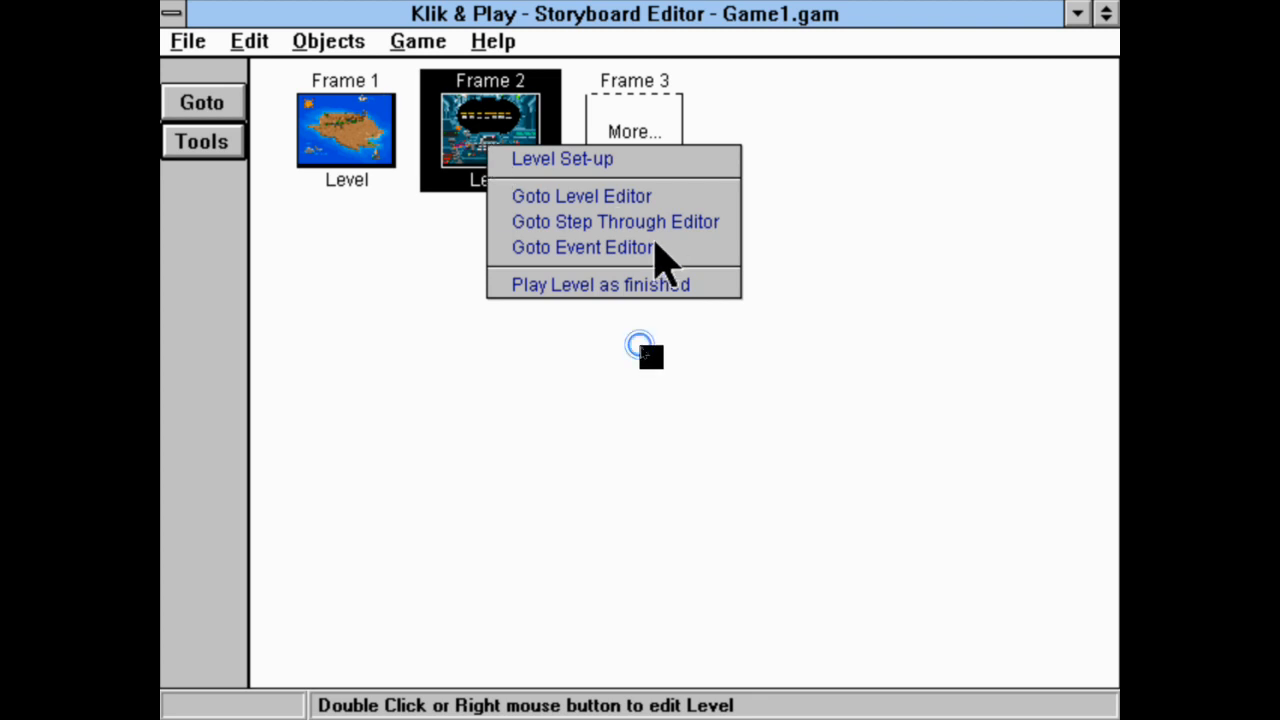
left_click(632, 290)
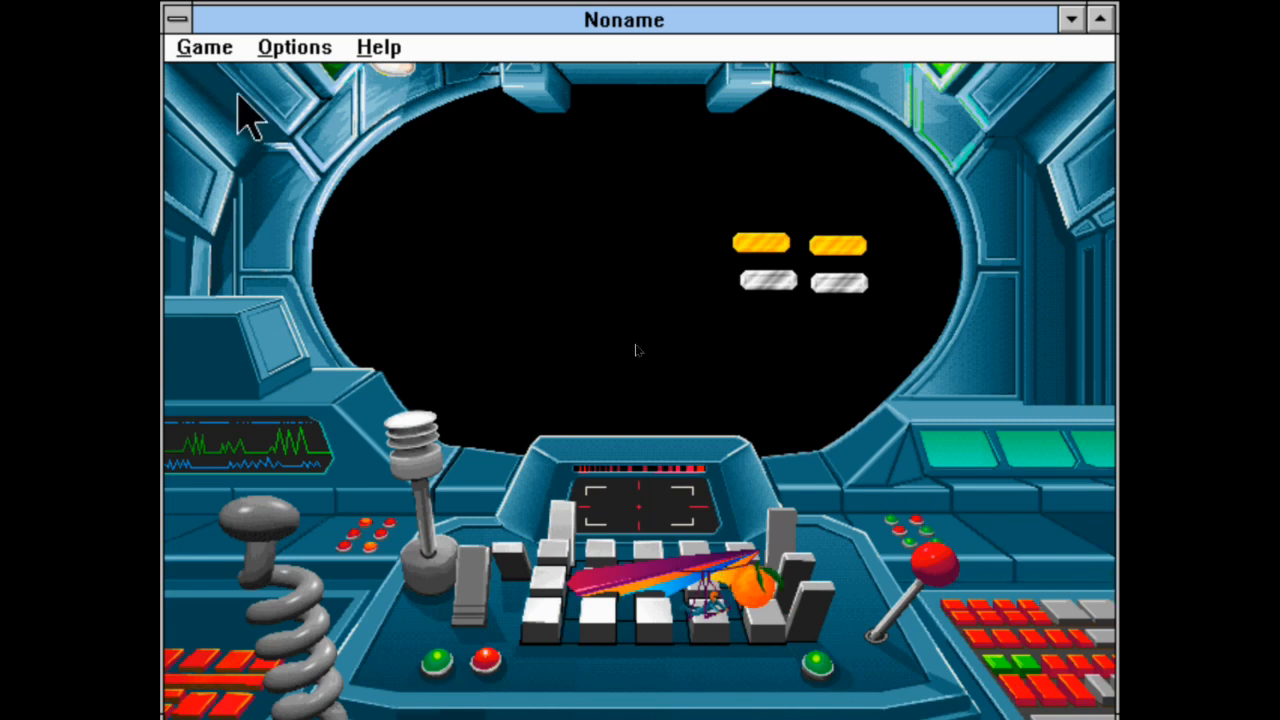
double_click(174, 22)
Edit the Hang Glider's shoot action in level 2's last-orange-destroyed event and try shooting in selected direction 8.
right_click(521, 135)
left_click(668, 242)
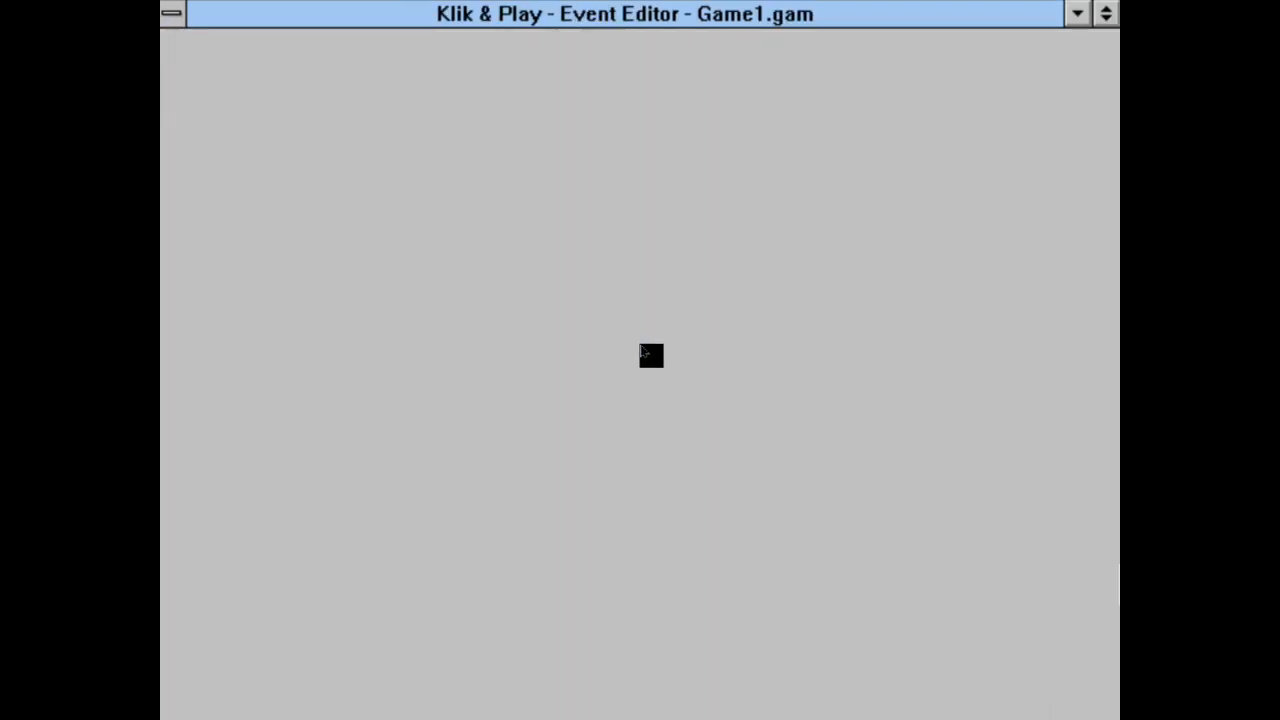
left_click(1108, 517)
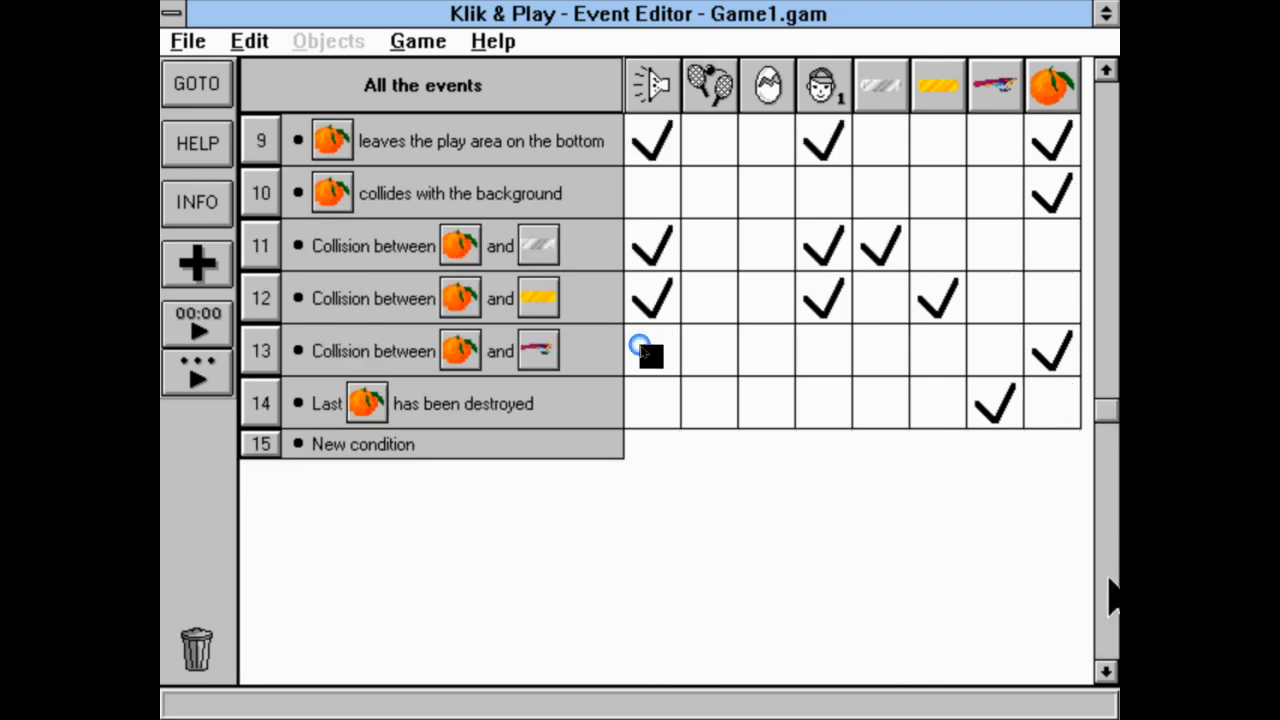
double_click(1002, 398)
left_click(549, 278)
right_click(580, 270)
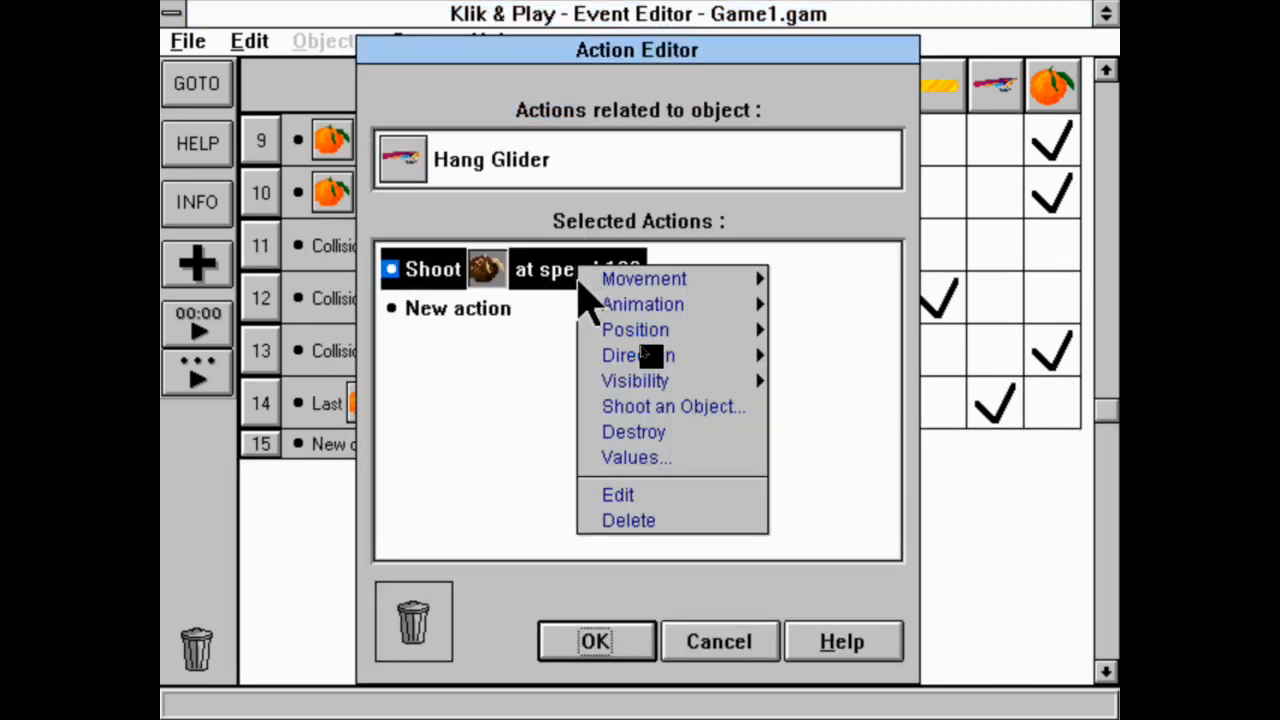
left_click(737, 500)
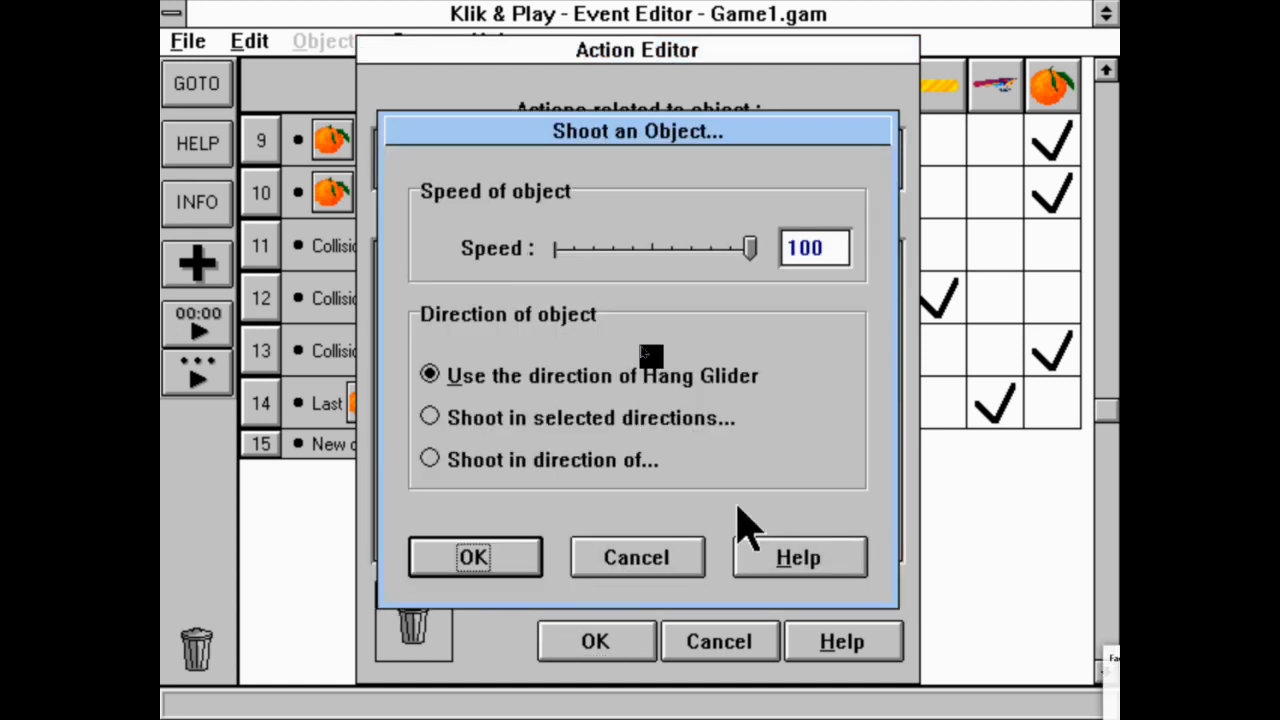
left_click(645, 420)
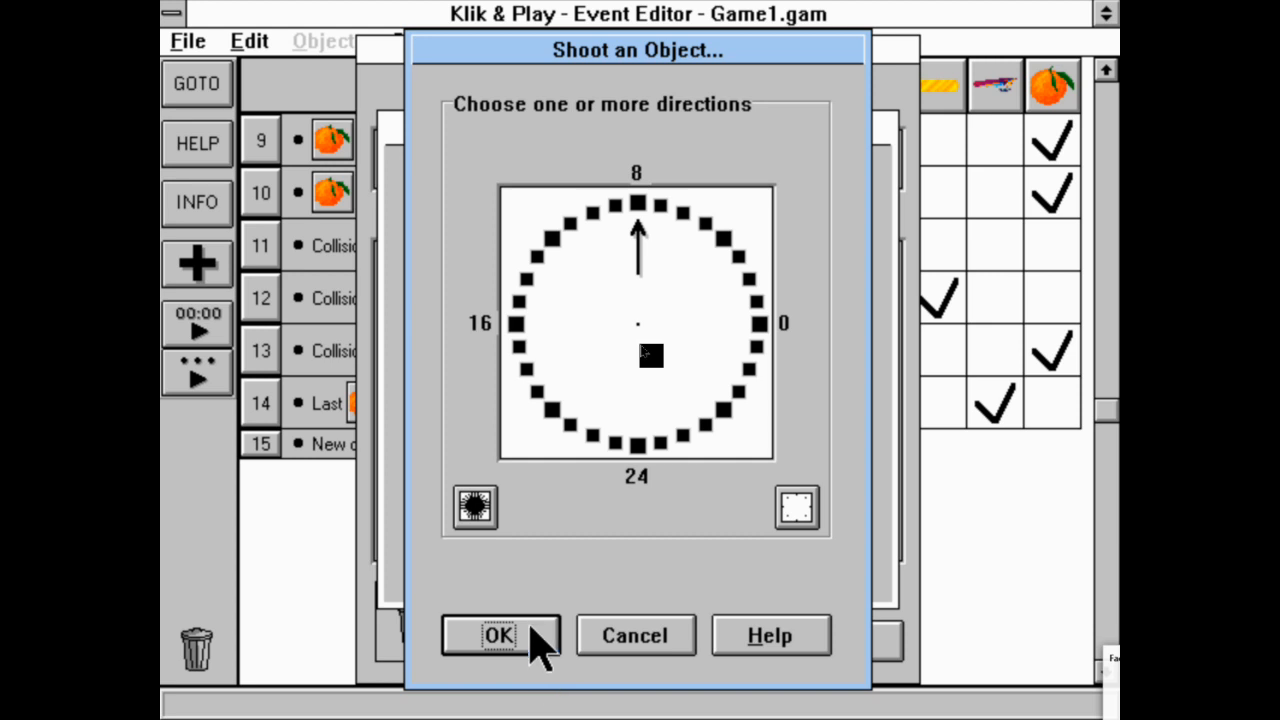
left_click(500, 636)
Aim the Hang Glider's shoot action toward the actual coordinates X 303, Y 33.
left_click(556, 463)
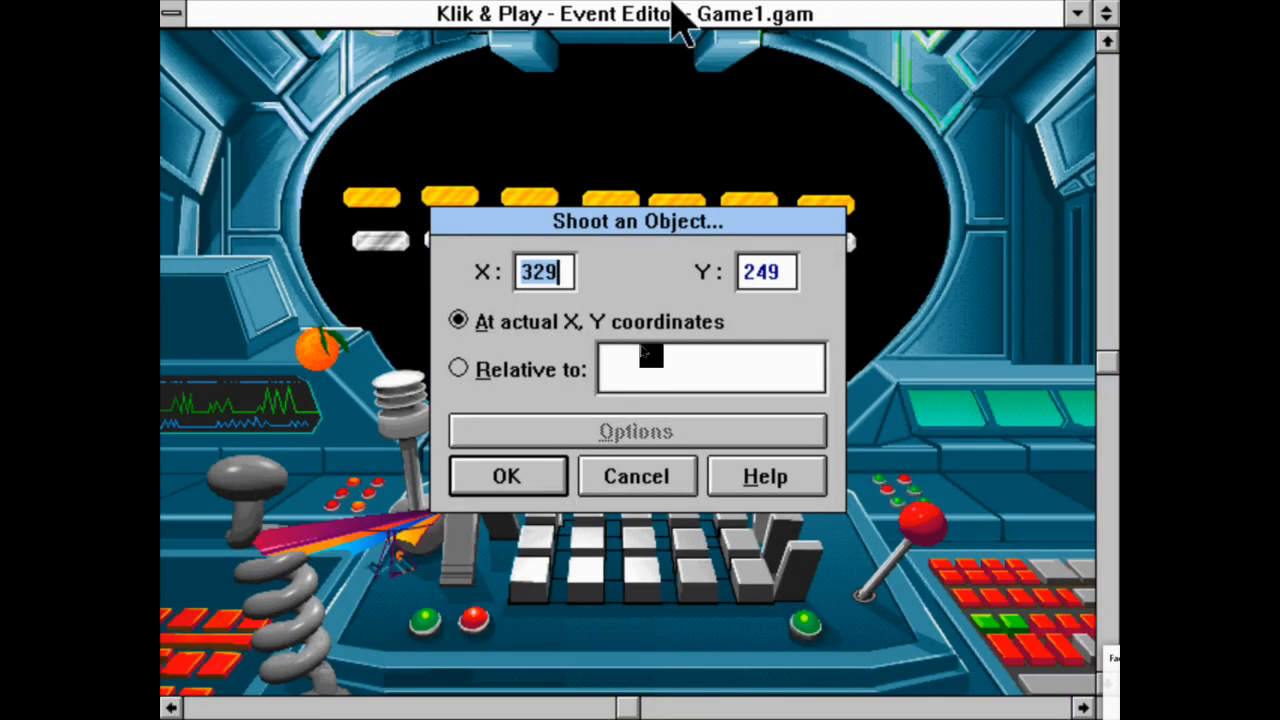
left_click(603, 55)
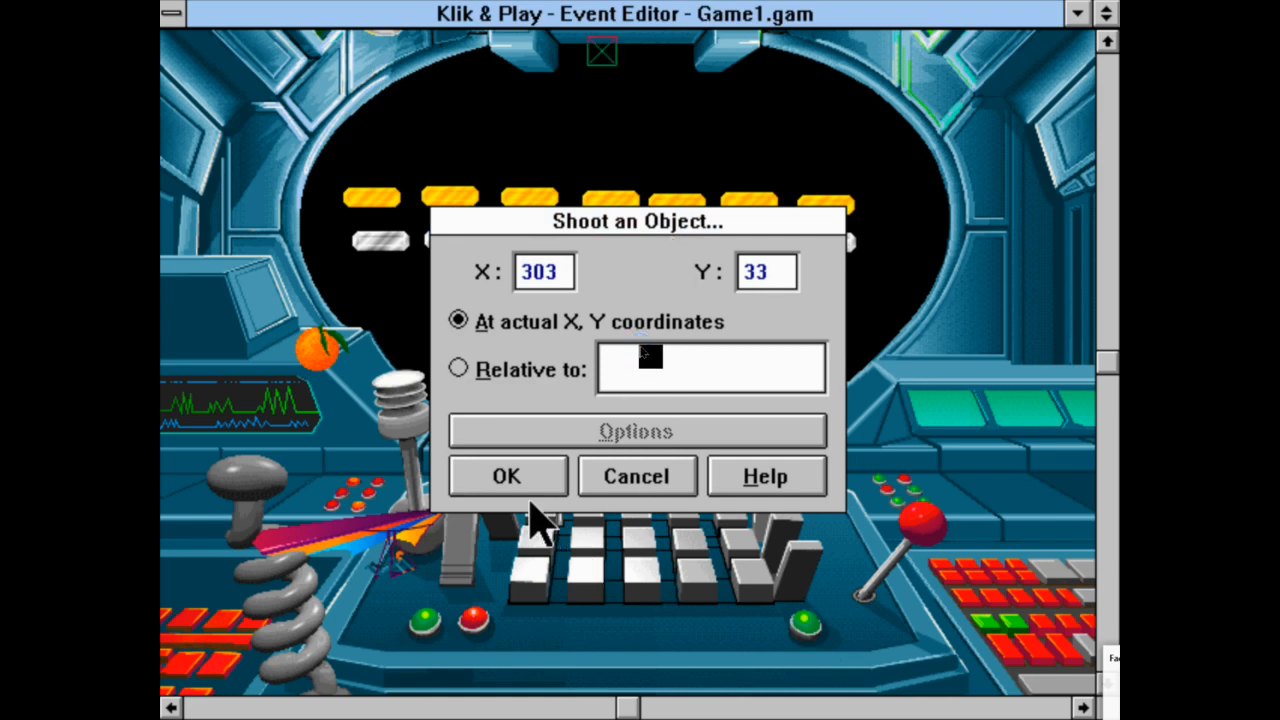
left_click(531, 482)
left_click(516, 572)
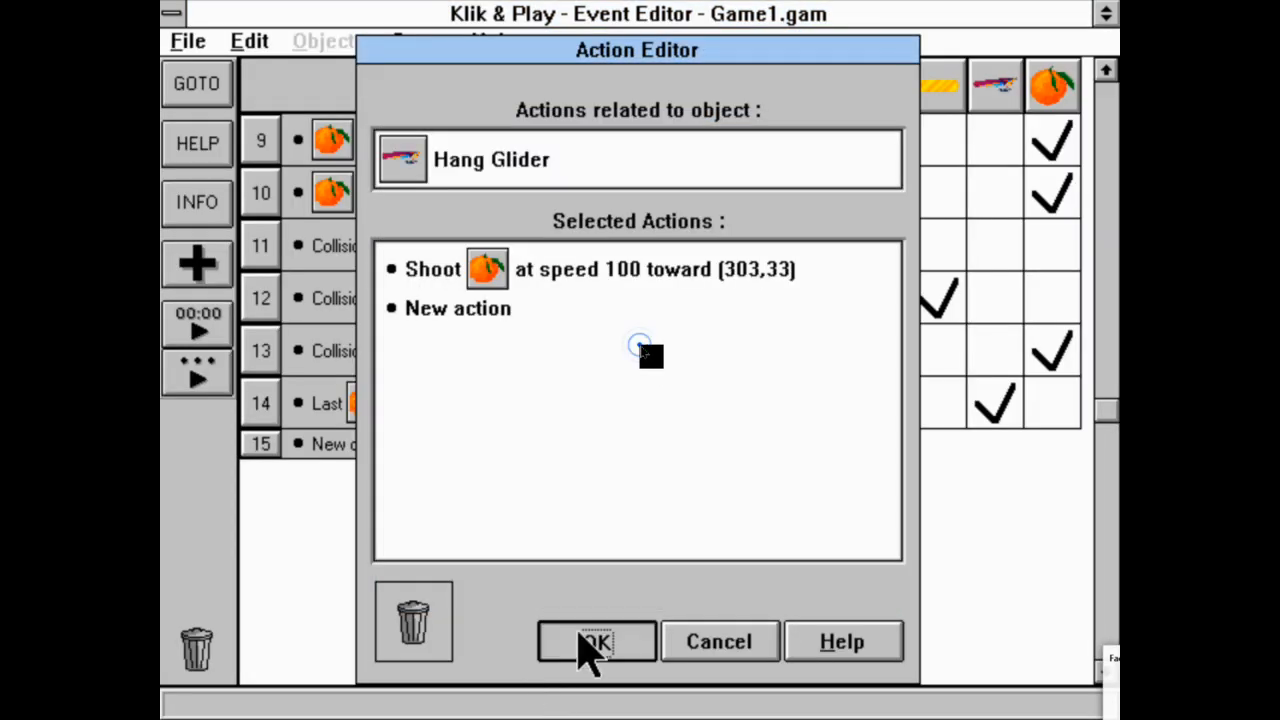
left_click(588, 645)
Test the level in the Step Through Editor, fire during play, and exit the test run.
left_click(445, 42)
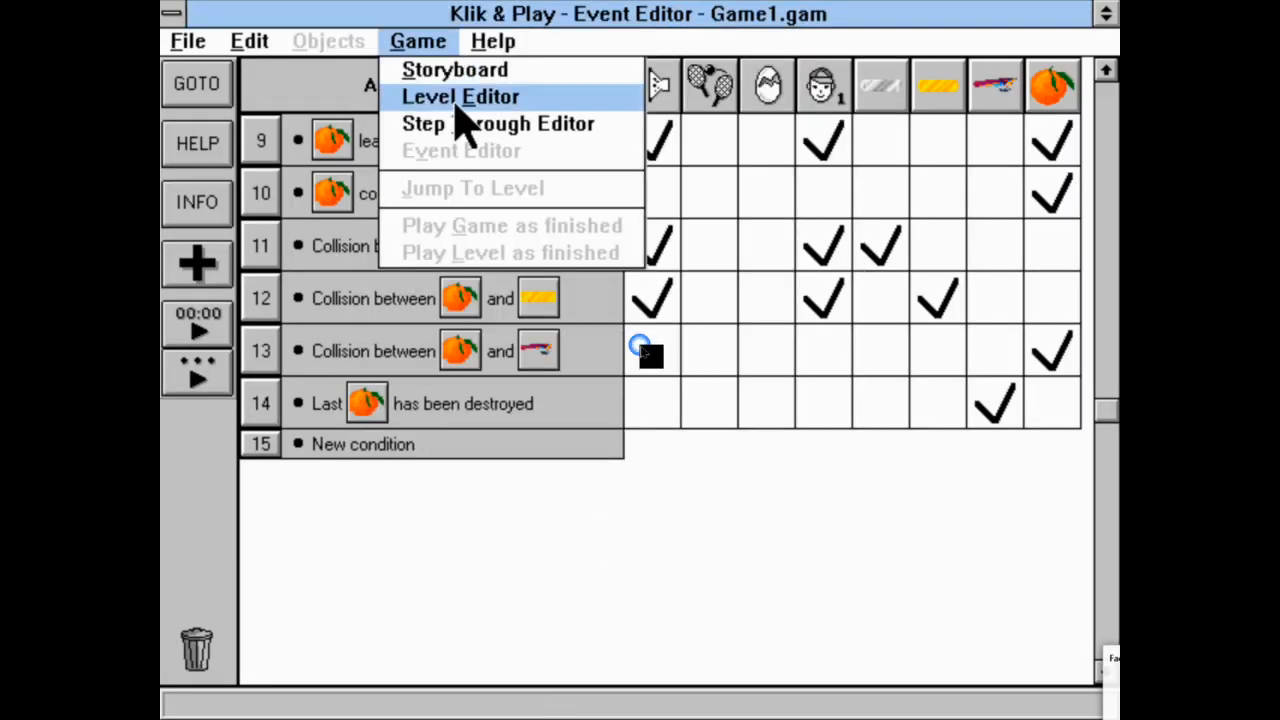
left_click(497, 125)
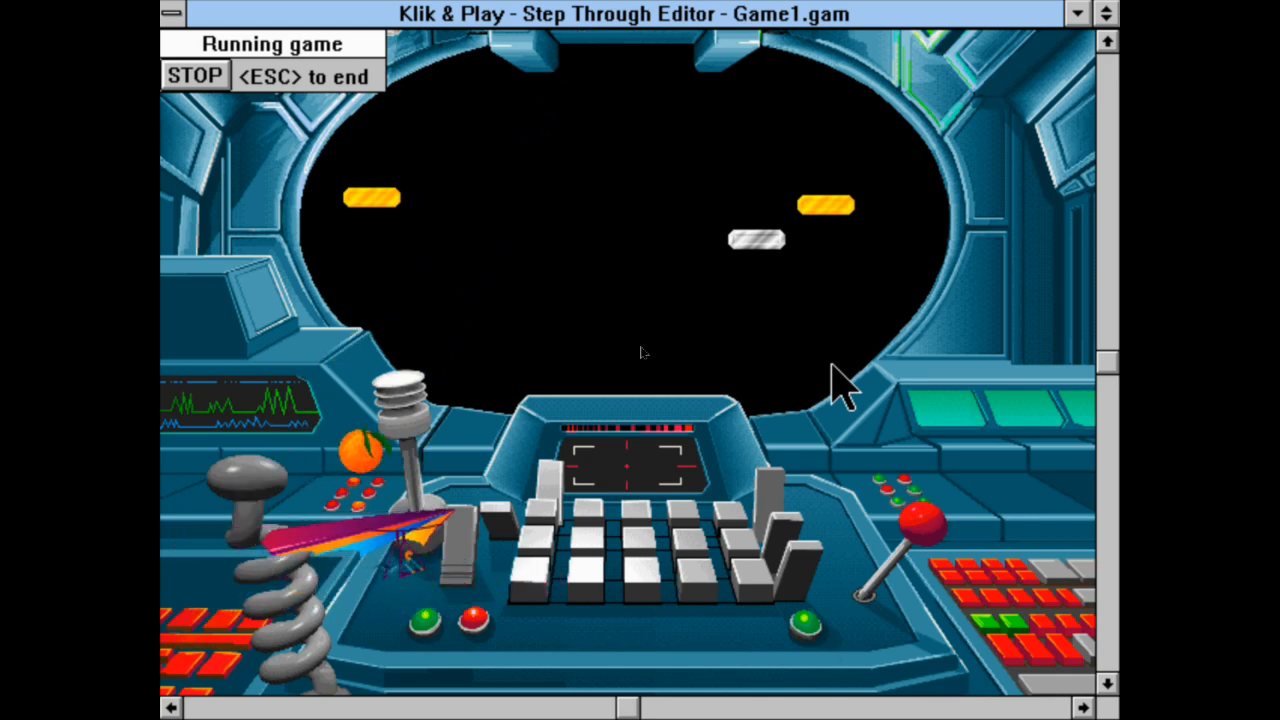
key("shift")
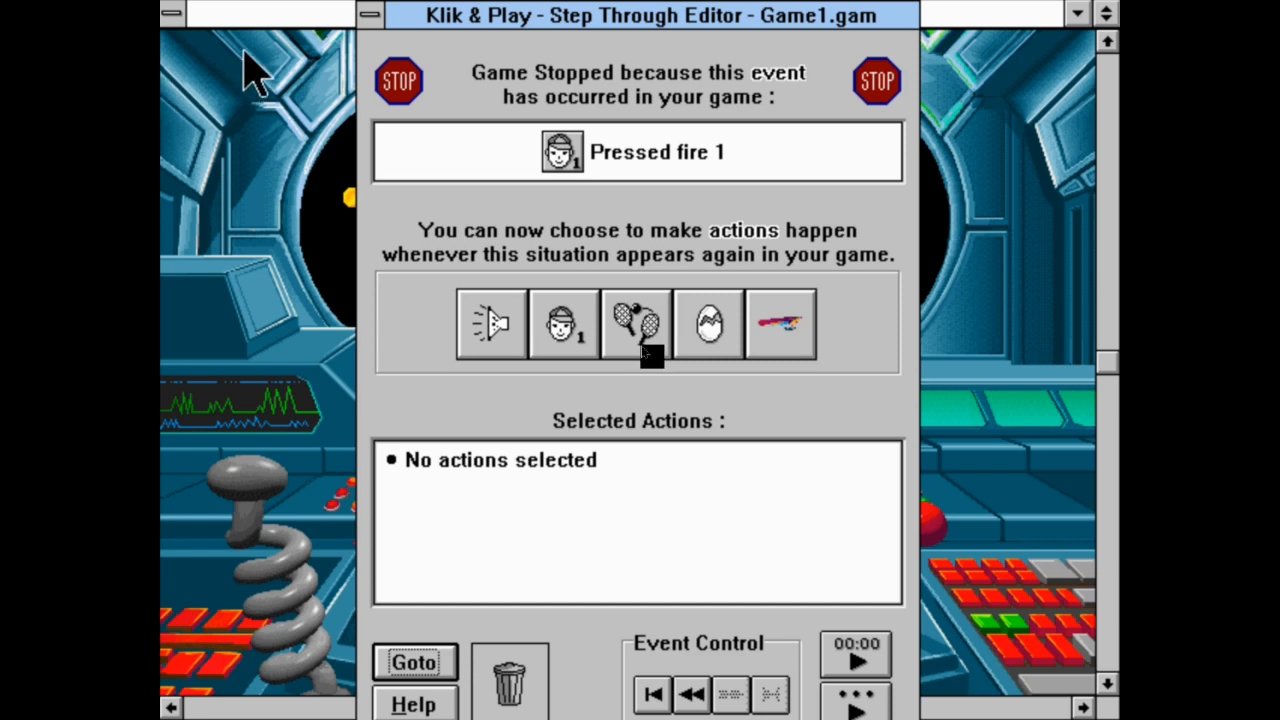
double_click(379, 24)
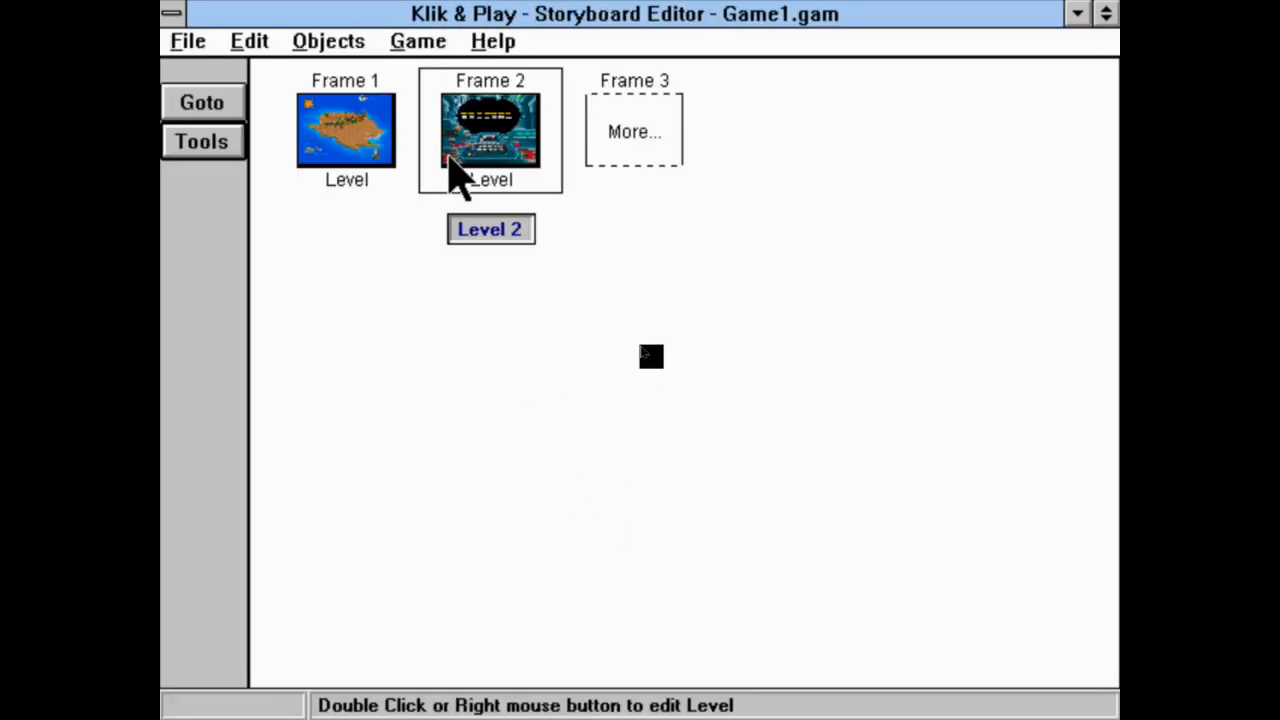
Delete the Hang Glider's shoot action from the last-orange-destroyed event of level 2.
right_click(449, 158)
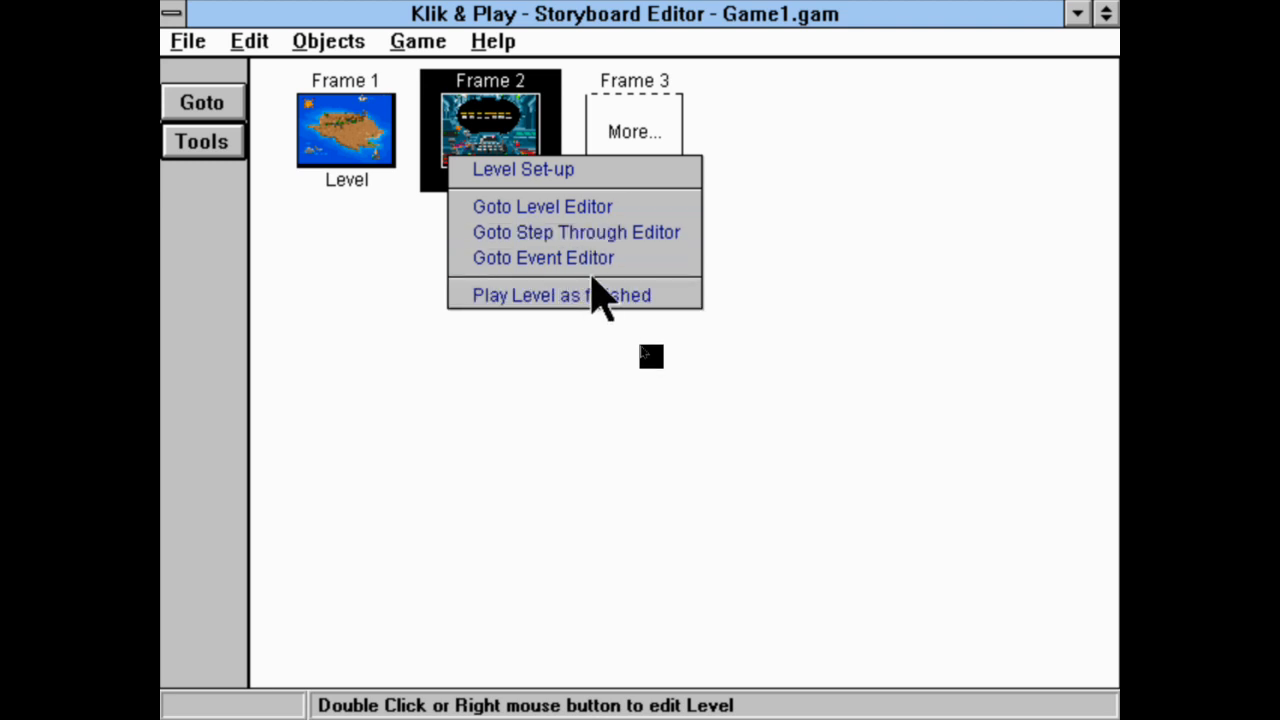
left_click(590, 262)
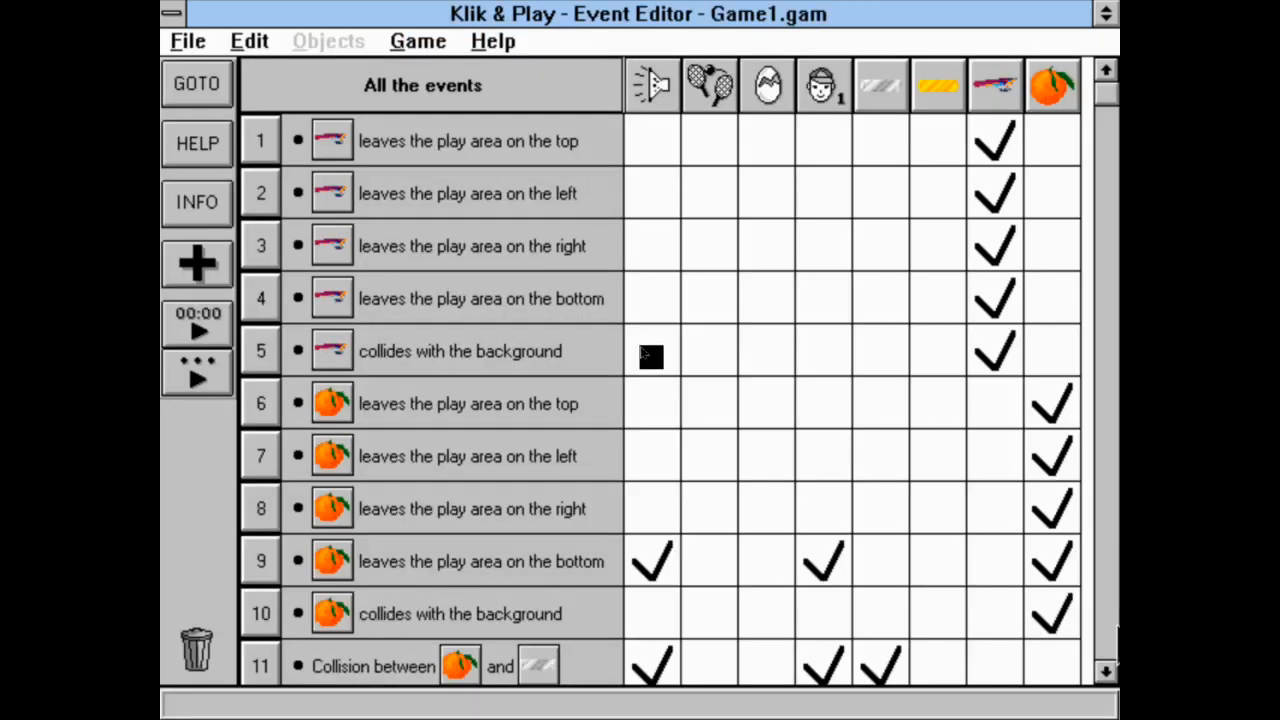
left_click(1105, 630)
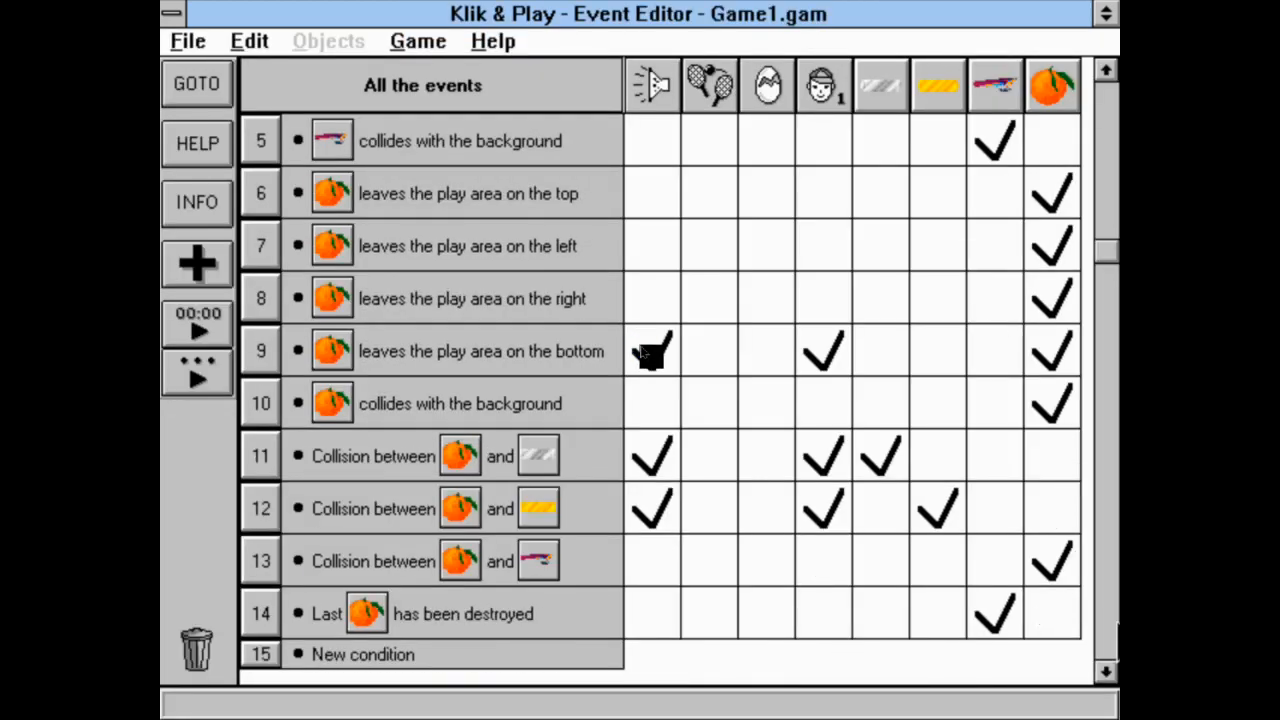
double_click(983, 610)
left_click(440, 310)
left_click(443, 282)
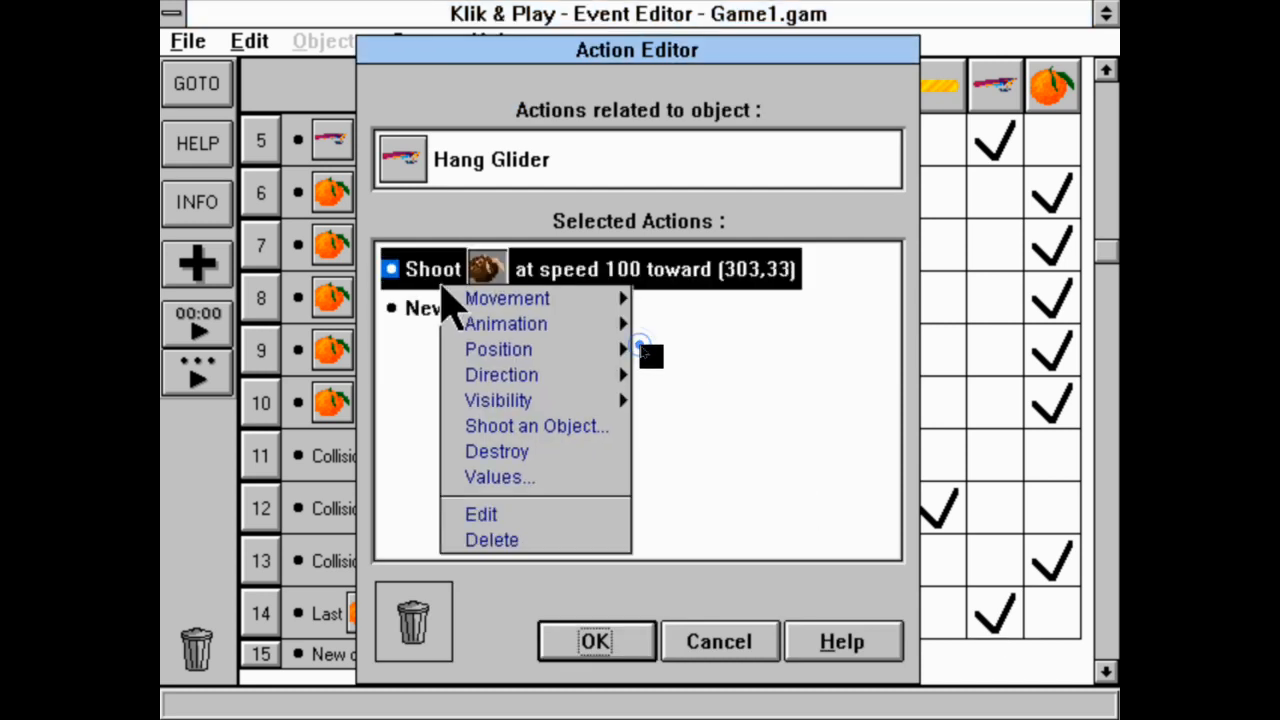
left_click(540, 540)
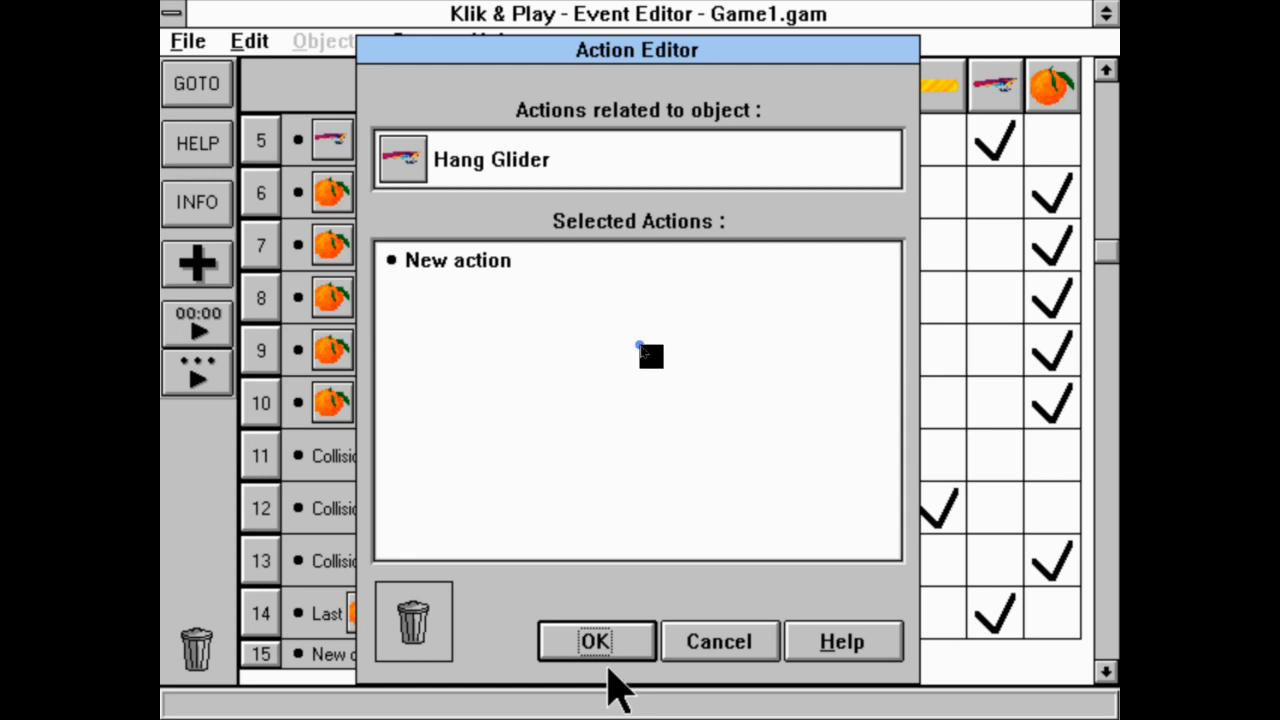
left_click(610, 656)
Add a position action for the Orange in the last-orange-destroyed event, using the Hang Glider as the reference object.
left_click(1049, 597)
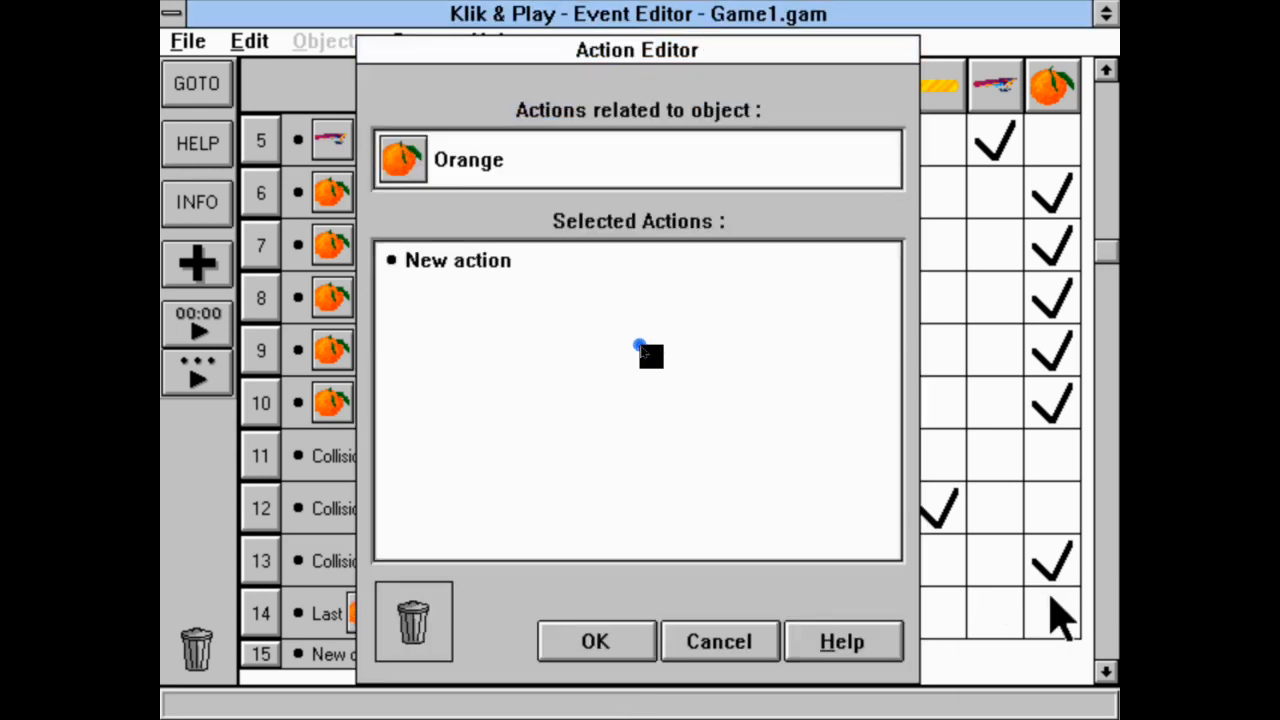
left_click(490, 262)
mouse_move(645, 272)
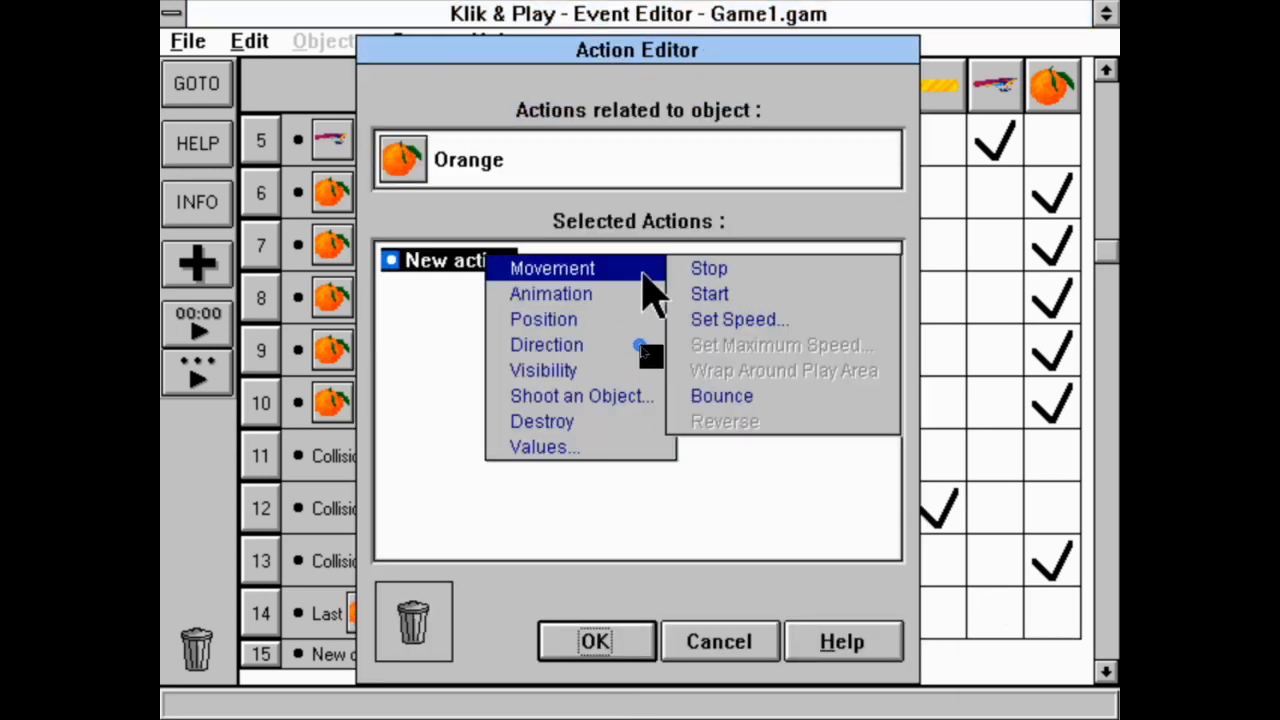
mouse_move(619, 314)
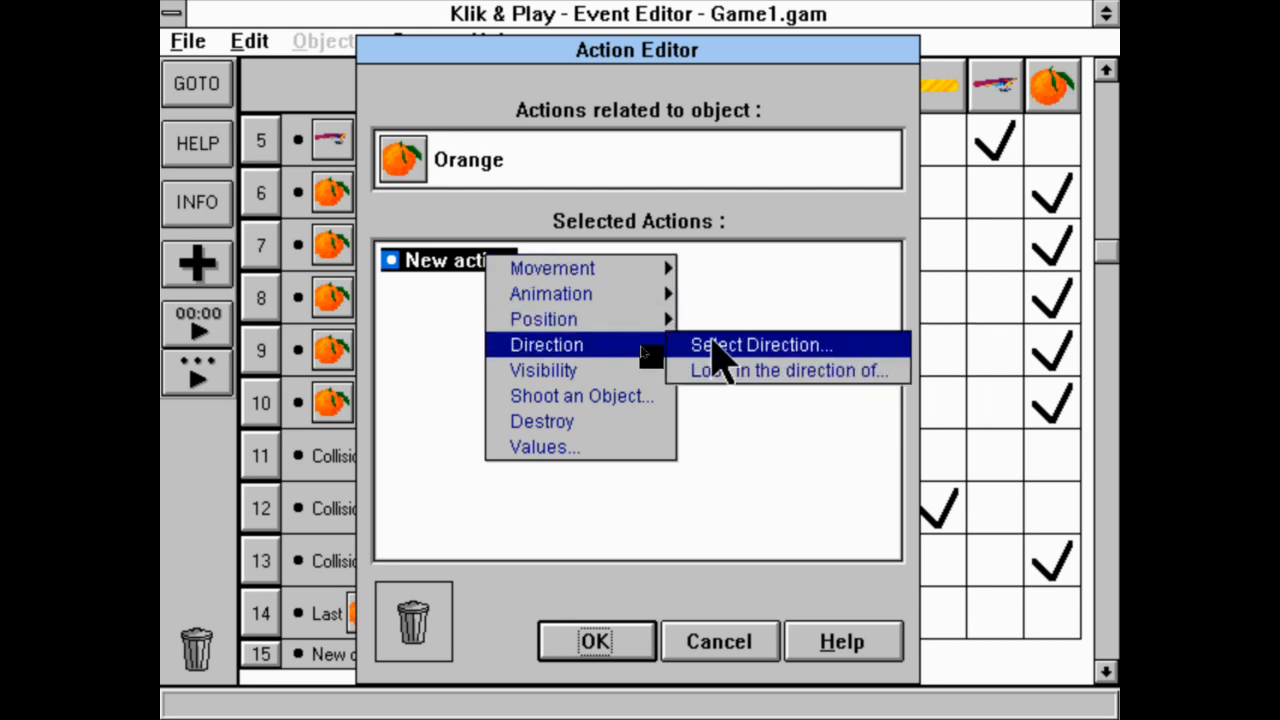
mouse_move(628, 378)
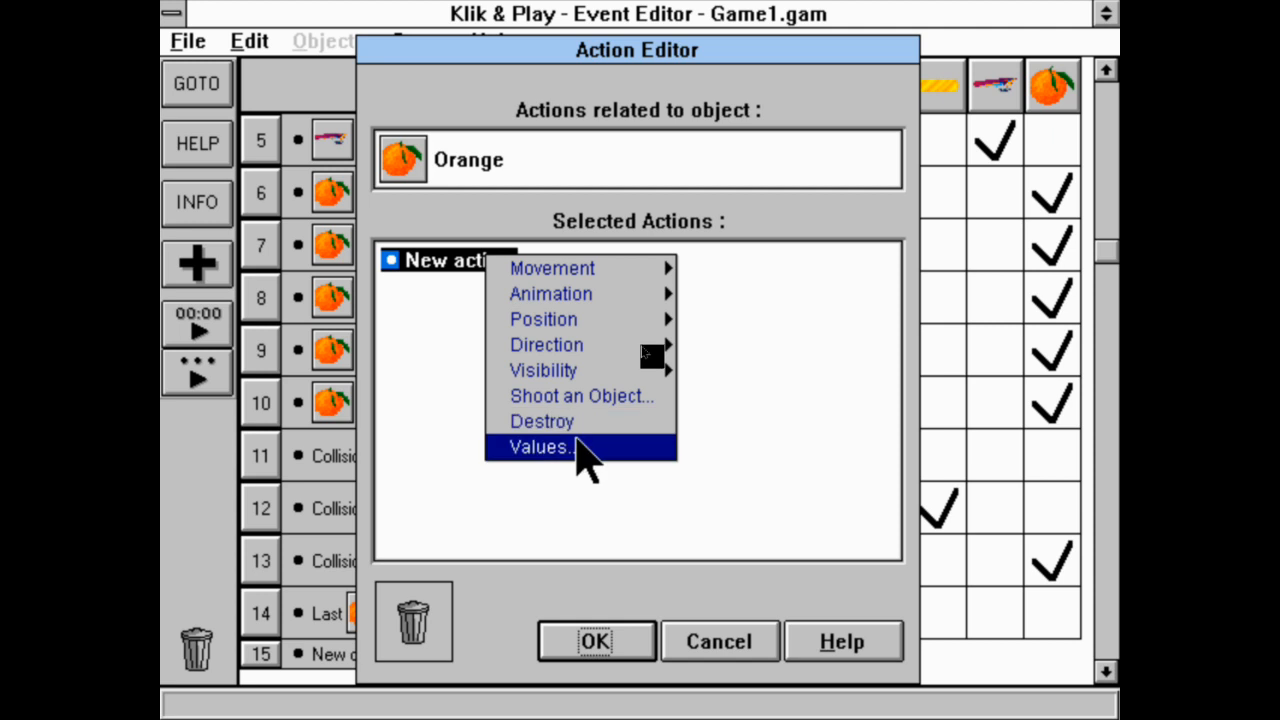
mouse_move(655, 296)
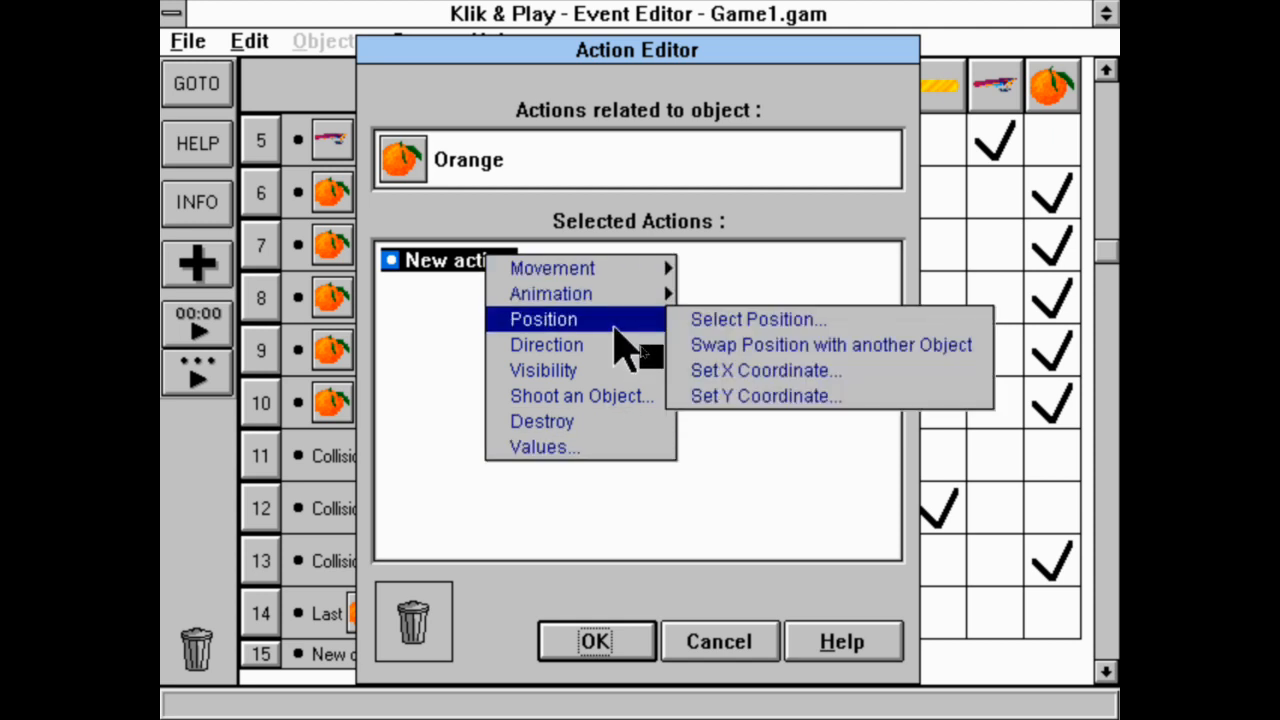
left_click(737, 324)
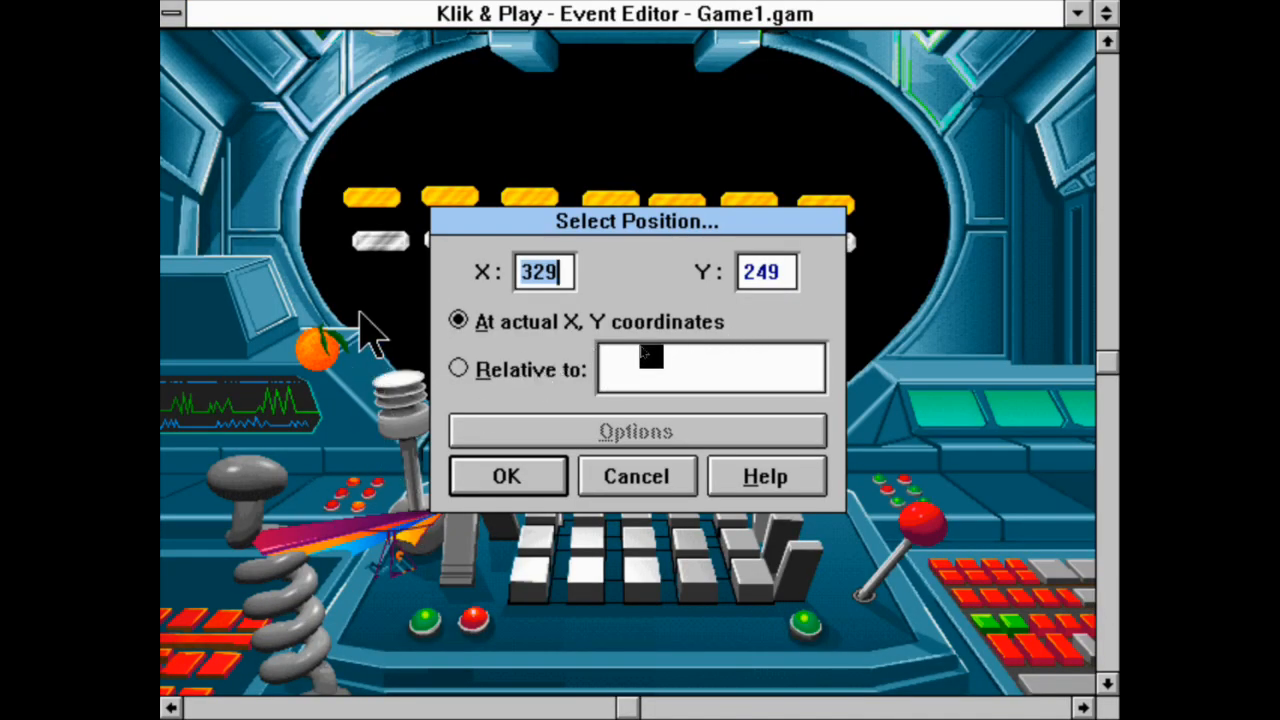
left_click(487, 368)
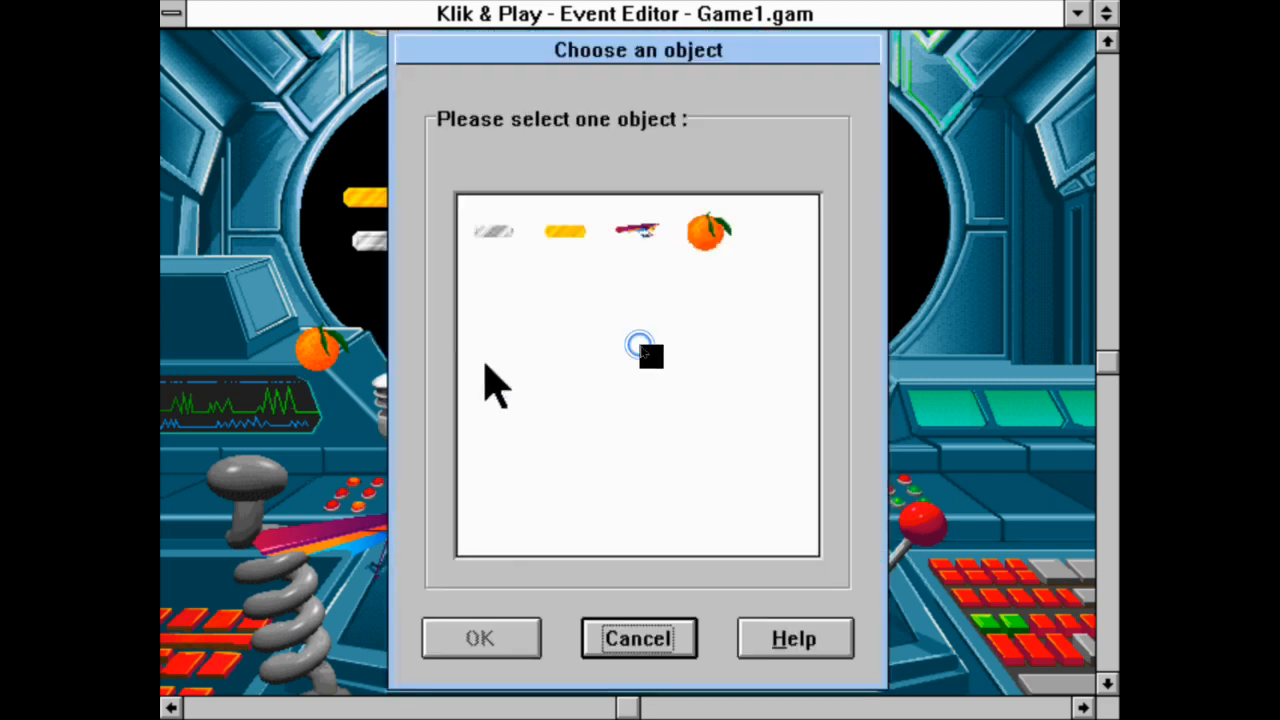
left_click(650, 228)
left_click(503, 641)
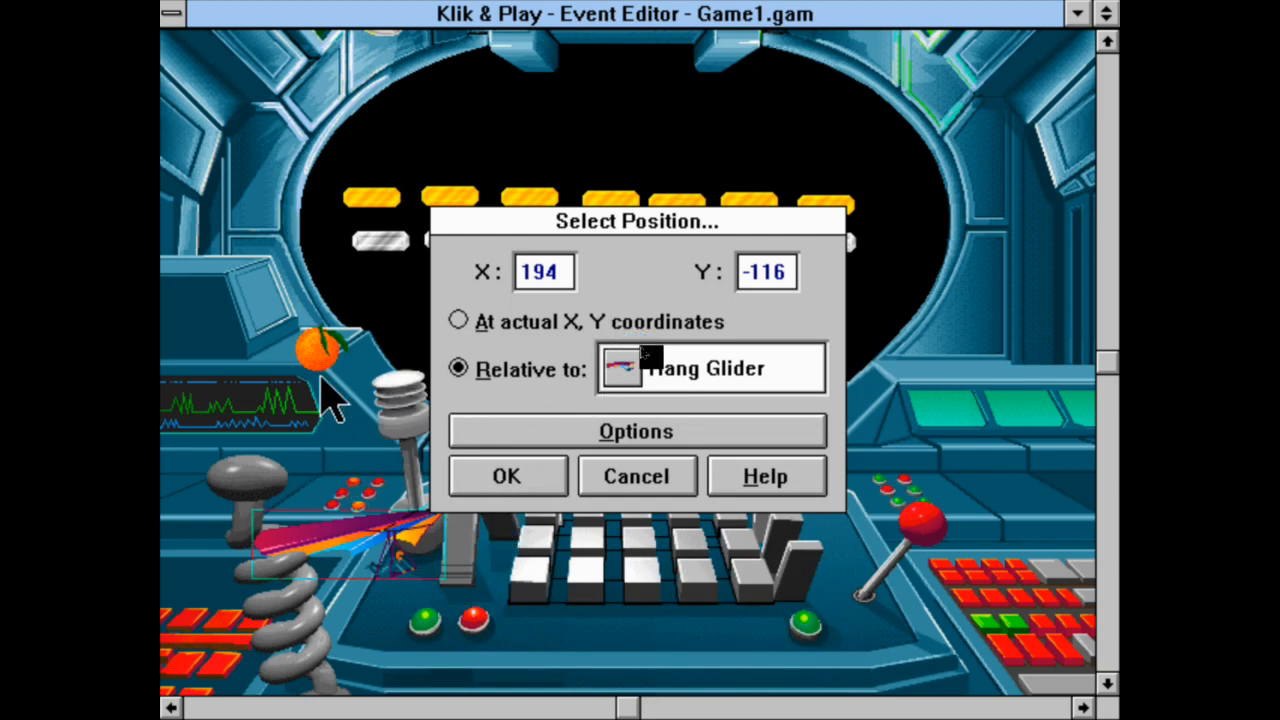
Set the Orange's position at X -23, Y -114 relative to the Hang Glider and accept the action.
key("alt+a")
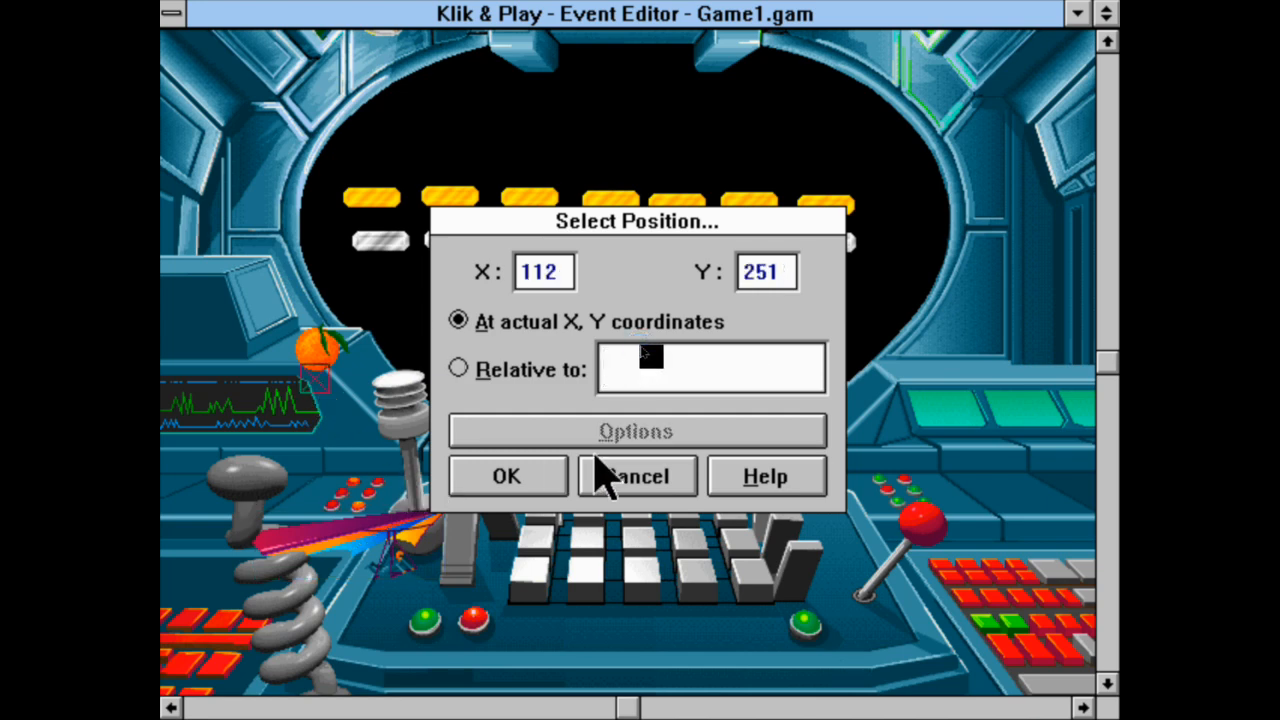
key("alt+r")
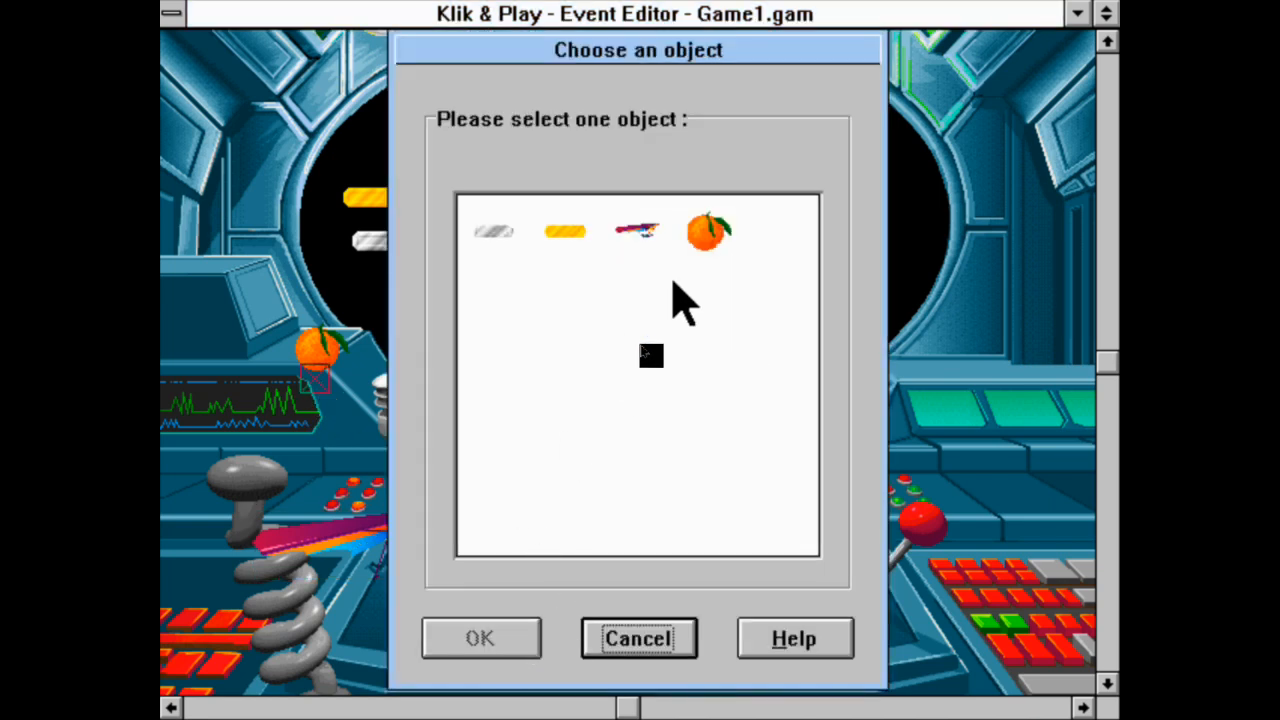
left_click(623, 218)
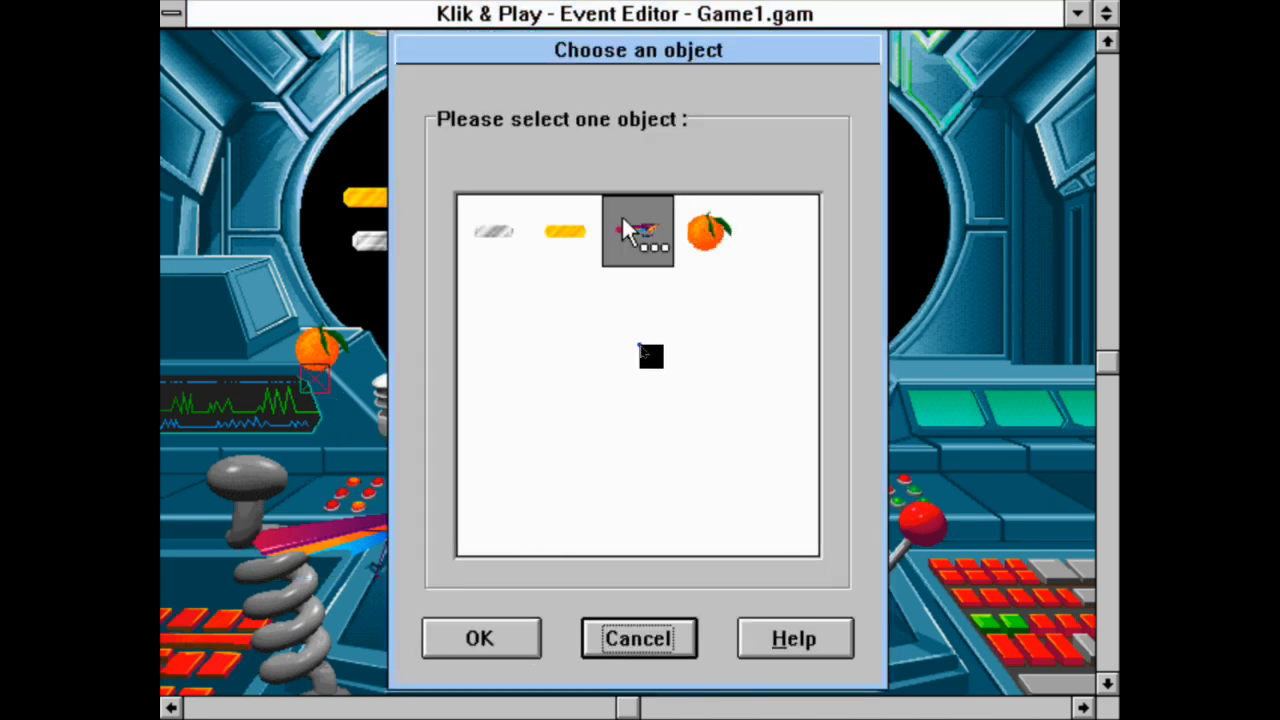
left_click(476, 640)
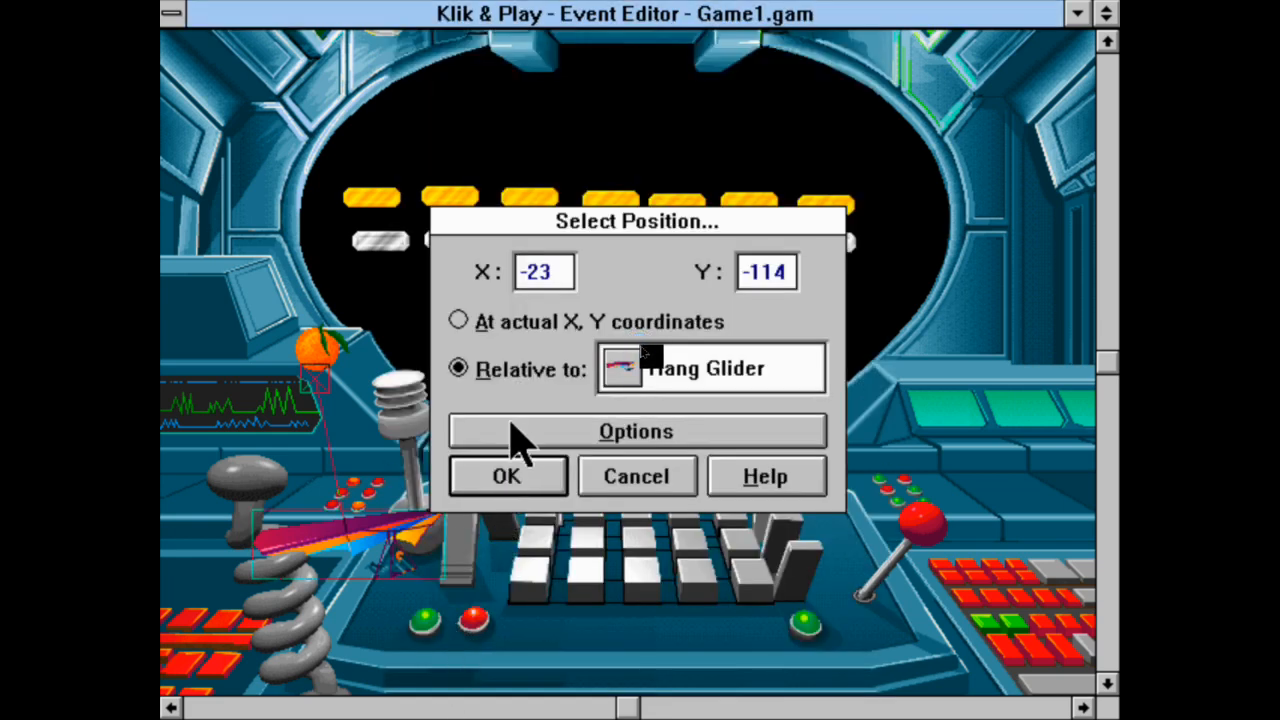
left_click(503, 478)
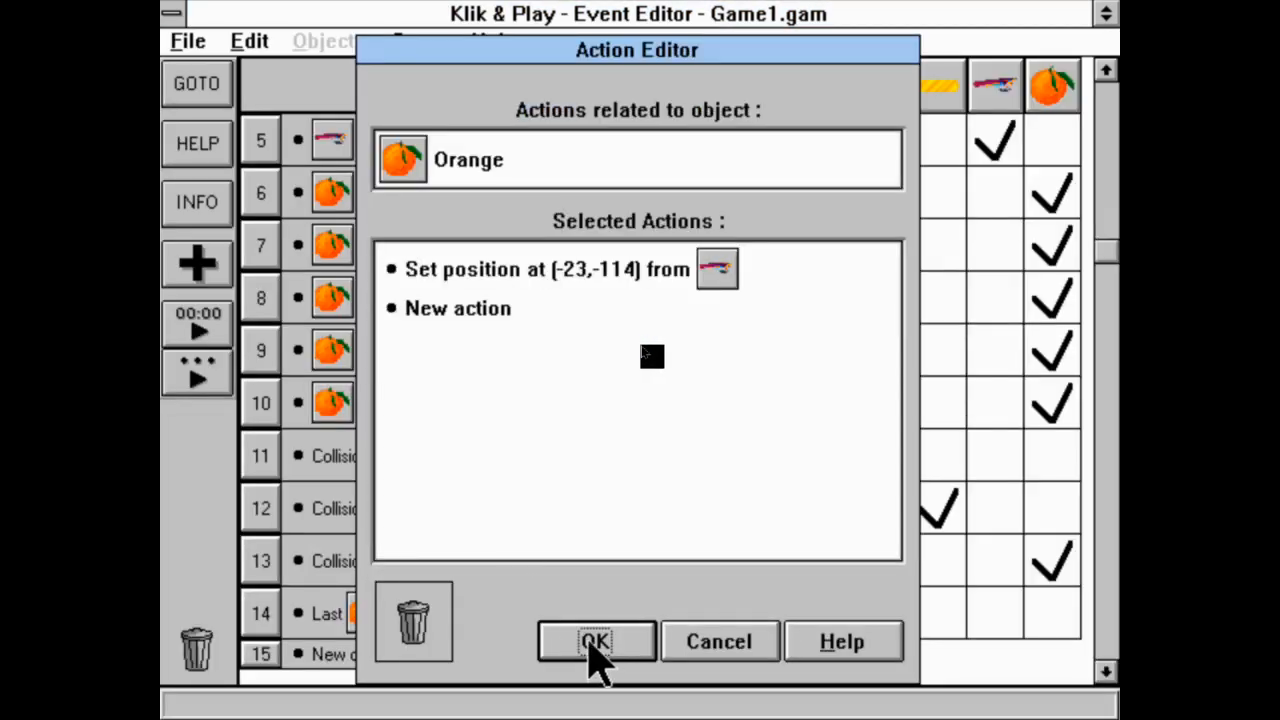
left_click(594, 657)
Test the level in the Step Through Editor, steering the Hang Glider both ways after the orange is lost, and end the run.
left_click(450, 42)
left_click(470, 123)
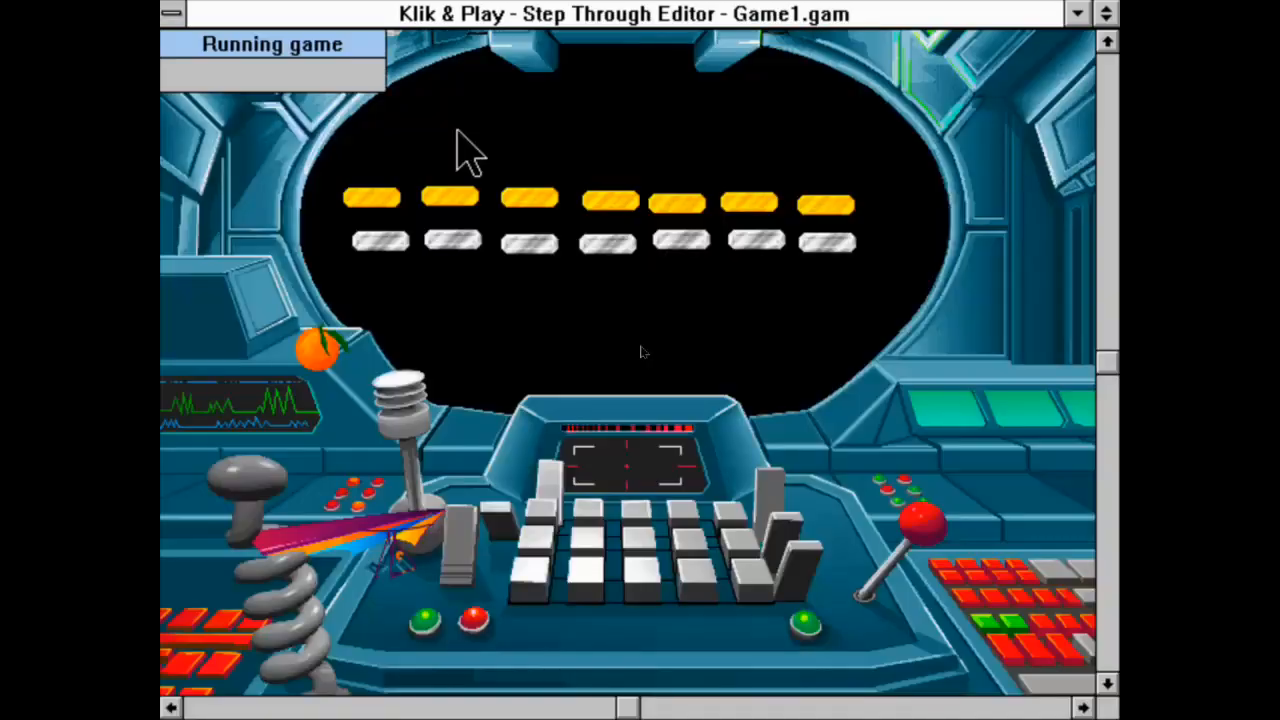
key("Right")
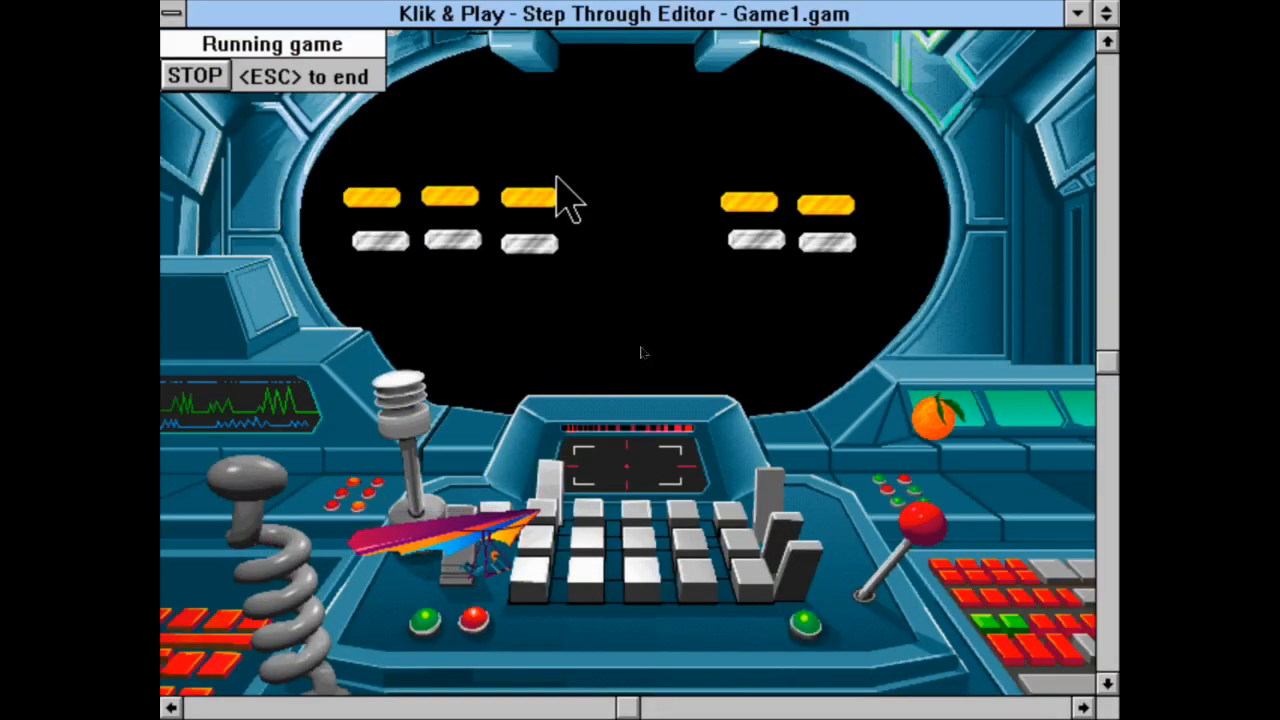
key("Right")
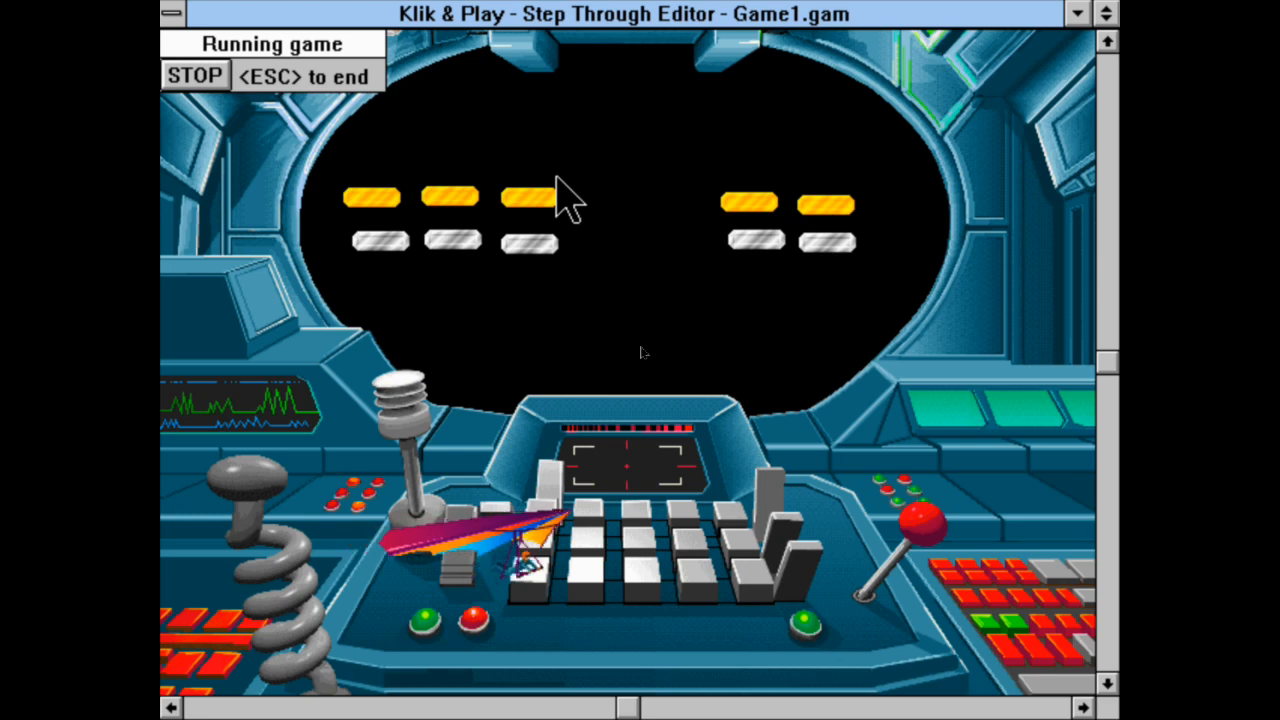
key("Left")
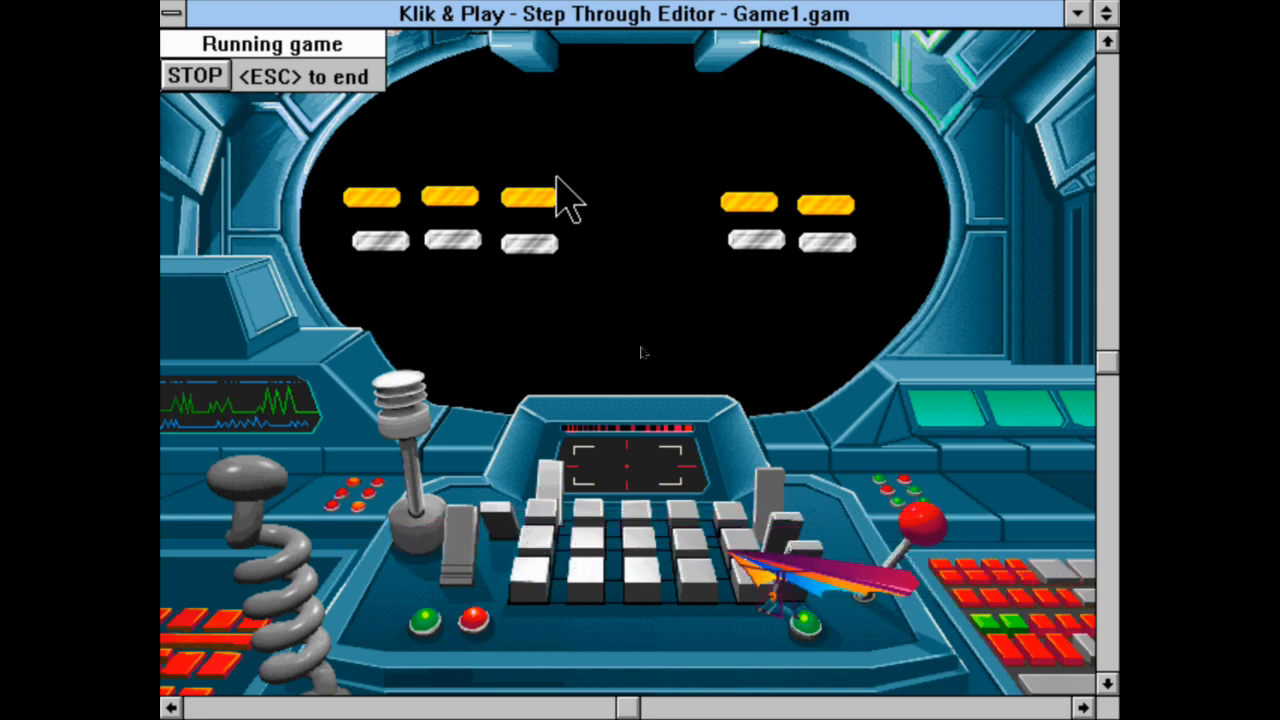
key("Left")
key("Right")
key("Left")
key("Left")
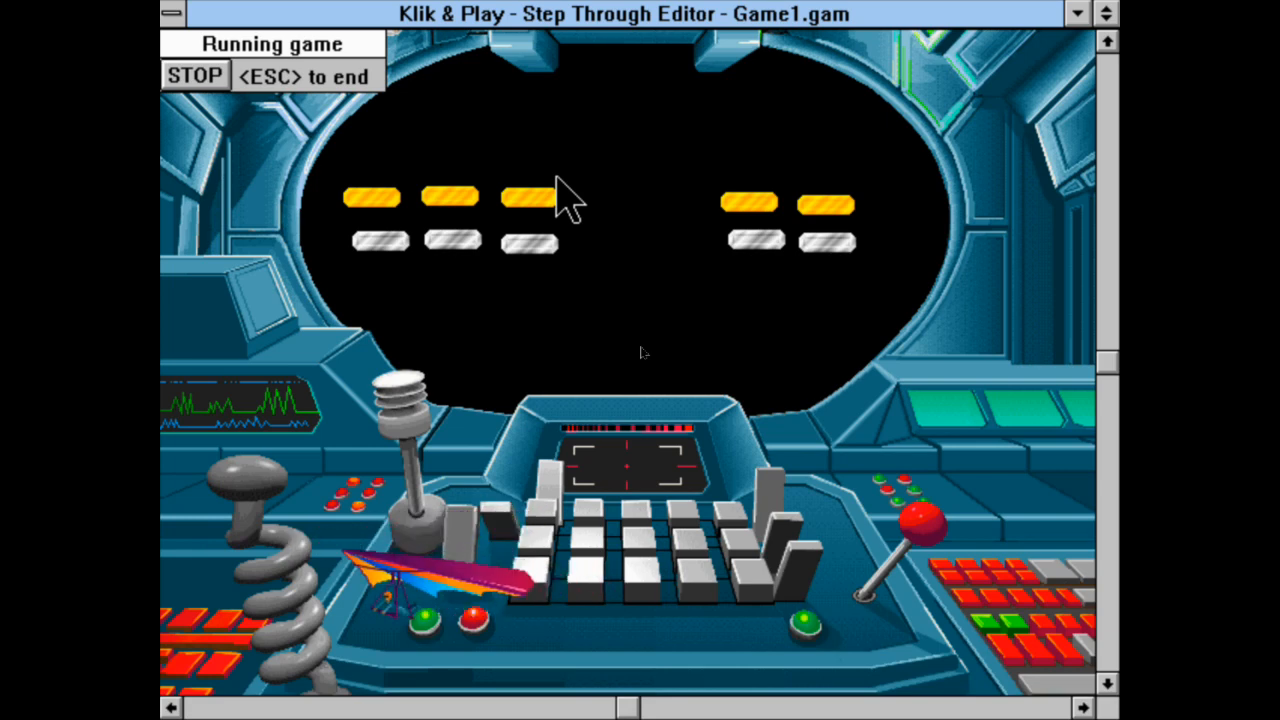
key("ctrl")
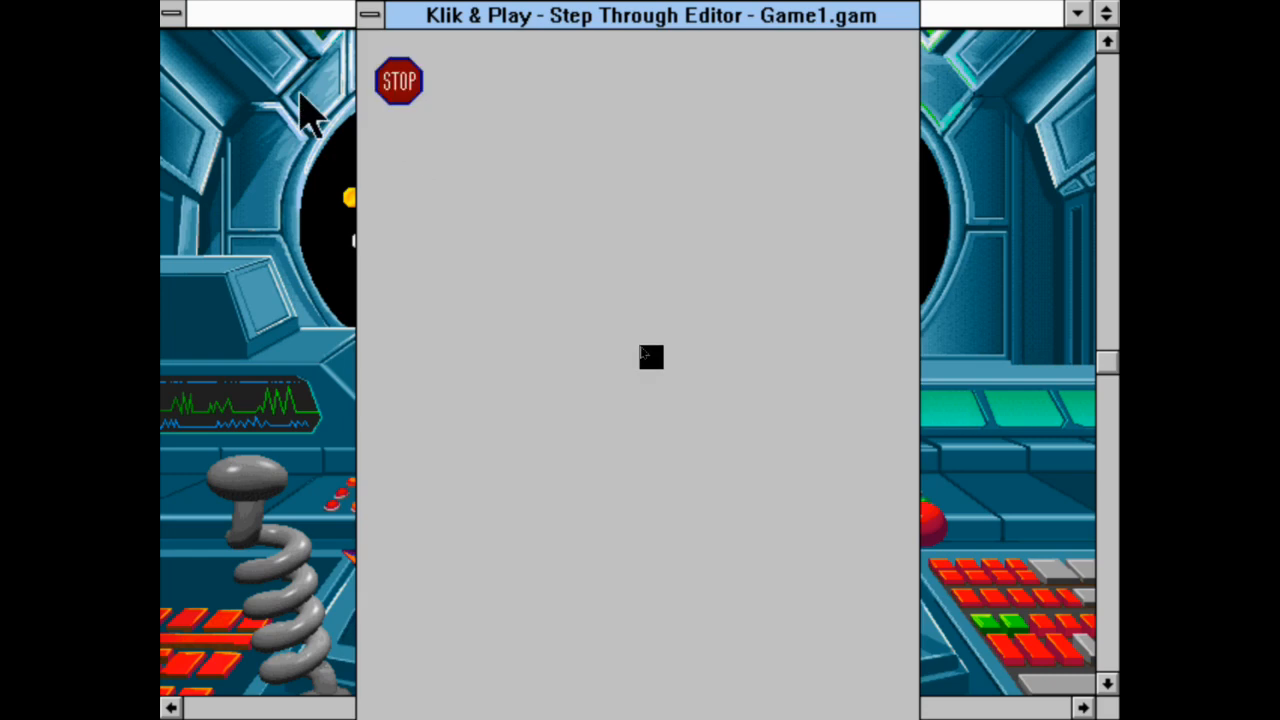
double_click(370, 15)
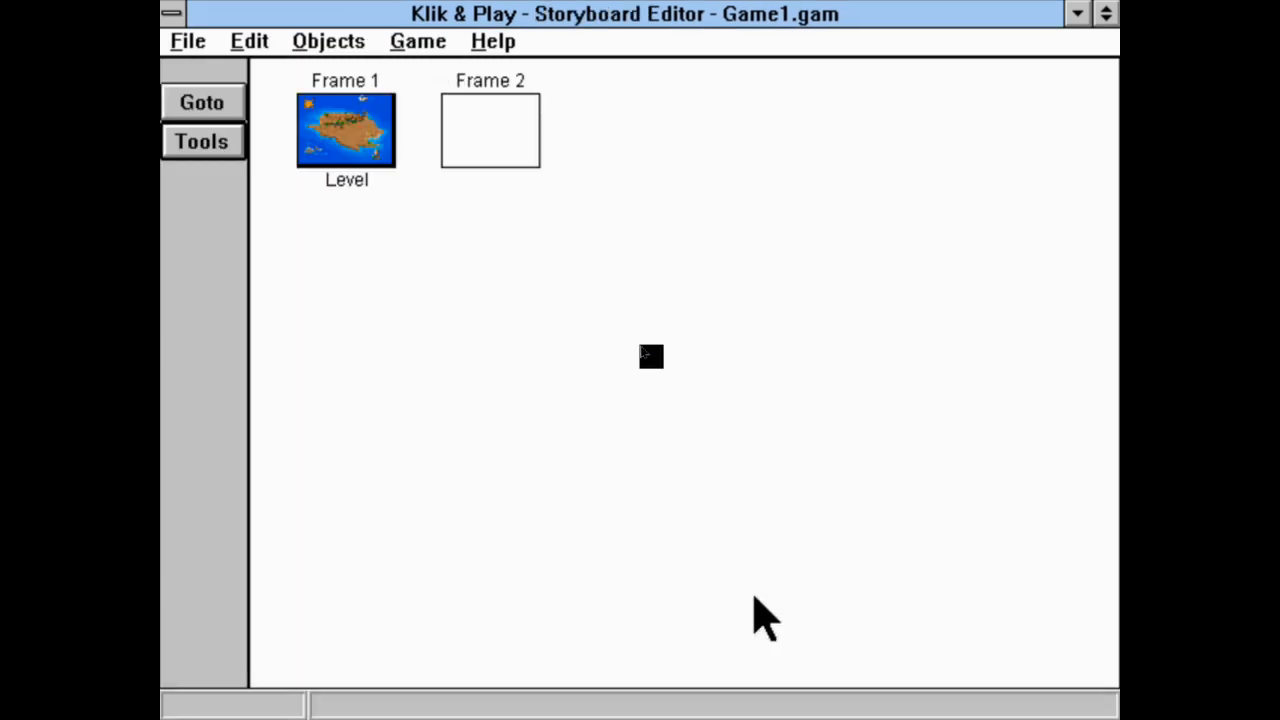
Open the Event Editor for Frame 2 and review its list of events.
right_click(456, 99)
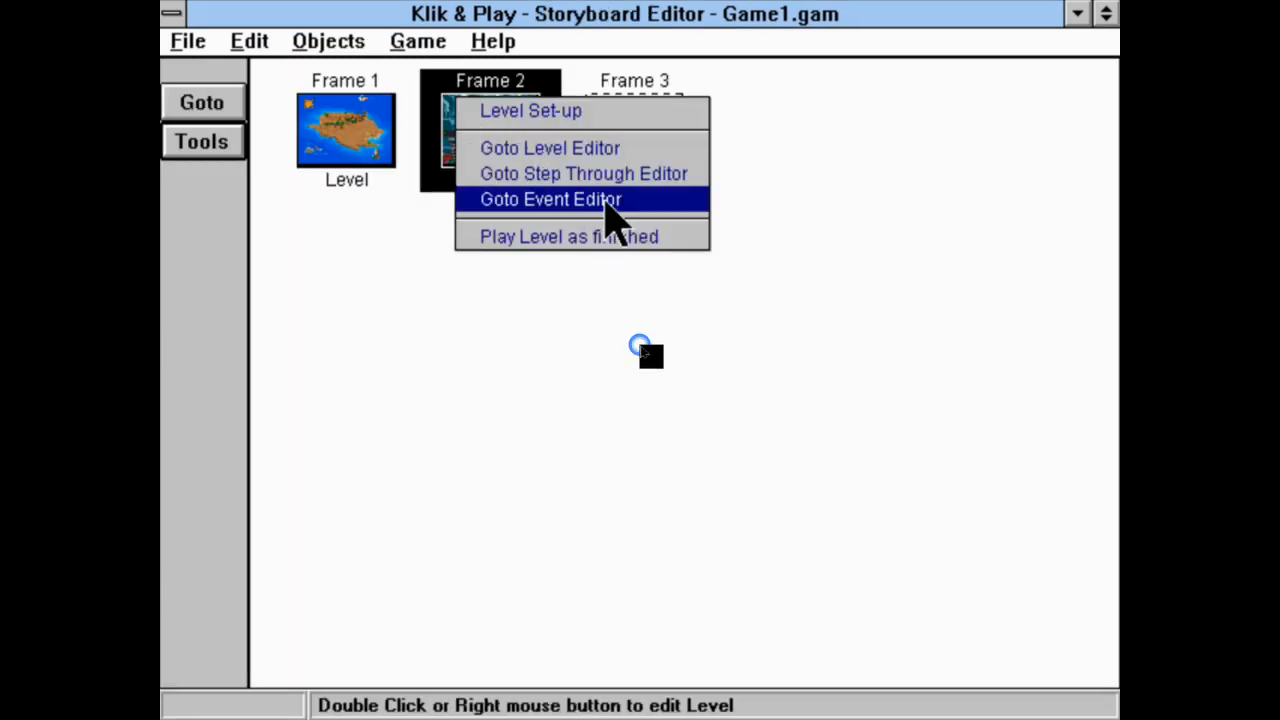
left_click(604, 203)
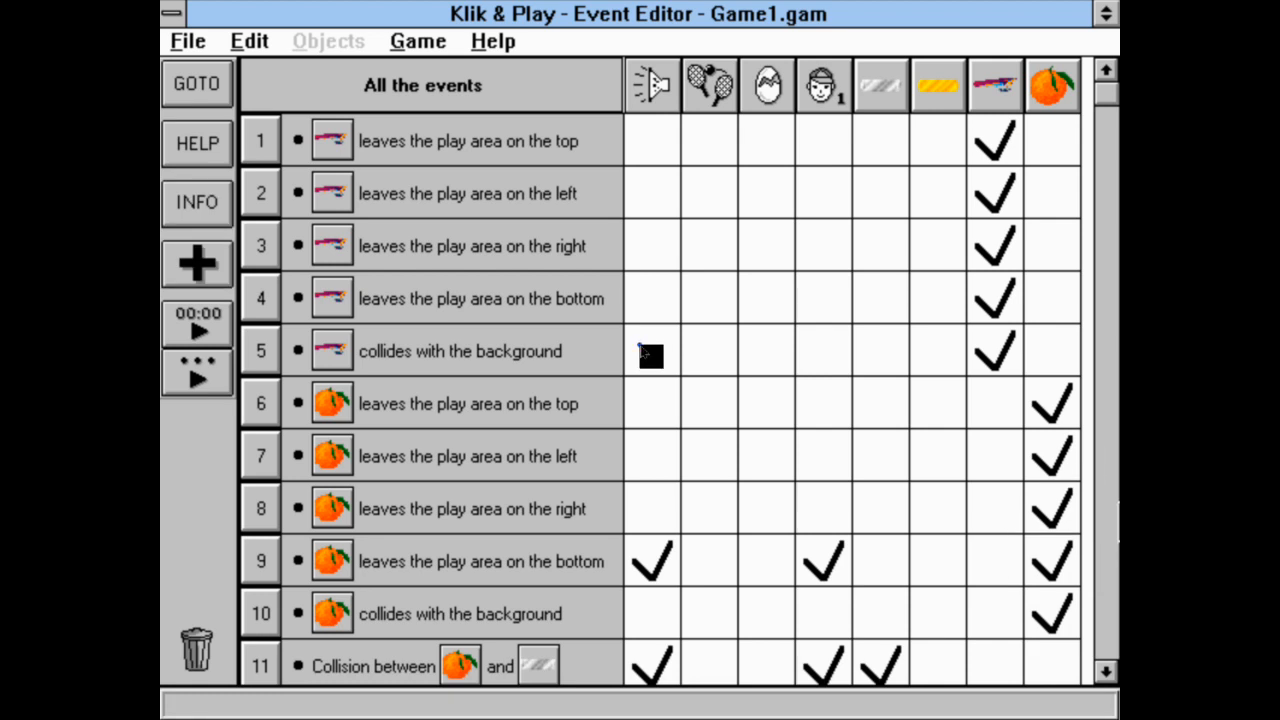
left_click(1116, 508)
left_click(1116, 510)
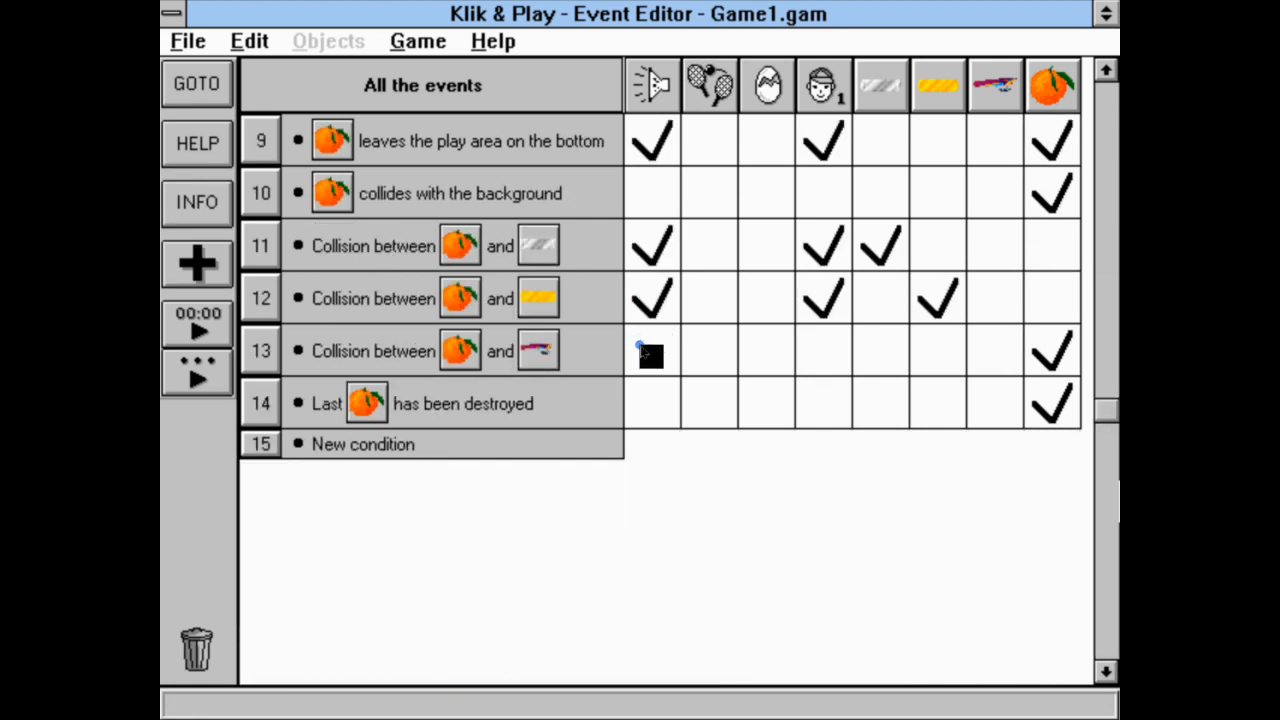
left_click(1114, 245)
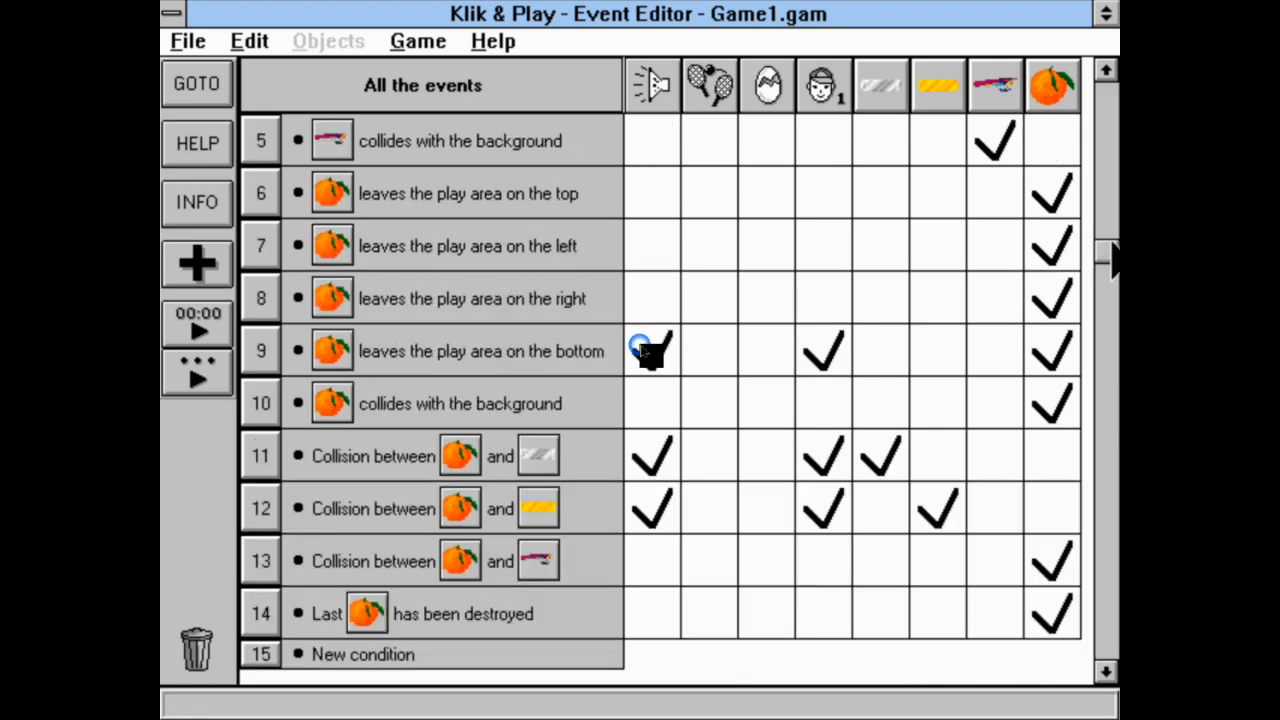
left_click(1116, 210)
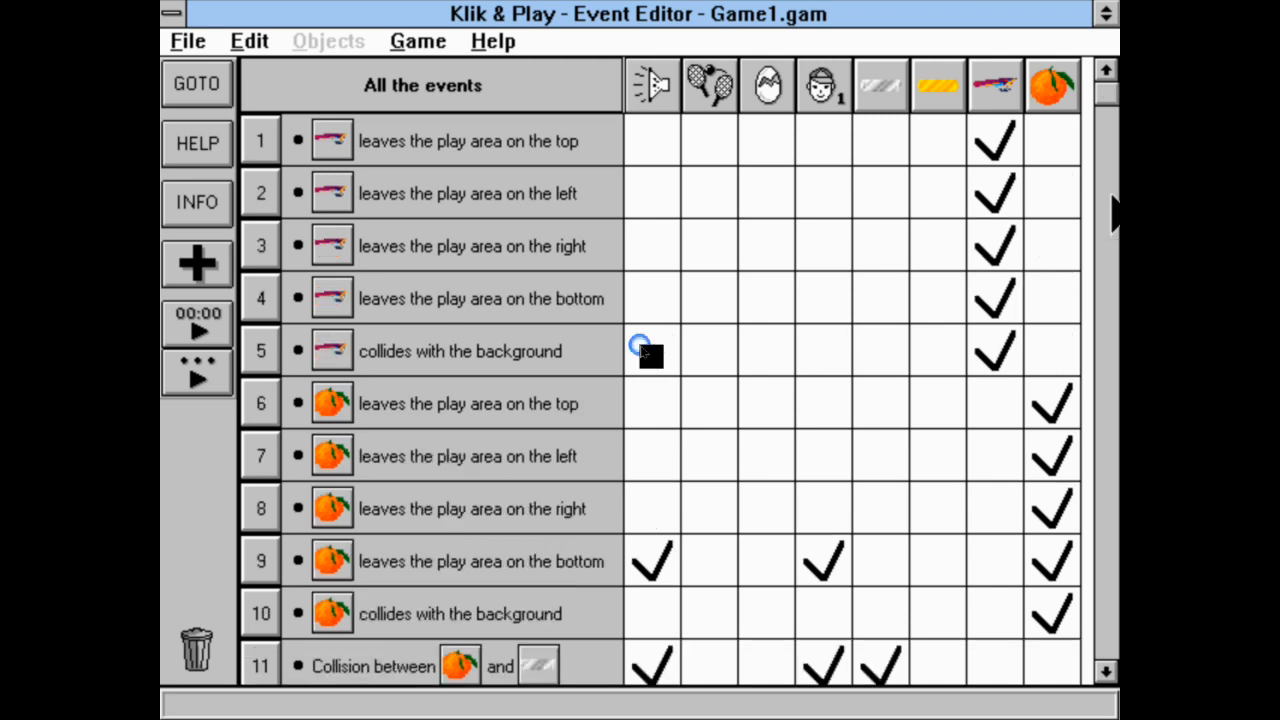
left_click(1110, 125)
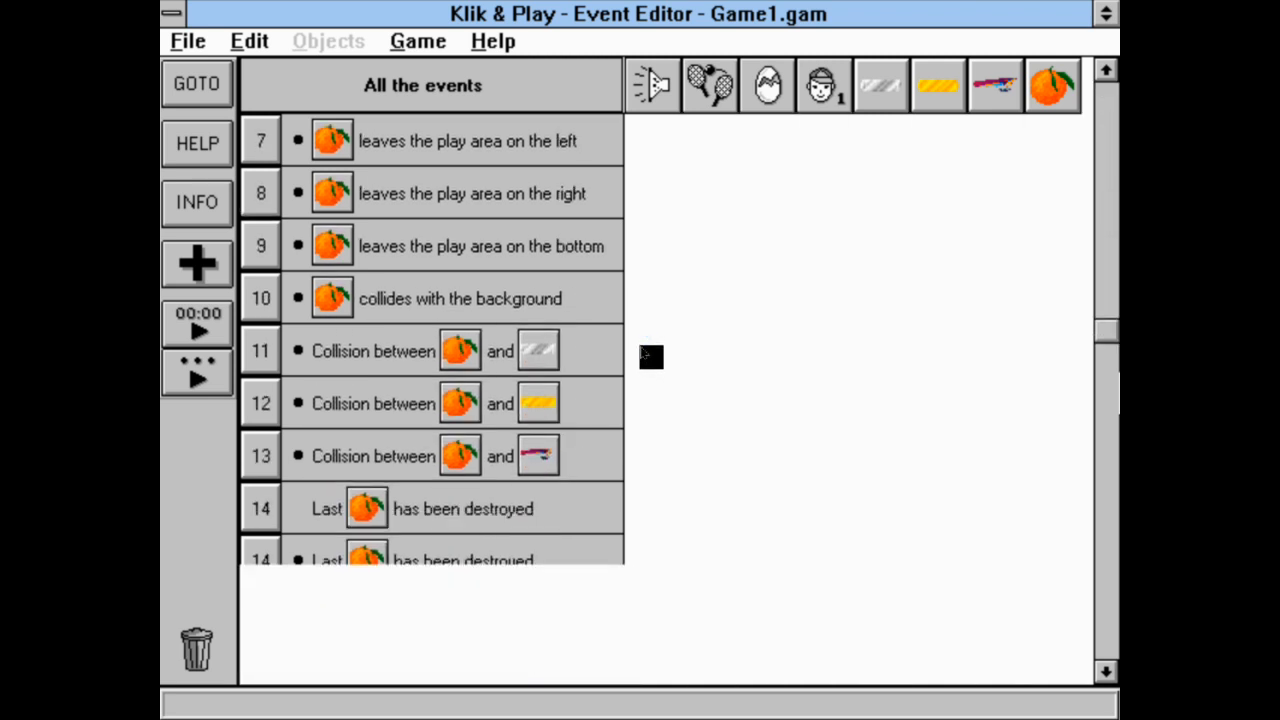
Delete the Orange's position action from the last-orange-destroyed event.
right_click(470, 448)
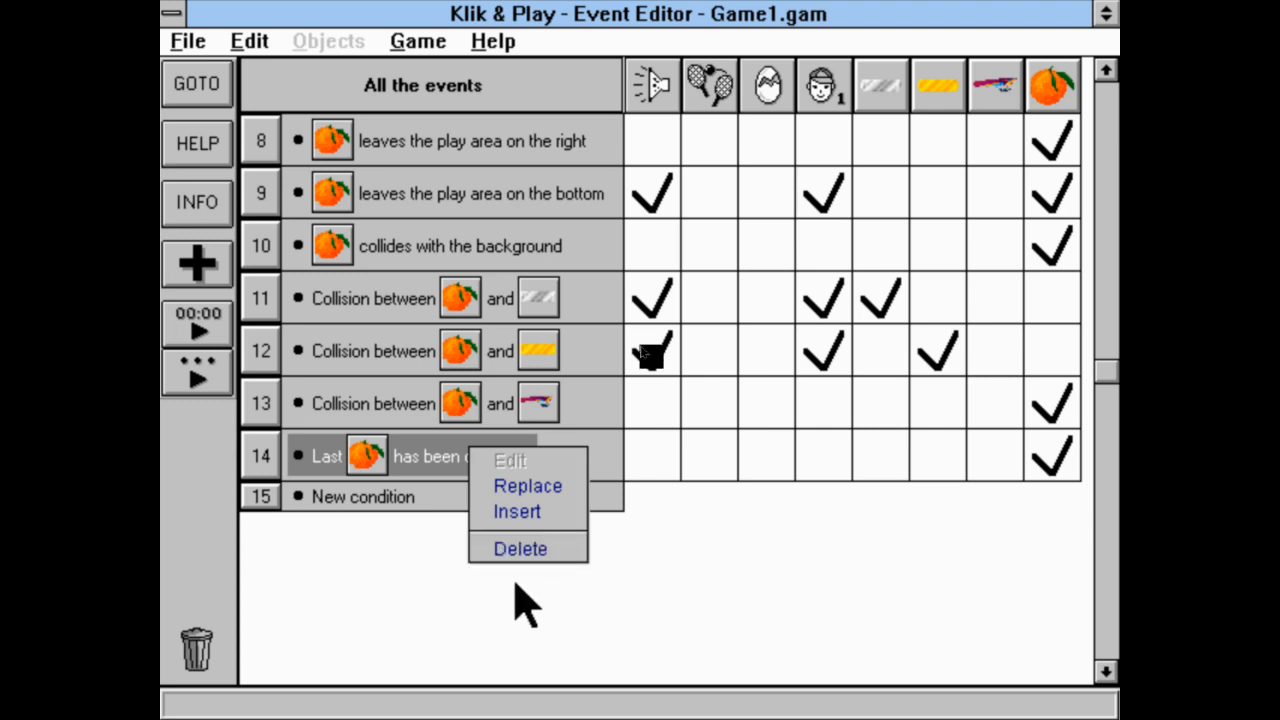
left_click(893, 512)
right_click(1040, 473)
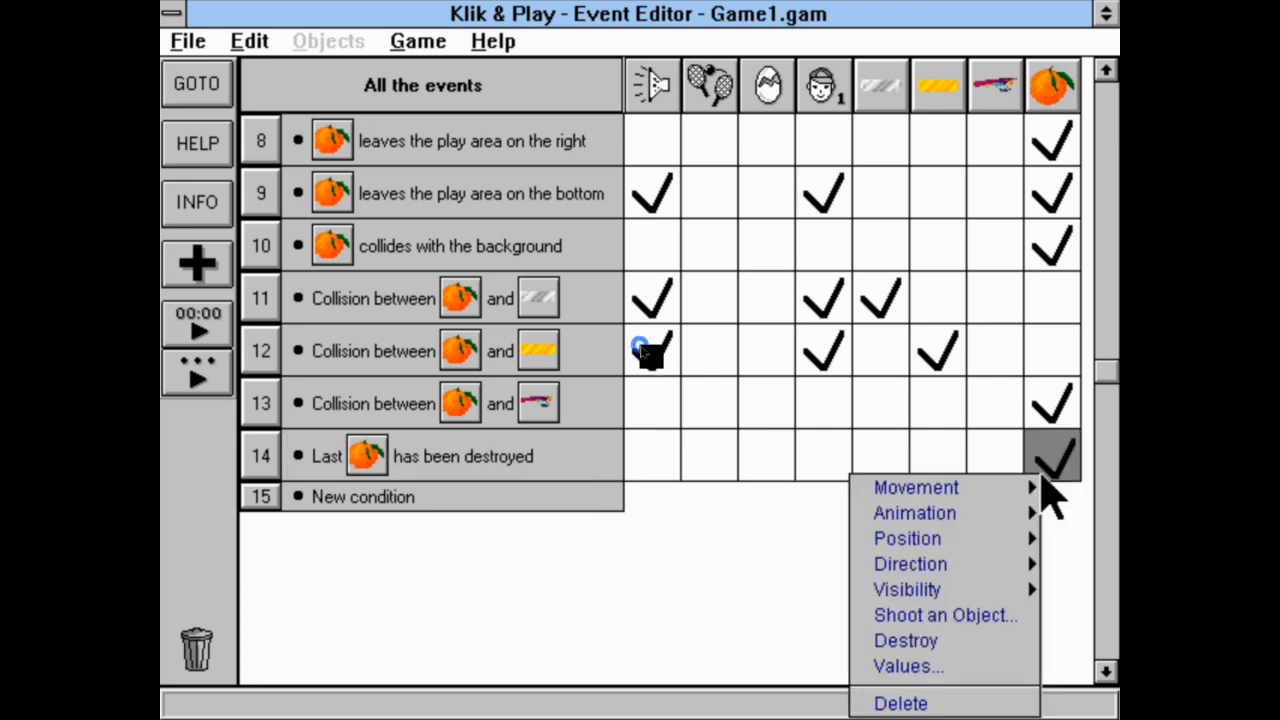
left_click(902, 702)
right_click(1045, 468)
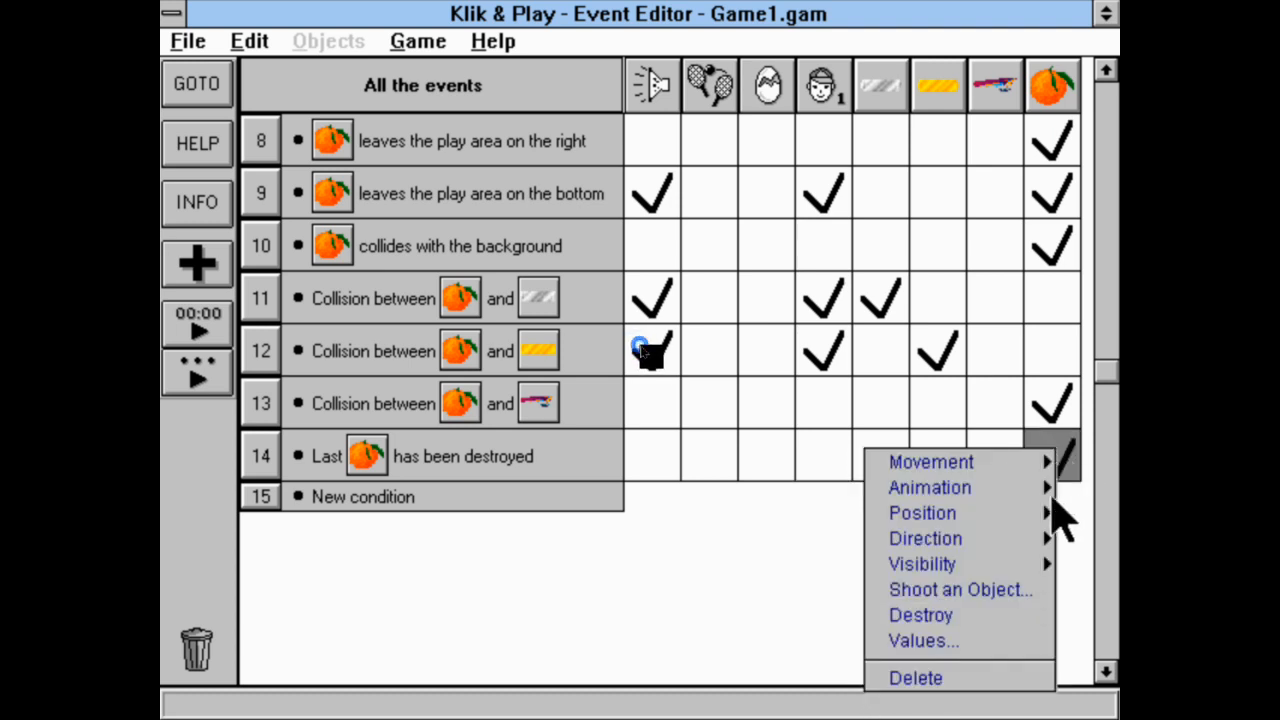
left_click(968, 680)
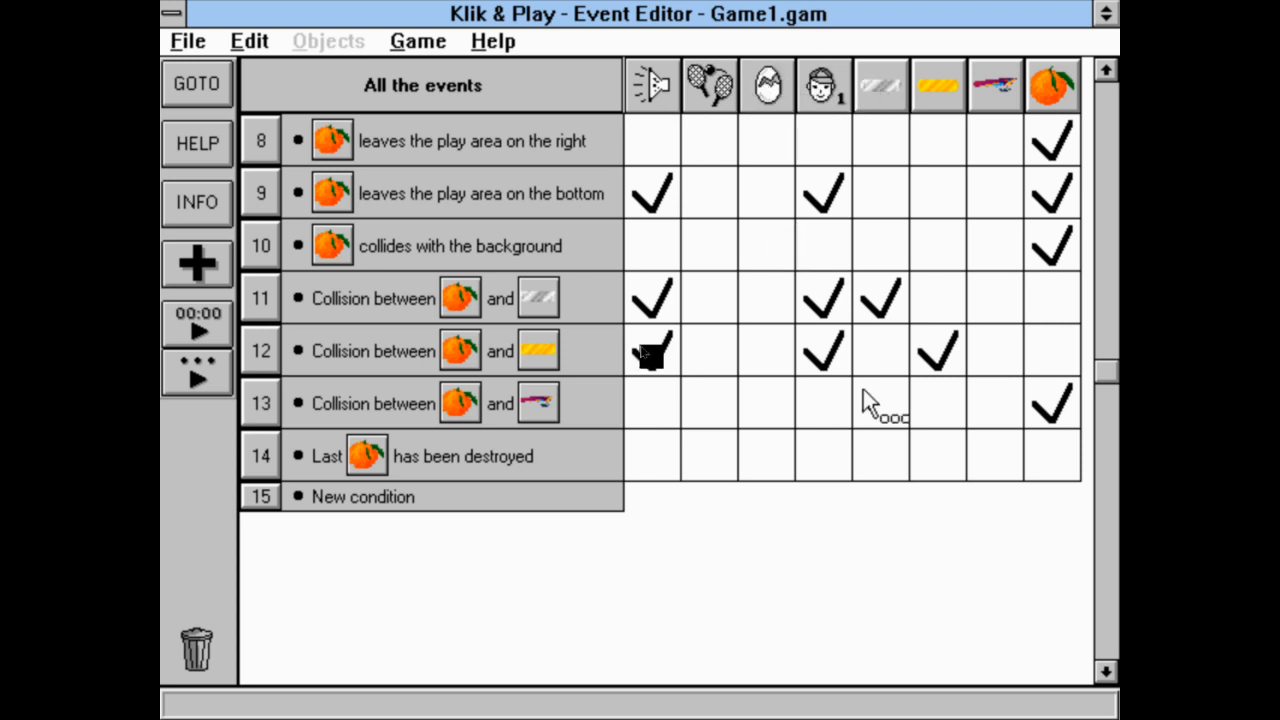
left_click(745, 452)
left_click(803, 470)
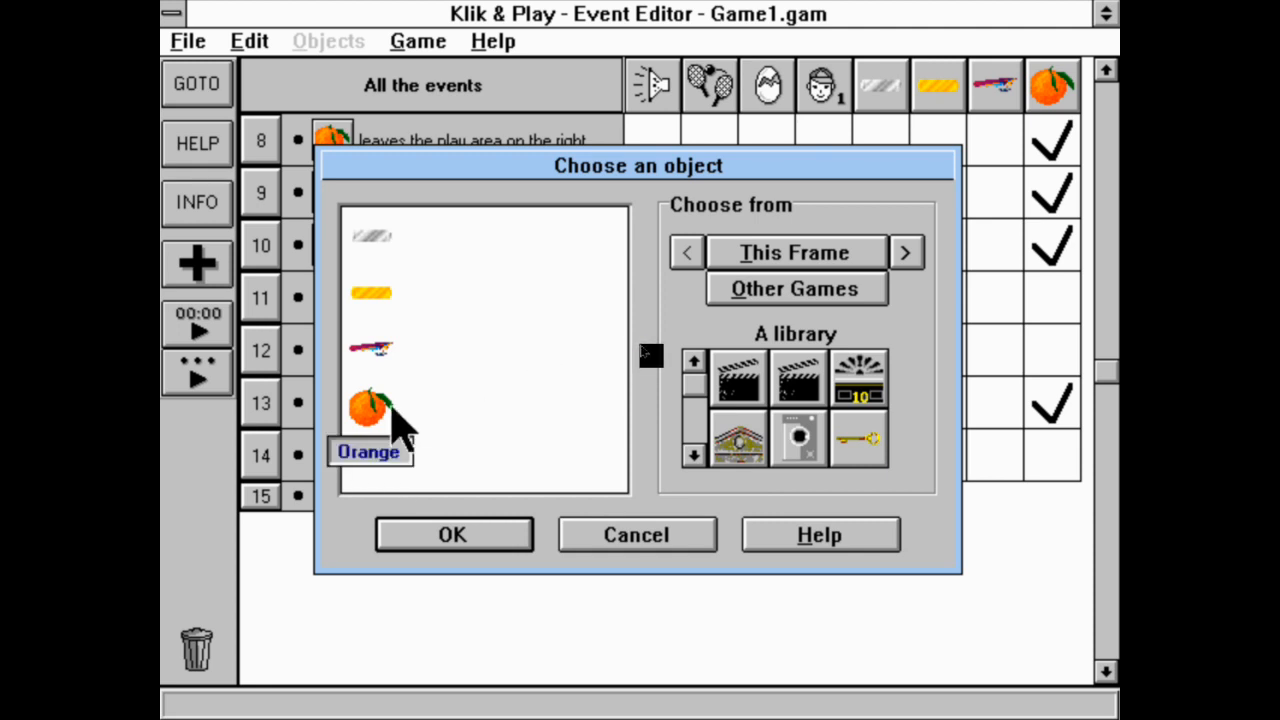
left_click(395, 418)
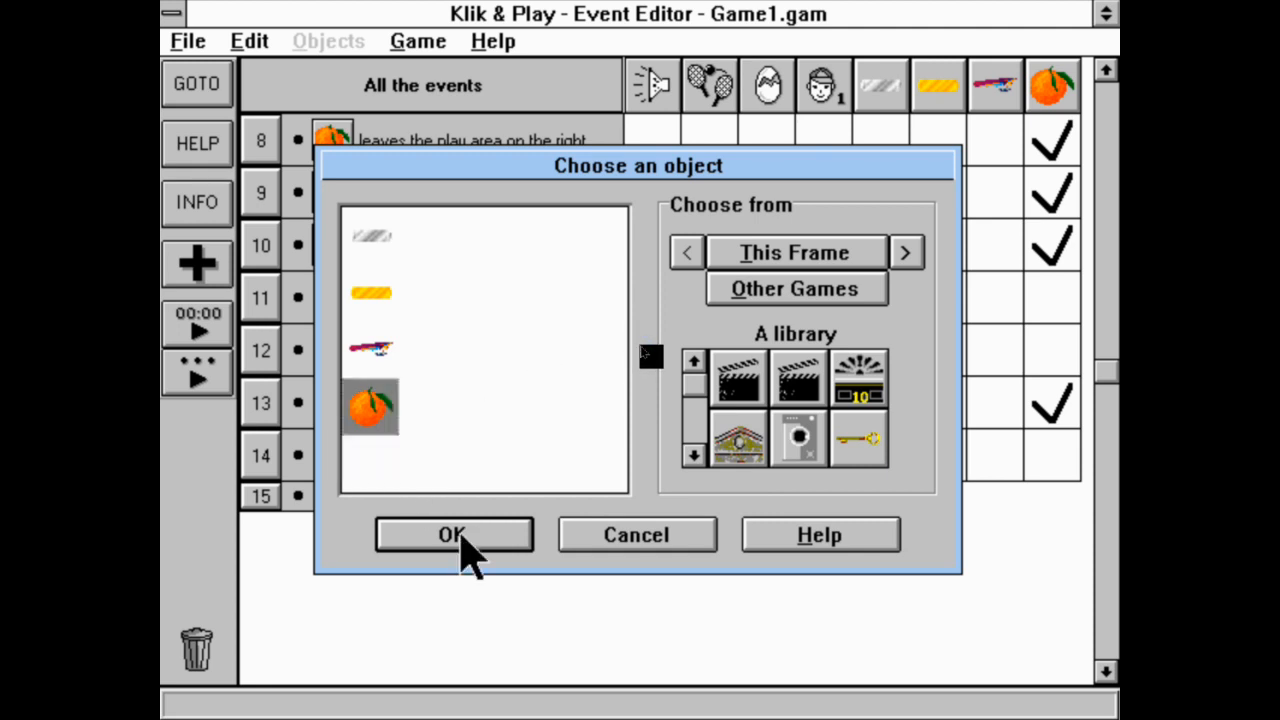
left_click(684, 543)
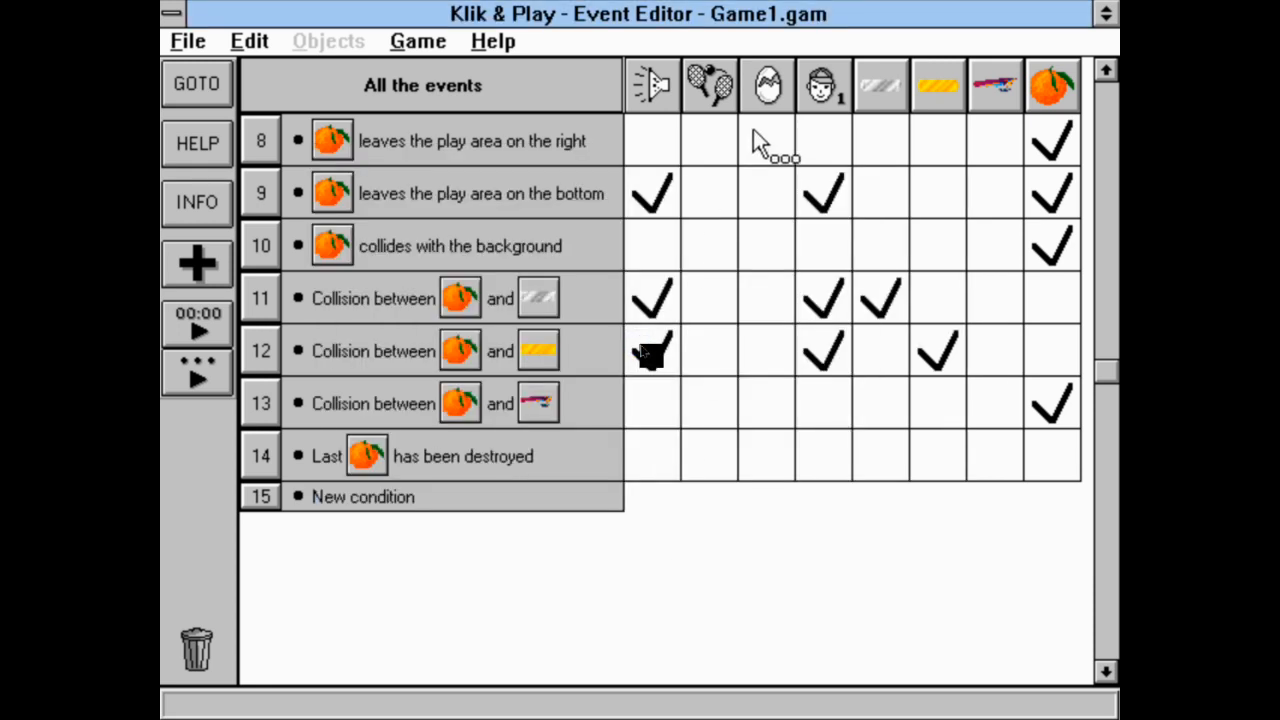
left_click(830, 460)
left_click(739, 562)
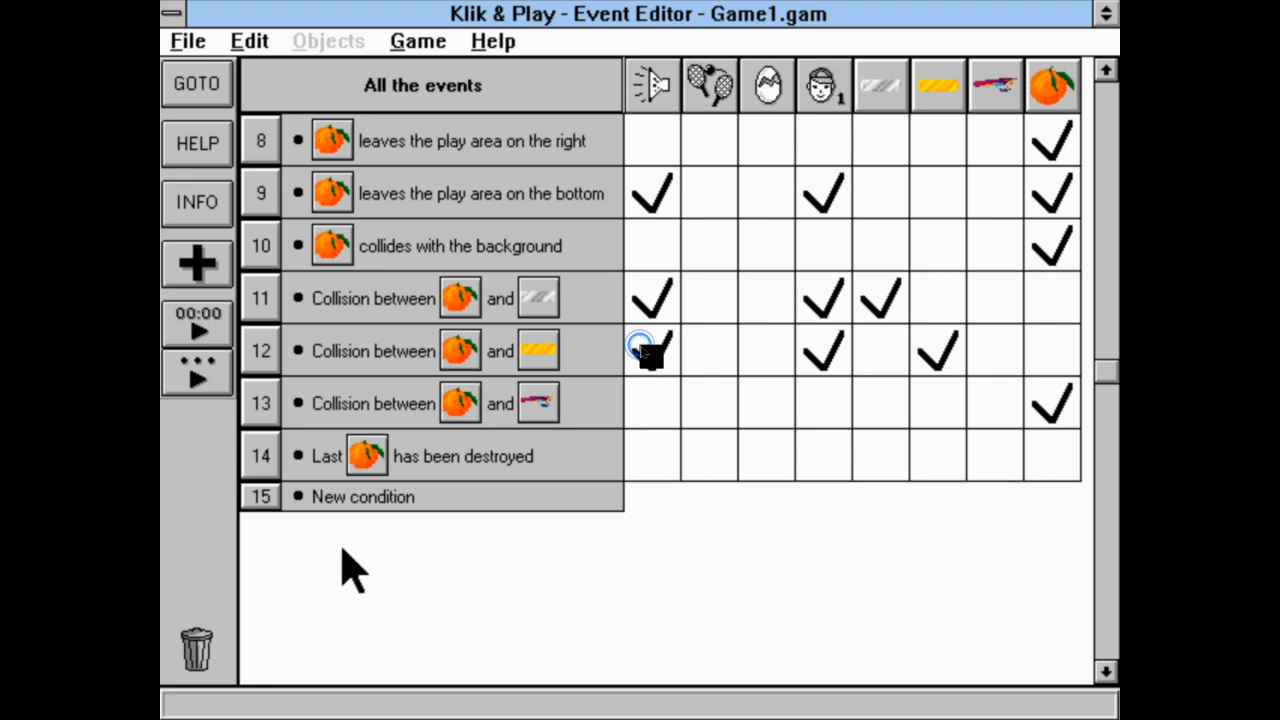
Examine the level-flow, score, lives and player-control actions available for the last-orange-destroyed event.
right_click(393, 458)
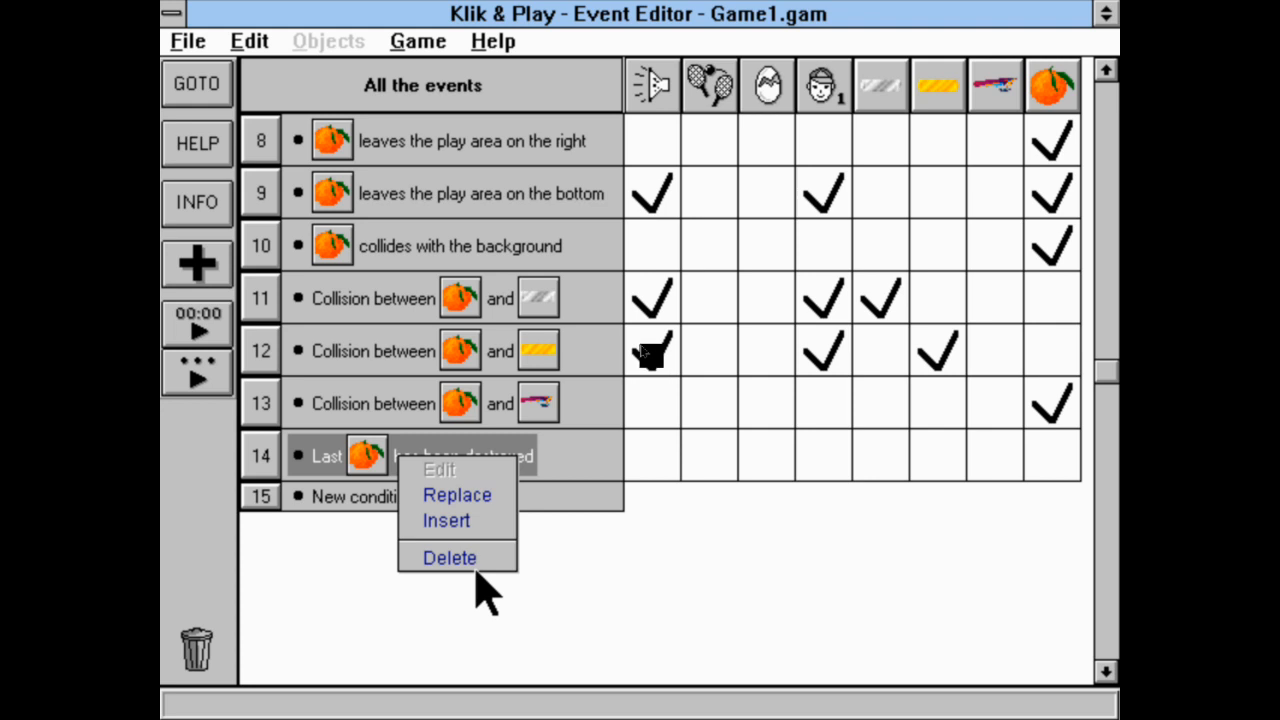
left_click(588, 560)
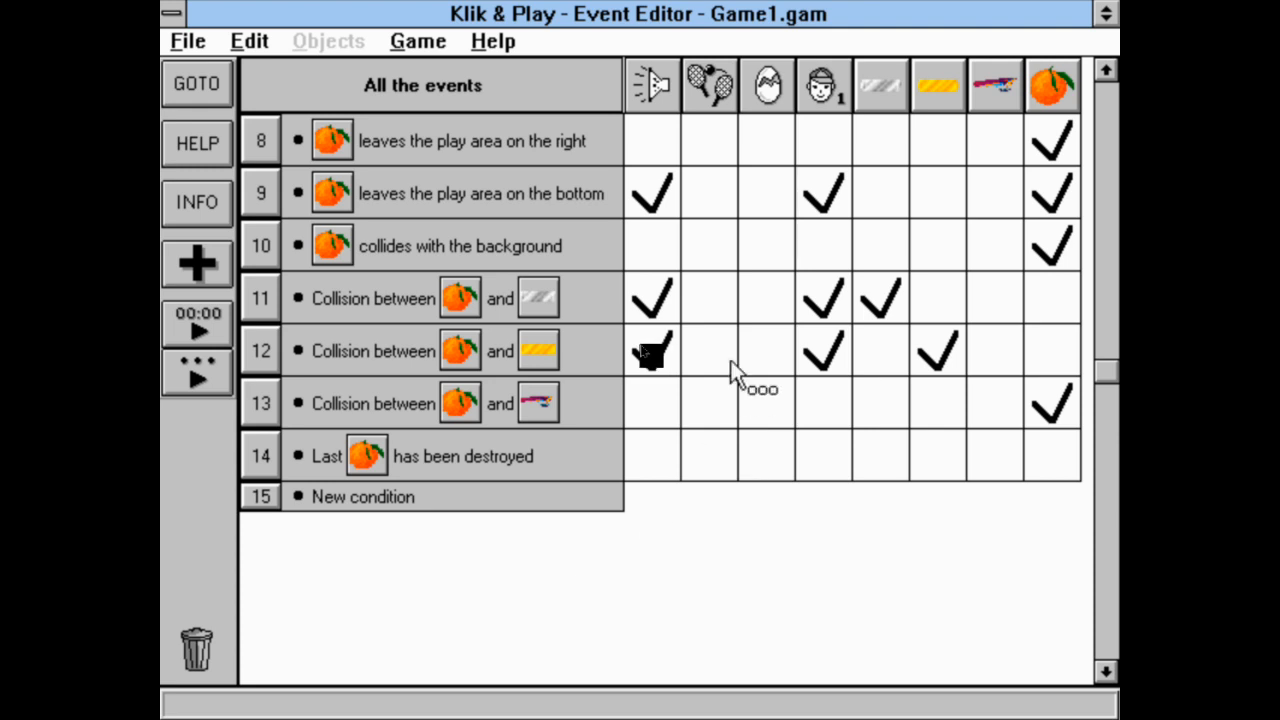
left_click(702, 462)
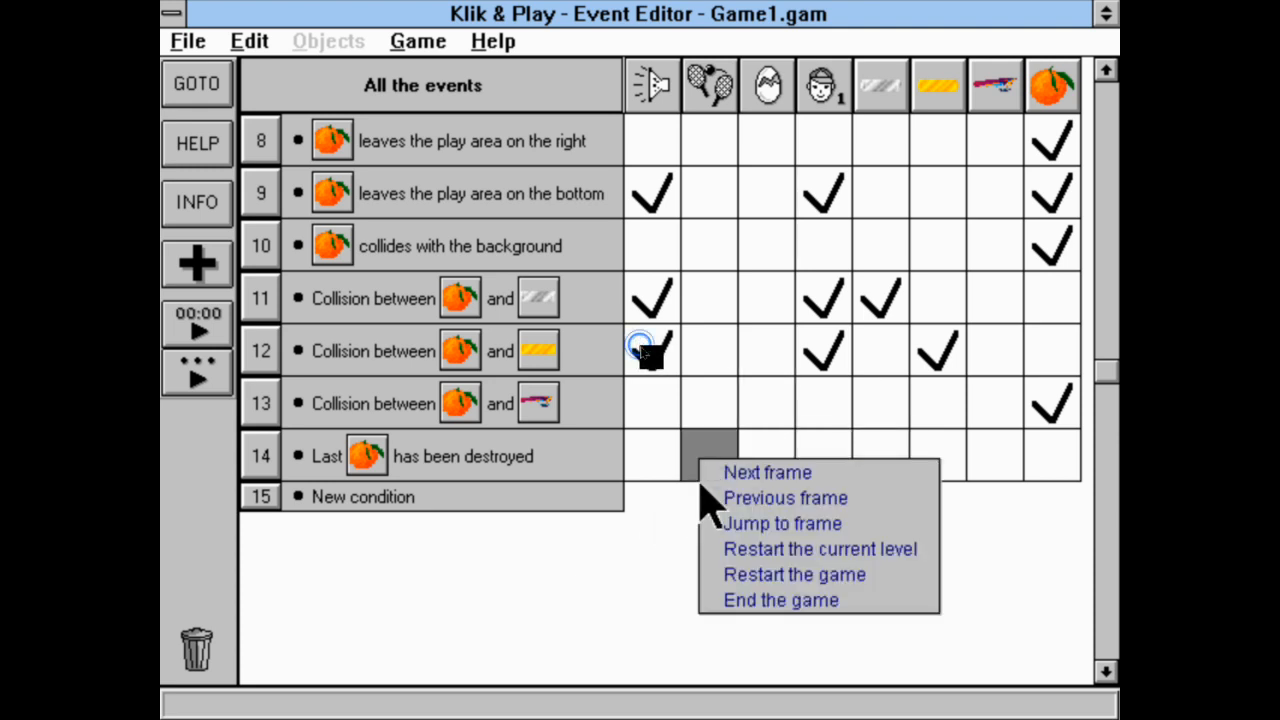
left_click(1062, 506)
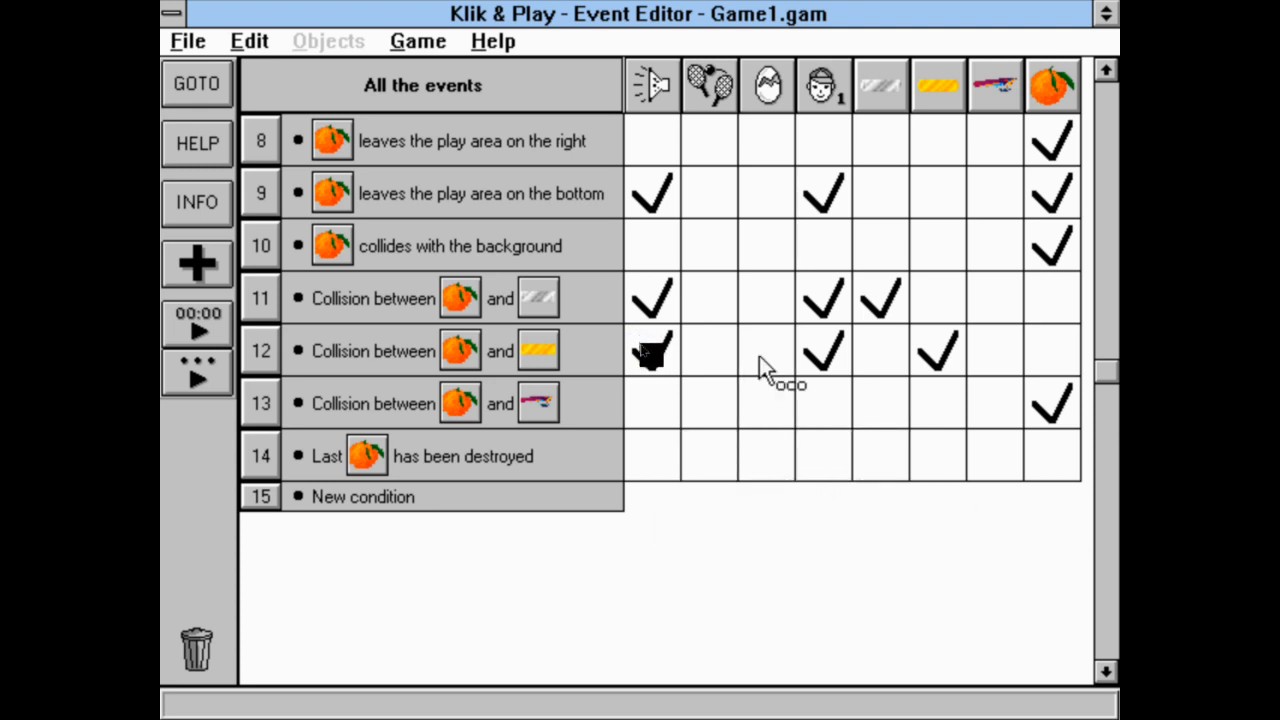
left_click(826, 458)
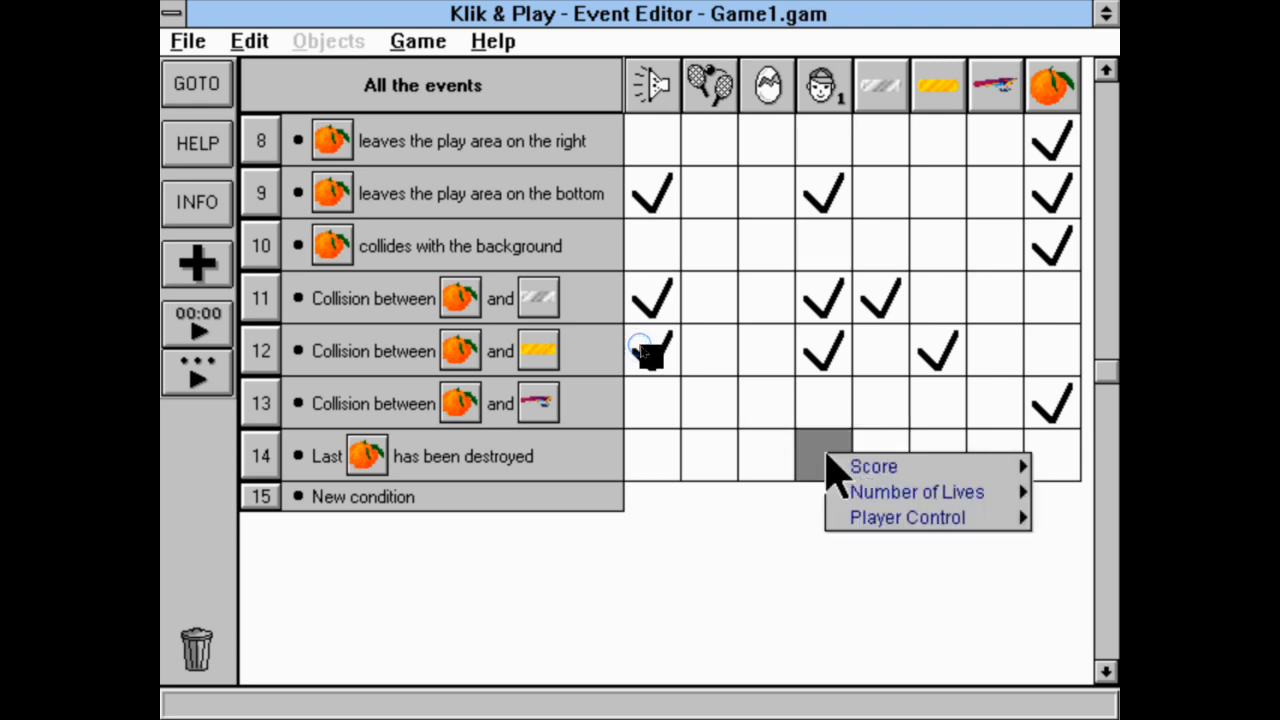
mouse_move(836, 518)
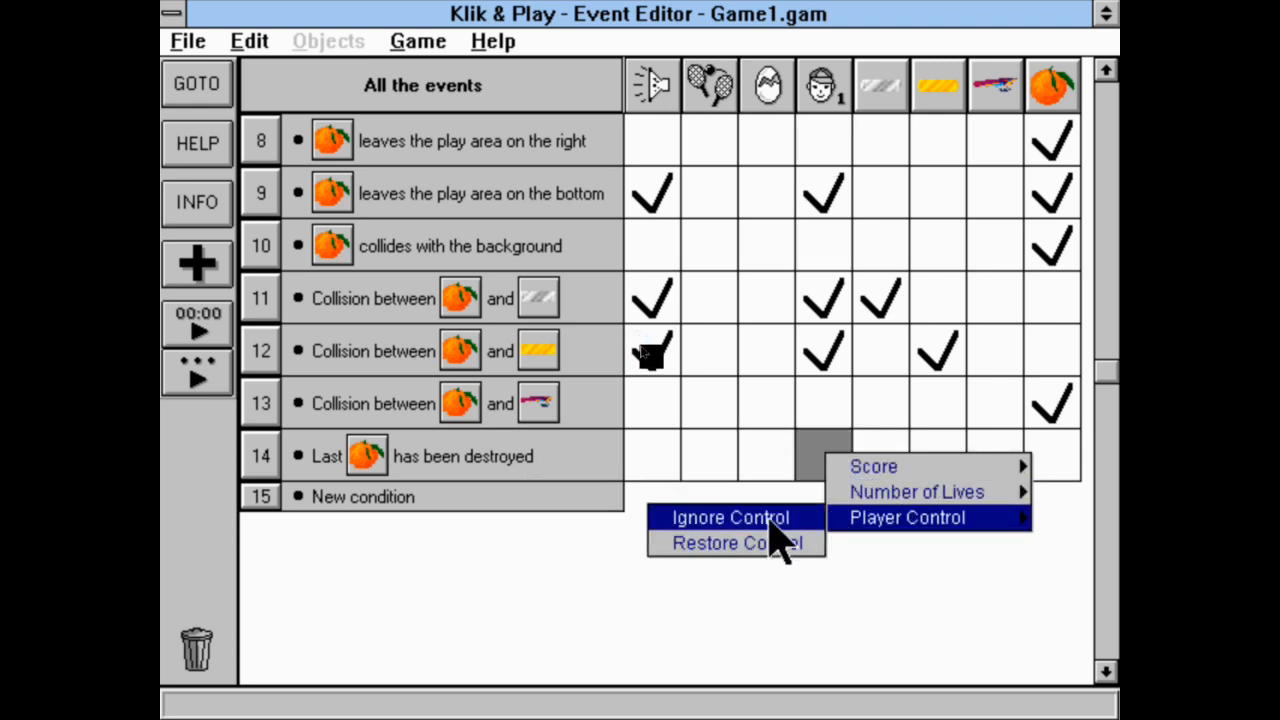
mouse_move(870, 478)
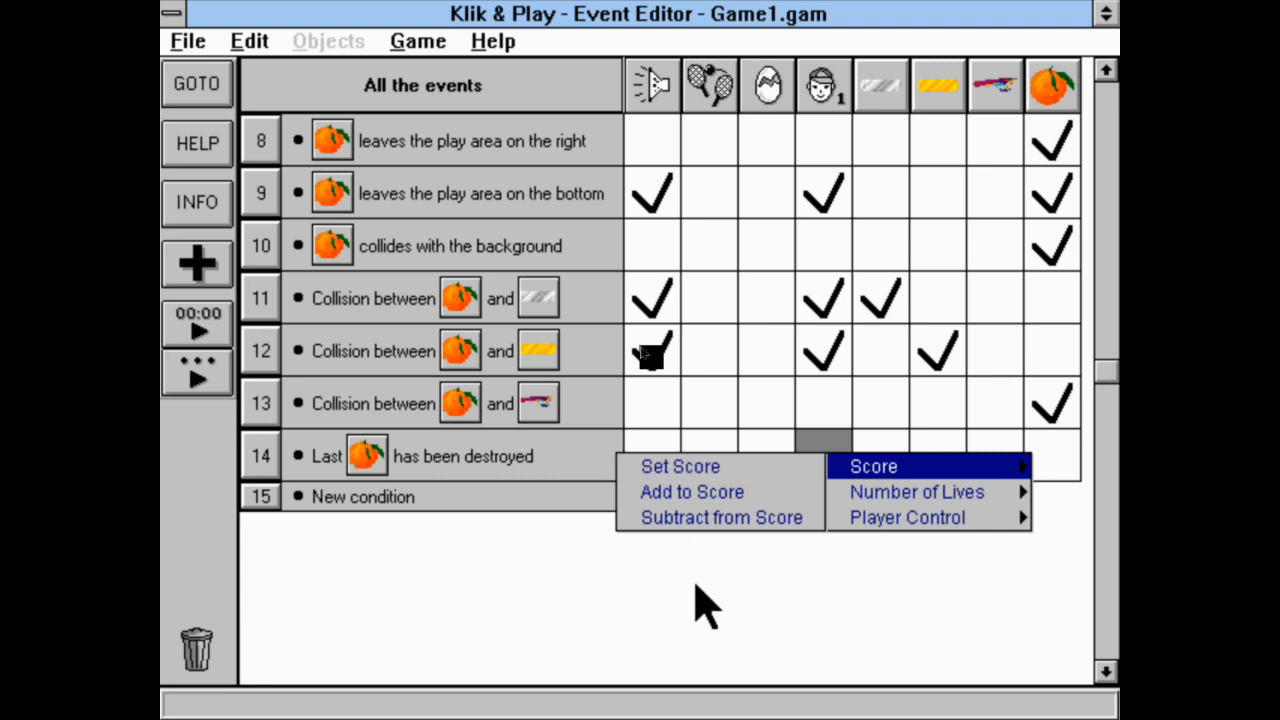
left_click(700, 614)
left_click(893, 452)
left_click(871, 466)
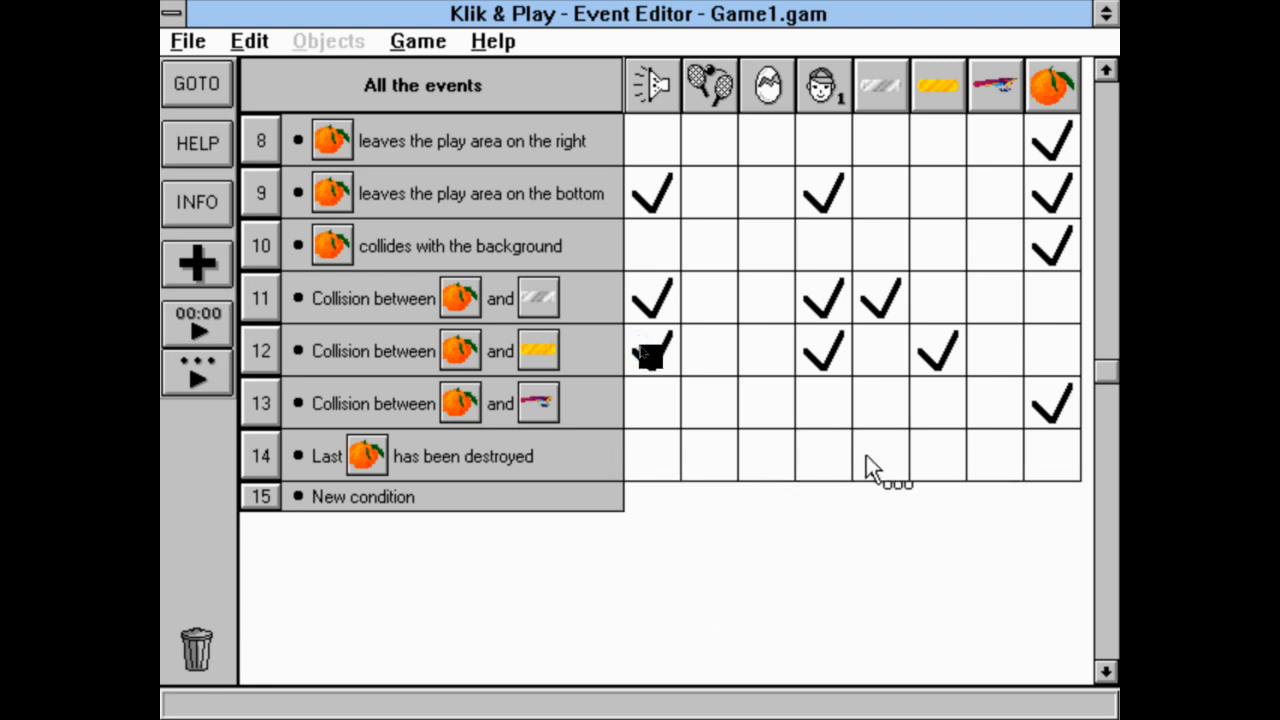
left_click(726, 457)
left_click(657, 463)
left_click(657, 463)
left_click(483, 442)
right_click(483, 442)
left_click(483, 442)
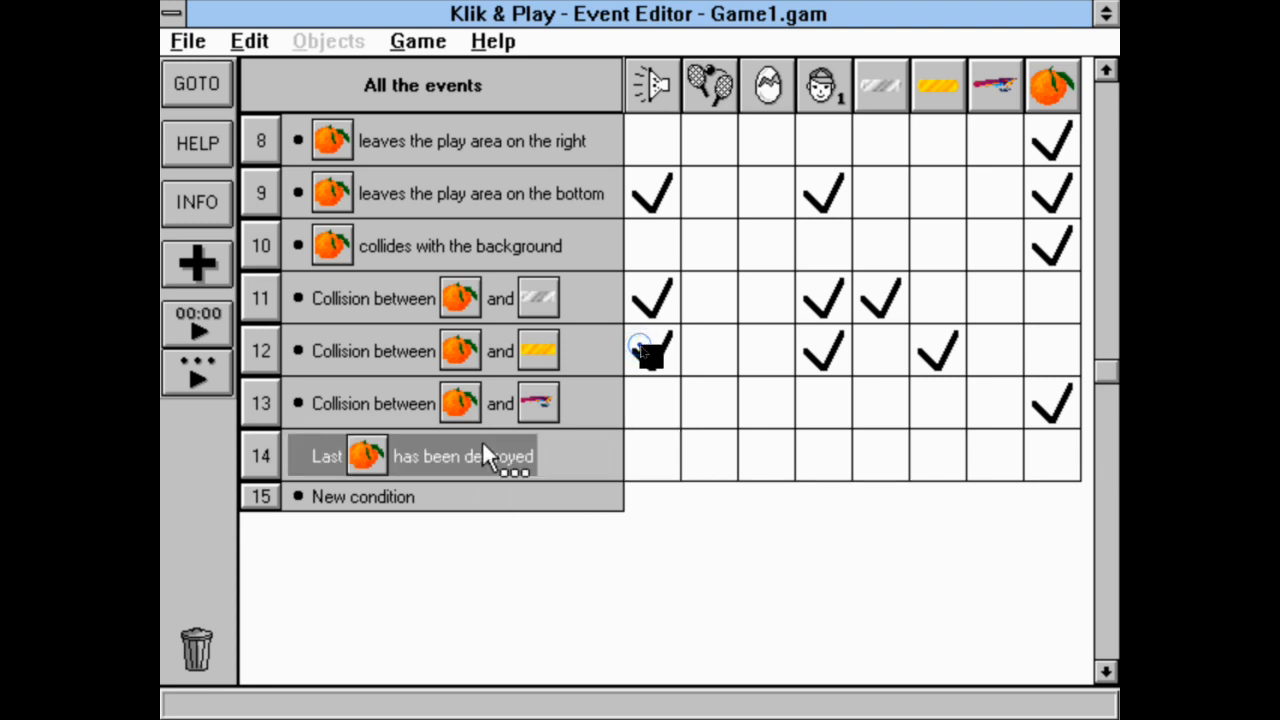
right_click(484, 447)
left_click(683, 572)
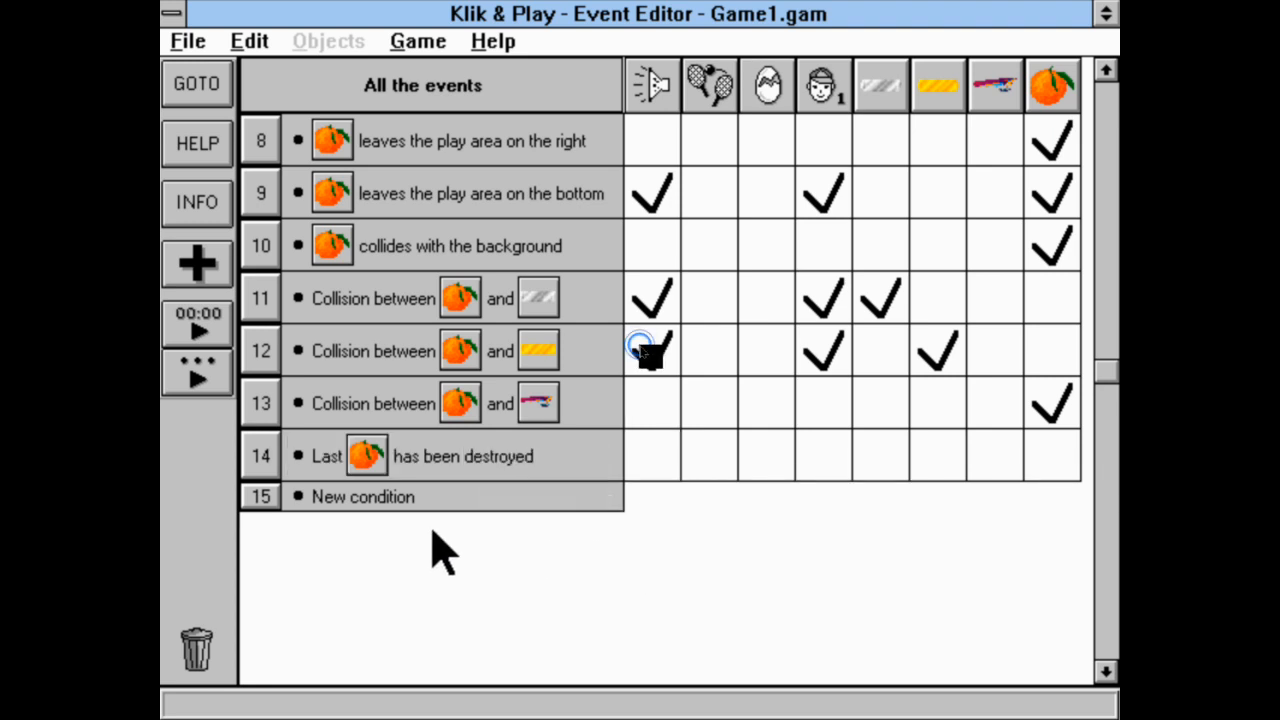
right_click(494, 456)
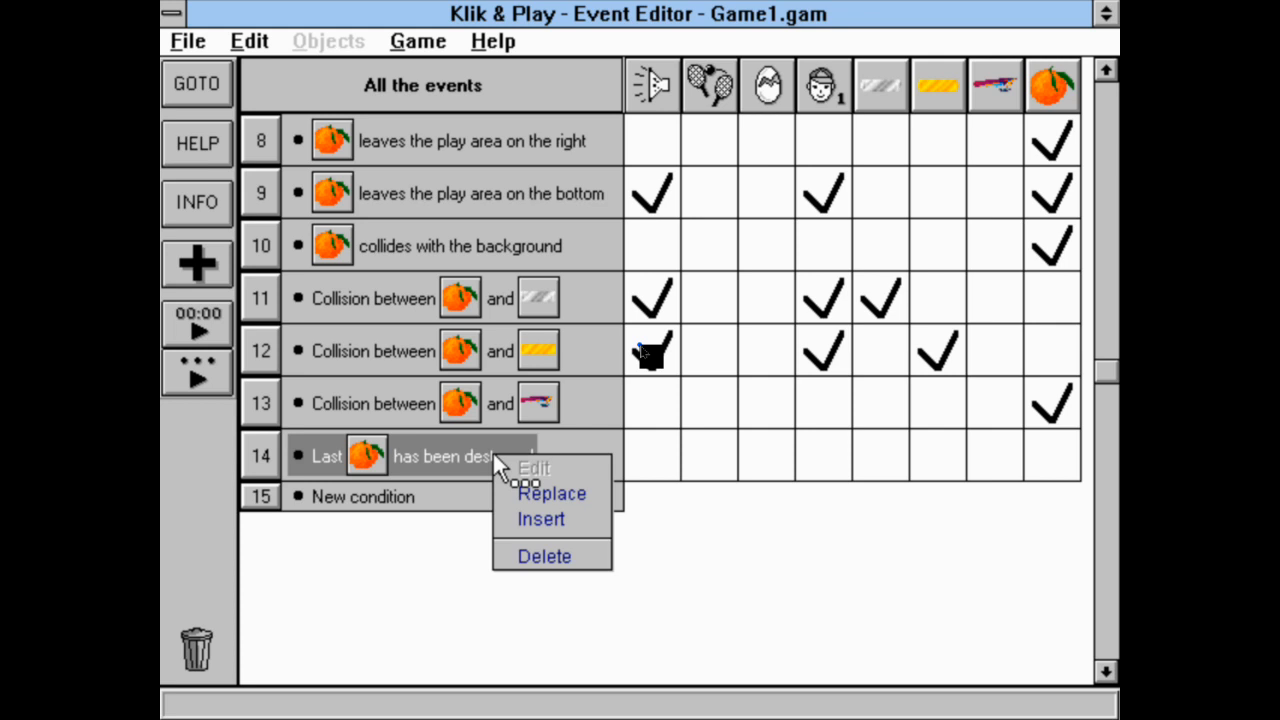
Add an Orange action to the last-orange-destroyed event that subtracts 1 from alterable value A.
left_click(1038, 450)
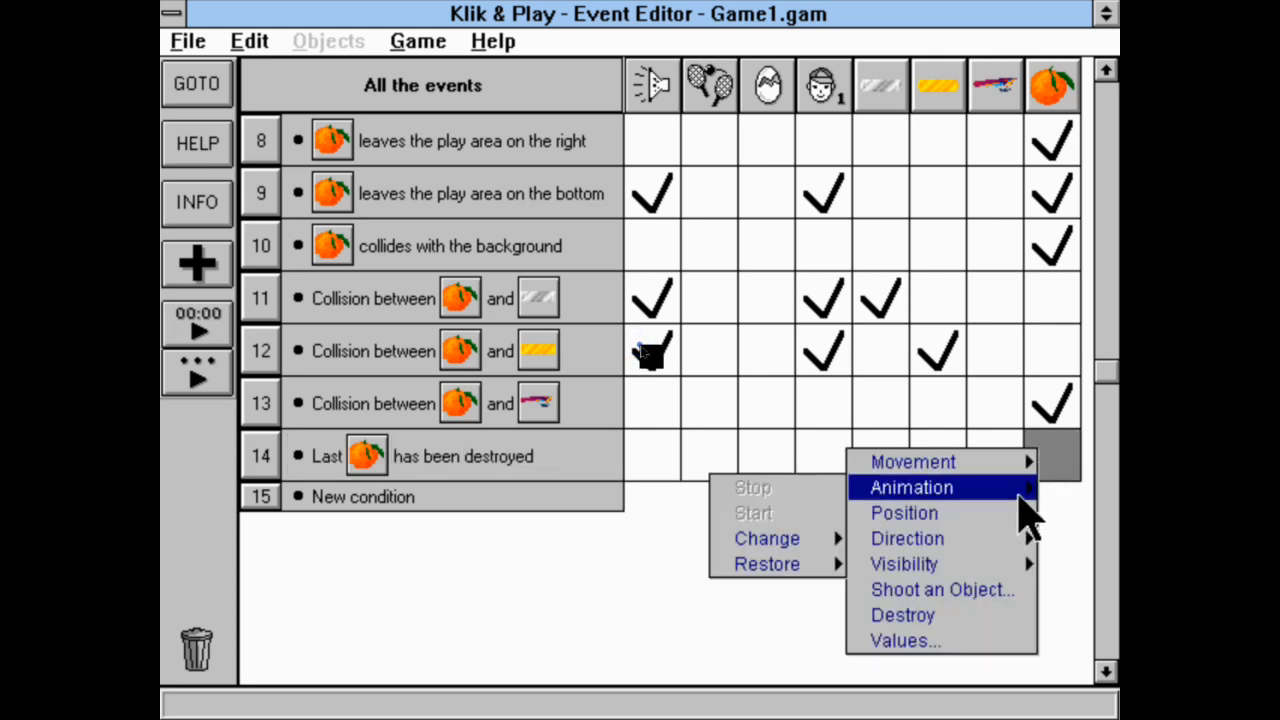
mouse_move(1013, 518)
mouse_move(979, 545)
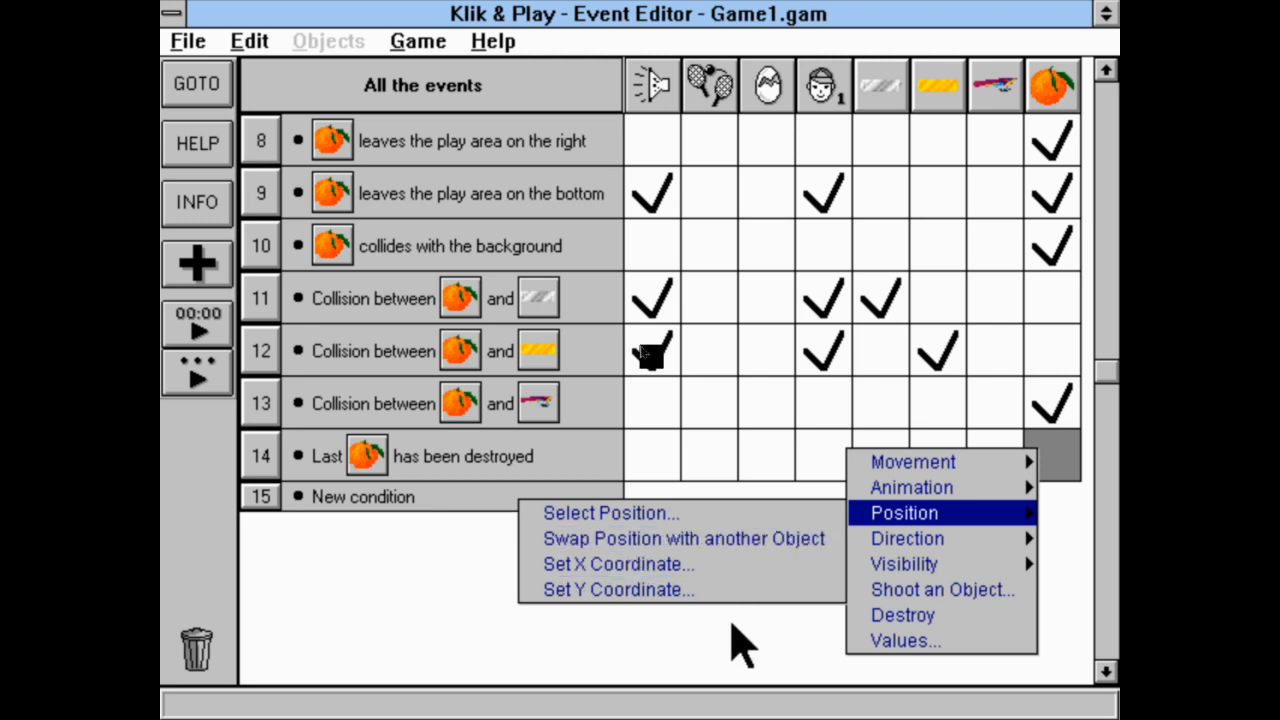
mouse_move(996, 474)
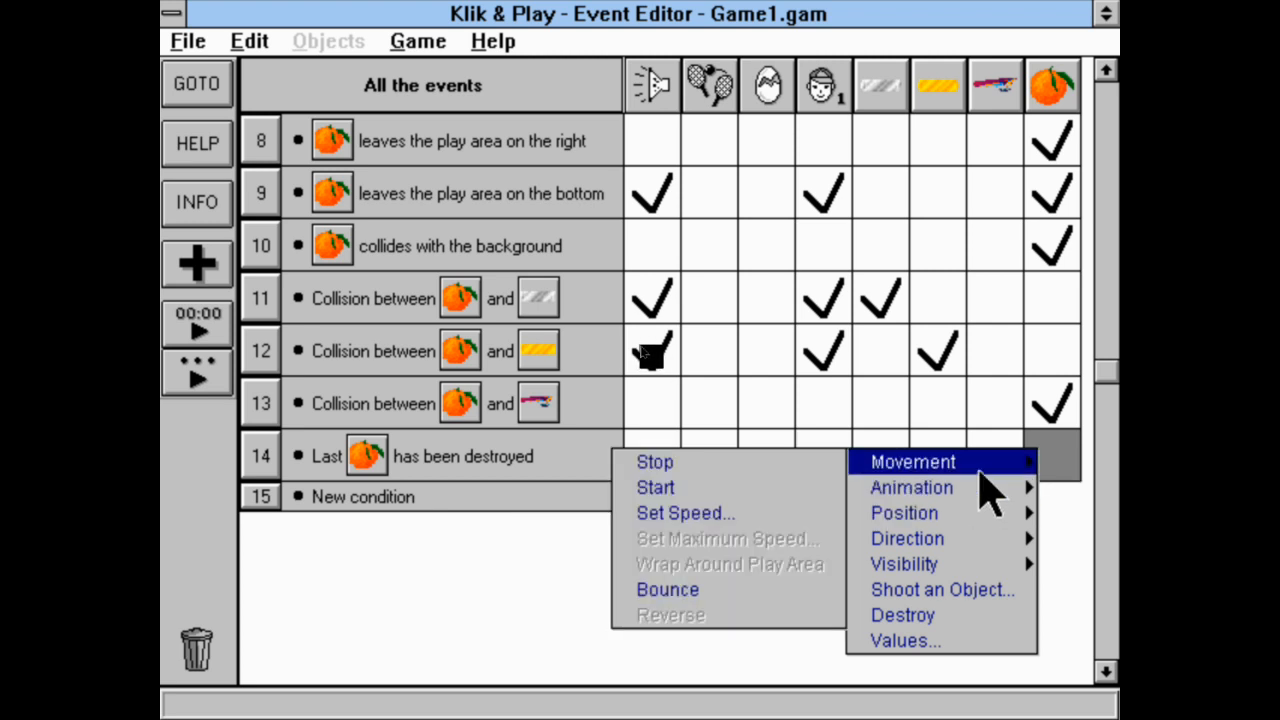
left_click(905, 641)
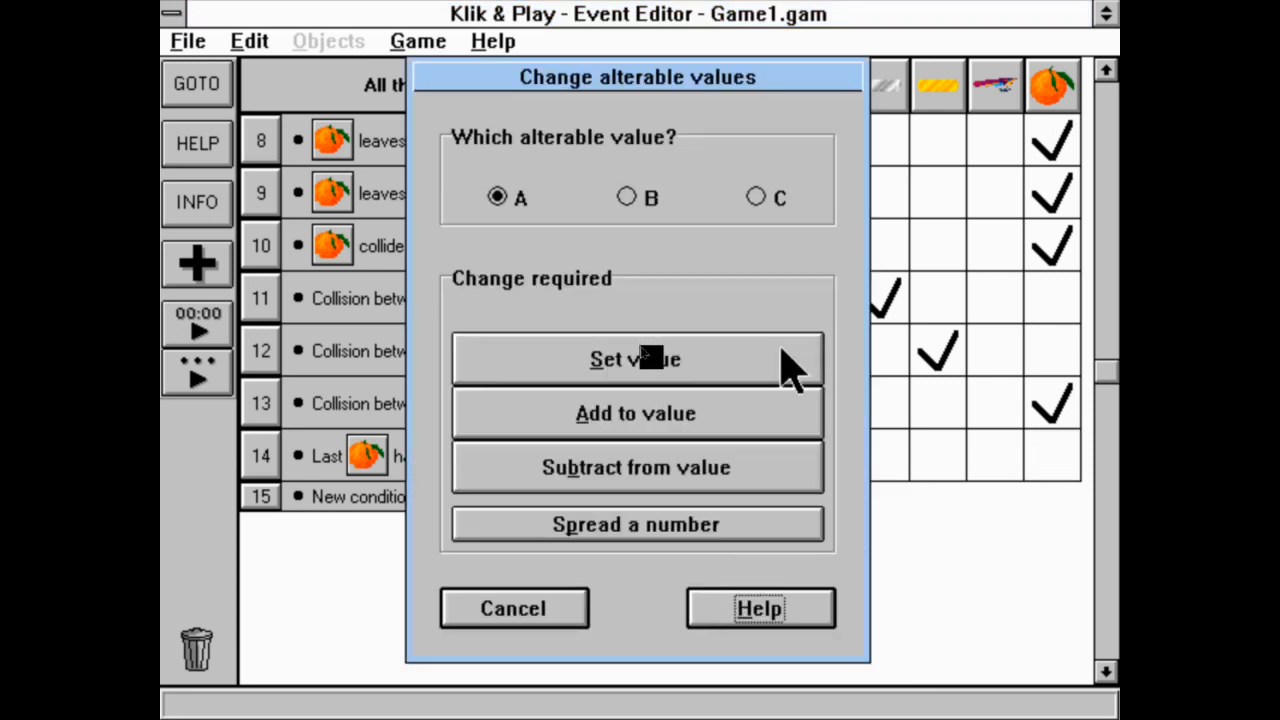
left_click(690, 490)
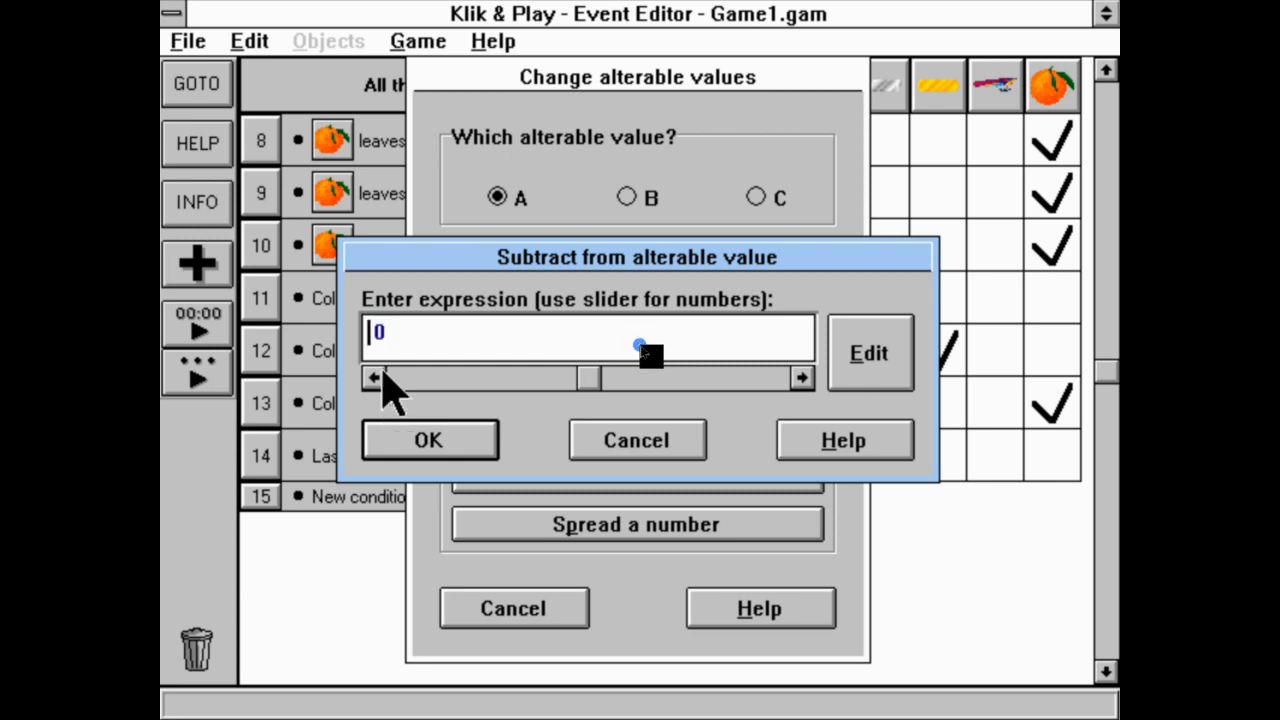
left_click(803, 379)
left_click(632, 448)
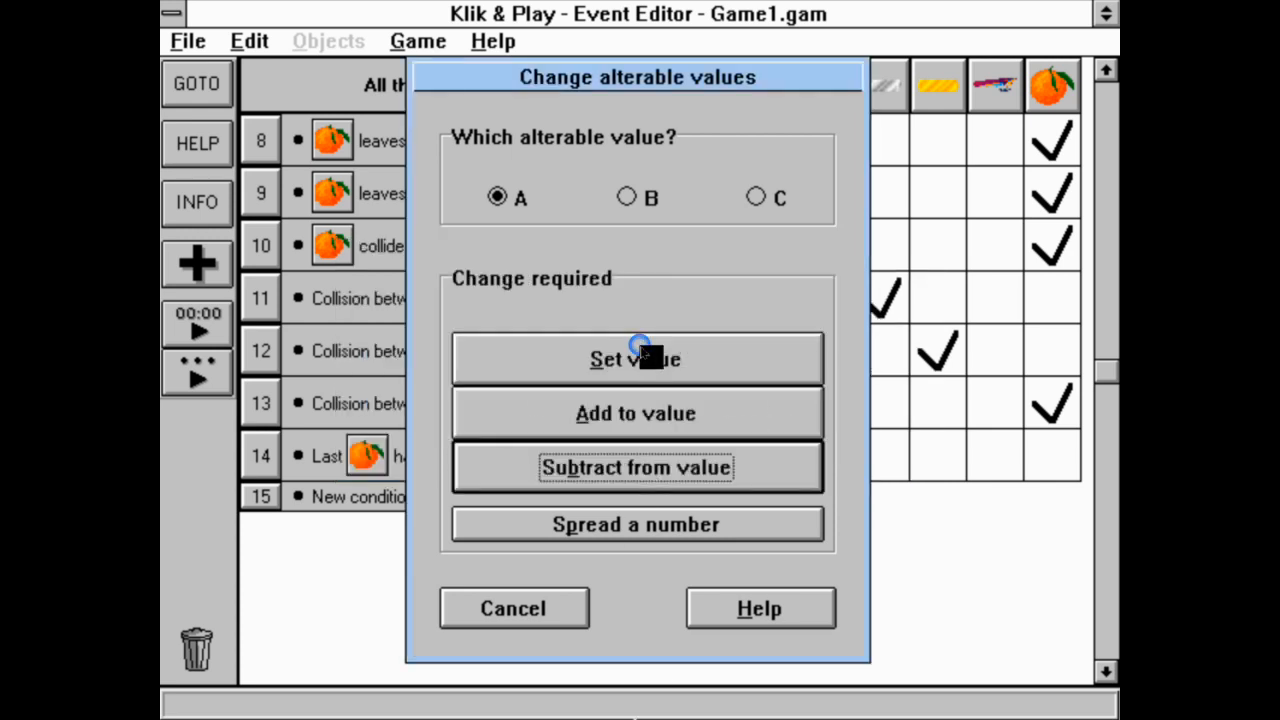
left_click(718, 486)
left_click(405, 442)
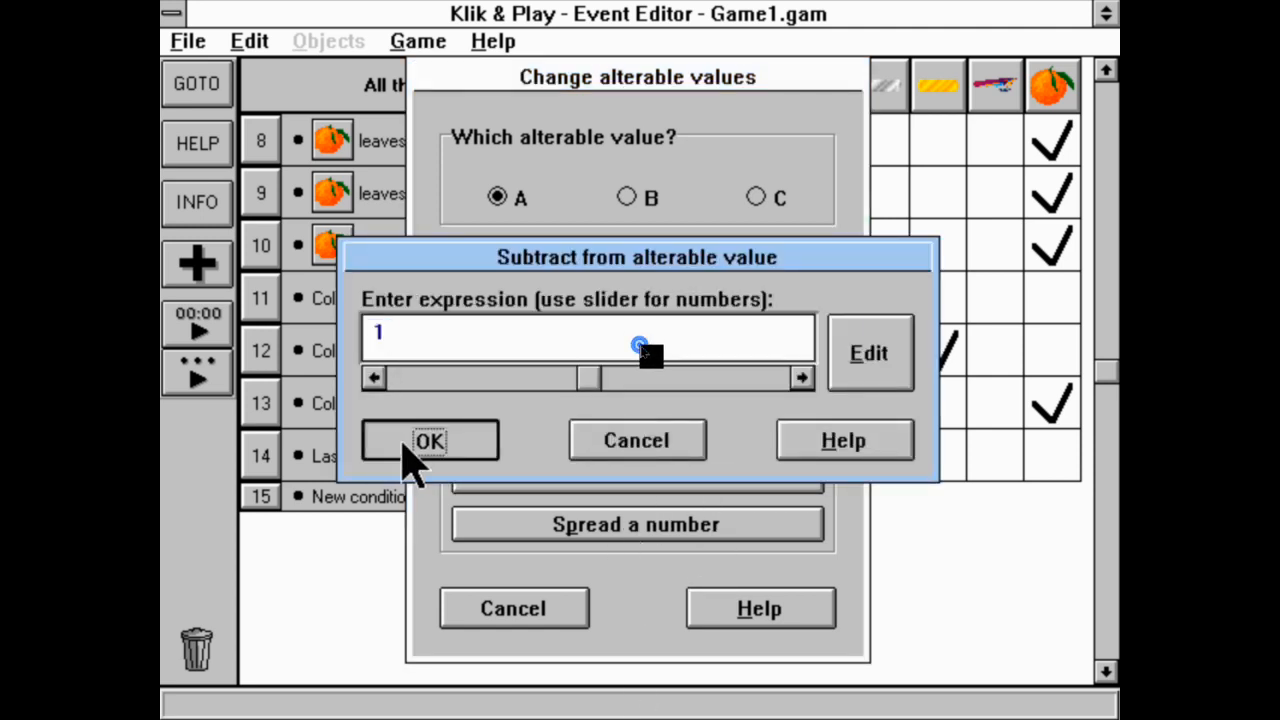
Add a new event with the keyboard condition Upon pressing a key, using Shift as the key.
left_click(377, 497)
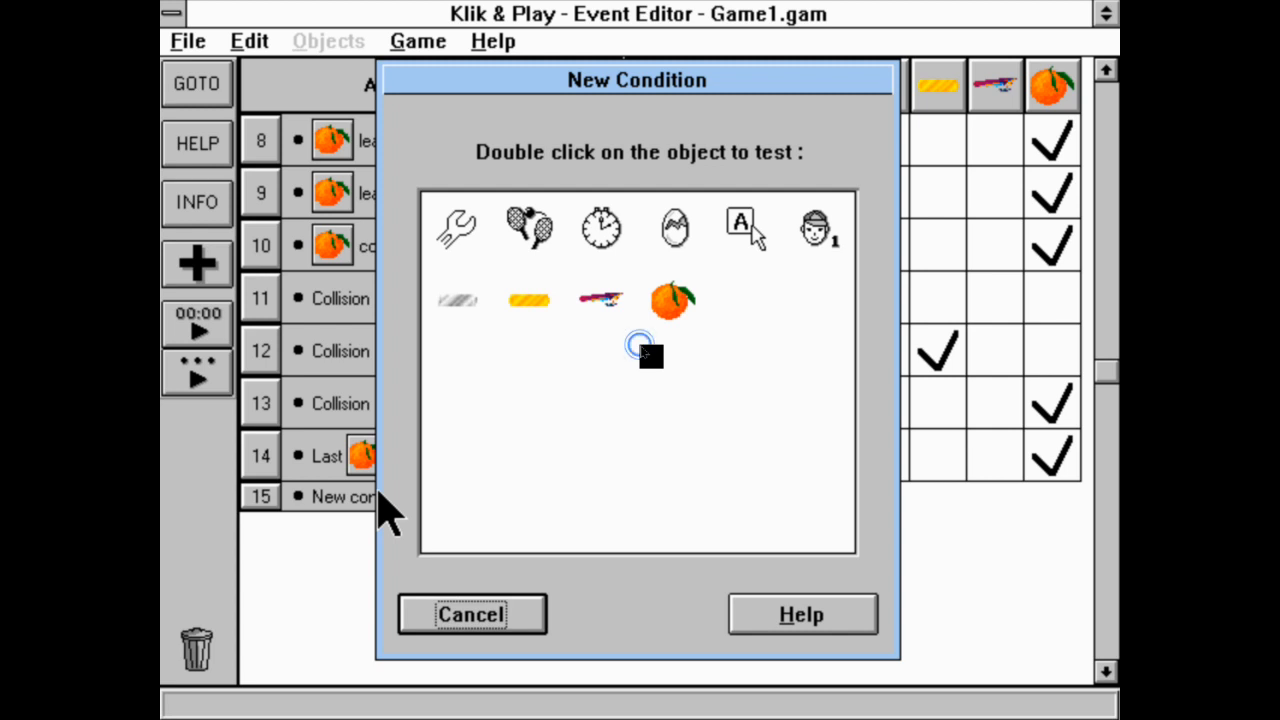
double_click(683, 310)
left_click(629, 400)
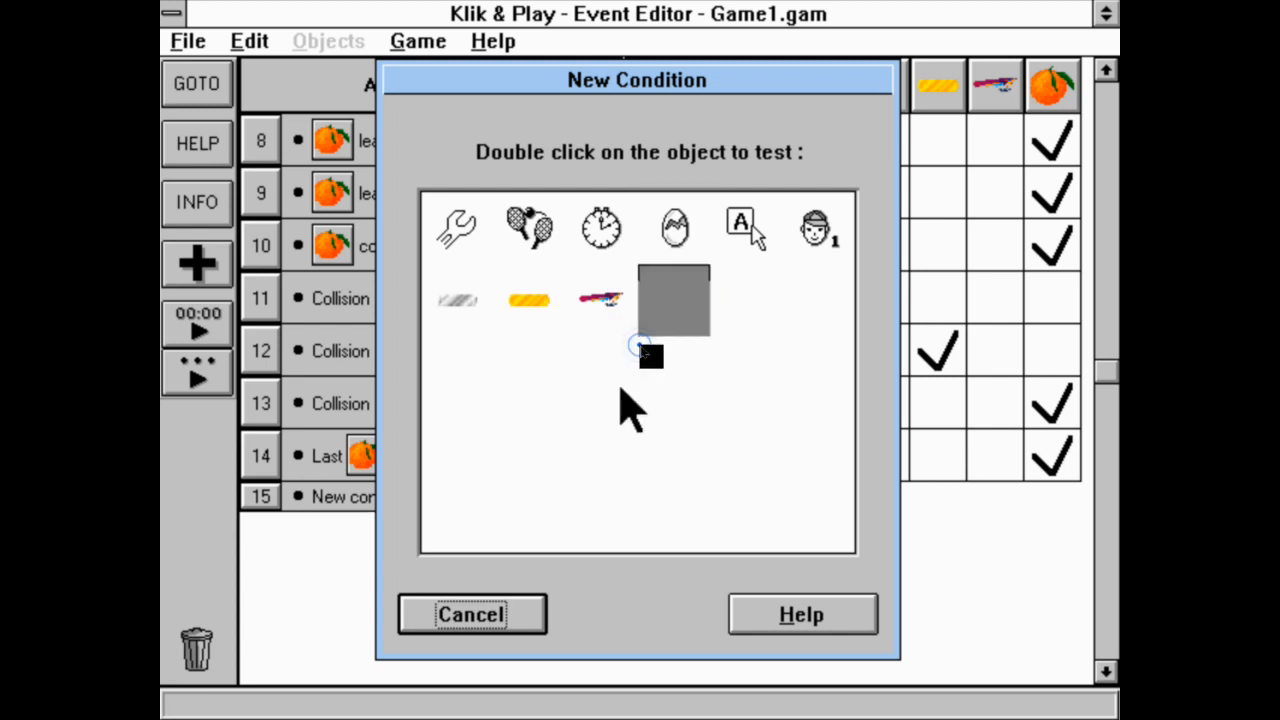
double_click(527, 223)
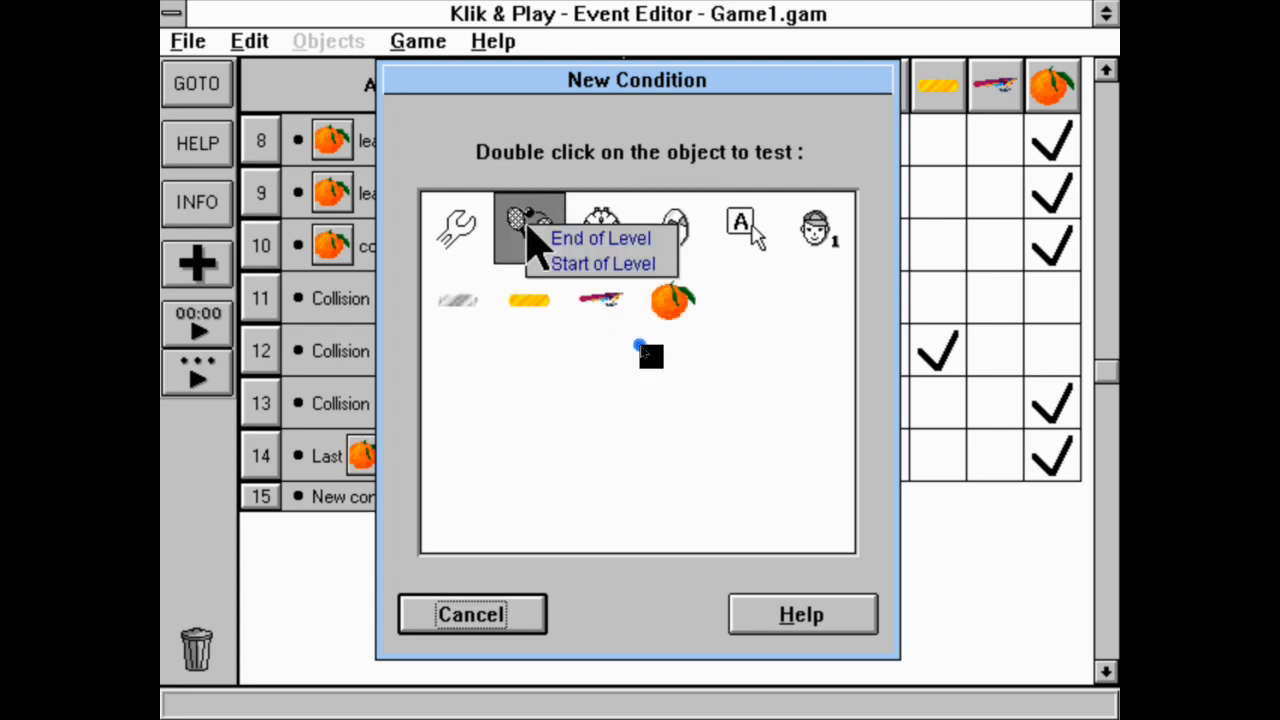
left_click(636, 314)
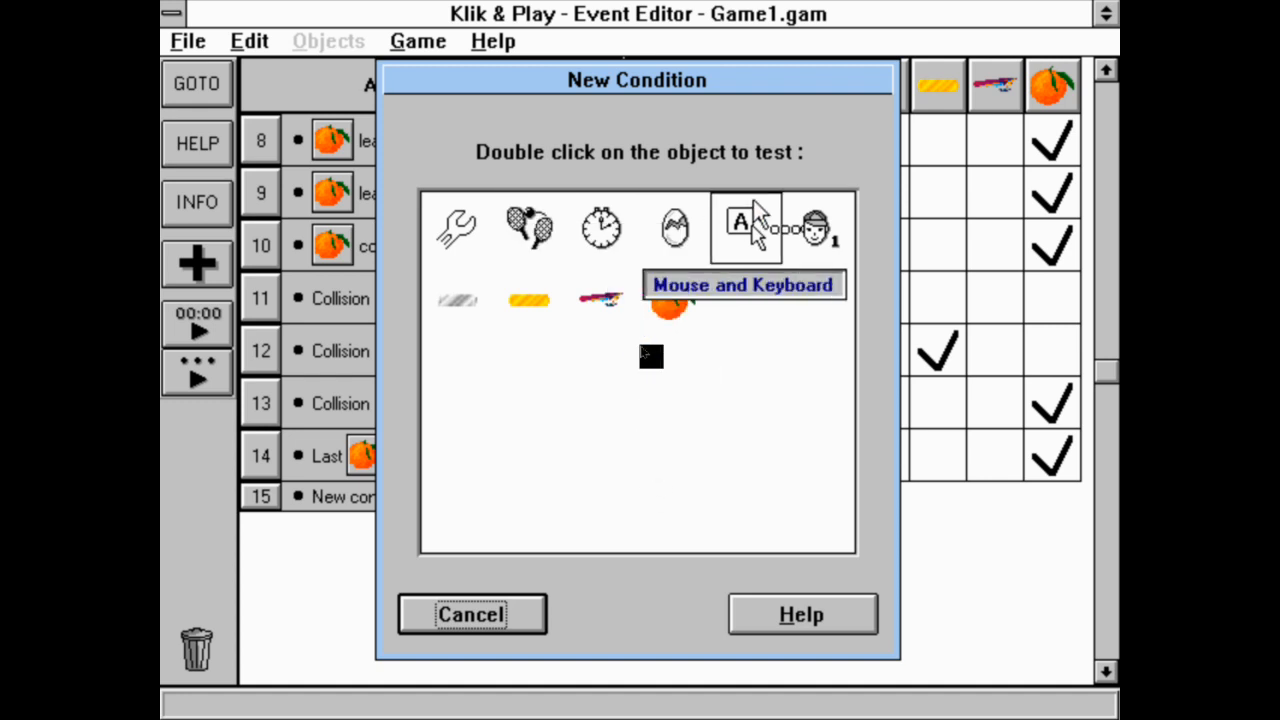
double_click(752, 215)
left_click(815, 232)
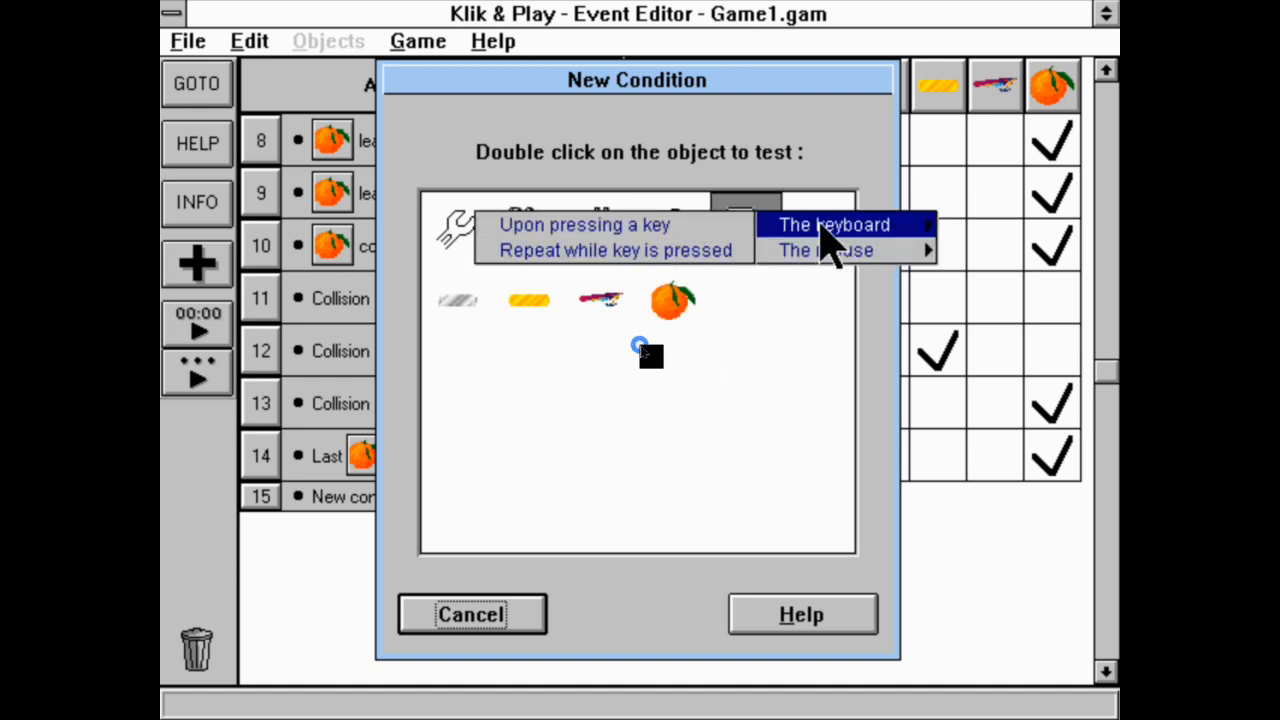
left_click(740, 226)
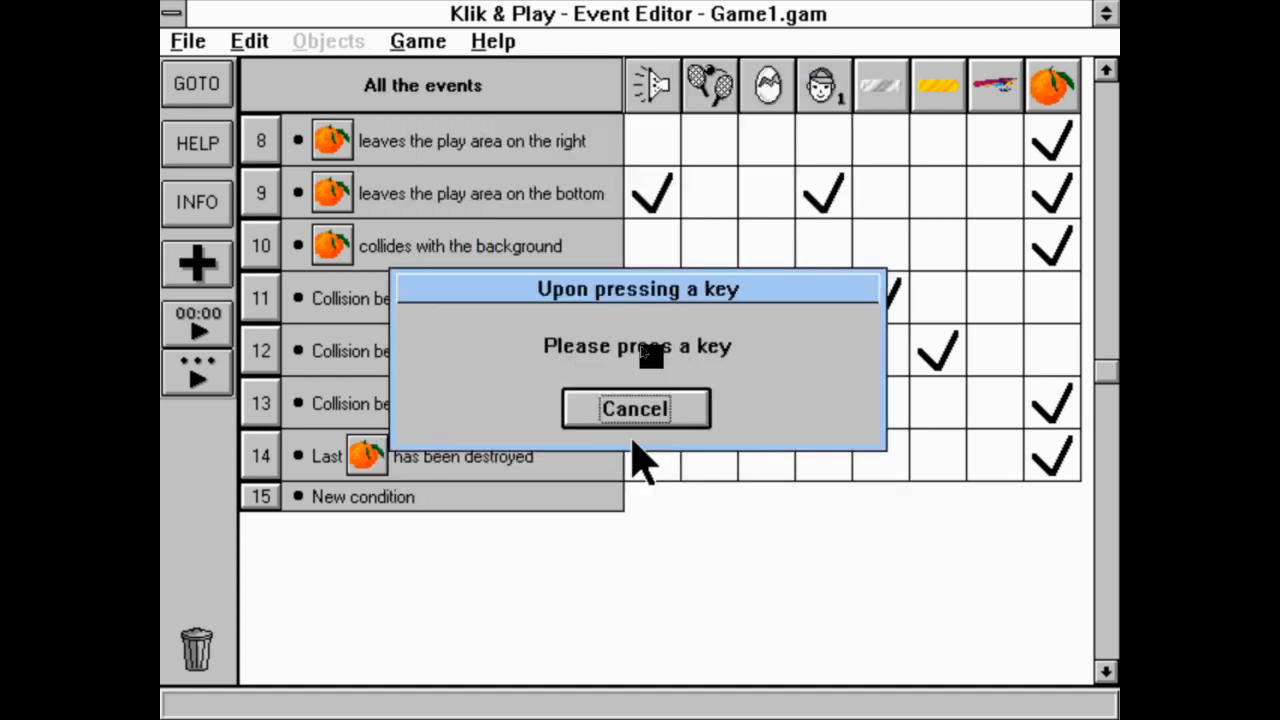
key("shift")
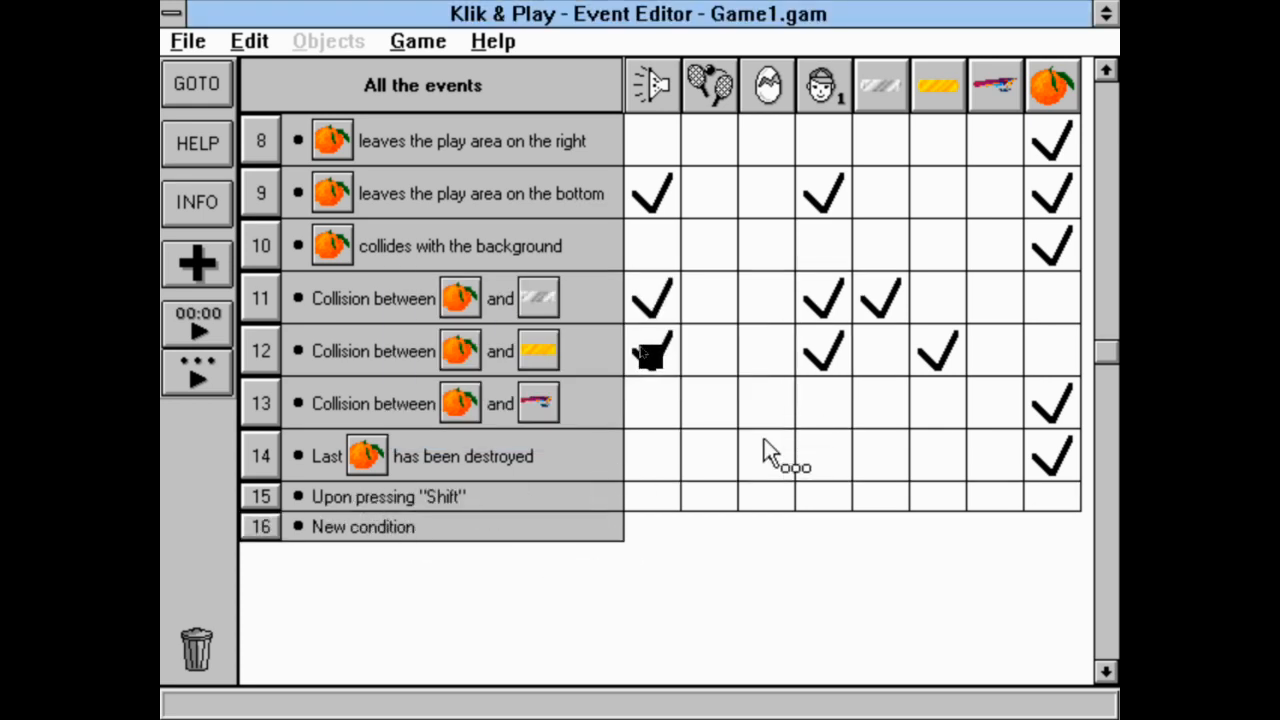
left_click(1068, 500)
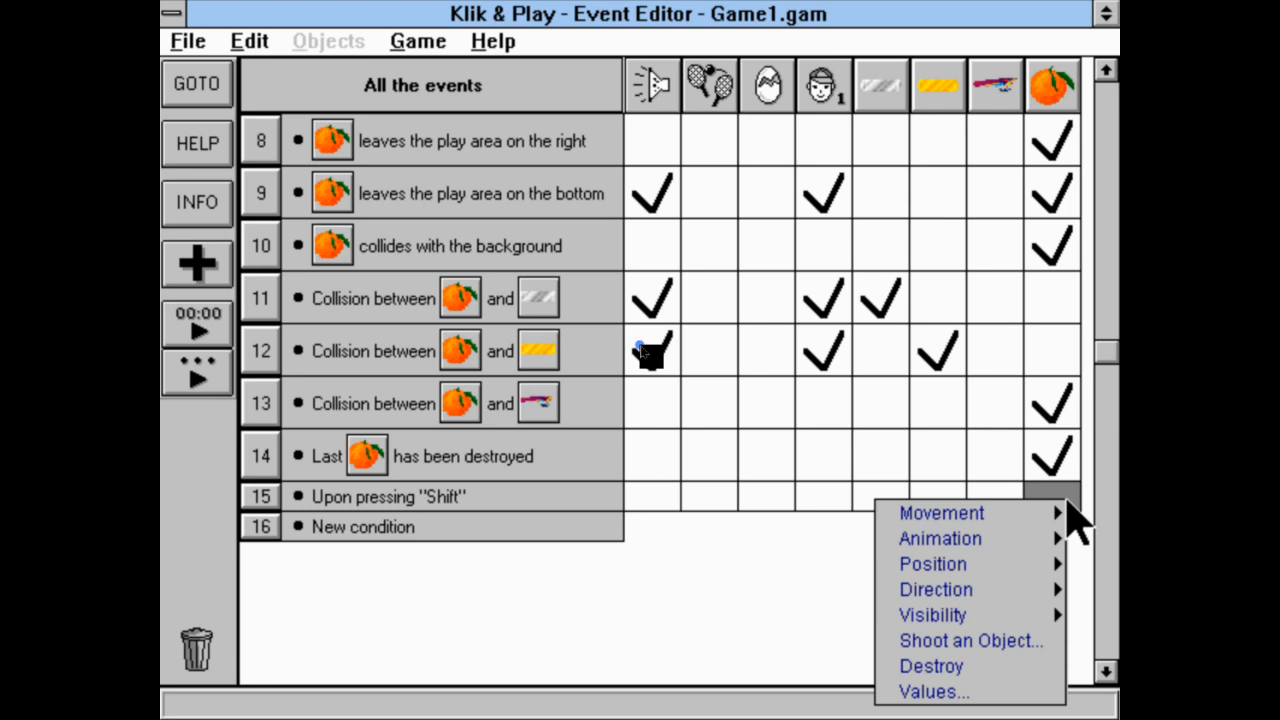
left_click(978, 700)
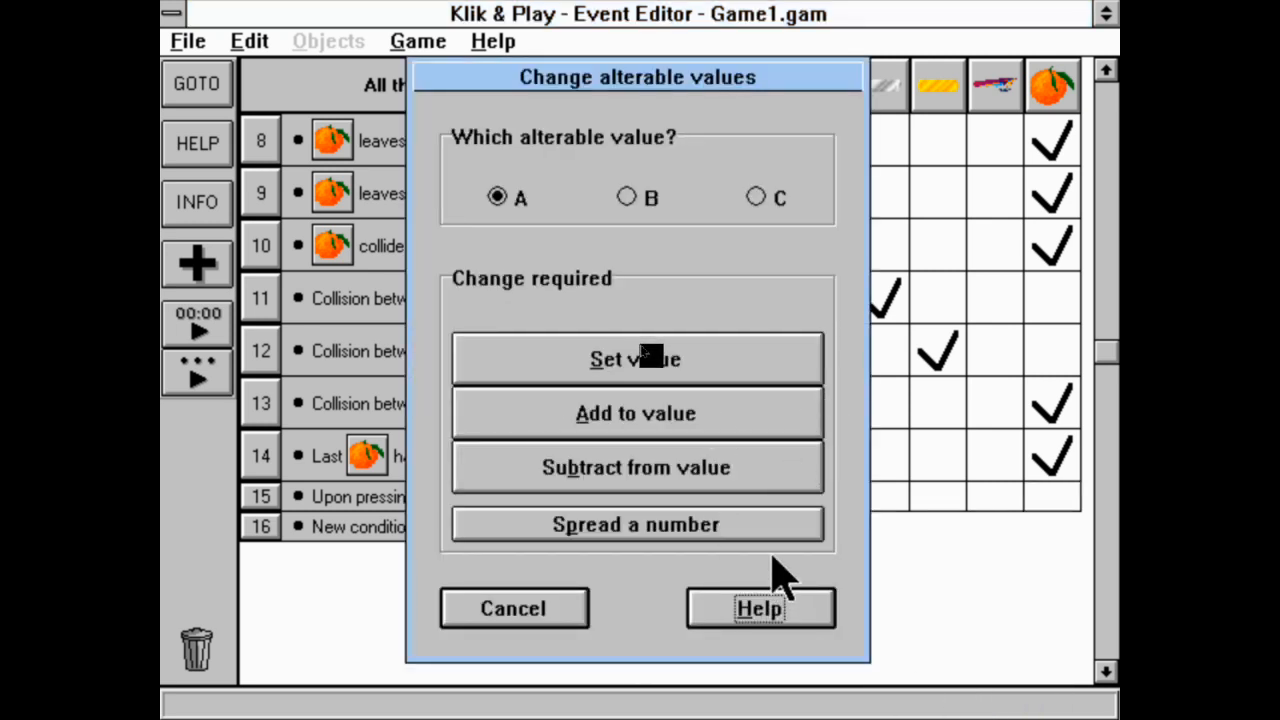
left_click(511, 606)
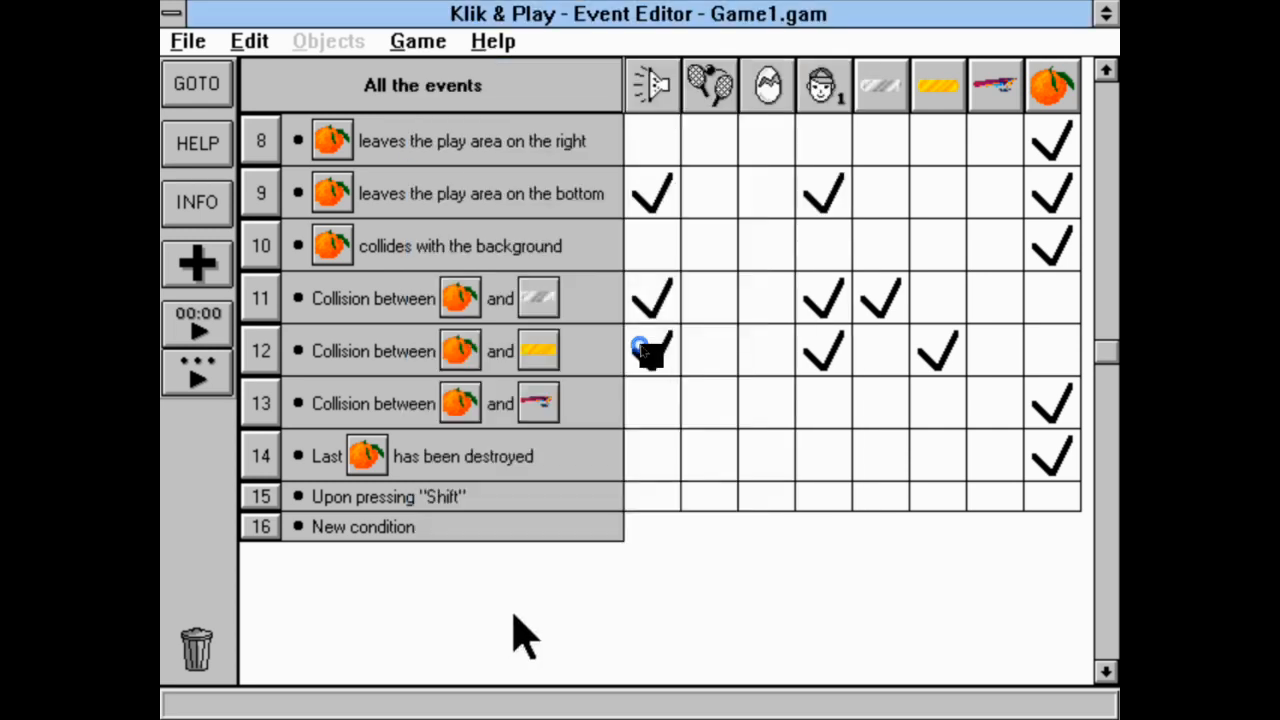
Insert a condition into the Shift event testing for no Orange objects in the zone (213,160) to (426,320).
left_click(440, 490)
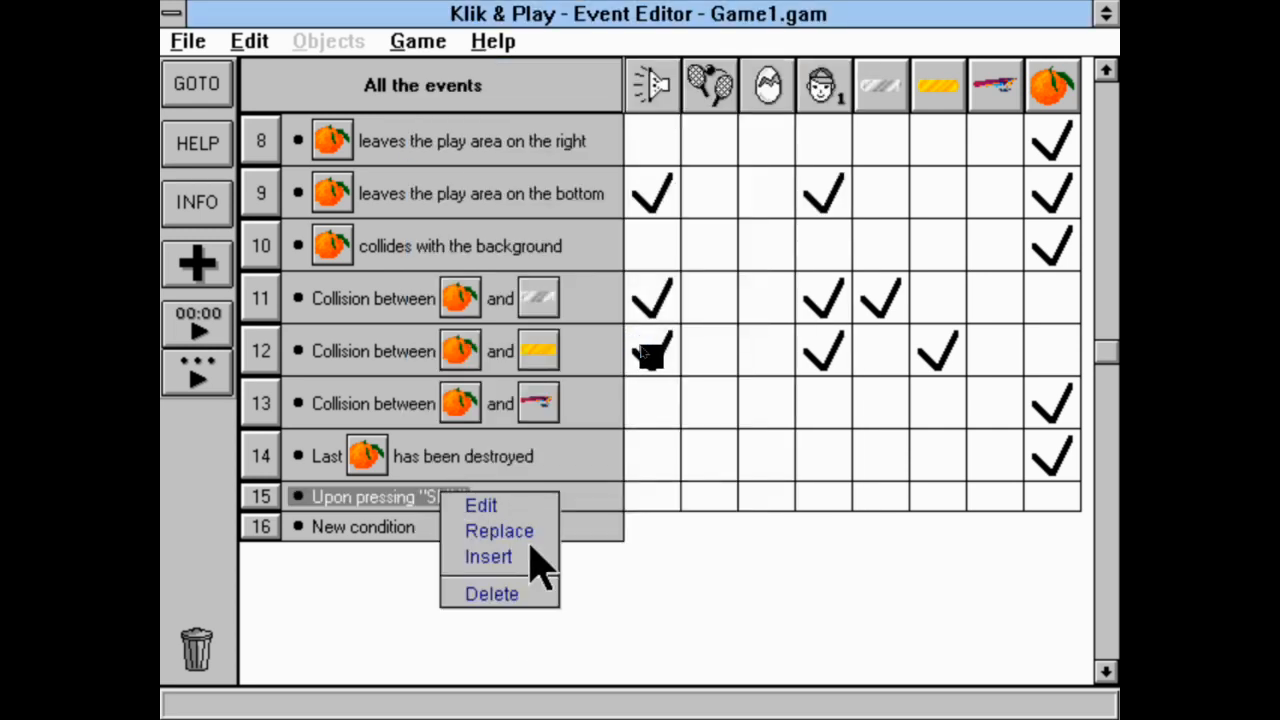
left_click(651, 553)
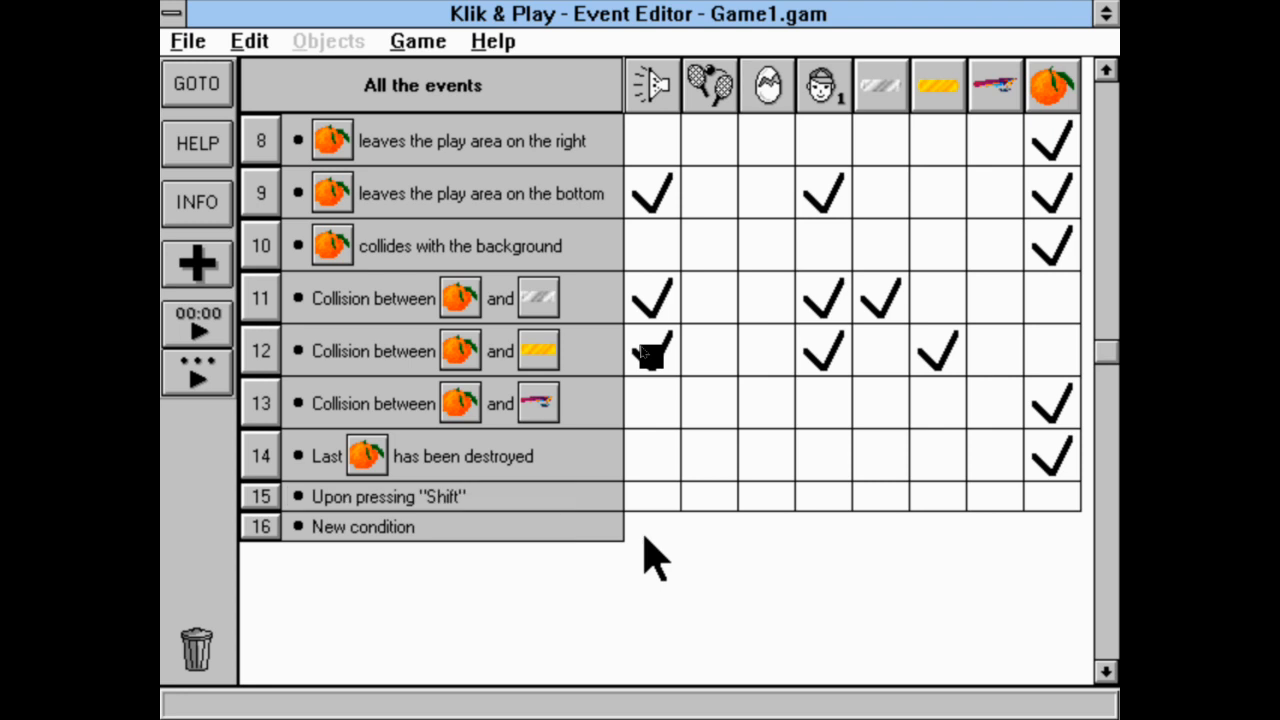
left_click(389, 496)
left_click(460, 552)
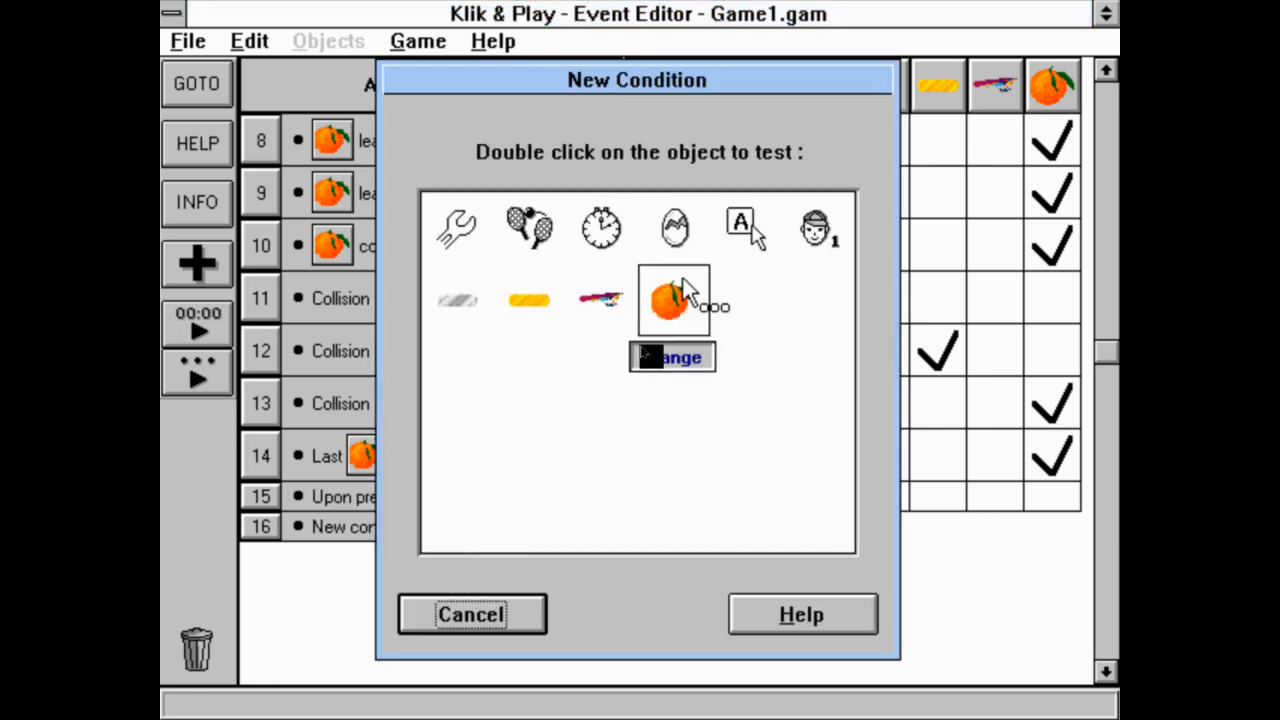
double_click(683, 278)
mouse_move(813, 478)
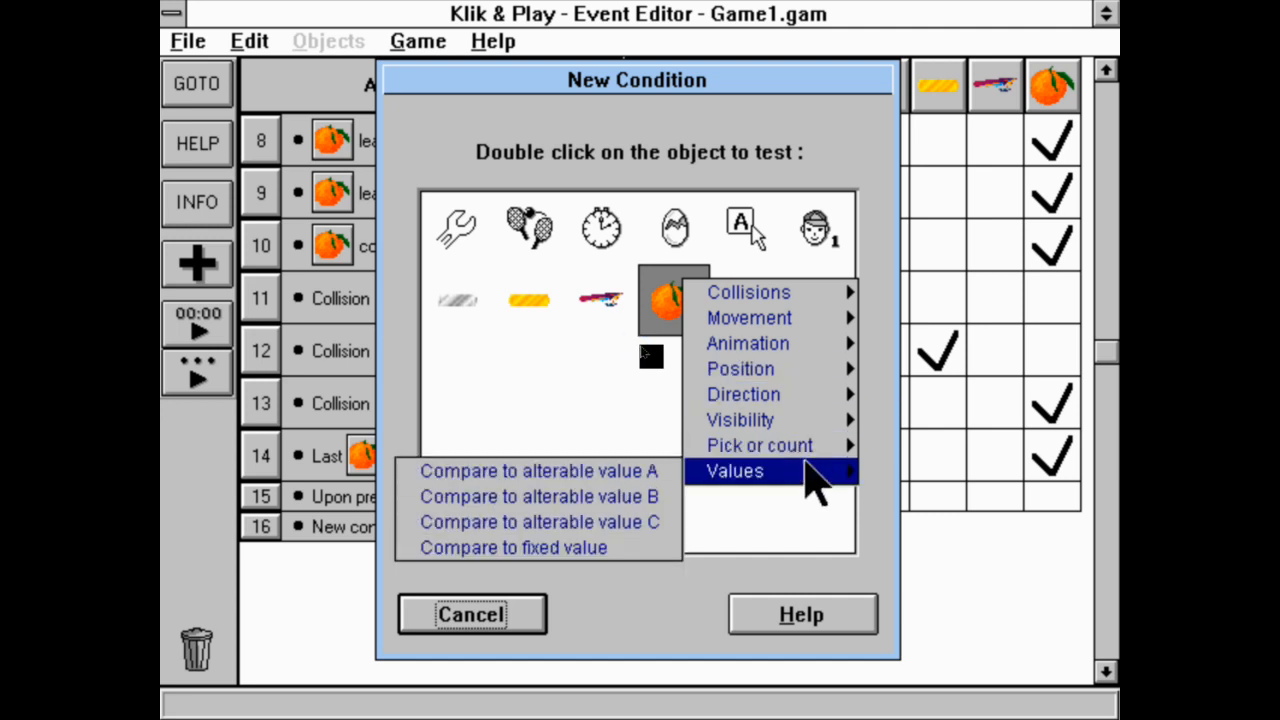
mouse_move(815, 452)
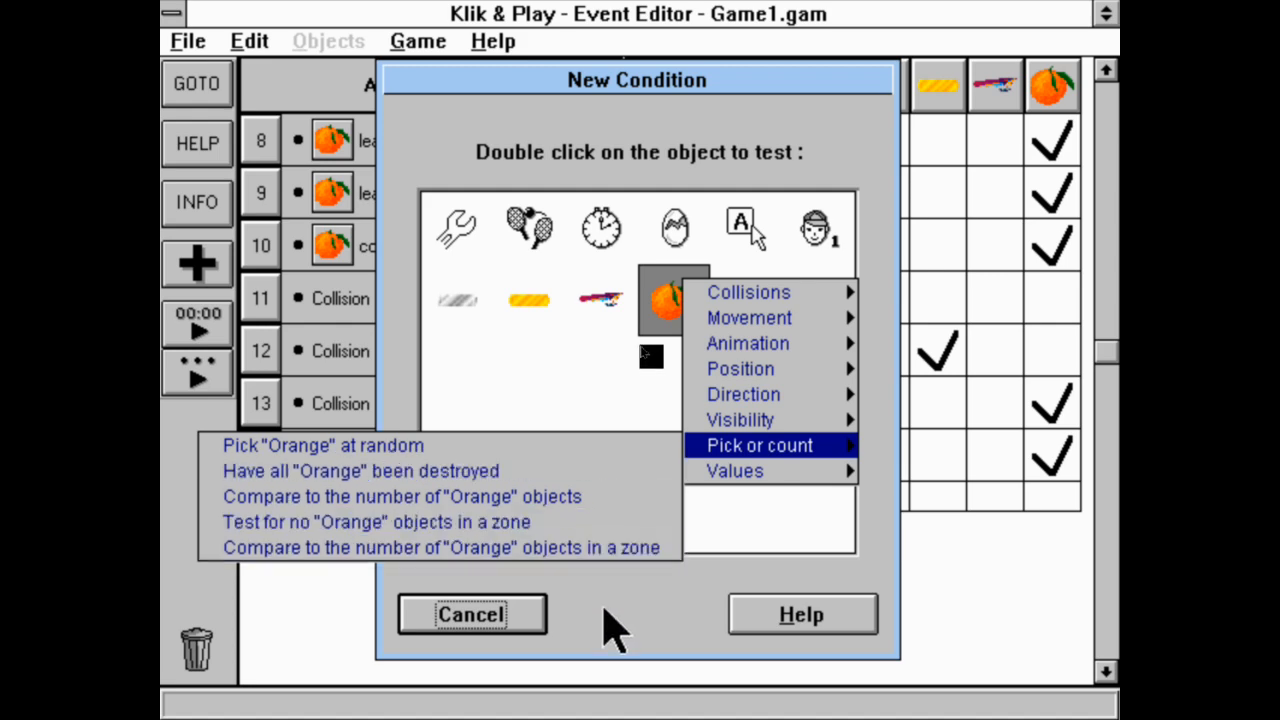
left_click(602, 524)
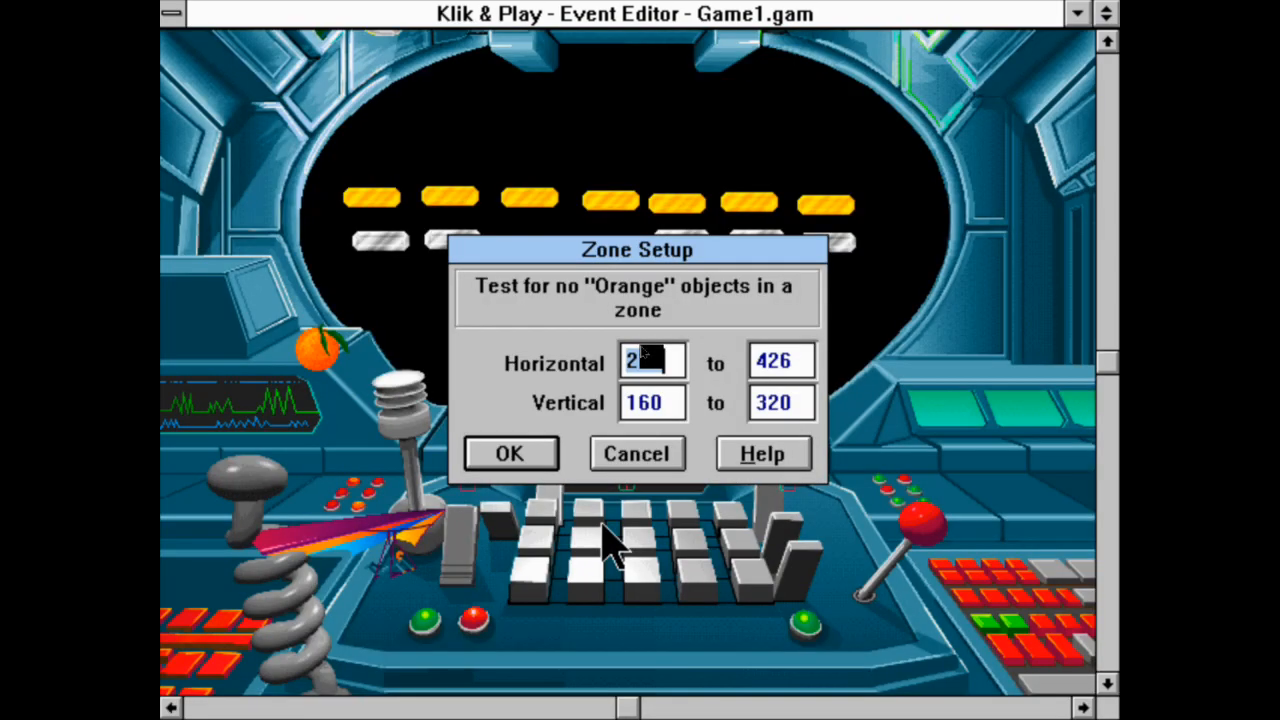
left_click(510, 455)
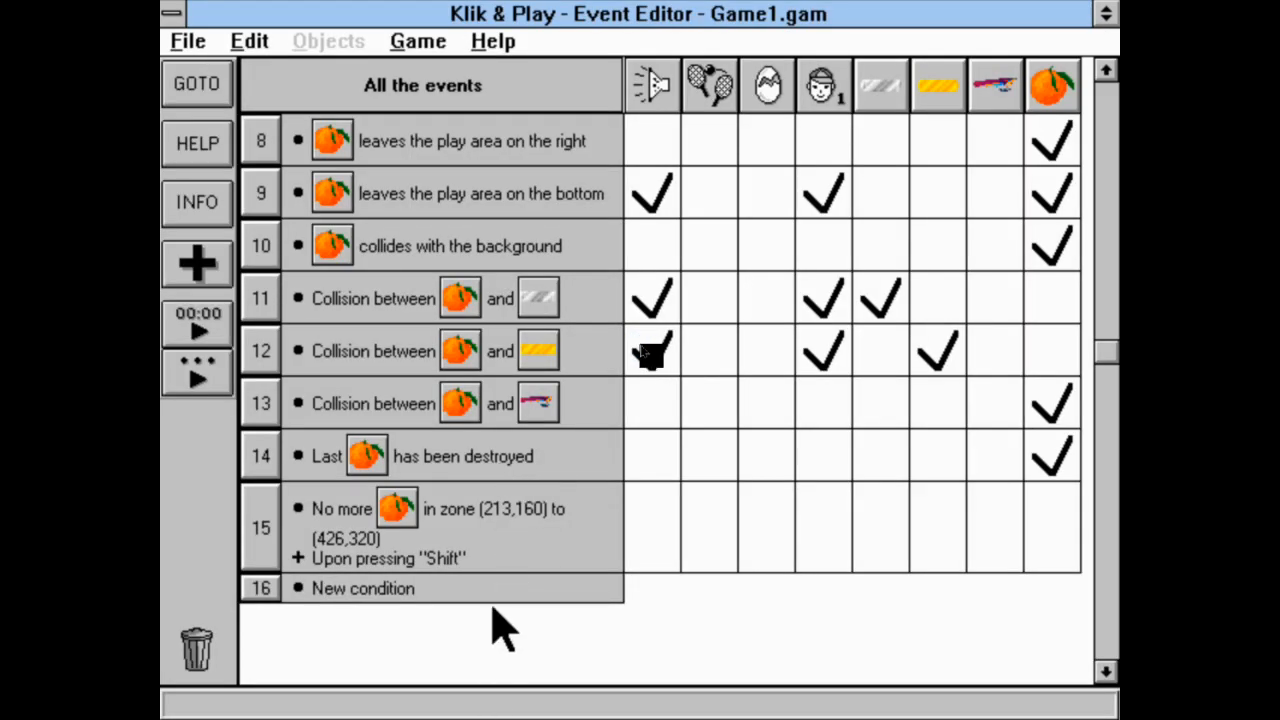
Delete the last-orange-destroyed event together with its Orange action.
right_click(515, 455)
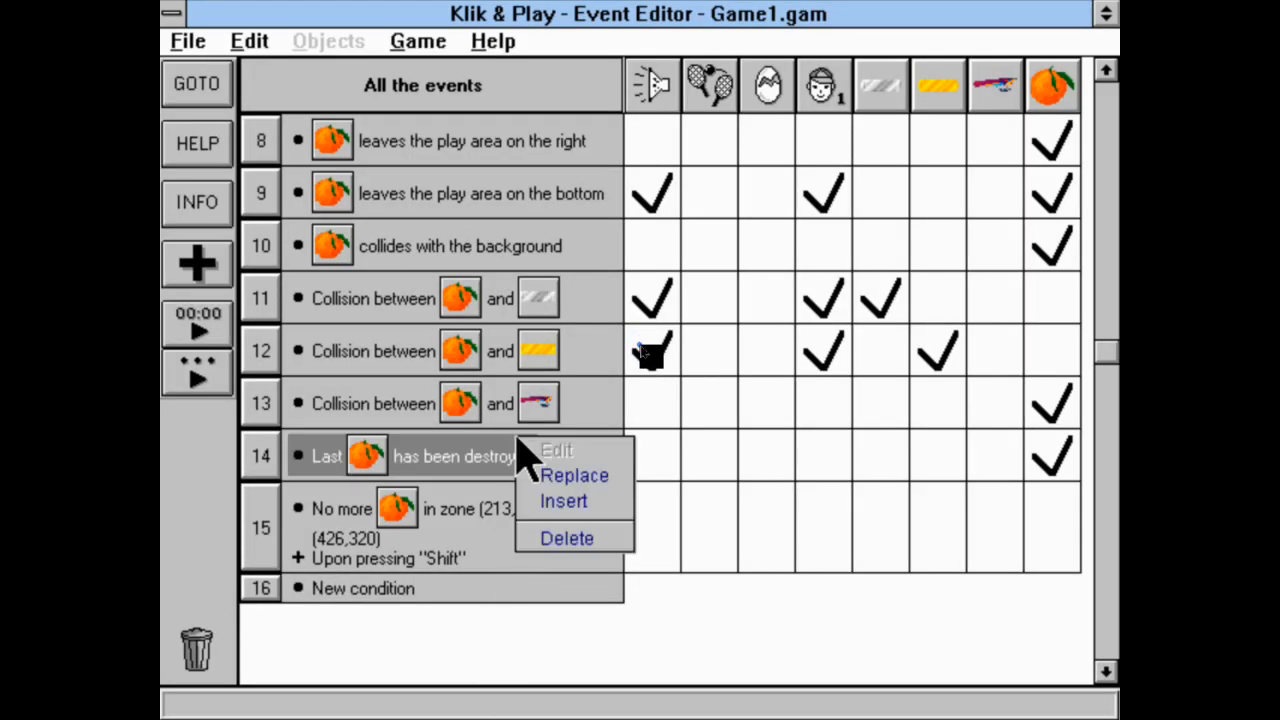
left_click(606, 541)
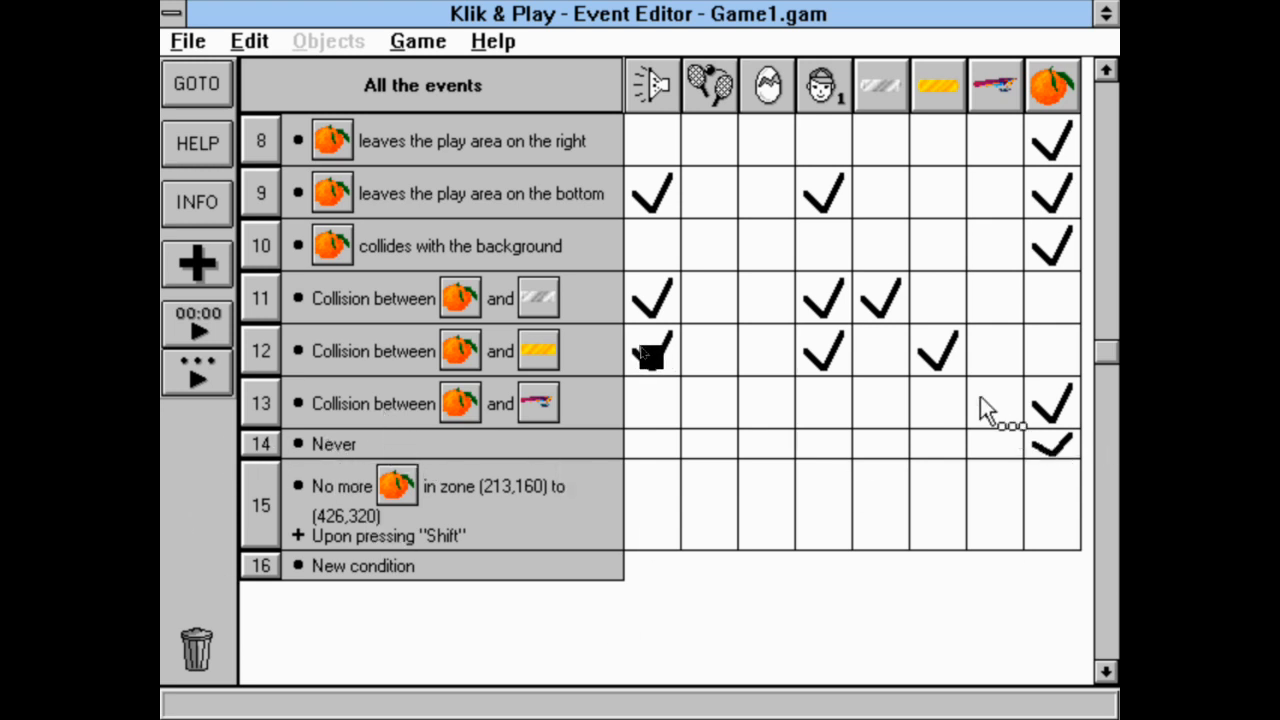
left_click(1054, 448)
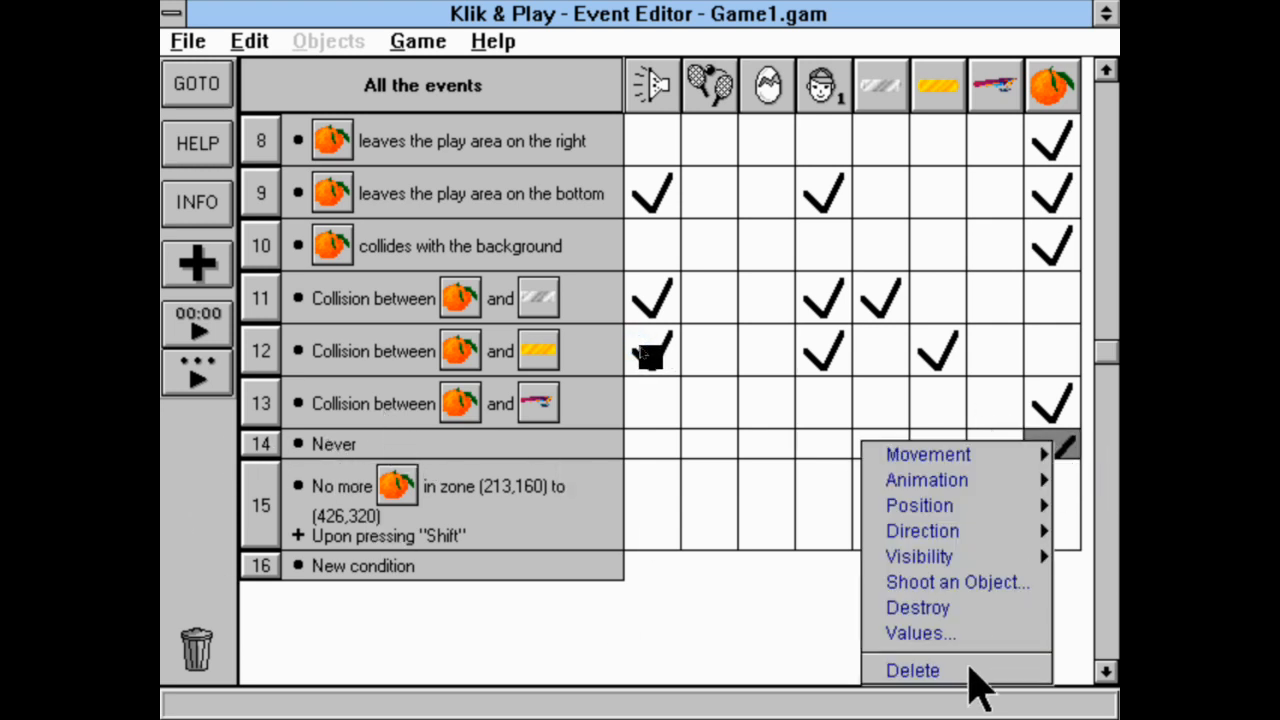
left_click(967, 671)
right_click(313, 443)
left_click(420, 550)
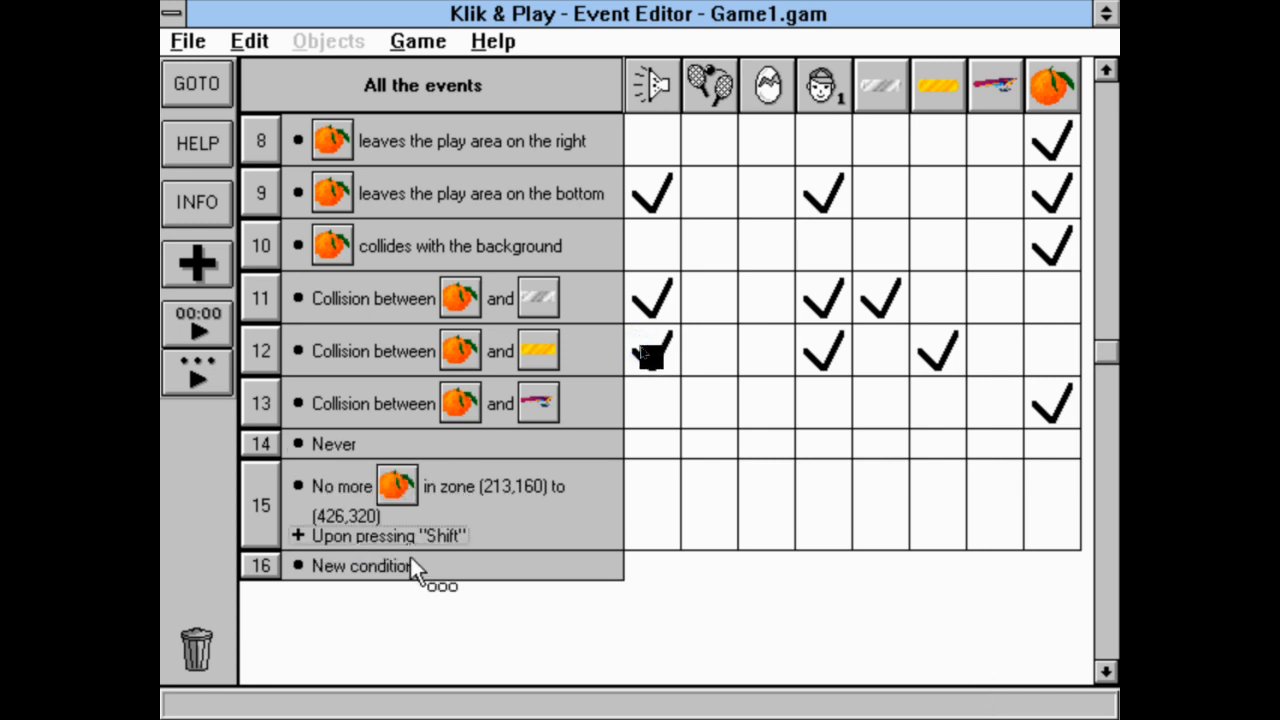
right_click(326, 424)
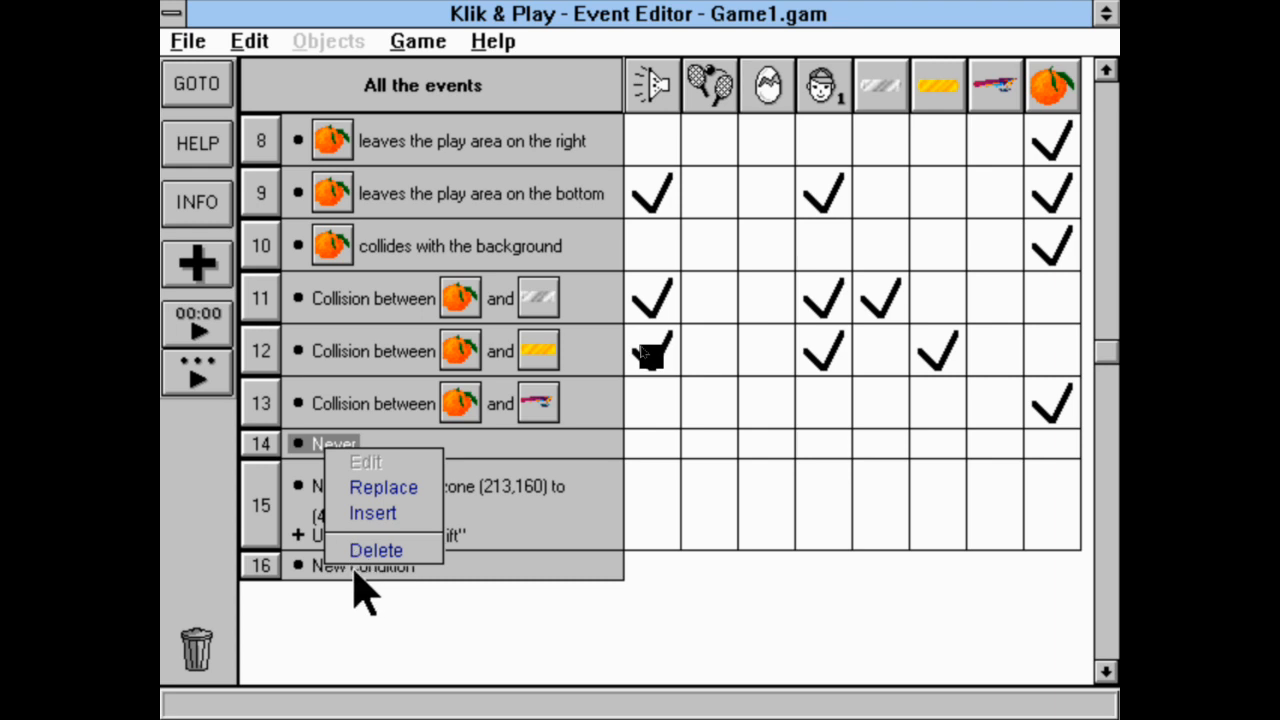
left_click(360, 562)
right_click(336, 443)
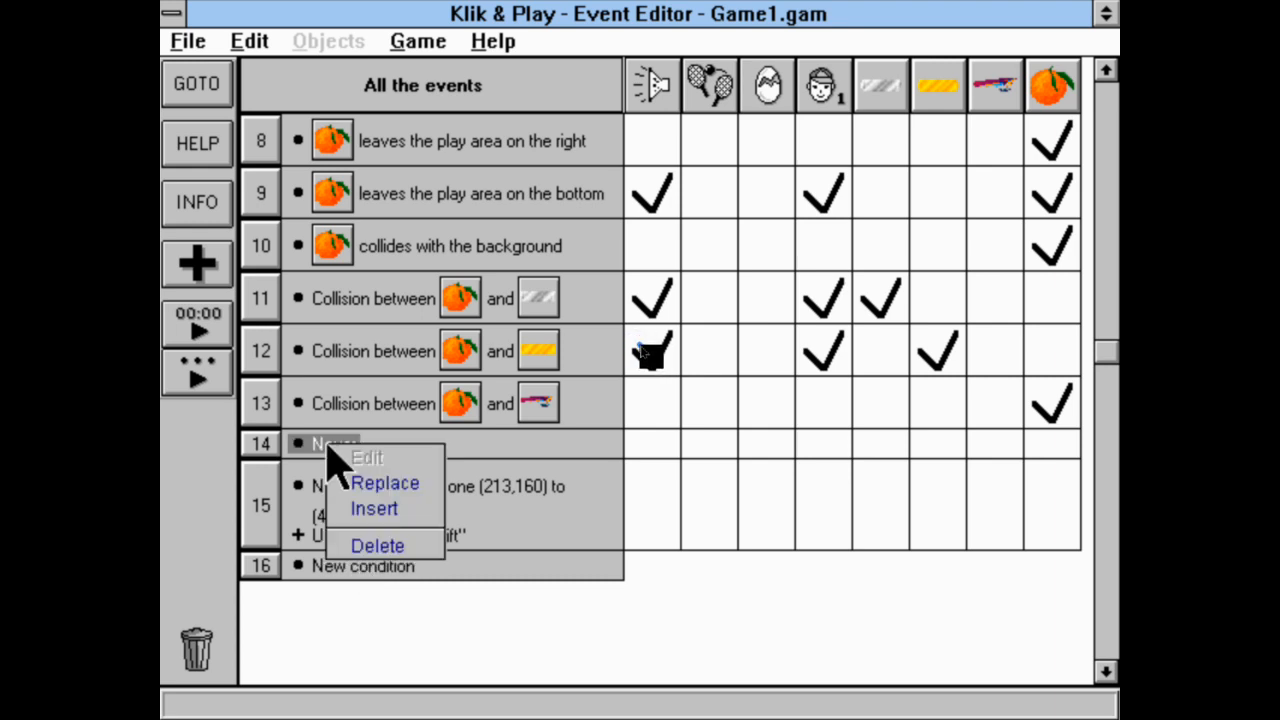
left_click(383, 540)
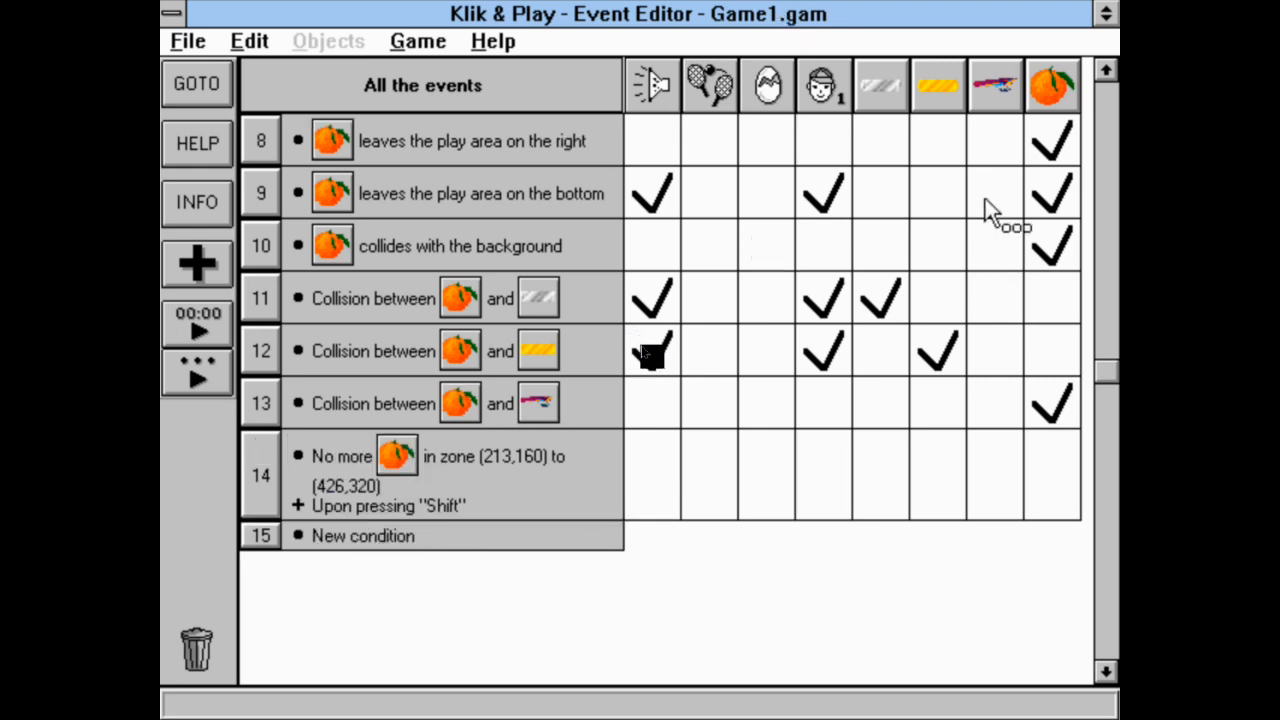
Add a Create object action to the Shift event, choosing Orange as the object to create.
left_click(1066, 477)
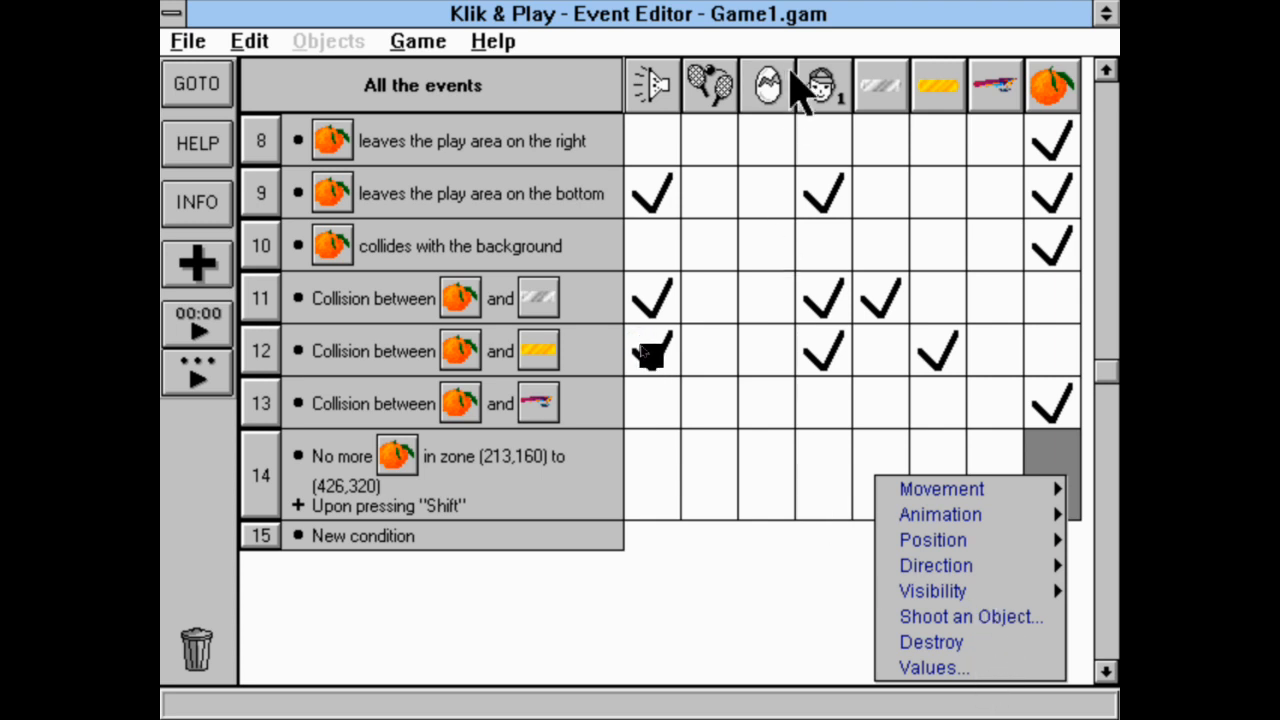
left_click(713, 496)
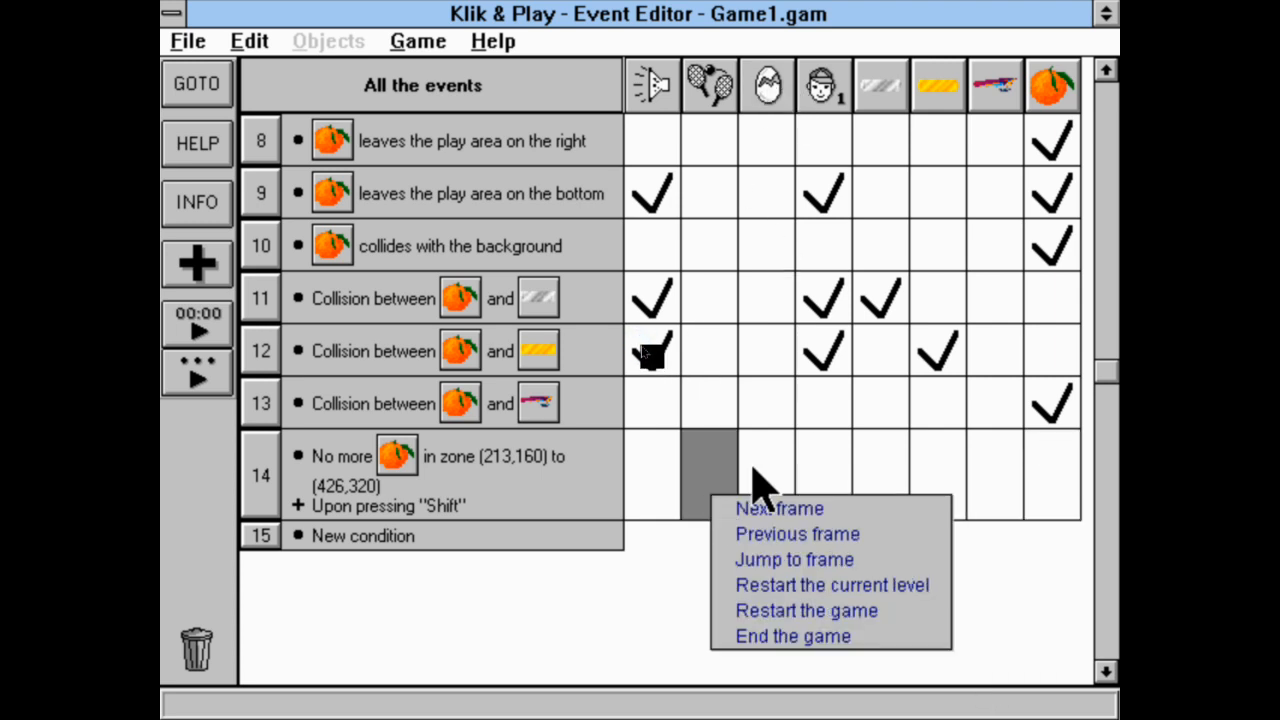
left_click(805, 470)
left_click(765, 472)
left_click(800, 476)
left_click(780, 490)
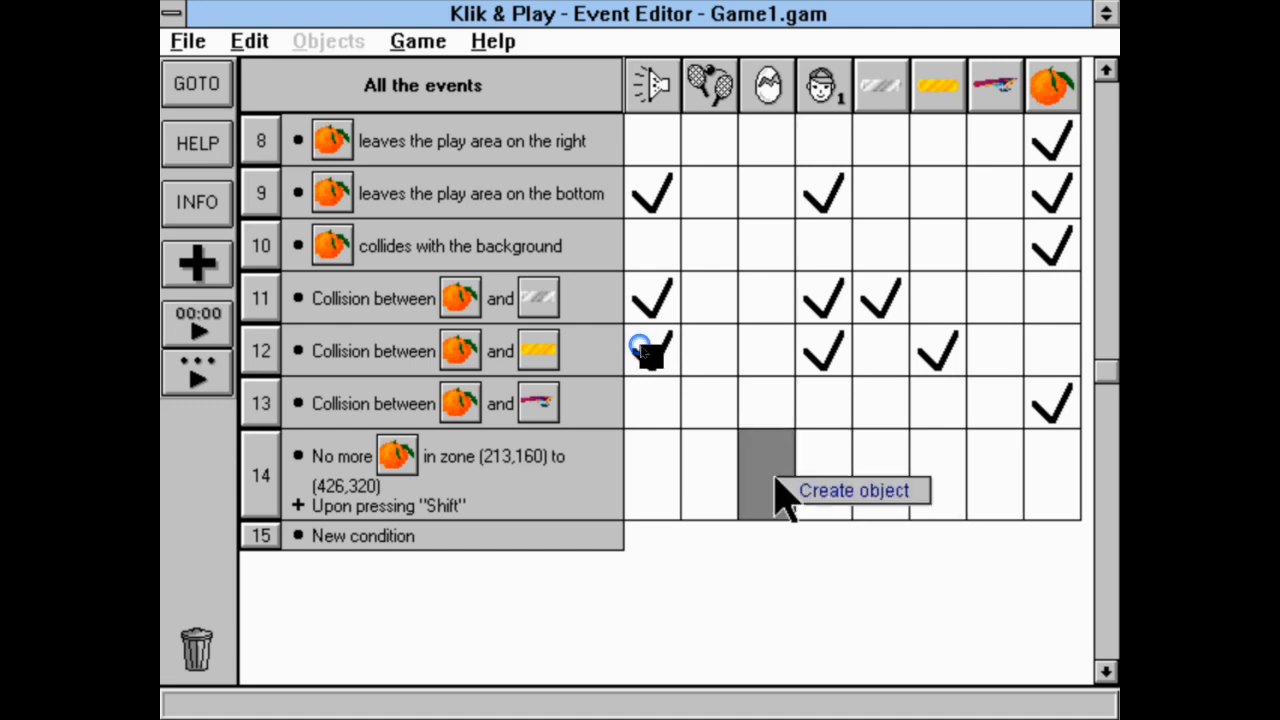
left_click(806, 514)
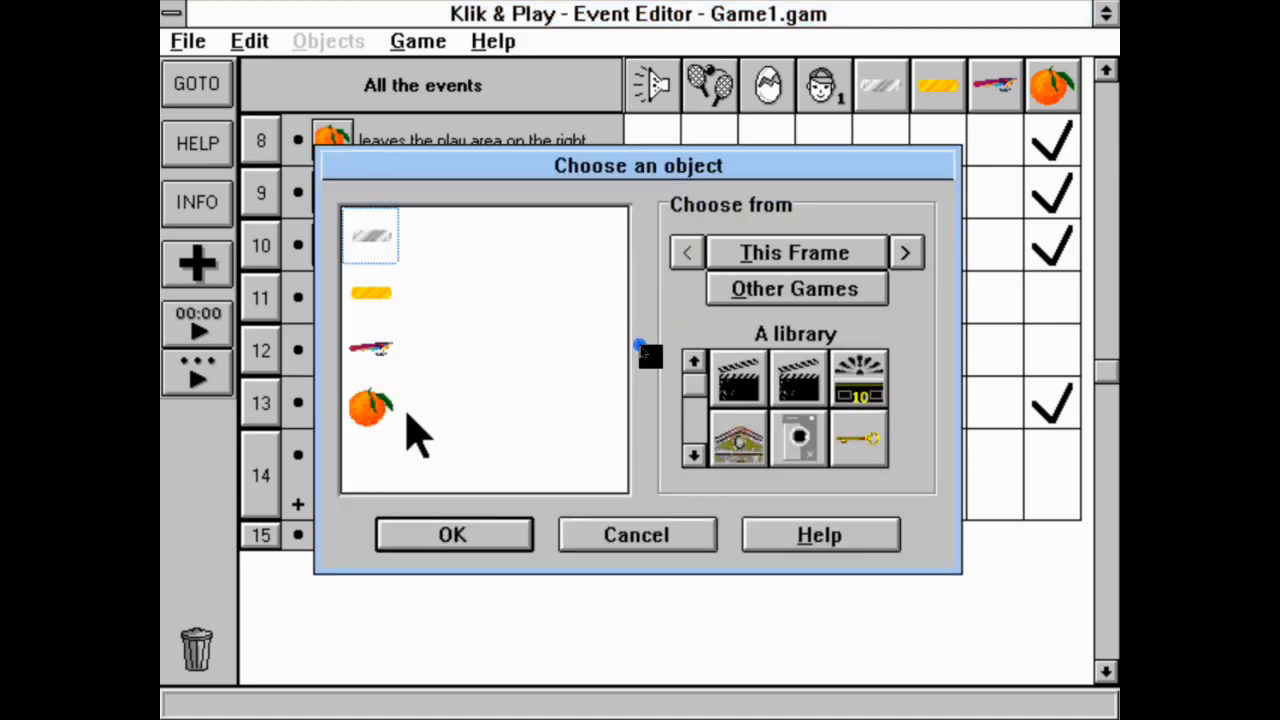
double_click(395, 410)
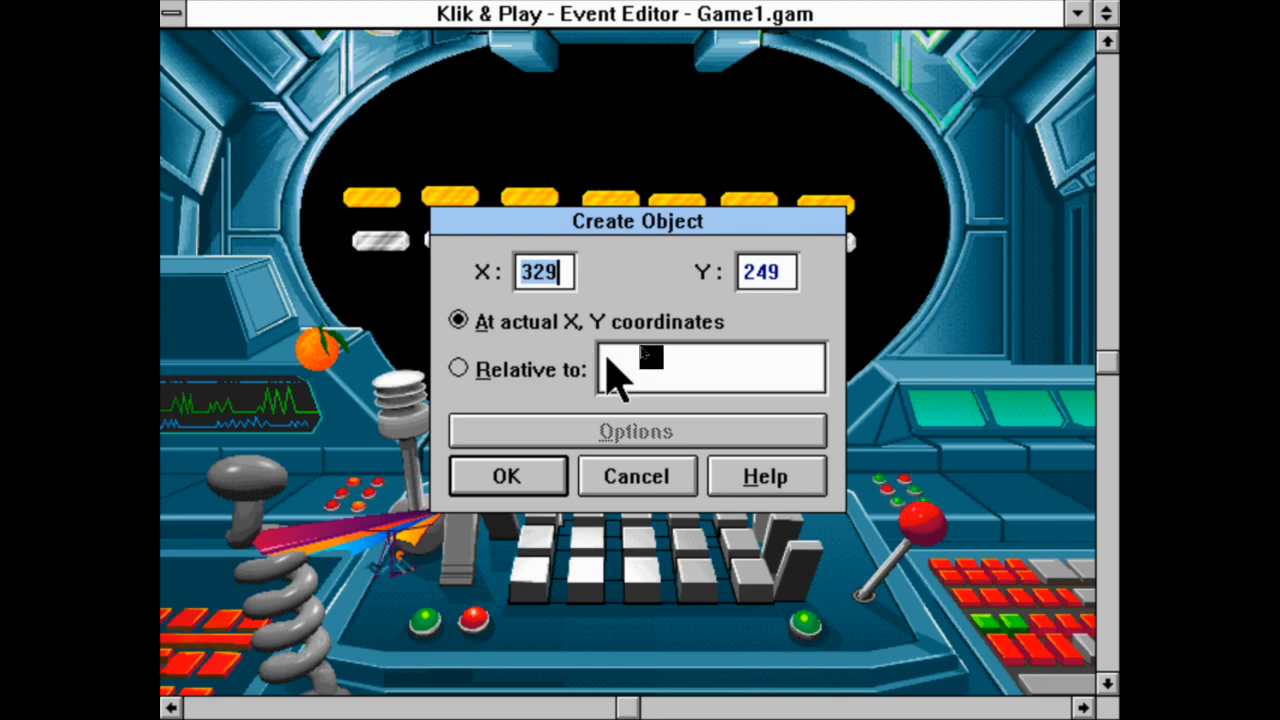
Set the new orange to appear relative to the Hang Glider at X 5, Y -118.
left_click(606, 352)
left_click(663, 226)
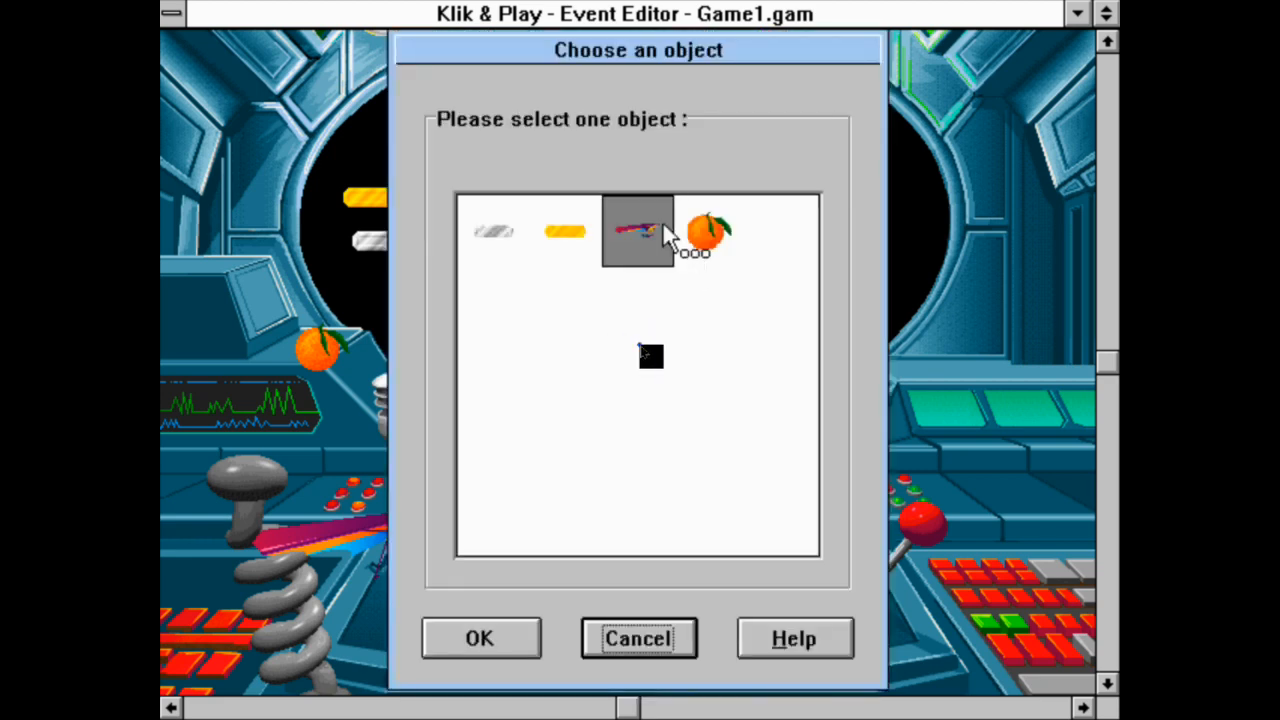
left_click(485, 640)
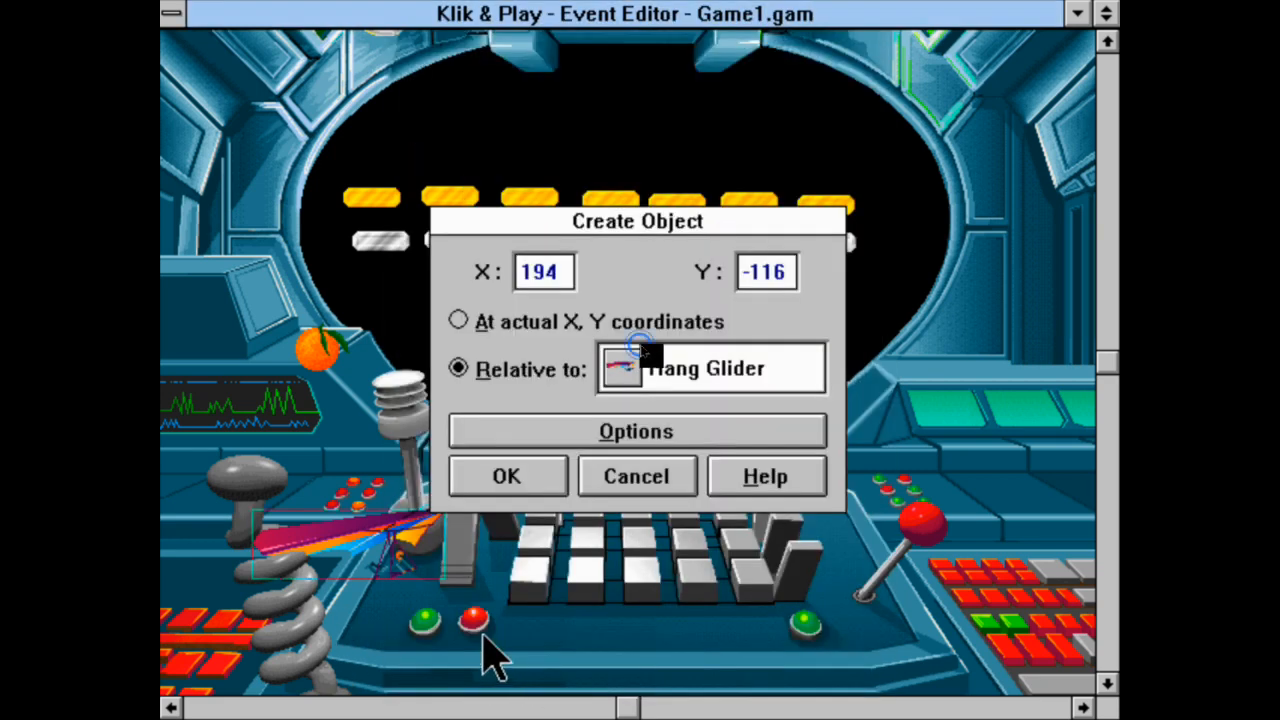
left_click(366, 380)
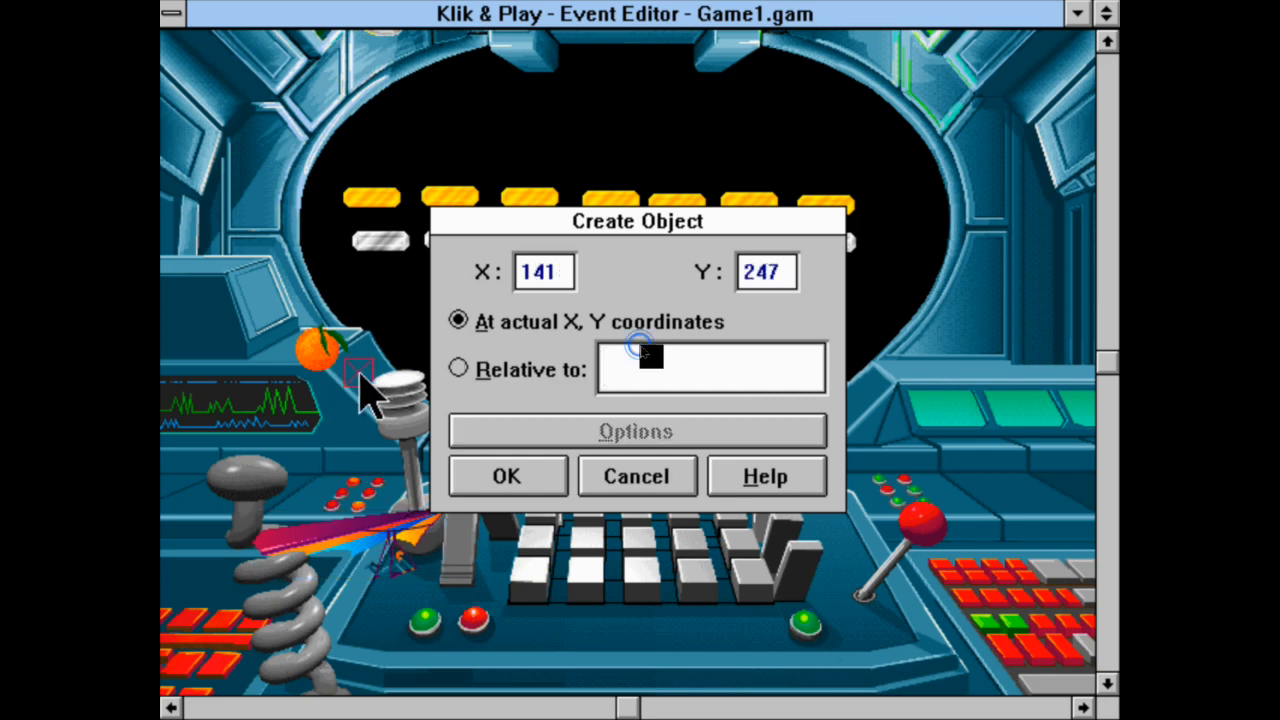
left_click(540, 368)
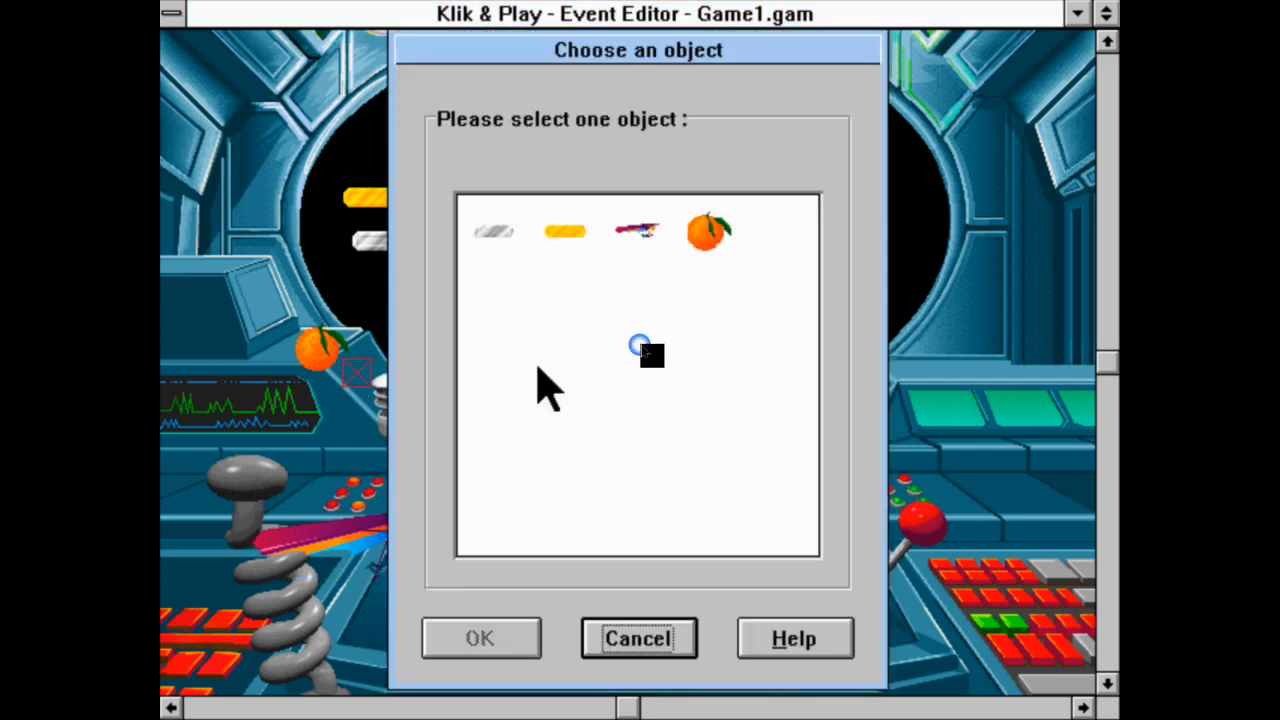
left_click(637, 240)
left_click(479, 638)
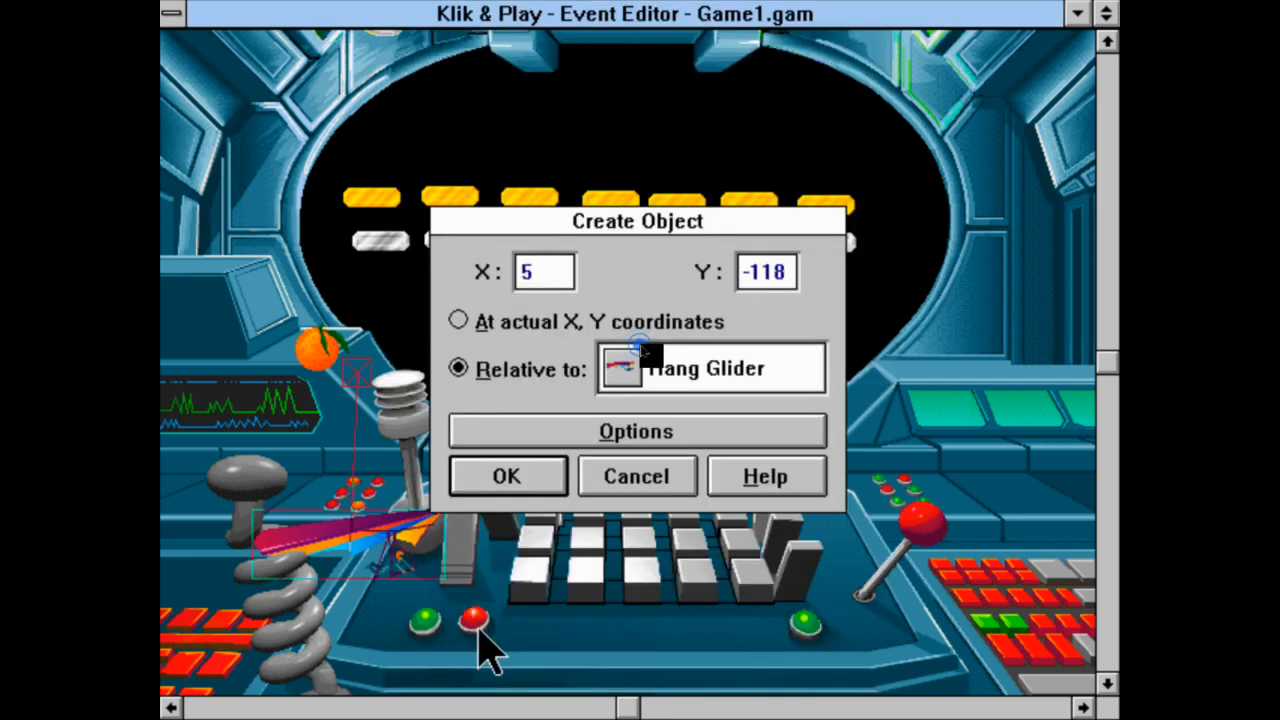
left_click(528, 480)
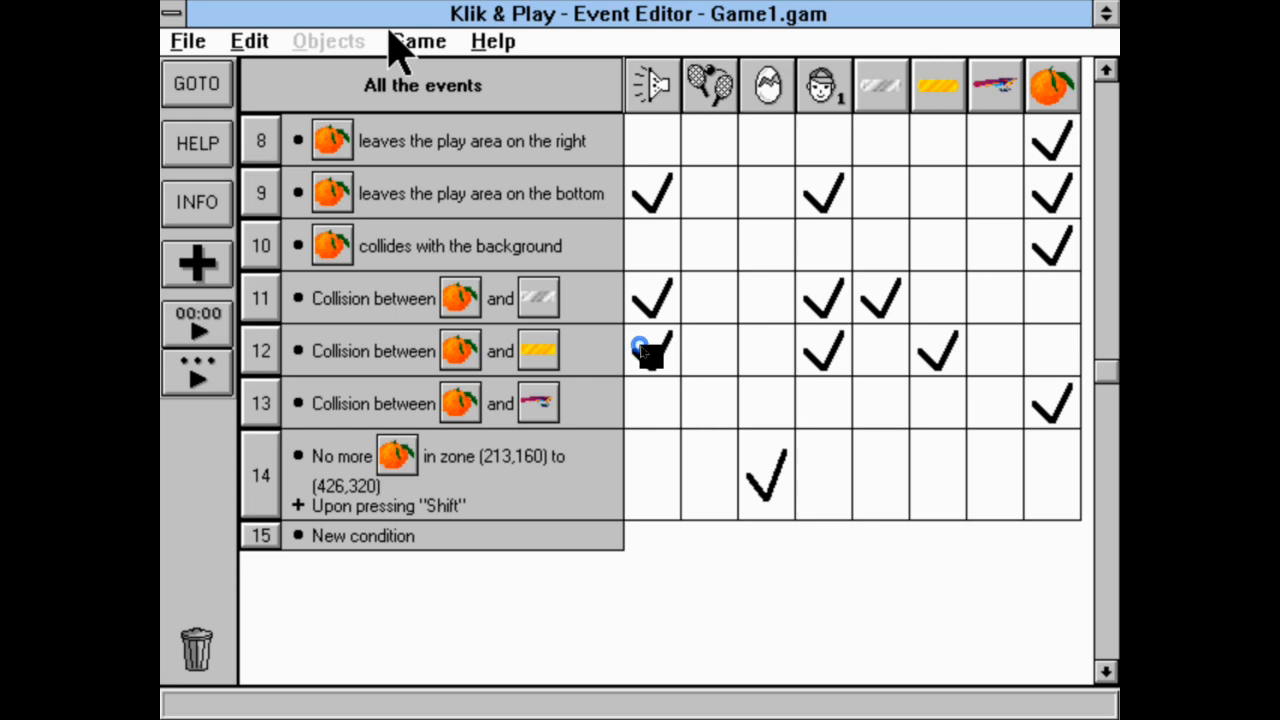
Run the level in the Step Through Editor, move the hang glider right, and continue the game past the last-orange-destroyed stop.
left_click(398, 44)
left_click(434, 122)
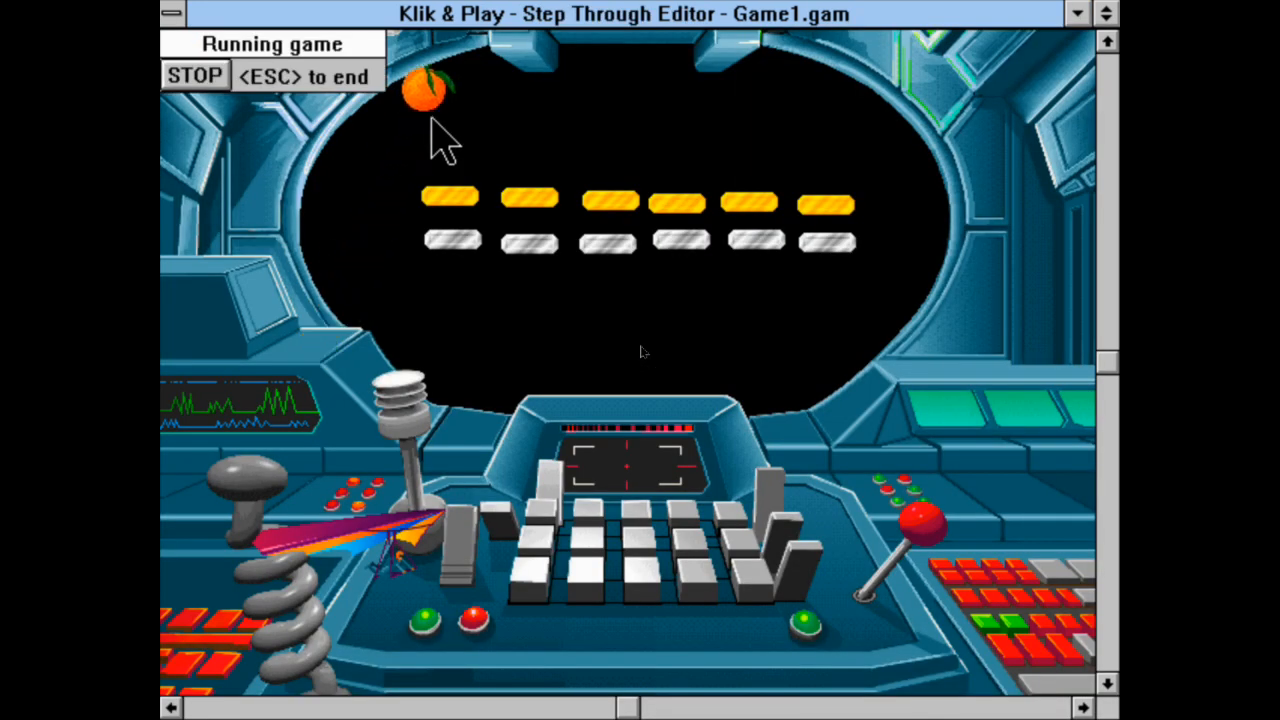
key("Right")
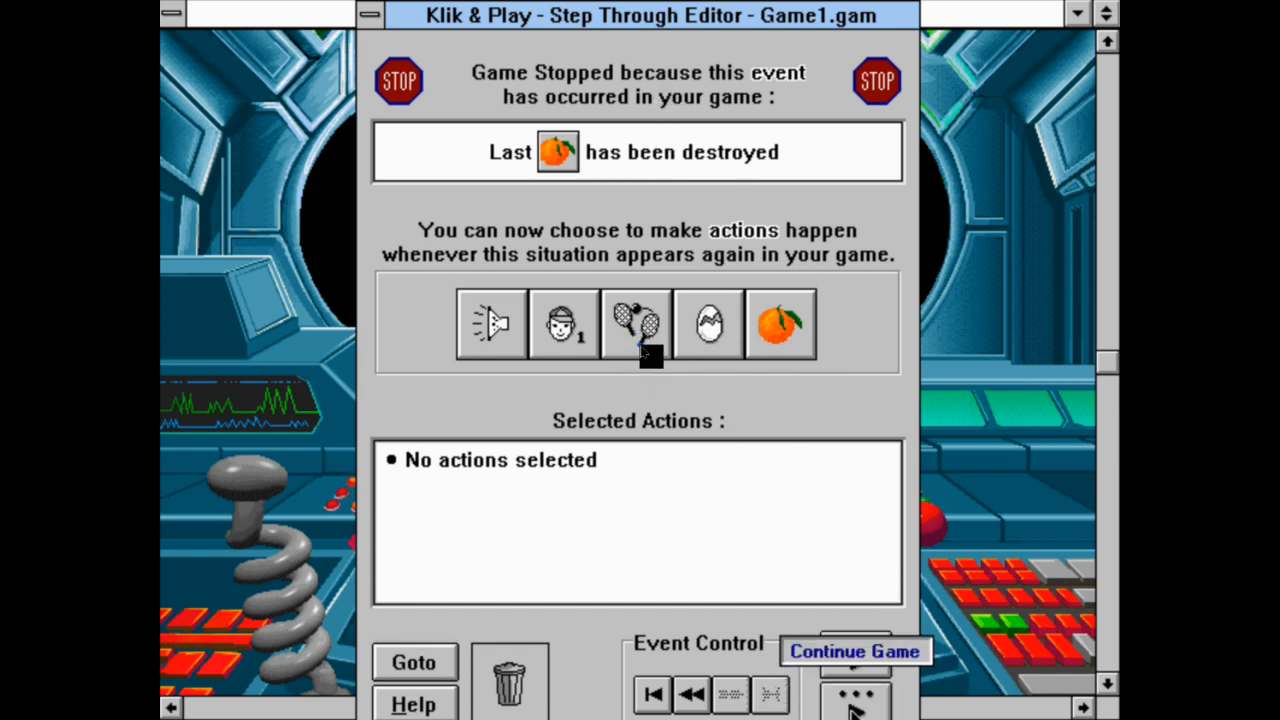
left_click(856, 662)
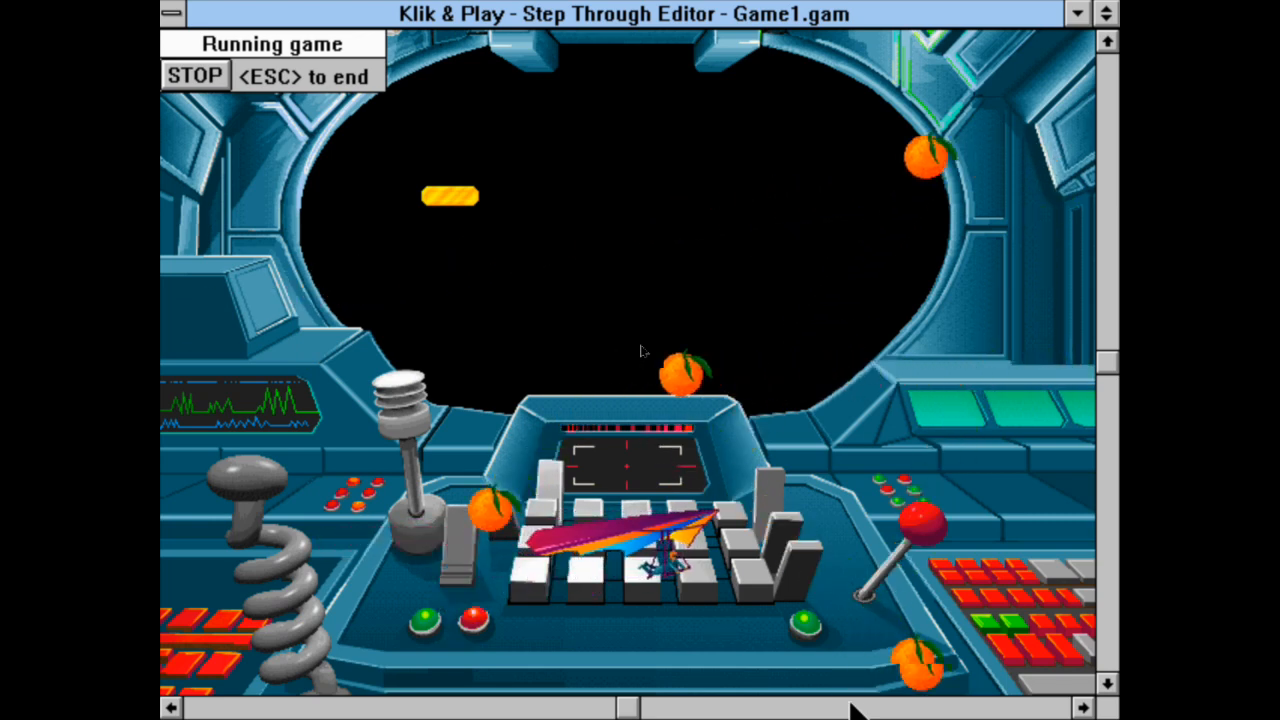
Test spawning oranges repeatedly with Shift, decline the Sticky Keys prompt, continue past the zero-lives stop, and close the Step Through Editor.
key("shift")
key("shift")
key("shift")
key("shift")
key("shift")
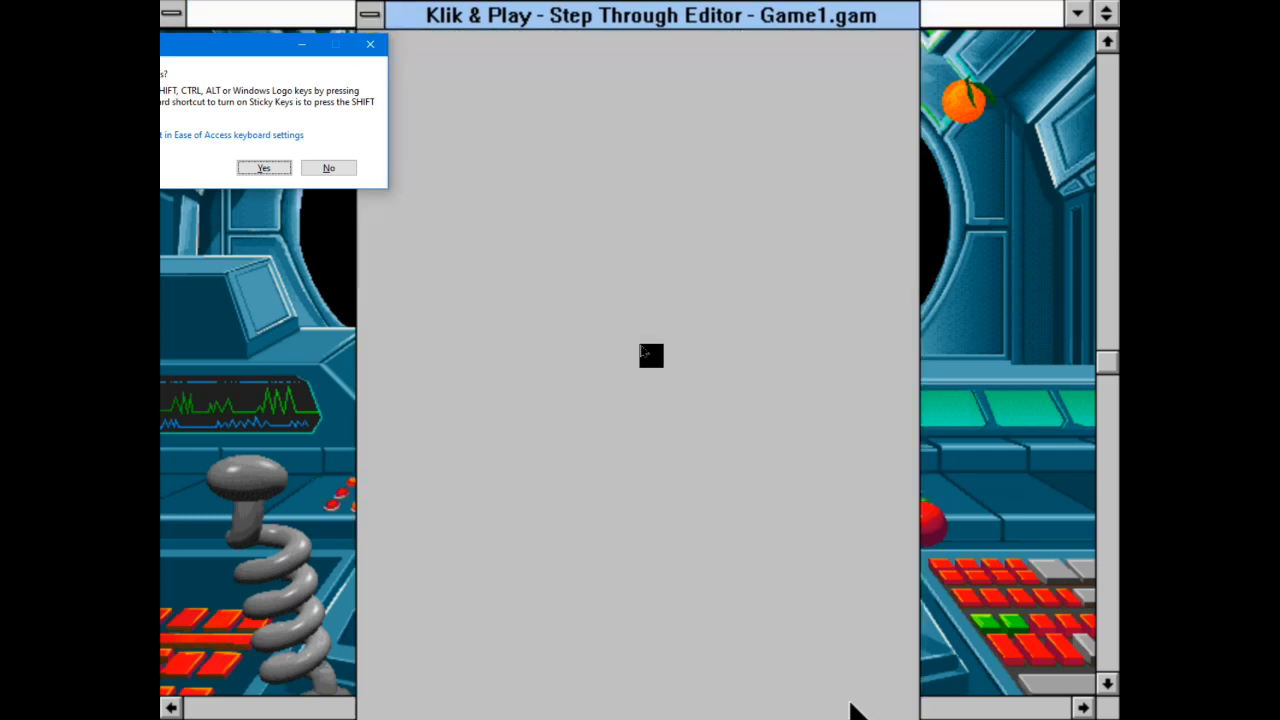
left_click(329, 167)
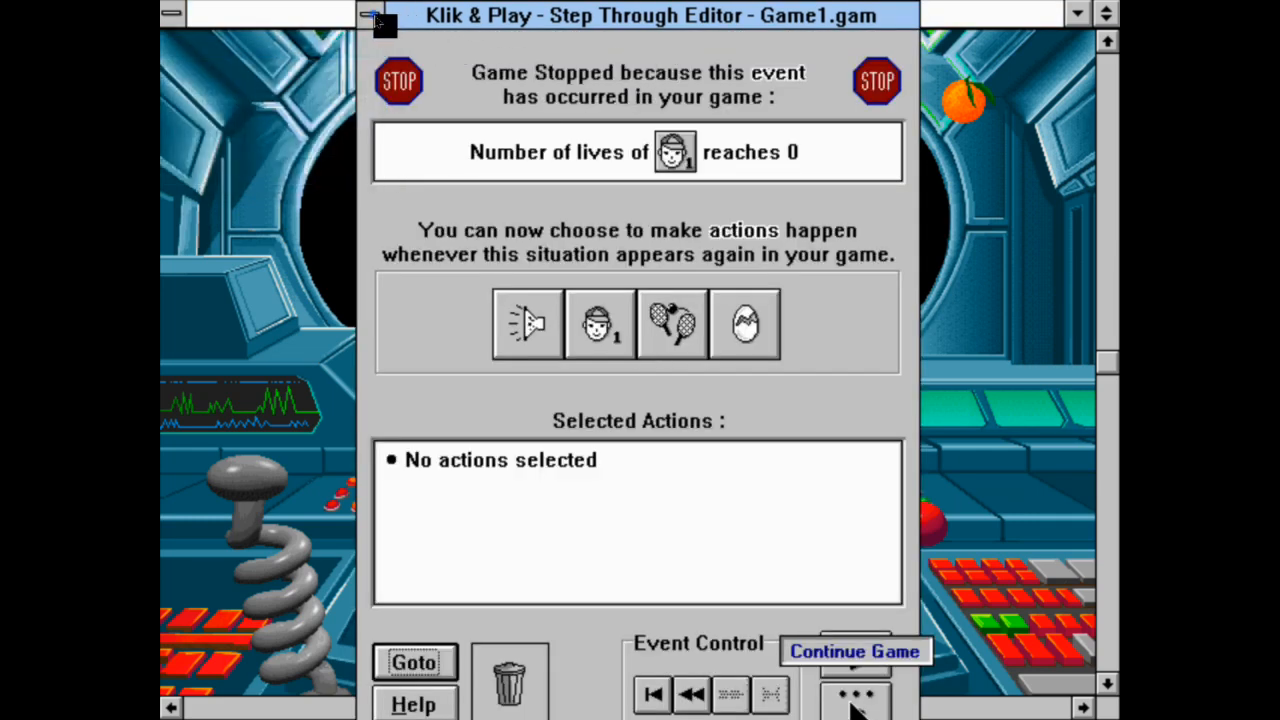
left_click(854, 700)
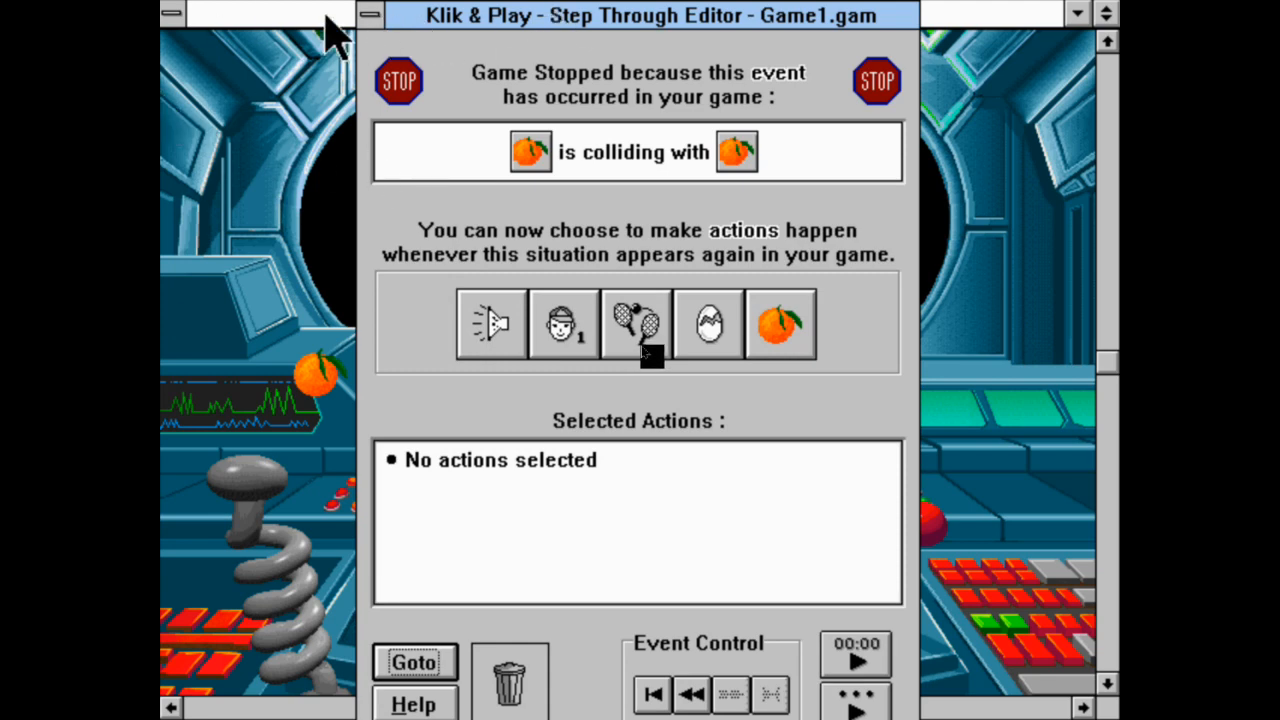
double_click(371, 12)
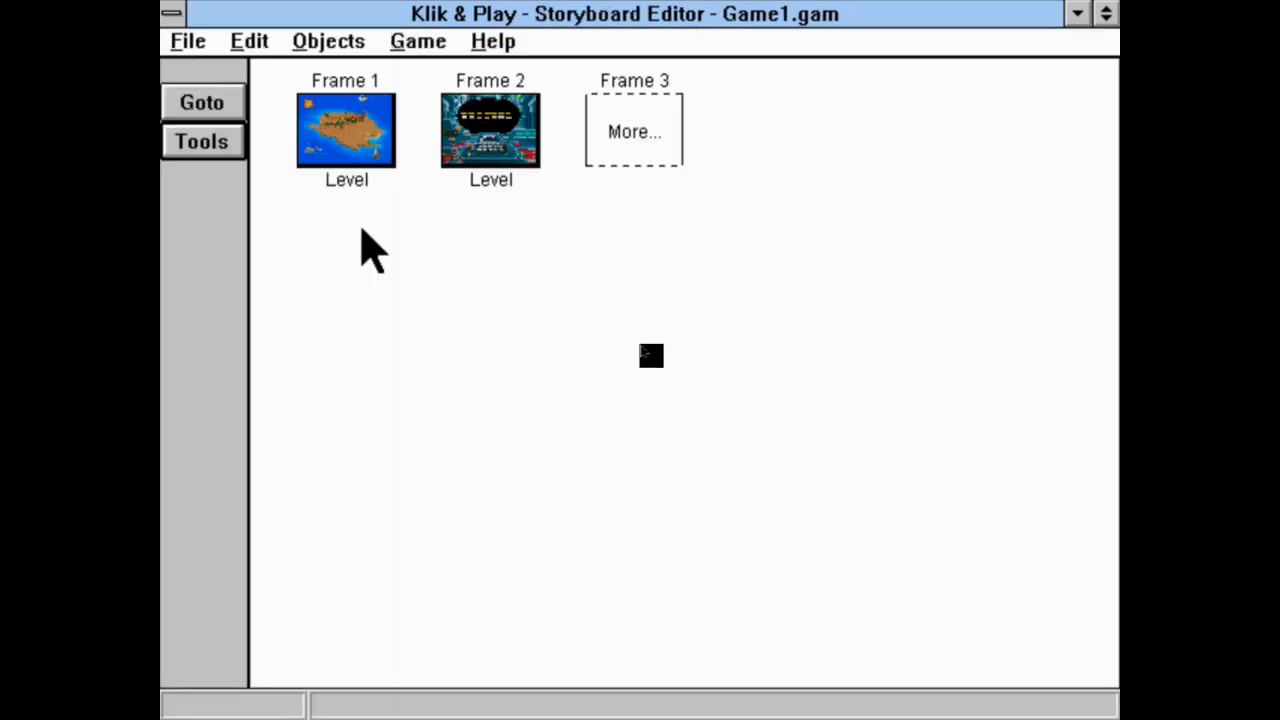
Open Frame 2 in the Event Editor at the end of its event list.
right_click(502, 130)
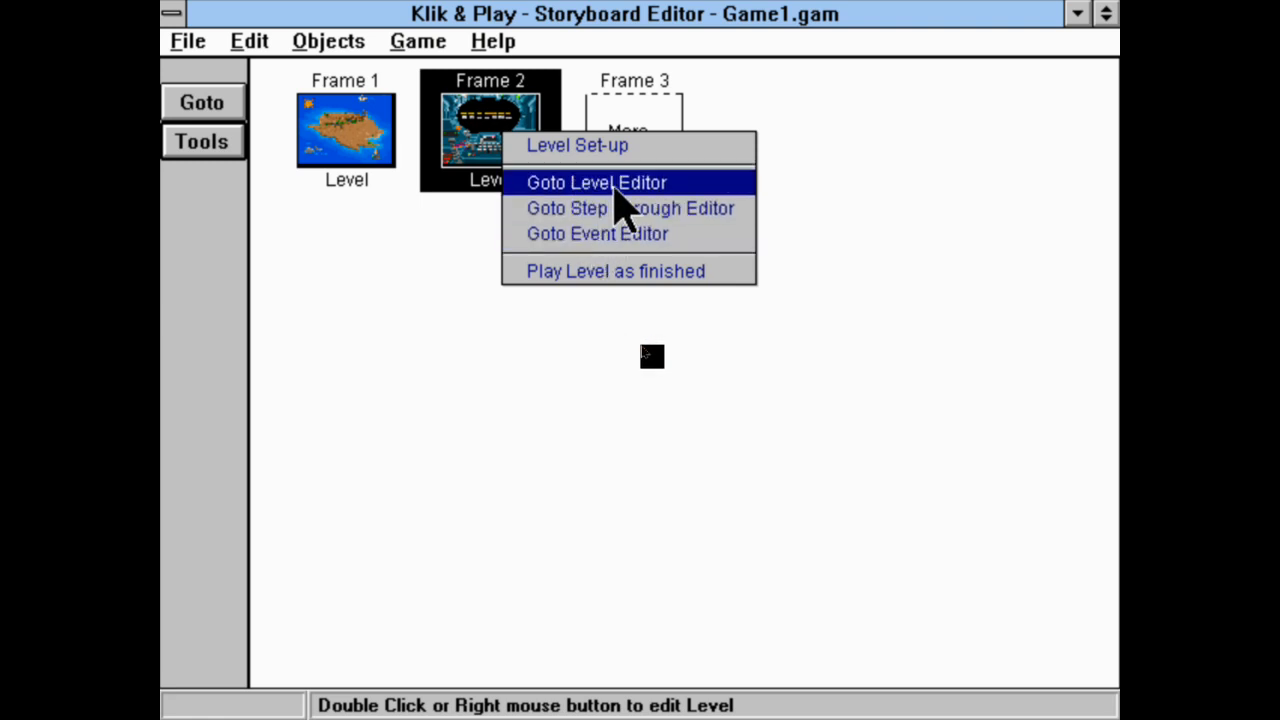
left_click(617, 238)
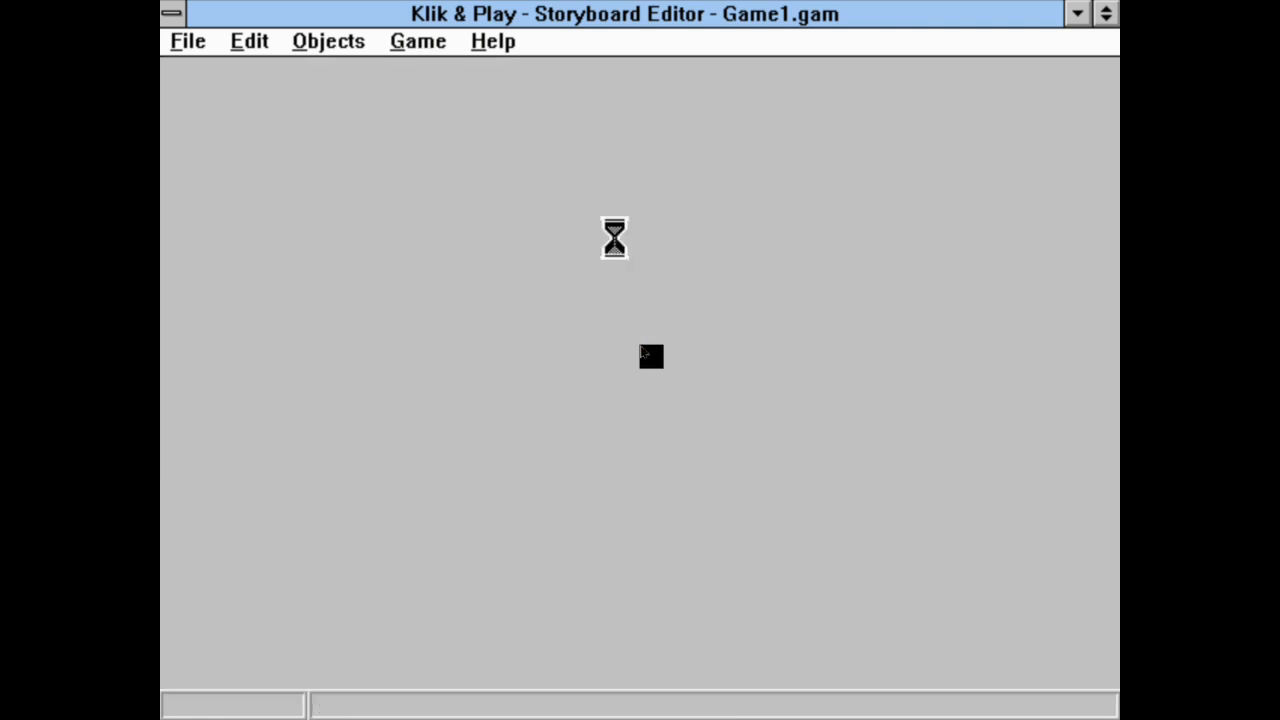
scroll(650, 354, "down", 4)
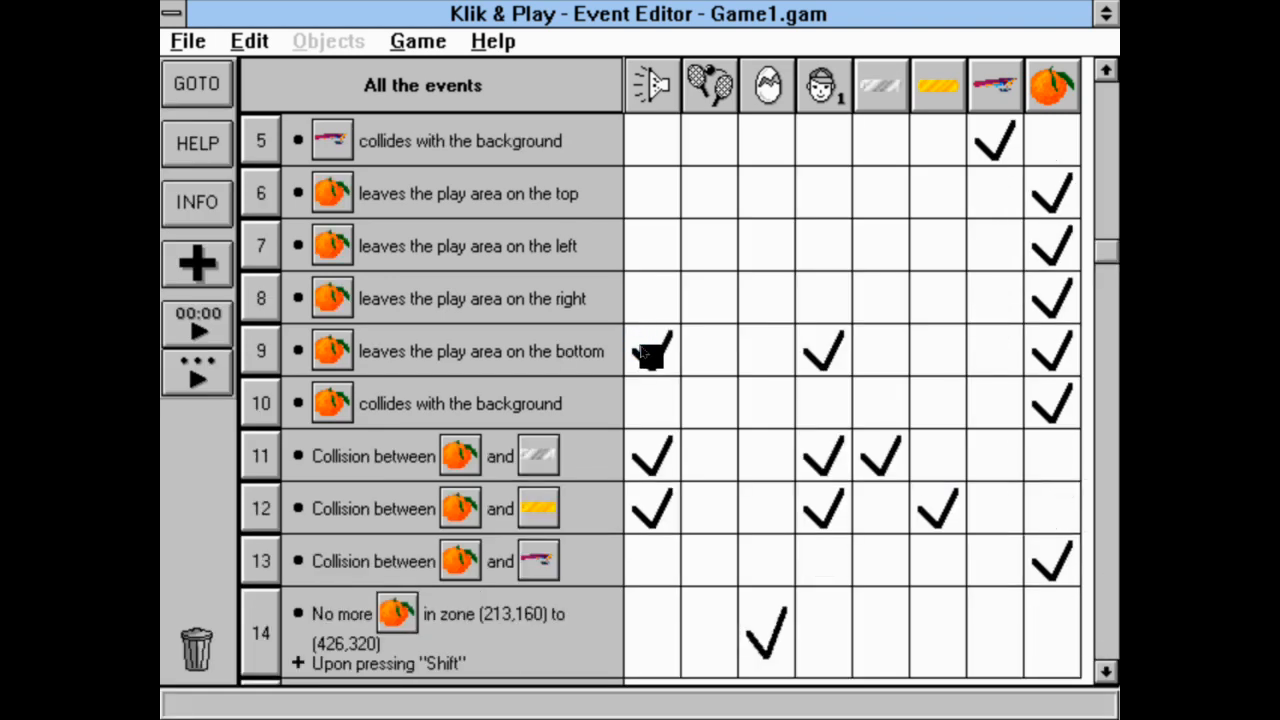
scroll(650, 354, "down", 4)
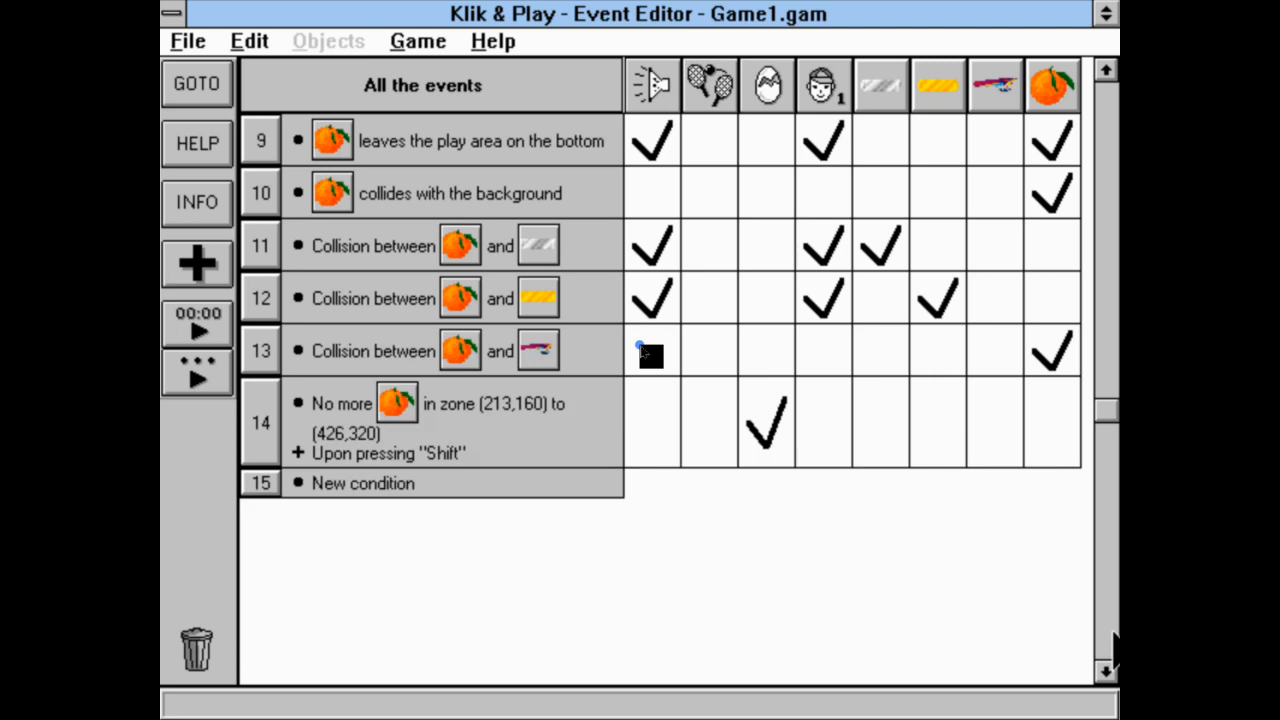
Add a new condition testing that the number of Orange objects in zone (213,160) to (426,320) is greater than or equal to 1.
double_click(409, 485)
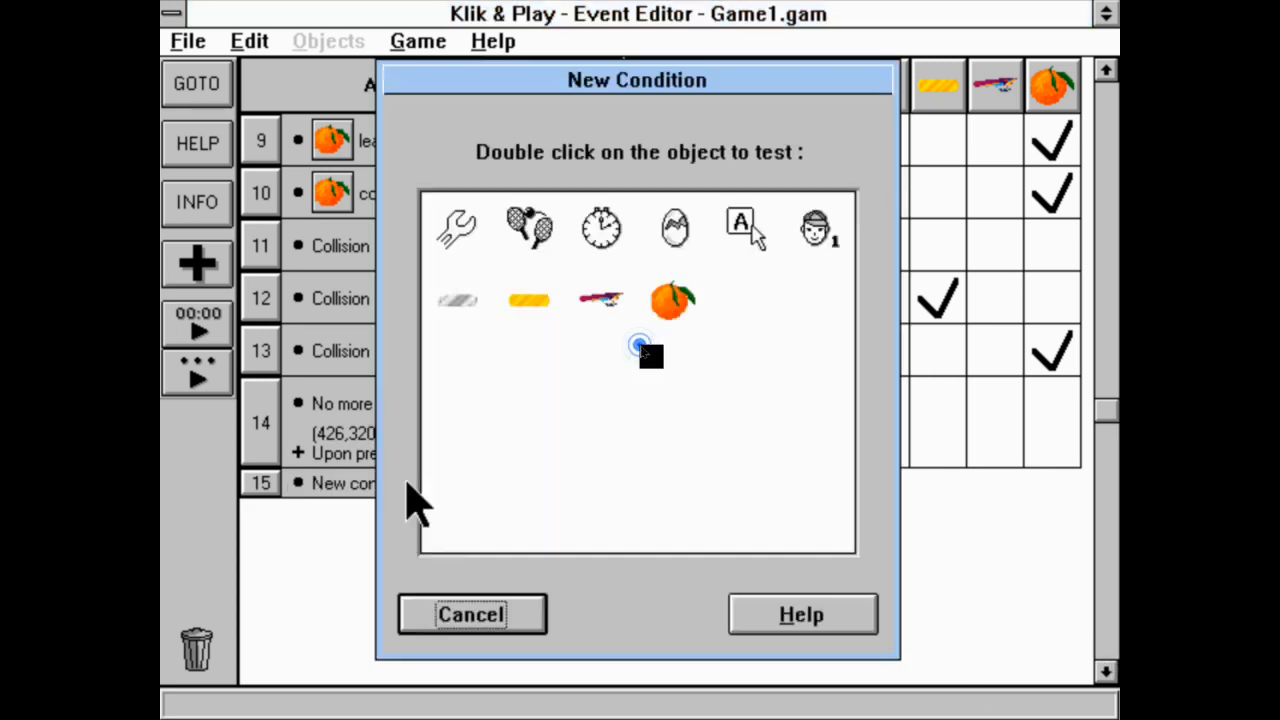
double_click(658, 313)
left_click(759, 503)
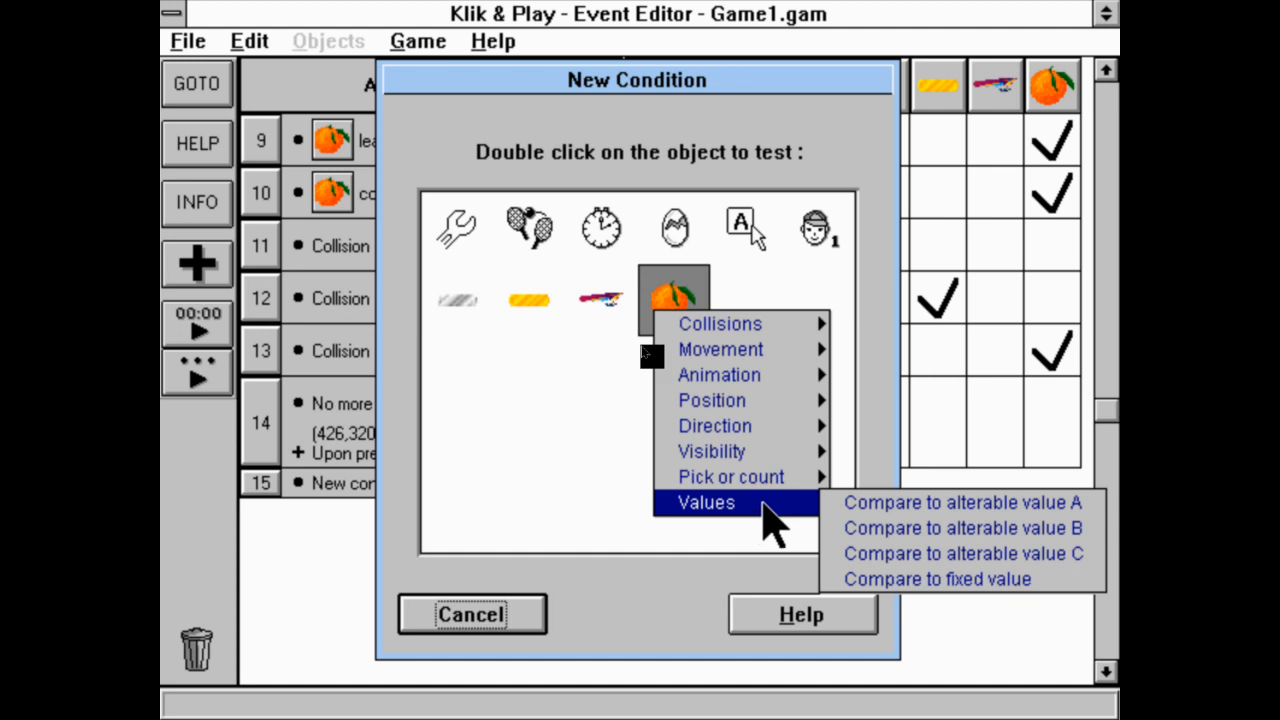
left_click(780, 478)
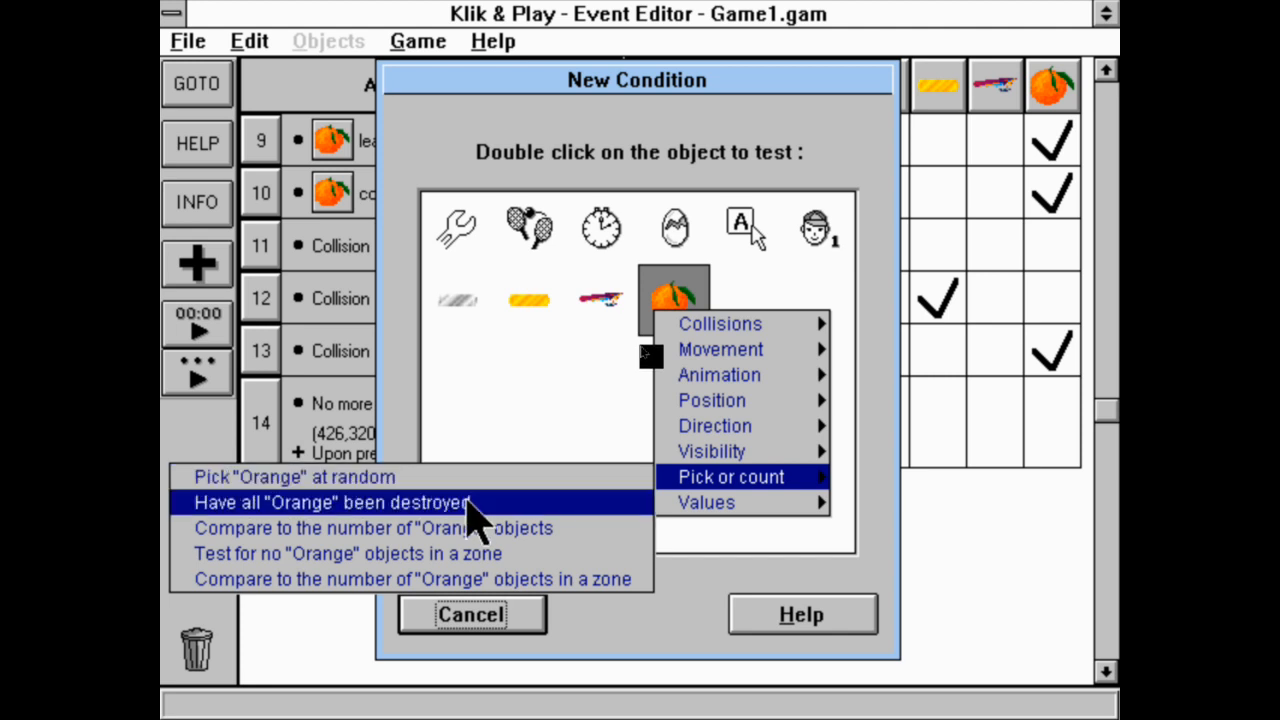
left_click(494, 582)
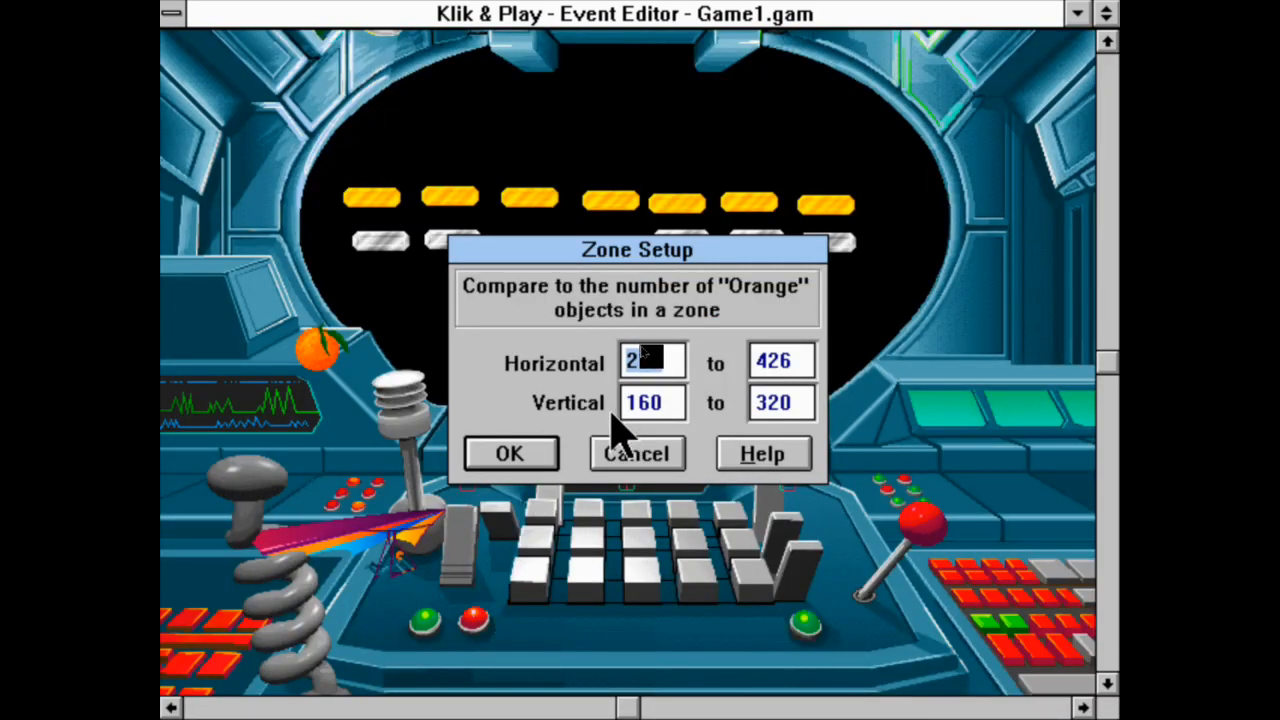
left_click(553, 463)
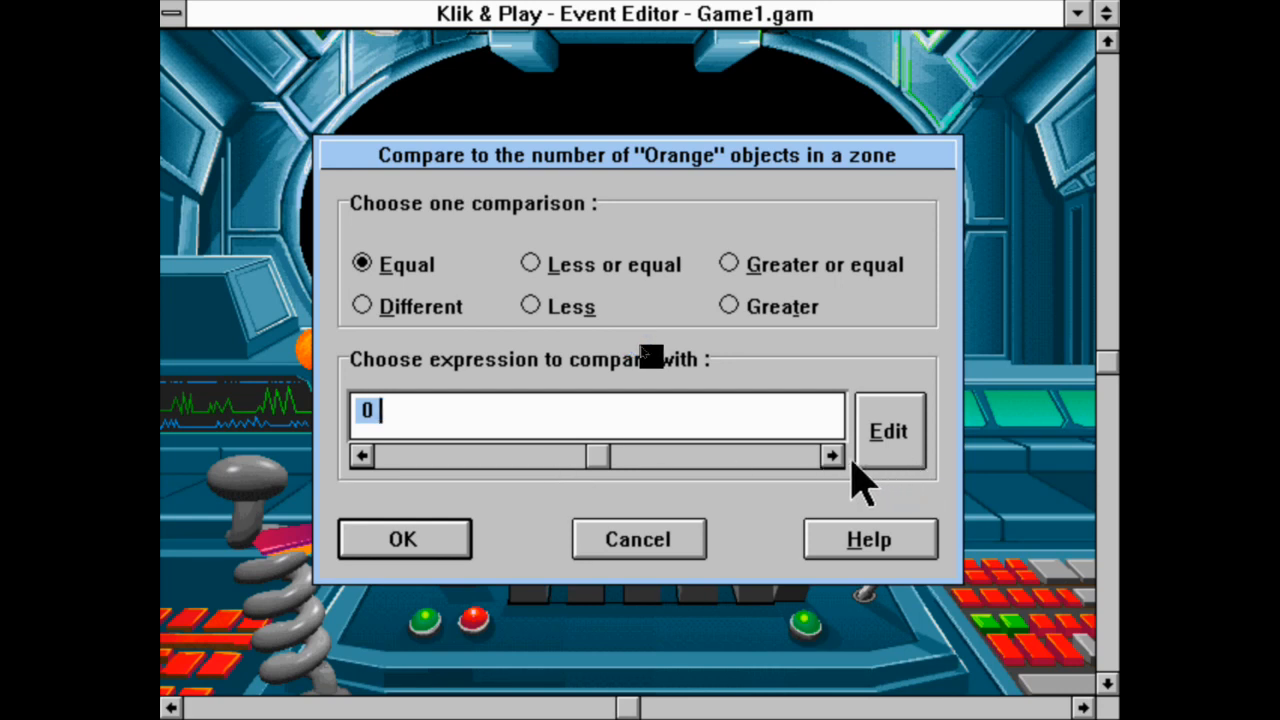
left_click(815, 268)
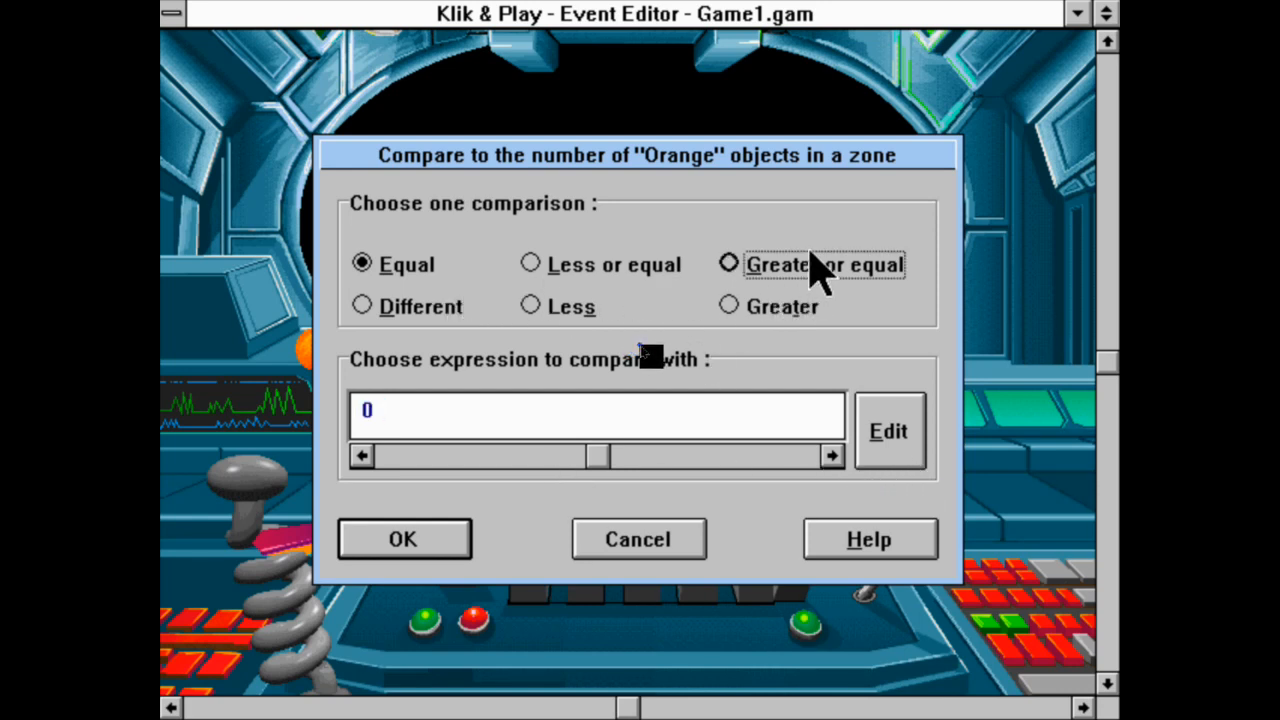
left_click(832, 456)
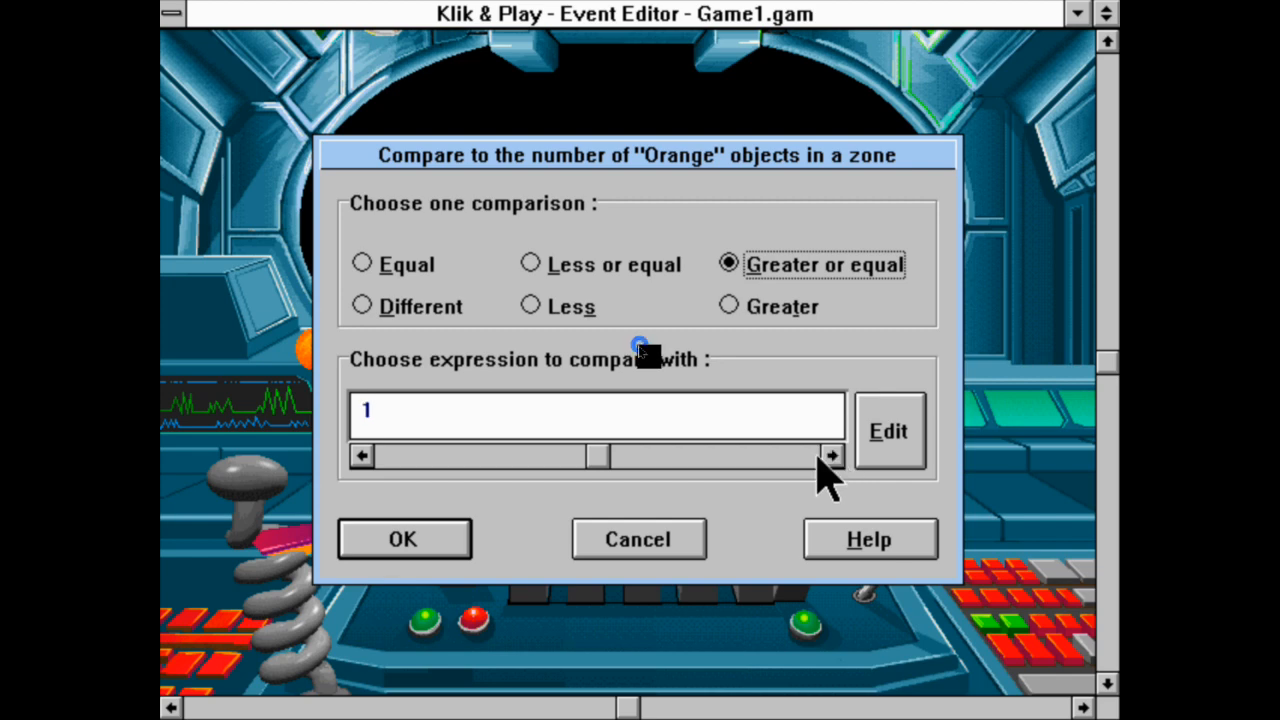
left_click(395, 545)
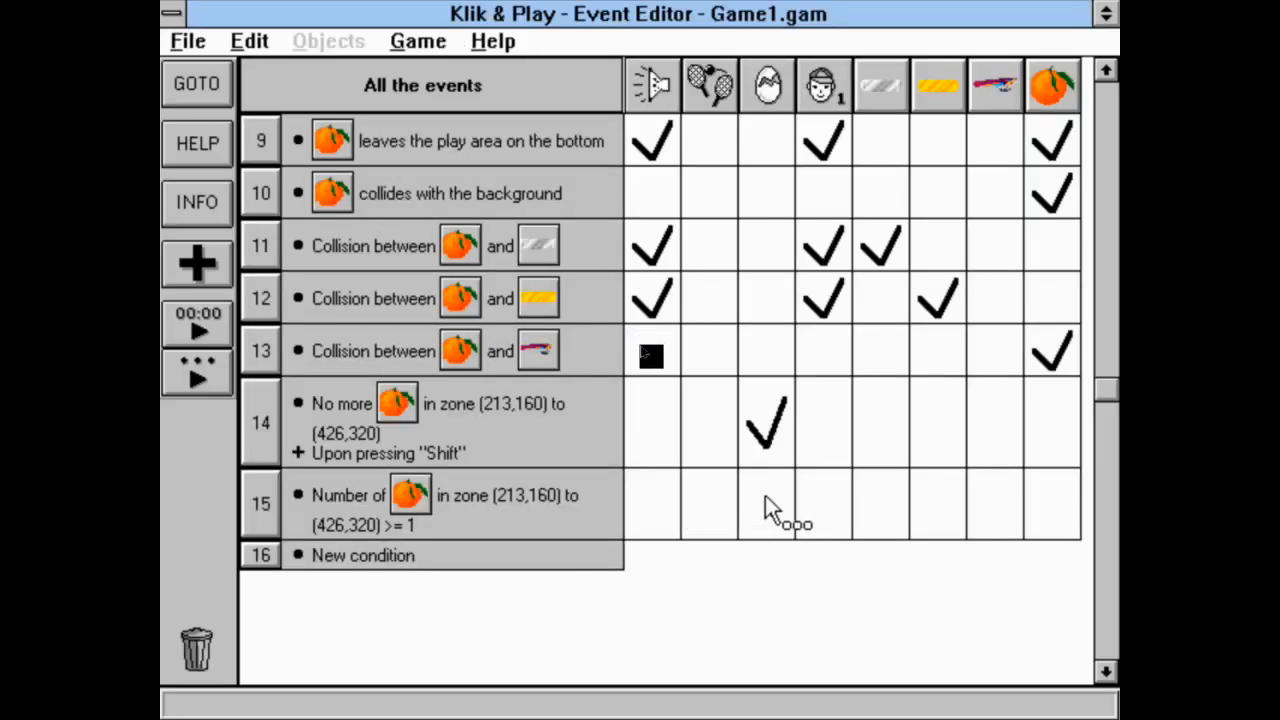
Try an Ignore Control action for Player 1 on the orange-count event and delete that action again.
left_click(699, 506)
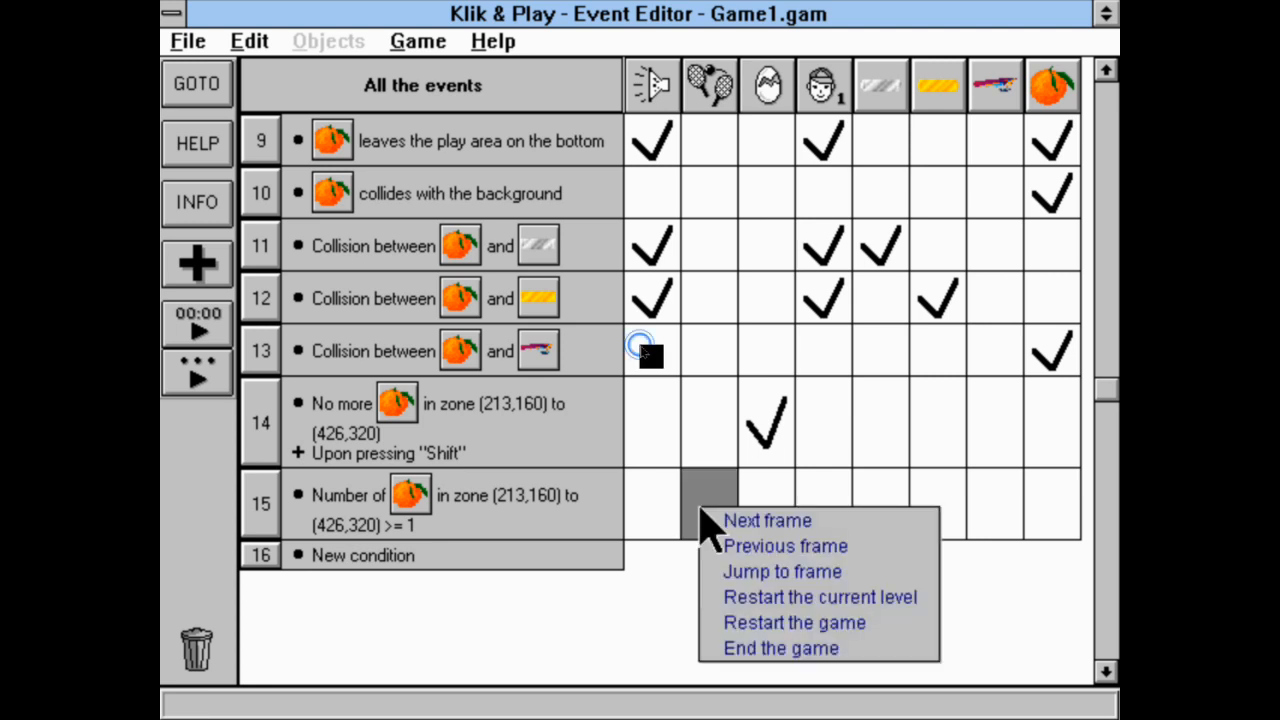
left_click(830, 488)
left_click(825, 488)
mouse_move(832, 497)
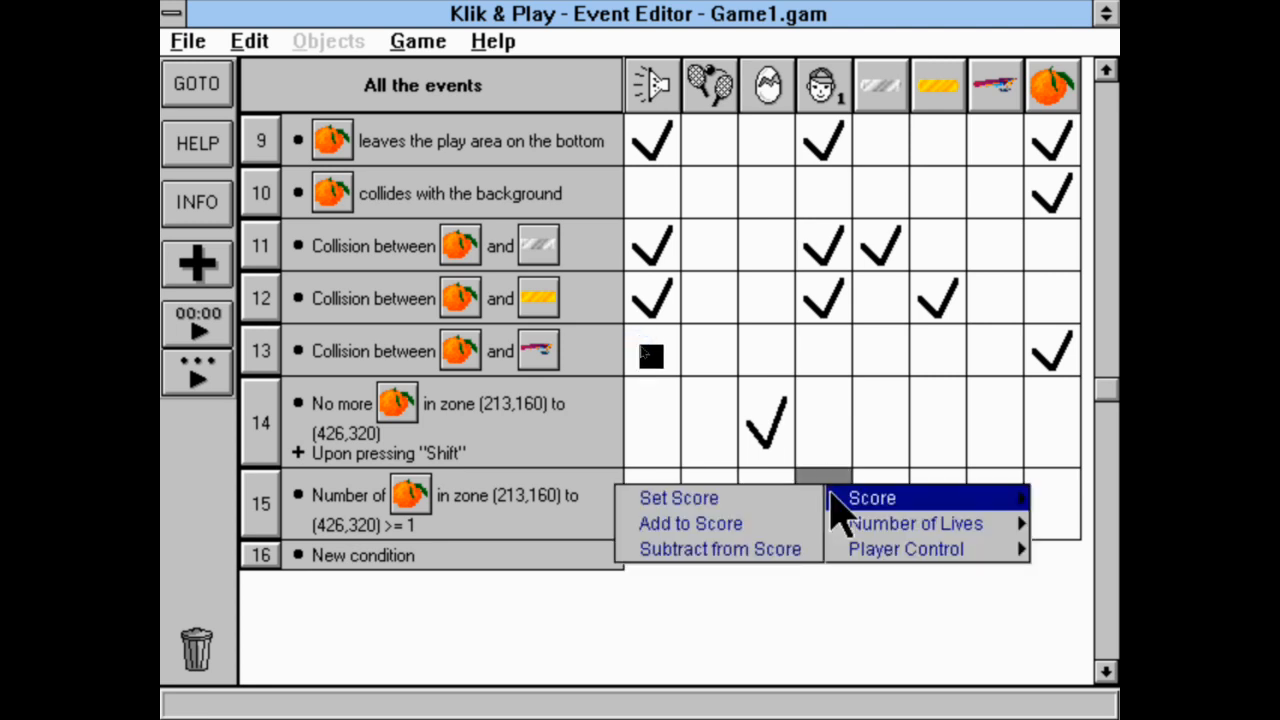
left_click(846, 468)
left_click(813, 490)
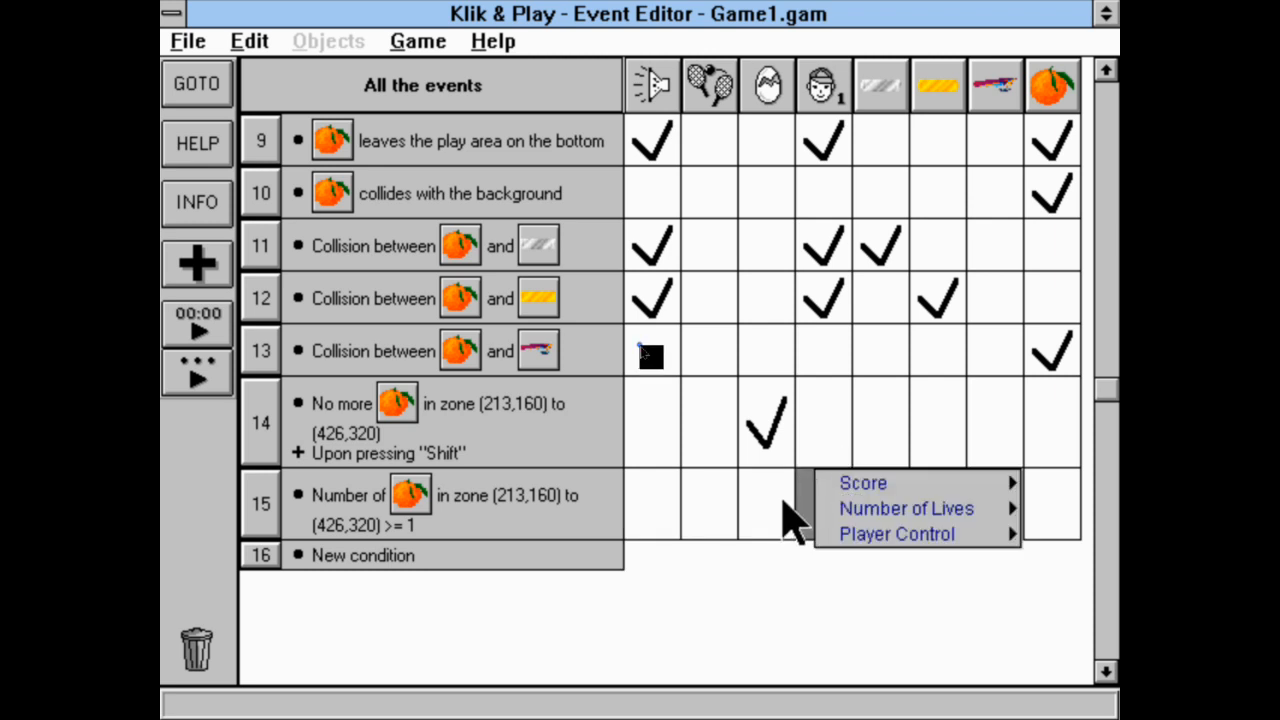
mouse_move(932, 538)
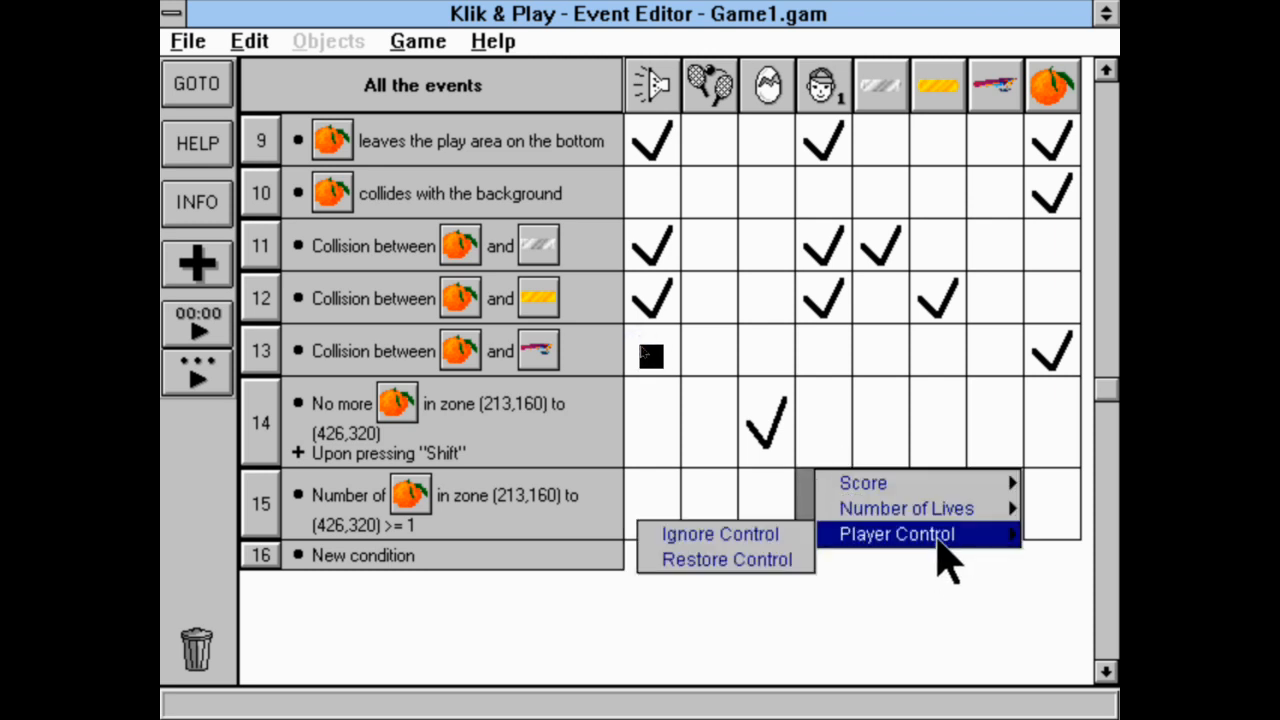
left_click(770, 546)
left_click(802, 507)
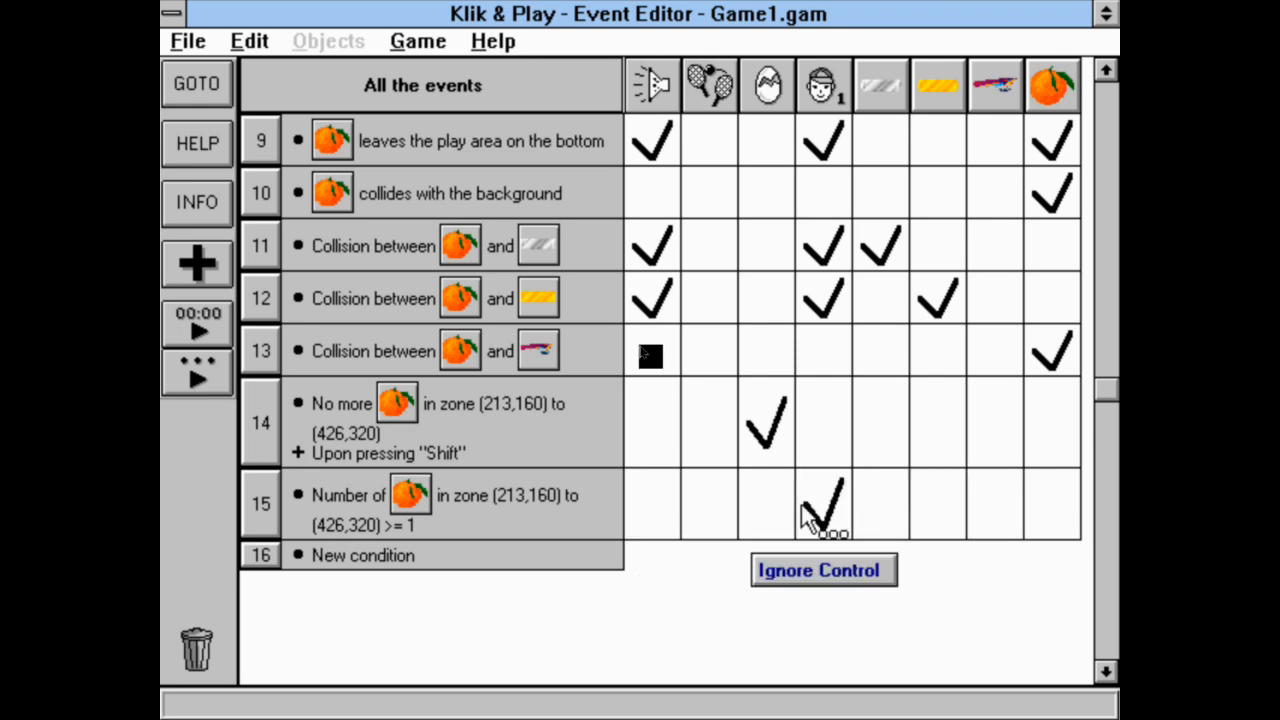
right_click(801, 506)
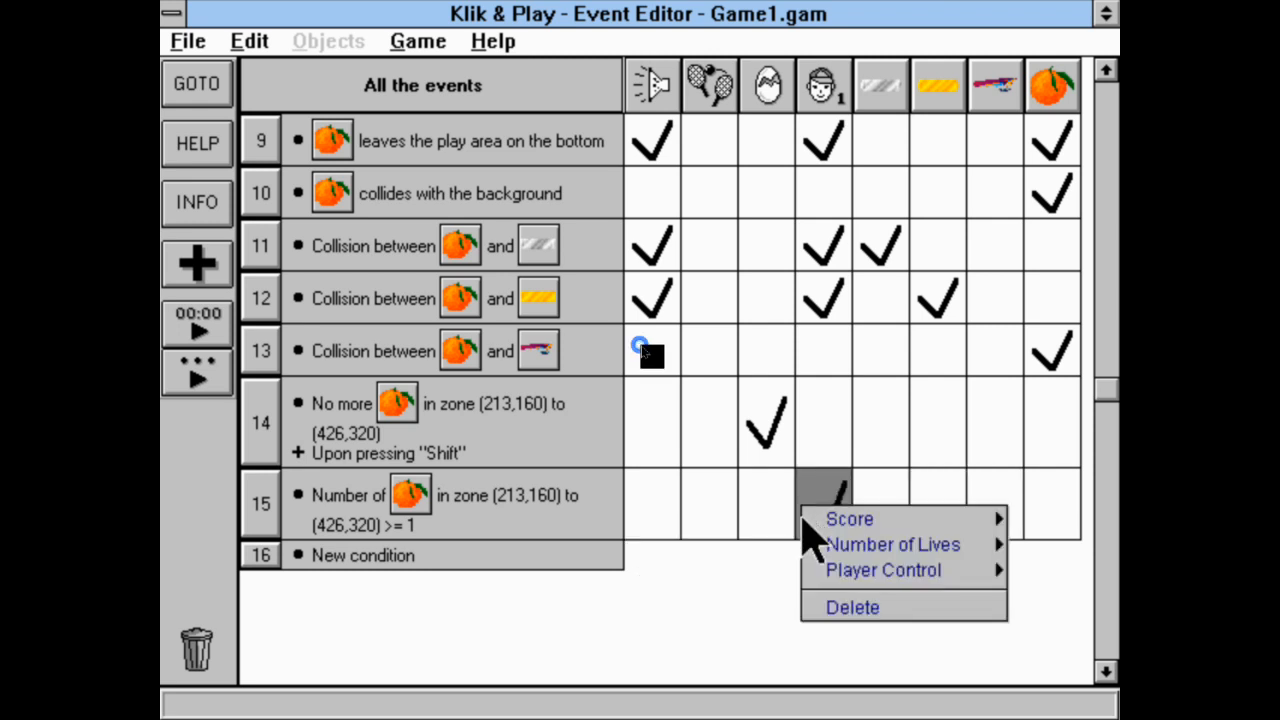
left_click(918, 608)
Insert an "Upon pressing a key" keyboard condition for Shift into the orange-count event.
right_click(472, 508)
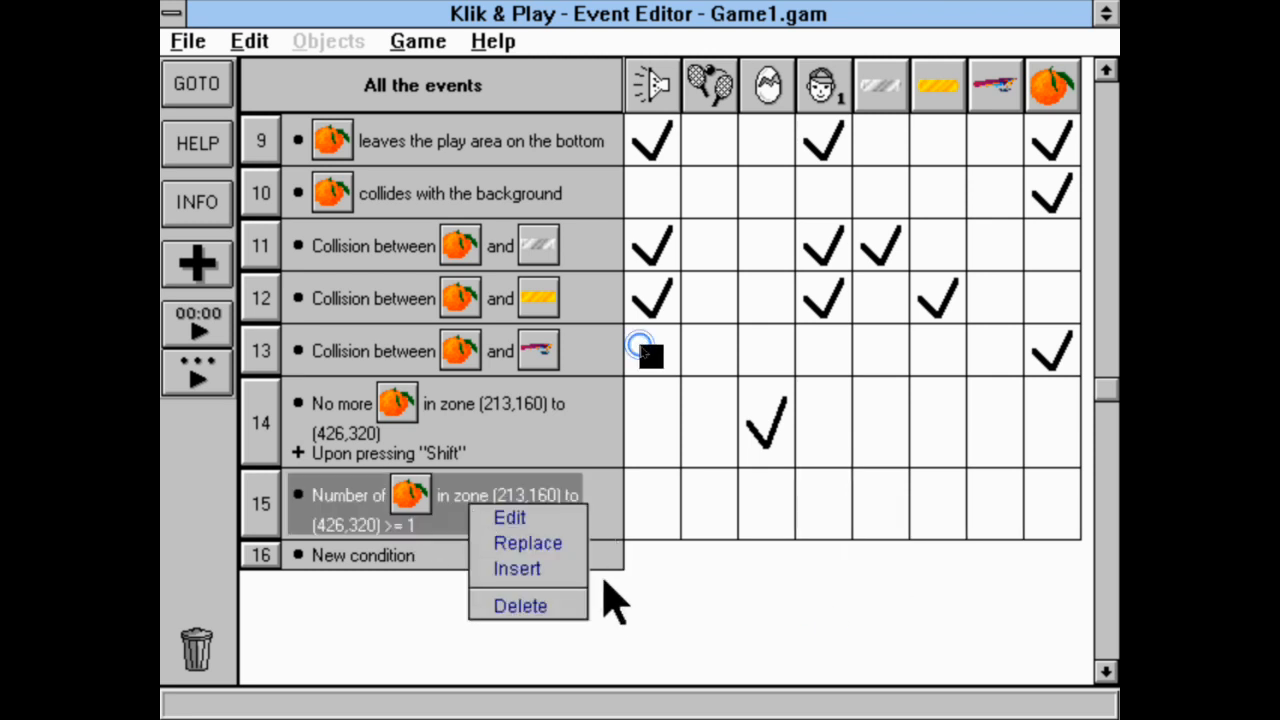
left_click(530, 568)
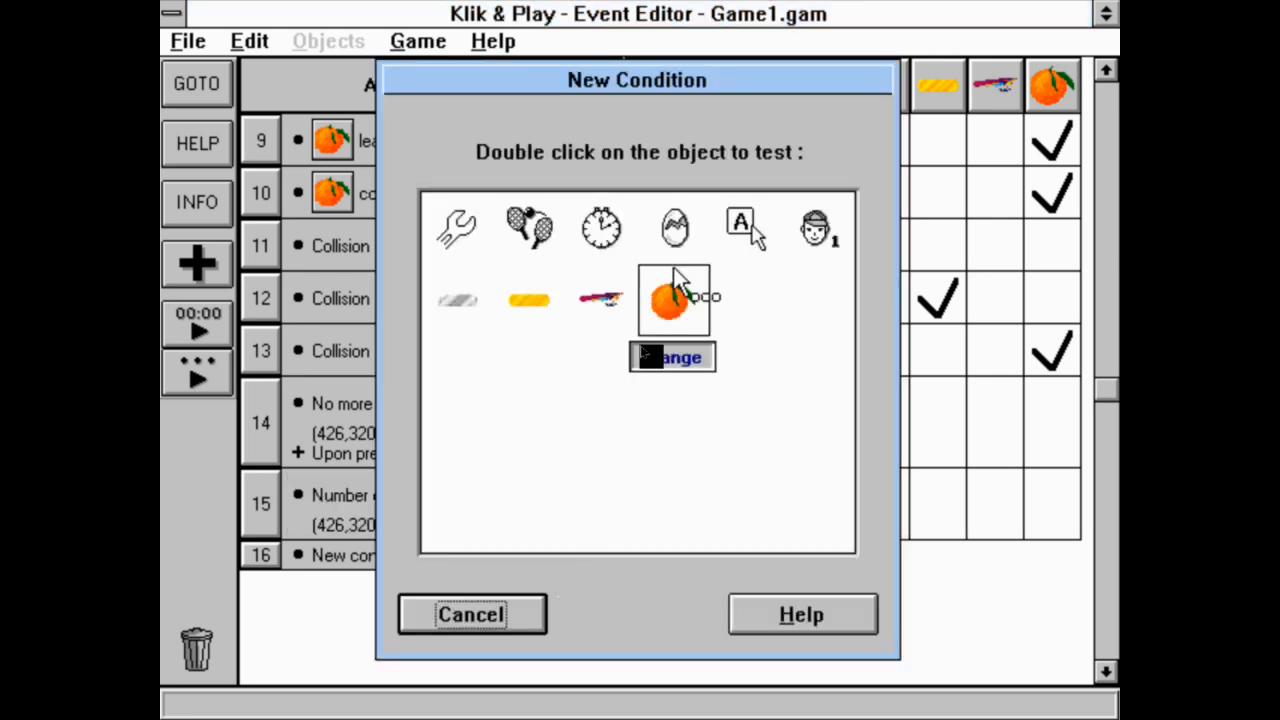
double_click(670, 295)
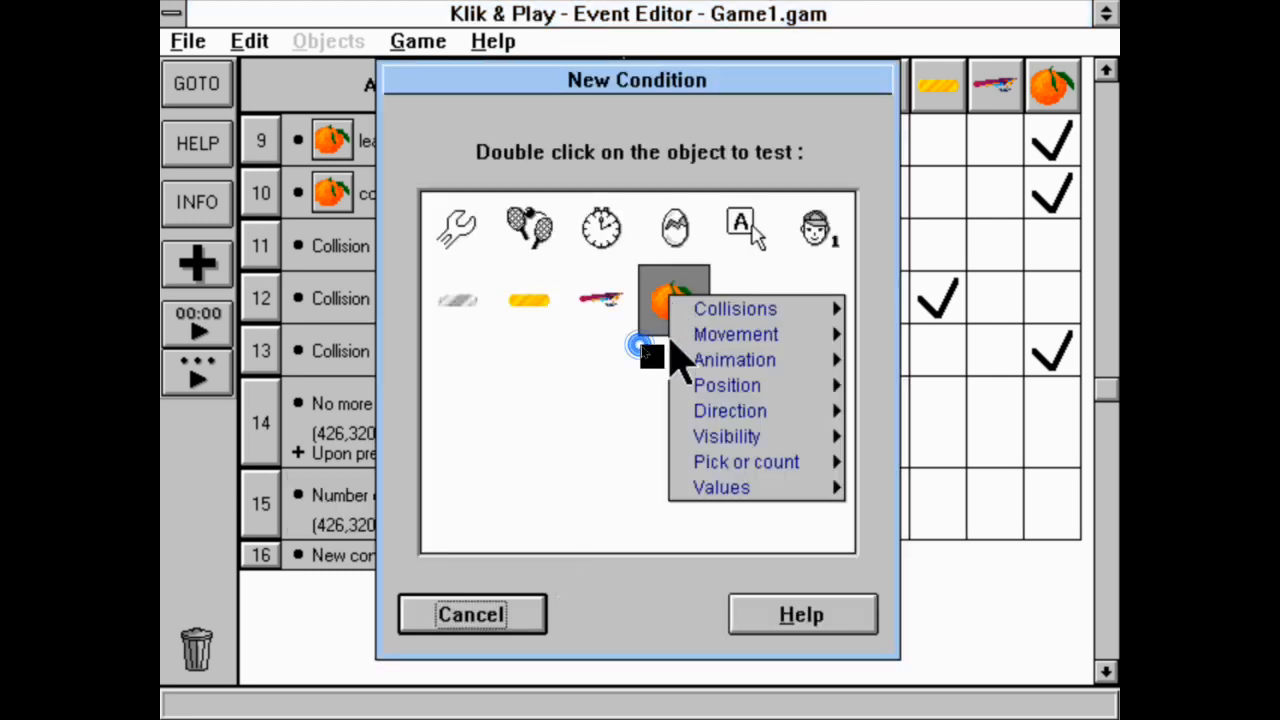
left_click(622, 408)
double_click(815, 232)
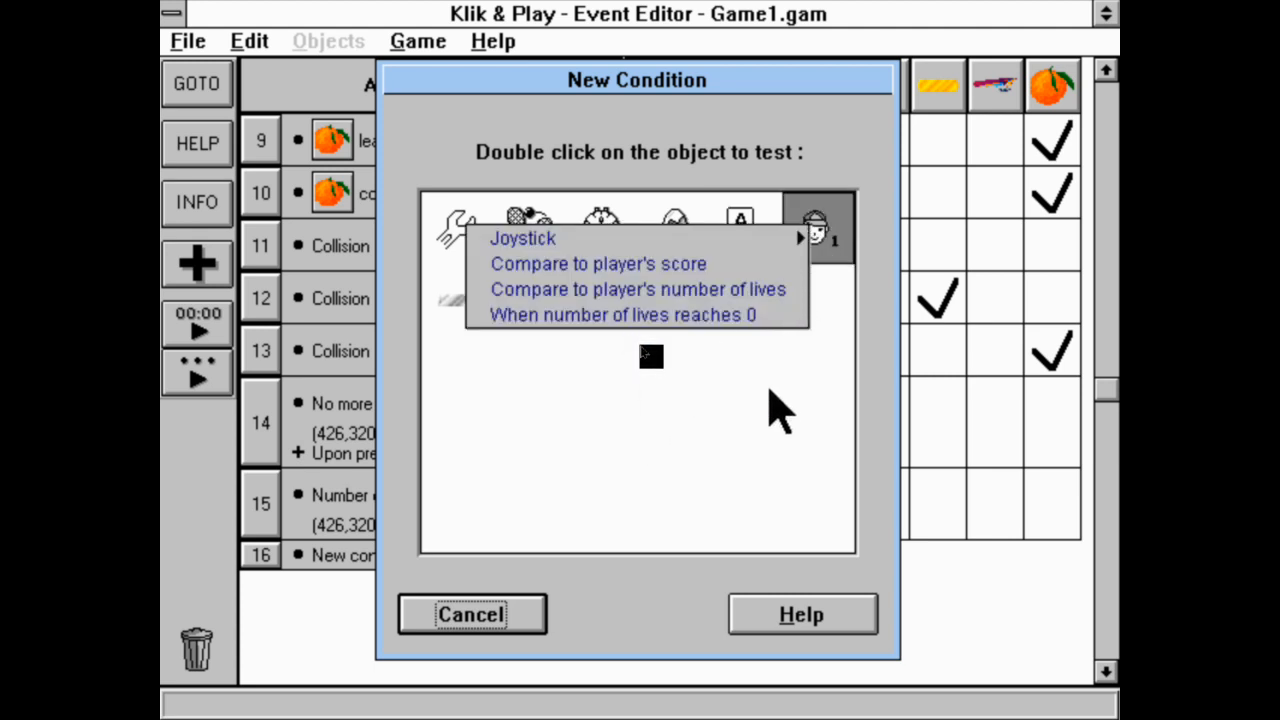
left_click(740, 225)
double_click(740, 225)
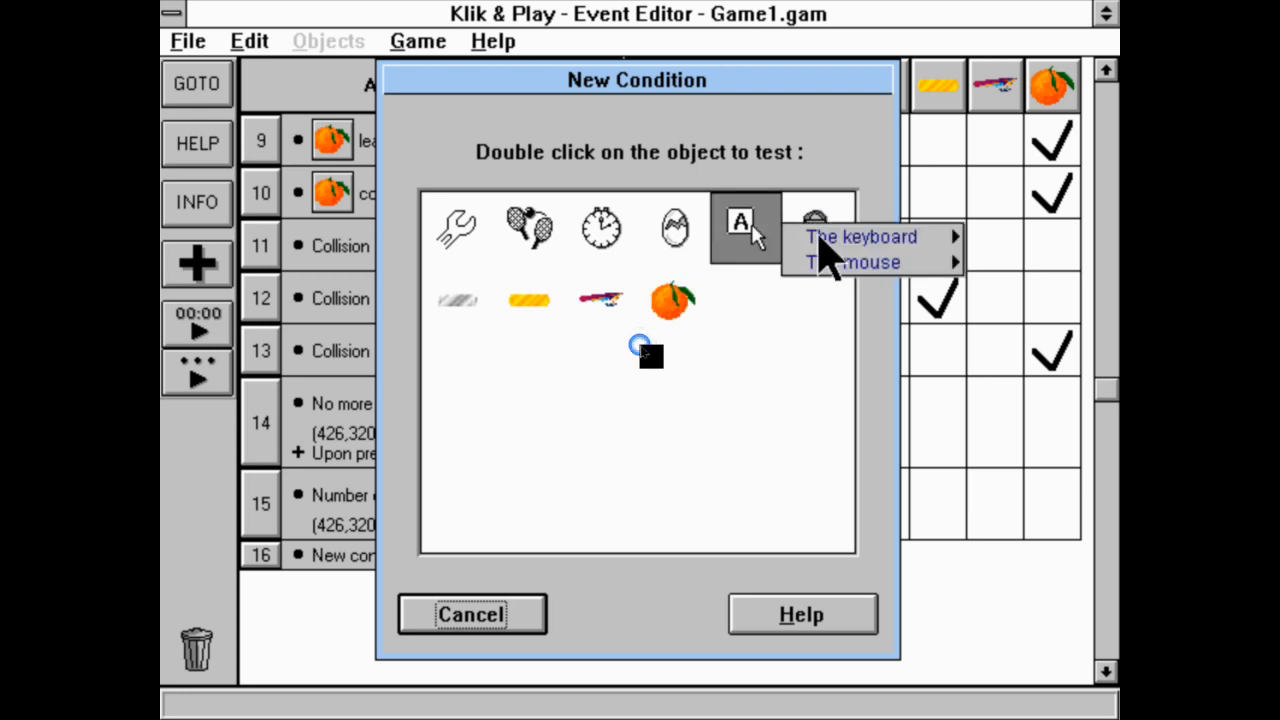
mouse_move(826, 242)
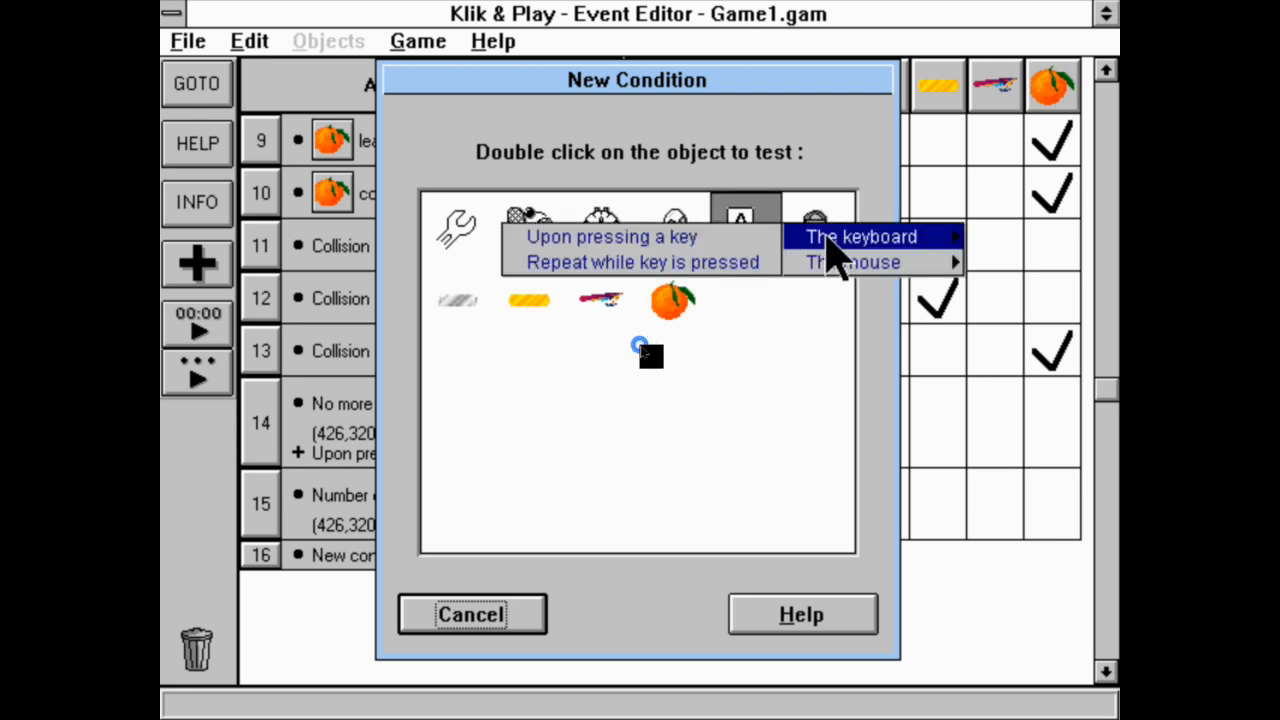
left_click(709, 240)
key("shift")
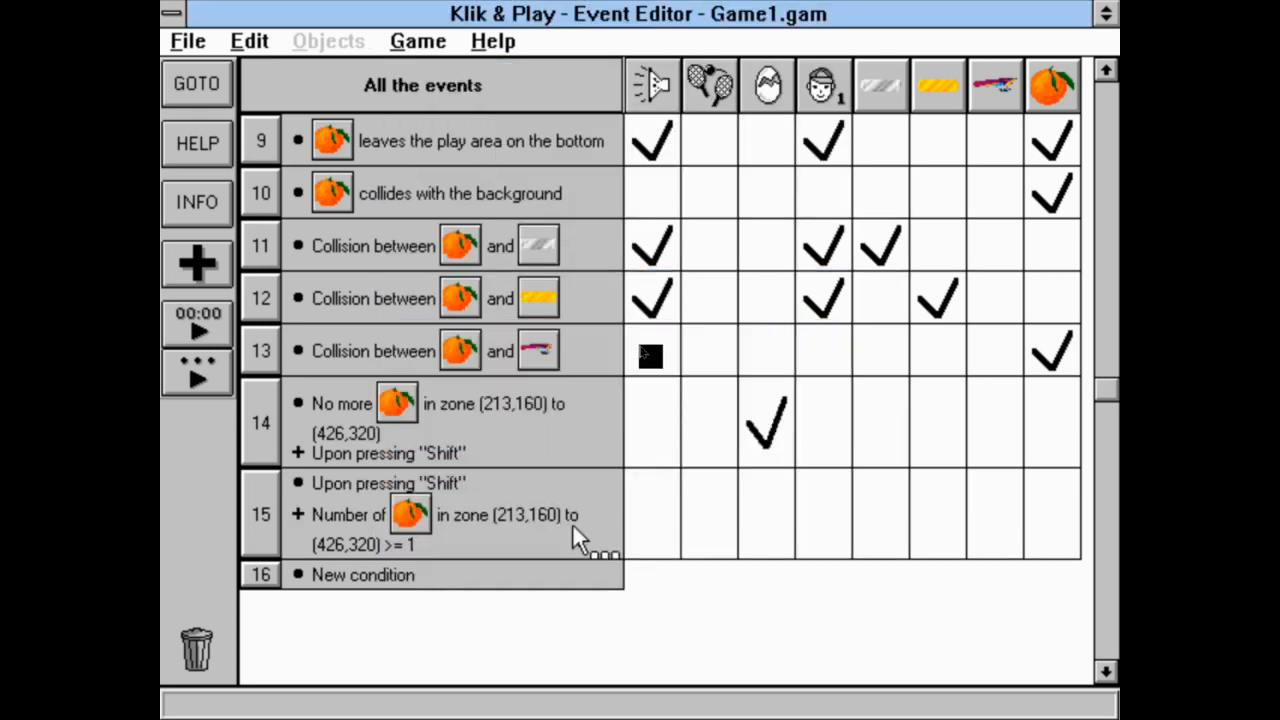
left_click(826, 506)
mouse_move(838, 517)
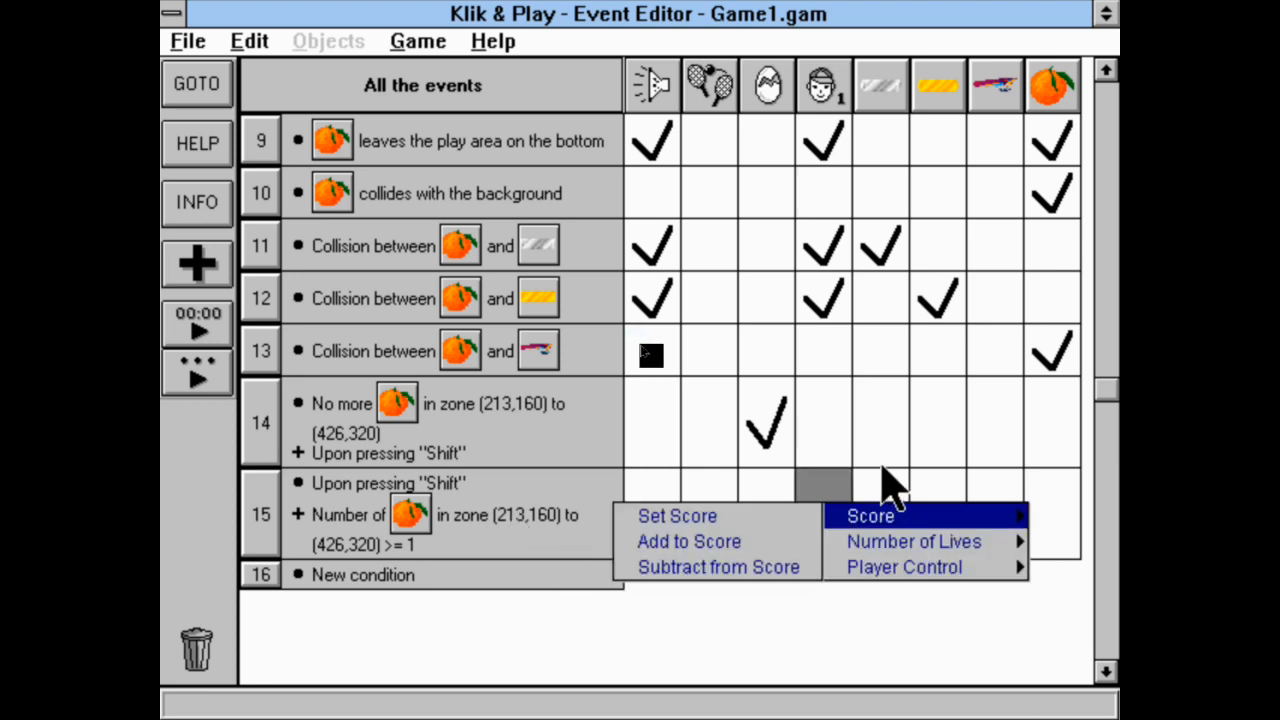
left_click(832, 452)
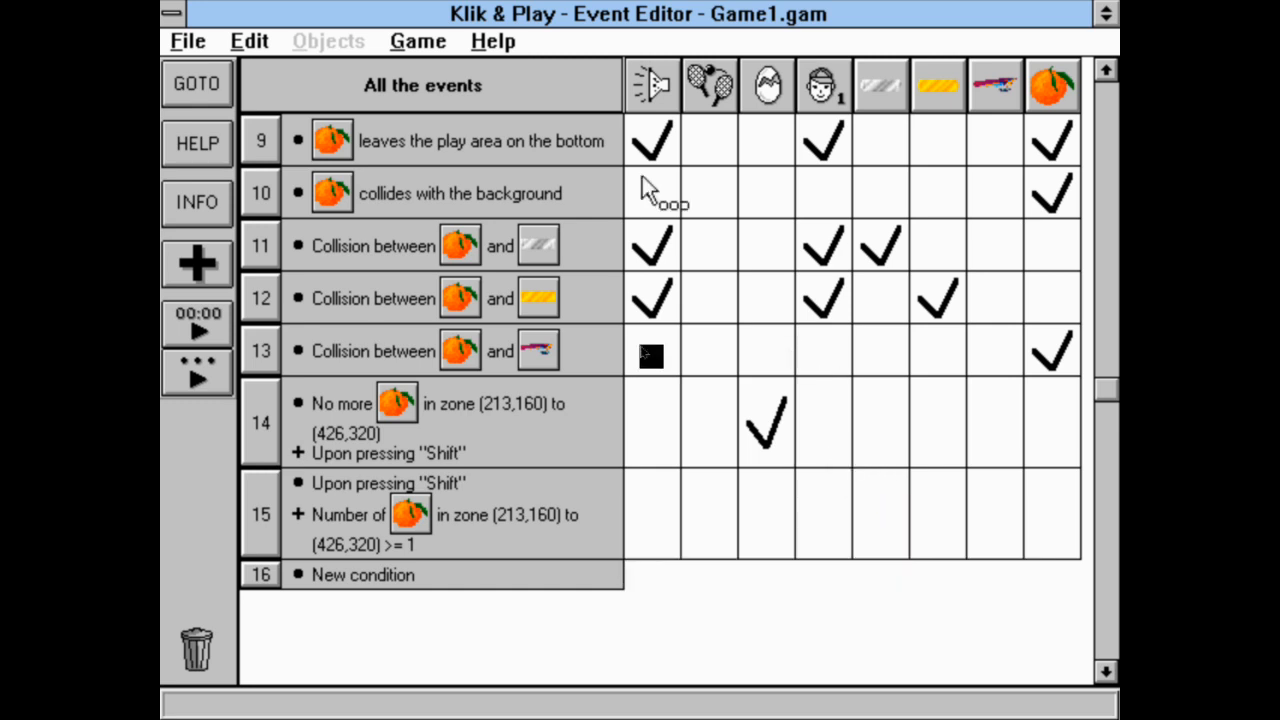
Run the level in the Step Through Editor and move the hang glider right.
left_click(418, 41)
left_click(440, 124)
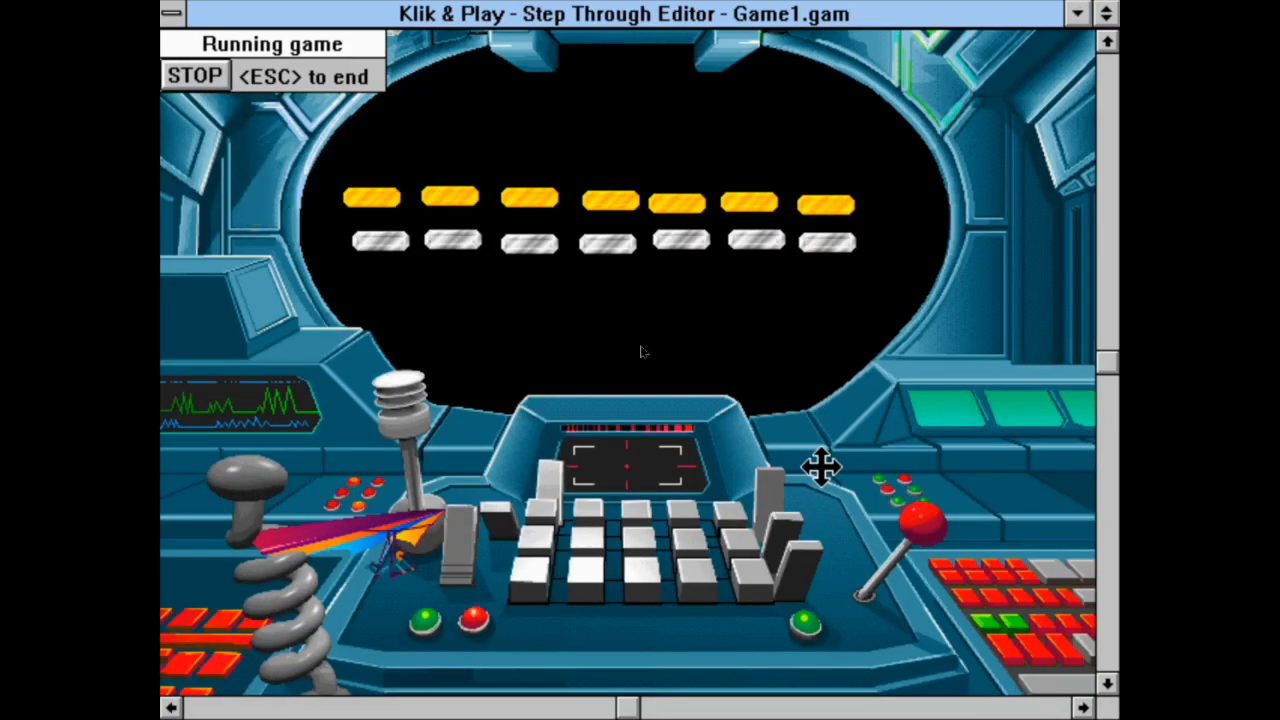
key("Right")
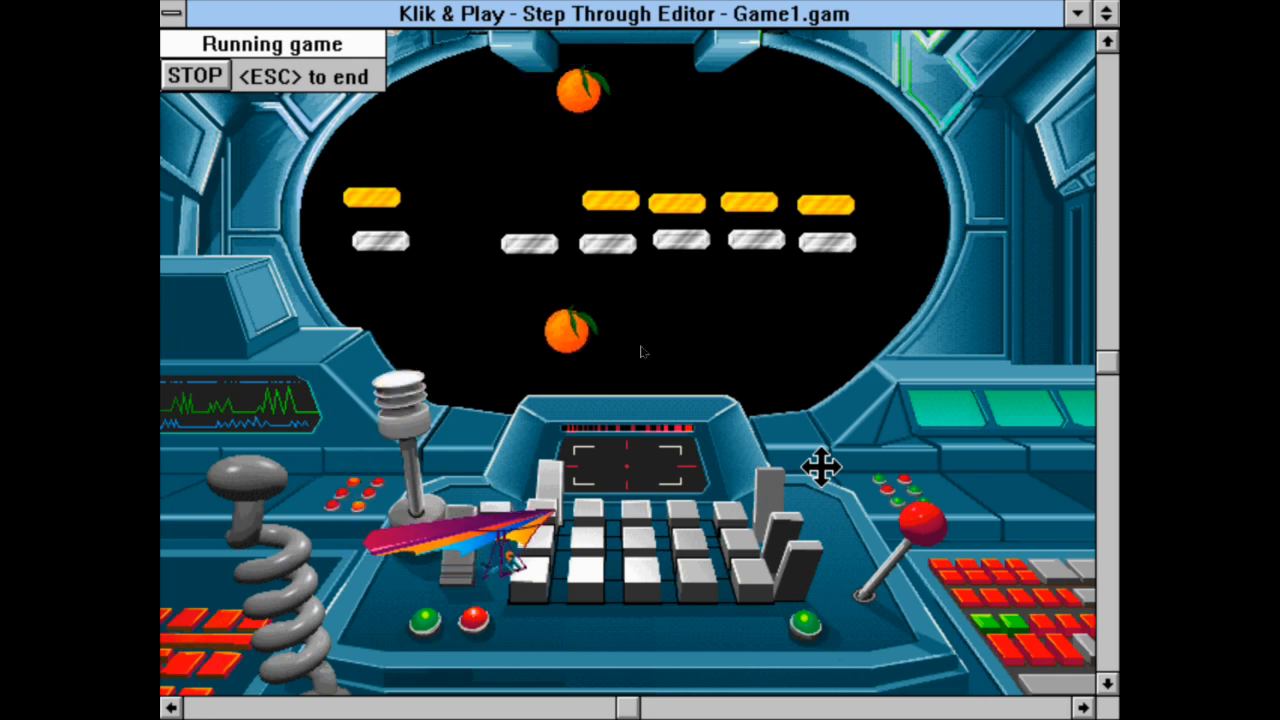
key("Right")
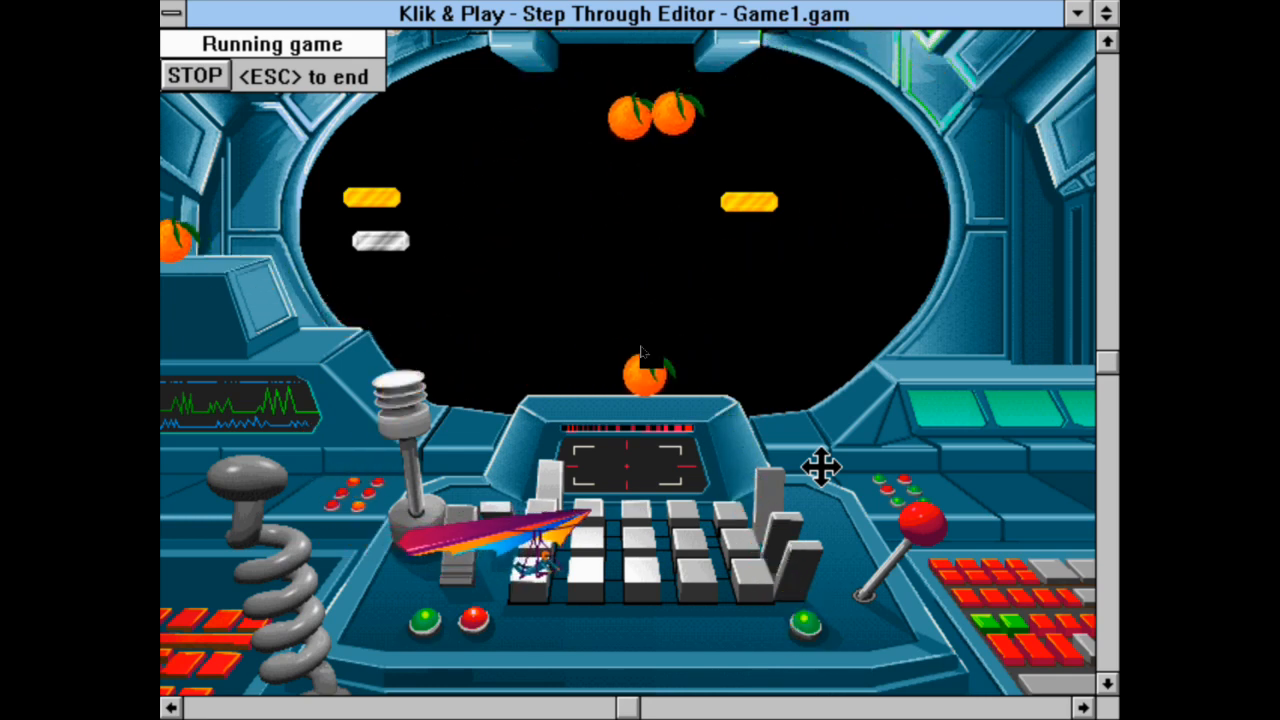
Test spawning oranges repeatedly with Shift in the running level and decline the Sticky Keys prompt.
key("shift")
key("shift")
key("shift")
key("shift")
key("shift")
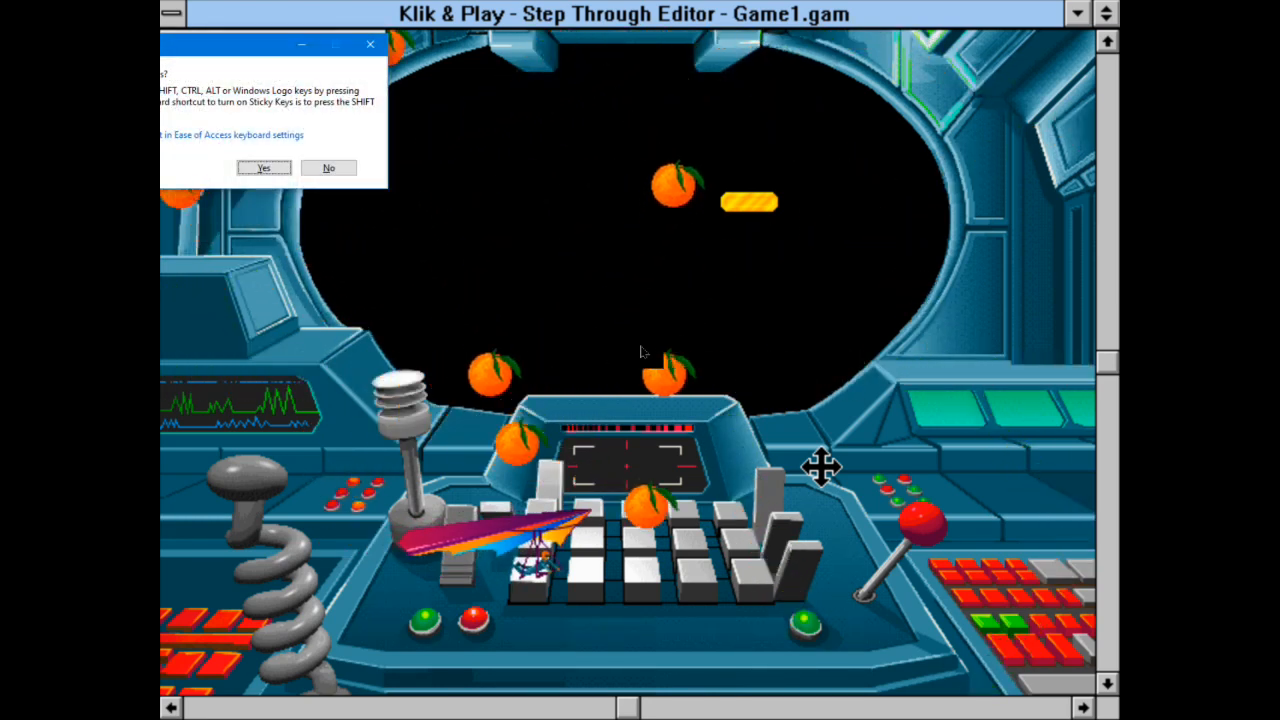
key("Right")
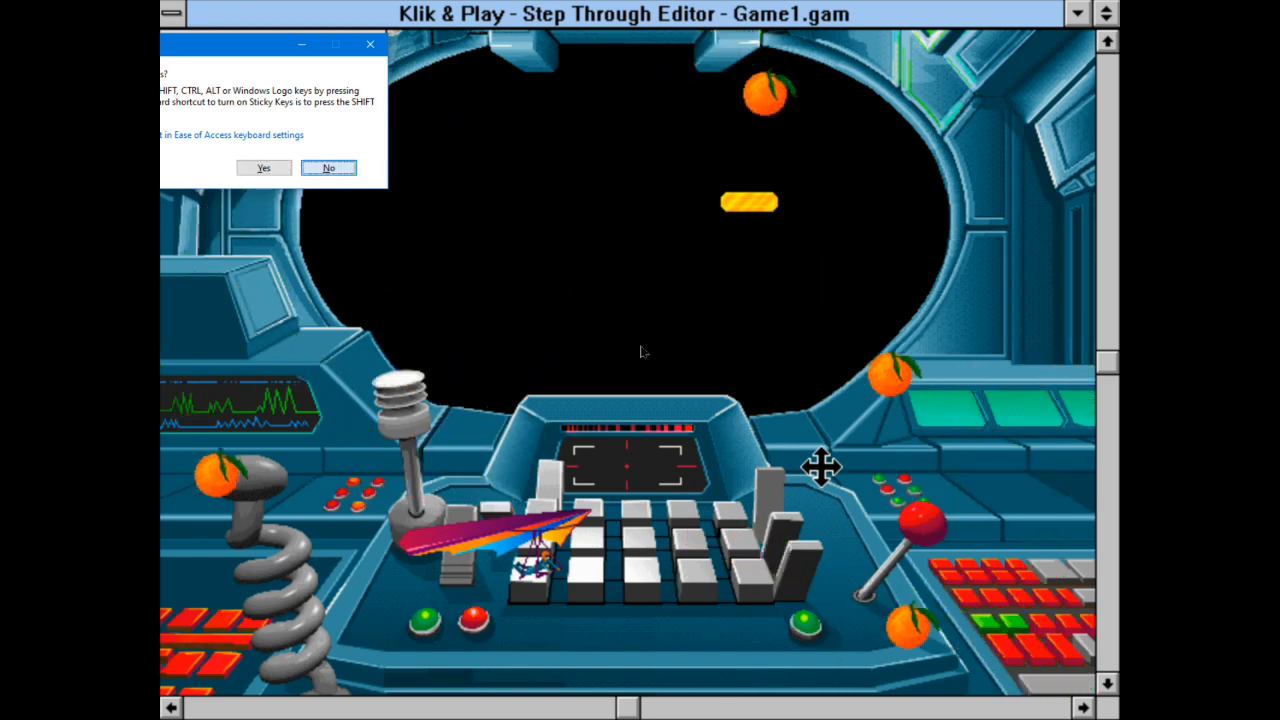
key("Return")
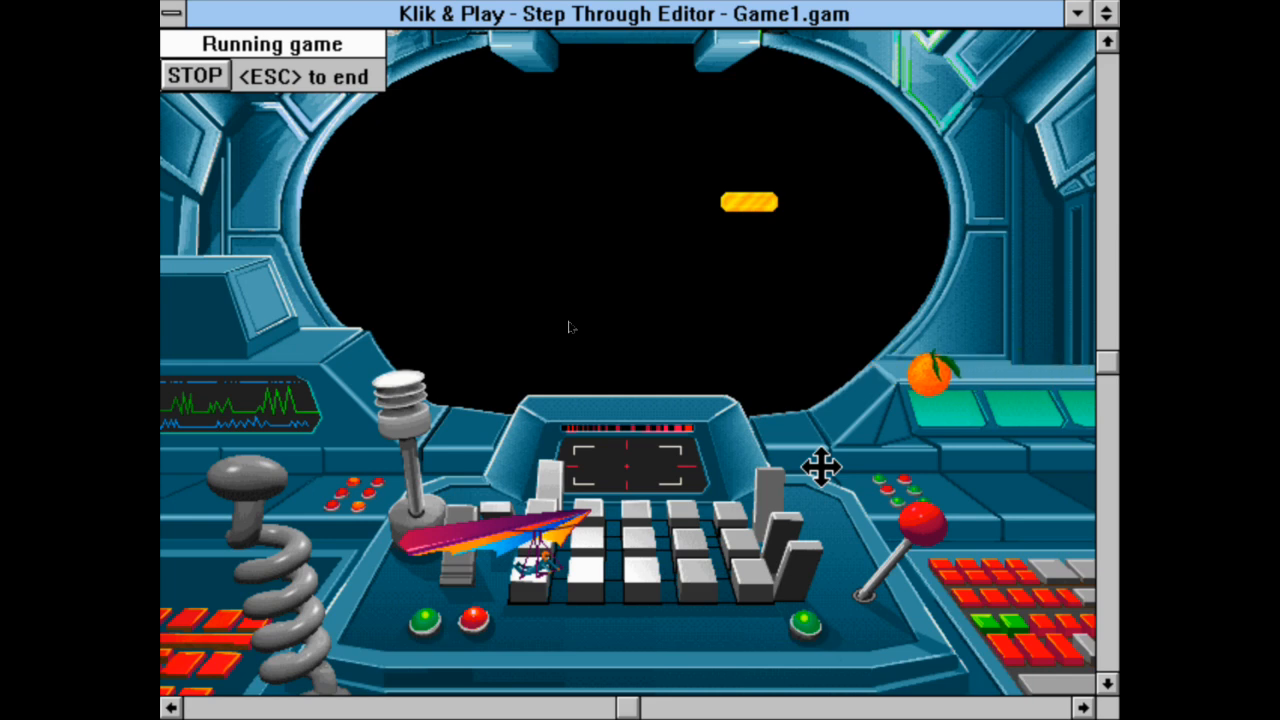
Steer the hang glider in all directions to test its movement in the running level.
key("Right")
key("Down")
key("Left")
key("Up")
key("Right")
key("Down")
key("Left")
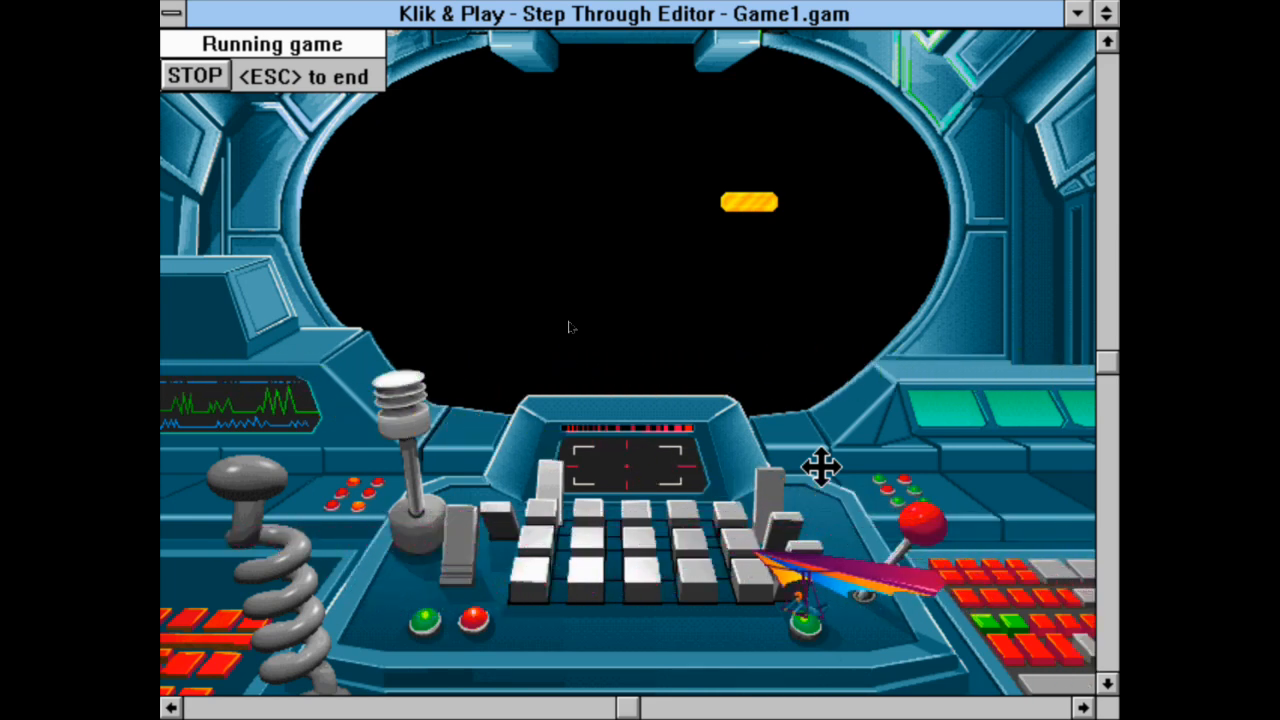
key("Left")
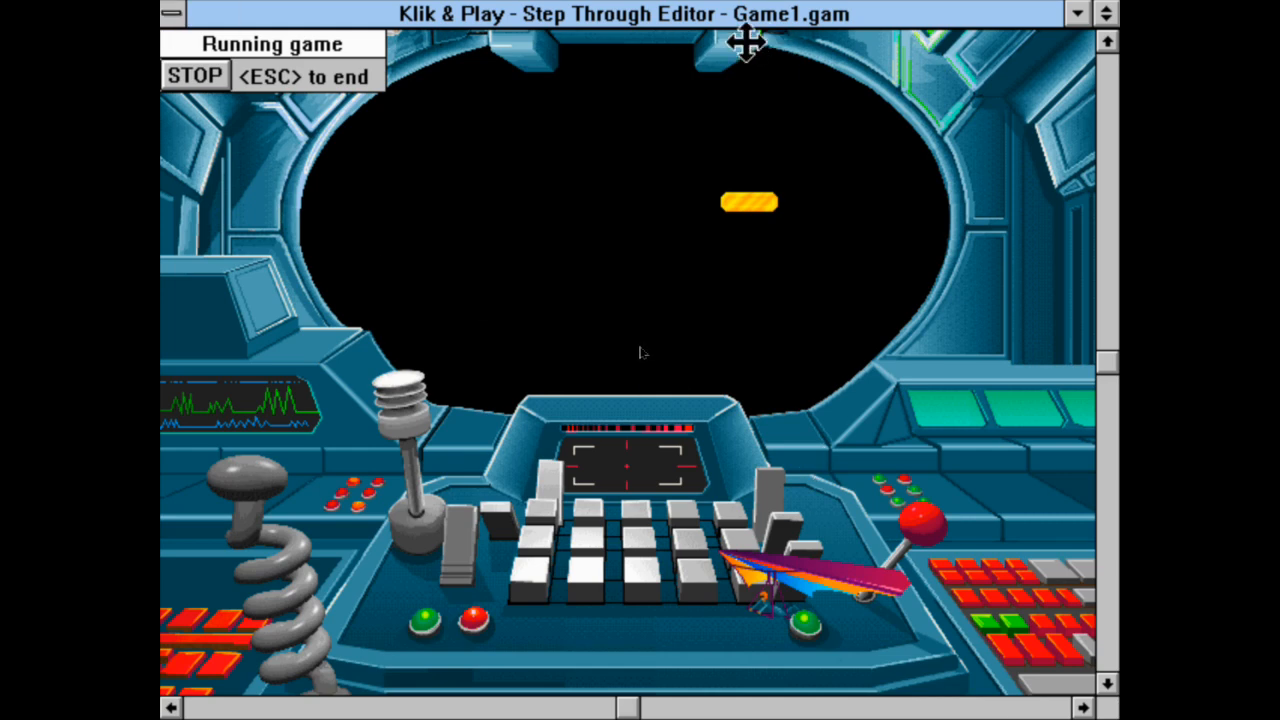
Stop the test run, close the Step Through Editor, and open Frame 2 in the Event Editor.
left_click(203, 76)
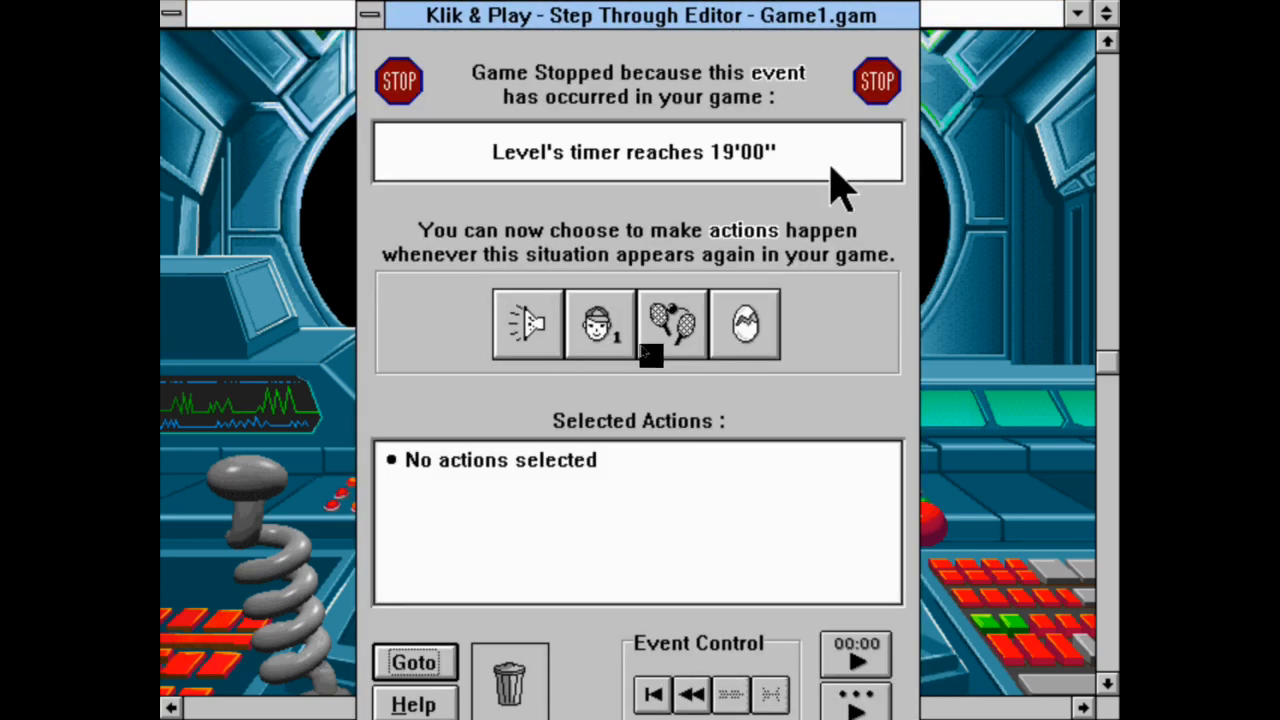
left_click(369, 14)
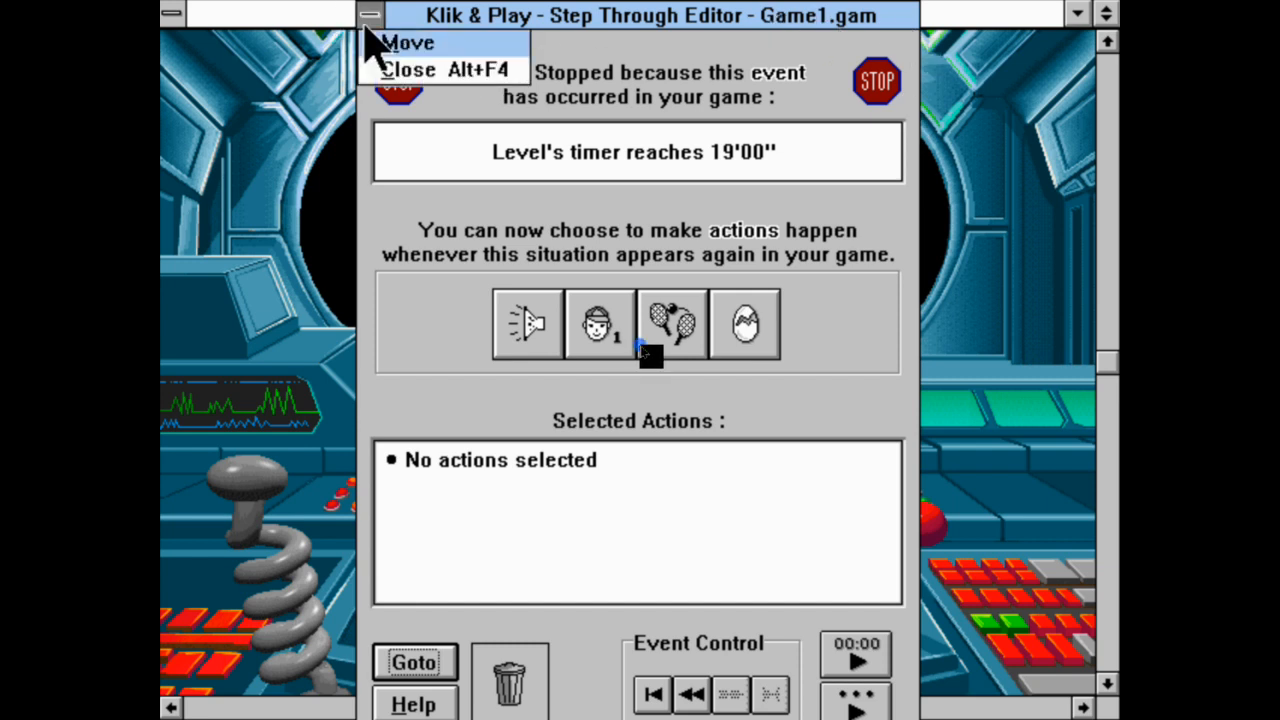
left_click(385, 68)
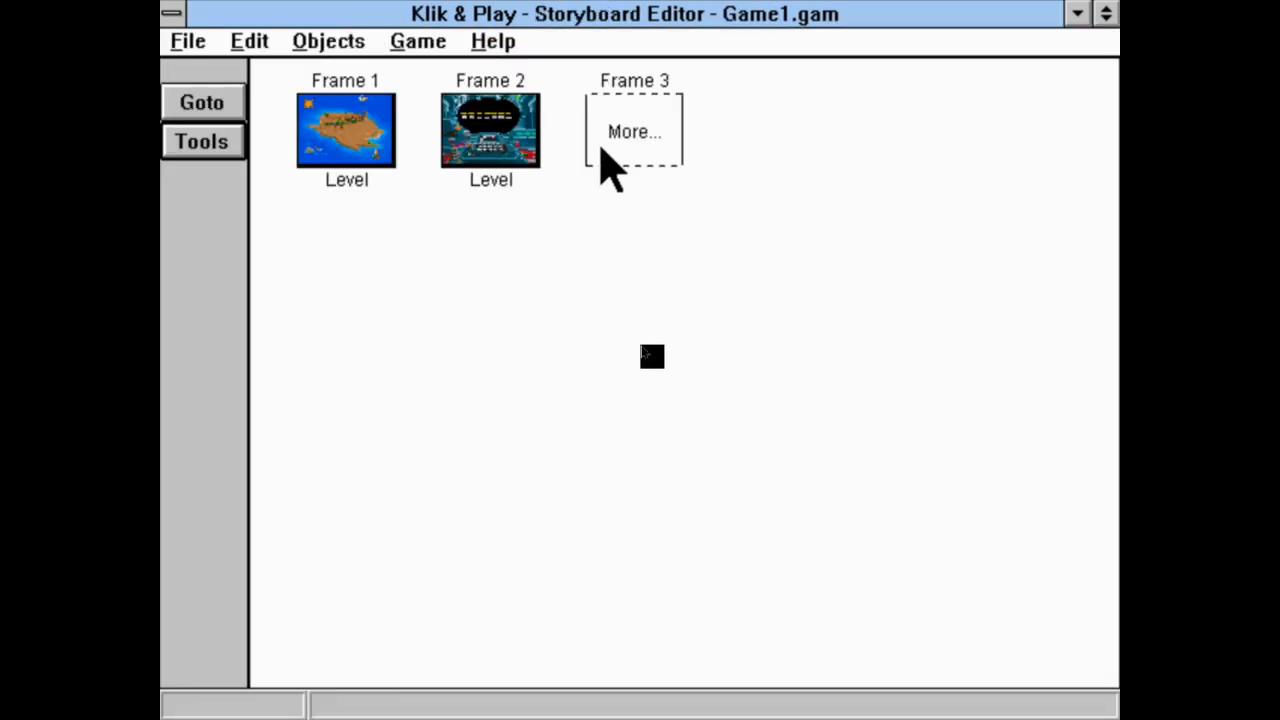
right_click(484, 114)
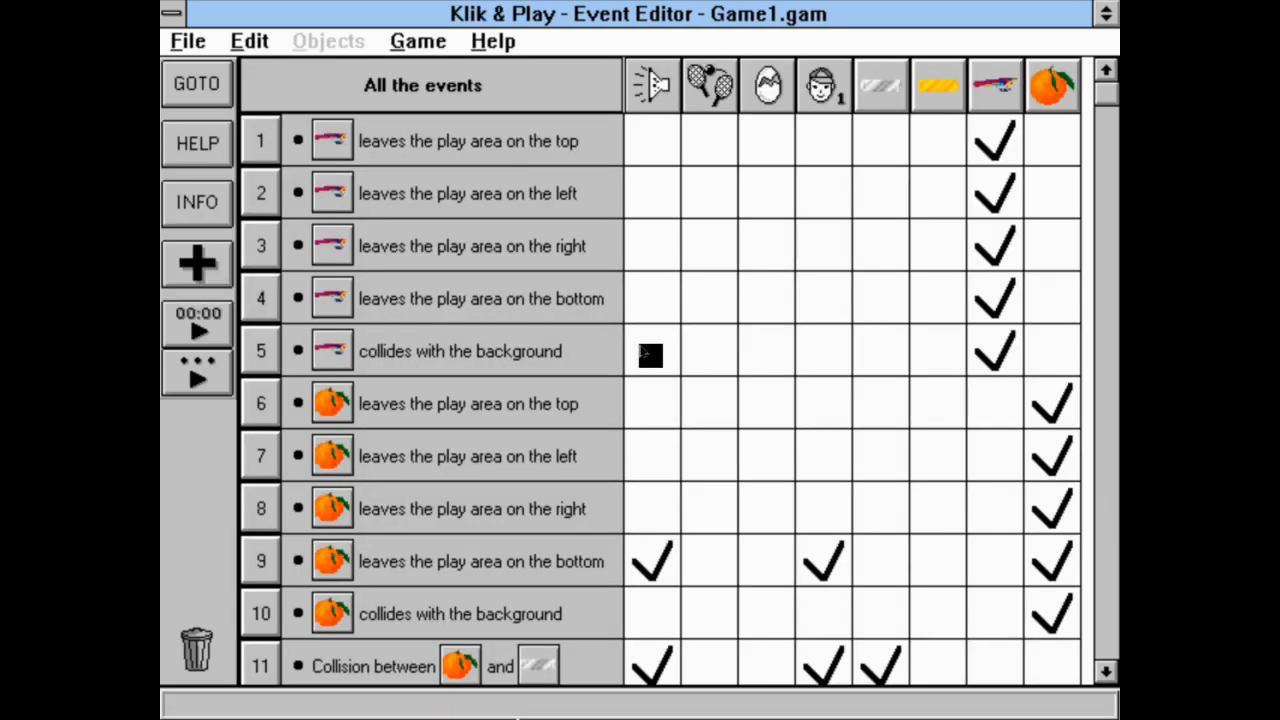
Reorder event 15 so that the Shift condition follows the number-of-oranges condition.
left_click(1110, 430)
left_click(1078, 495)
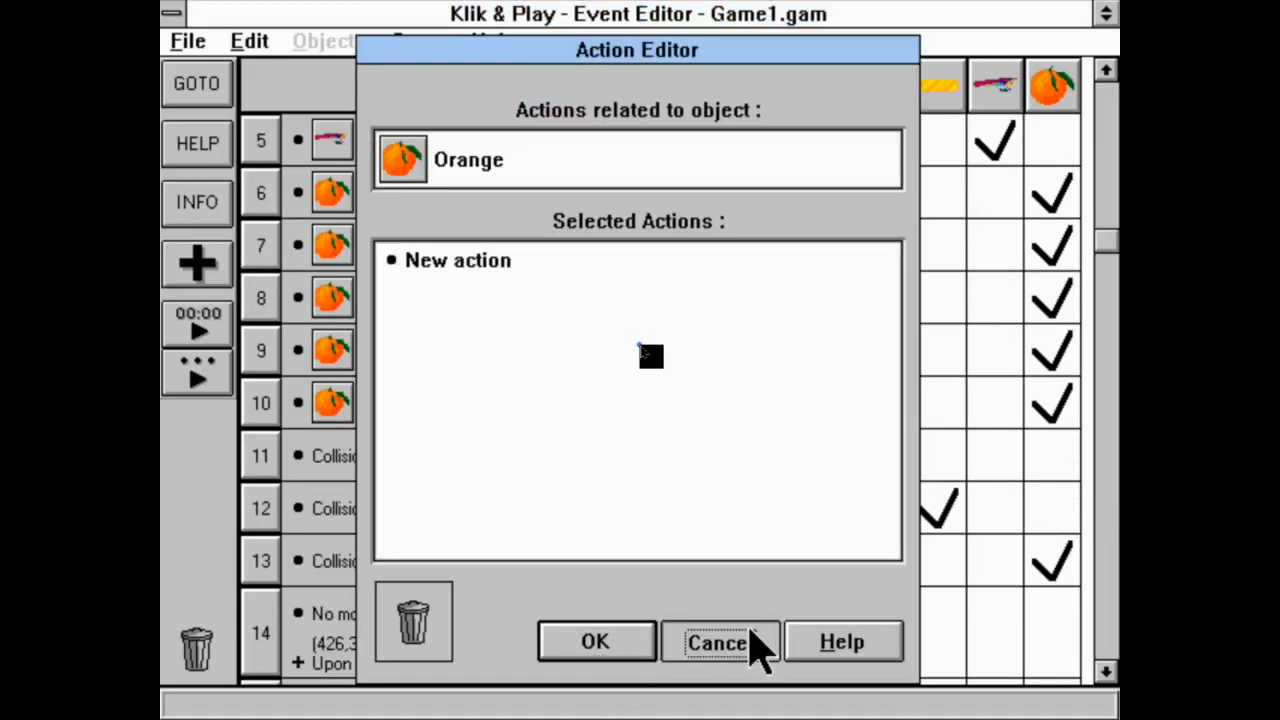
left_click(757, 640)
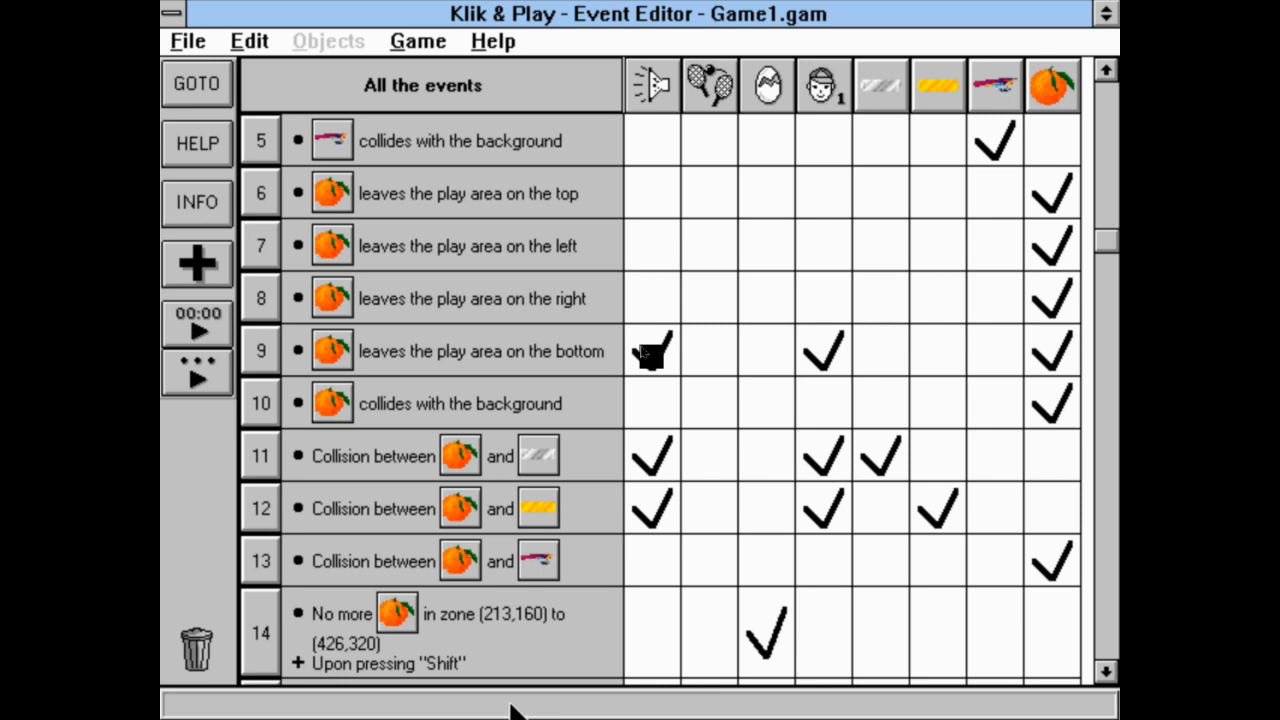
left_click(1112, 565)
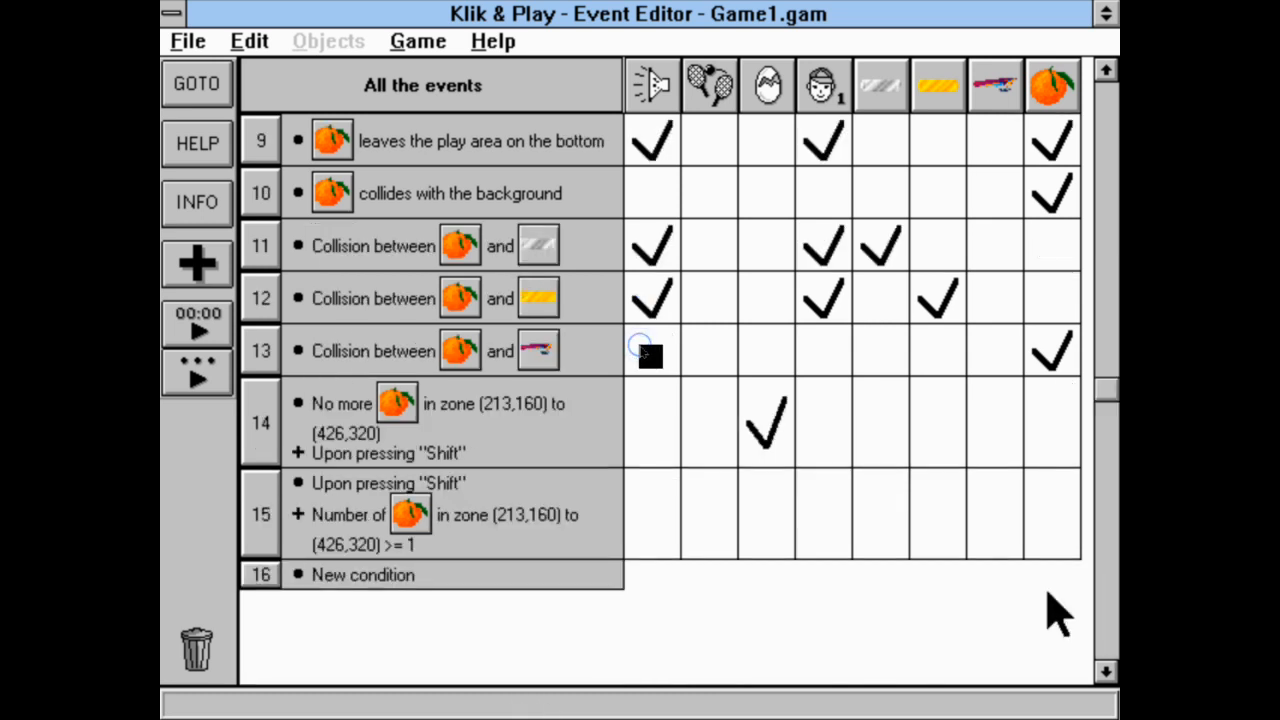
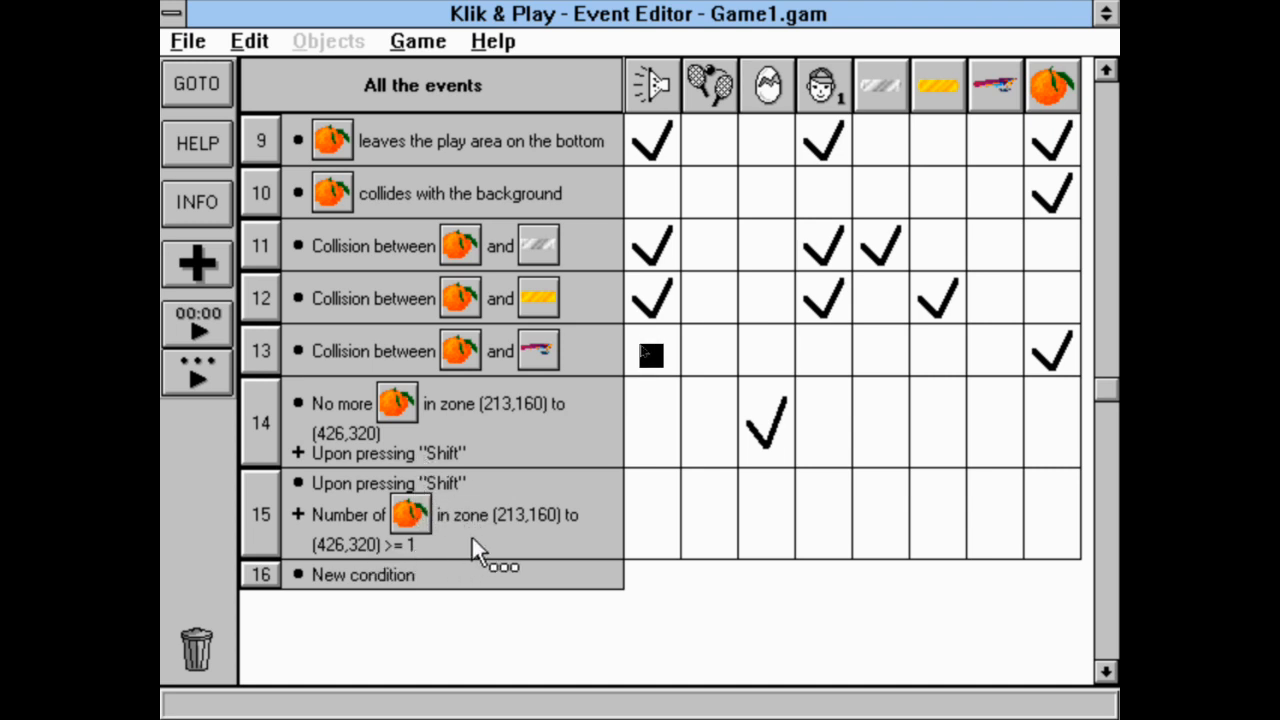
left_click_drag(398, 498, 396, 552)
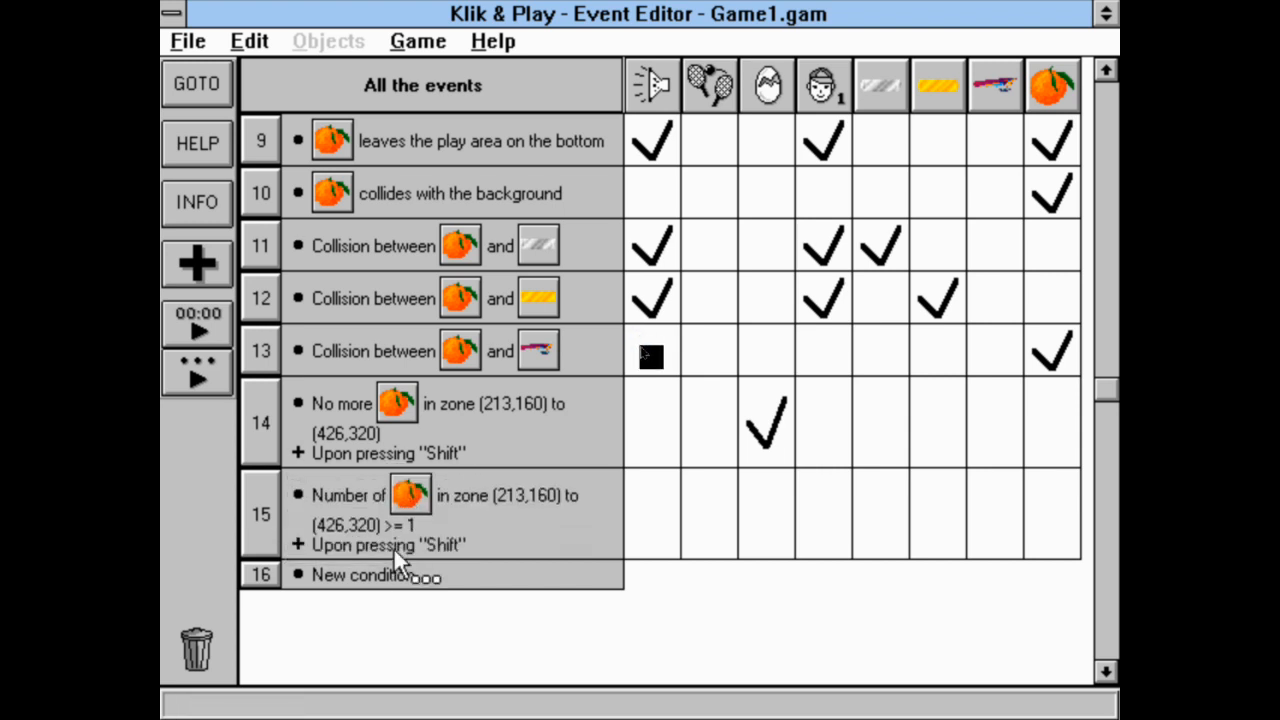
Run the level in the Step Through Editor, move the hang glider right, and resume after the last-yellow-brick stop.
left_click(420, 42)
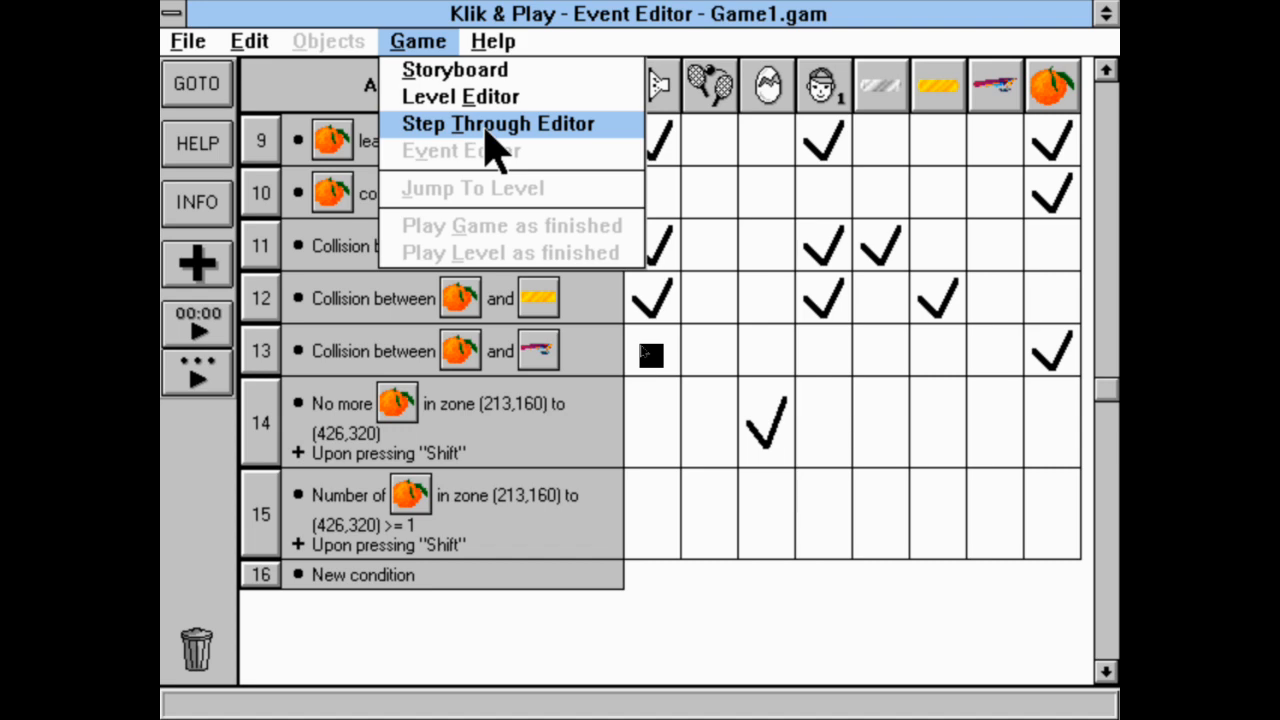
left_click(490, 124)
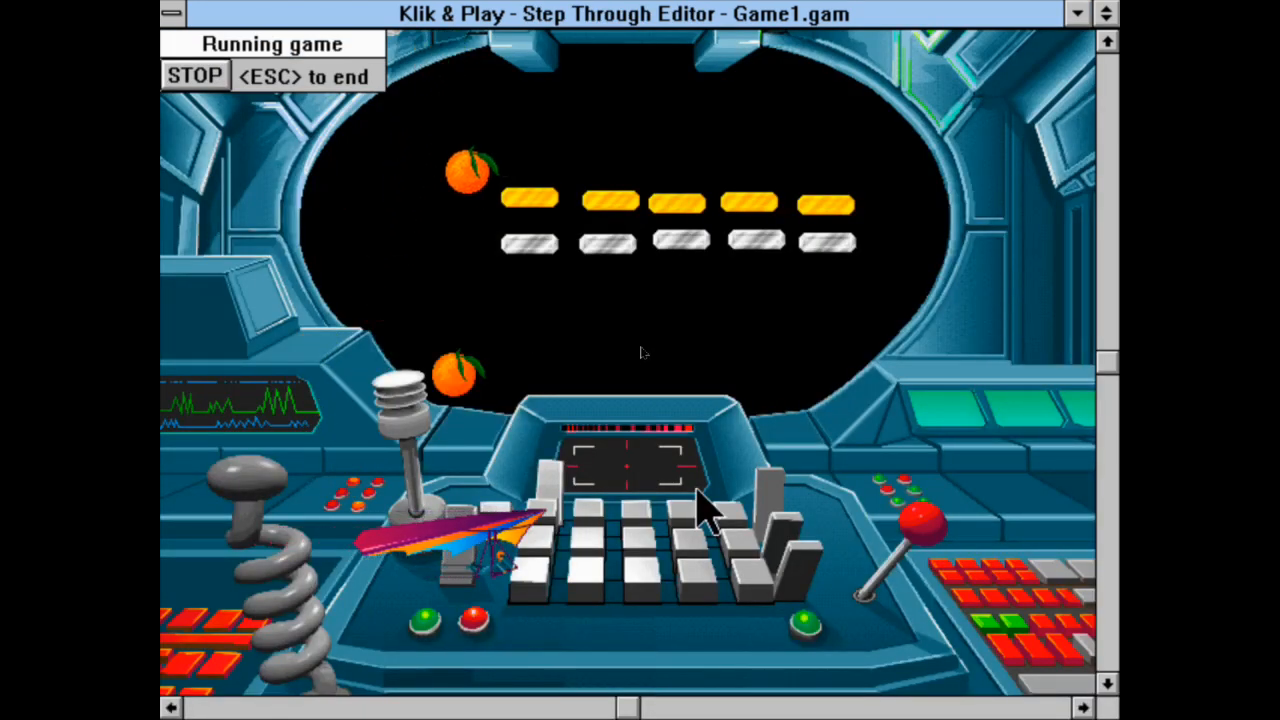
key("Right")
key("Right")
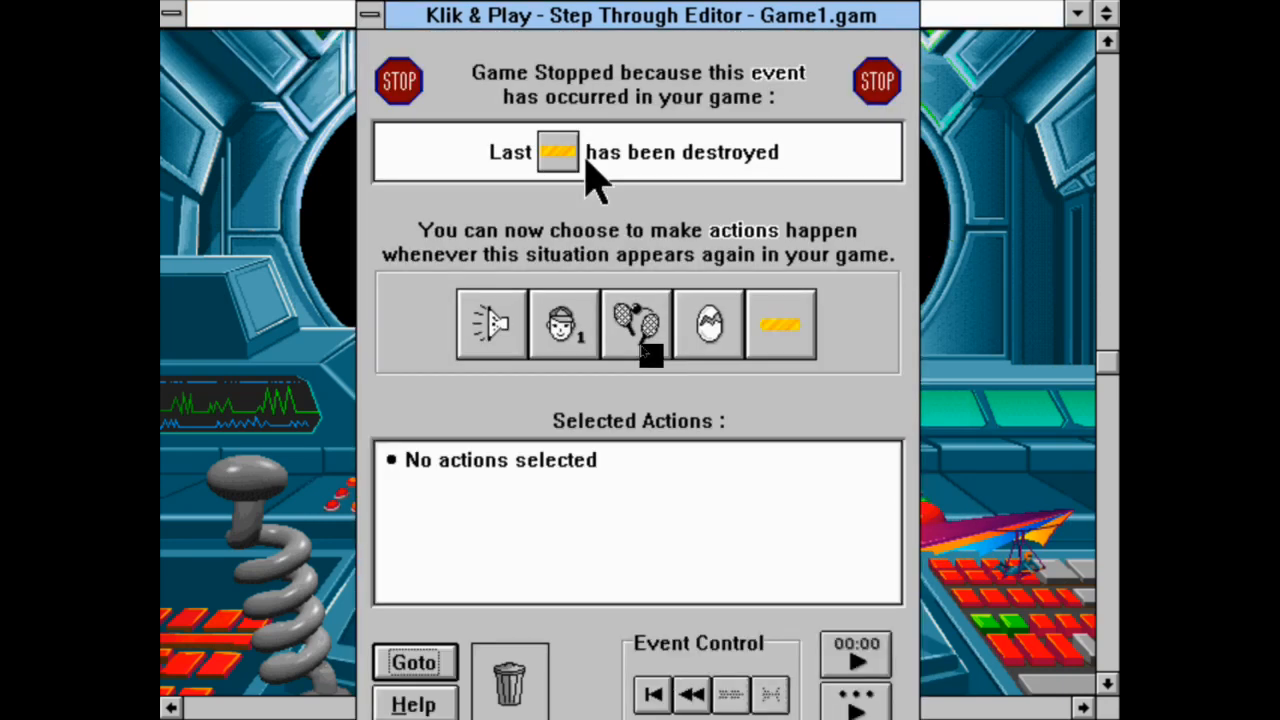
left_click(370, 16)
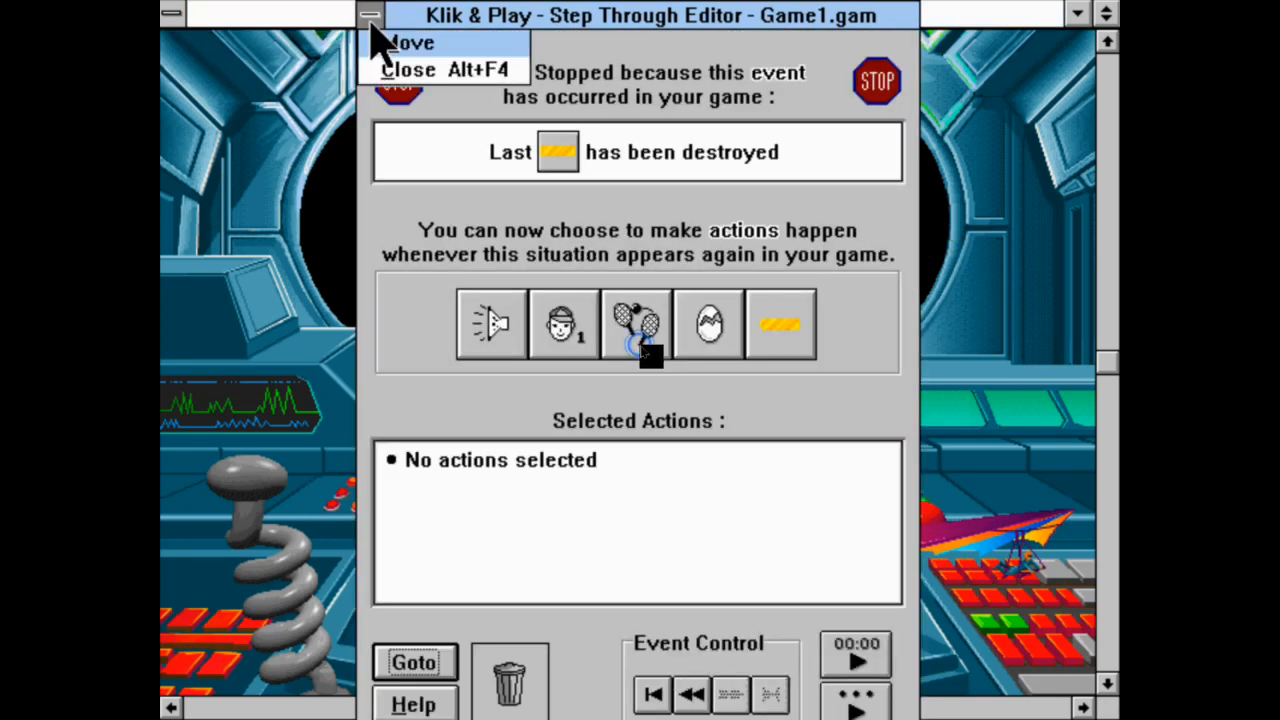
left_click(878, 704)
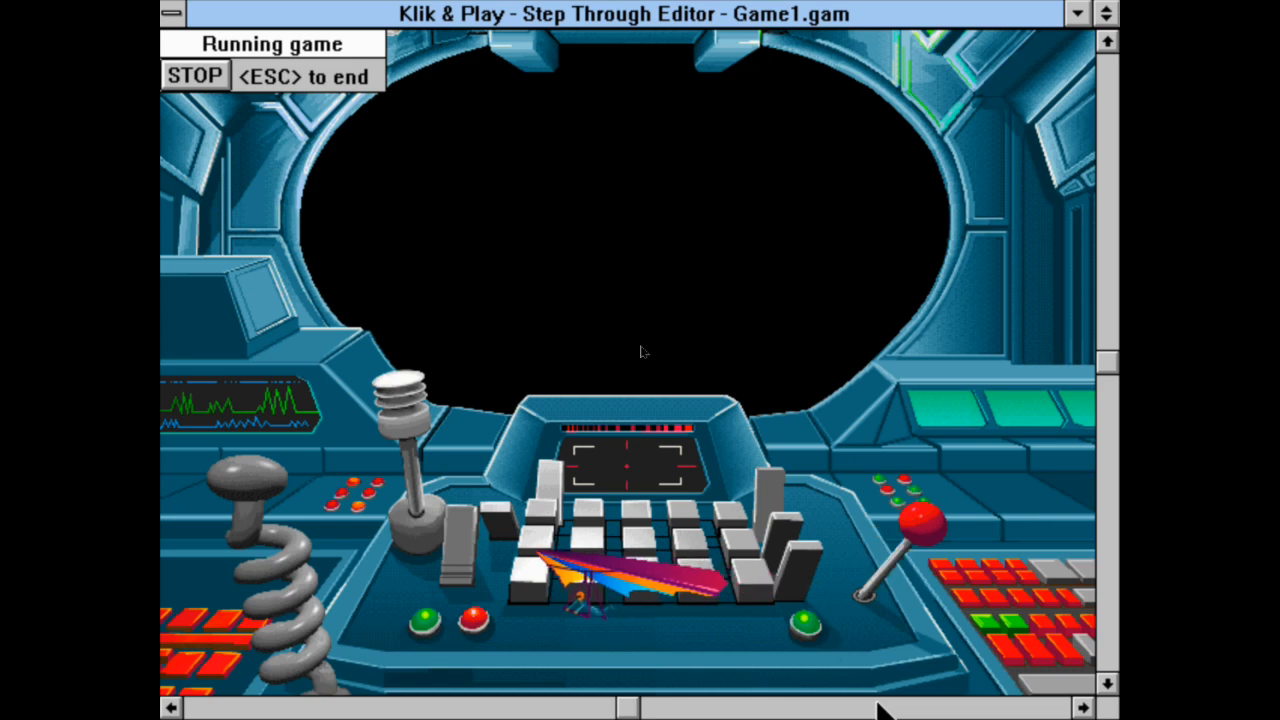
Test whether Shift still spawns several oranges in the running level and decline the Sticky Keys prompt.
key("shift")
key("shift")
key("shift")
key("shift")
key("shift")
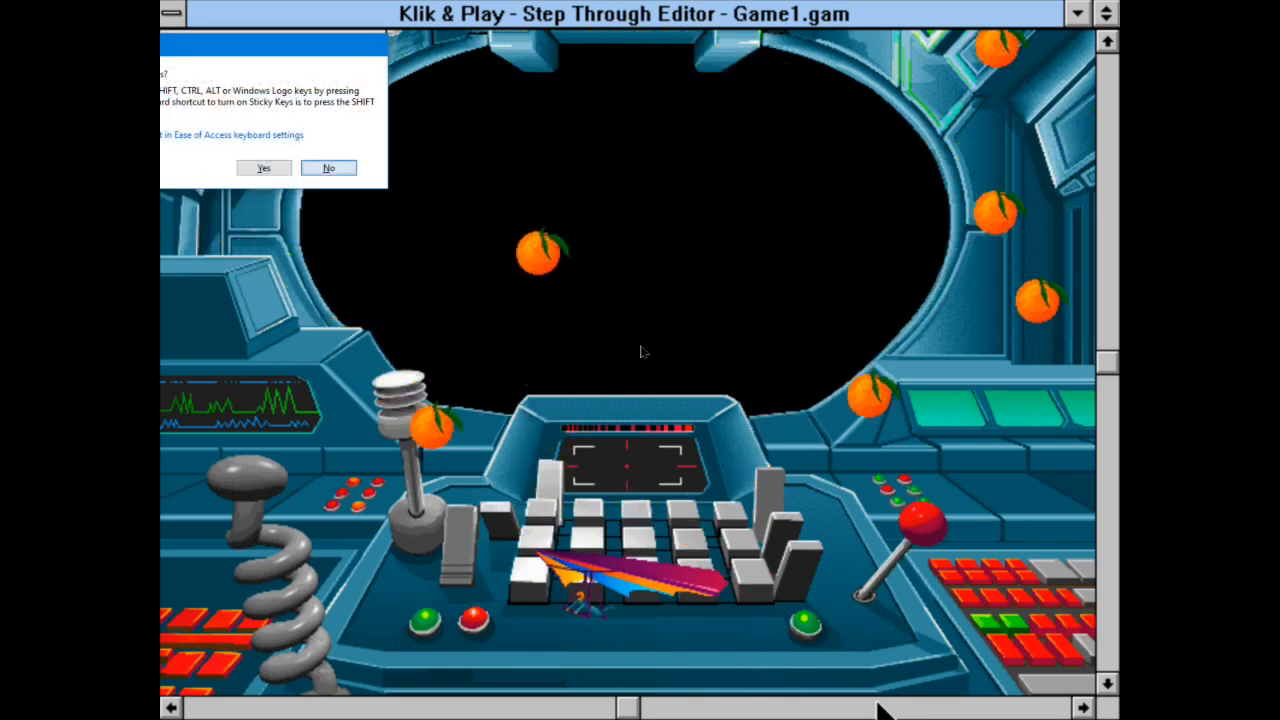
left_click(328, 168)
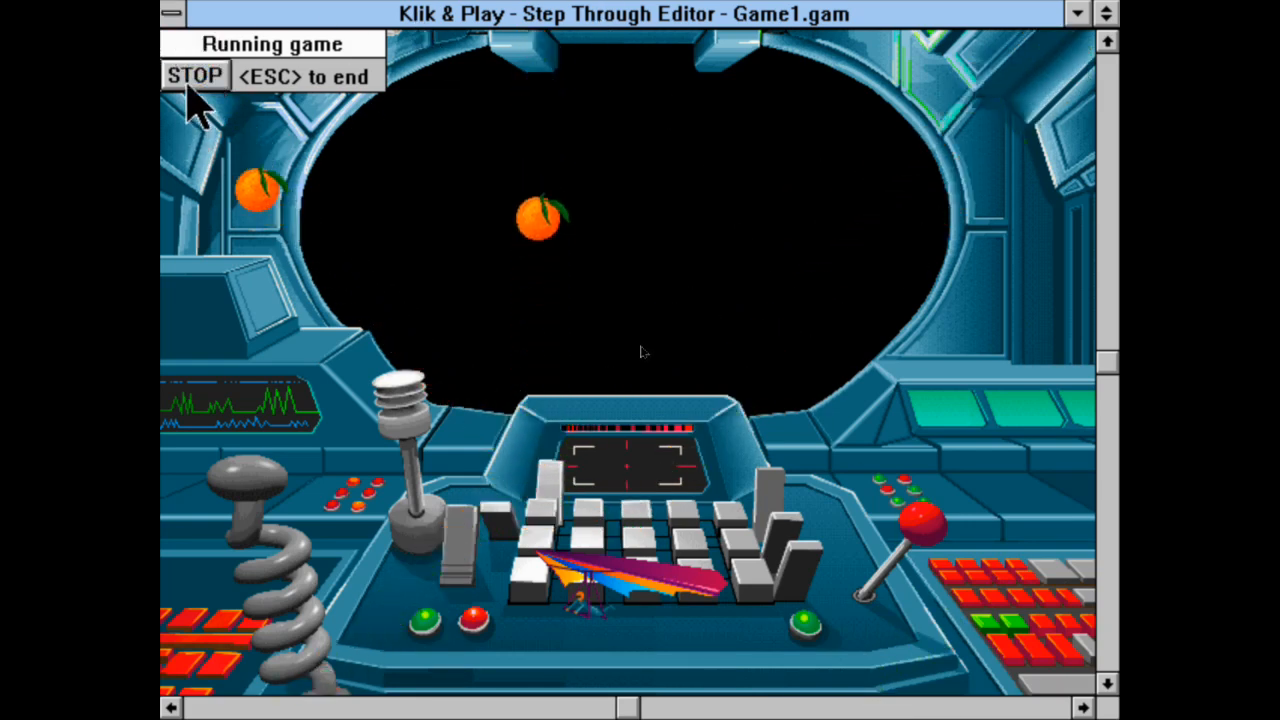
Stop the test run and close the Step Through Editor to return to the storyboard.
left_click(200, 78)
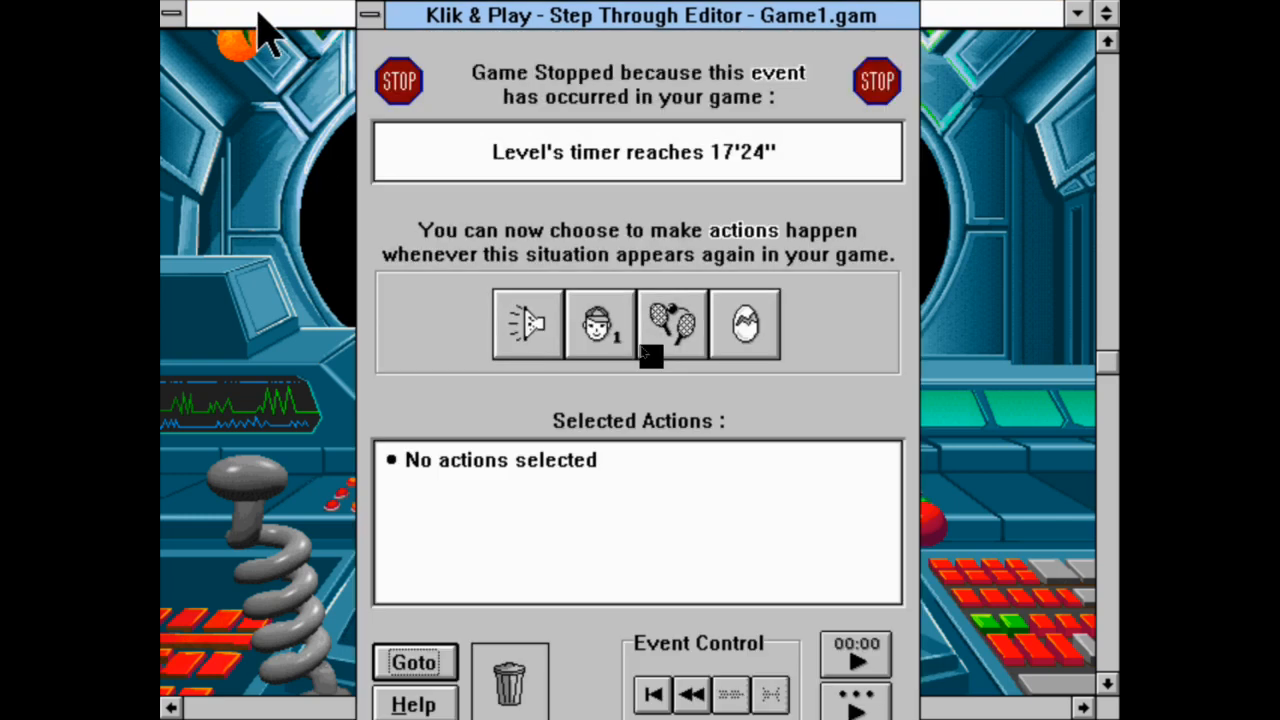
left_click(372, 14)
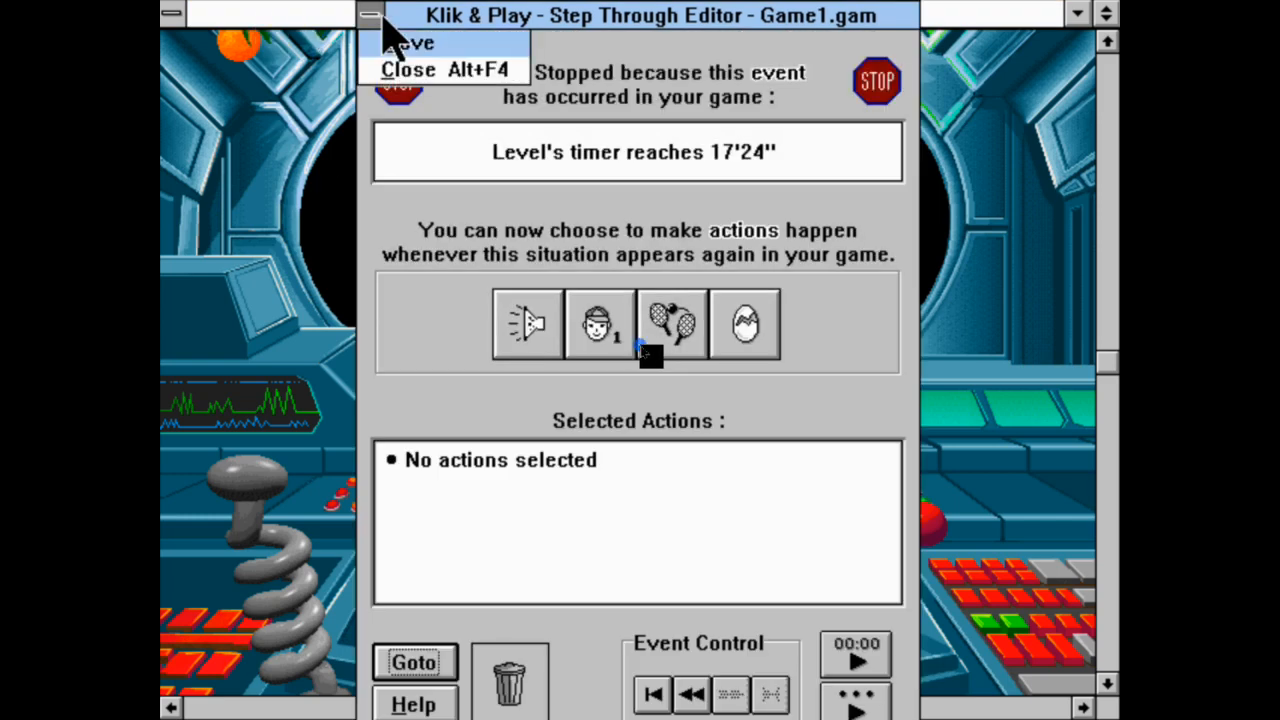
left_click(405, 65)
right_click(480, 130)
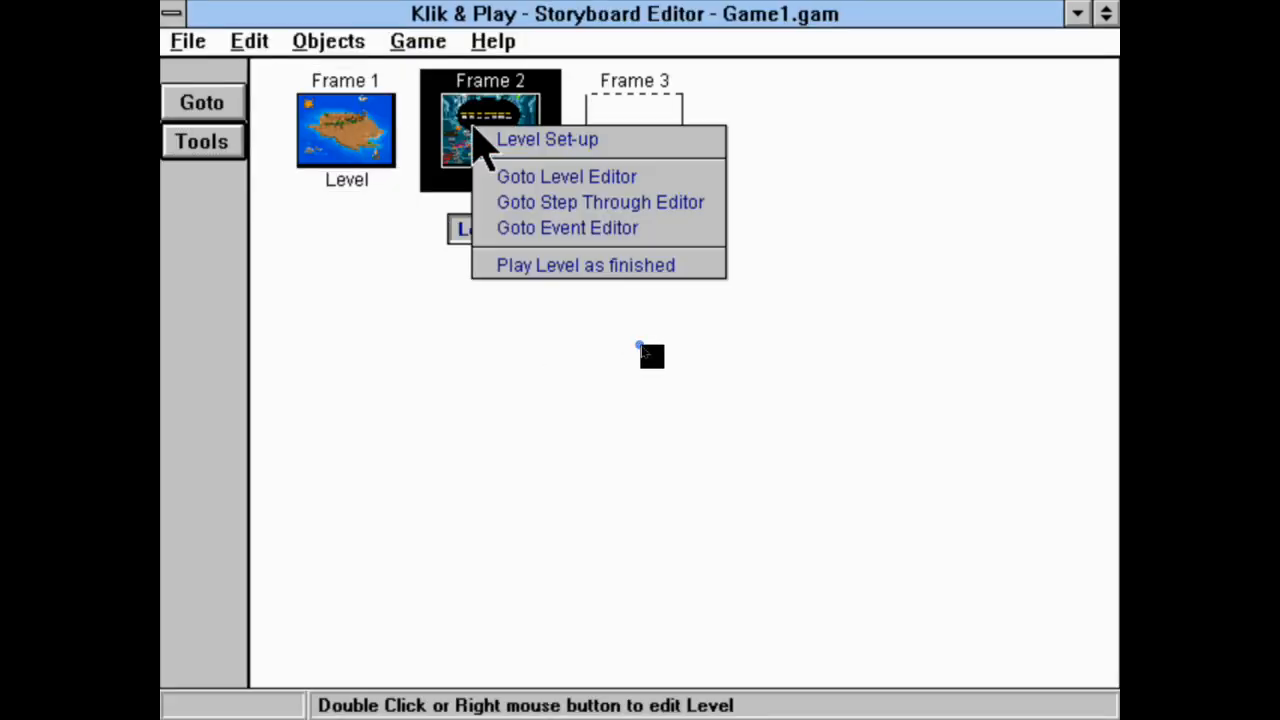
left_click(476, 48)
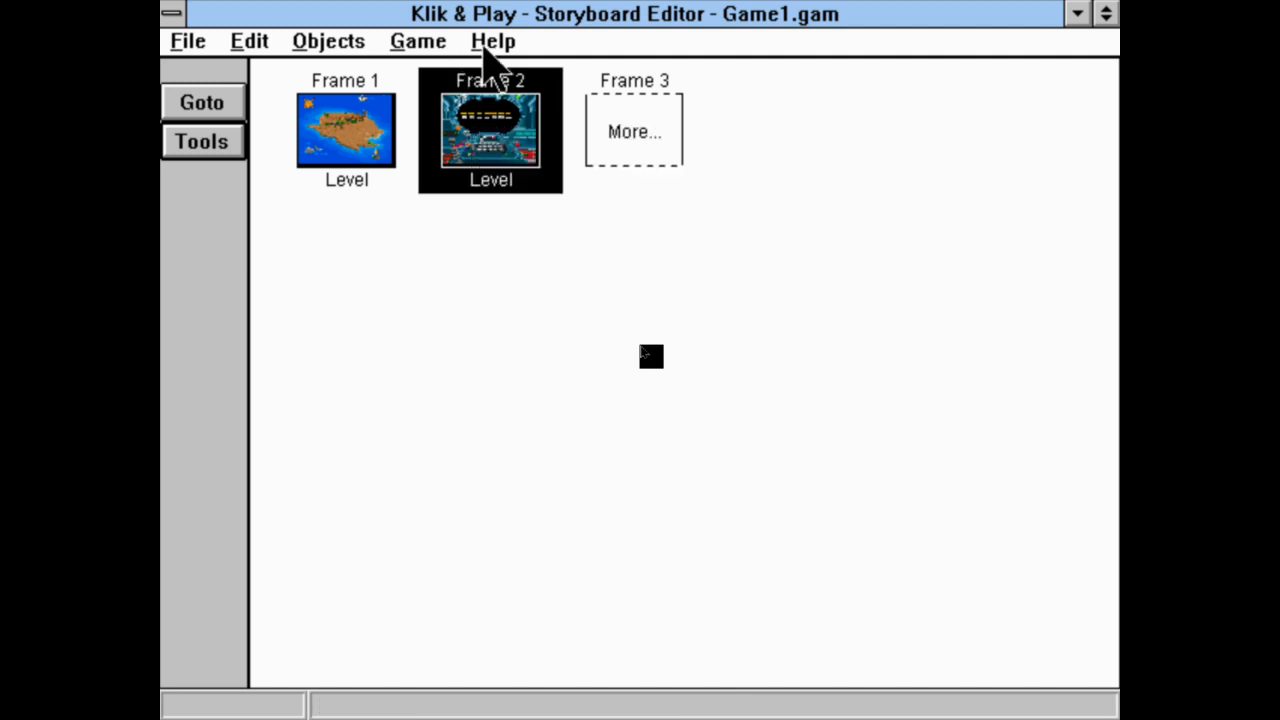
Add a new empty level as Frame 3 in the storyboard and open it in the Level Editor.
left_click(202, 139)
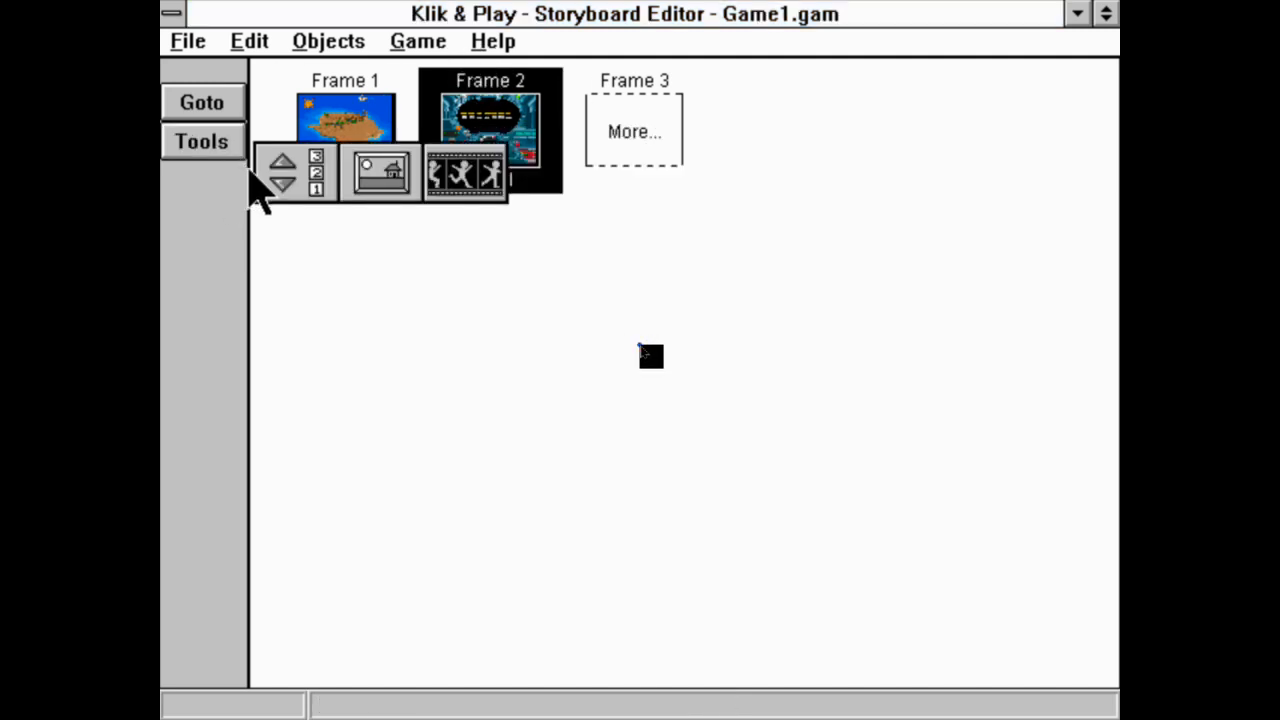
left_click(229, 139)
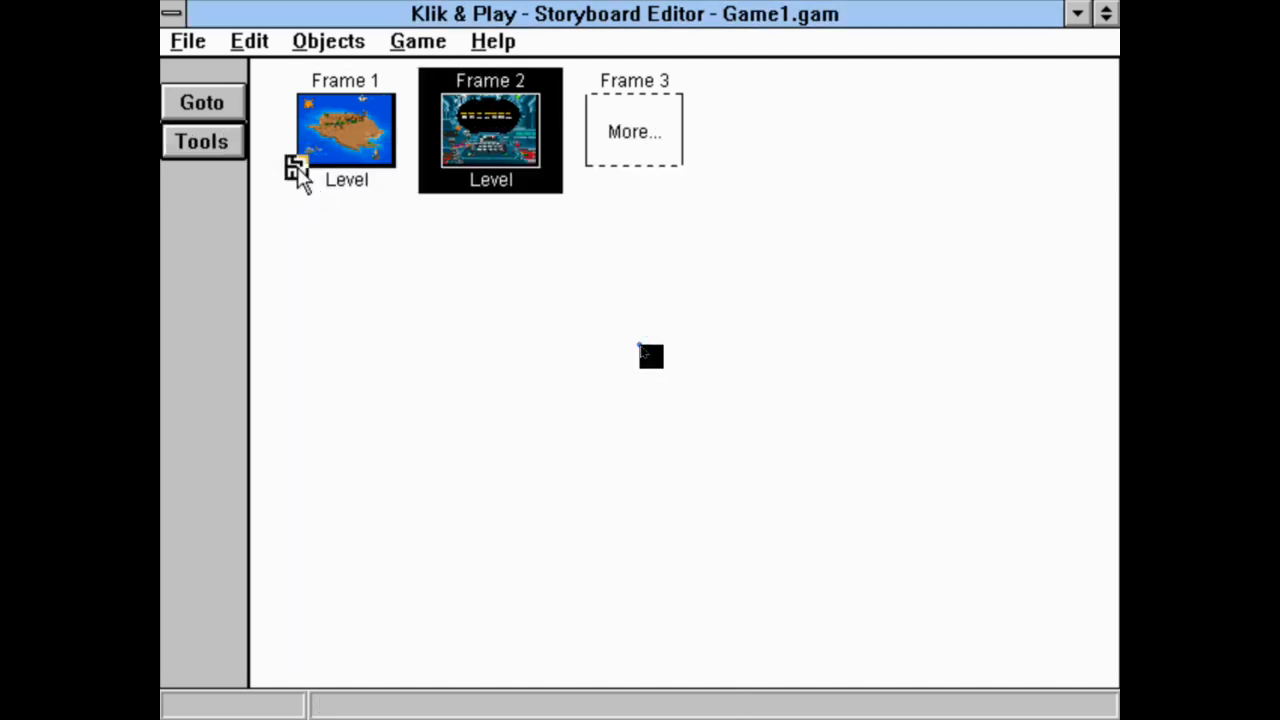
left_click_drag(297, 172, 643, 117)
right_click(640, 134)
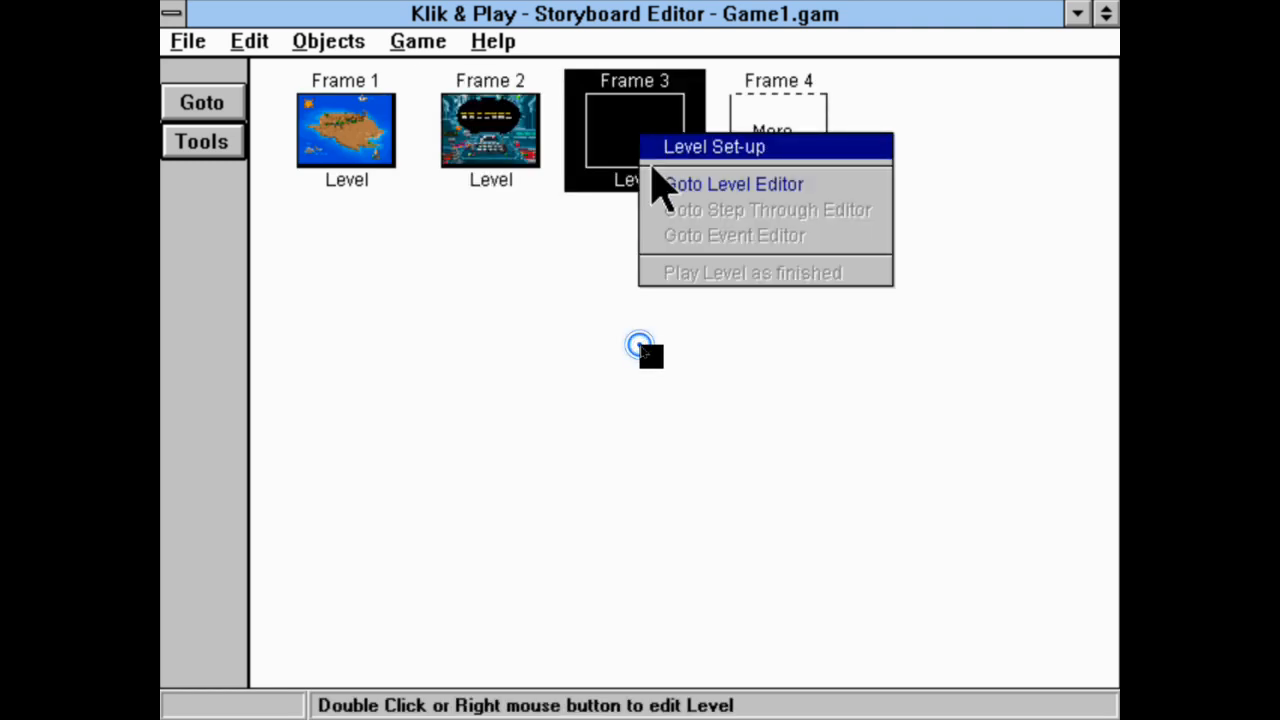
left_click(672, 186)
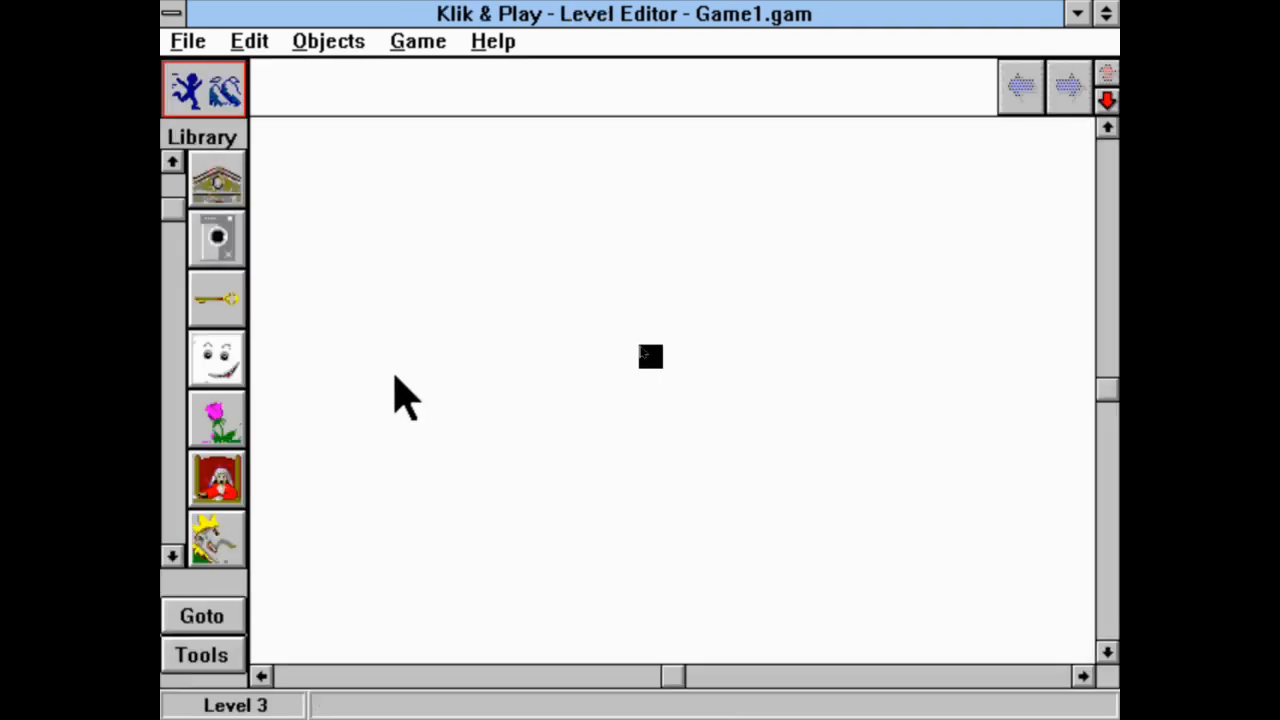
Create a text object reading "you win" and place it in the lower part of the empty level.
left_click(226, 665)
left_click(489, 688)
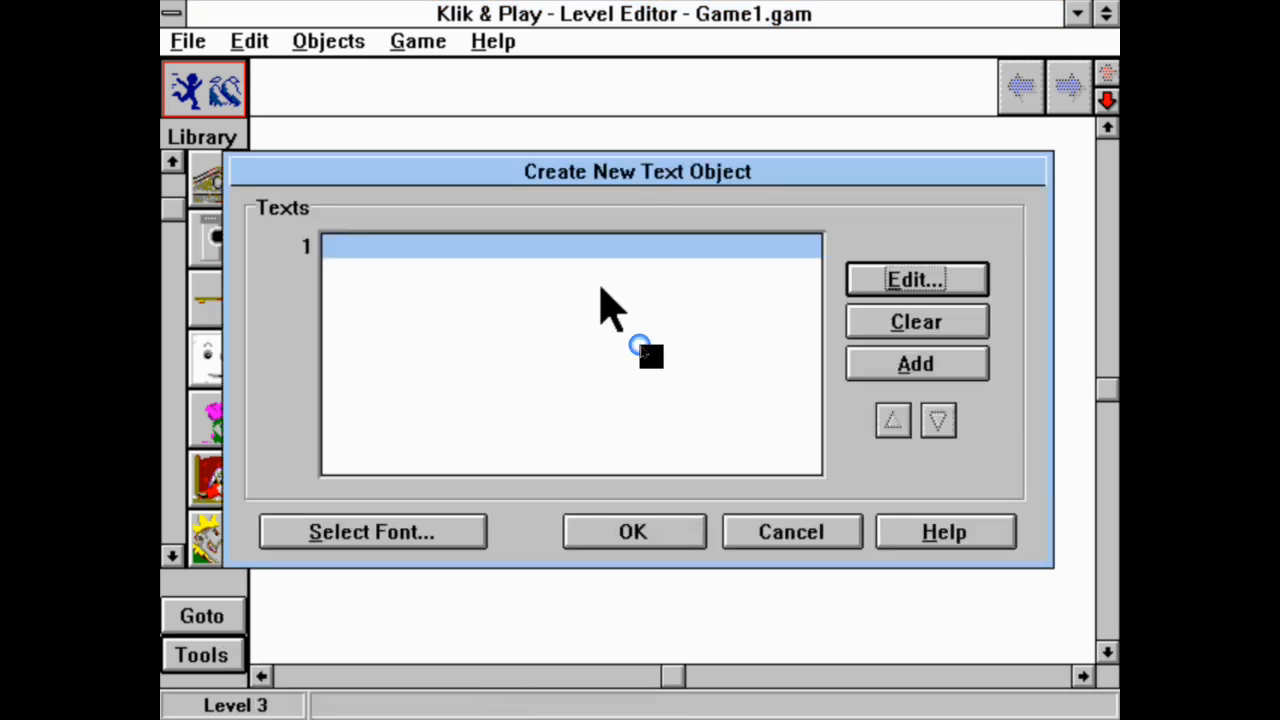
left_click(977, 272)
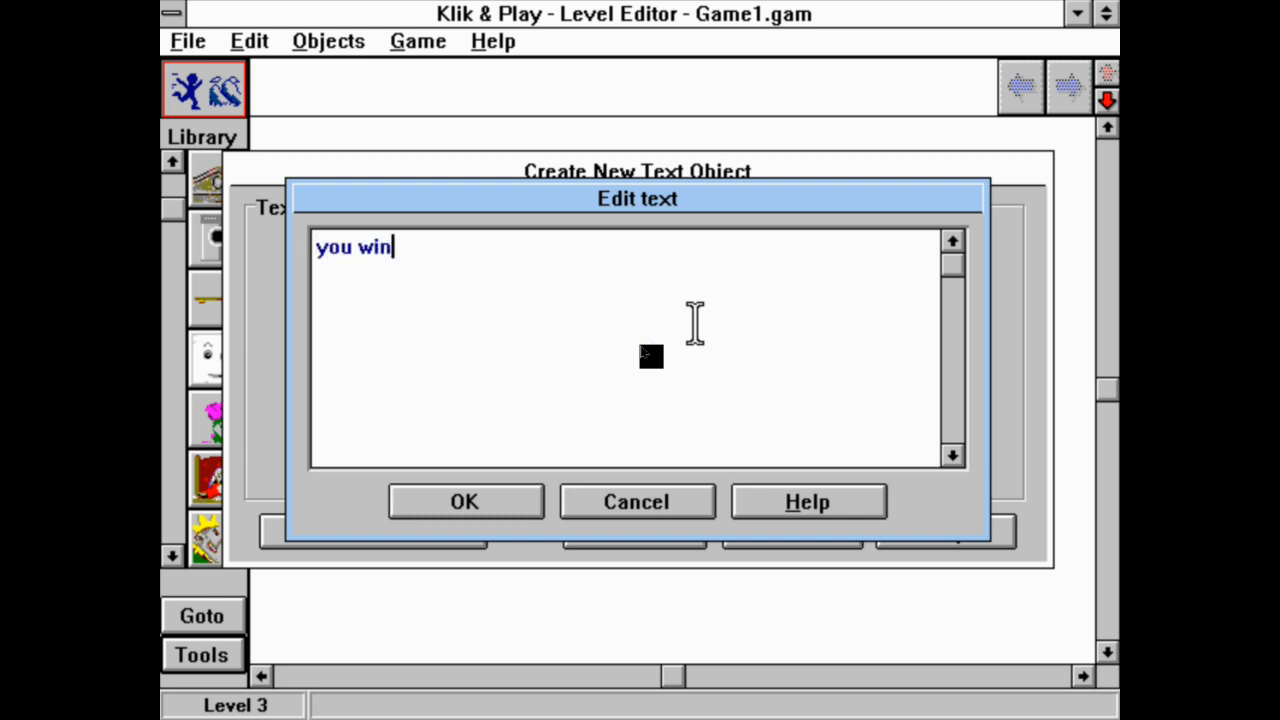
left_click(477, 505)
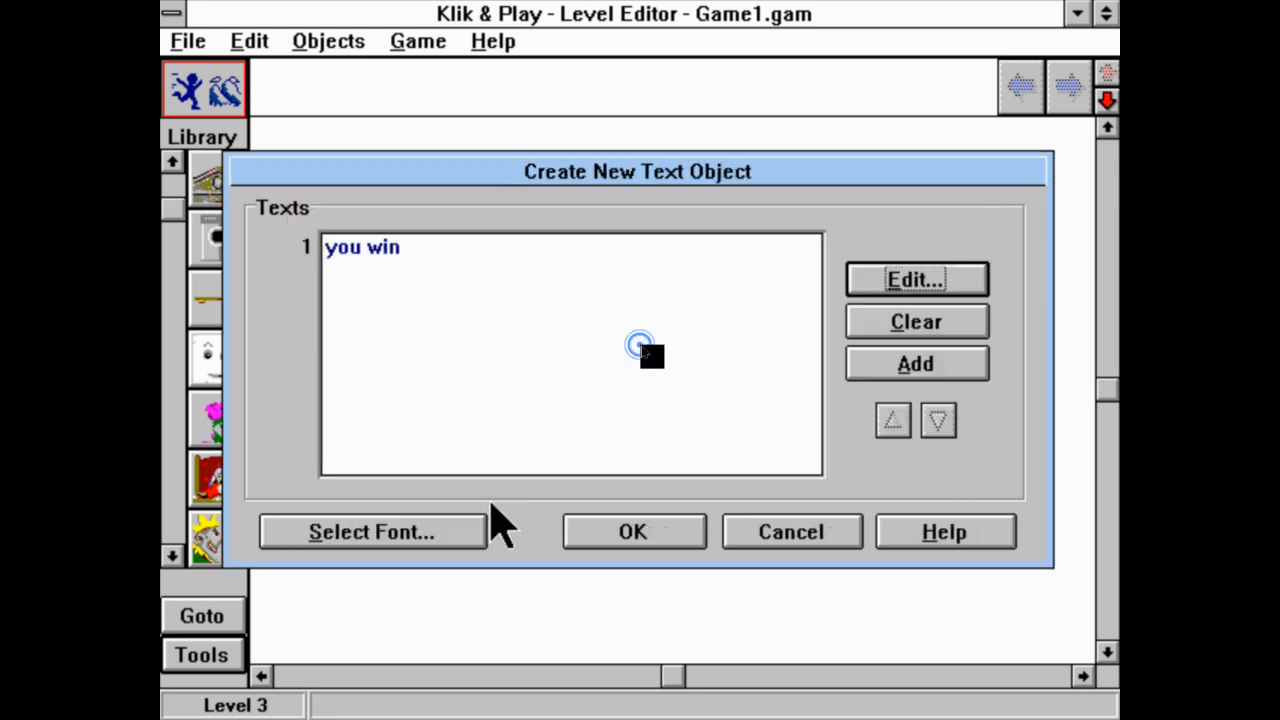
left_click(672, 536)
left_click(672, 536)
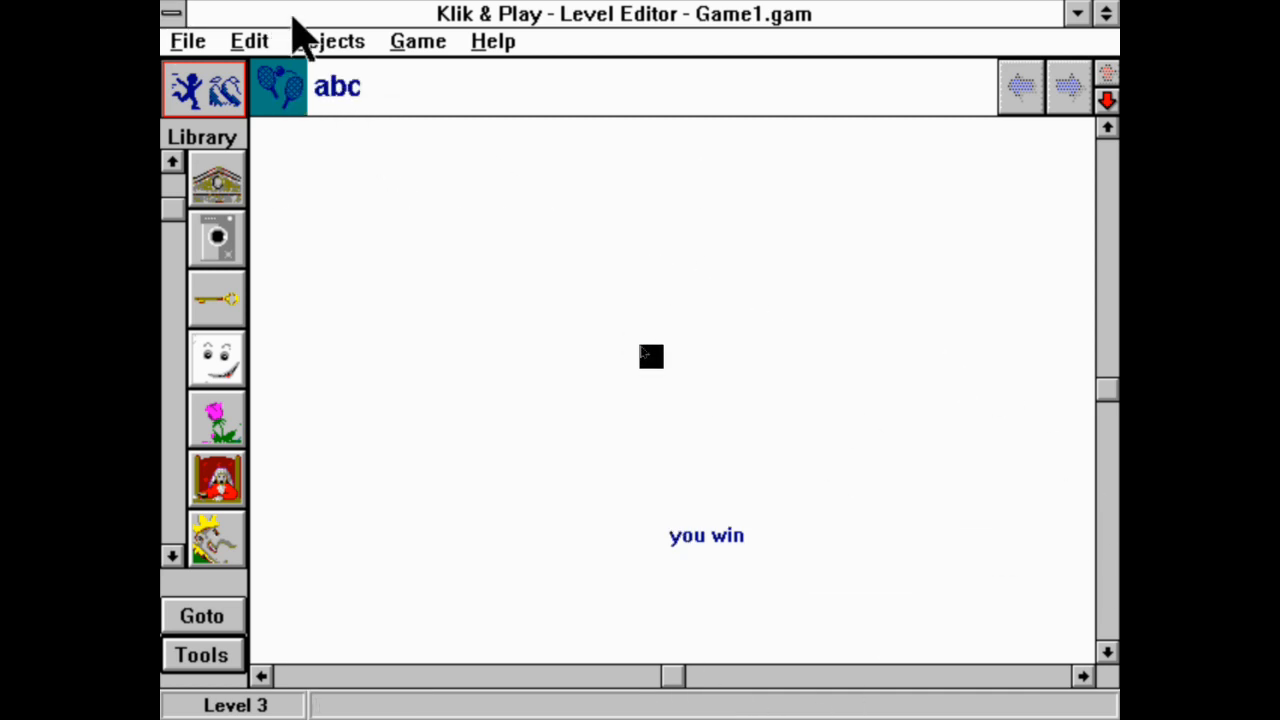
Return to the storyboard and open Frame 2 in the Event Editor.
left_click(440, 45)
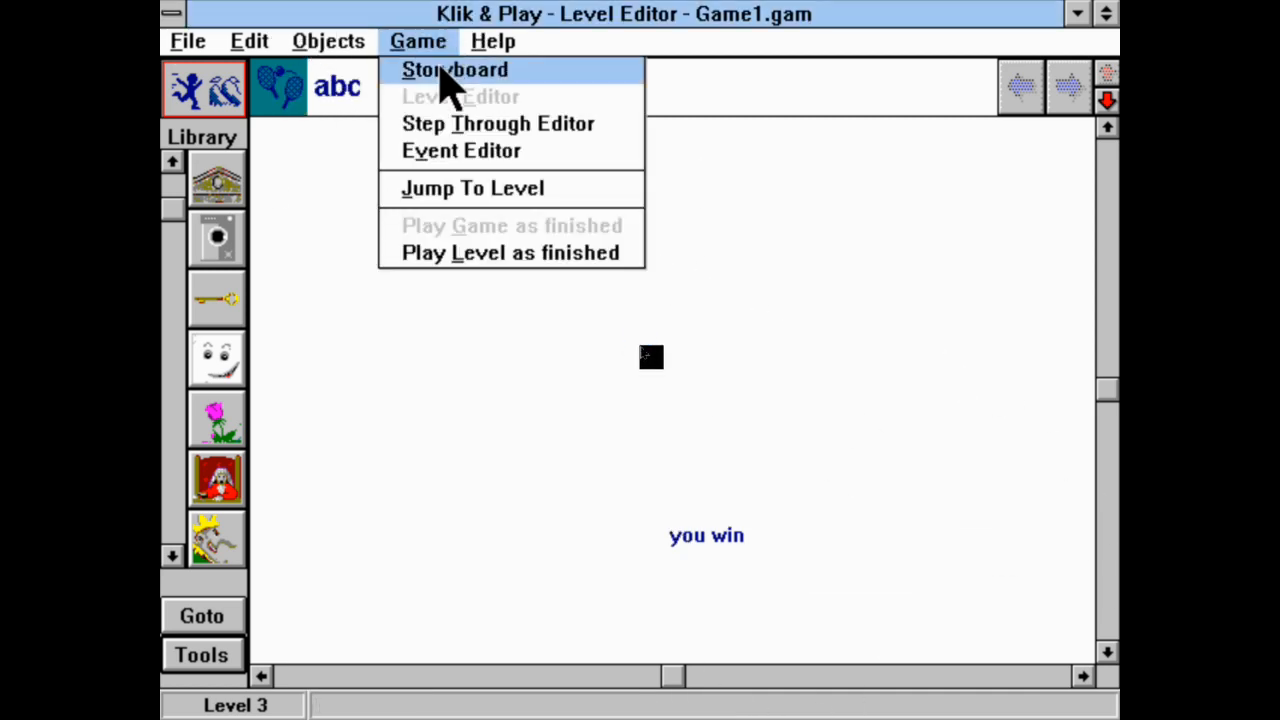
left_click(447, 72)
right_click(476, 136)
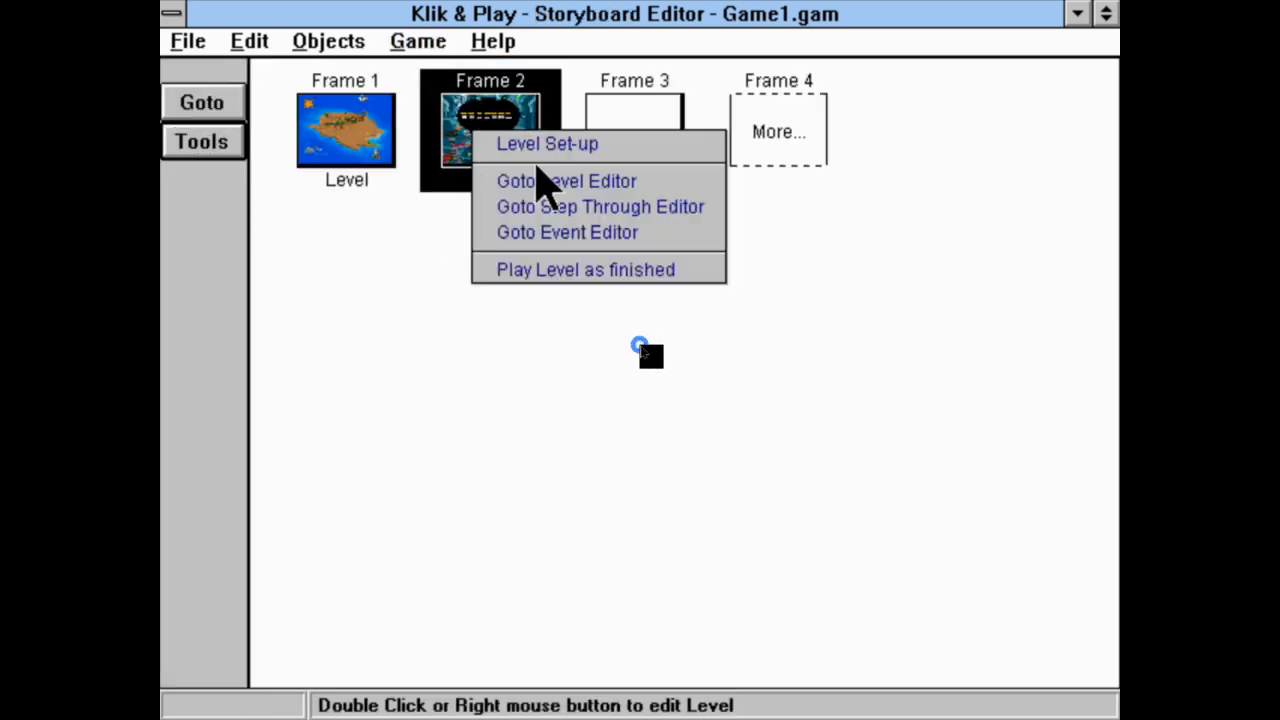
left_click(594, 241)
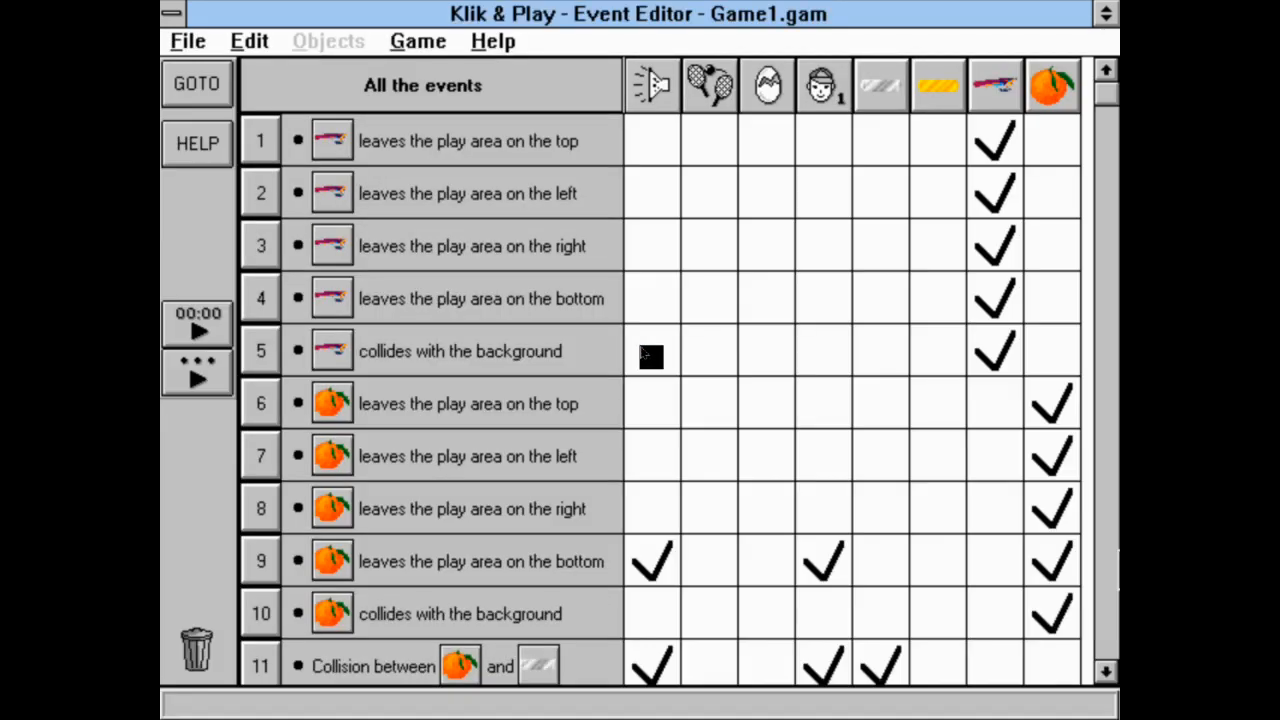
Add an event for Player 1's score being equal to 14 and make it go to the next frame.
left_click(1106, 457)
left_click(1110, 560)
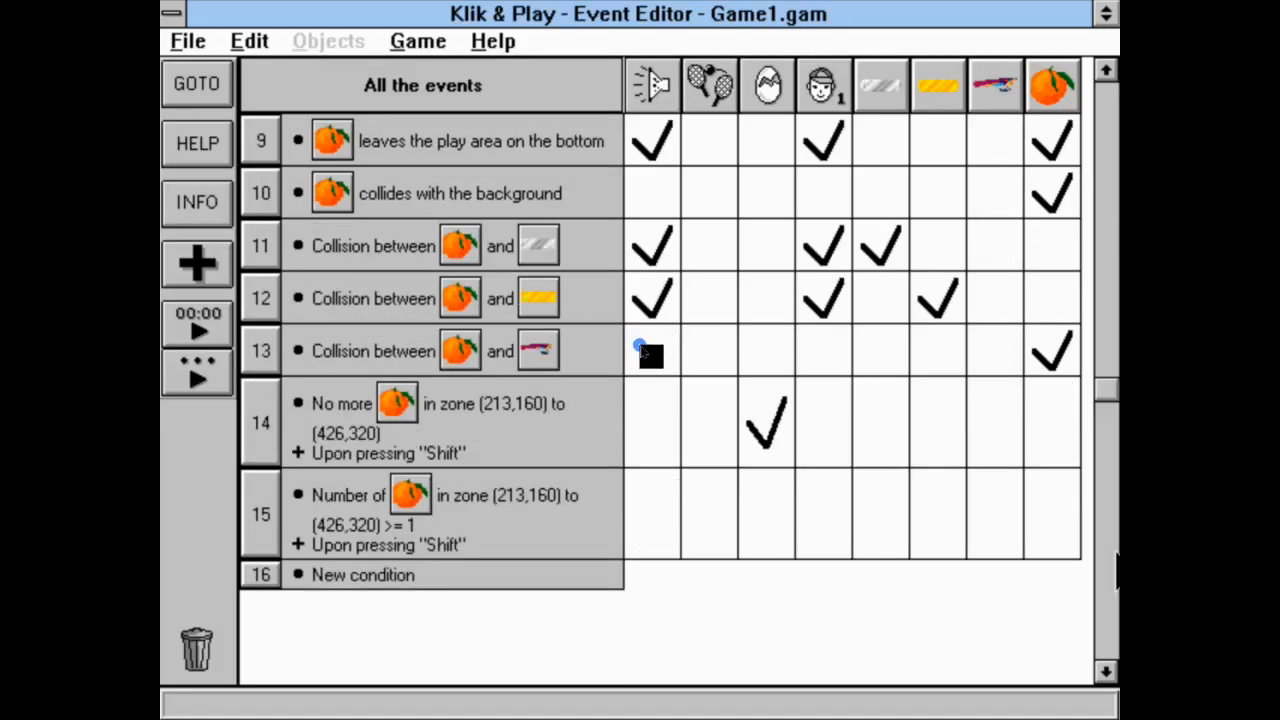
double_click(370, 577)
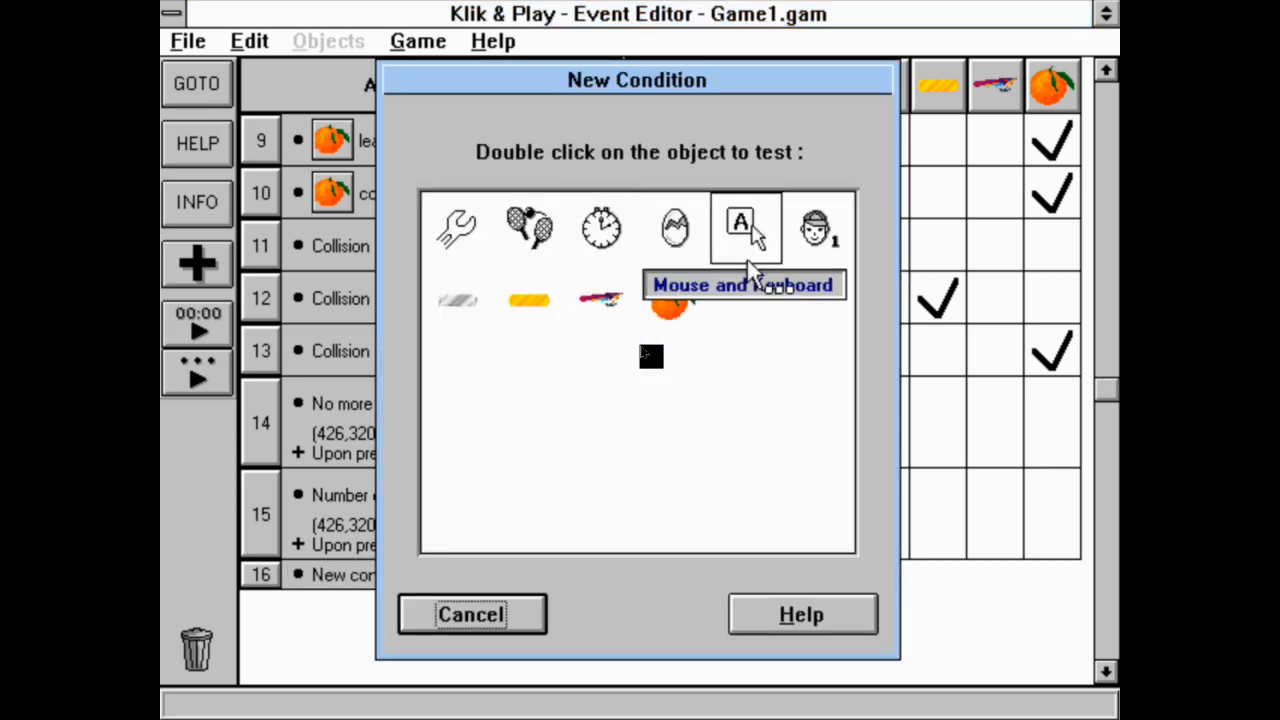
double_click(826, 240)
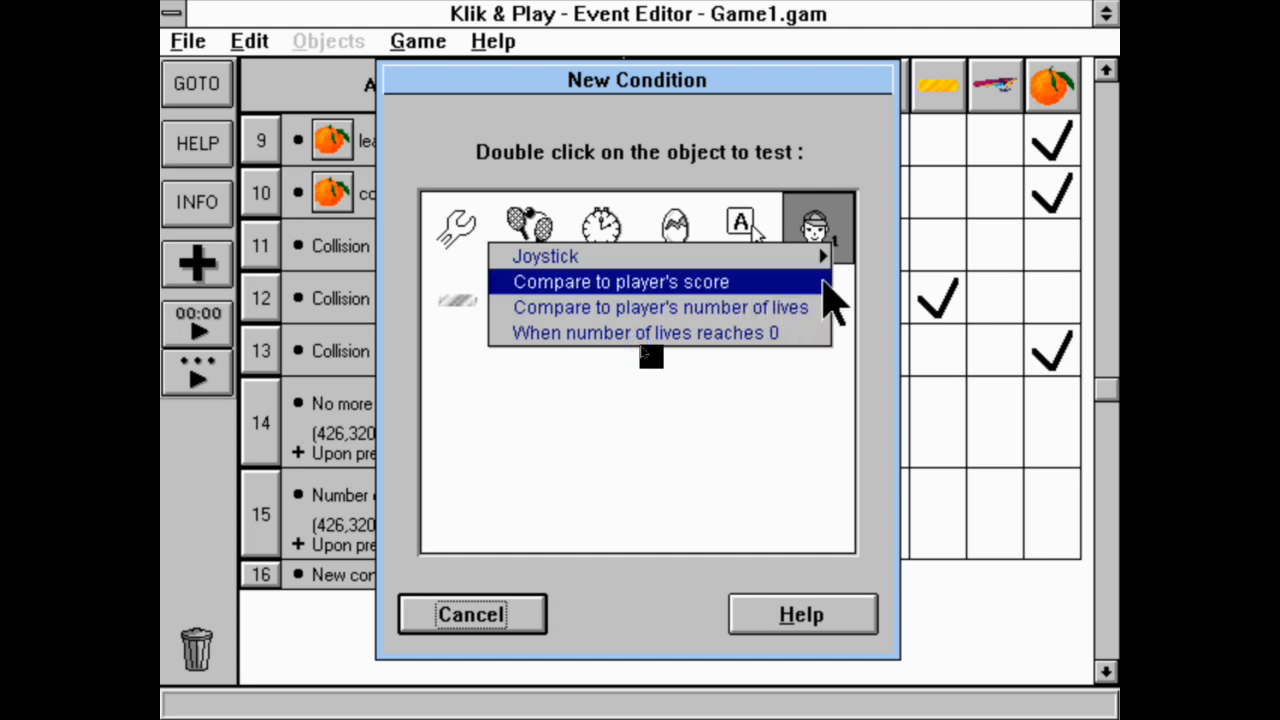
left_click(823, 281)
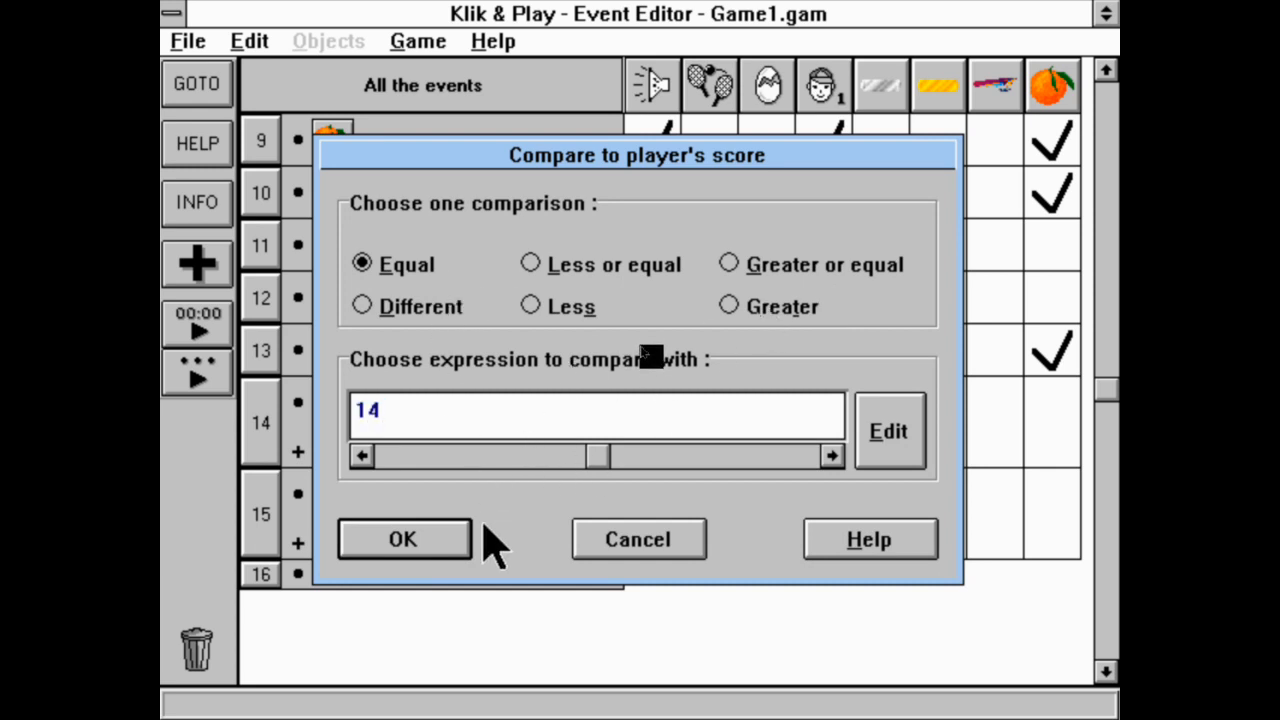
left_click(418, 534)
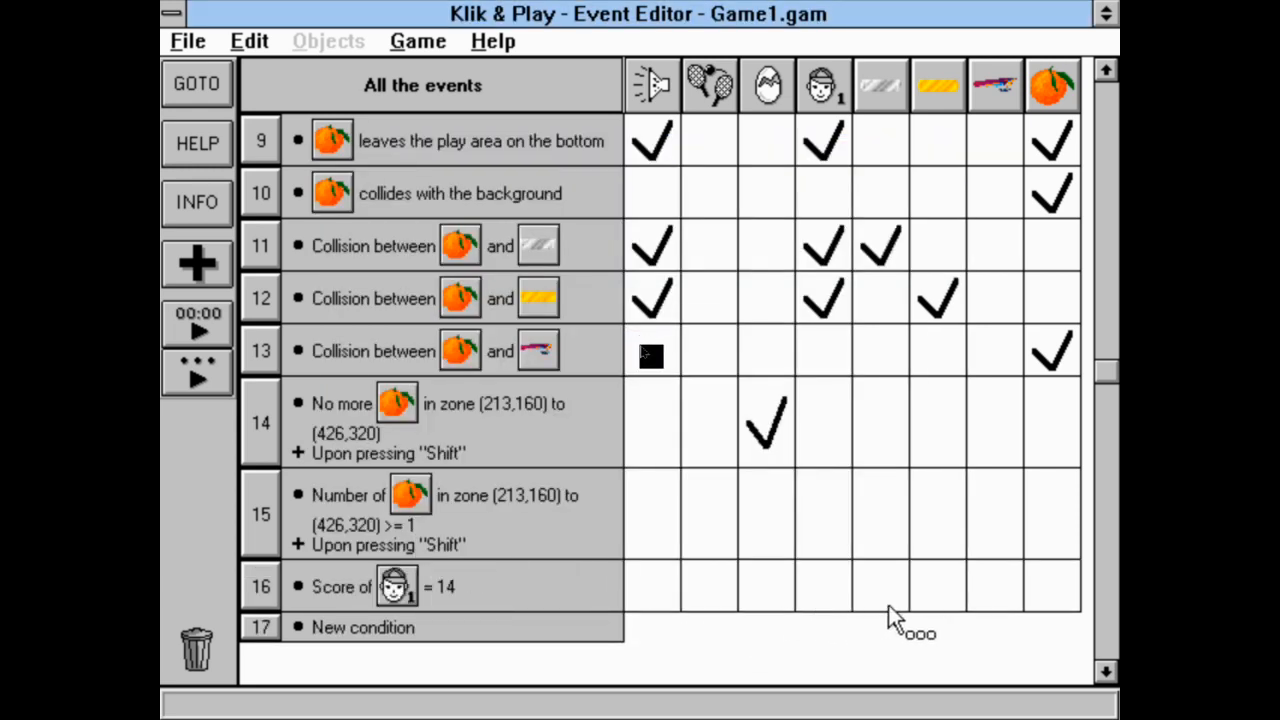
left_click(731, 598)
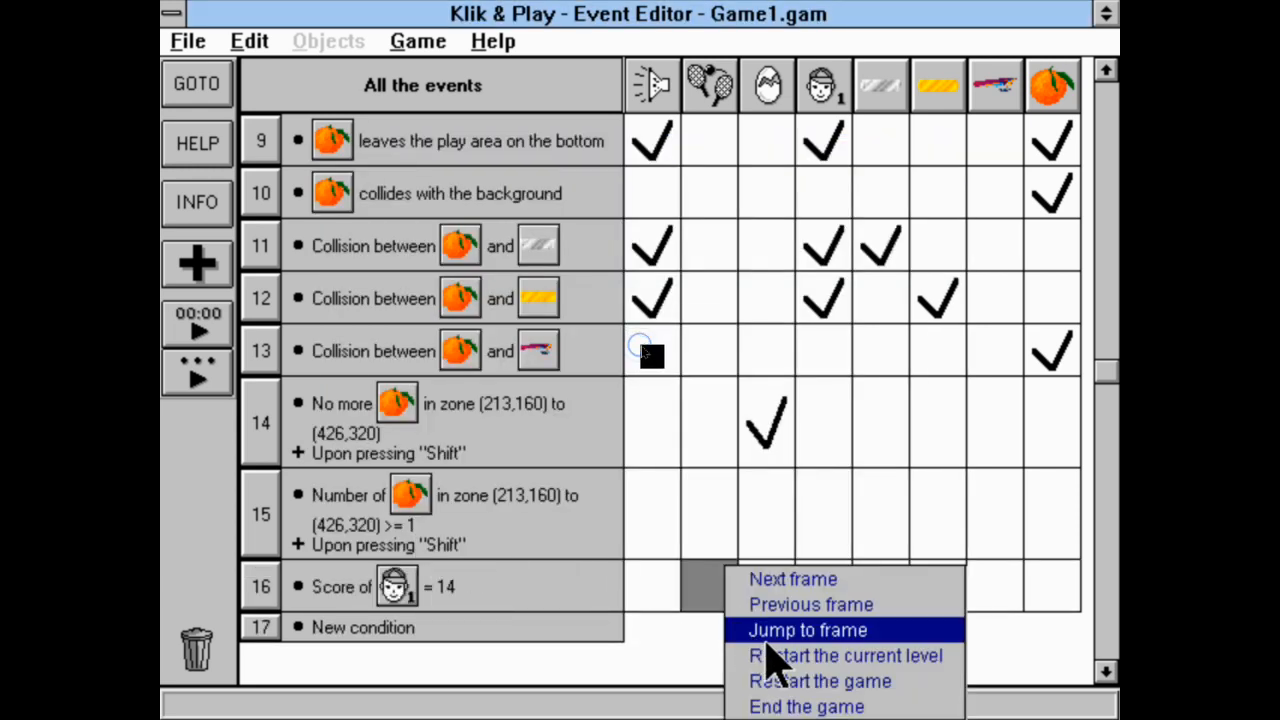
left_click(801, 584)
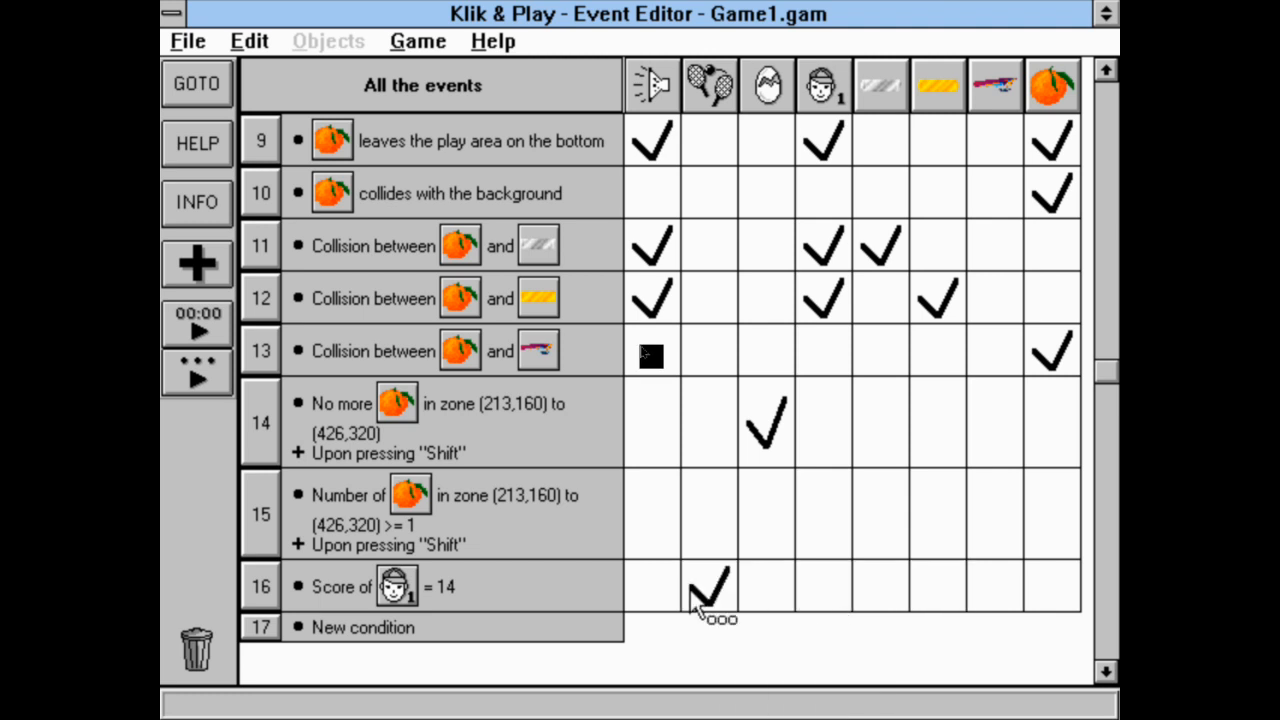
Return to the storyboard, add a new empty level as Frame 4, and open it in the Level Editor.
left_click(353, 630)
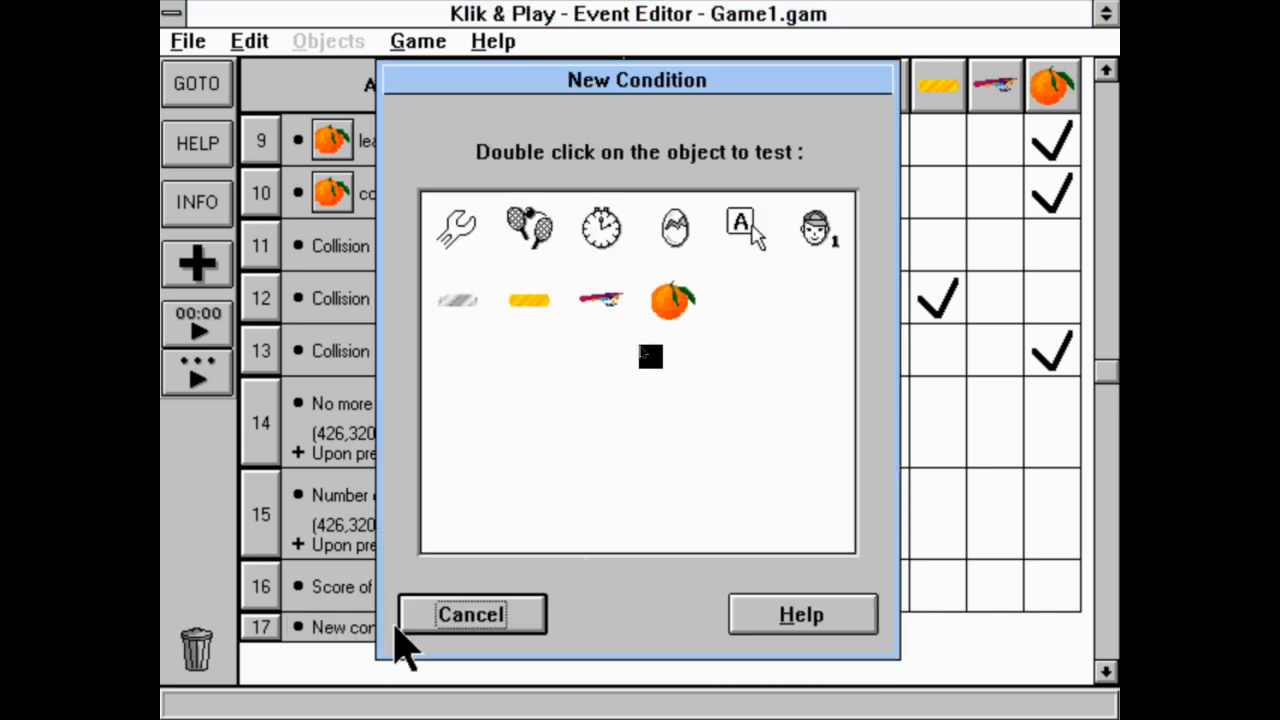
left_click(506, 619)
left_click(411, 52)
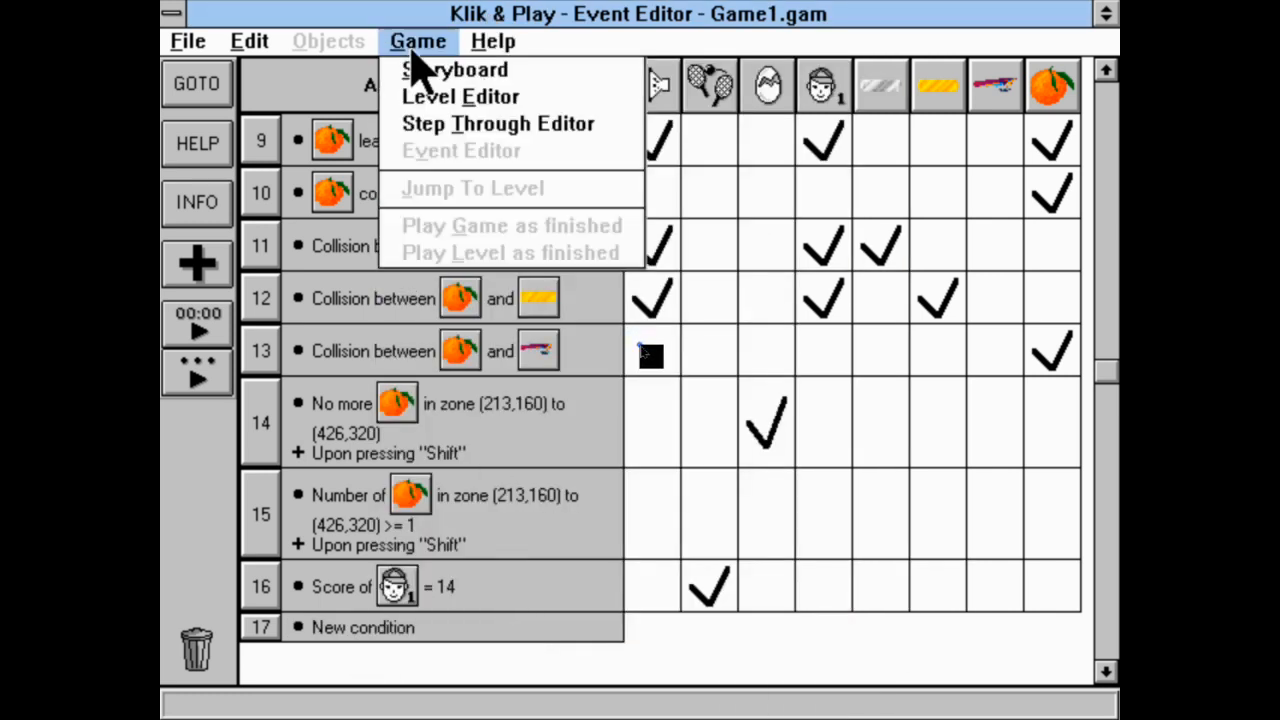
left_click(423, 72)
left_click(297, 162)
right_click(288, 145)
left_click_drag(303, 191, 745, 160)
left_click(809, 157)
right_click(809, 157)
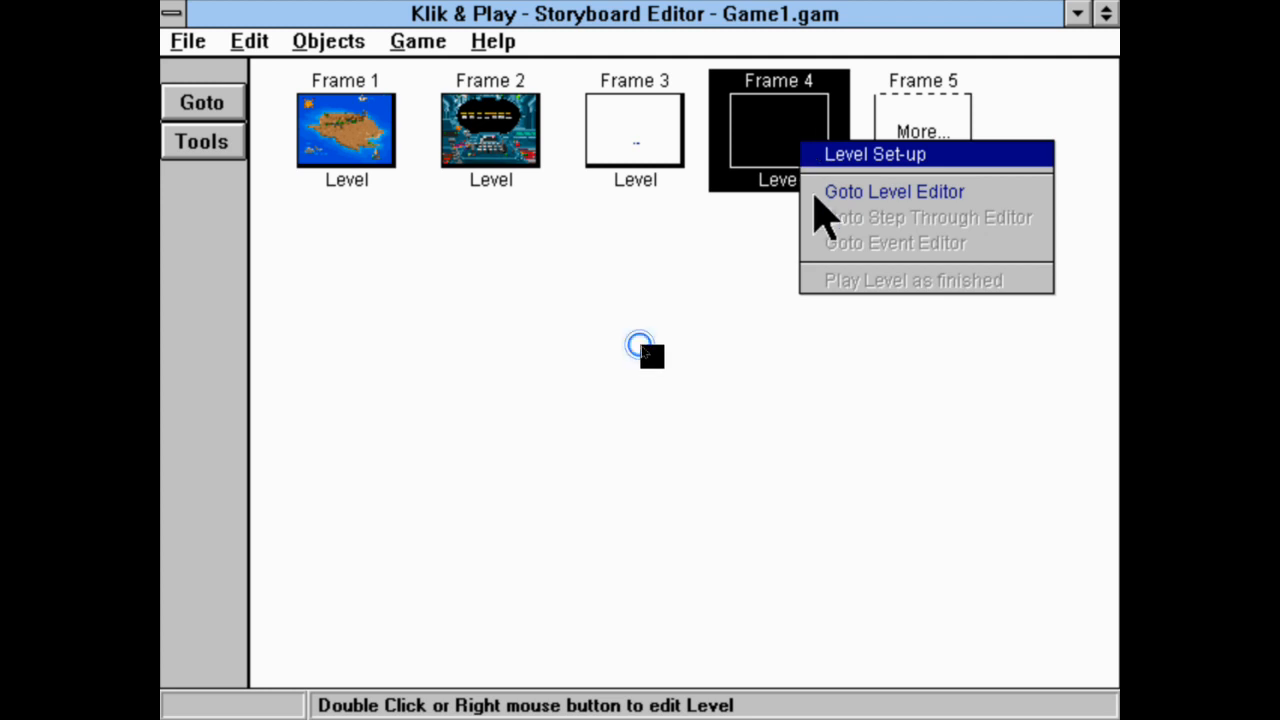
left_click(848, 192)
Start a new text object on the empty level and enter the text "YOU STINK!".
left_click(200, 658)
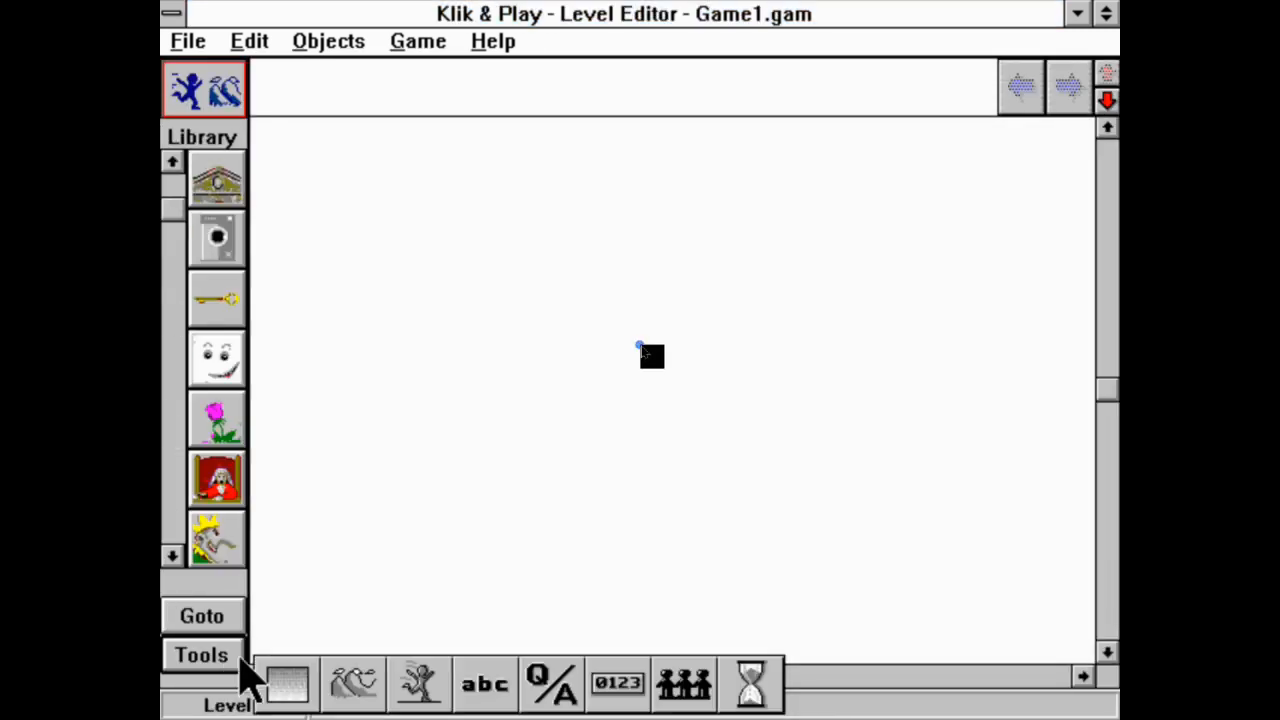
left_click(508, 676)
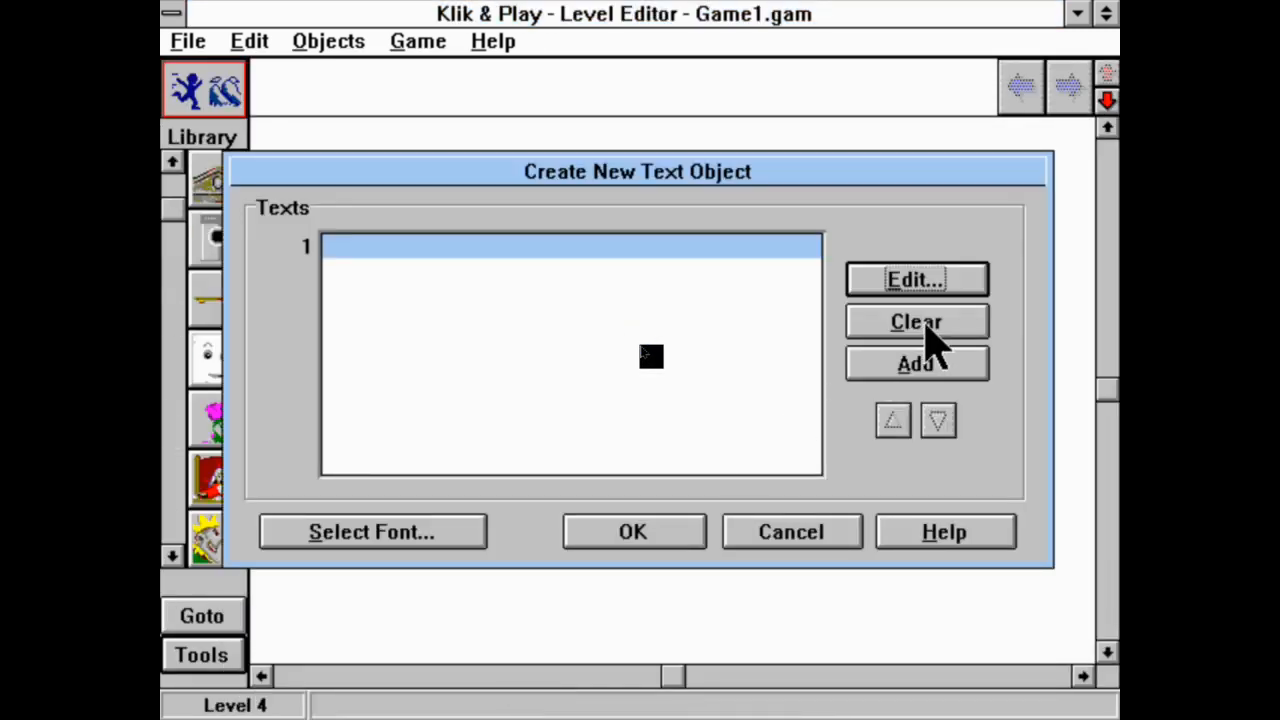
left_click(943, 283)
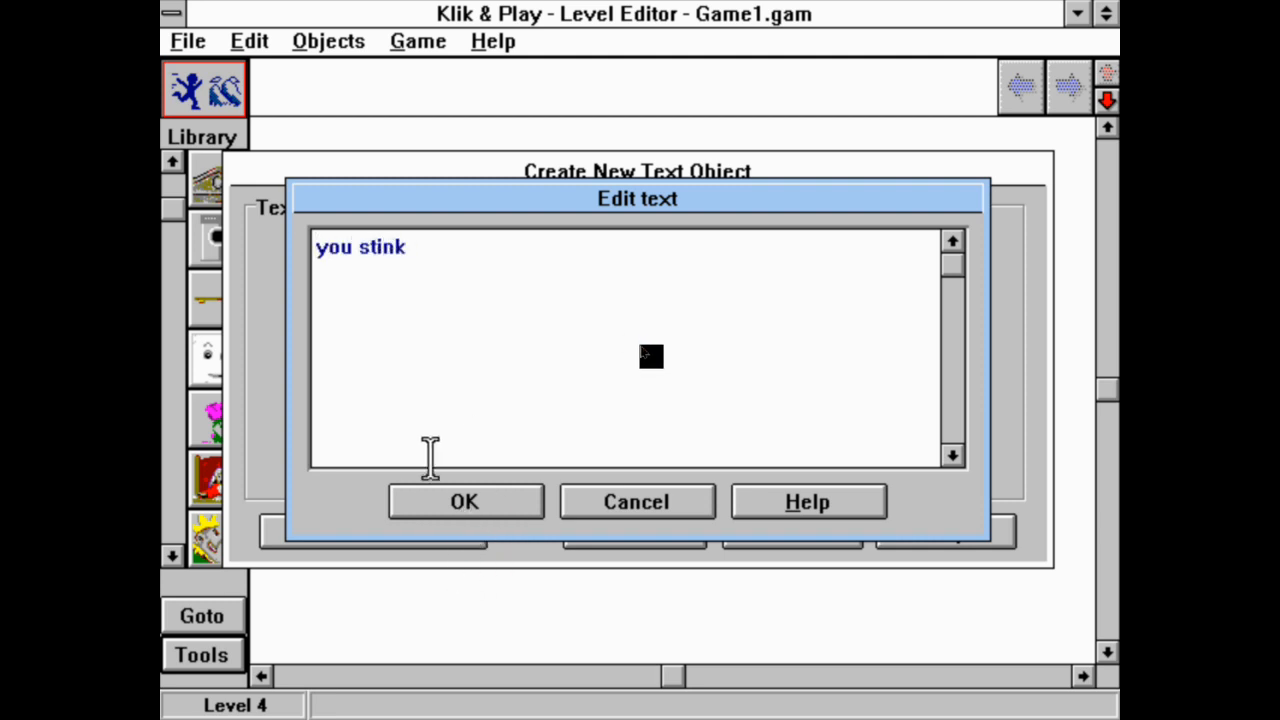
left_click_drag(427, 264, 161, 174)
type("YOU STINK!")
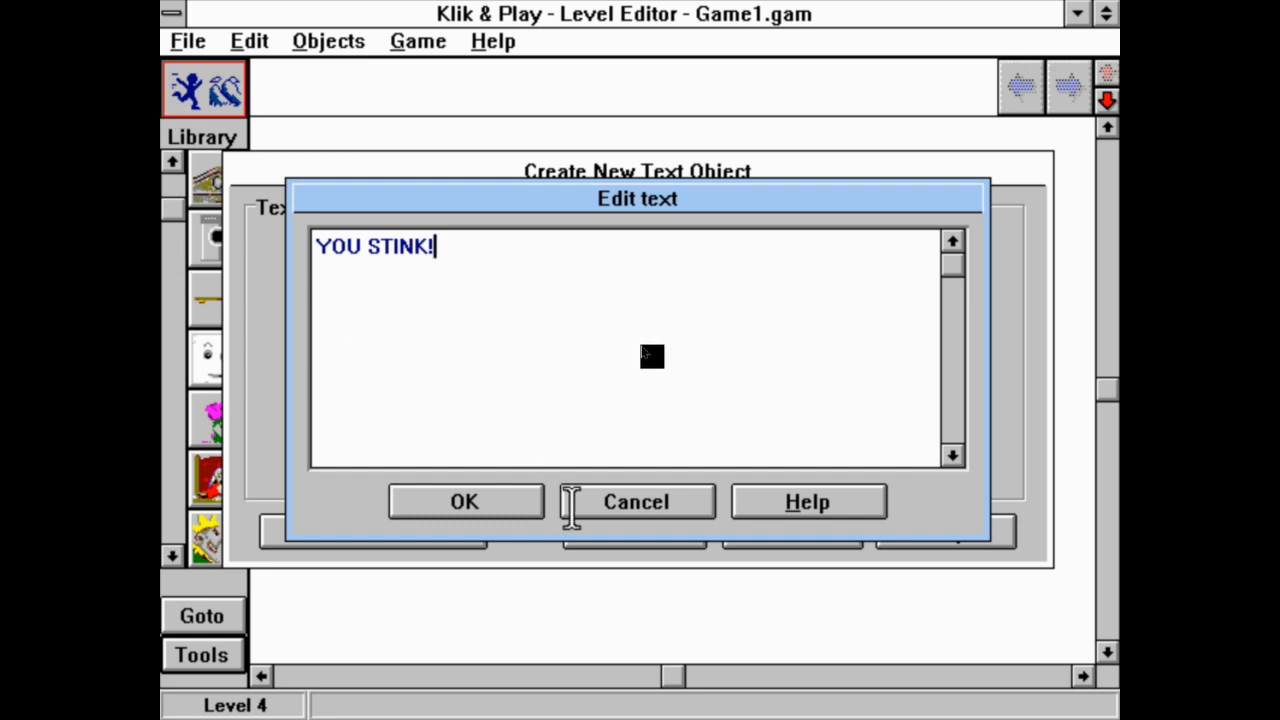
left_click(470, 516)
Set the text object's font to Algerian Regular, size 72, in red.
left_click(437, 532)
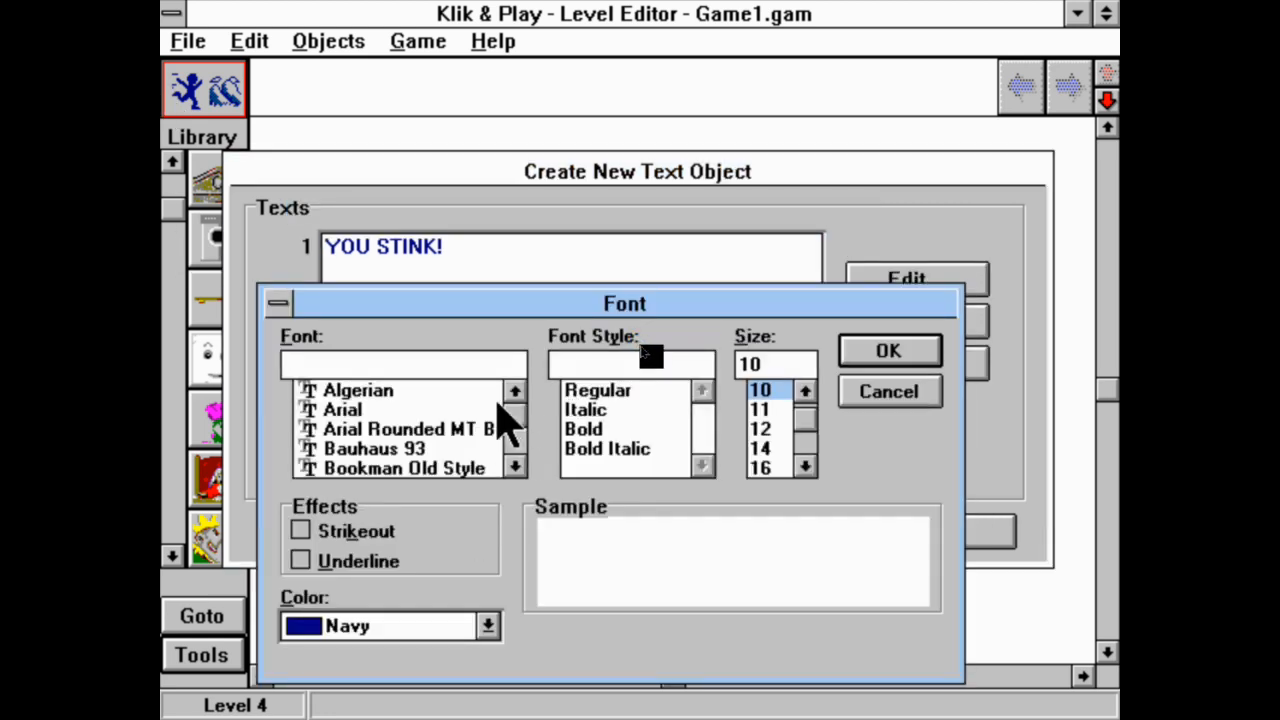
left_click(455, 407)
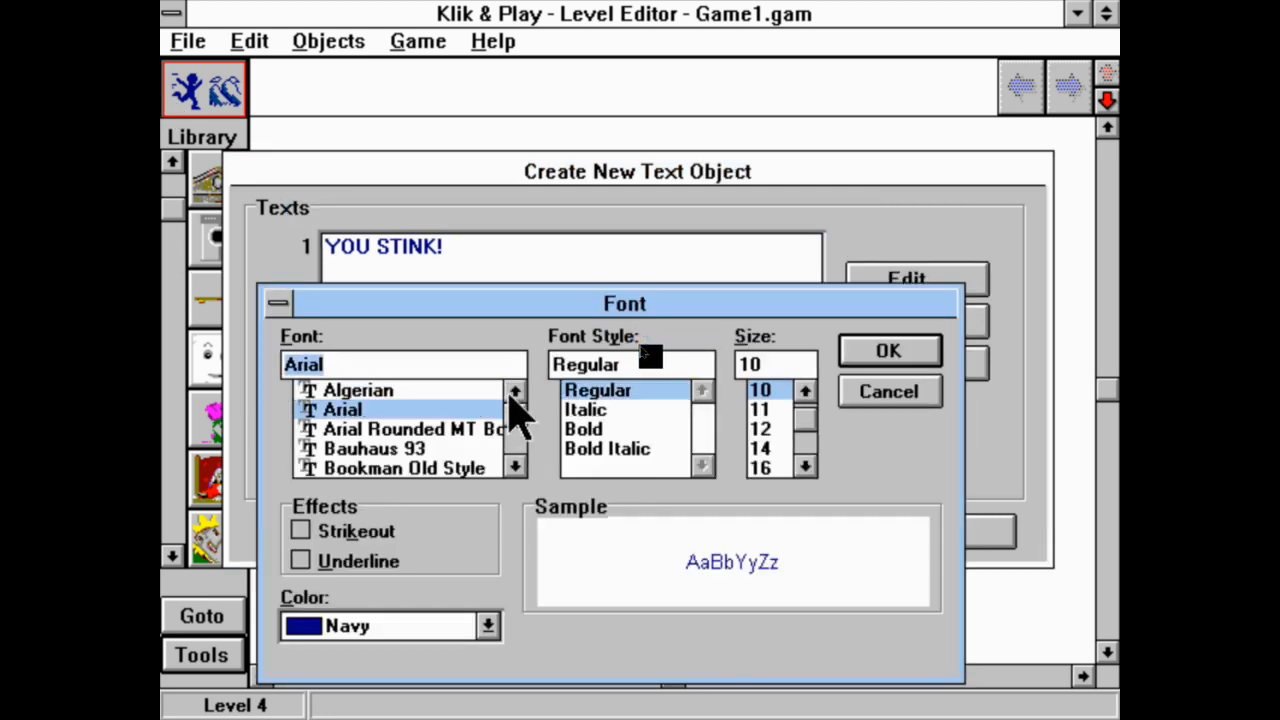
left_click(500, 392)
left_click_drag(753, 458, 794, 468)
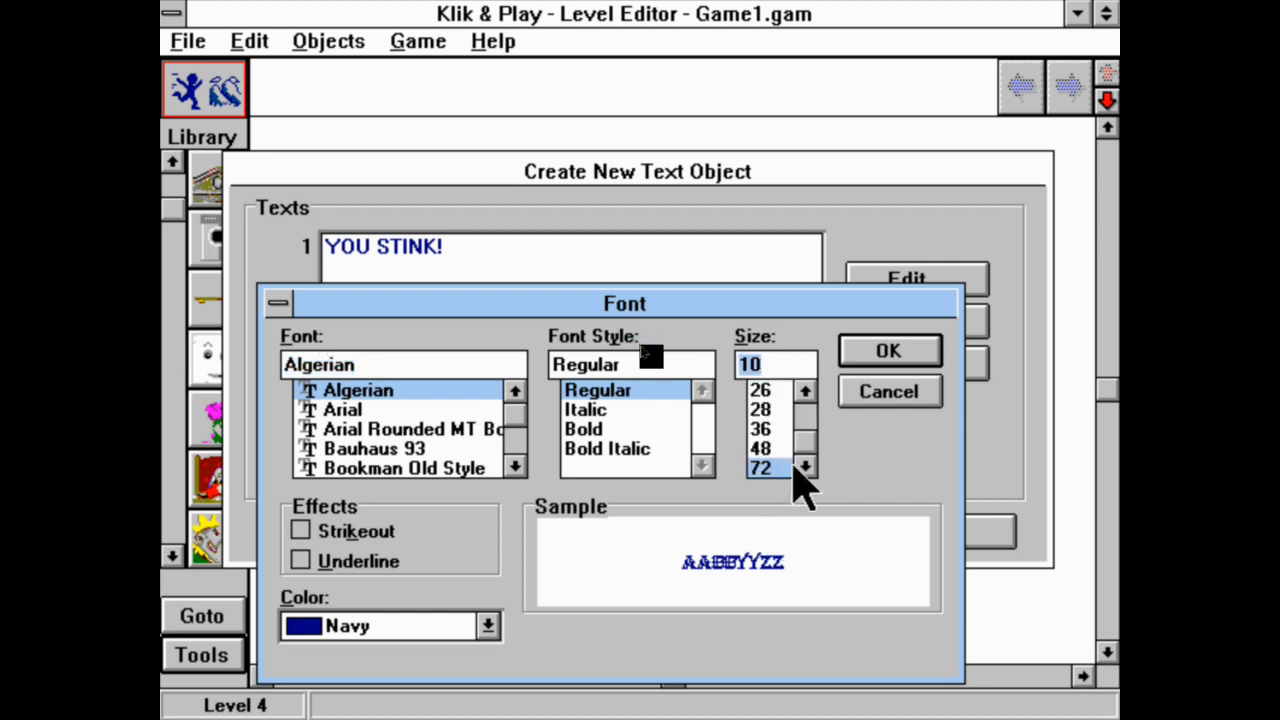
left_click(460, 627)
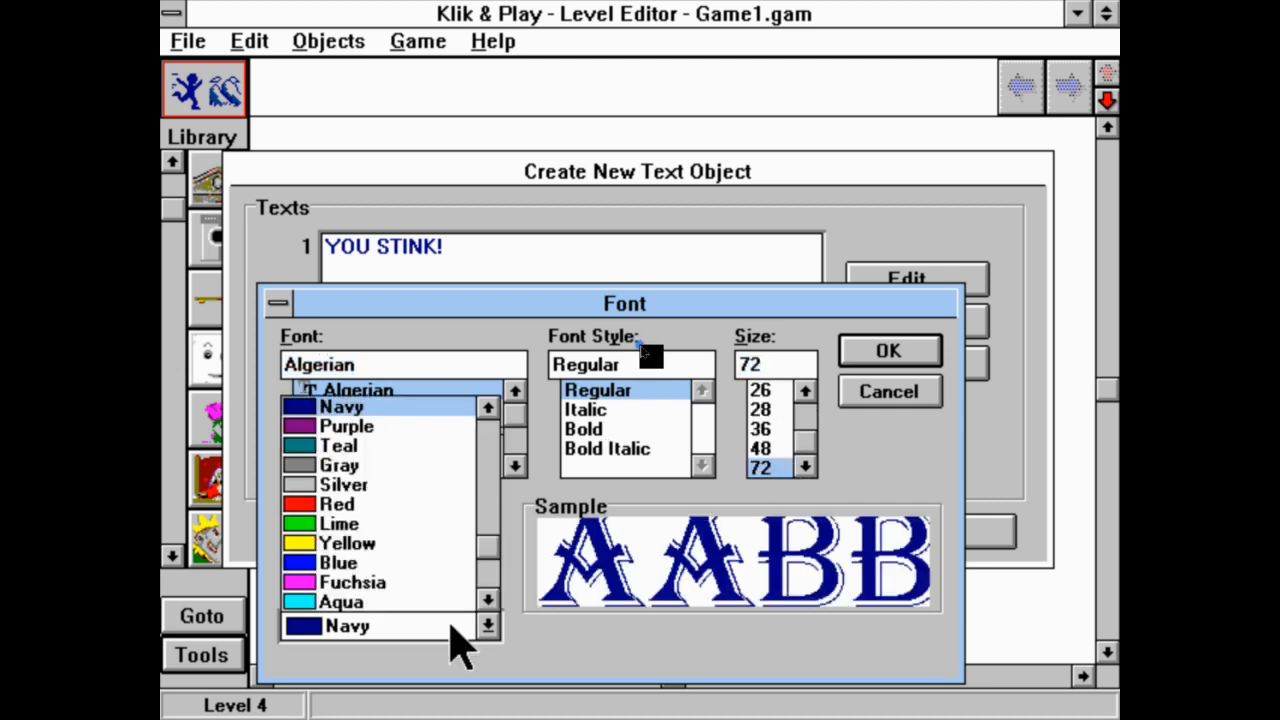
left_click(445, 506)
left_click(892, 356)
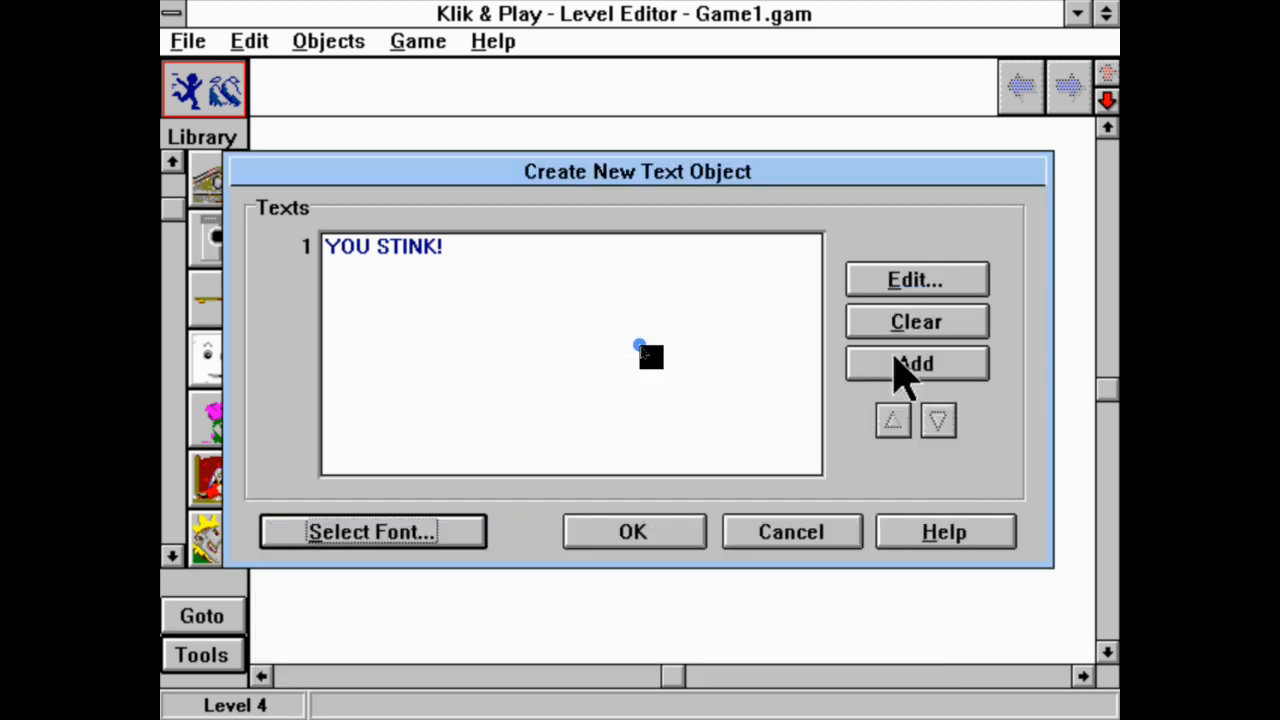
Place the "YOU STINK!" text object in the middle of the level and centre its text alignment.
left_click(640, 540)
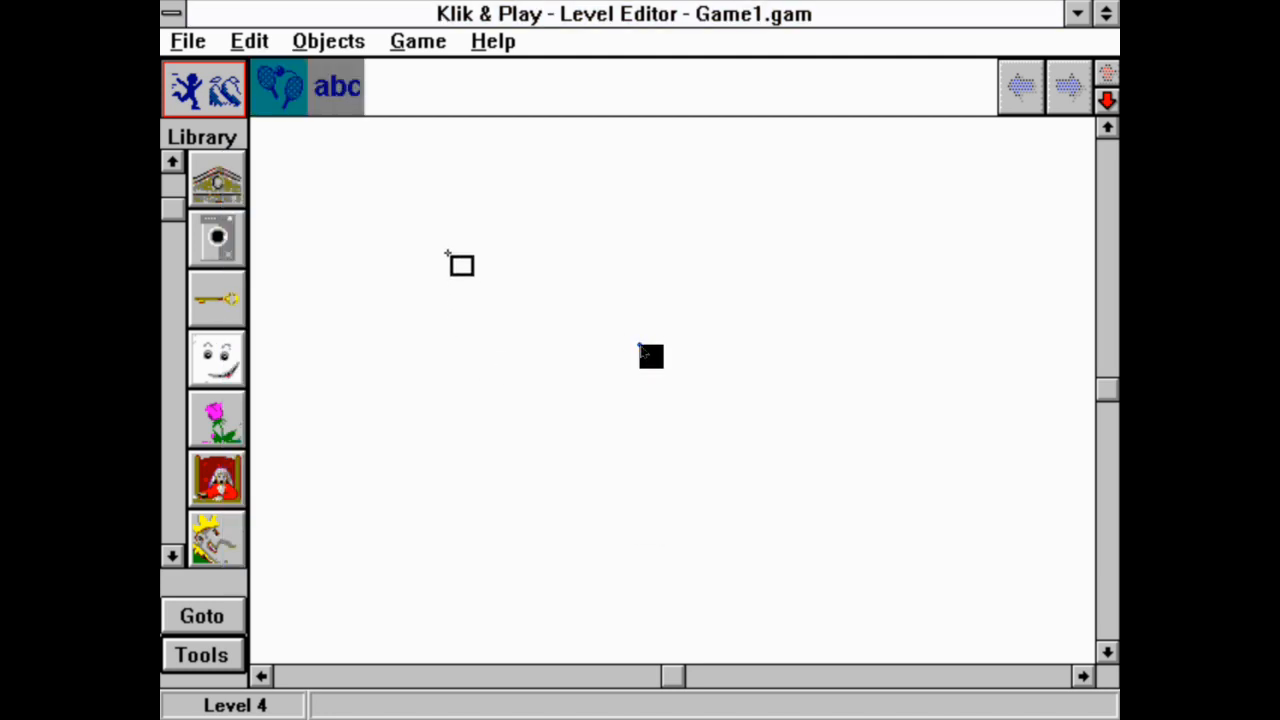
left_click(458, 262)
right_click(706, 377)
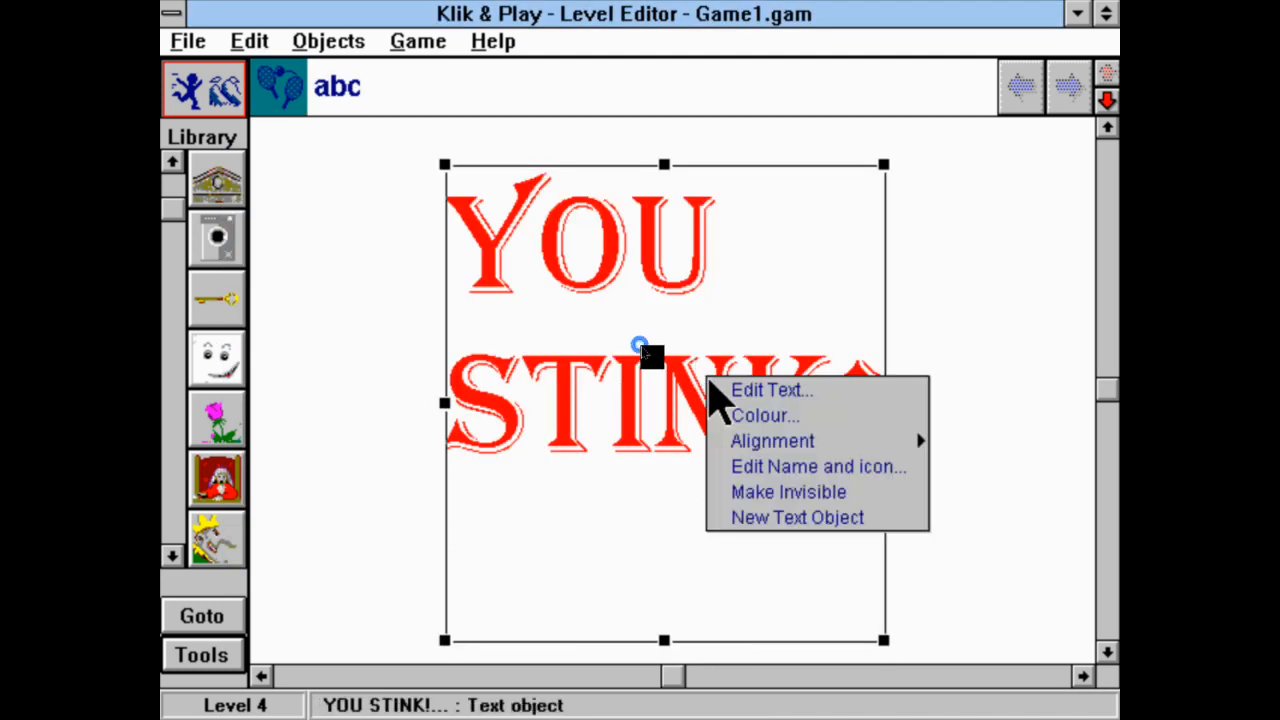
mouse_move(790, 441)
left_click(1008, 500)
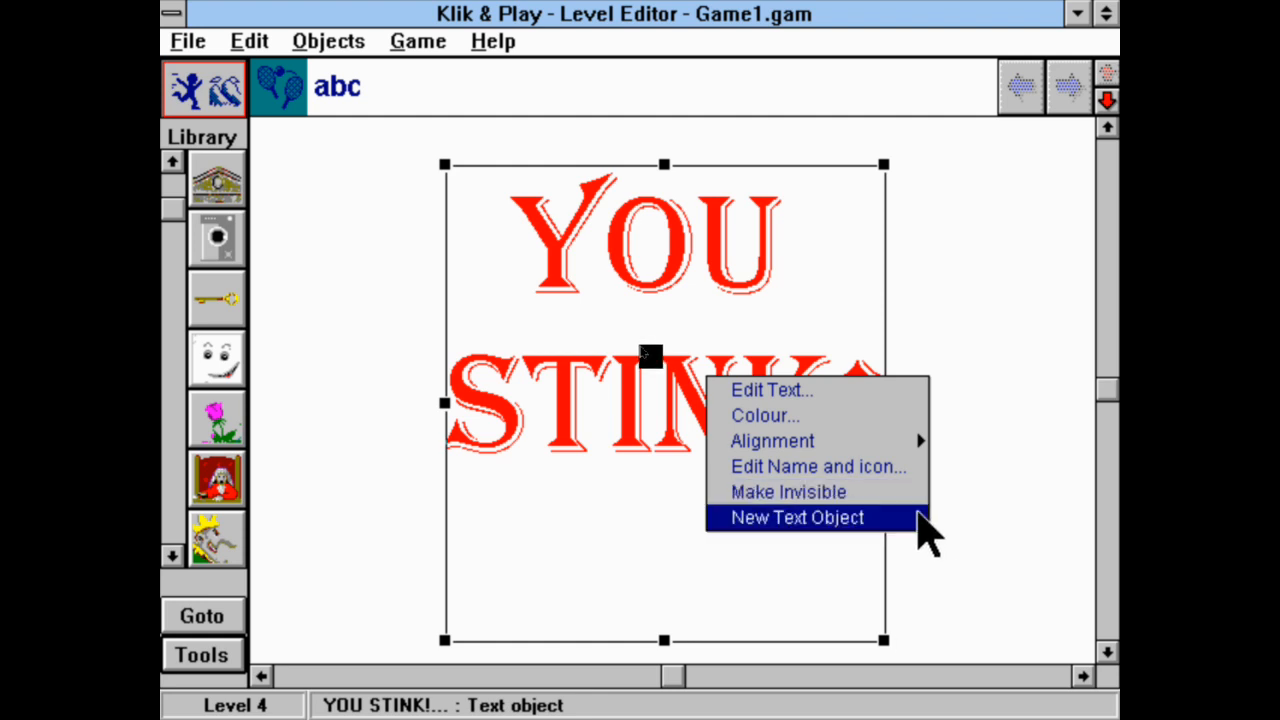
Place a second "YOU STINK!" text object overlapping the first one and delete it.
left_click(820, 505)
left_click(314, 293)
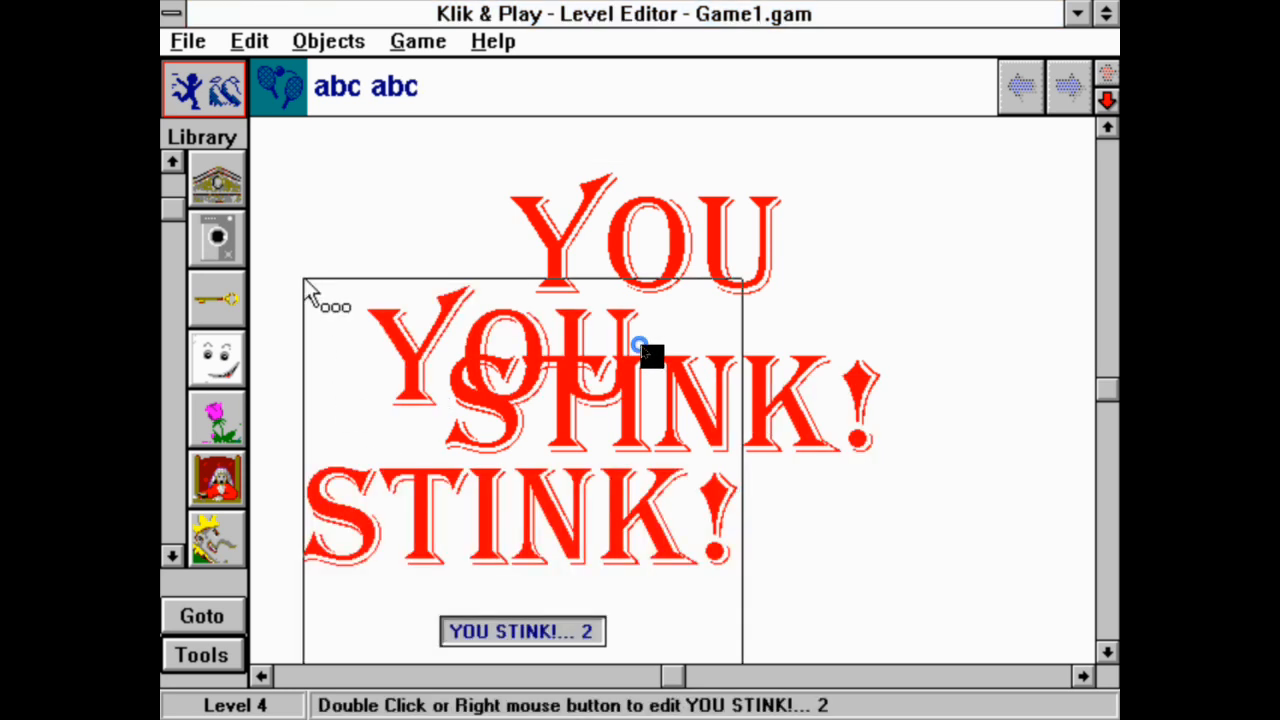
right_click(352, 535)
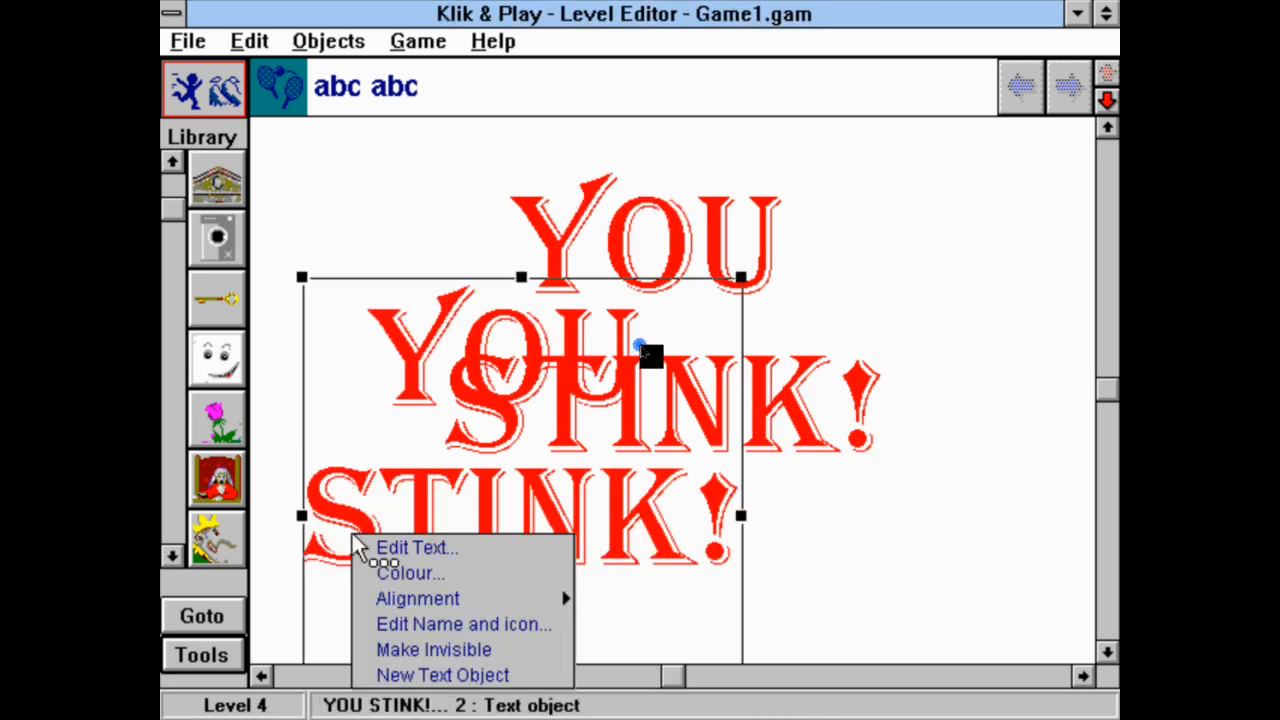
left_click(541, 650)
key("Delete")
right_click(672, 379)
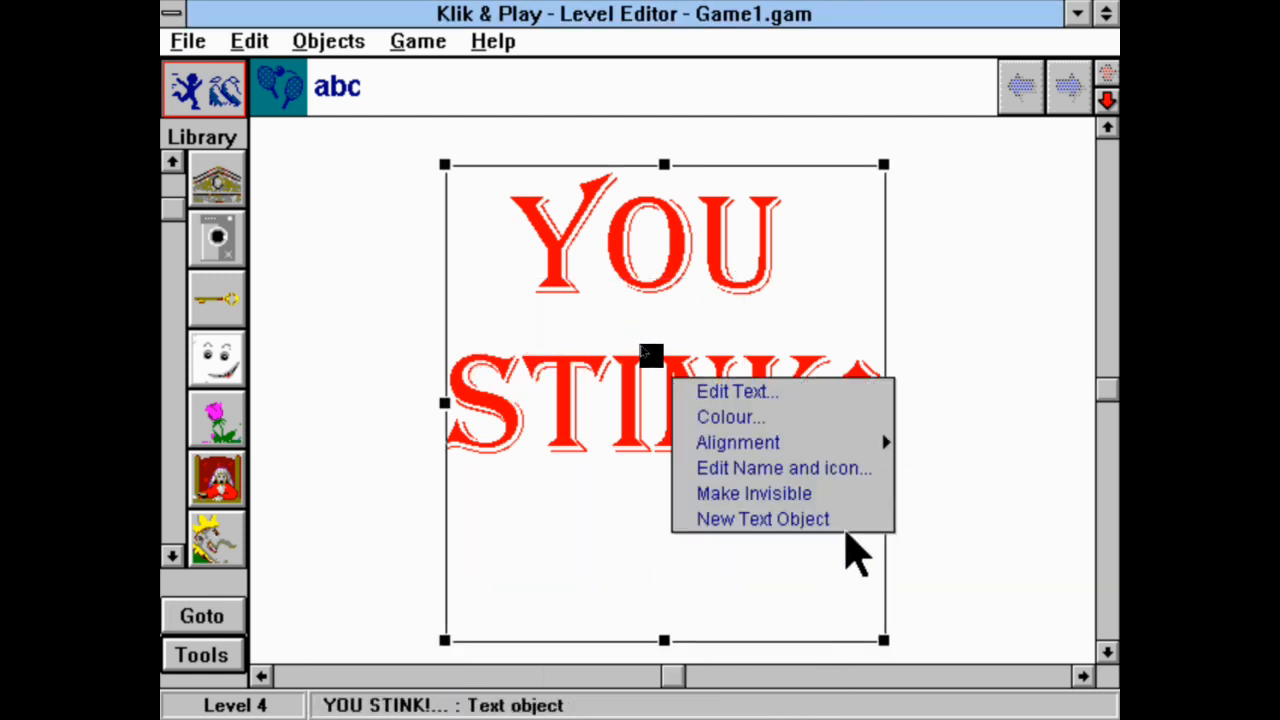
left_click(320, 100)
right_click(322, 100)
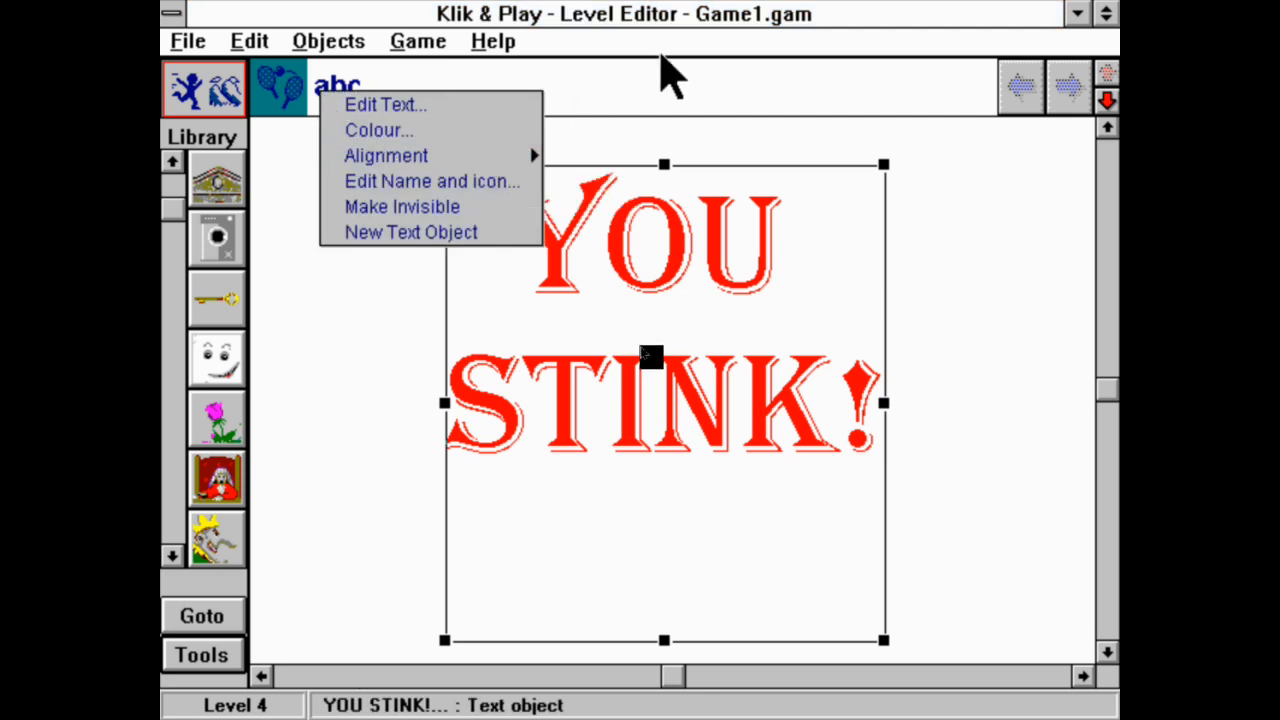
left_click(670, 88)
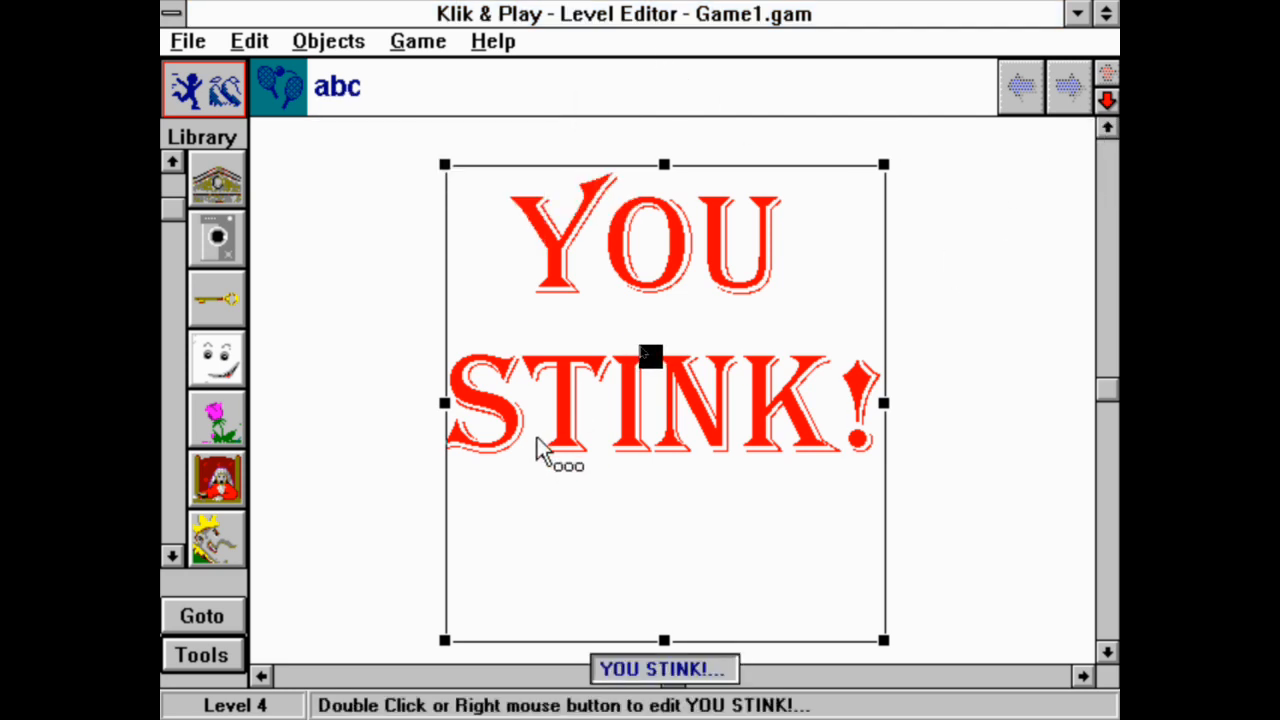
left_click(386, 449)
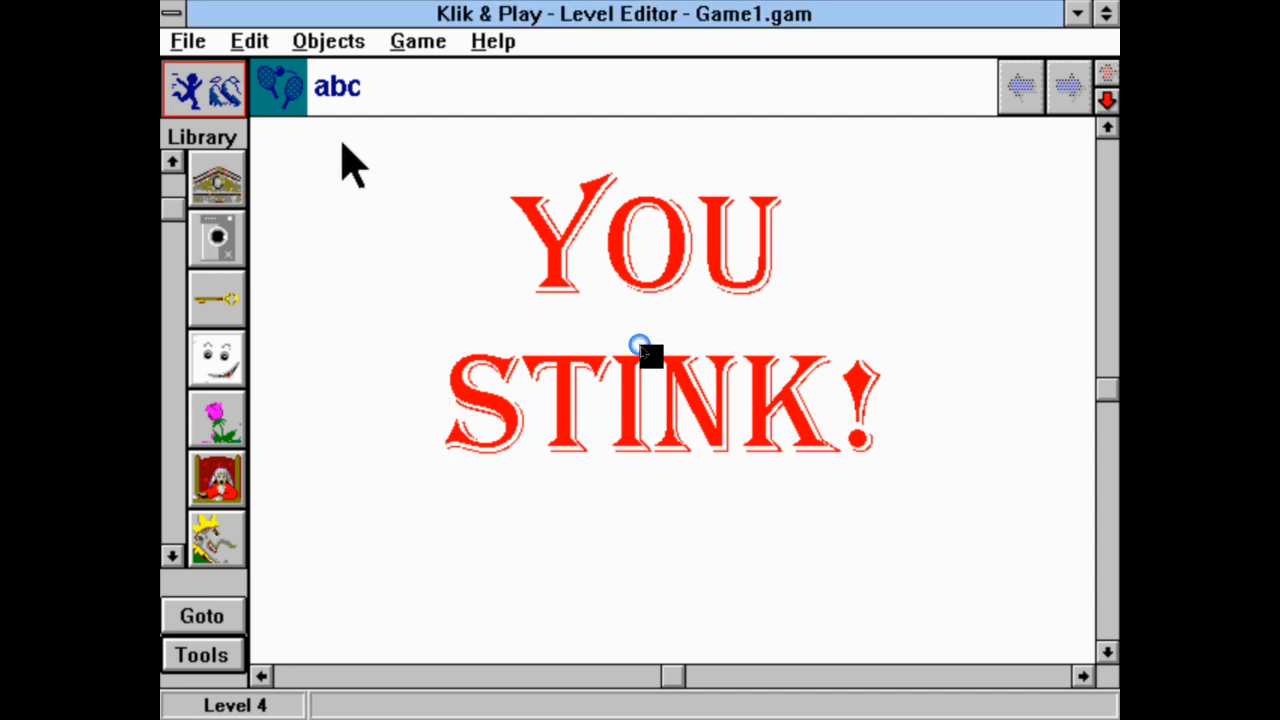
Return to the storyboard and open Frame 1 in the Level Editor.
left_click(405, 40)
left_click(420, 70)
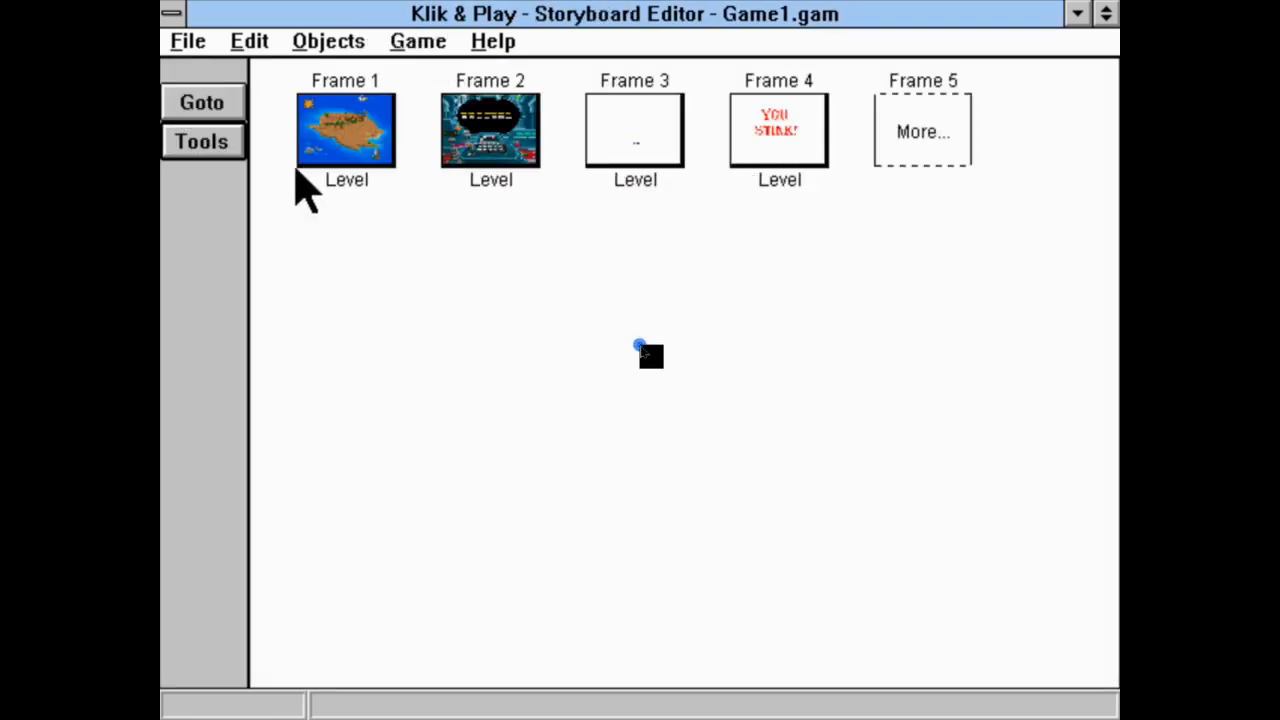
right_click(335, 127)
left_click(354, 180)
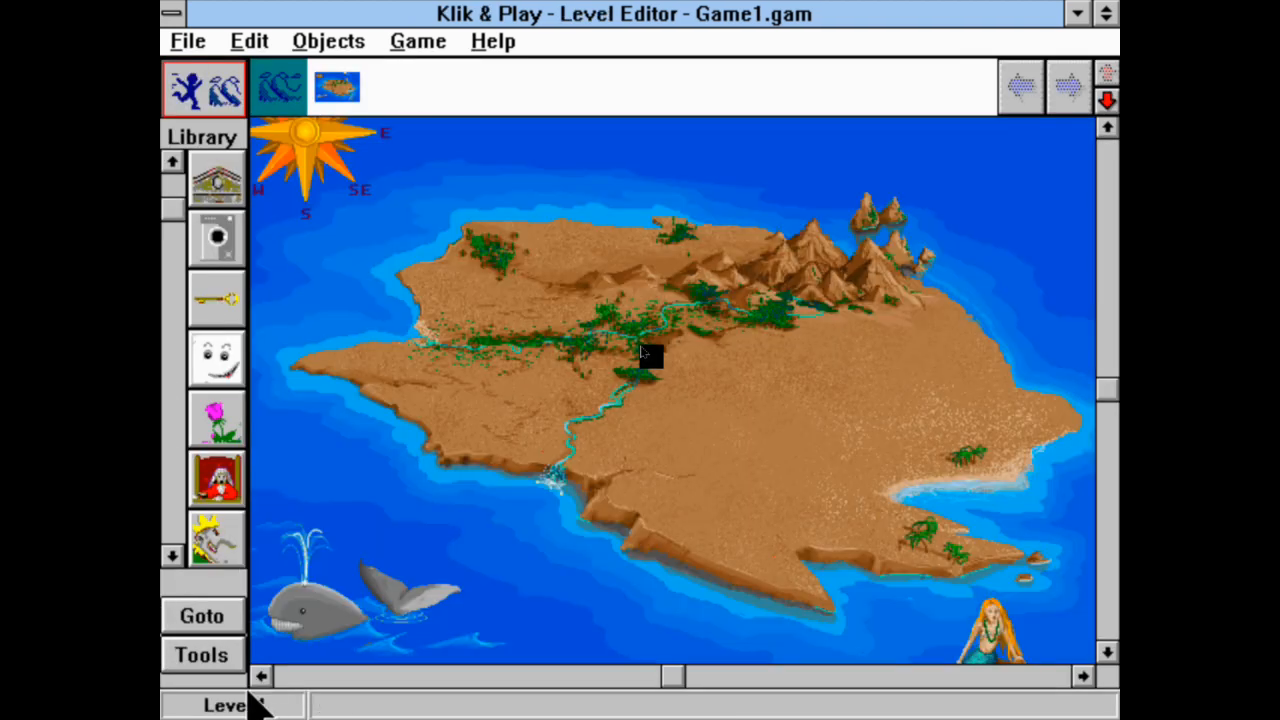
Start a new question object asking "Do you wish to play?" and add the answers "Aye" and "Naw".
left_click(236, 668)
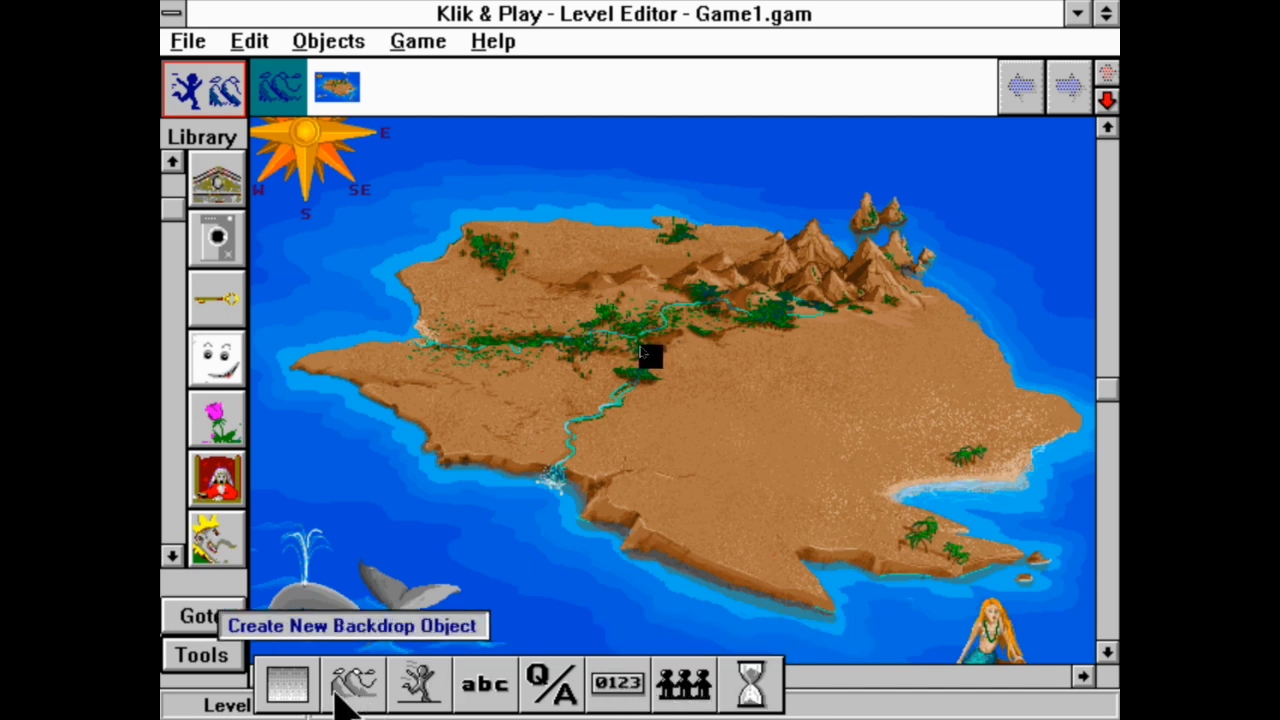
left_click(548, 690)
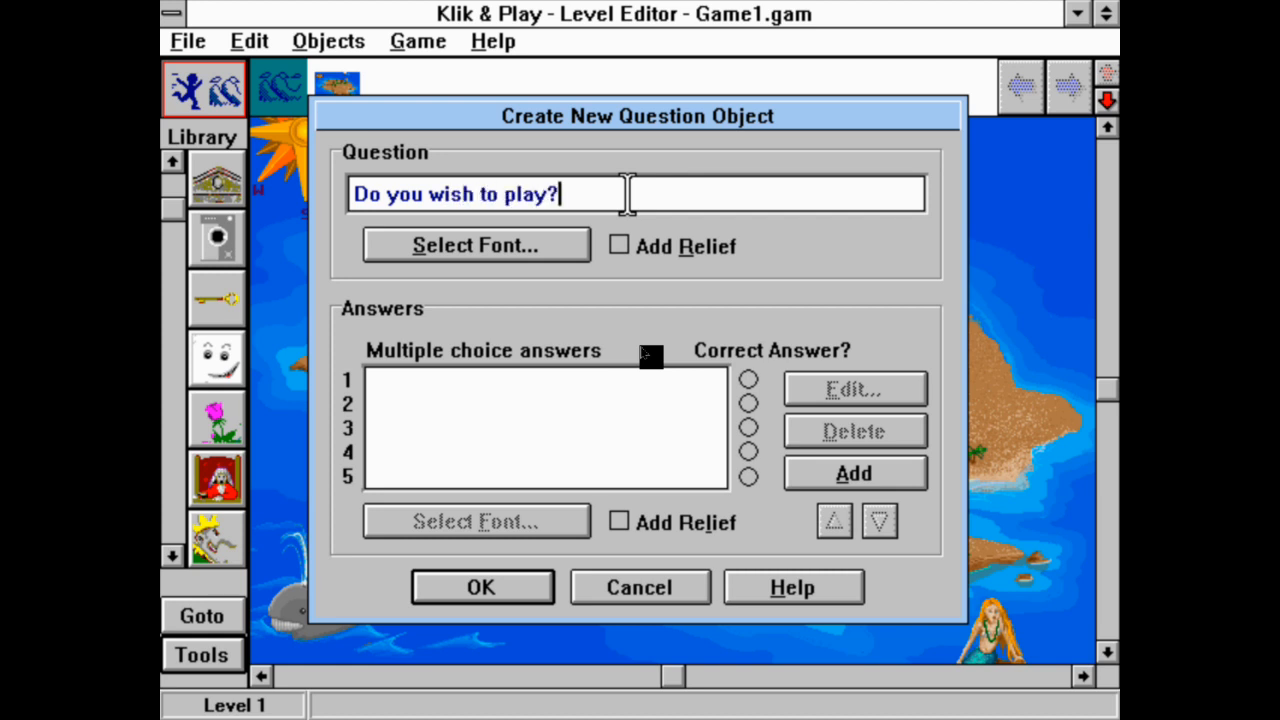
left_click(903, 477)
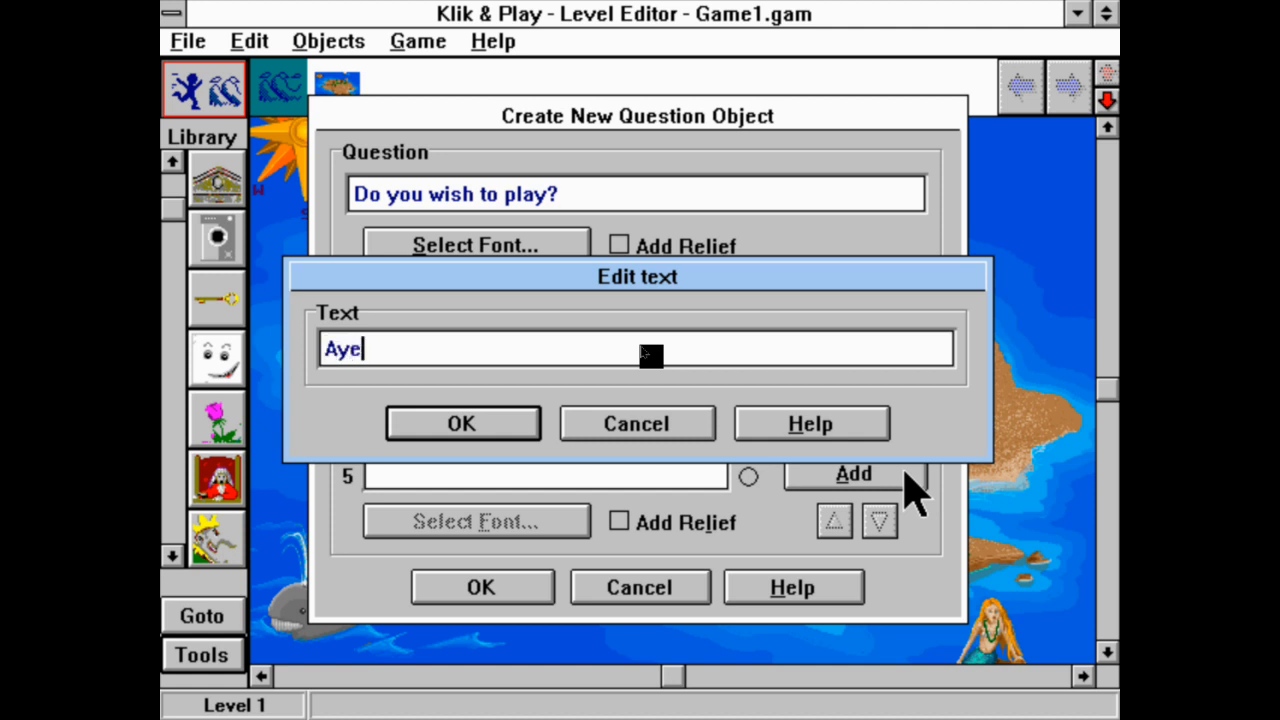
key("Return")
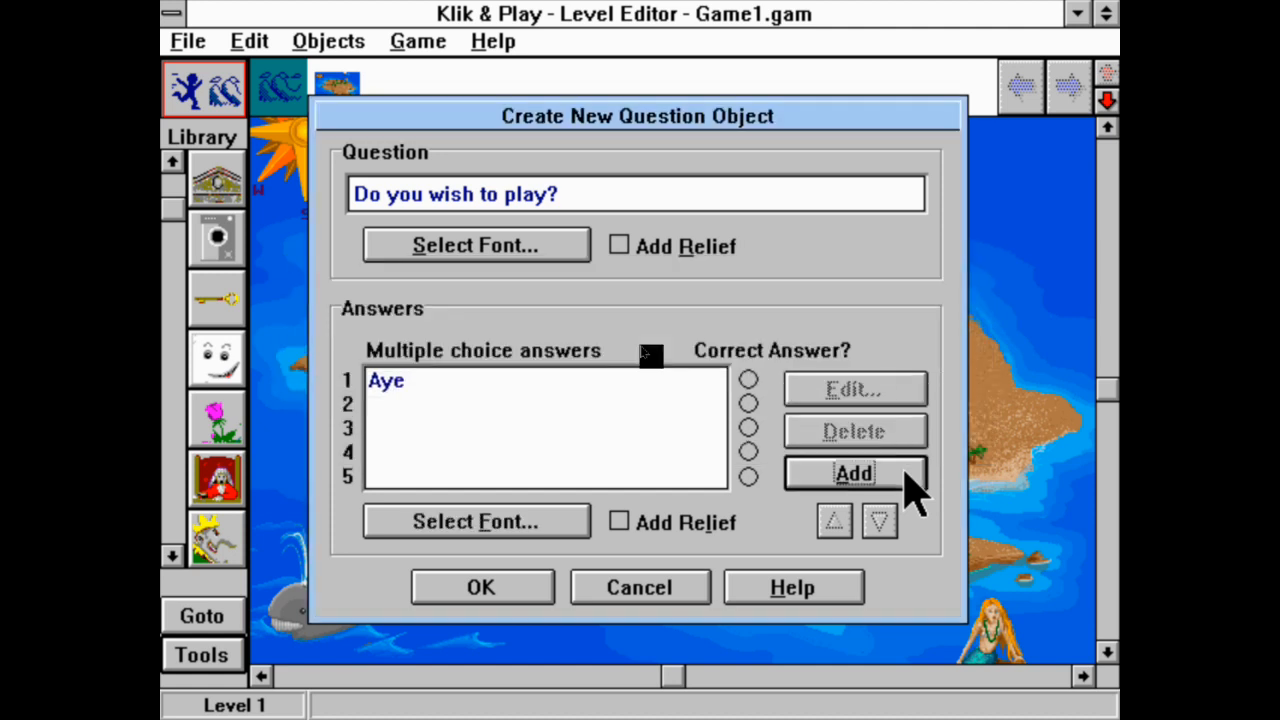
left_click(840, 478)
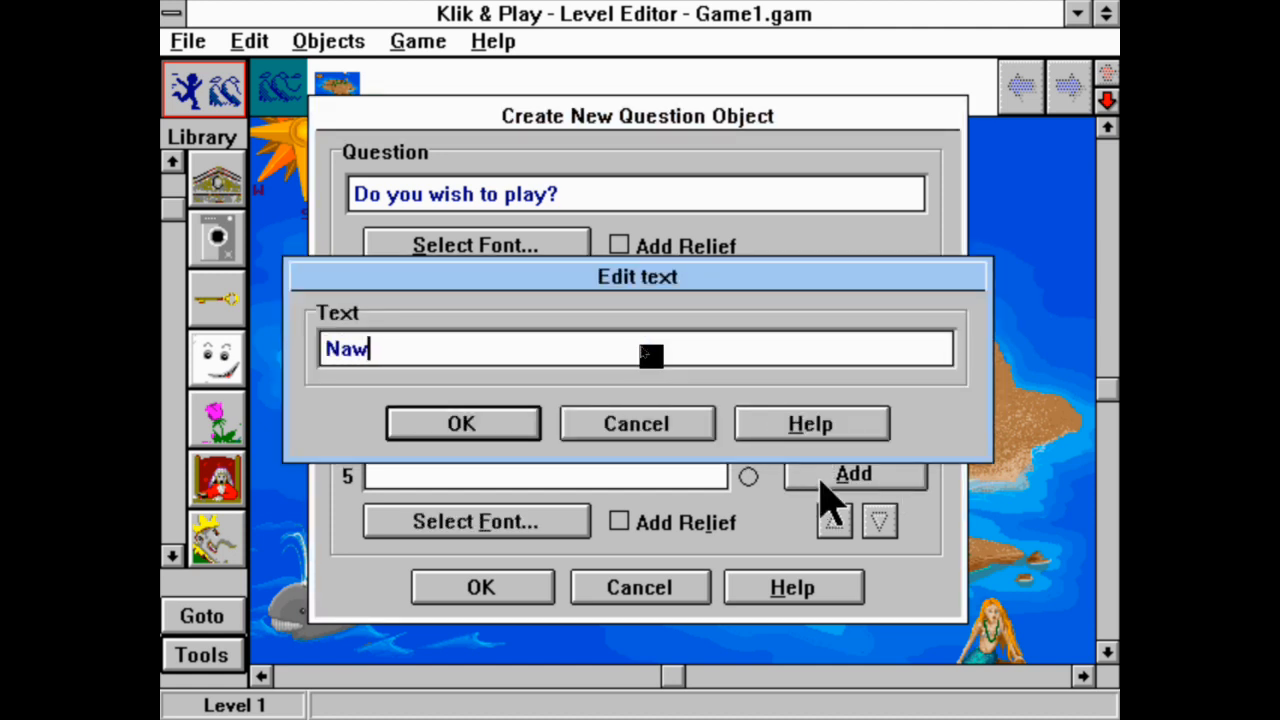
key("Return")
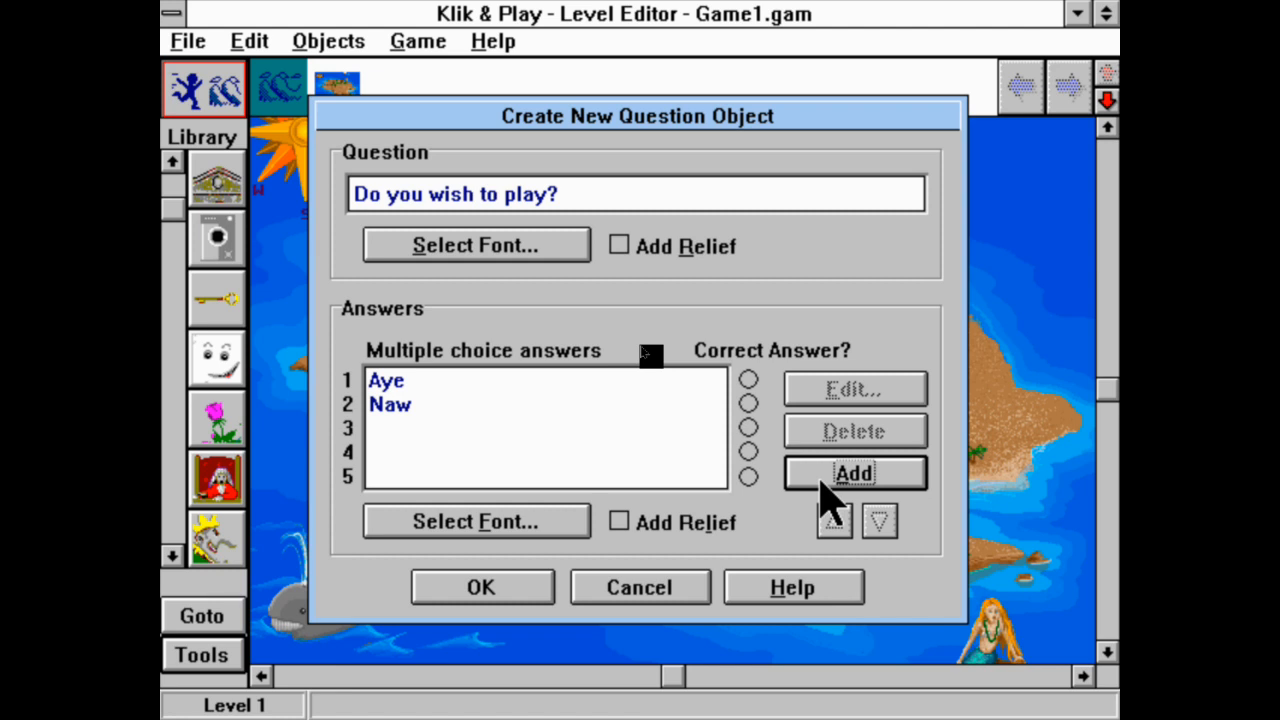
Mark "Aye" as the correct answer and place the question object over the lower middle of the island.
left_click(749, 380)
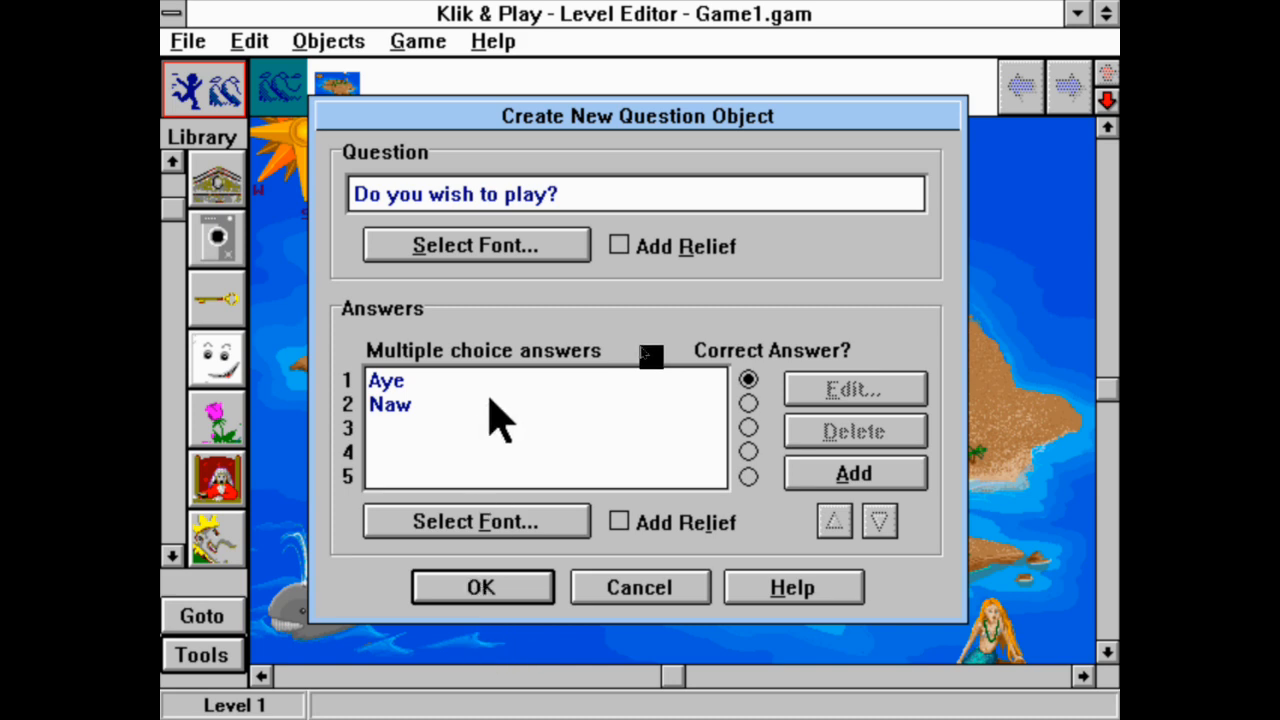
left_click(470, 598)
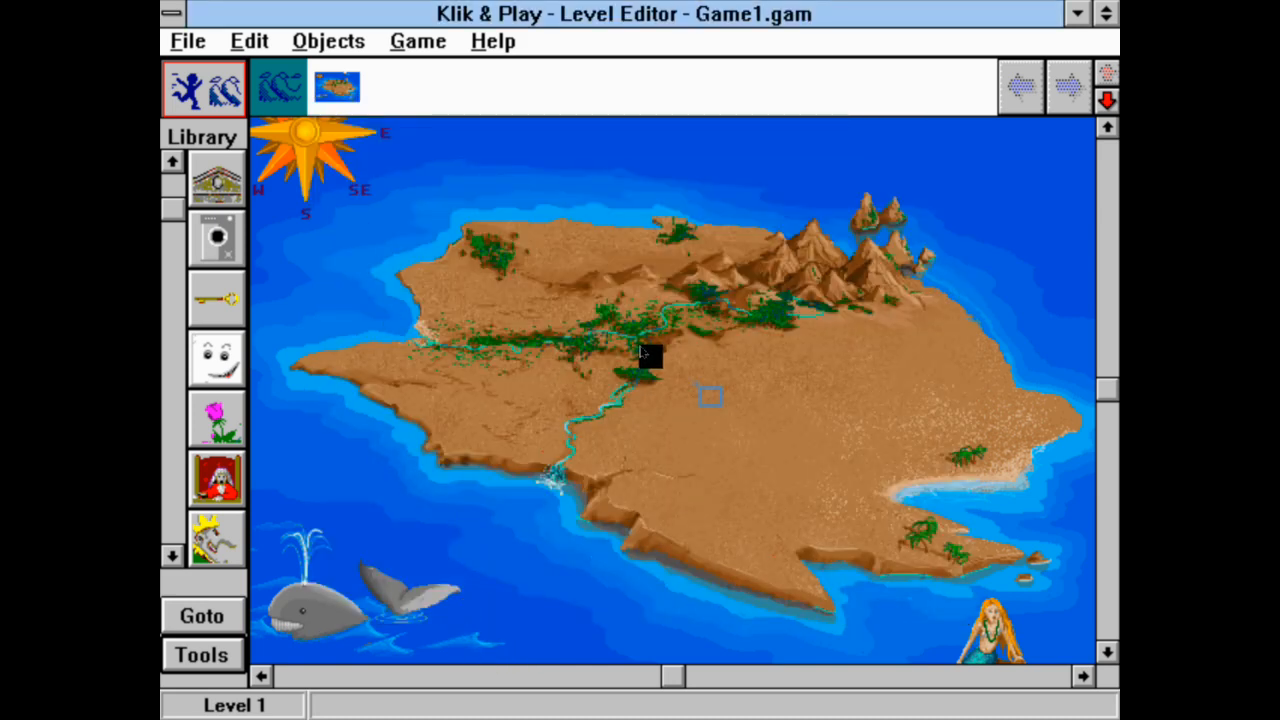
left_click(549, 416)
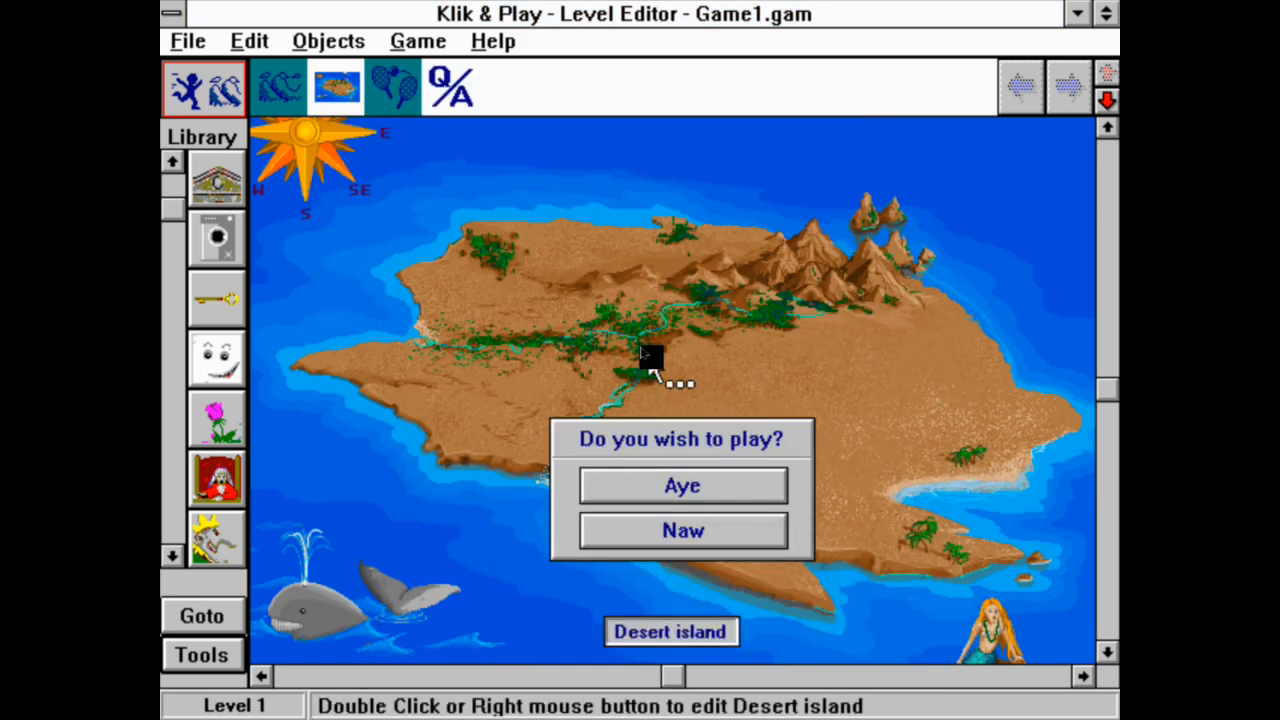
Run the level in the Step Through Editor and answer the question with "Aye".
left_click(417, 41)
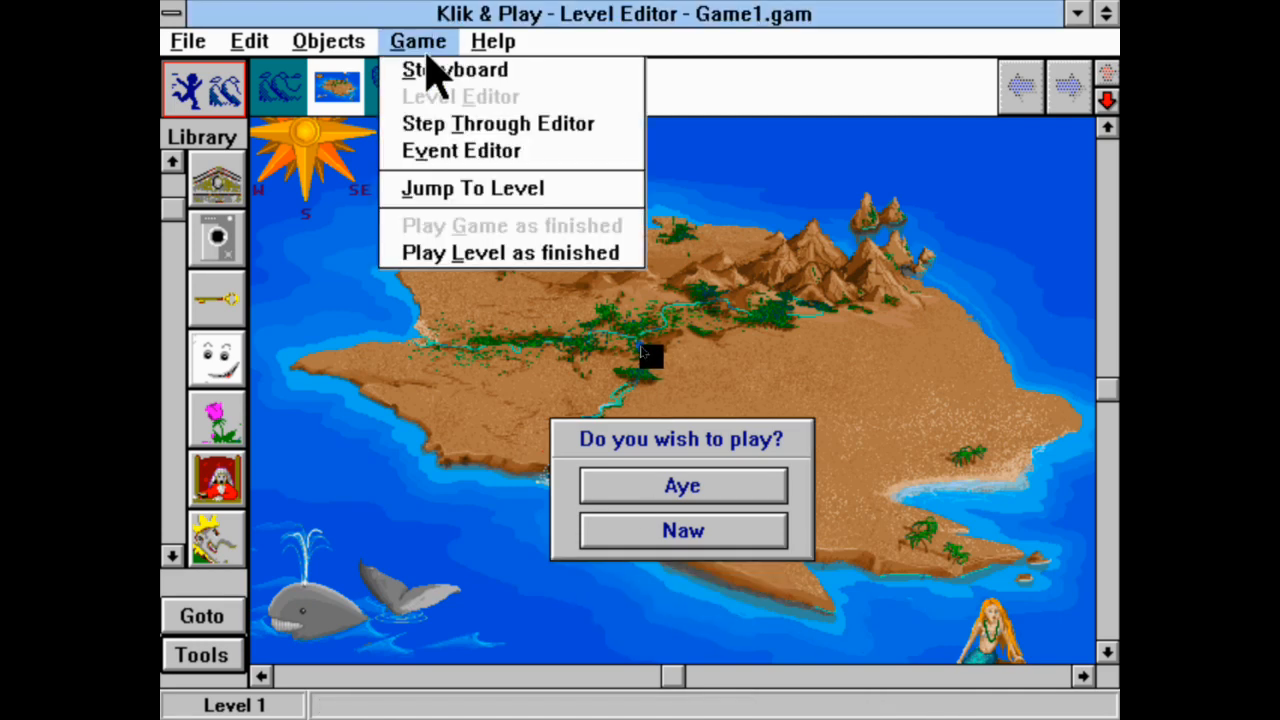
left_click(438, 127)
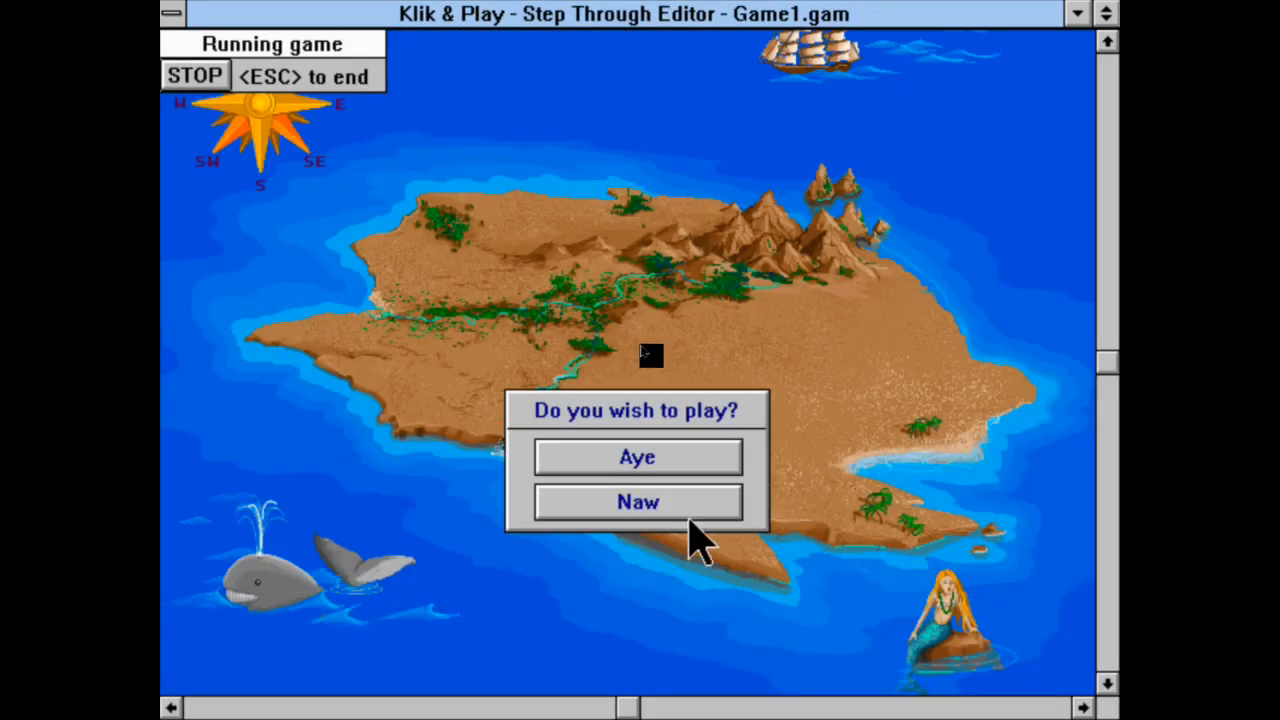
left_click(680, 450)
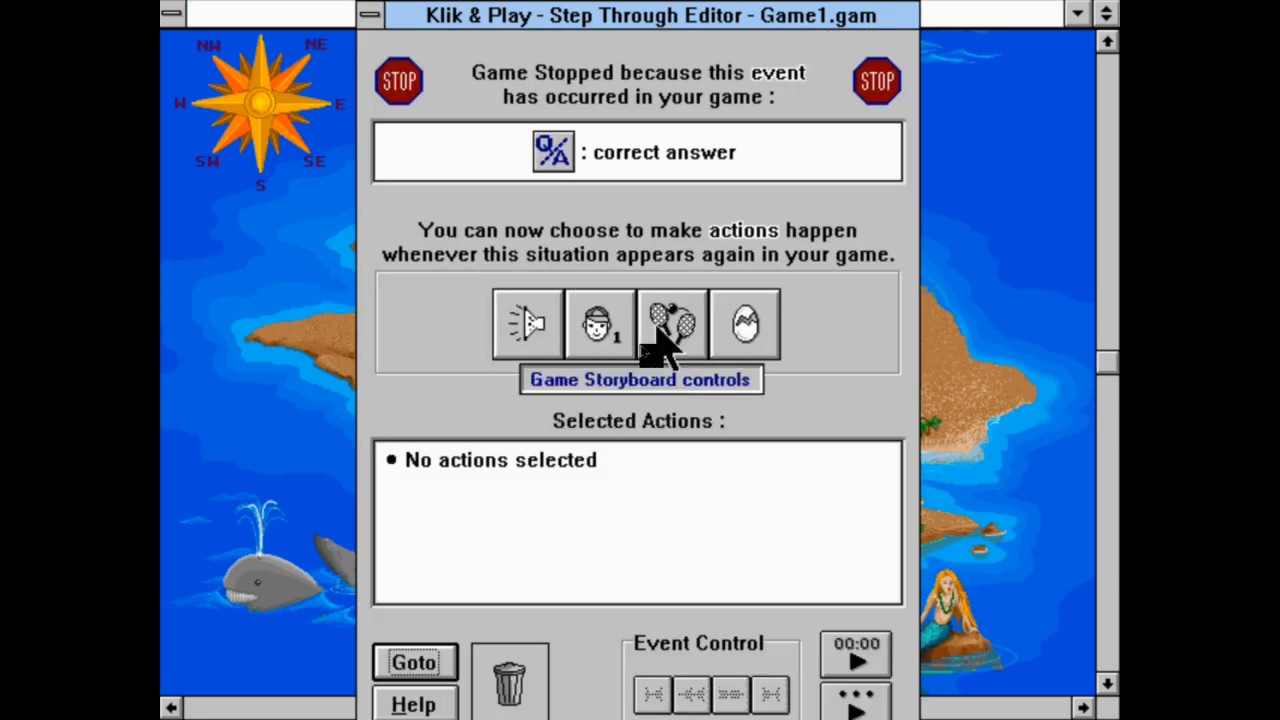
Make the correct answer jump to the next frame, and restart the level.
left_click(655, 326)
left_click(674, 381)
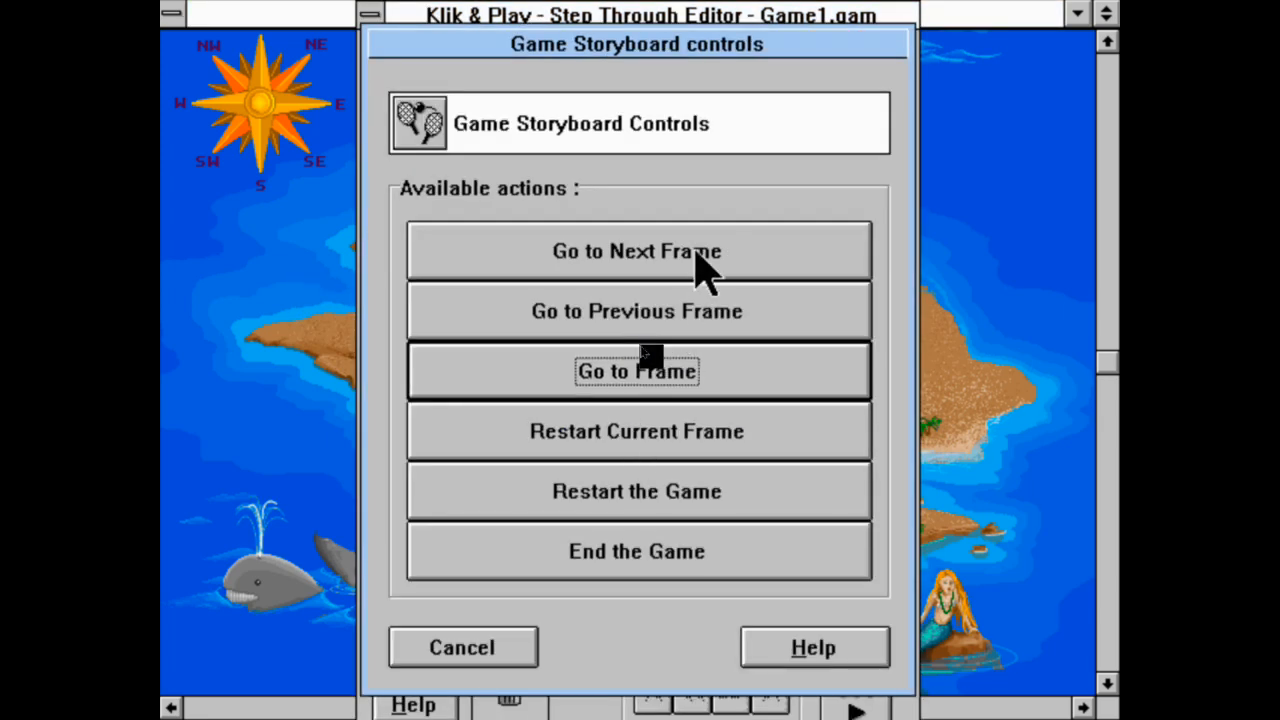
left_click(705, 266)
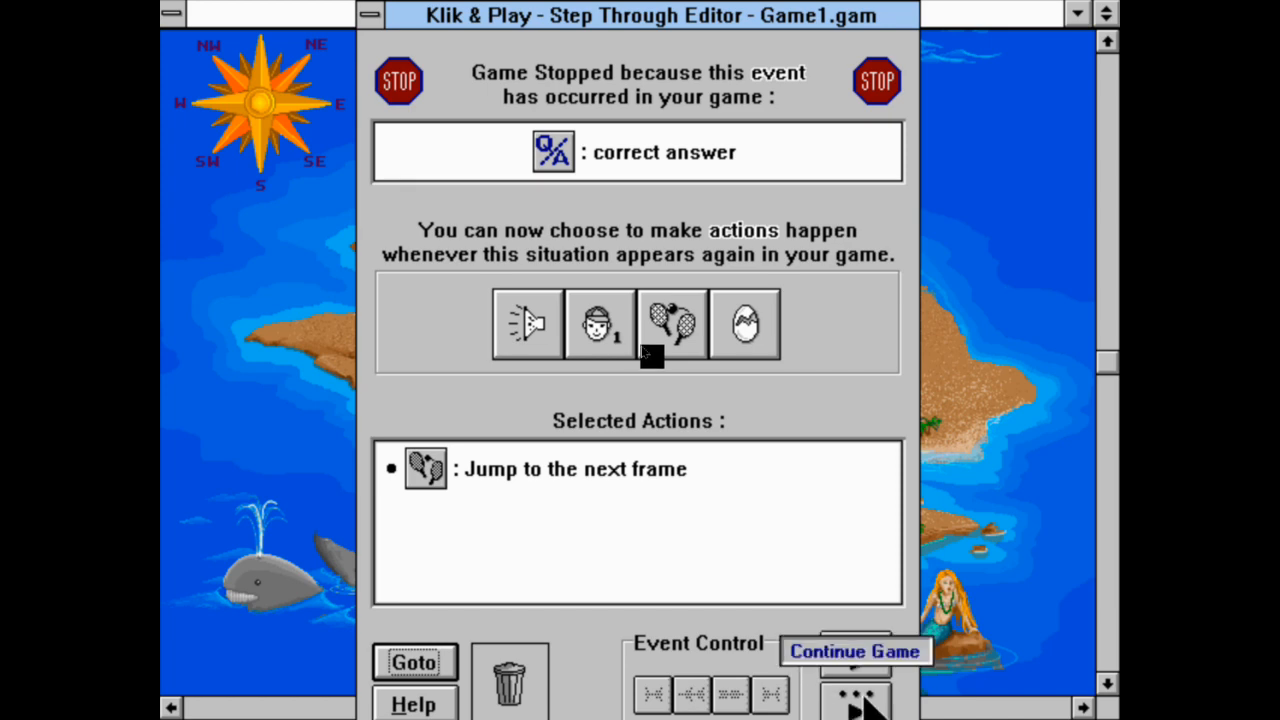
left_click(872, 648)
left_click(664, 423)
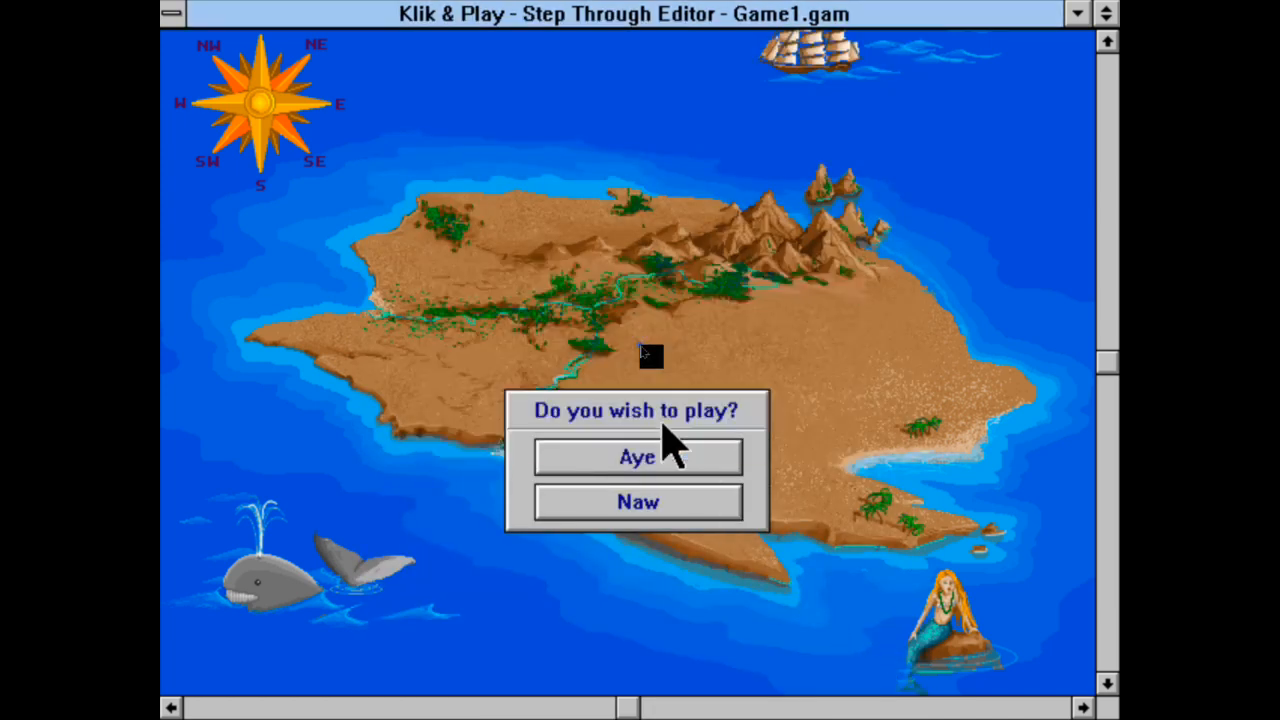
Answer the question with "Naw", make that wrong answer end the game, and close the level run.
left_click(657, 513)
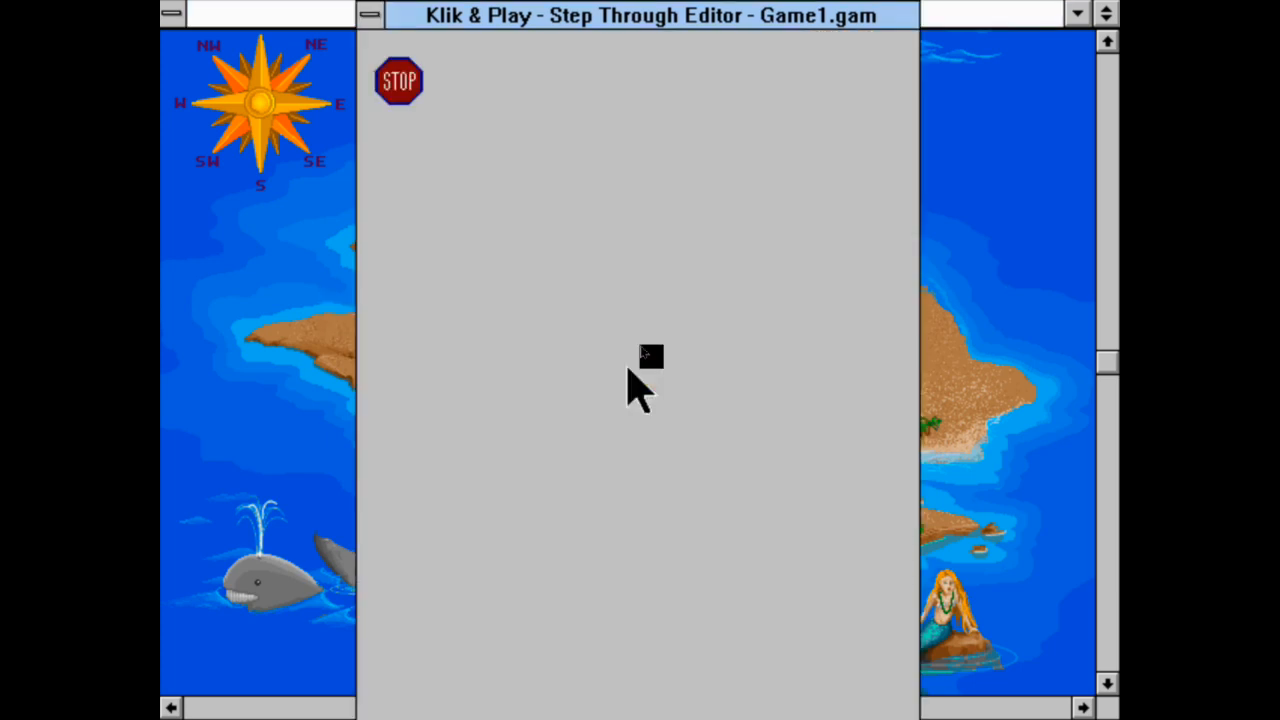
left_click(610, 322)
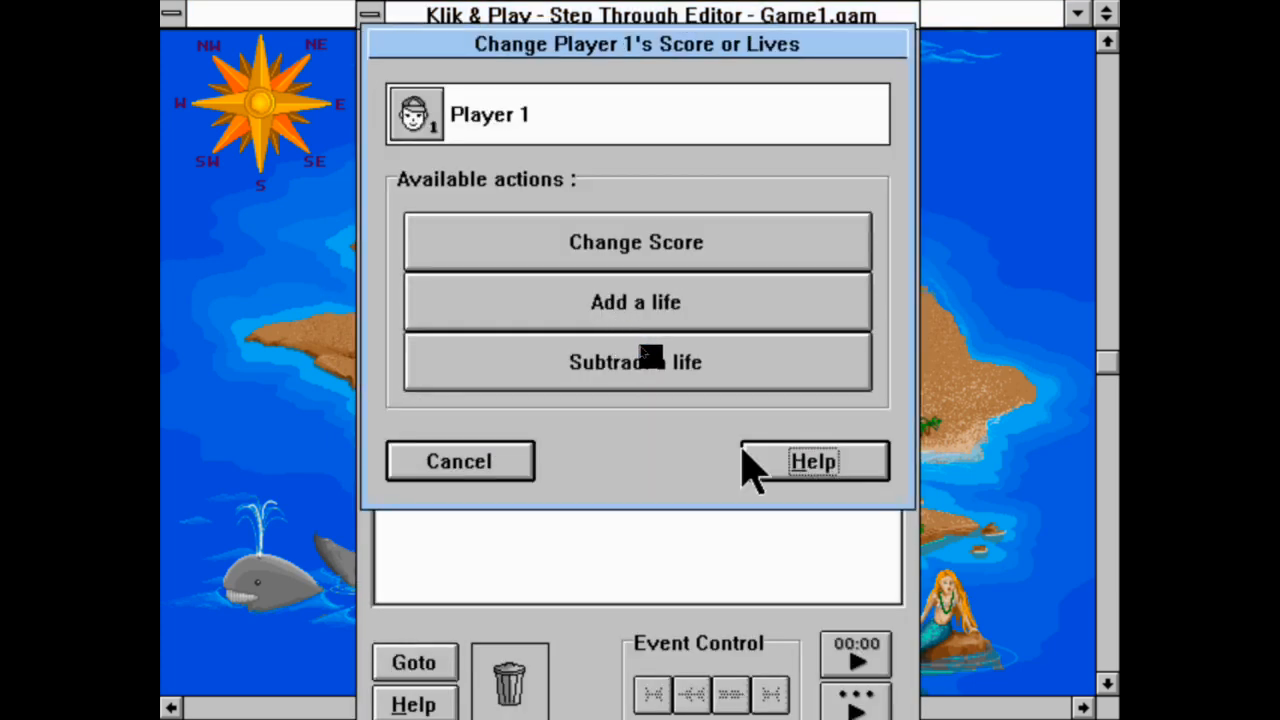
left_click(518, 462)
left_click(690, 322)
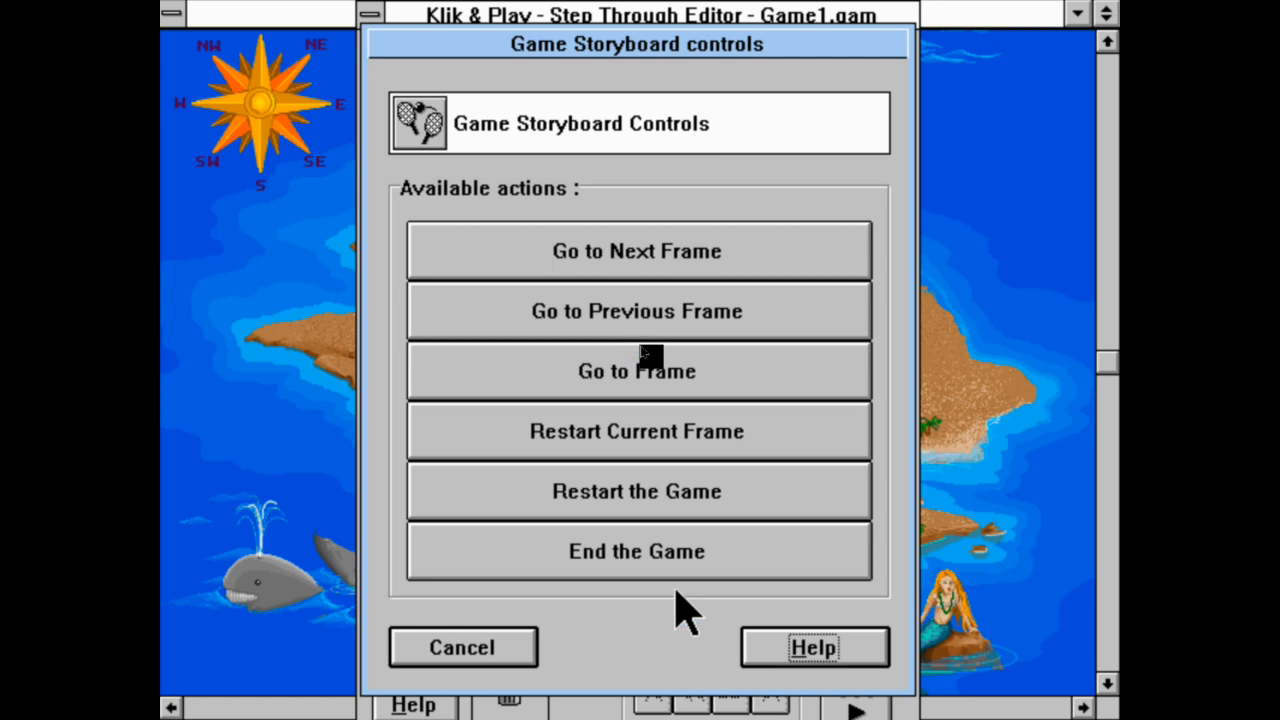
left_click(675, 558)
left_click(847, 698)
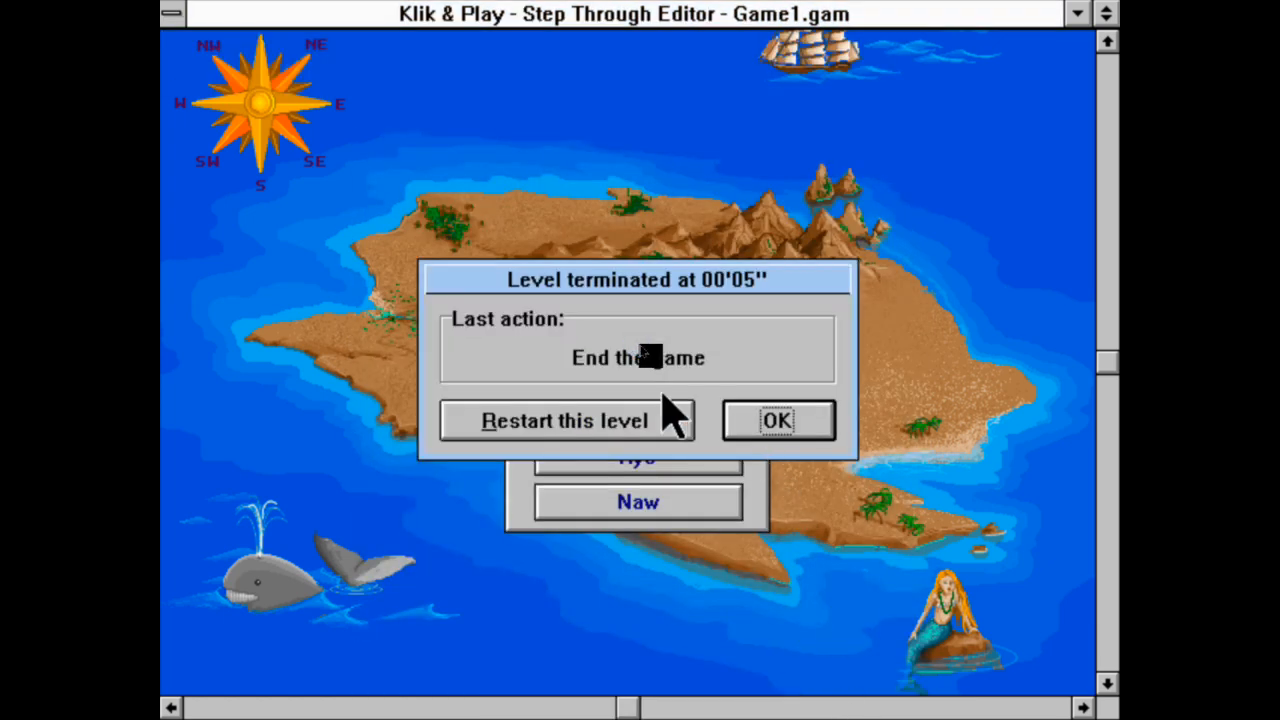
left_click(782, 418)
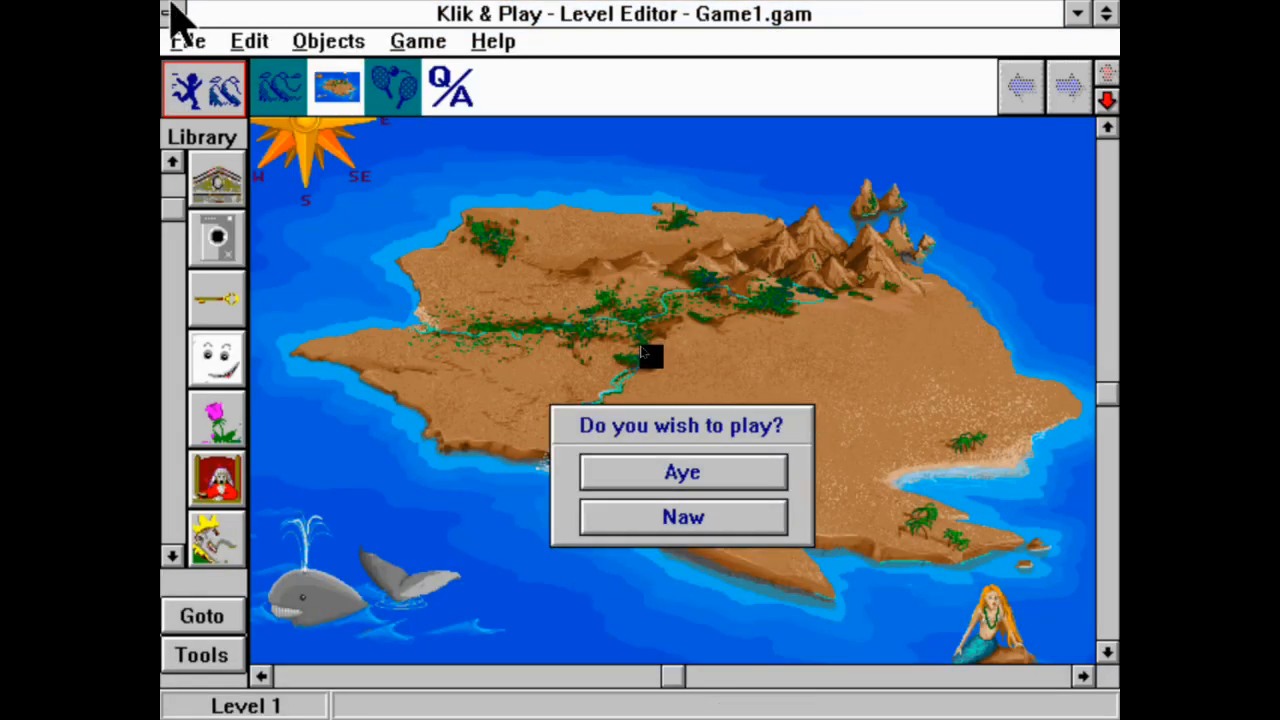
Run Frame 4 from the storyboard in the Step Through Editor and make the game end when the timer reaches 09'88".
left_click(418, 41)
left_click(430, 70)
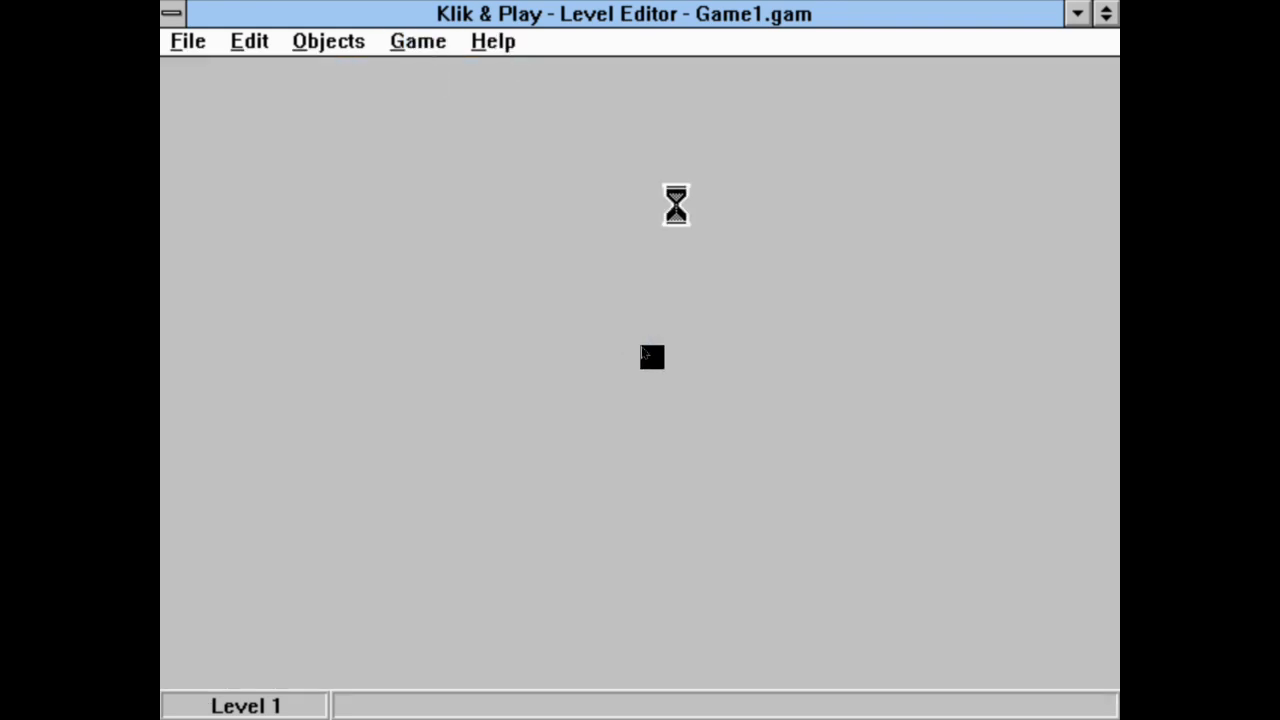
right_click(741, 128)
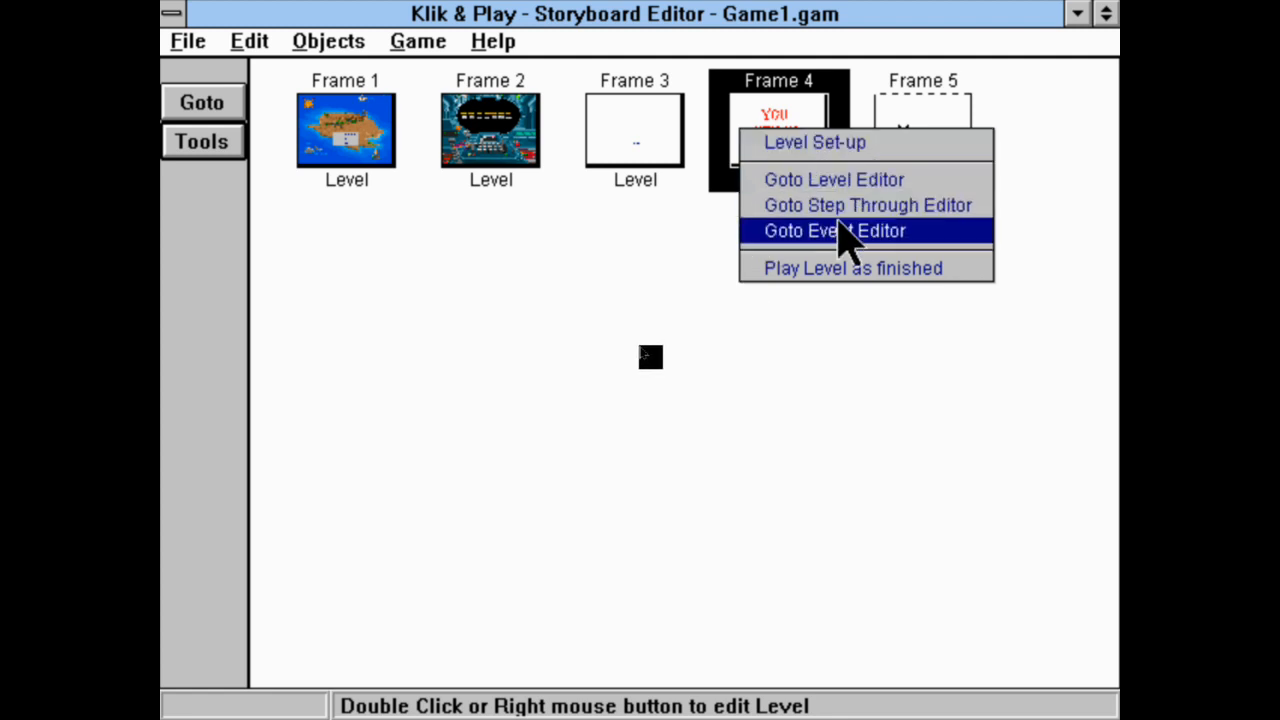
left_click(847, 205)
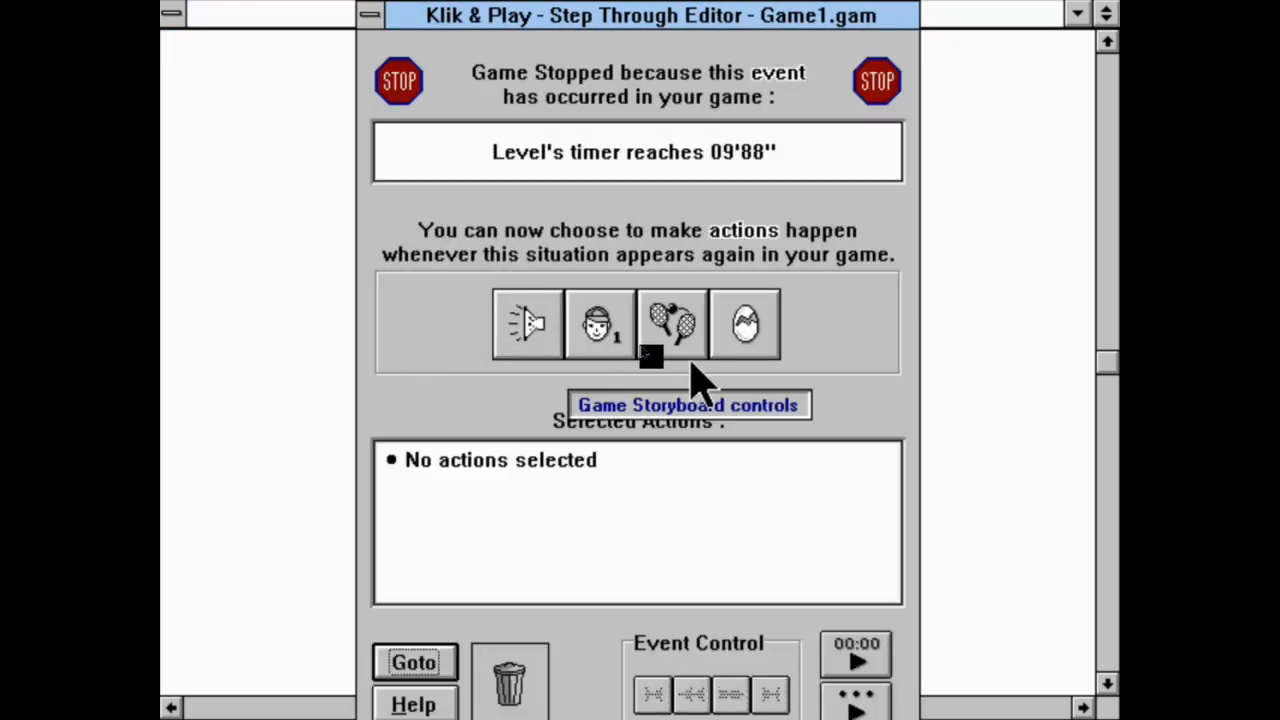
left_click(692, 352)
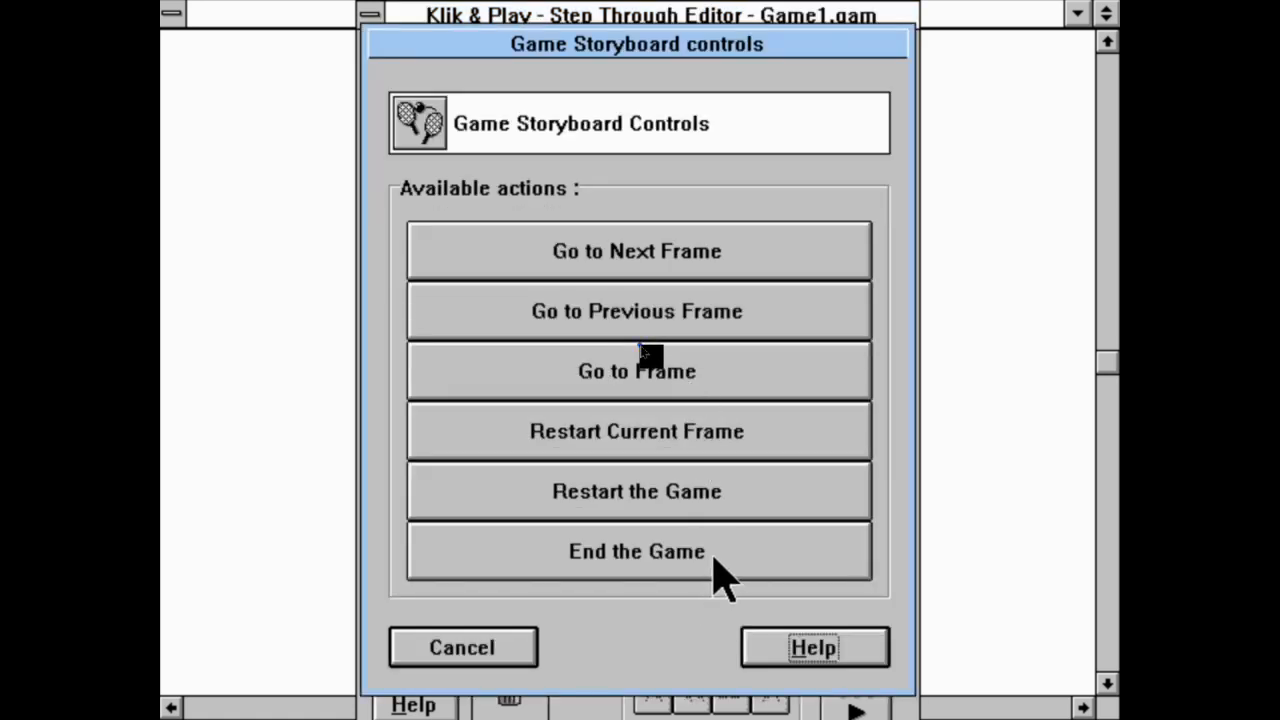
left_click(718, 560)
left_click(855, 700)
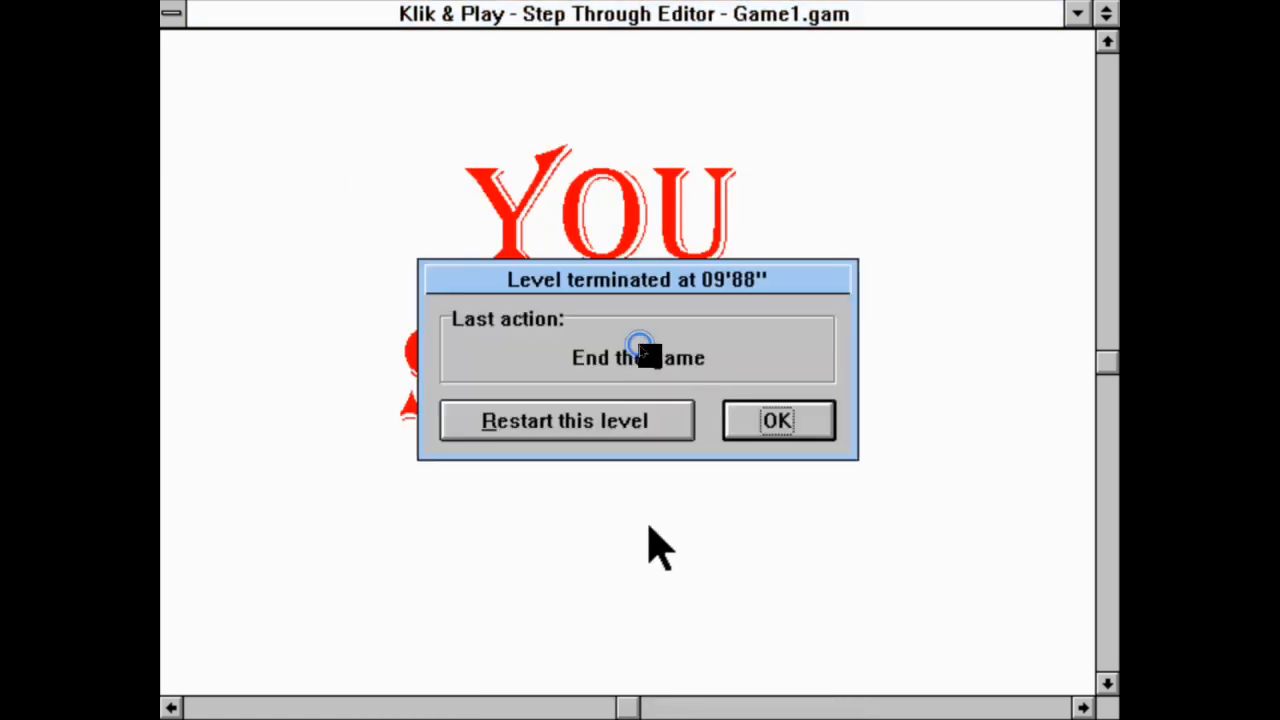
Rerun the "YOU STINK!" level in the Step Through Editor and go to its Event Editor.
left_click(601, 420)
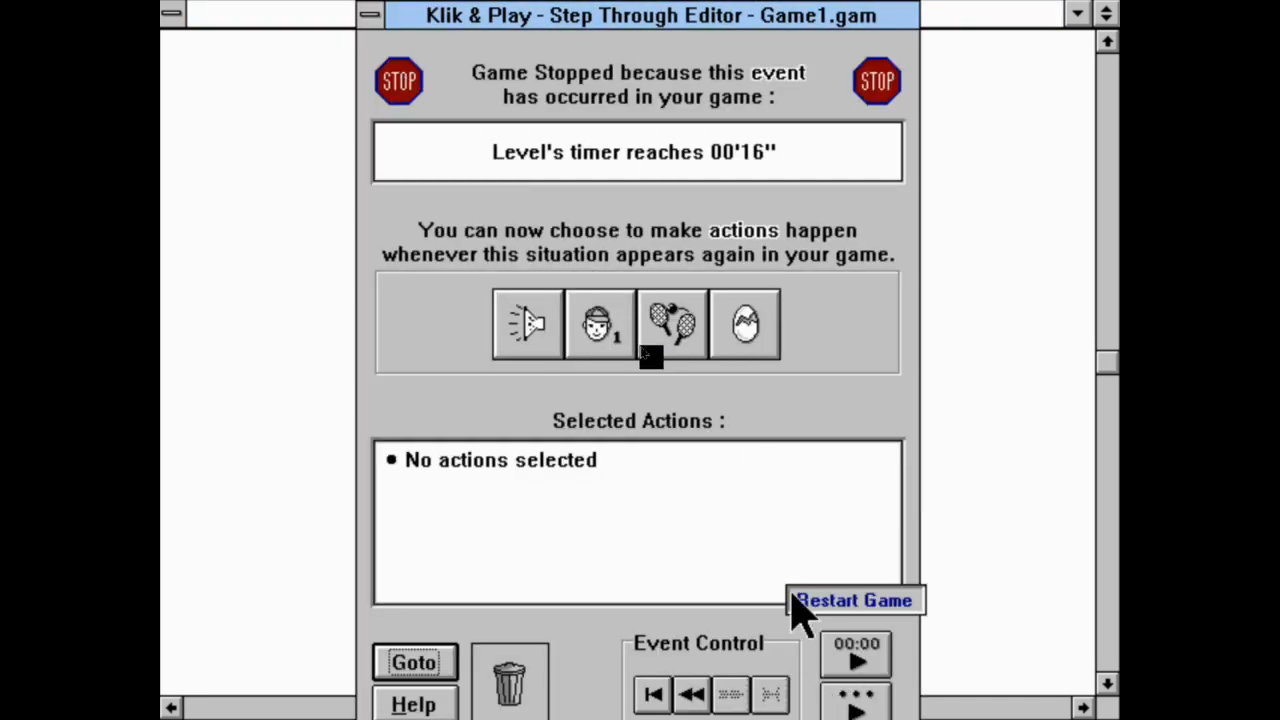
left_click(417, 665)
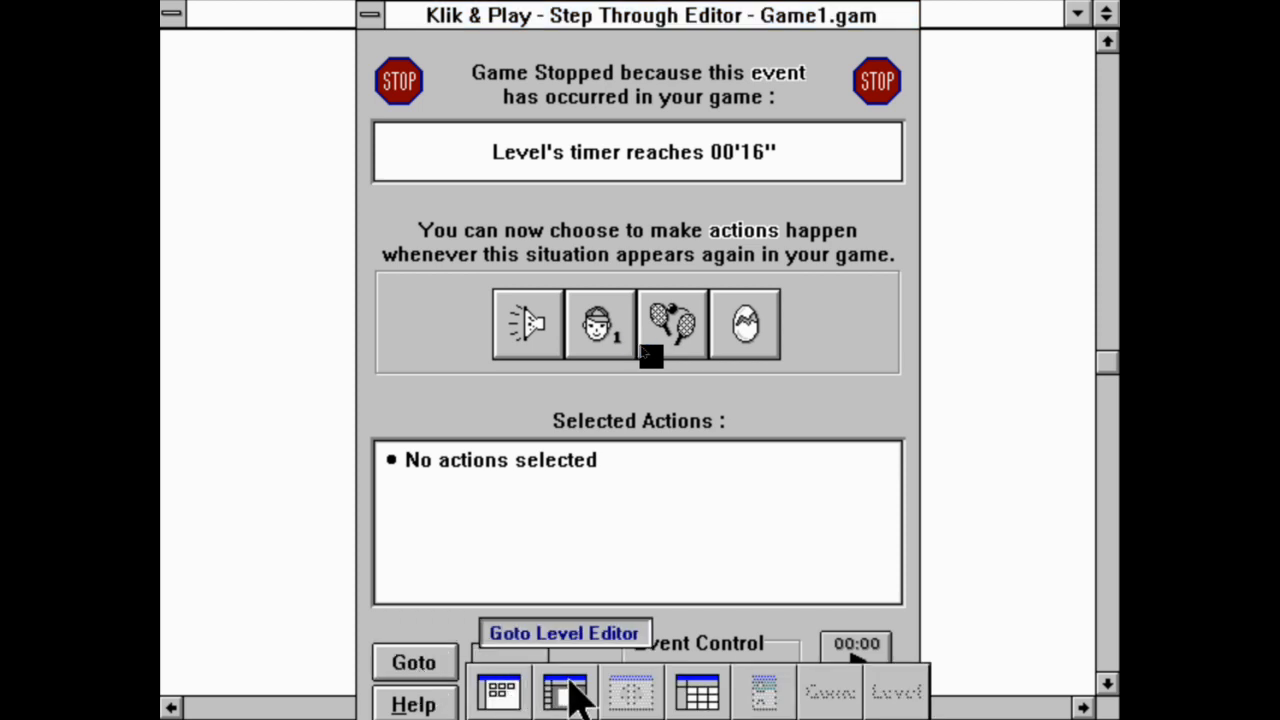
left_click(565, 690)
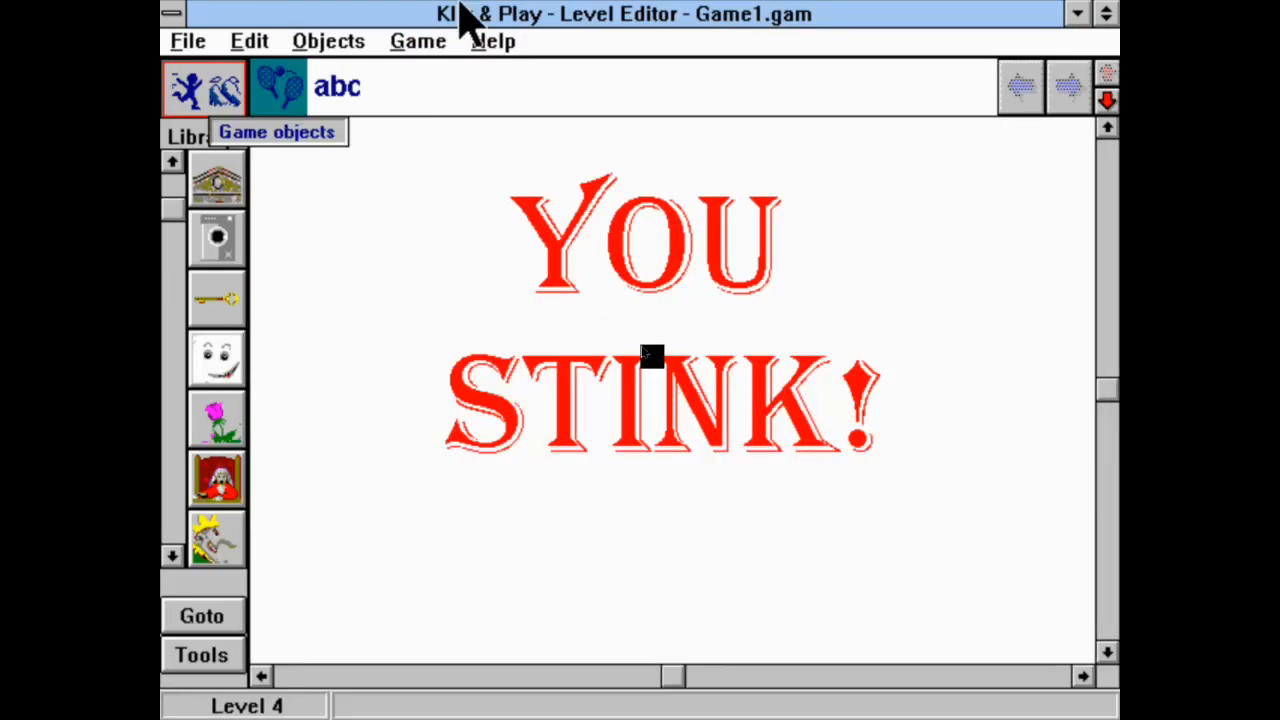
left_click(418, 41)
left_click(449, 143)
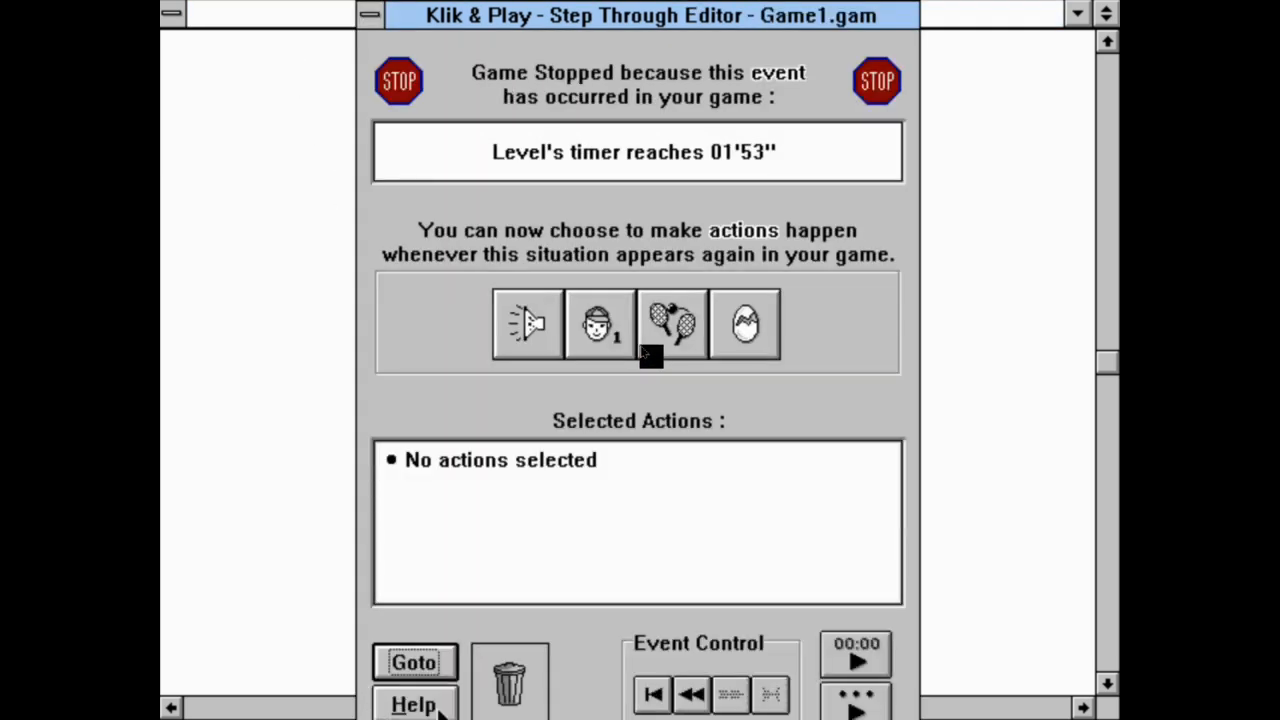
left_click(430, 668)
left_click(697, 692)
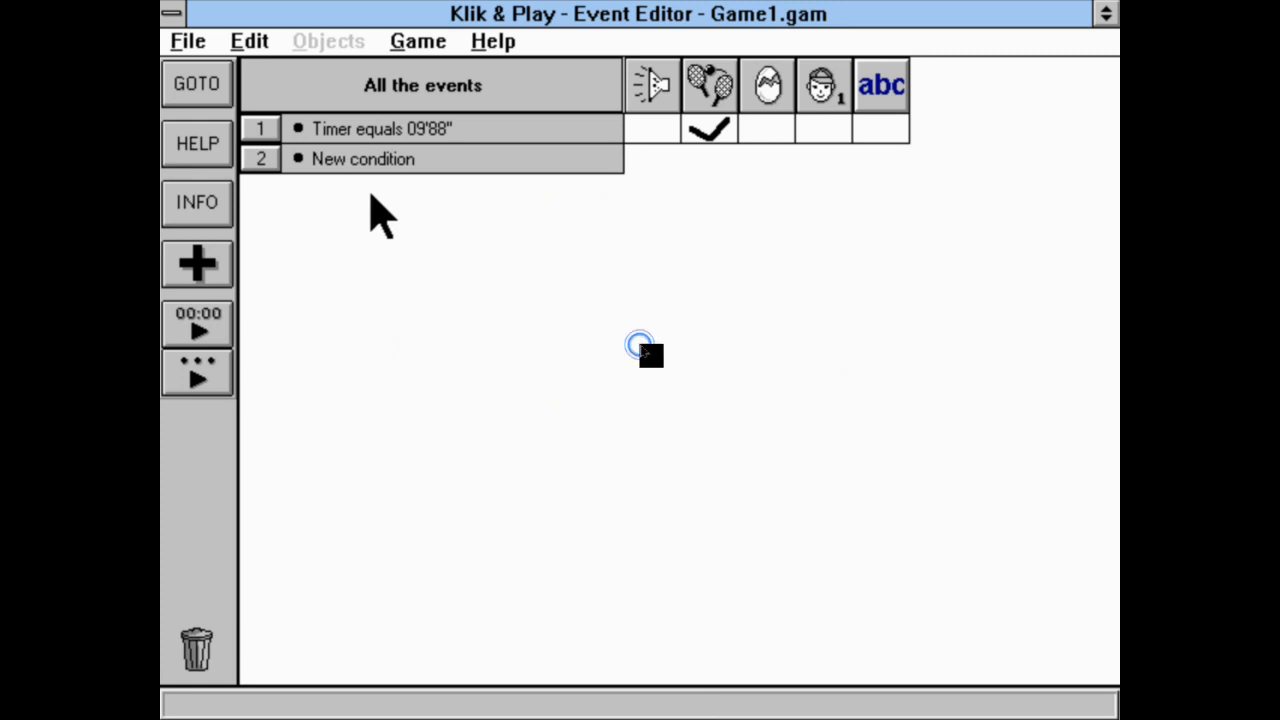
Delete the timer condition from event 1.
right_click(345, 163)
key("Escape")
right_click(372, 125)
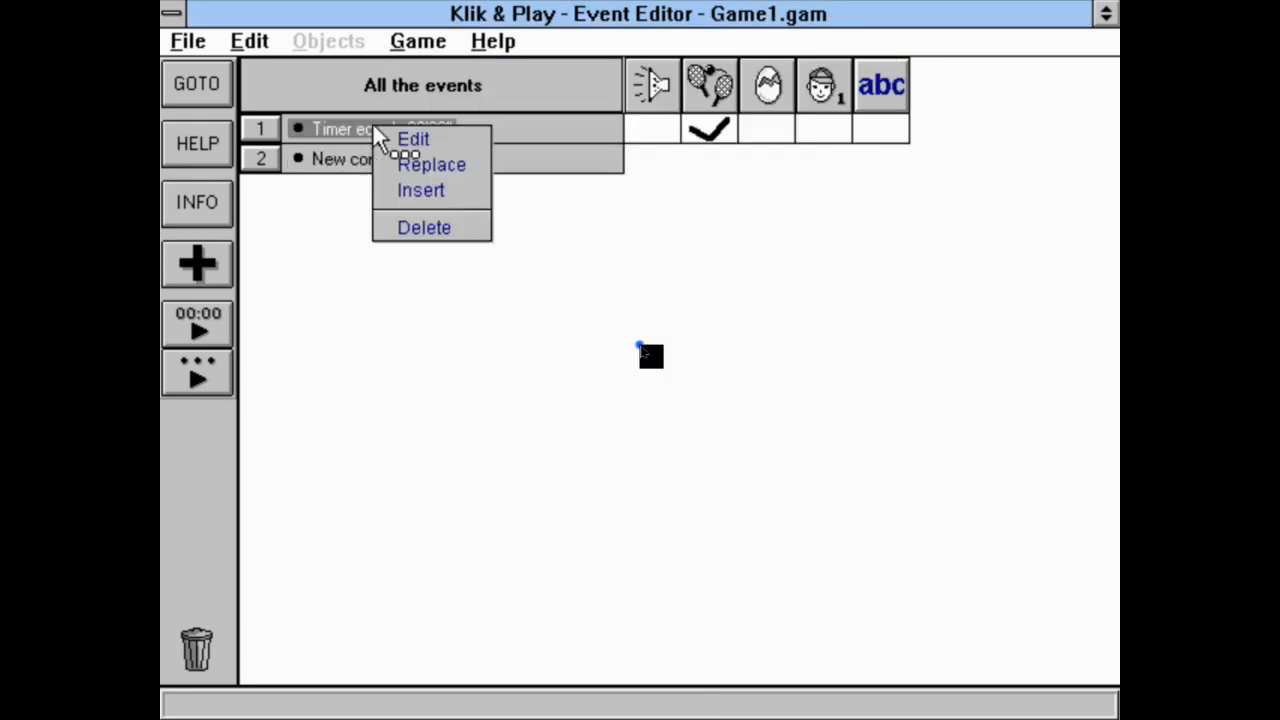
left_click(455, 230)
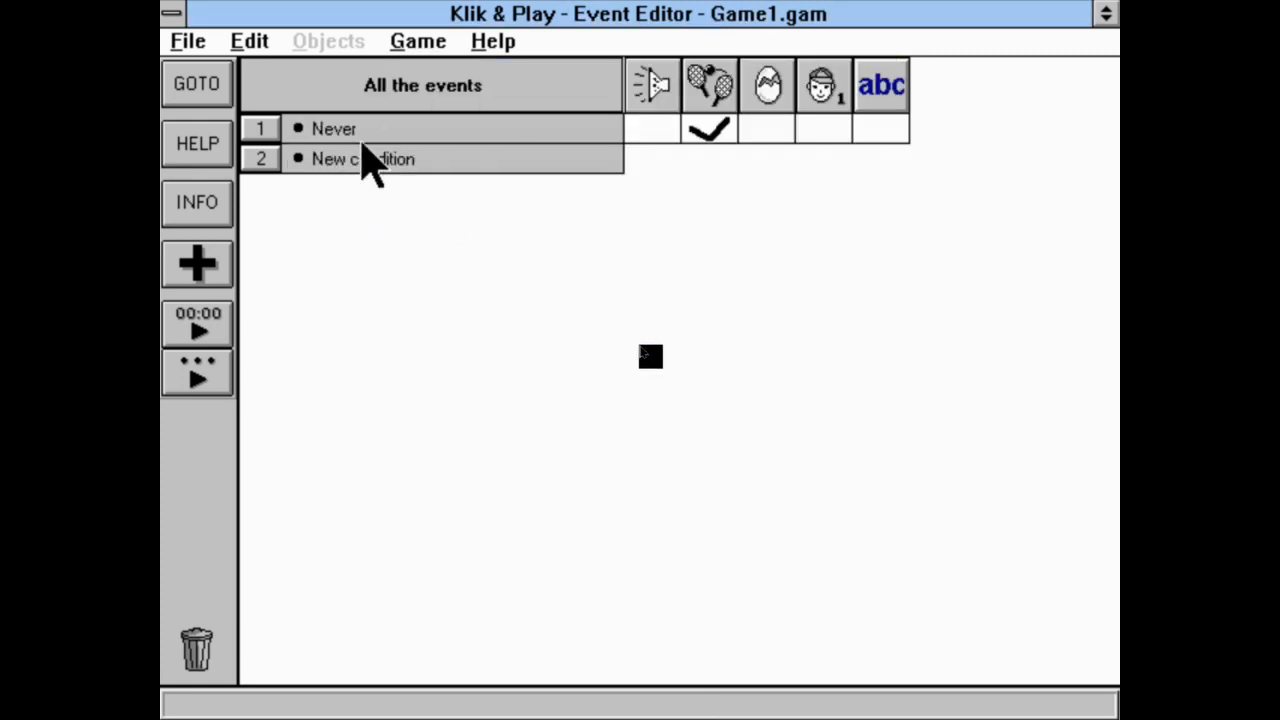
Insert a condition in event 1 testing whether the timer equals 30 seconds.
mouse_move(705, 143)
left_click(316, 134)
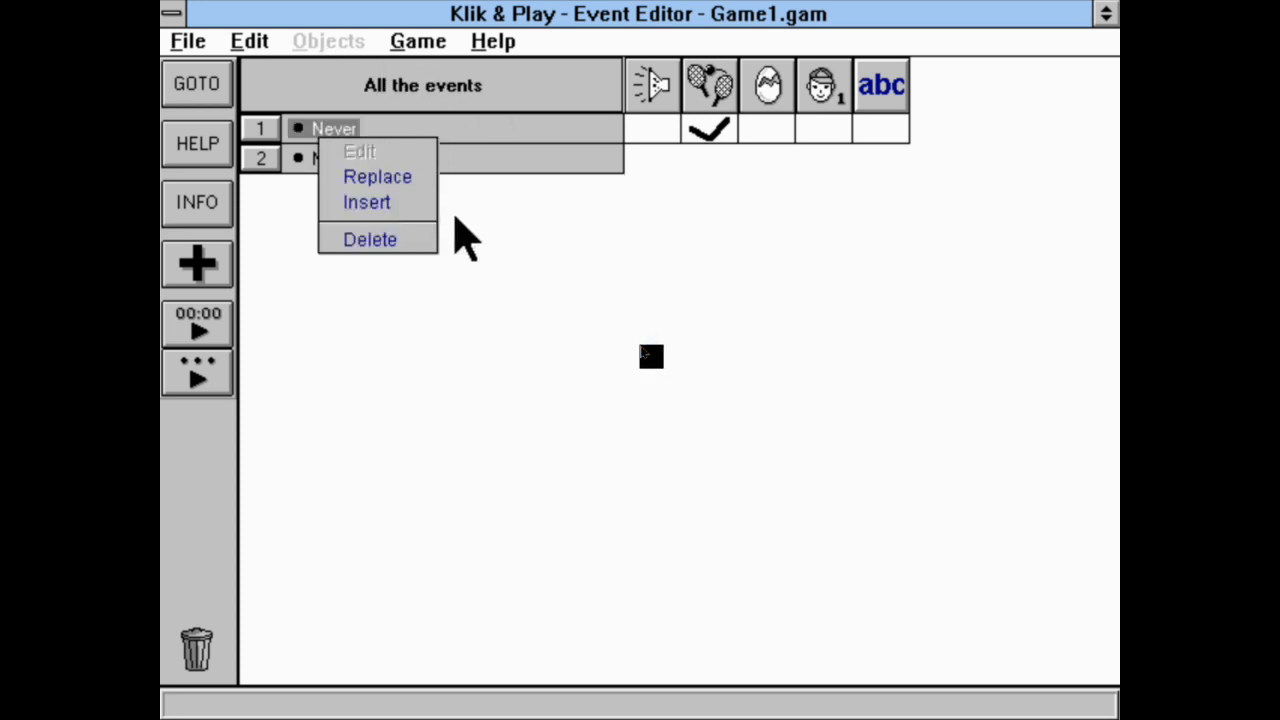
left_click(395, 203)
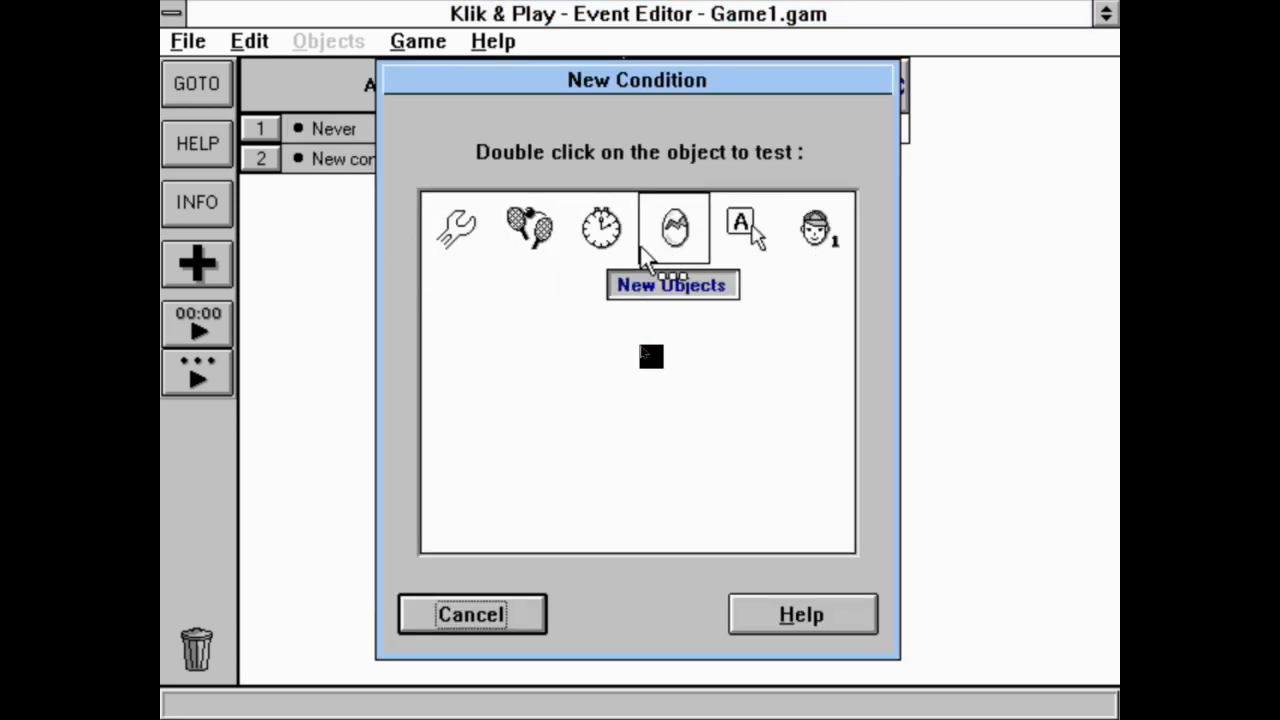
double_click(598, 246)
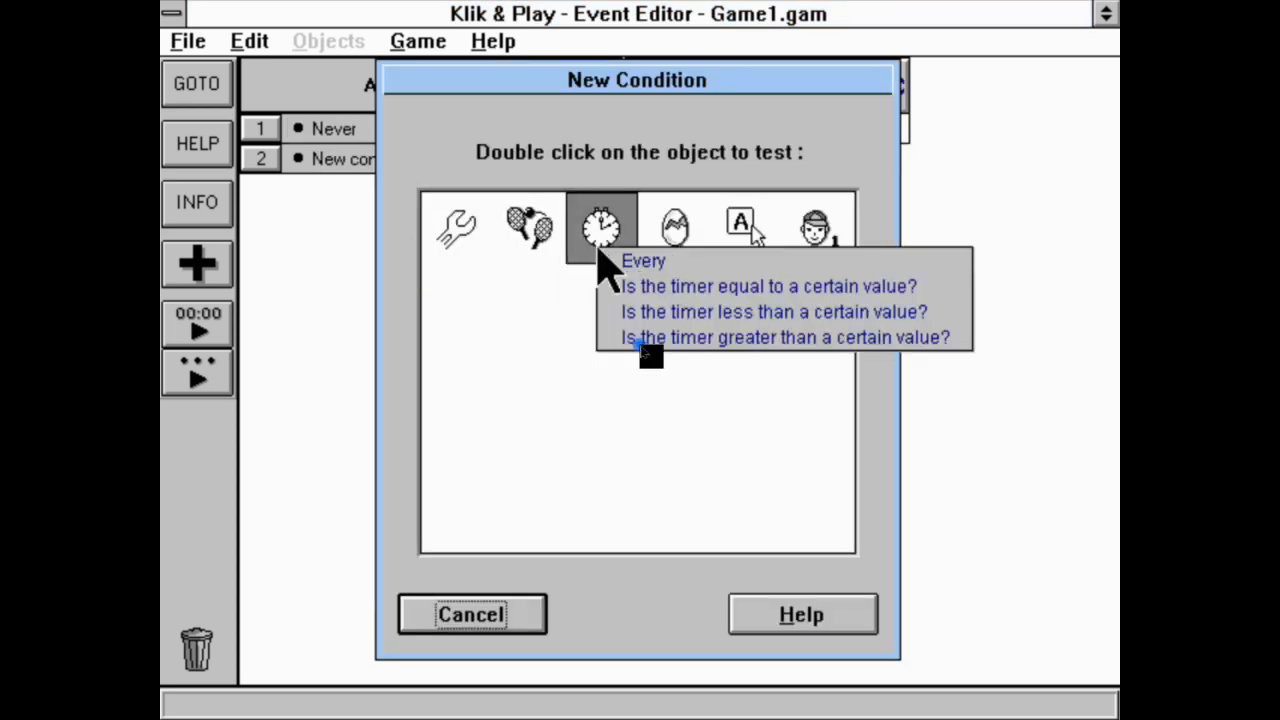
left_click(953, 292)
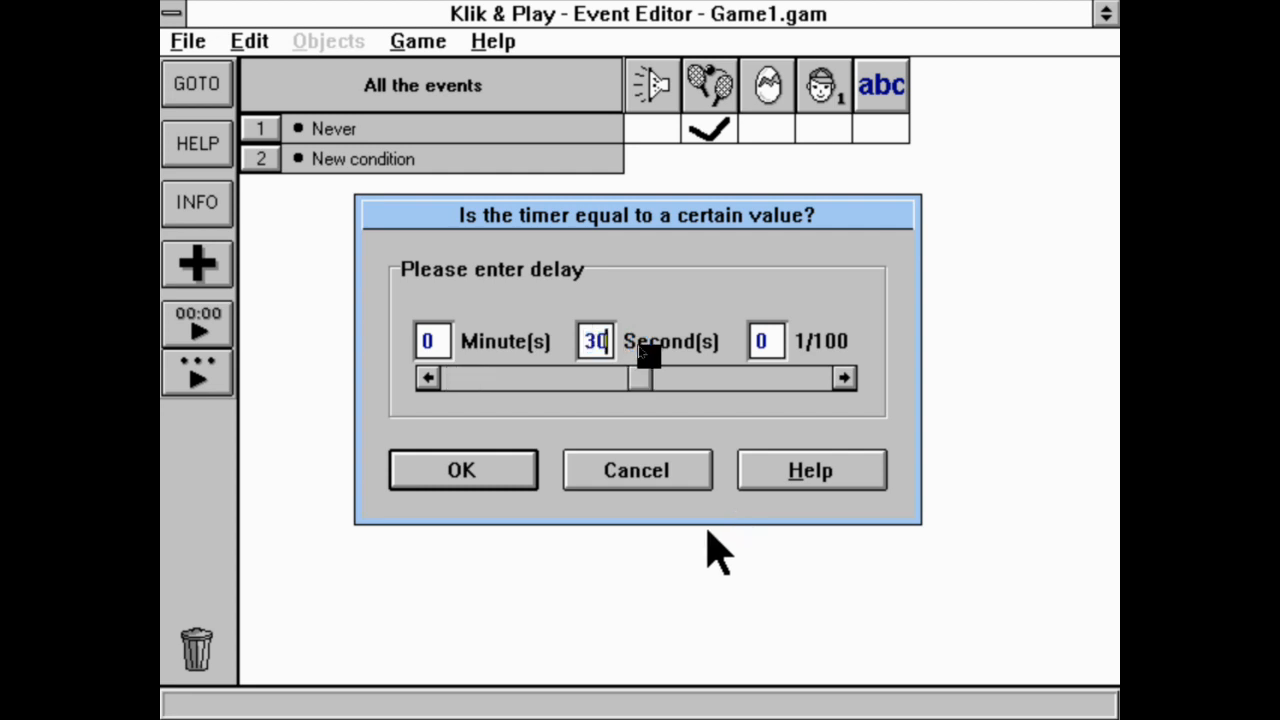
left_click(468, 471)
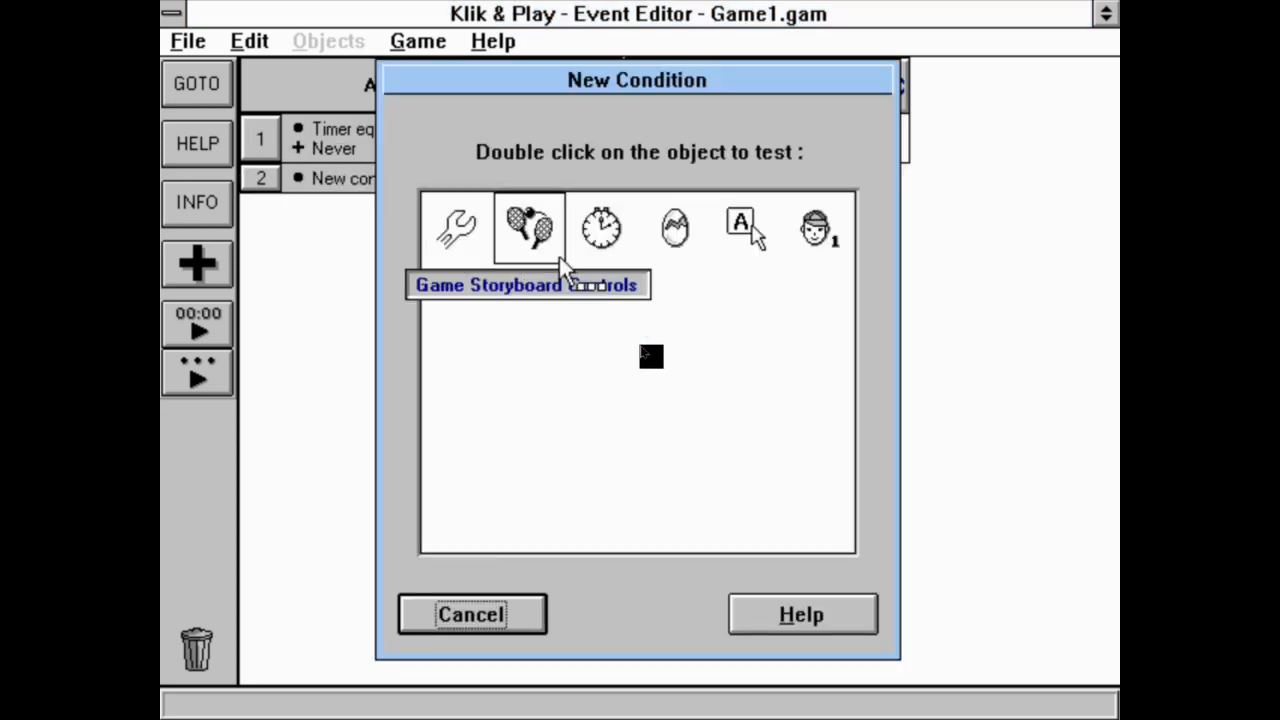
Add a Start of Level event and open the sample selection for its sound action.
double_click(559, 255)
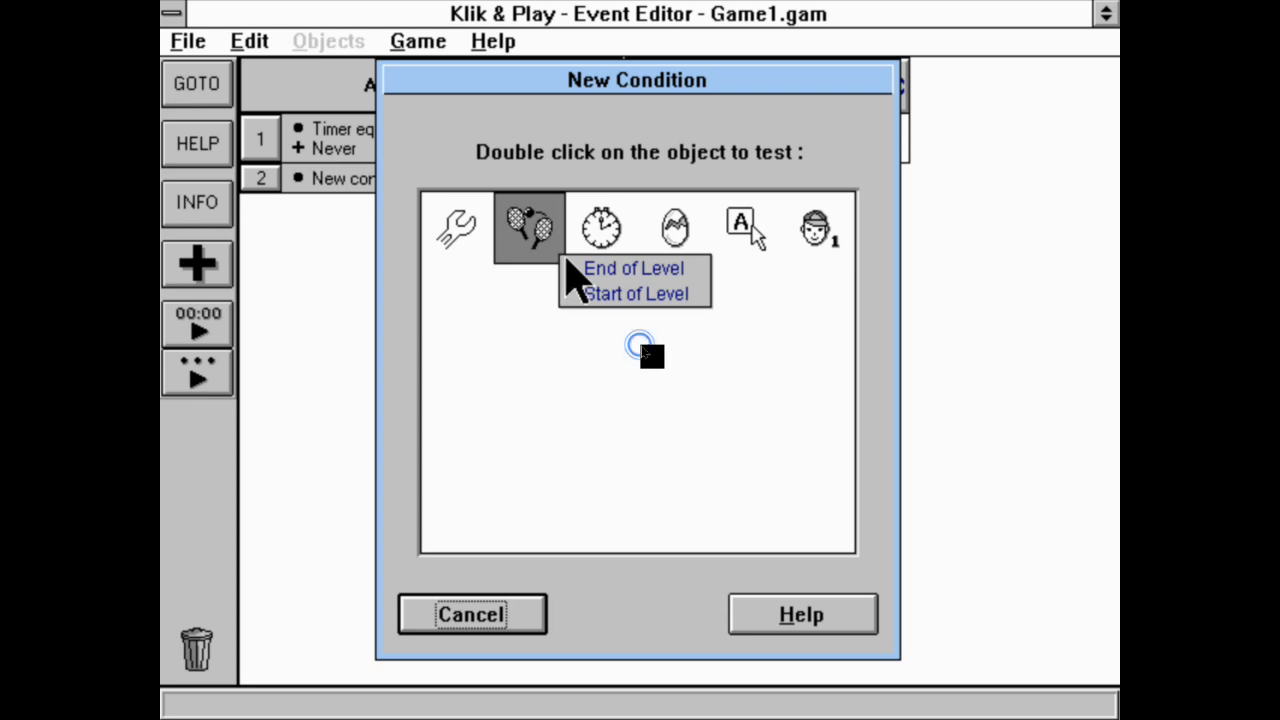
left_click(584, 296)
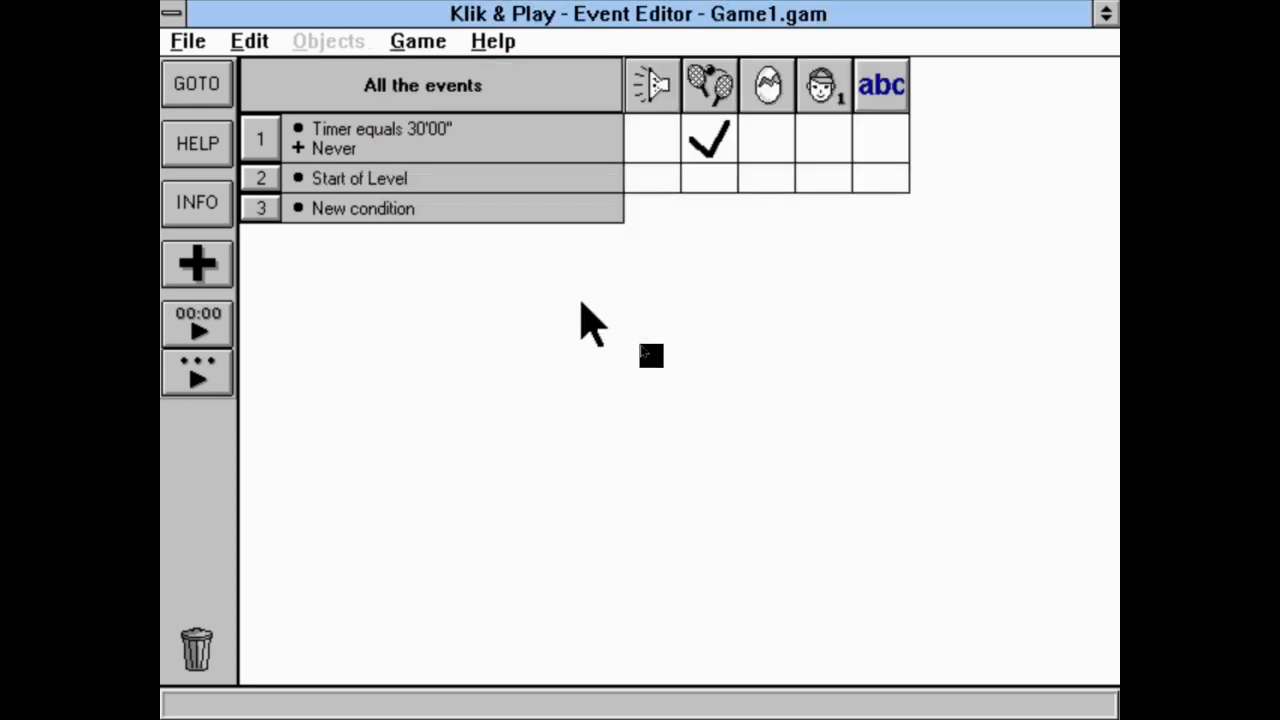
left_click(627, 175)
left_click(726, 189)
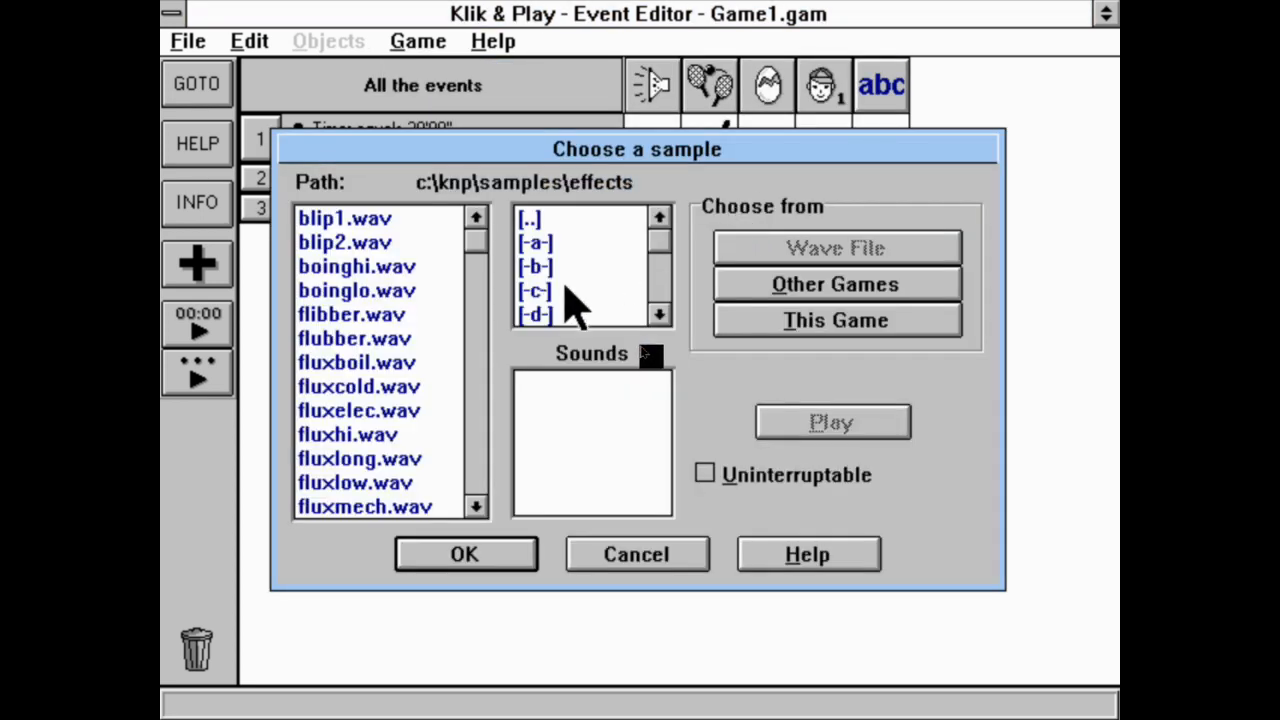
Browse from the effects samples to the people samples folder.
double_click(590, 218)
left_click(607, 264)
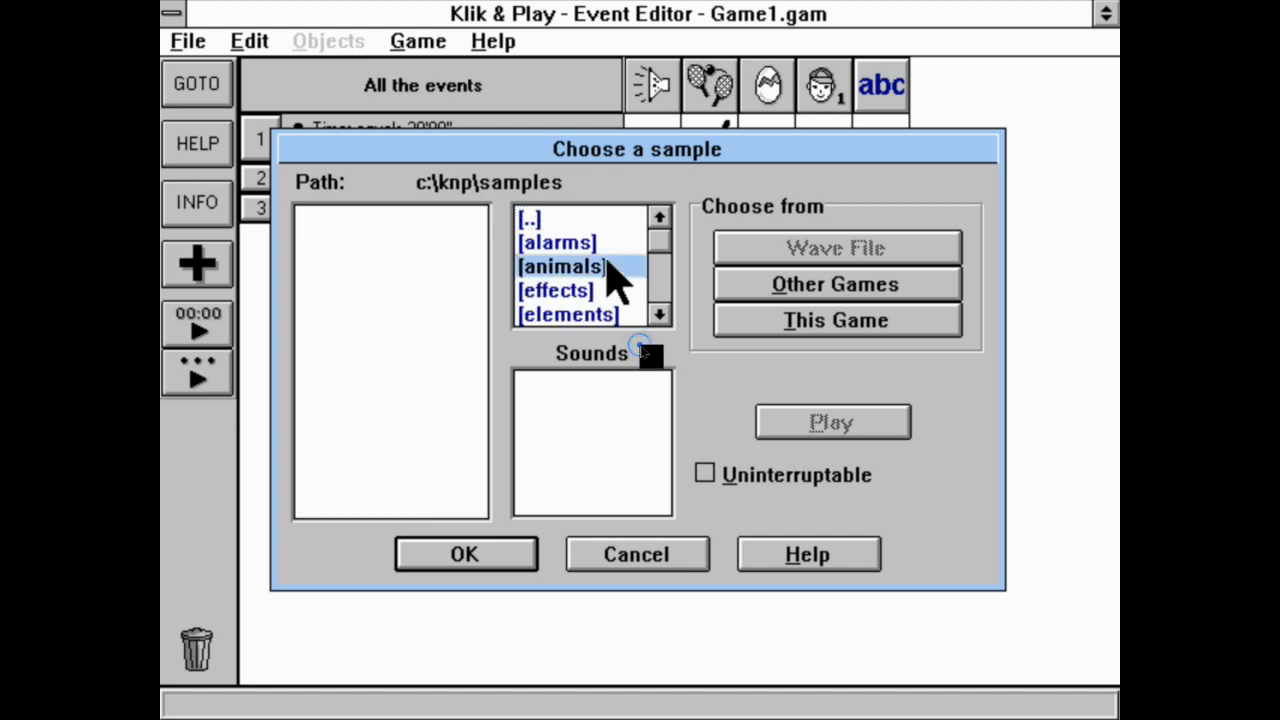
left_click(606, 314)
left_click(659, 315)
left_click(659, 315)
left_click(659, 315)
left_click(575, 314)
double_click(603, 315)
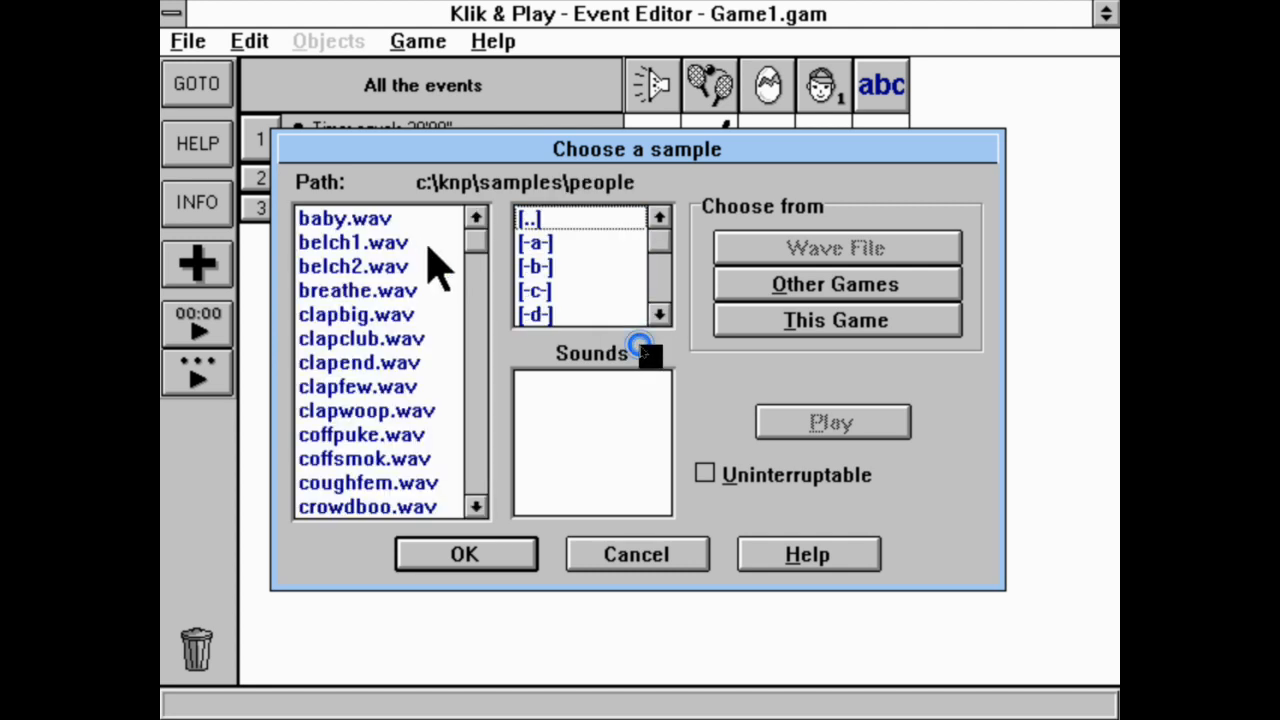
Audition people samples and assign crowdboo.wav as the Start of Level sound, marked uninterruptable.
left_click(416, 242)
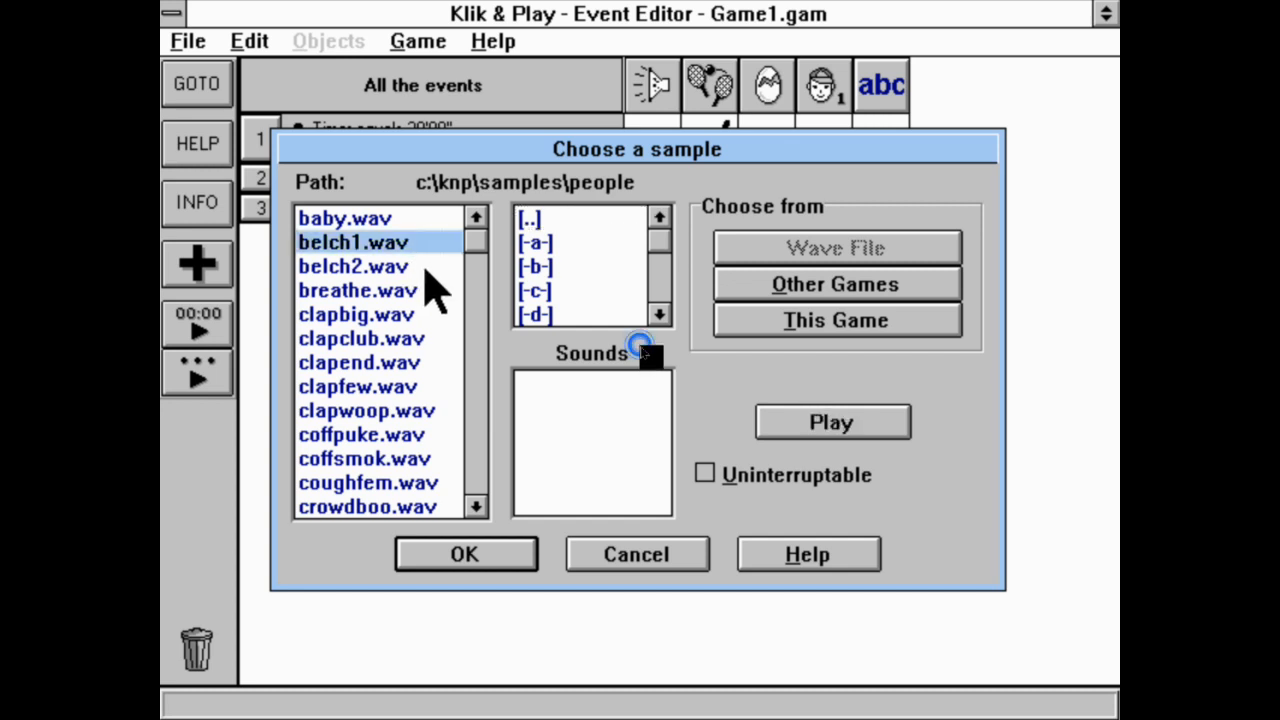
left_click(477, 428)
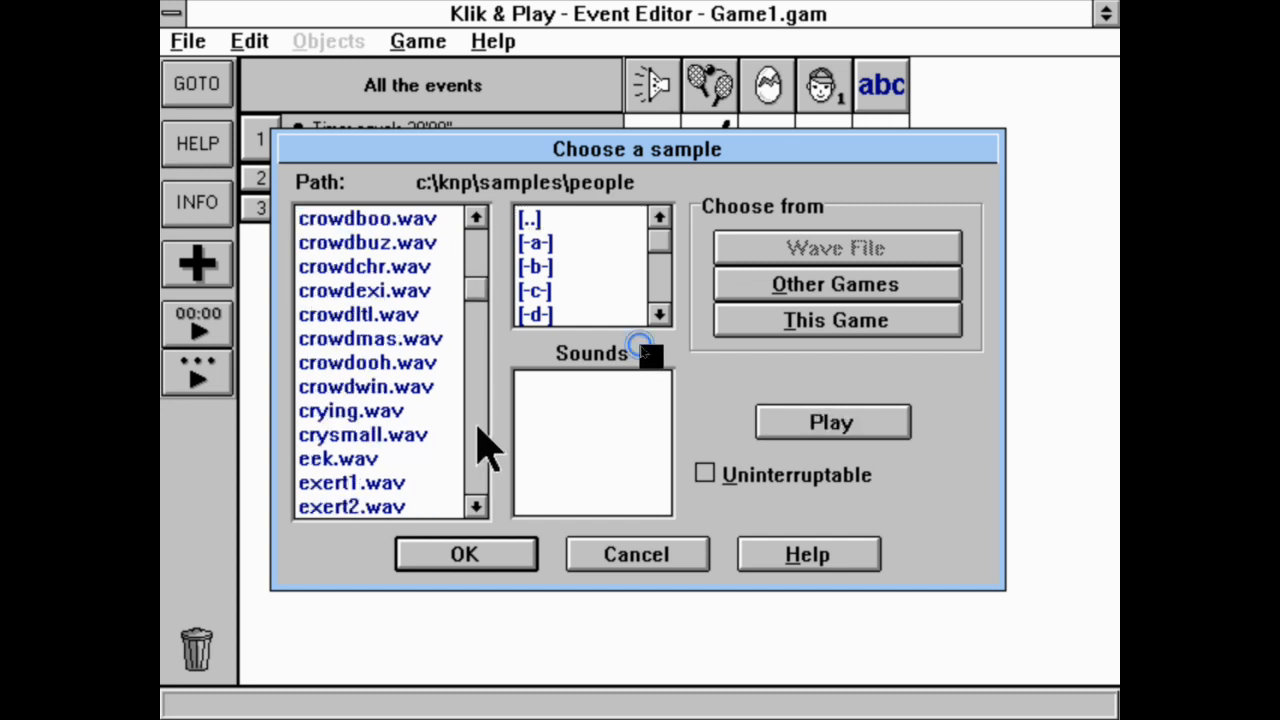
left_click(425, 440)
left_click(440, 366)
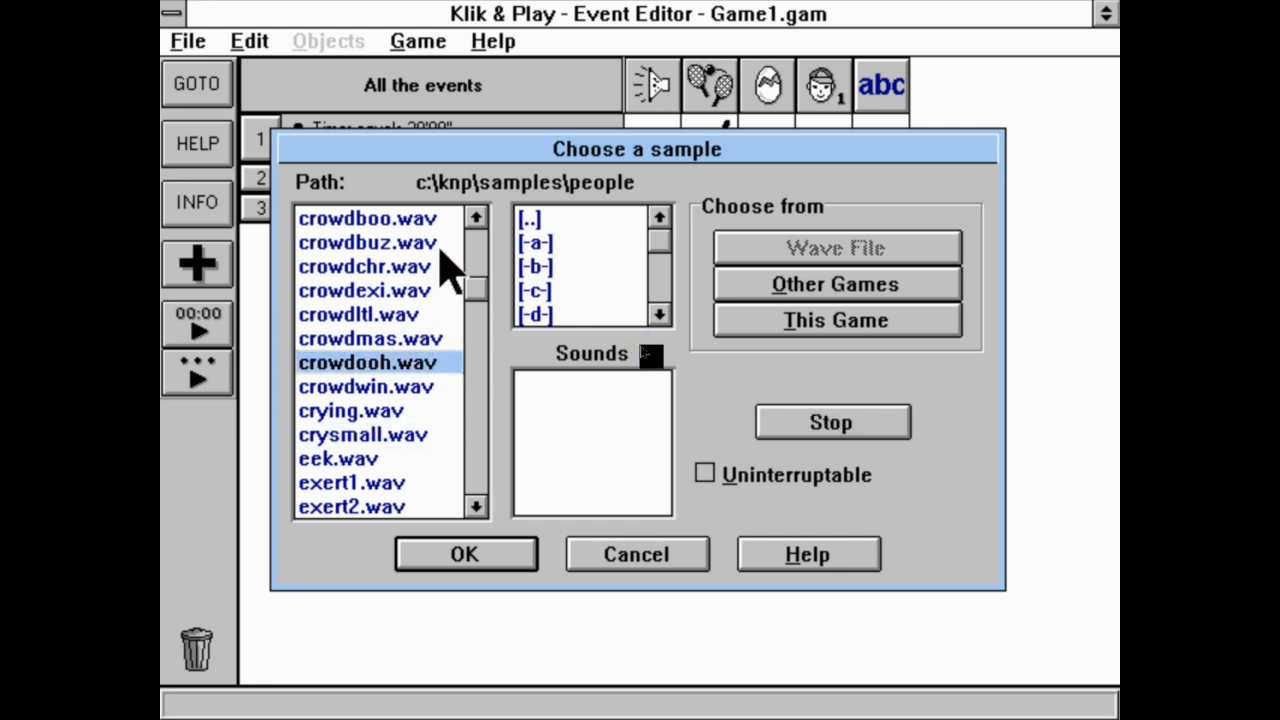
left_click(419, 220)
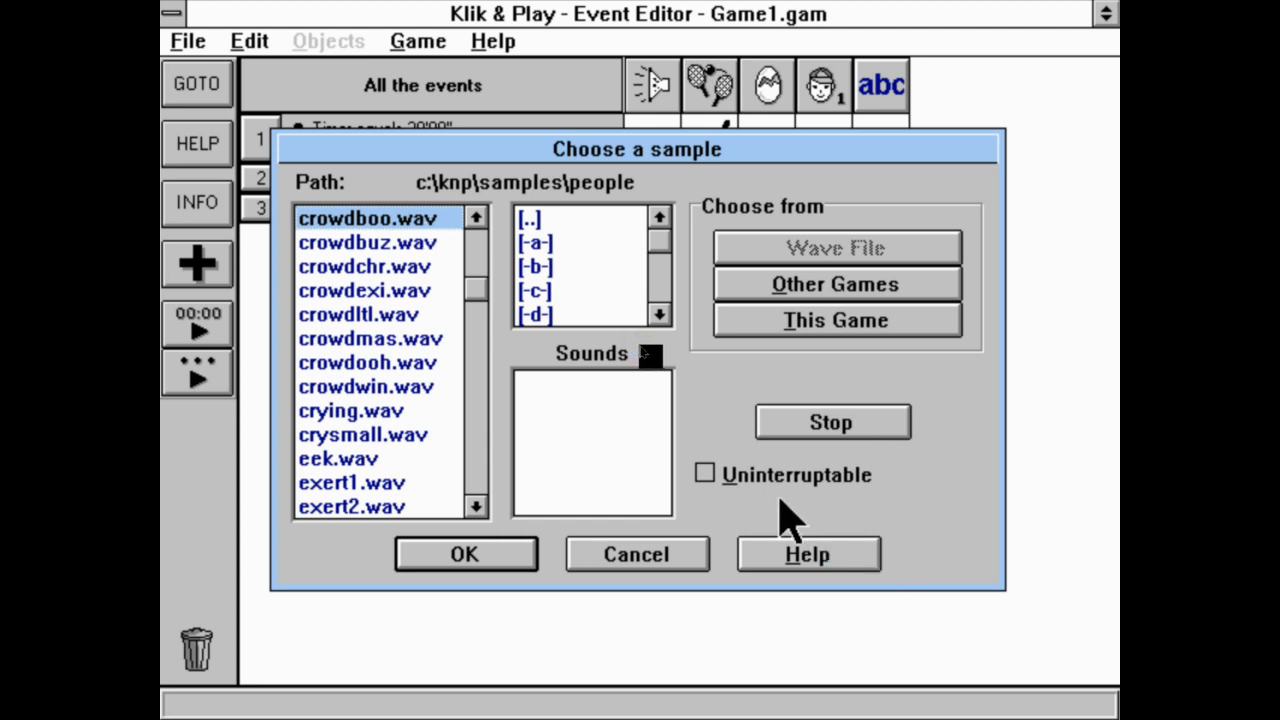
left_click(487, 217)
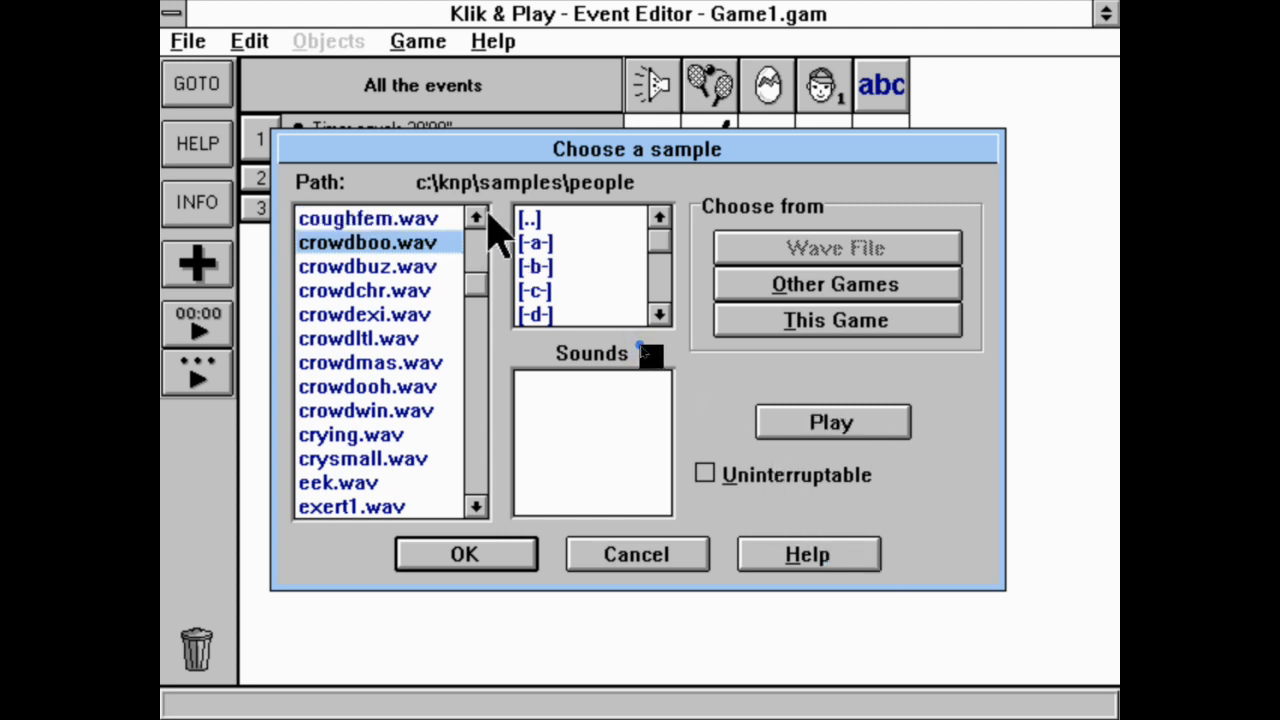
left_click(487, 217)
left_click(820, 475)
left_click(491, 560)
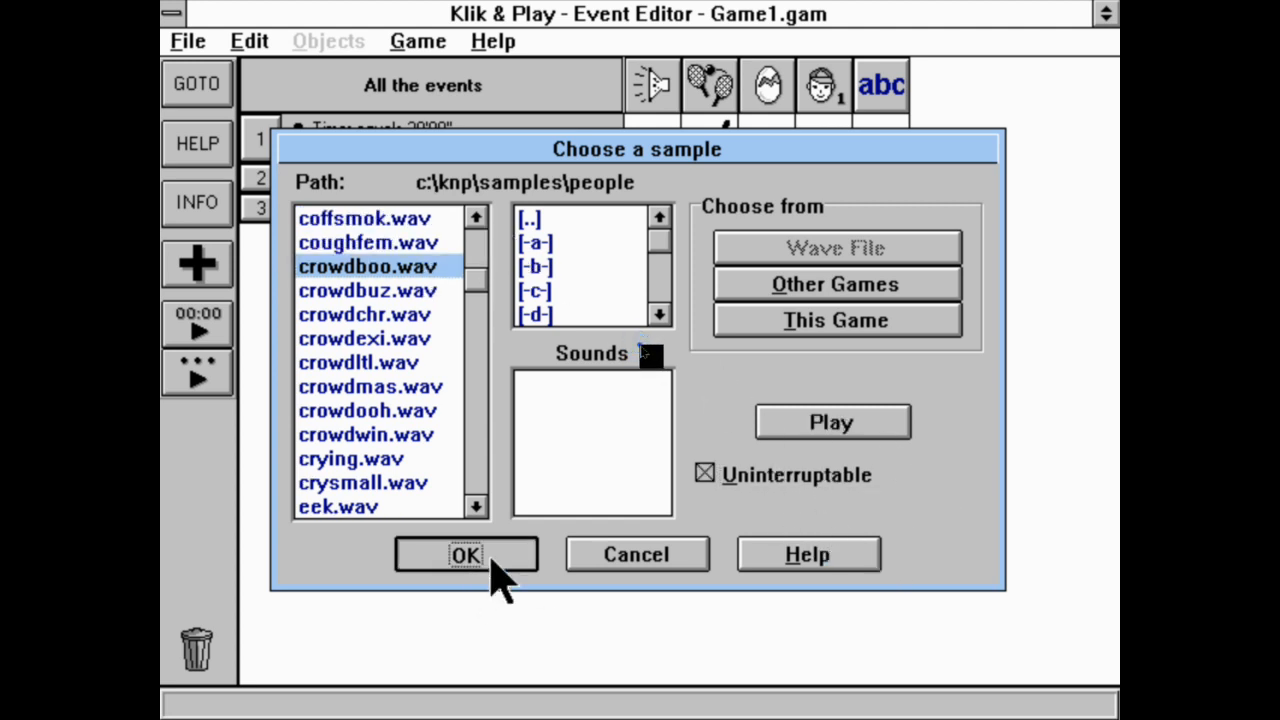
Return to the storyboard and run the whole game as finished.
left_click(410, 45)
left_click(425, 96)
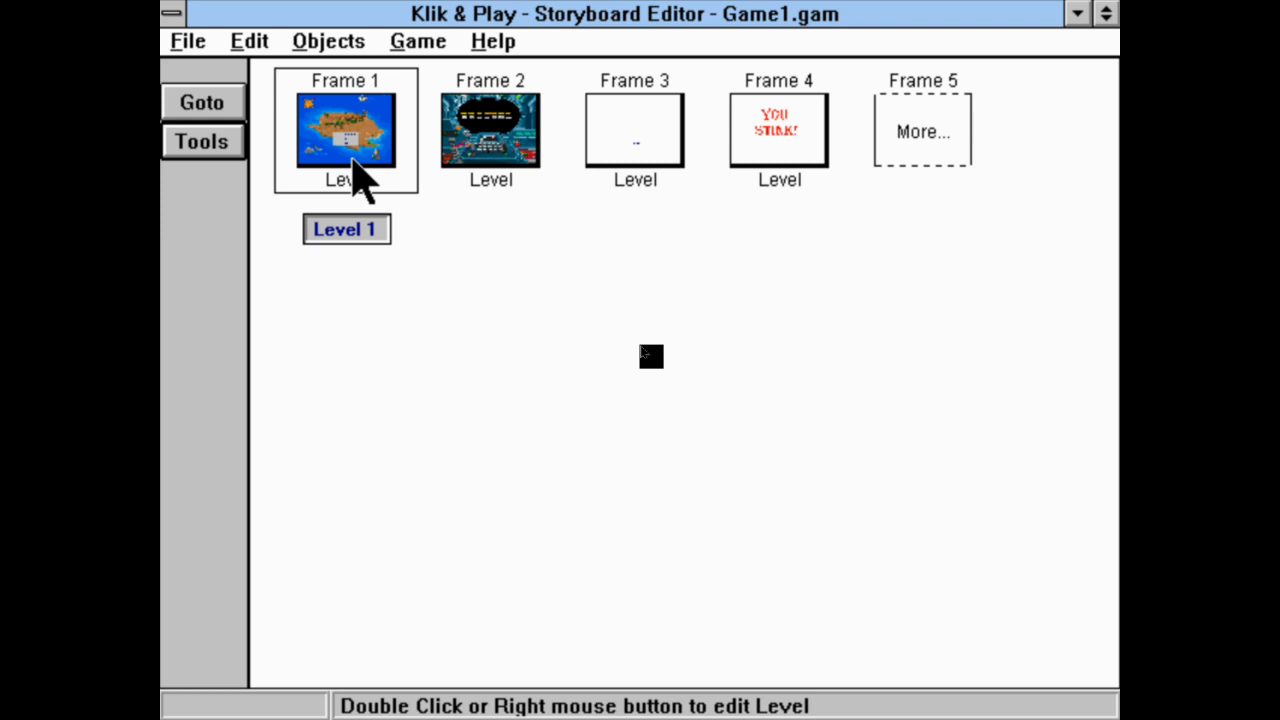
right_click(437, 157)
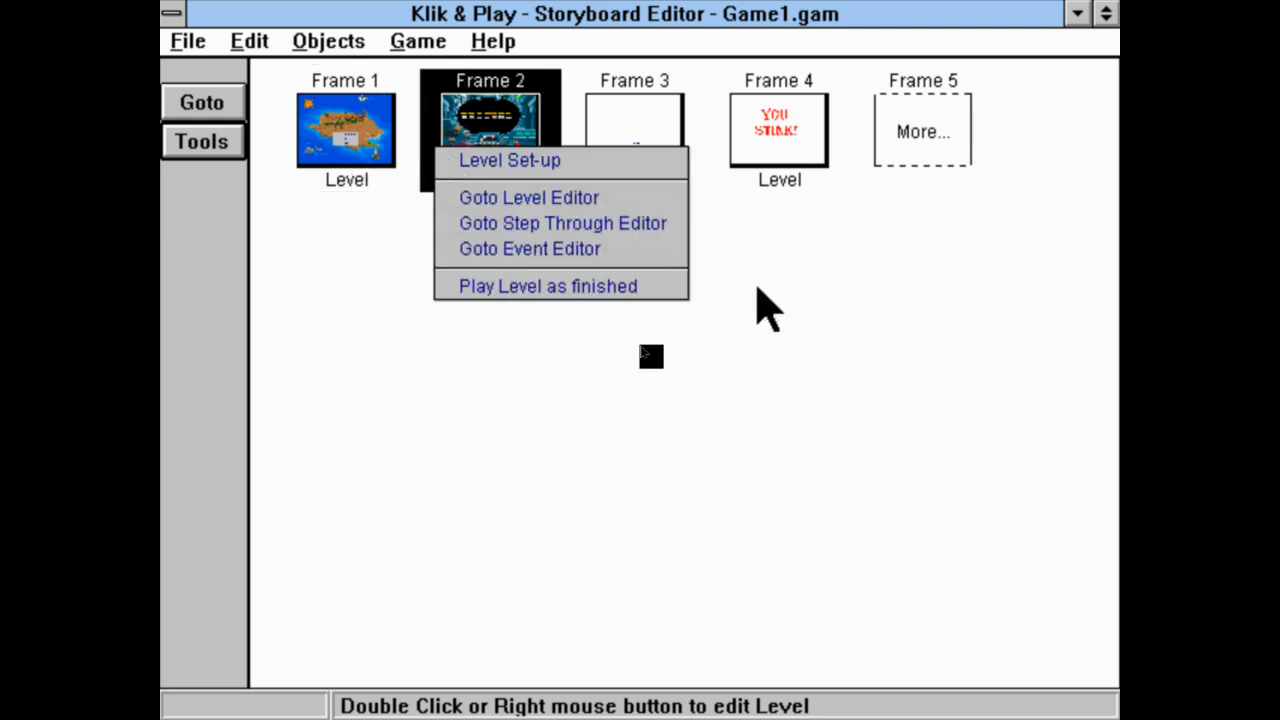
left_click(508, 385)
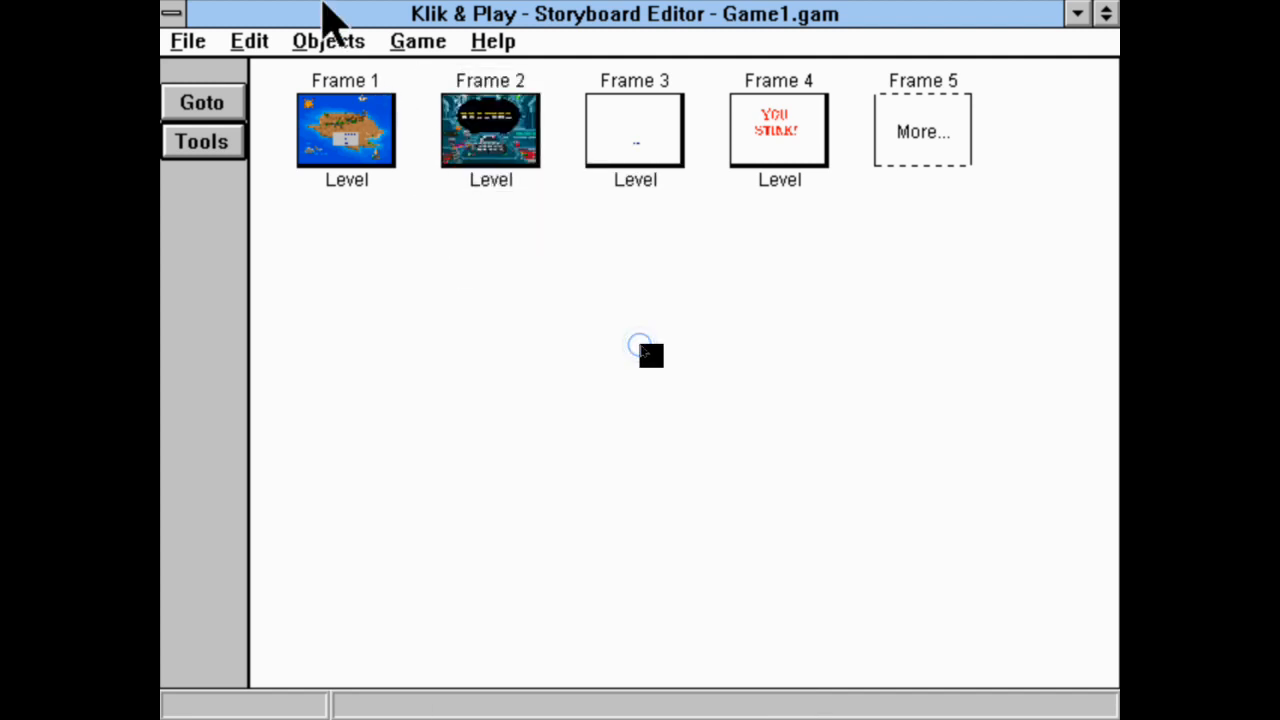
left_click(395, 42)
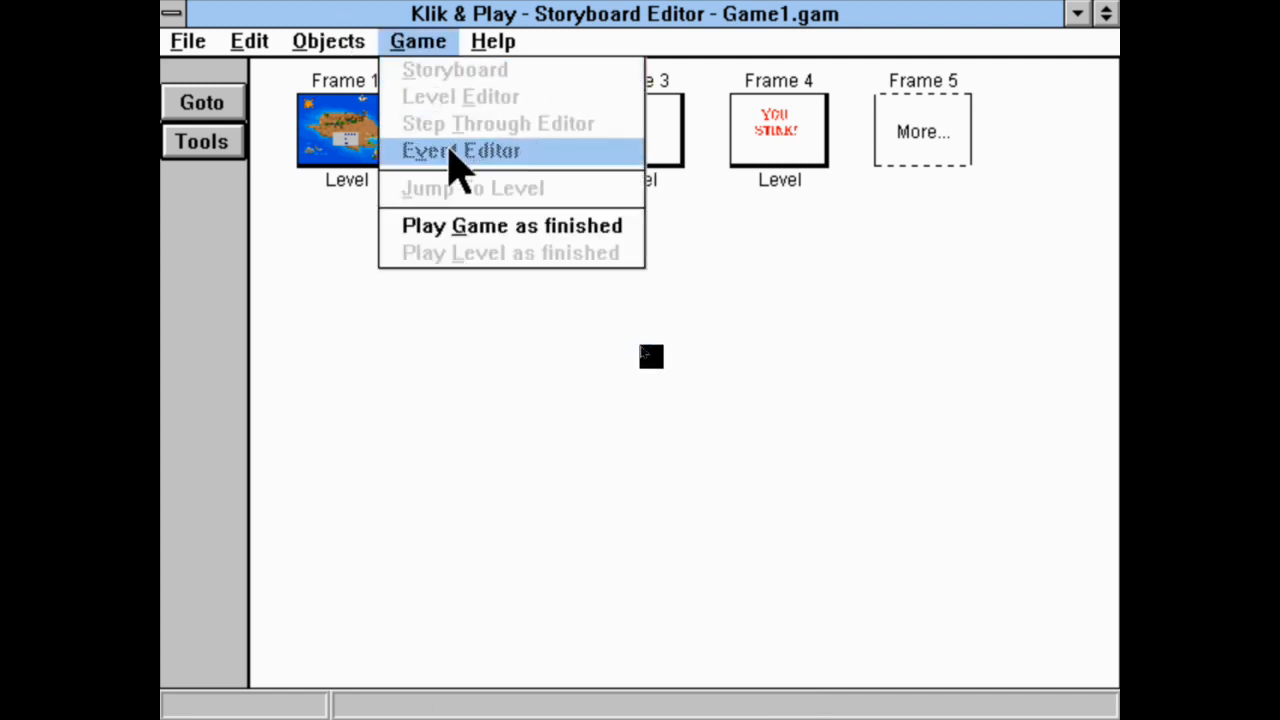
left_click(497, 240)
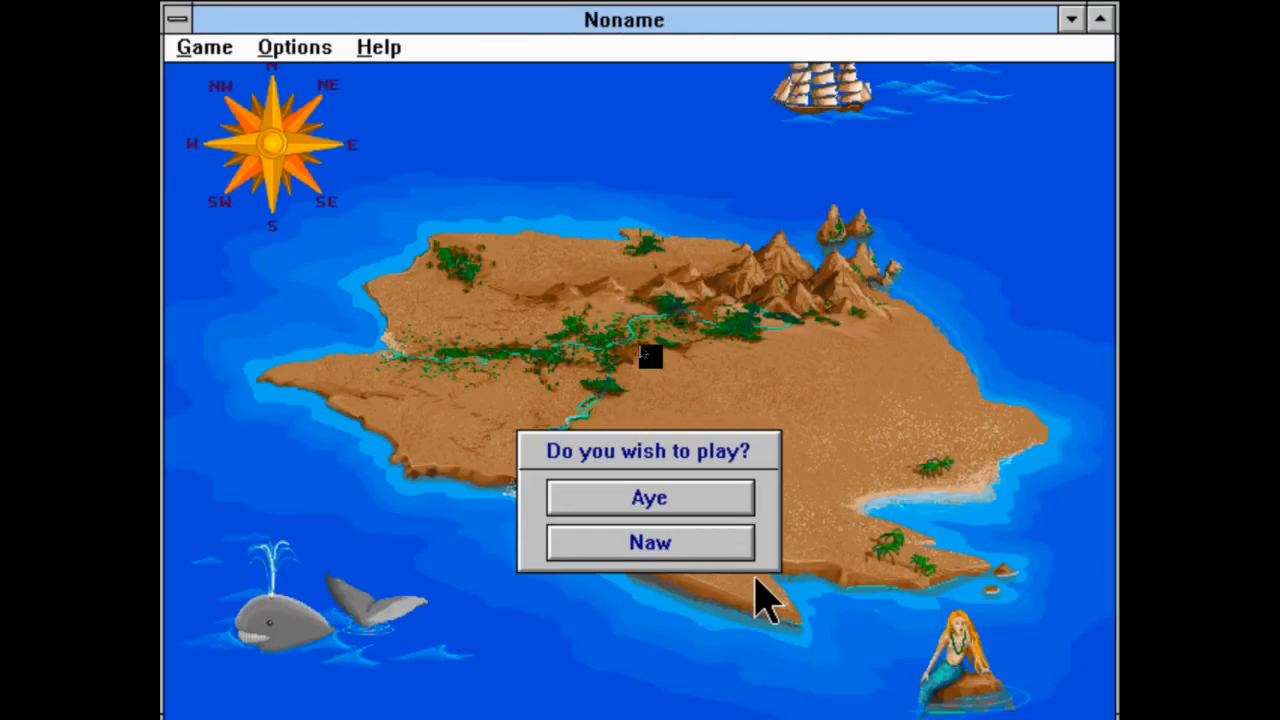
Answer "Aye" to the opening question, play the brick level with the glider to its end, and close the test game.
left_click(645, 500)
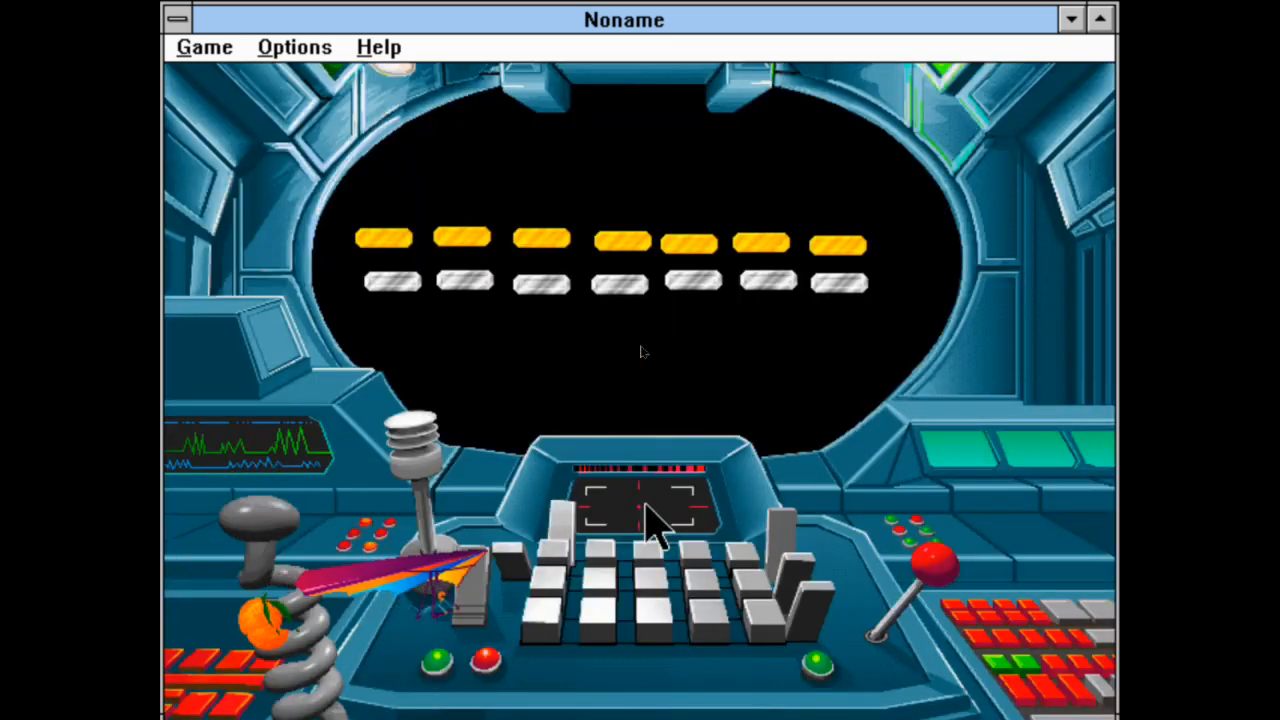
key("Right")
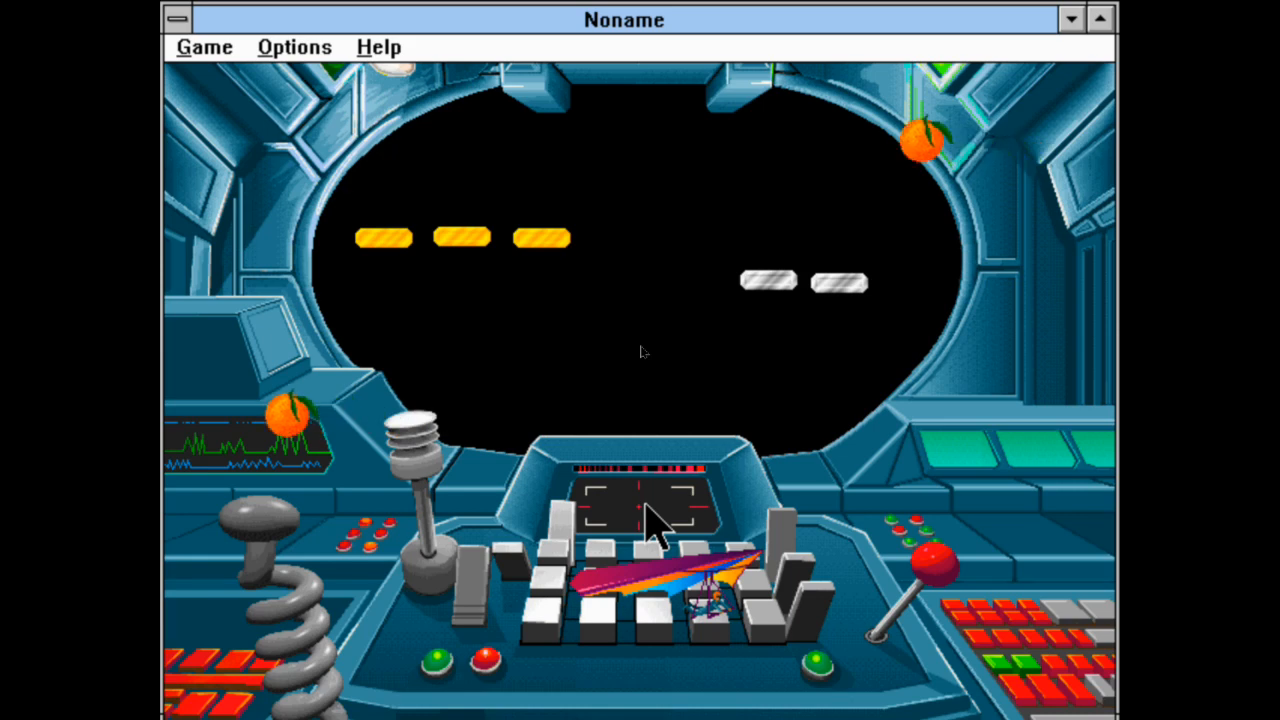
key("Right")
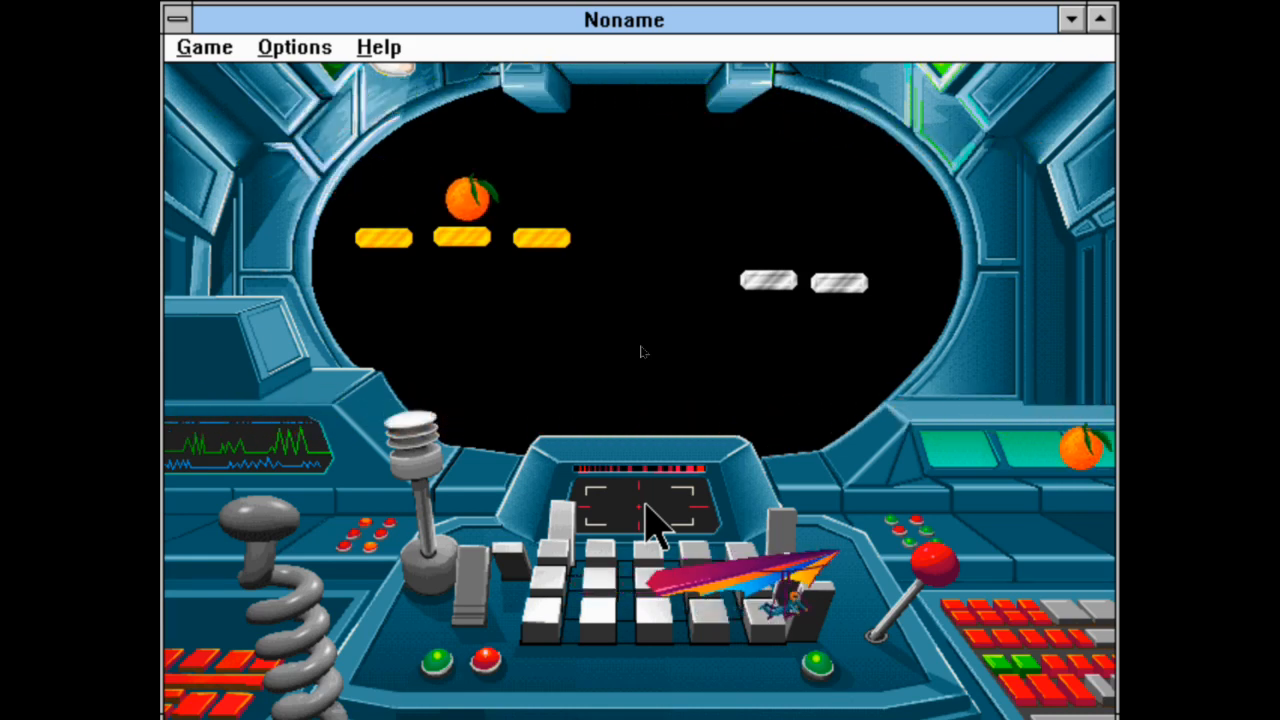
key("Left")
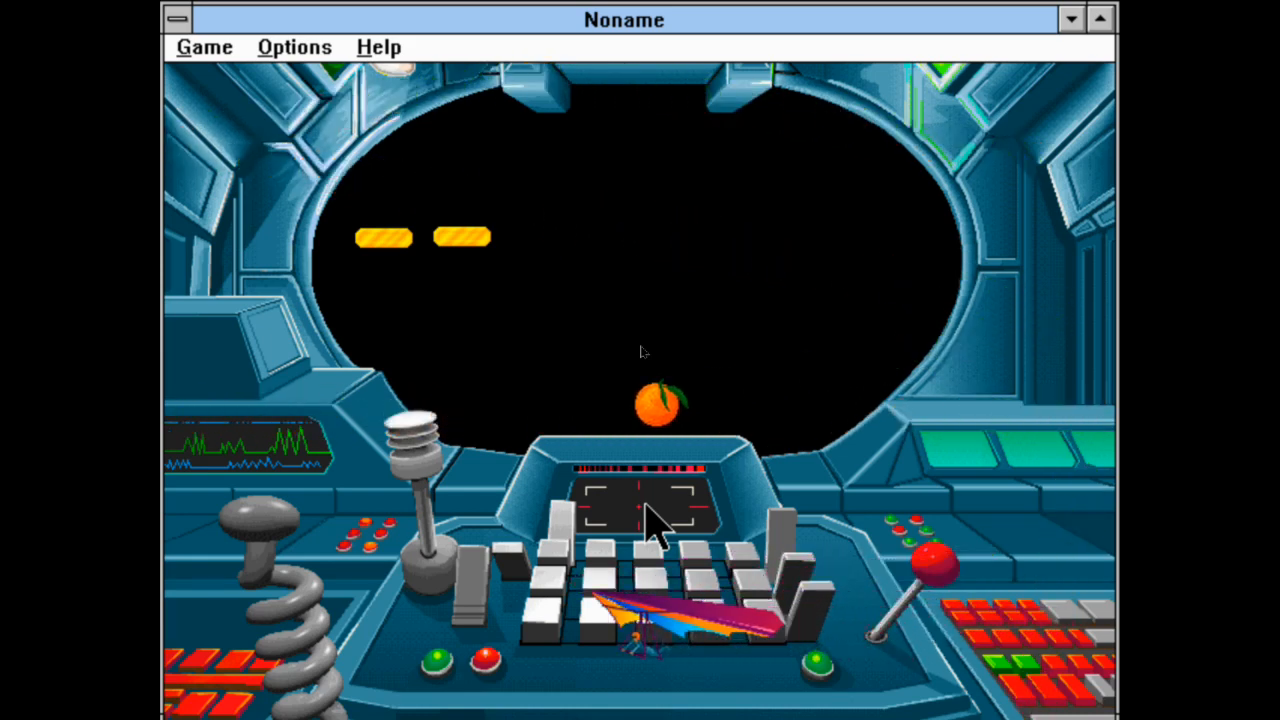
key("Right")
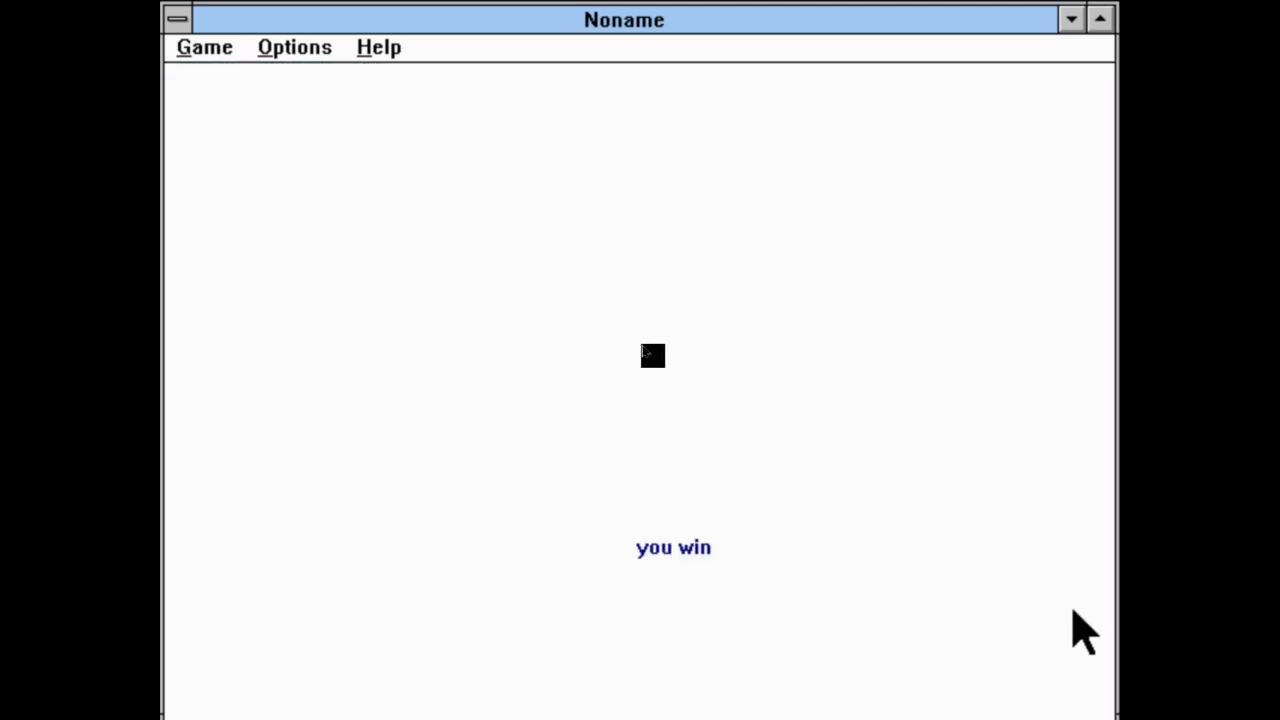
double_click(178, 25)
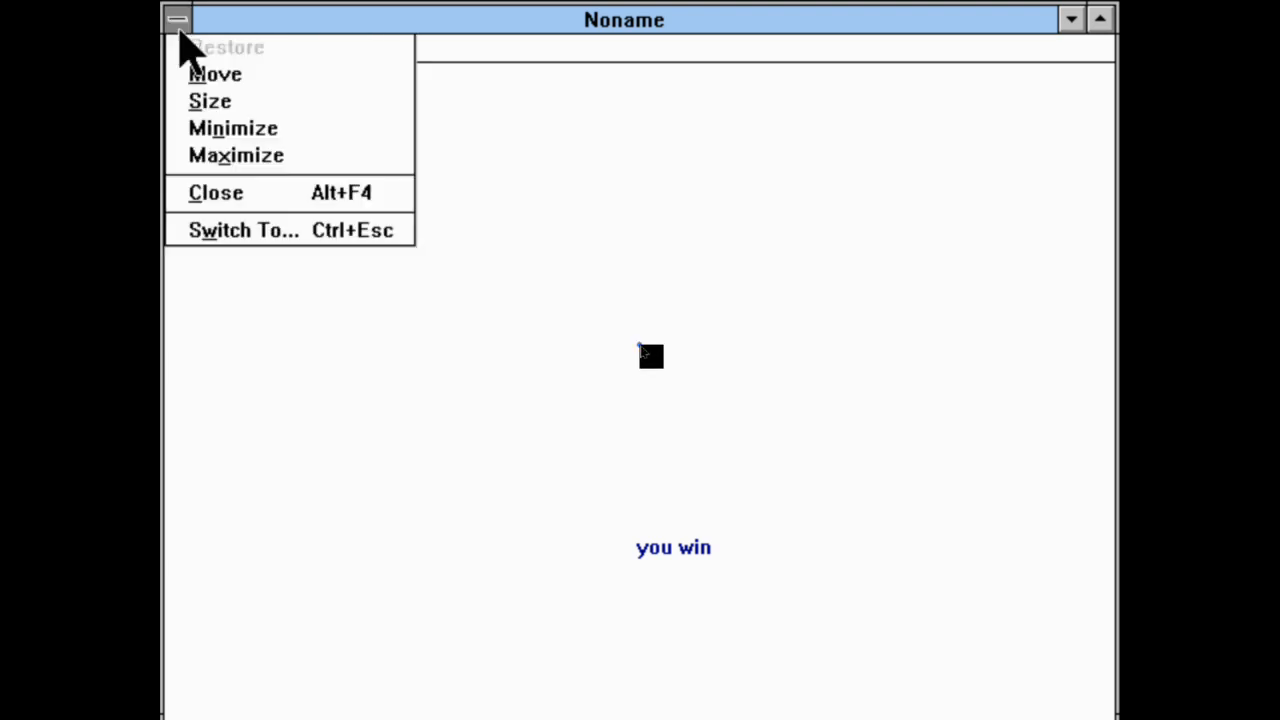
Add an event to Frame 2 that tests when player 1's number of lives reaches 0.
right_click(520, 145)
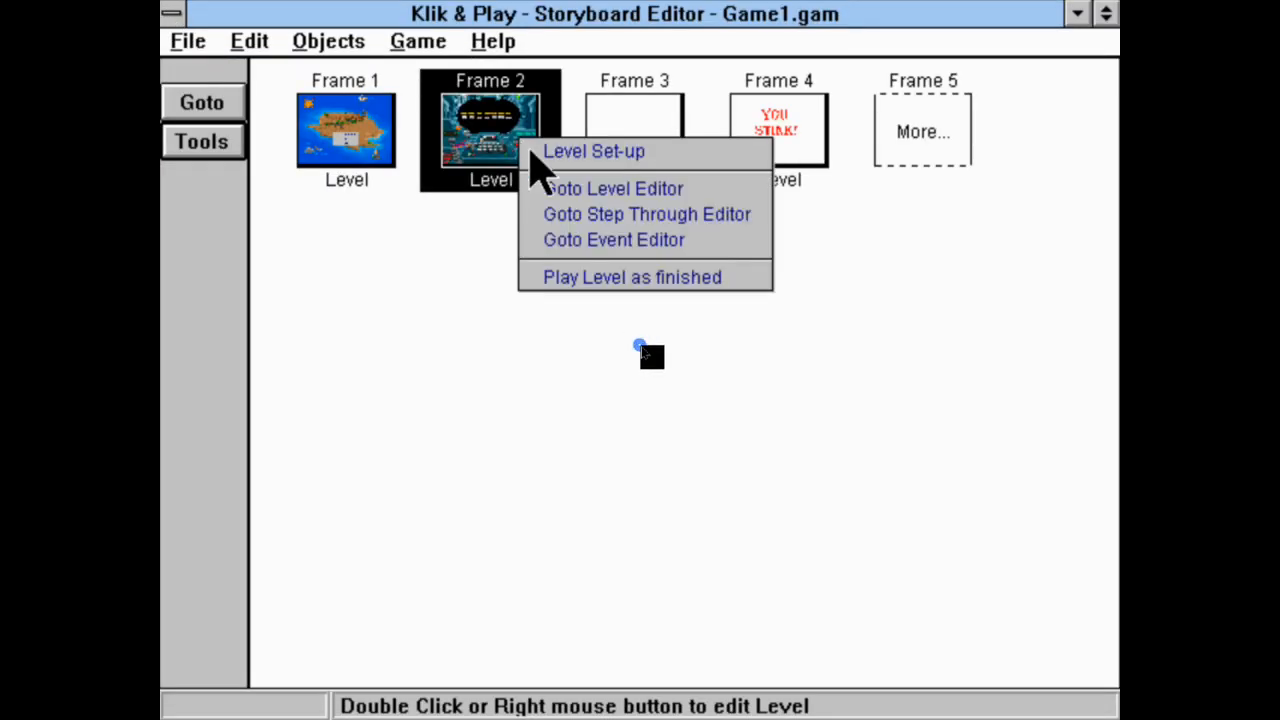
left_click(715, 237)
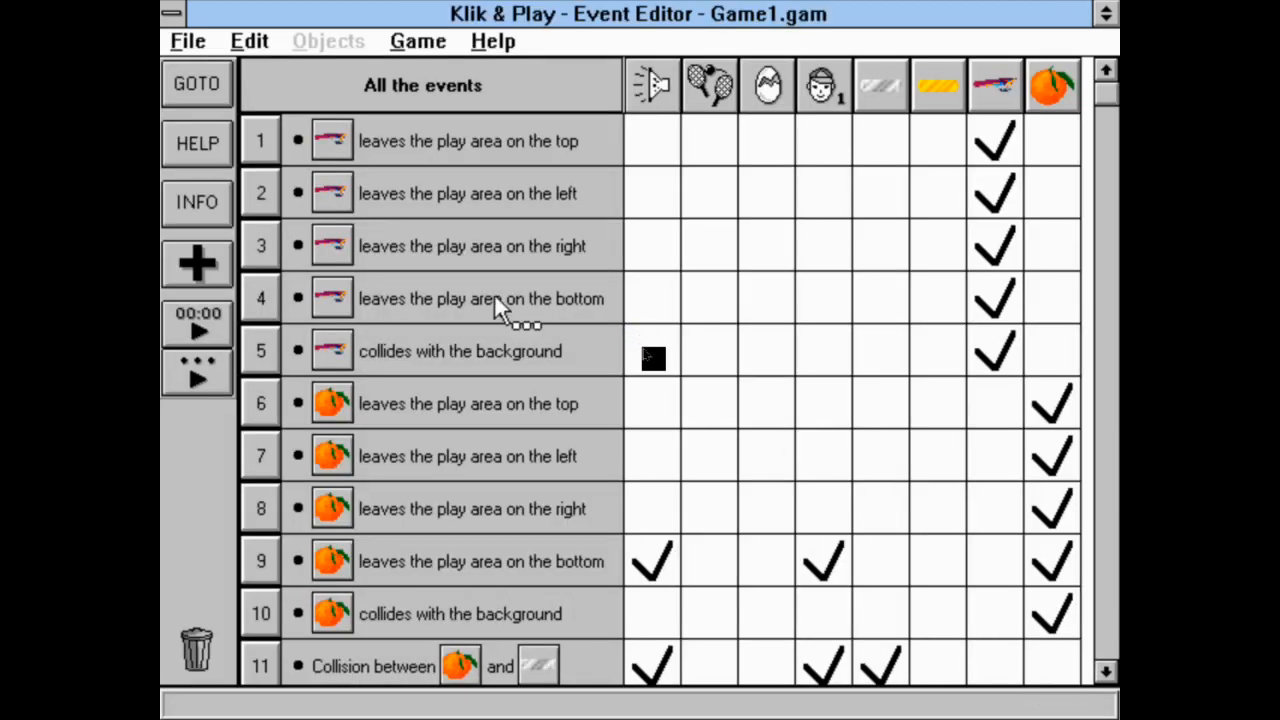
left_click(1114, 606)
left_click(1114, 606)
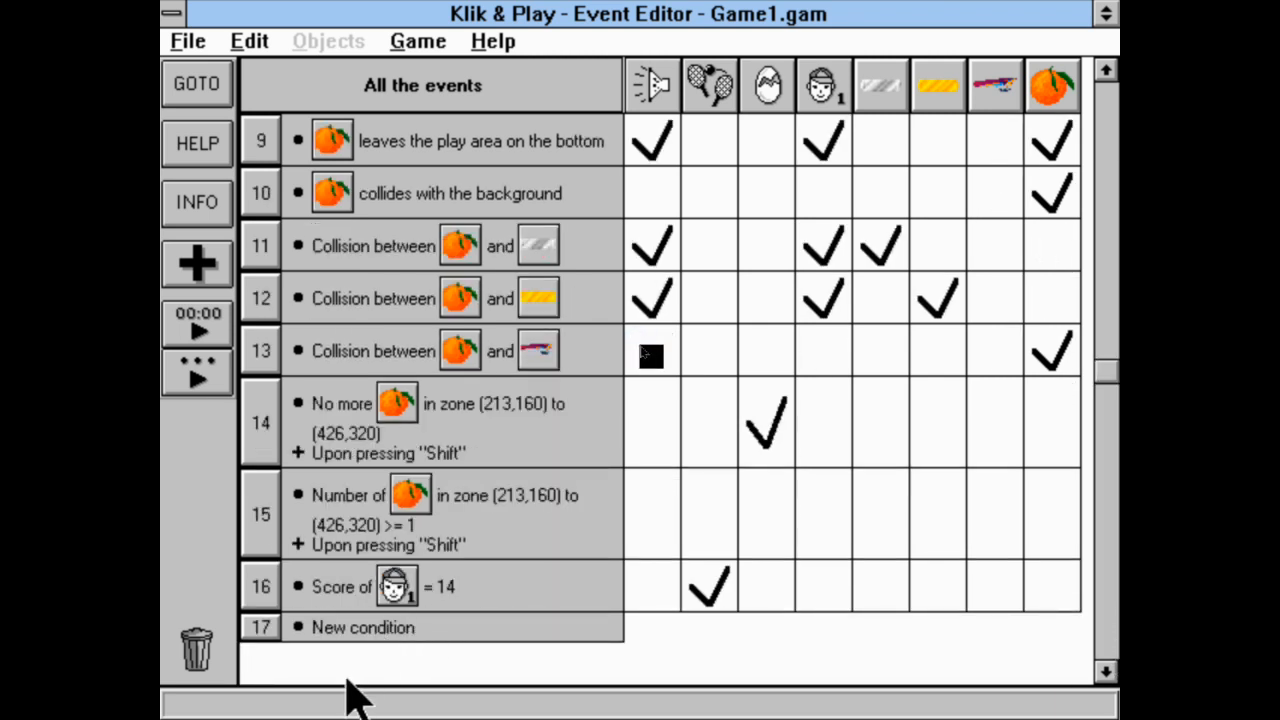
left_click(362, 630)
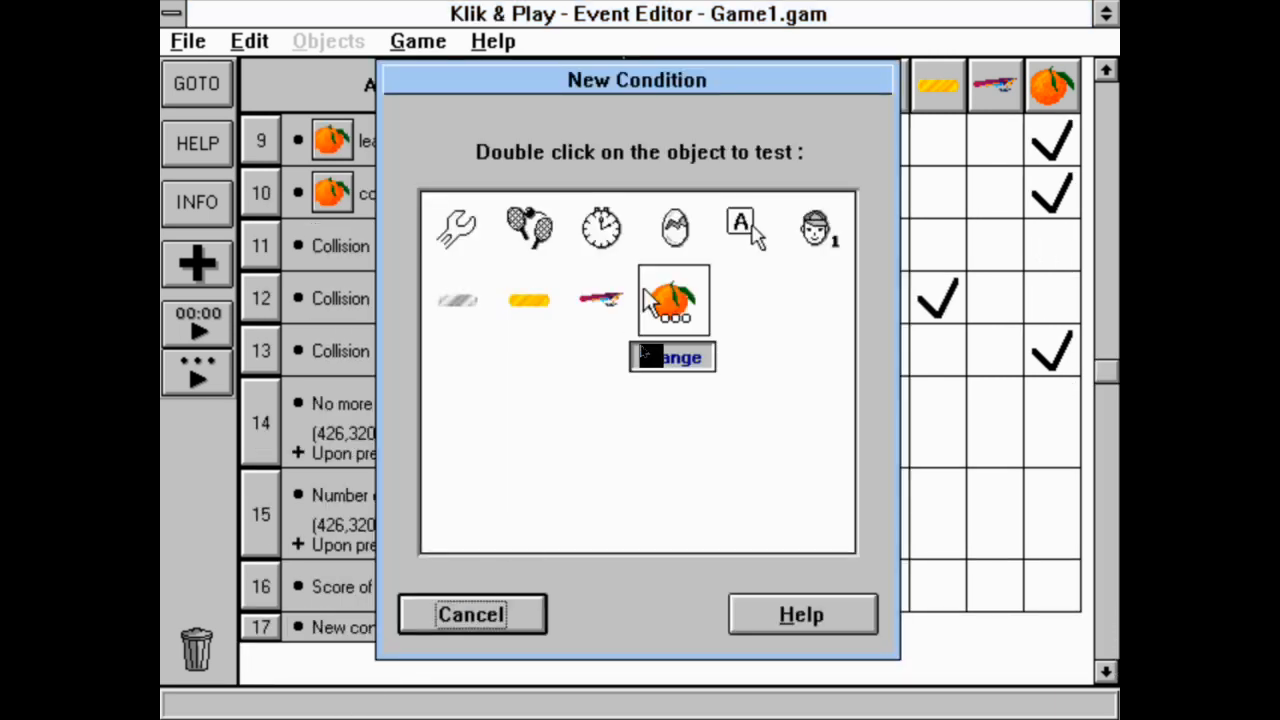
double_click(834, 248)
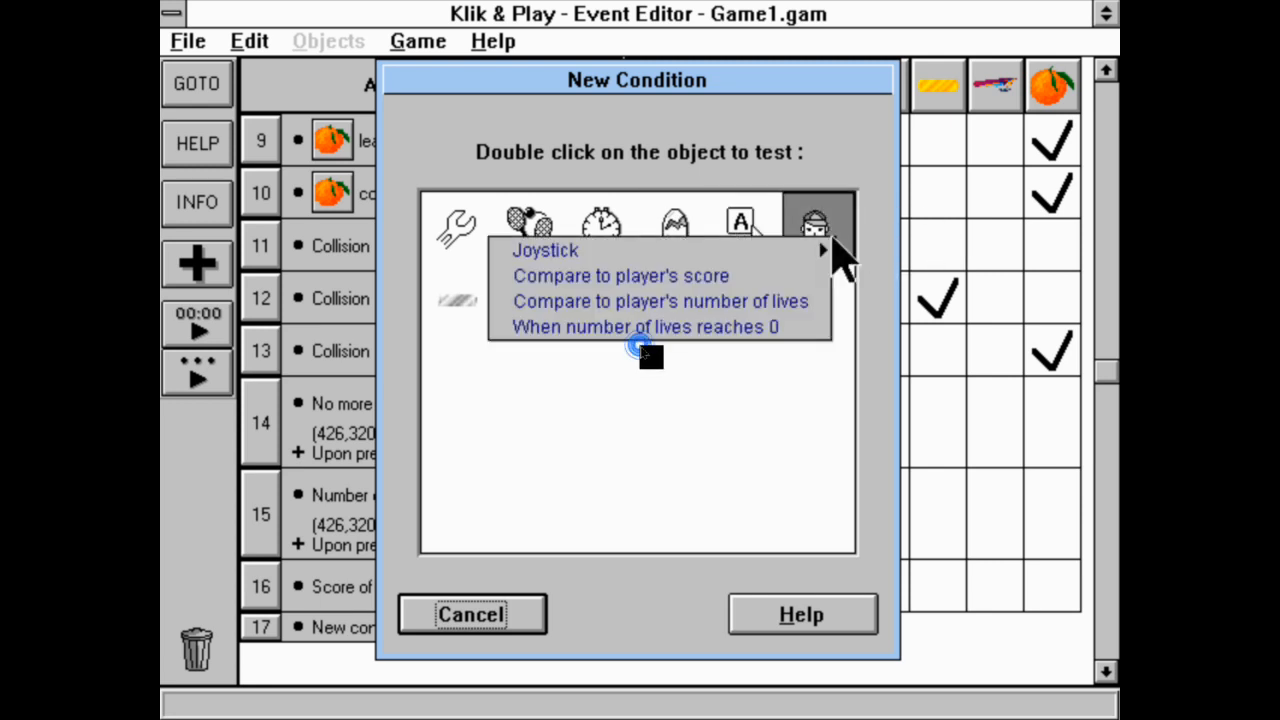
left_click(810, 330)
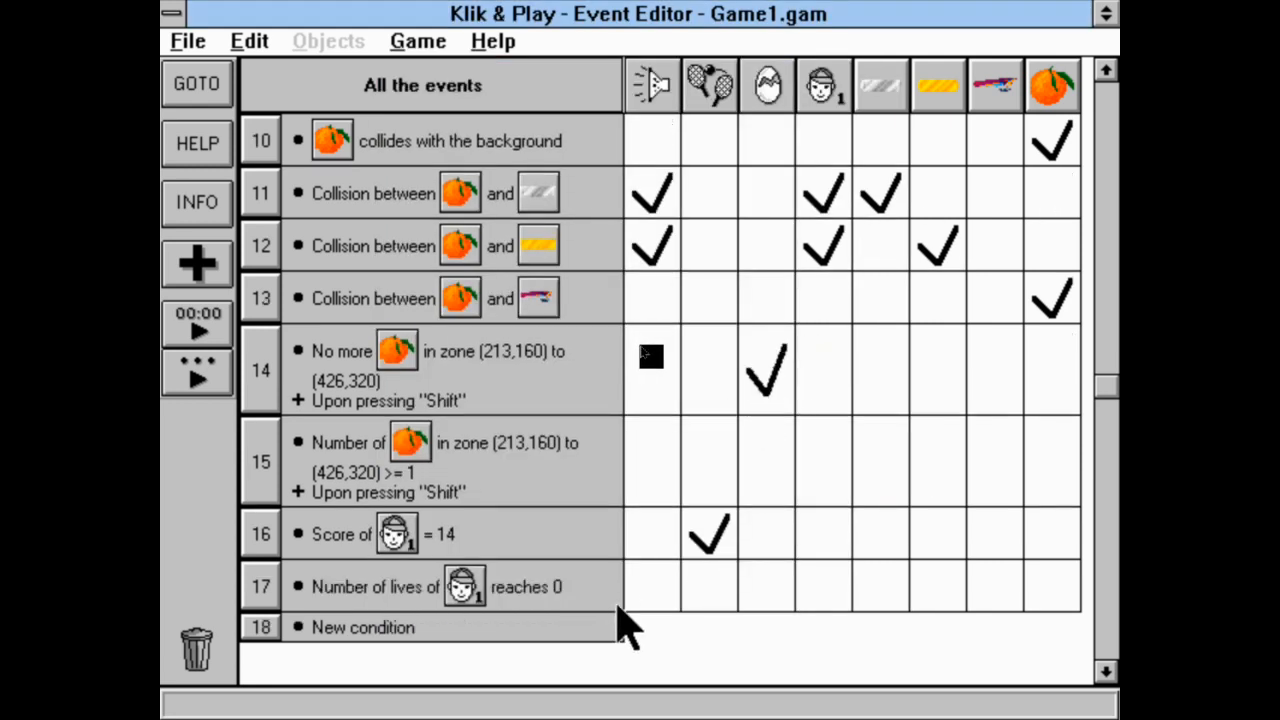
Make the zero-lives event jump to Frame 4 (Level 4).
left_click(716, 597)
left_click(880, 629)
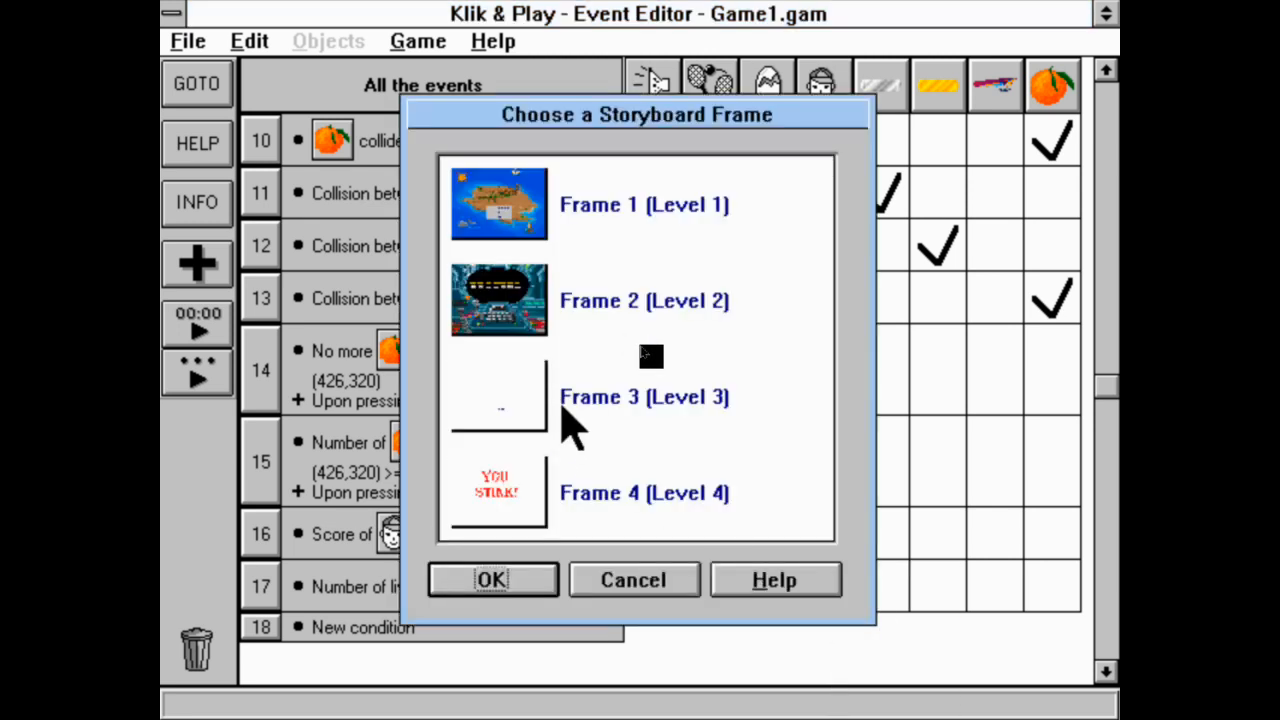
double_click(608, 540)
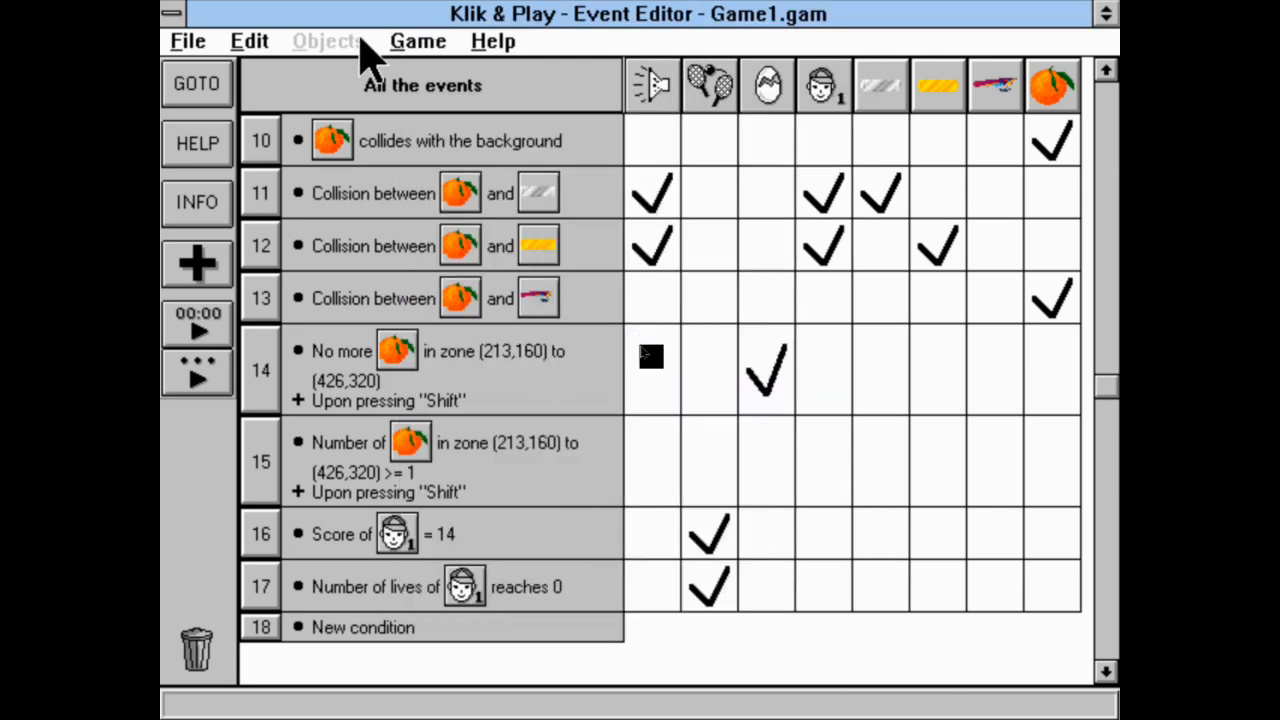
Run the whole game from the storyboard and answer "Naw" to the opening question.
left_click(418, 41)
left_click(416, 66)
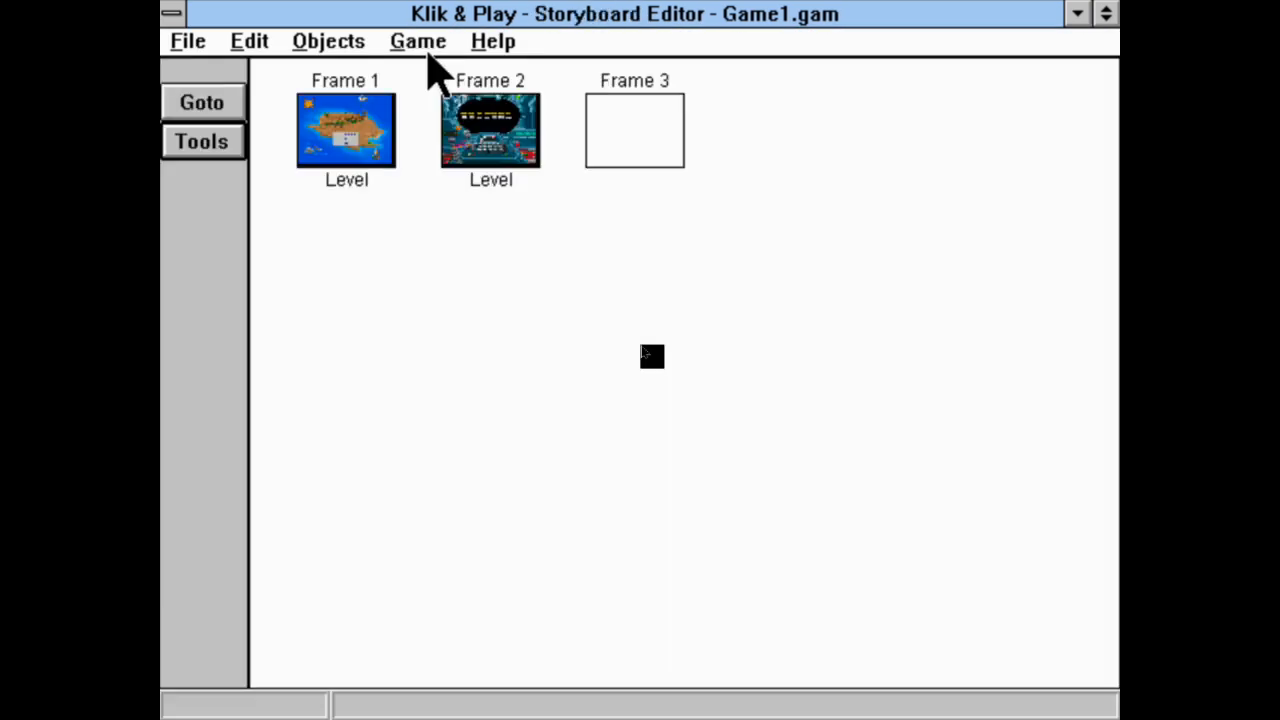
left_click(424, 45)
left_click(526, 228)
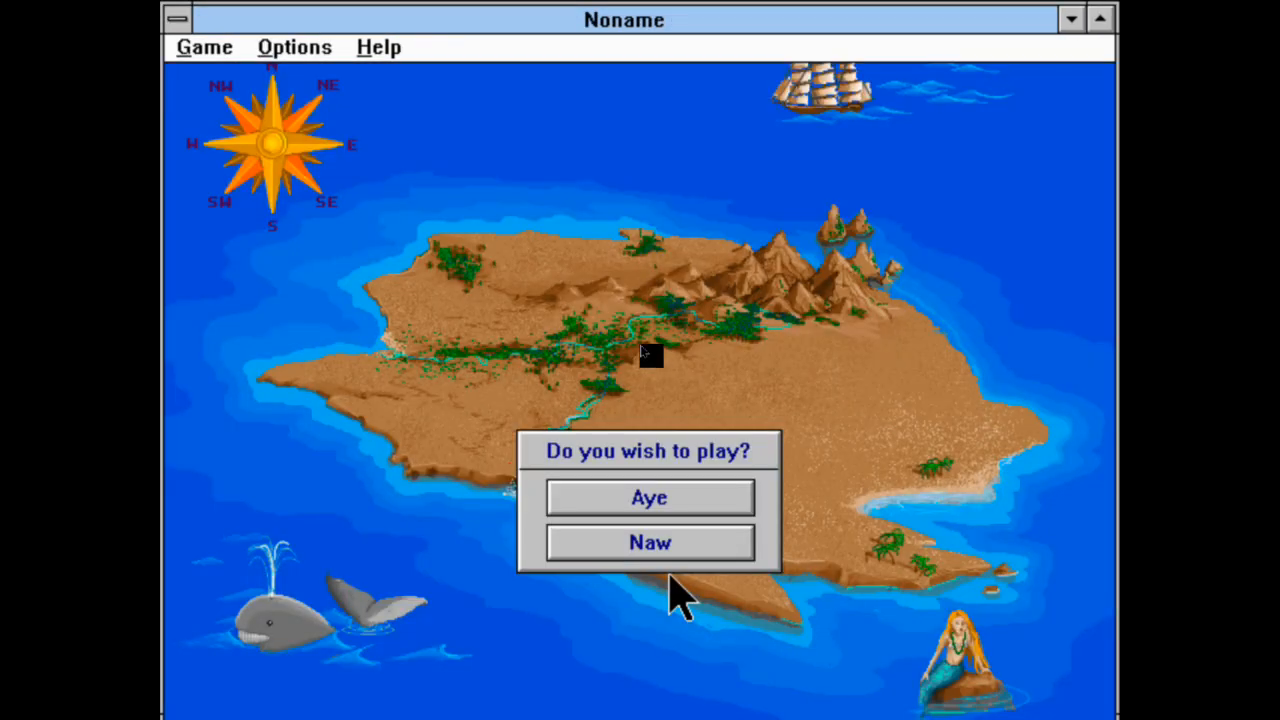
left_click(669, 553)
Run the game again, answer "Aye", play the brick level until the "YOU STINK!" level, and quit the test.
left_click(428, 44)
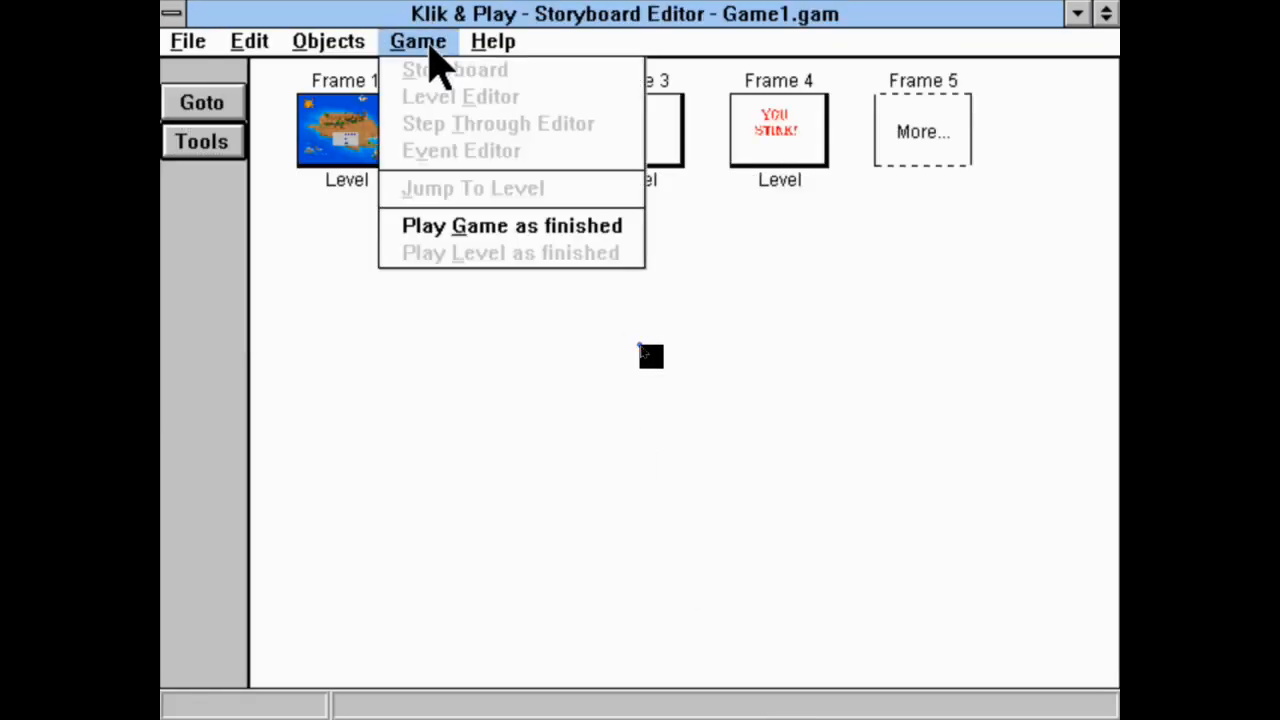
left_click(555, 226)
left_click(720, 540)
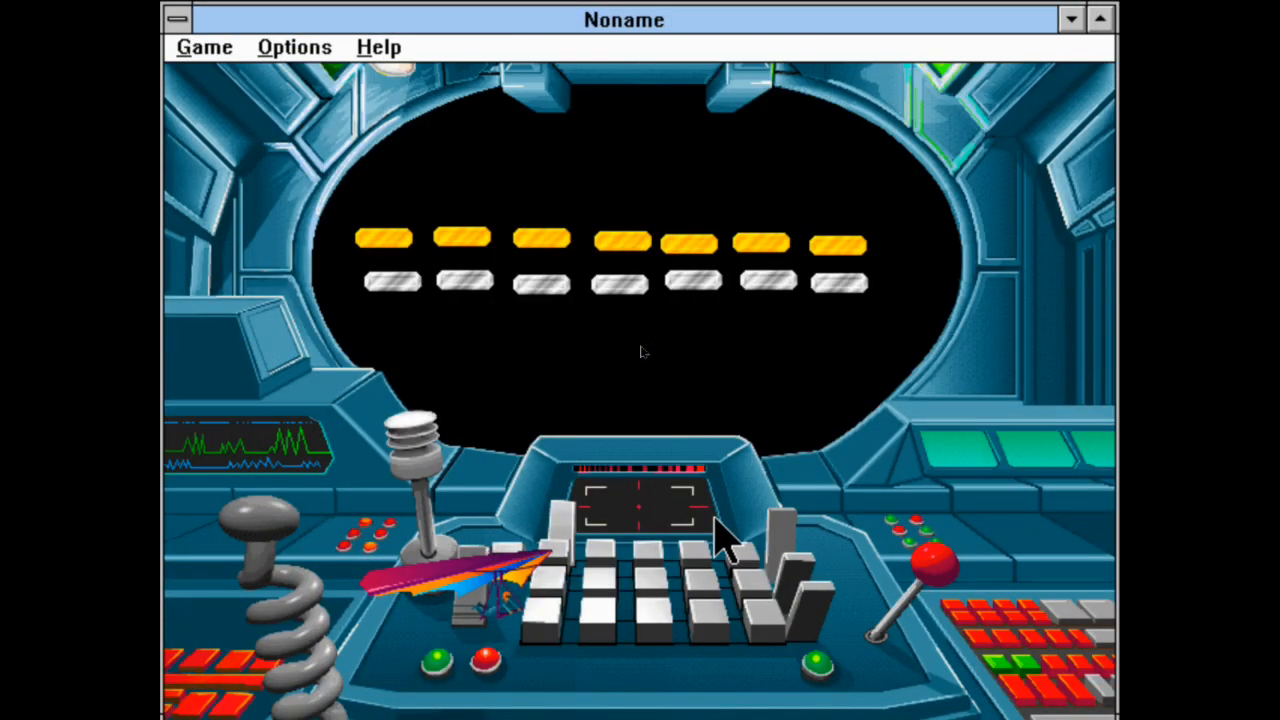
key("Right")
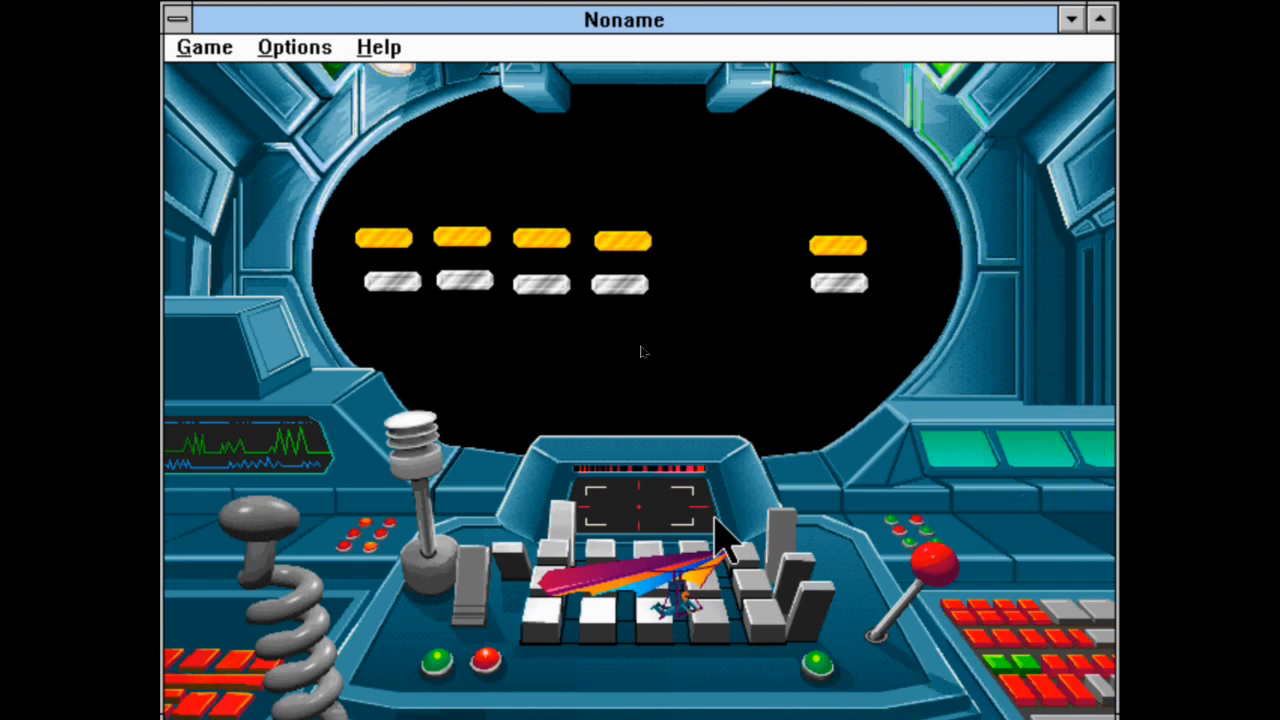
key("Right")
key("Left")
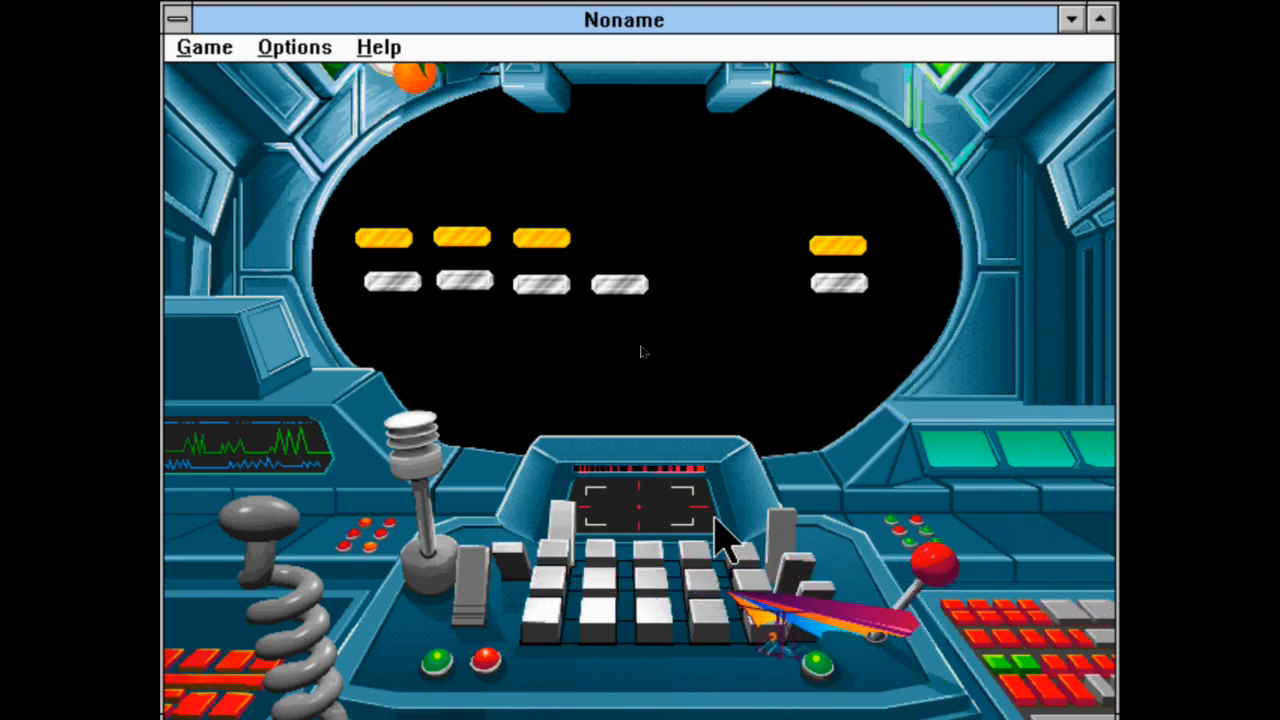
key("Left")
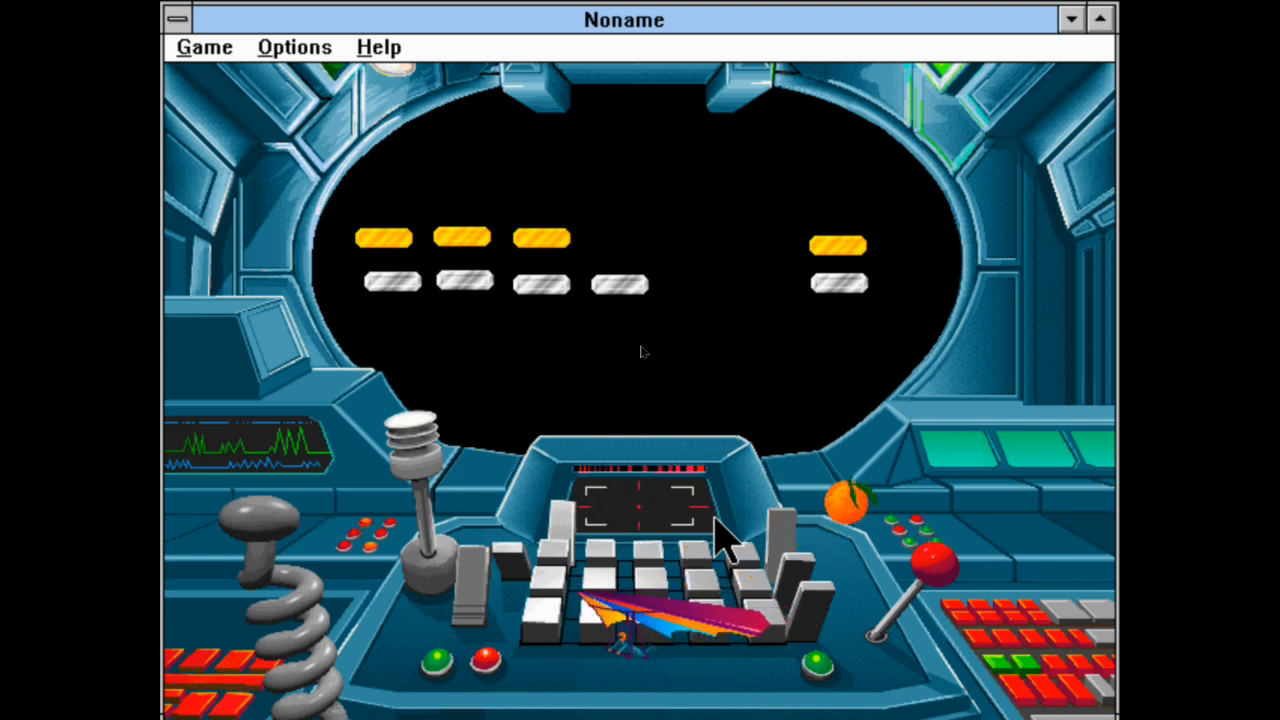
key("Right")
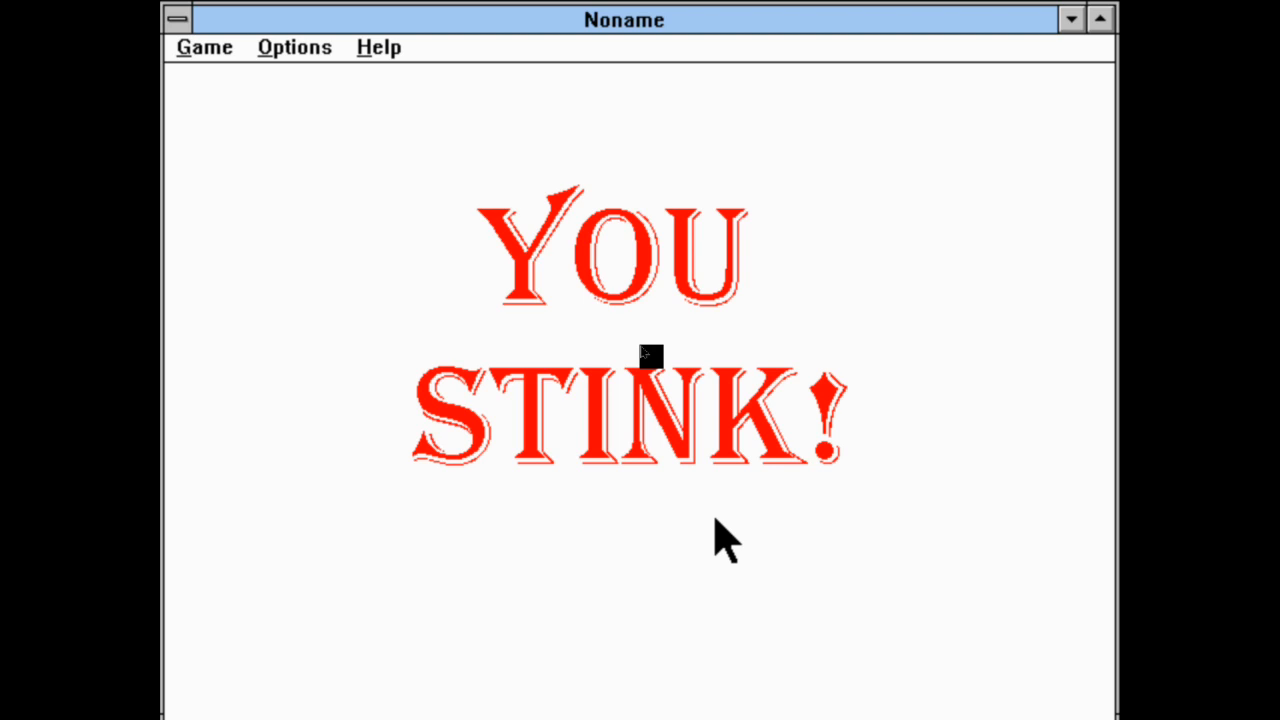
left_click(192, 47)
left_click(210, 178)
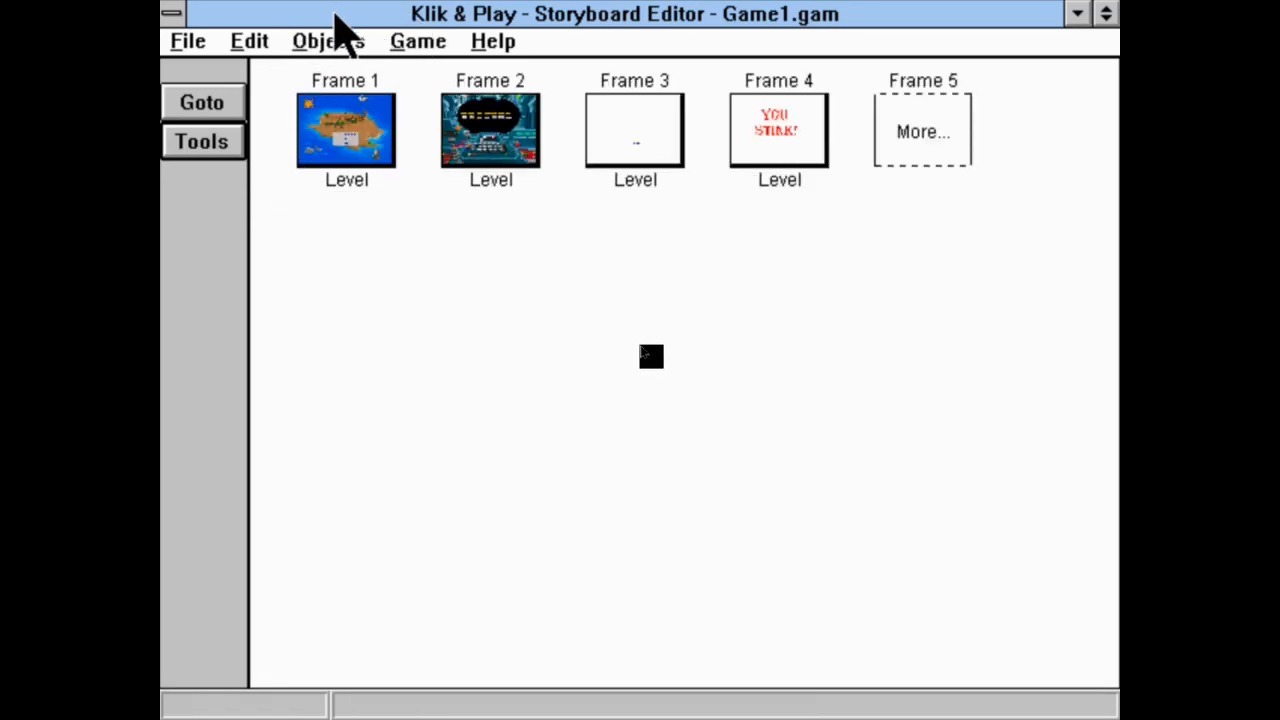
Review the player controls and the score and lives limits in the game setup.
left_click(276, 44)
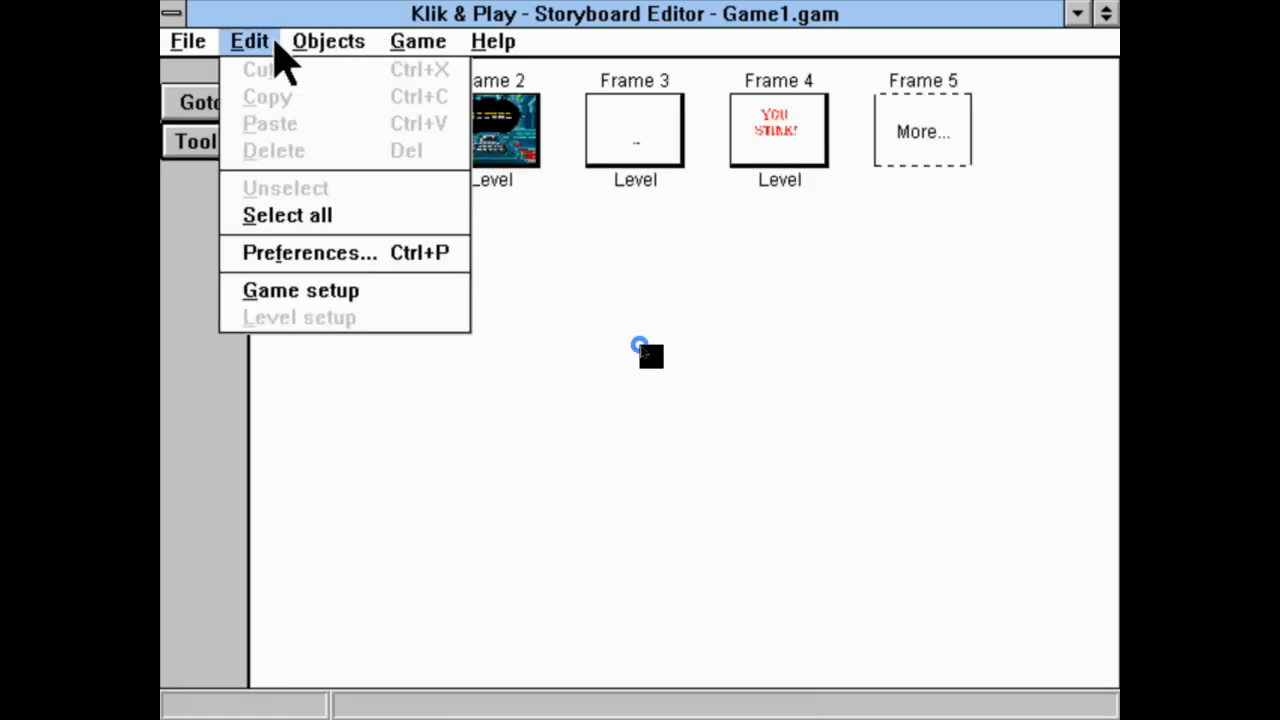
left_click(337, 290)
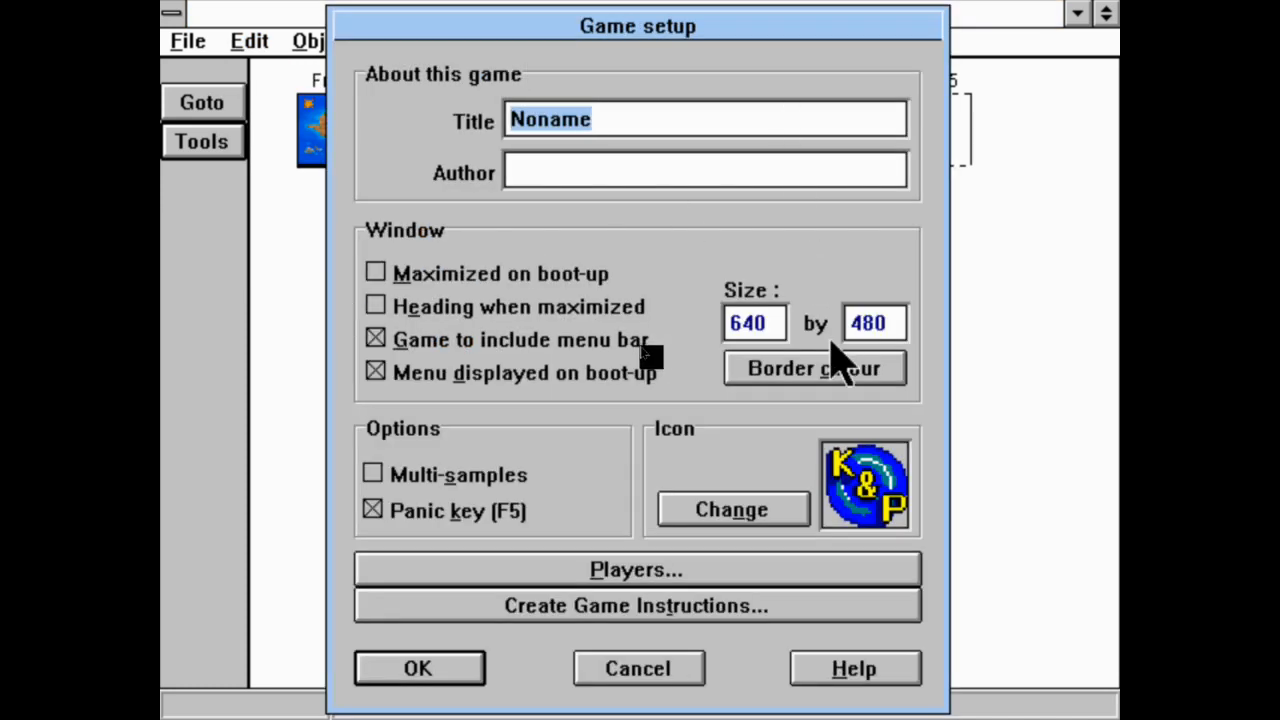
left_click(586, 574)
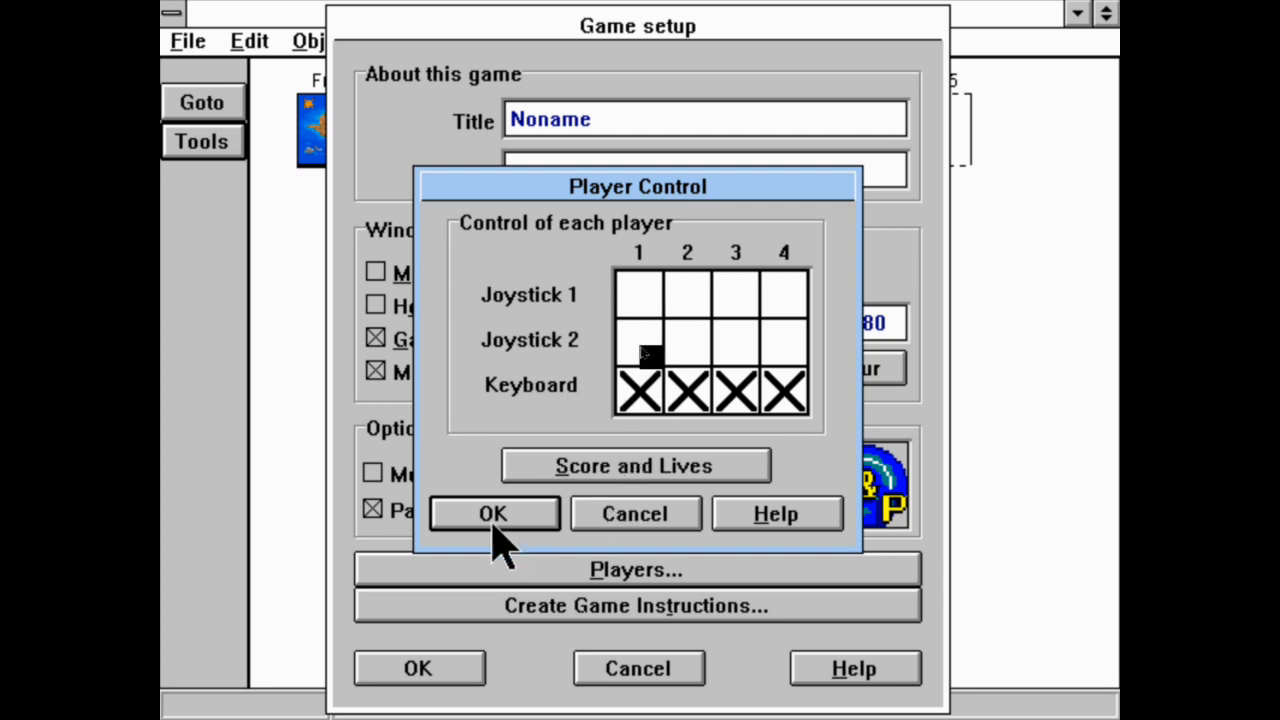
left_click(553, 470)
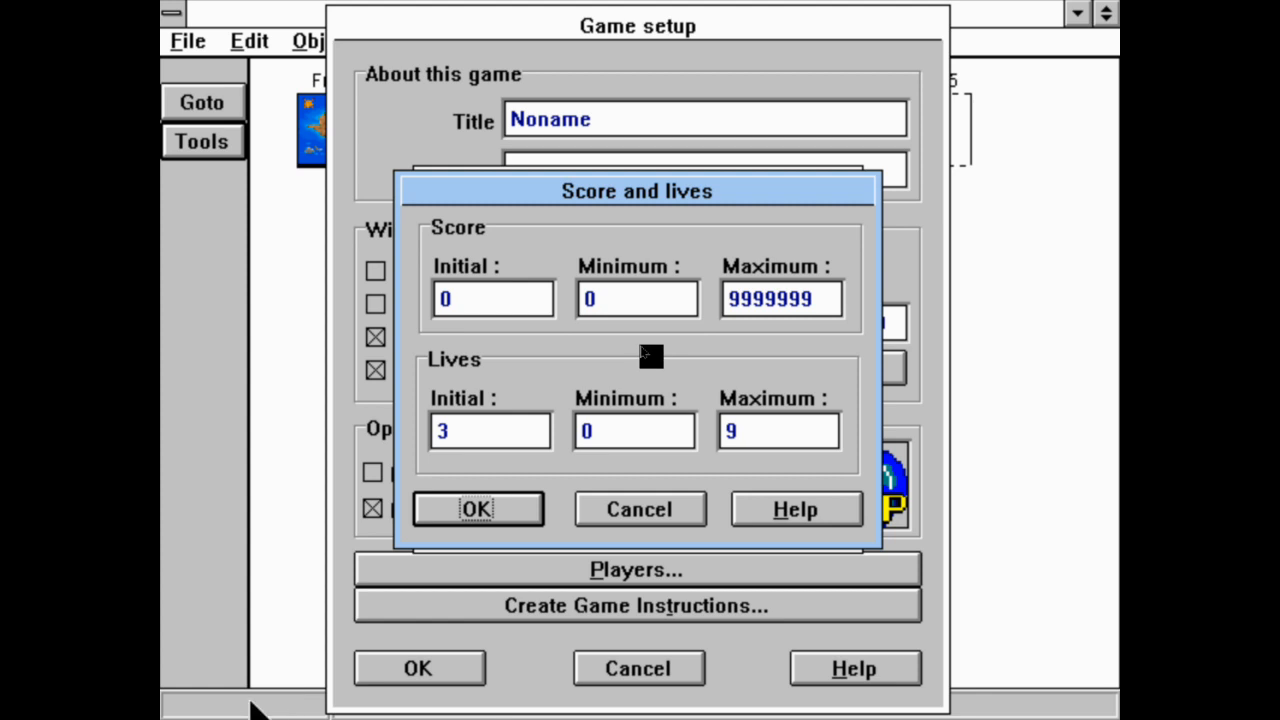
left_click(500, 512)
key("Return")
Set the game instructions type to Write document (.WRI) and open the document for editing.
left_click(526, 607)
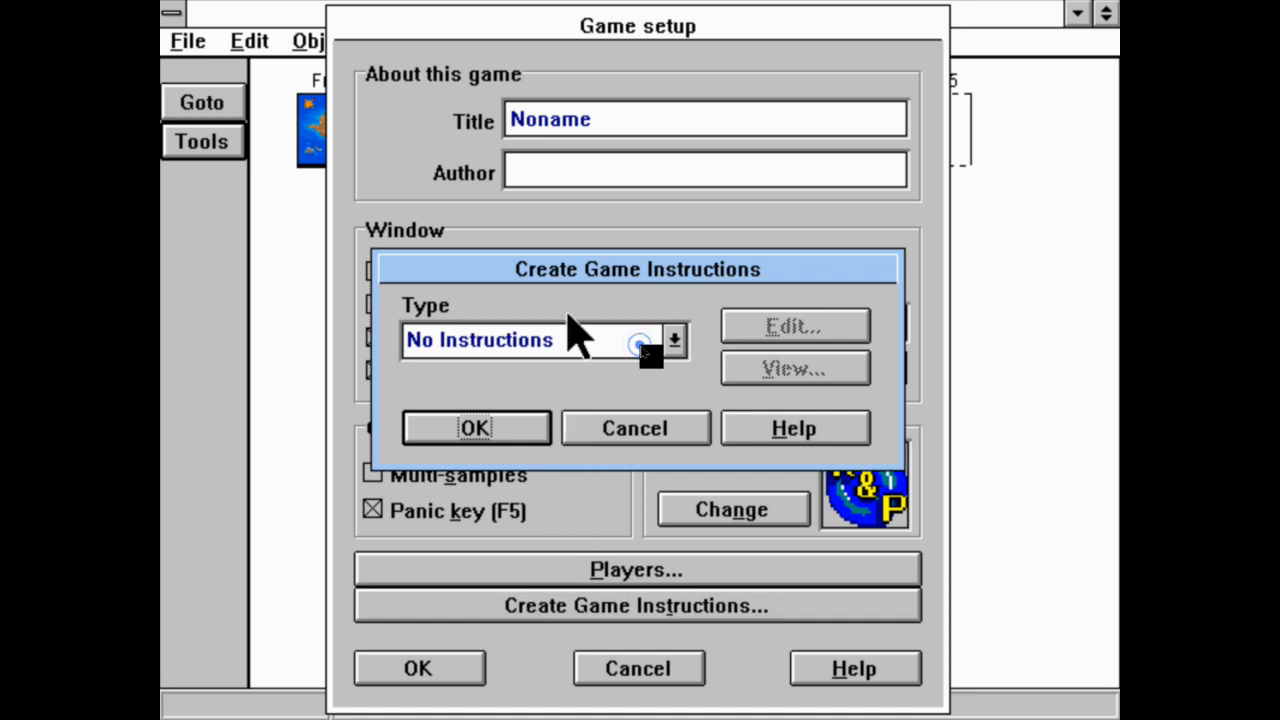
left_click(575, 335)
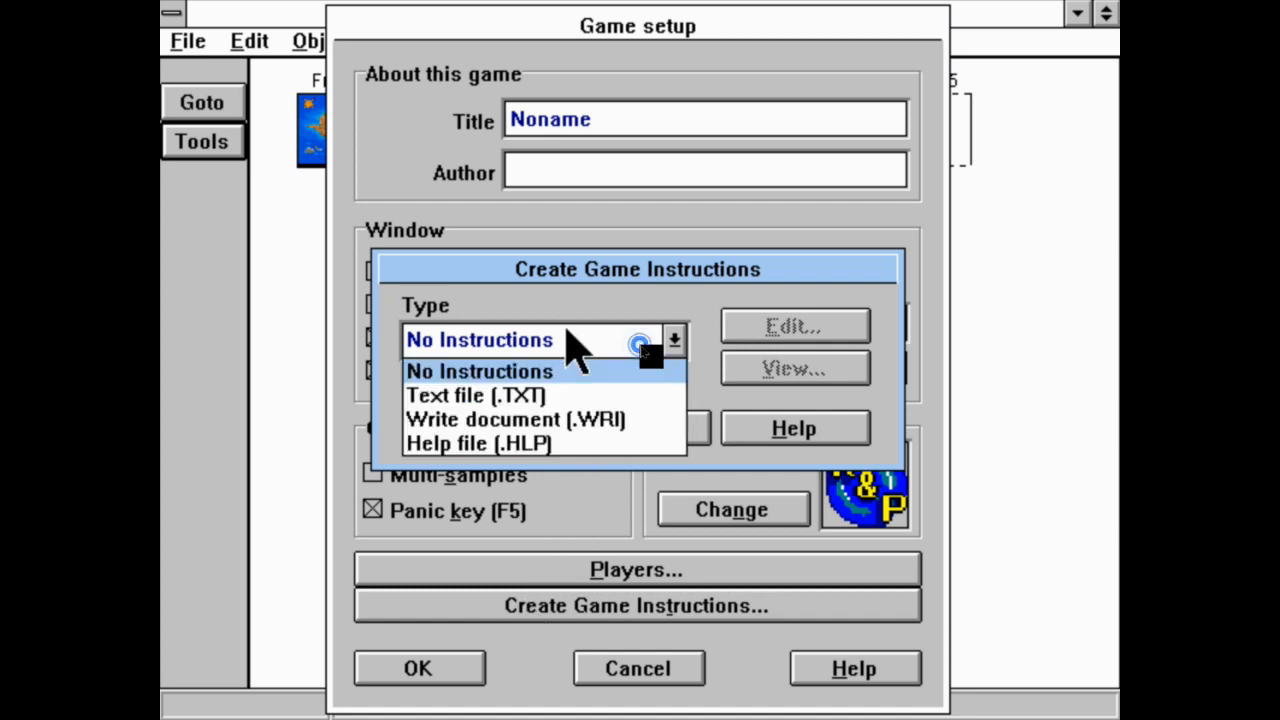
left_click(614, 421)
left_click(785, 329)
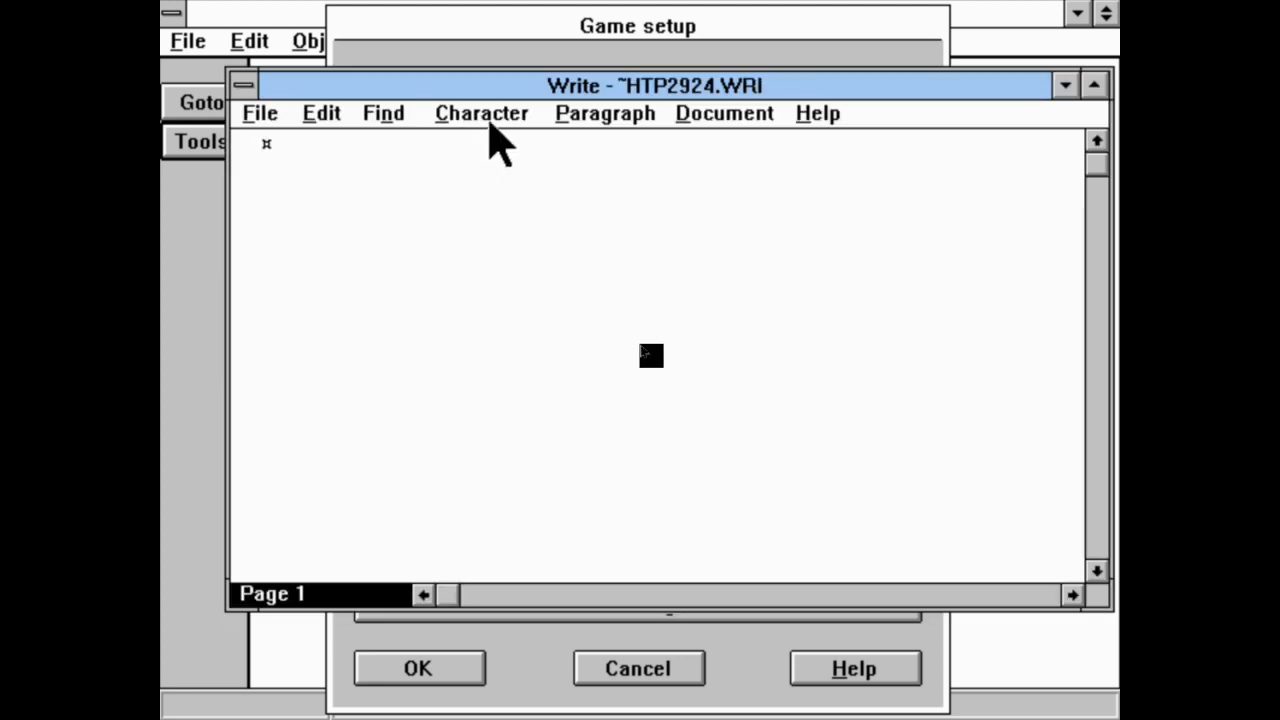
Set the instruction document's font size to 72.
left_click(489, 120)
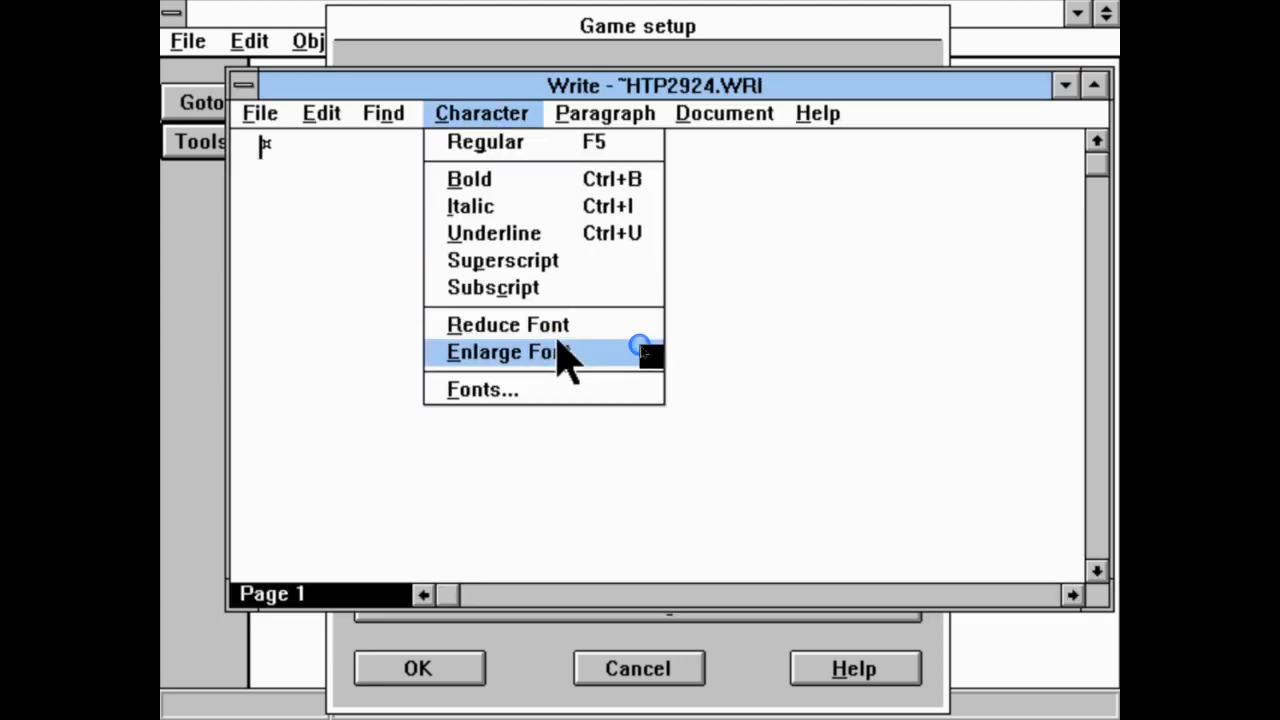
left_click(569, 388)
mouse_move(766, 409)
left_mouse_down()
mouse_move(766, 425)
mouse_move(767, 410)
left_mouse_up()
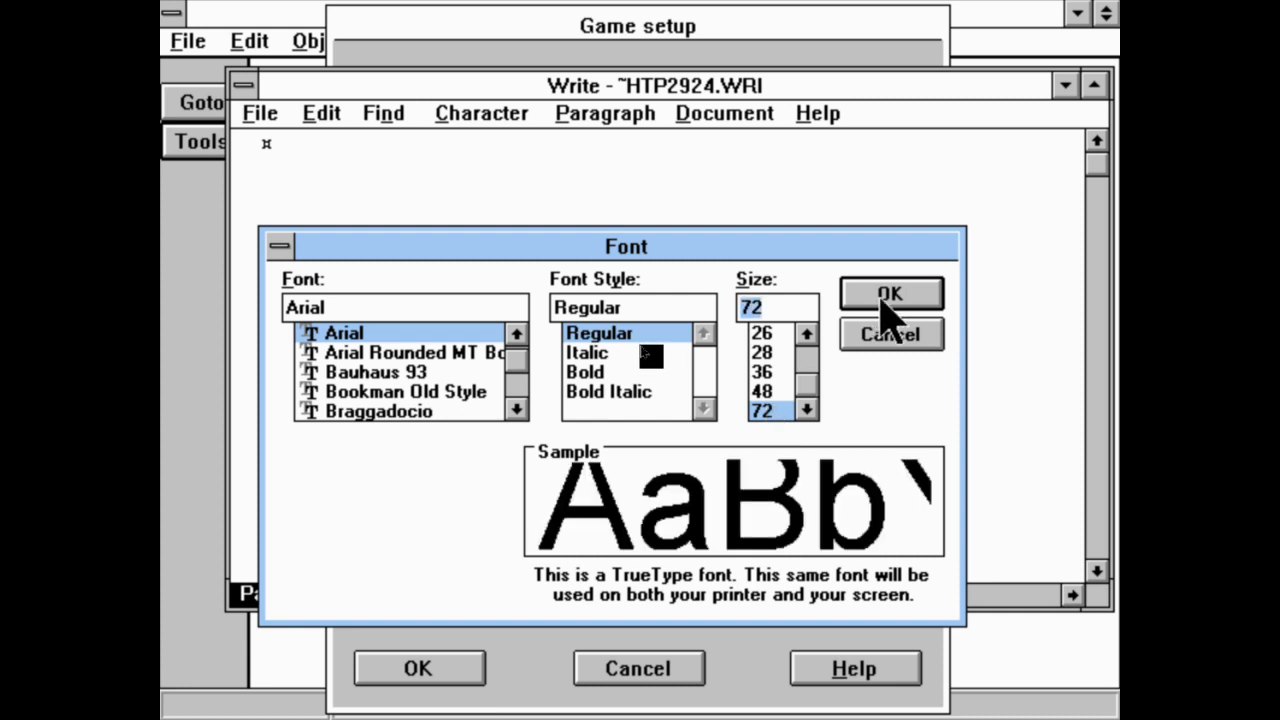
left_click(891, 292)
Write "Just play it already! How dumb are you?" in the instructions, save the document and accept it for the game.
type("Jus")
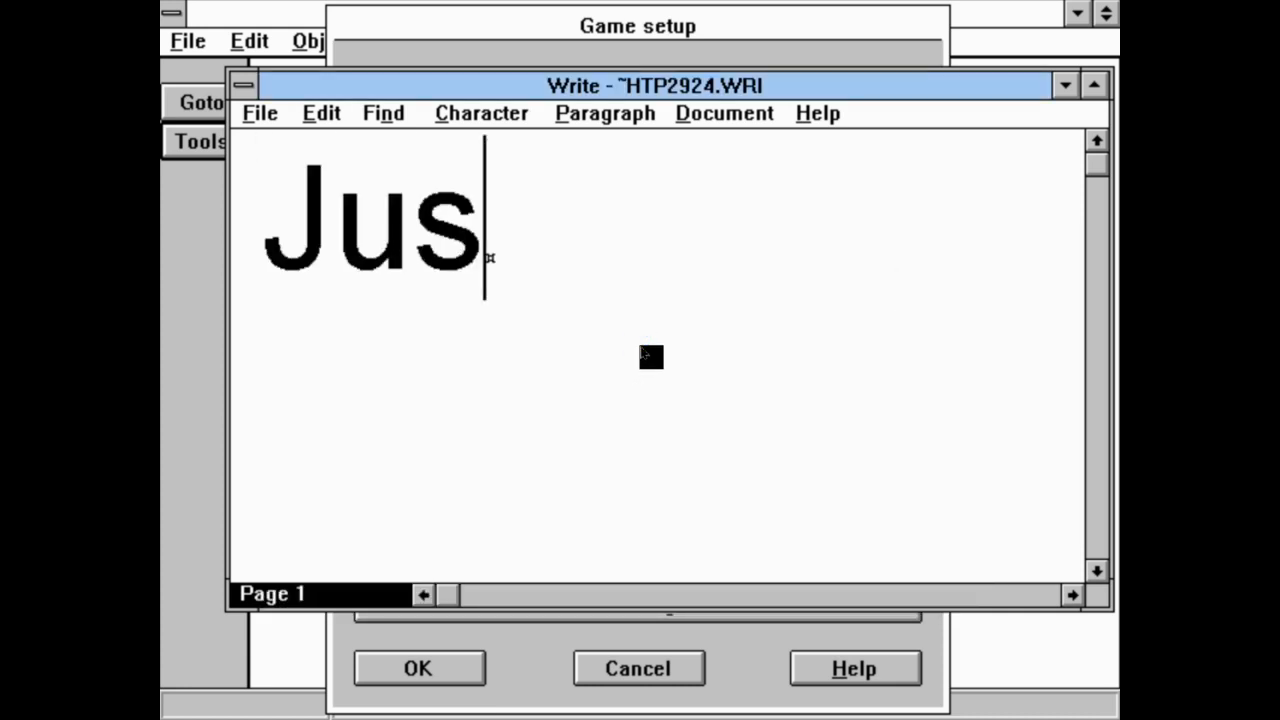
type("t play it alread")
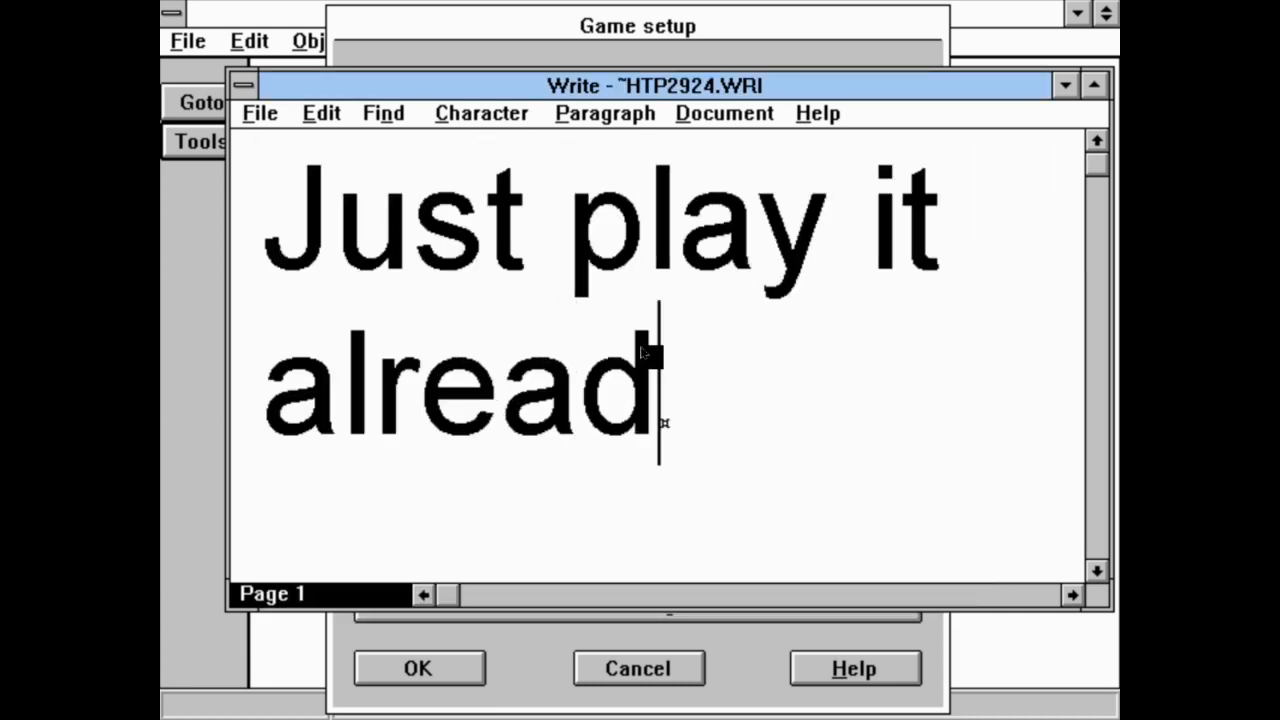
type("y! How ")
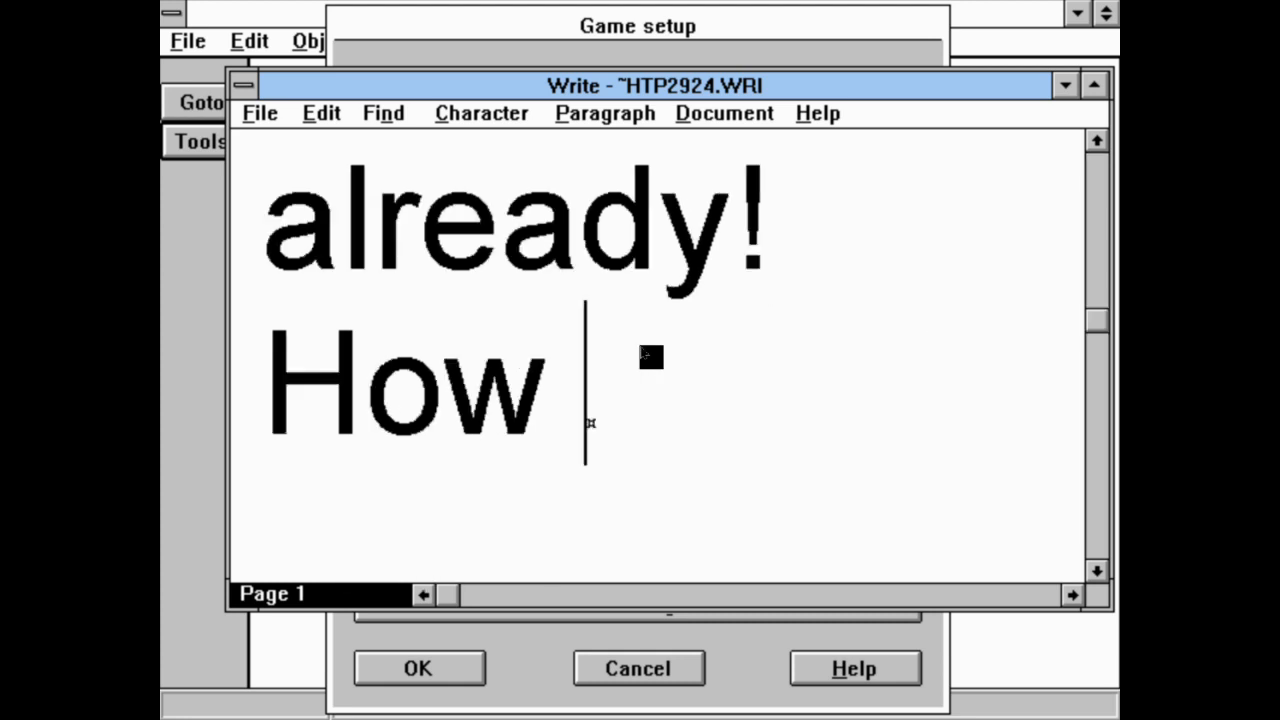
type("dumb are you?")
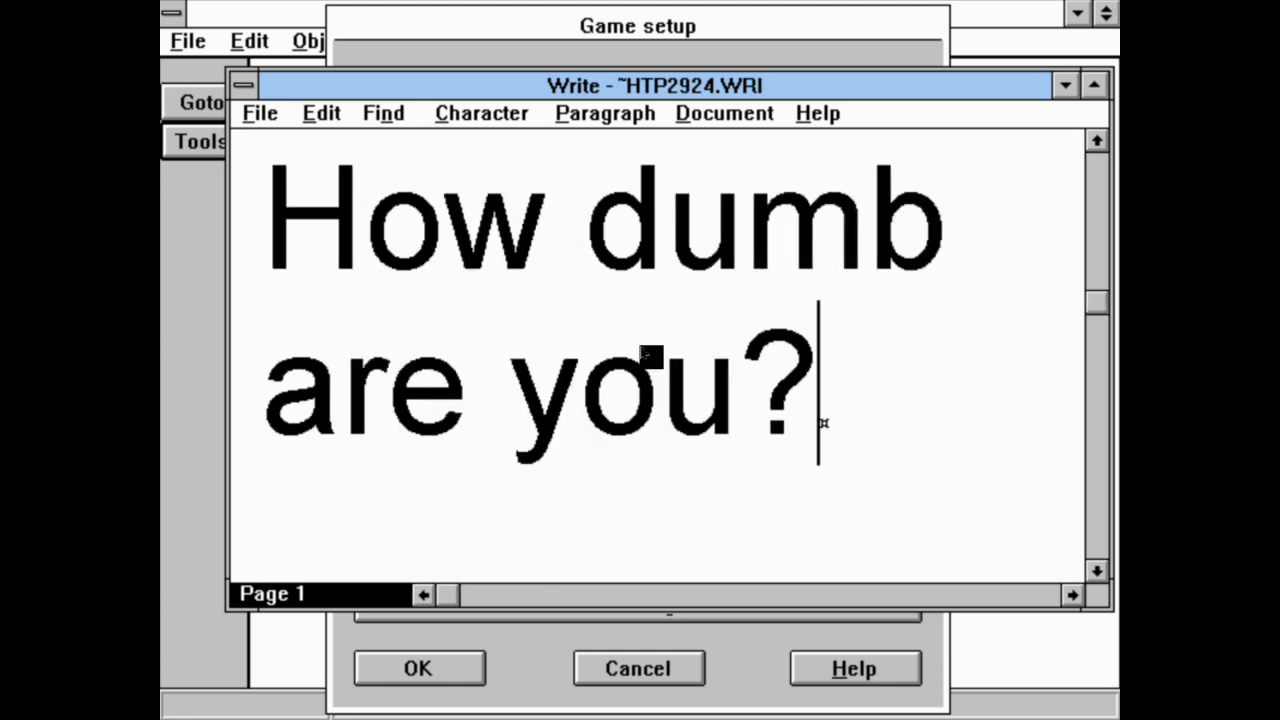
key("alt+f")
key("Up")
key("Return")
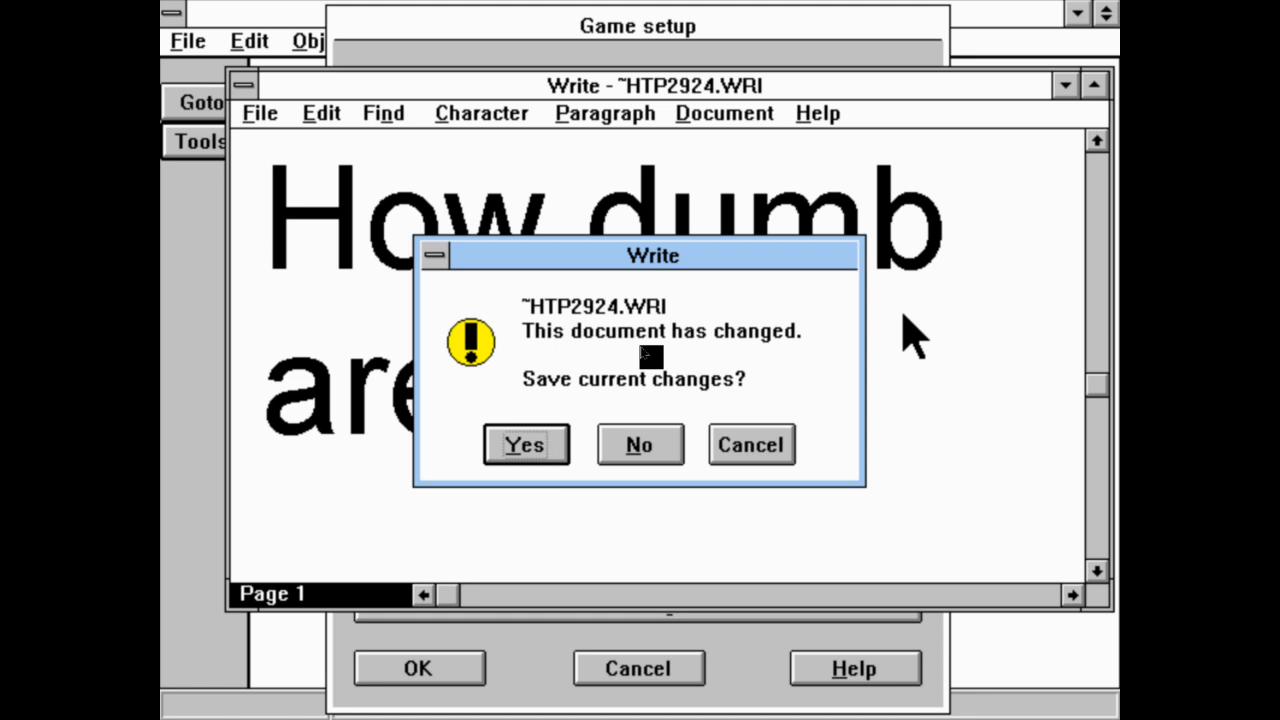
key("Return")
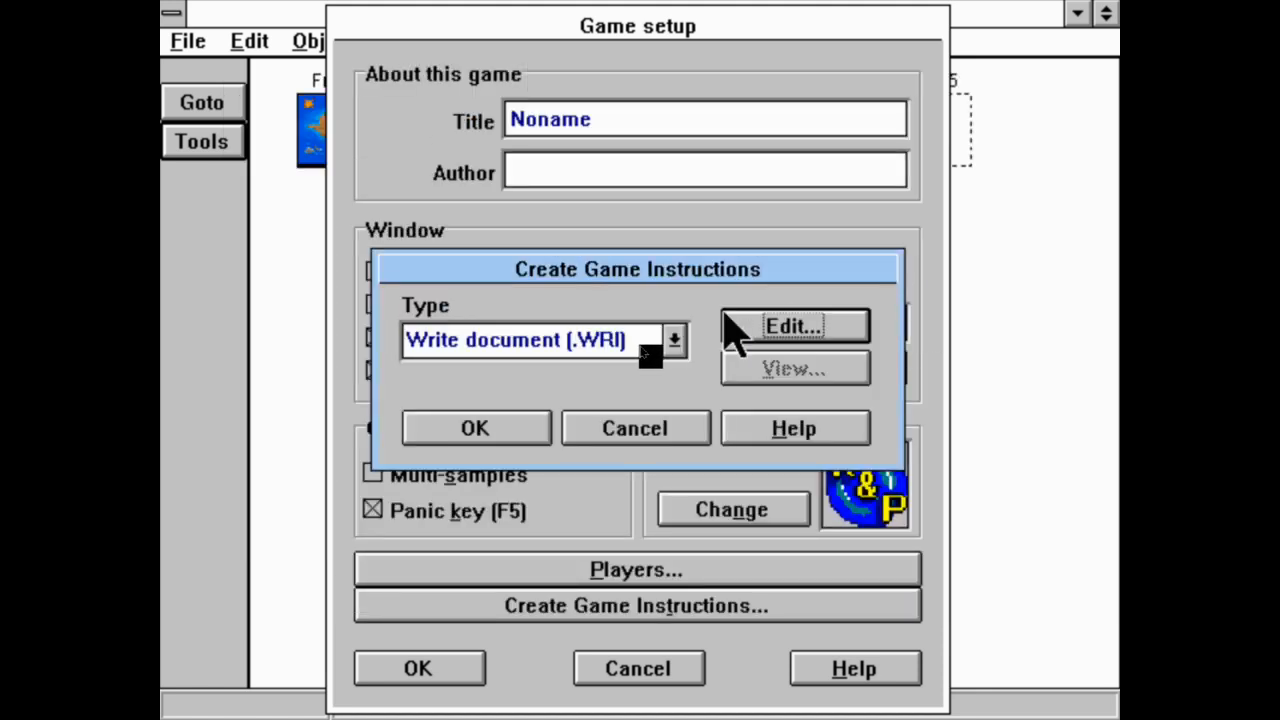
left_click(520, 434)
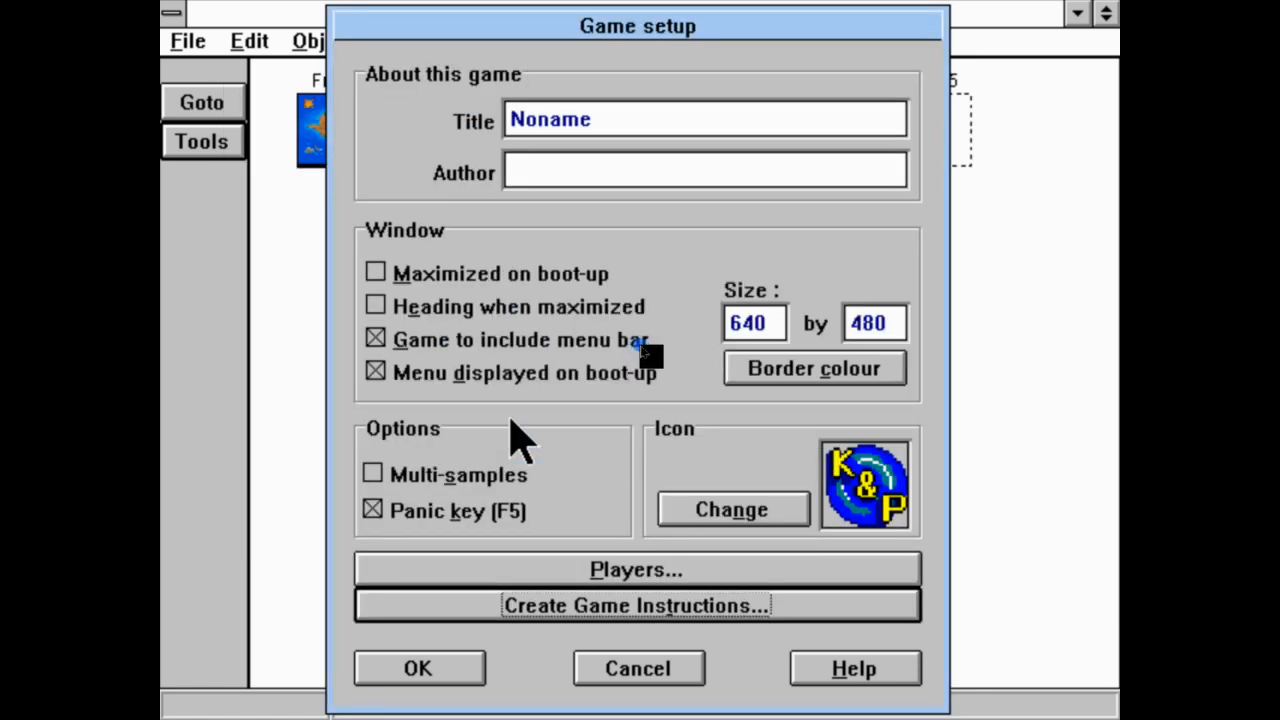
Enable Multi-samples and title the game "This game is actually quite shit".
left_click(535, 483)
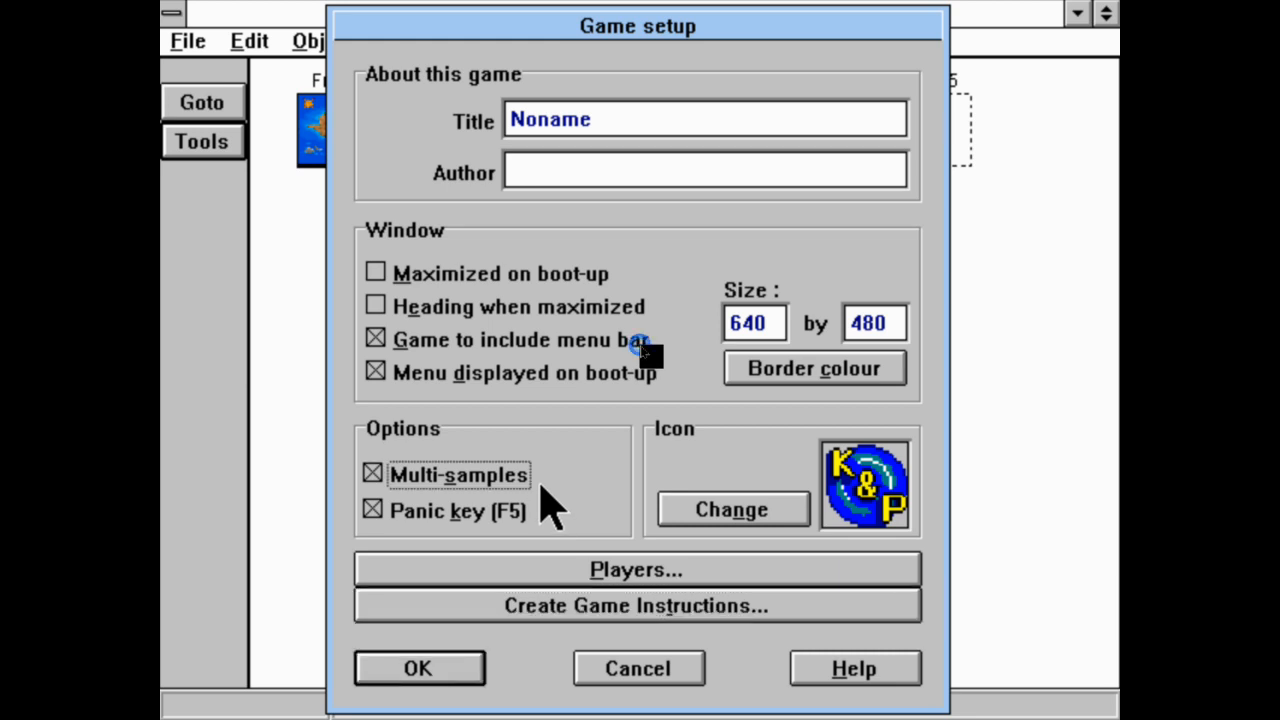
double_click(590, 121)
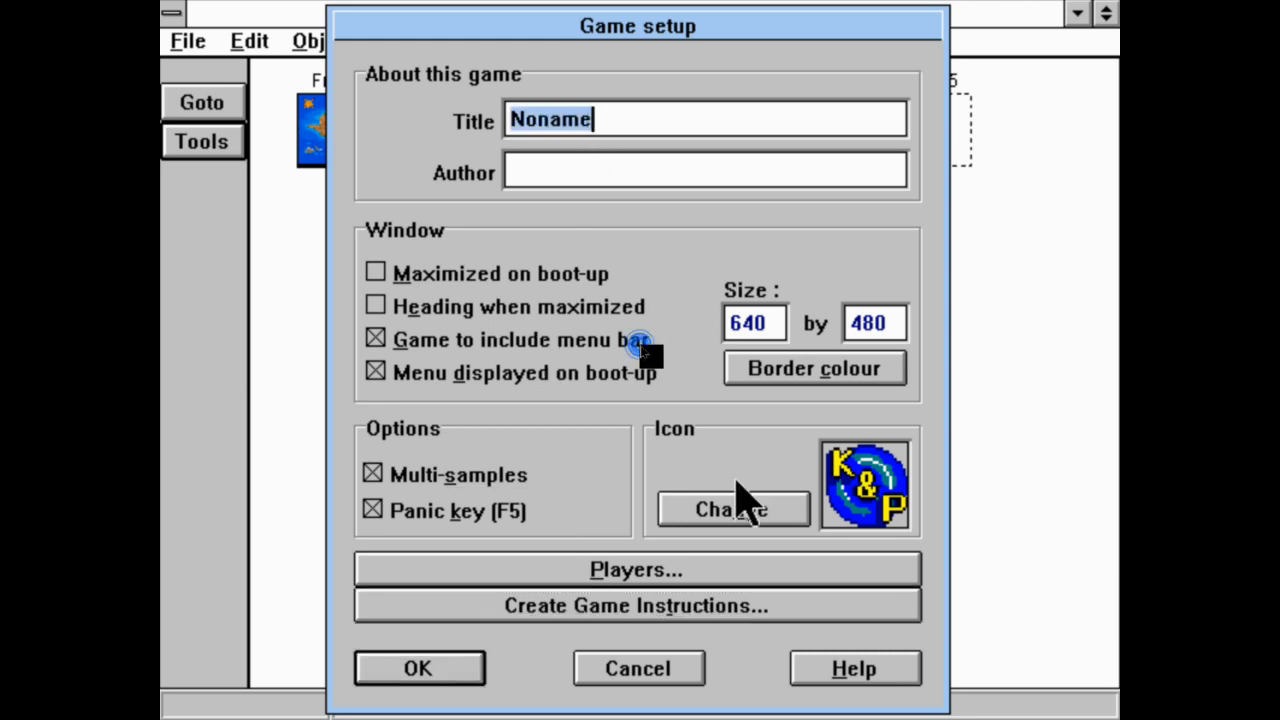
type("This g")
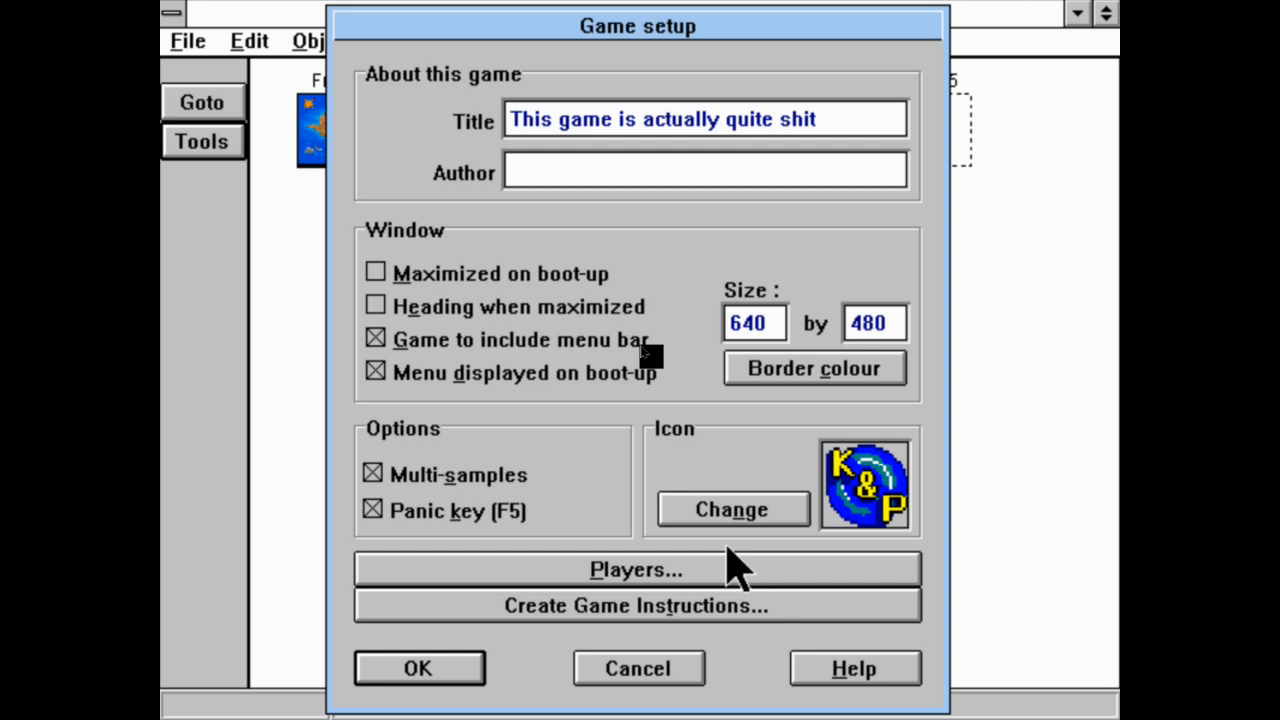
Clear the game's icon and choose the filled ellipse tool with dark red.
left_click(726, 518)
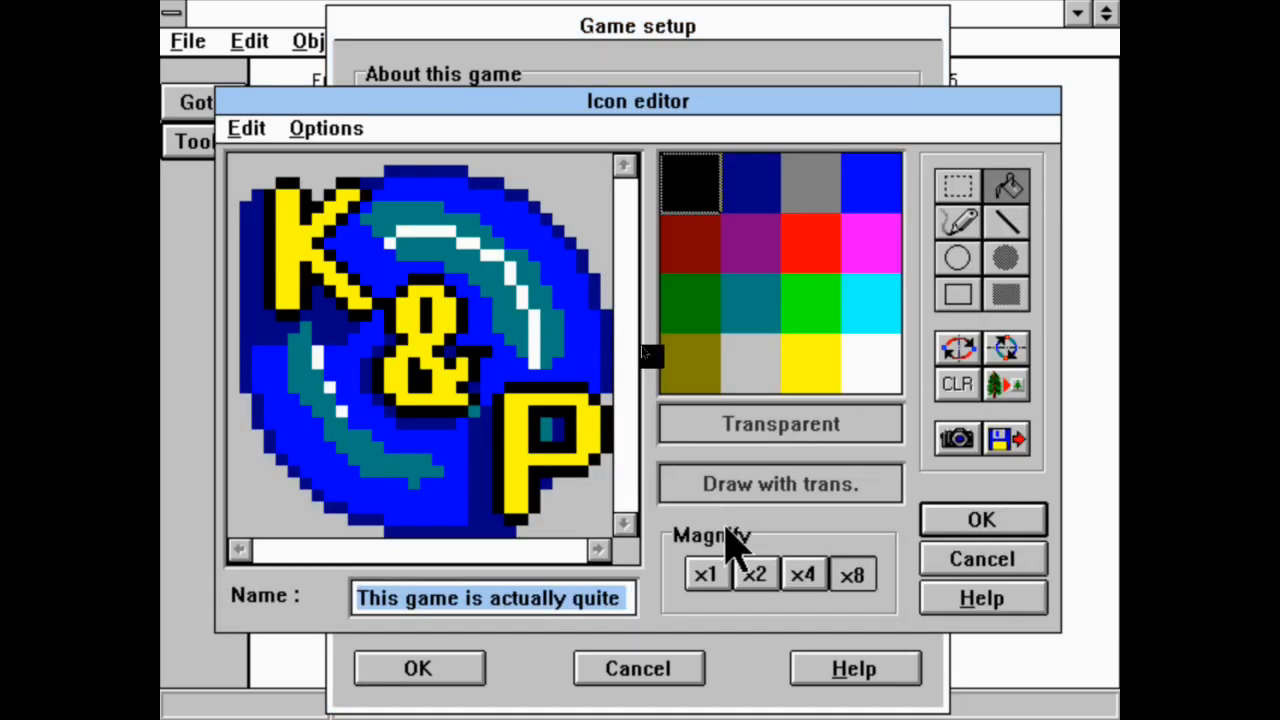
left_click(962, 388)
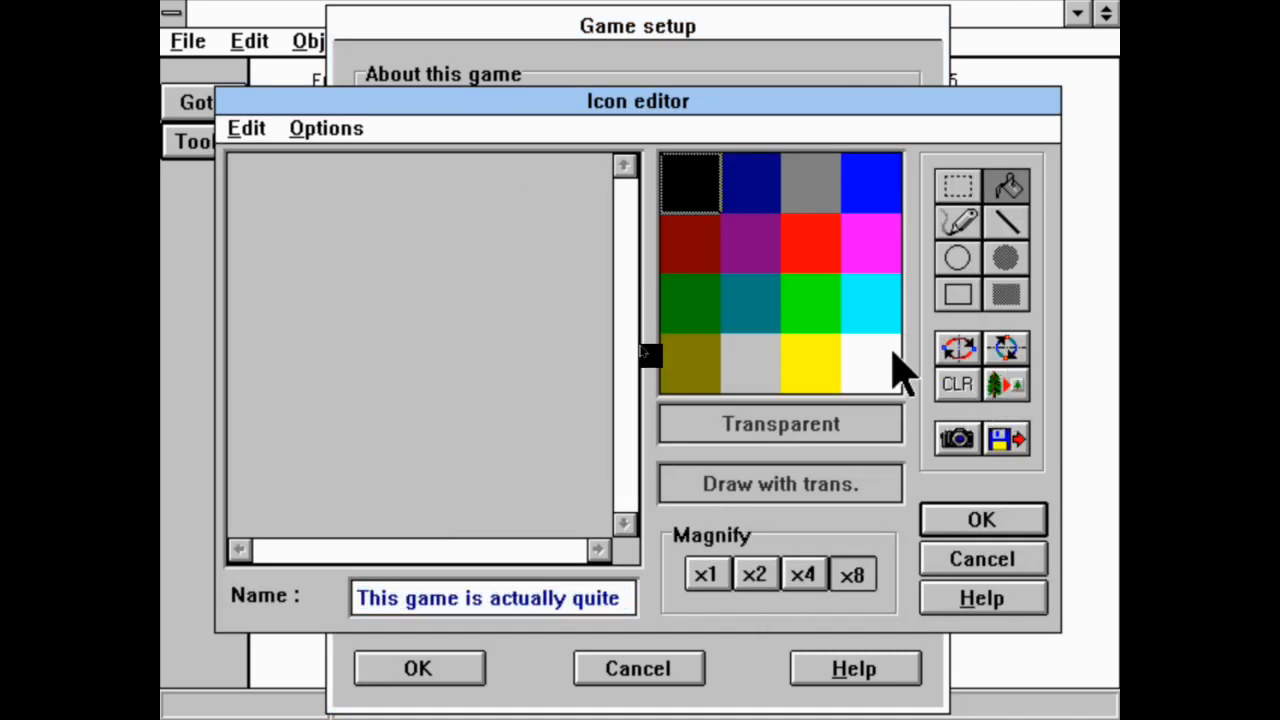
left_click(700, 258)
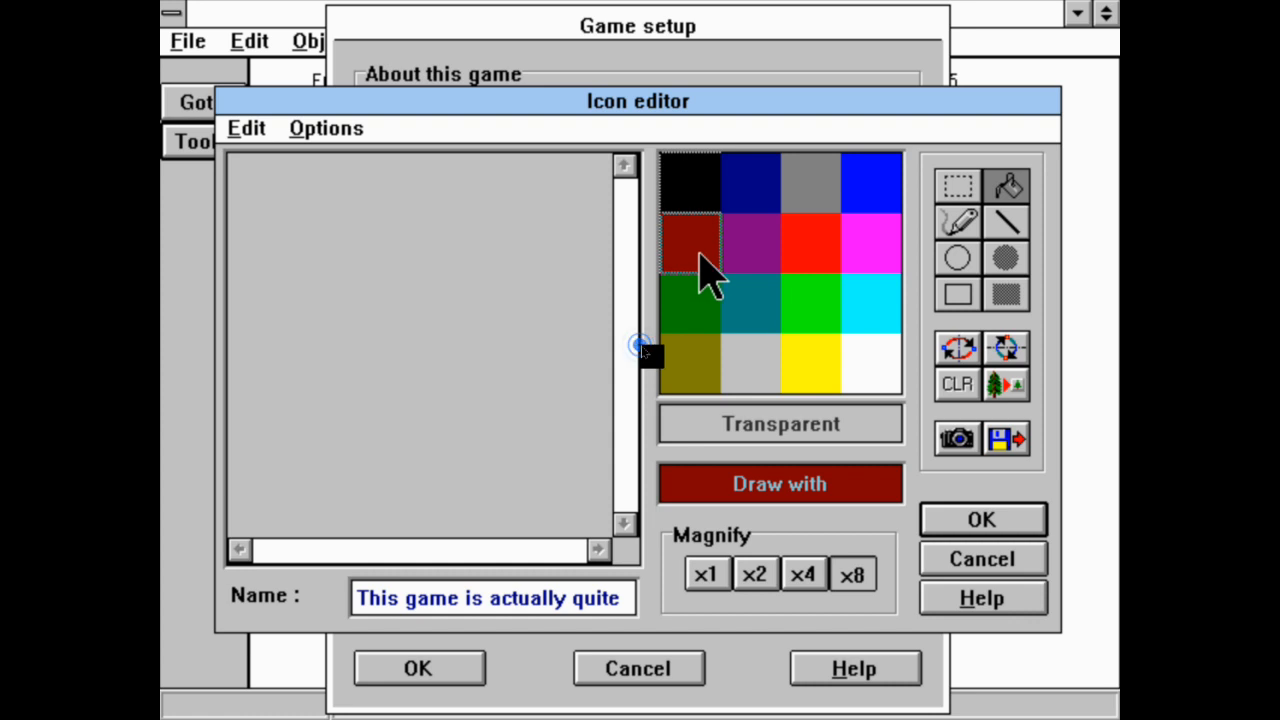
left_click(998, 265)
left_click_drag(360, 464, 548, 517)
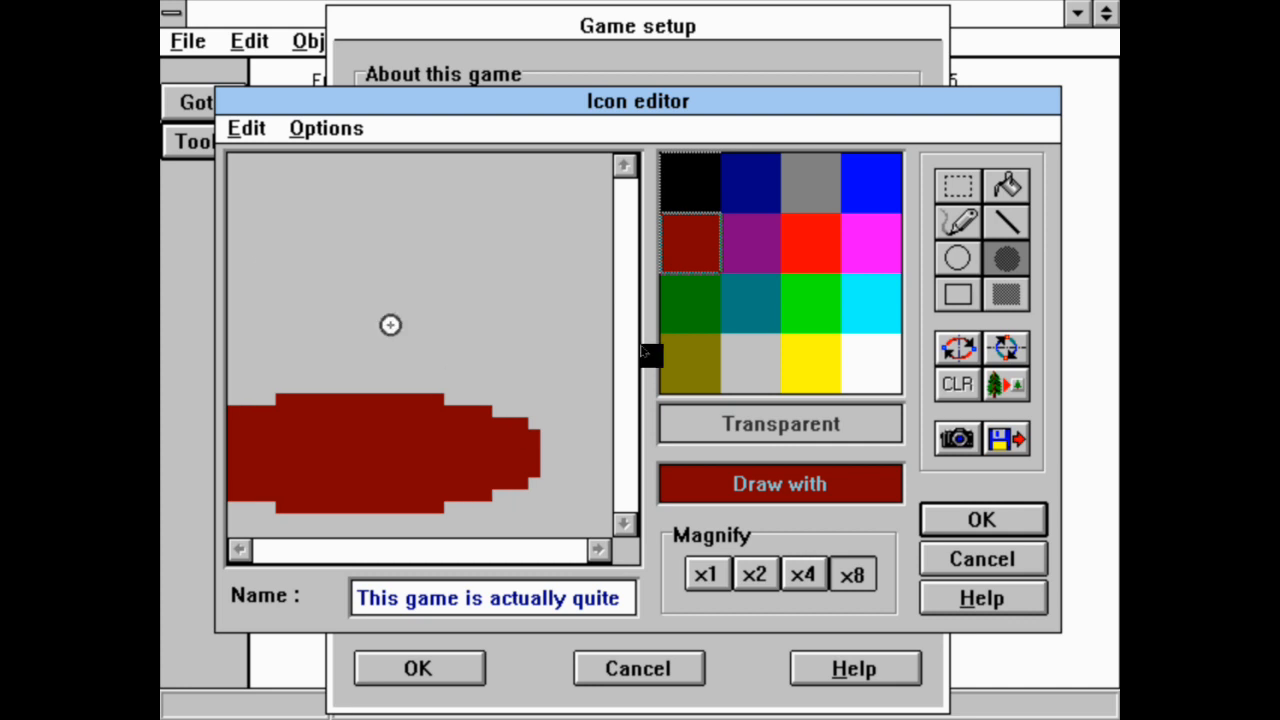
left_click(247, 128)
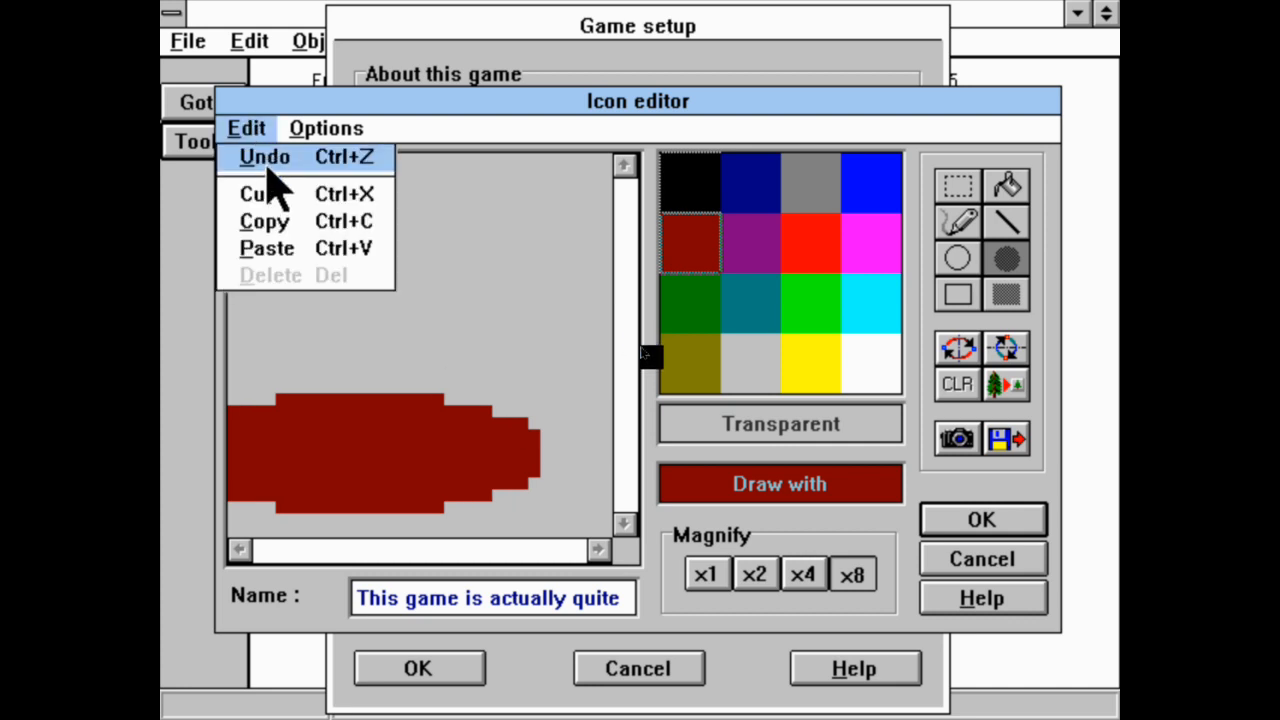
left_click(266, 158)
left_click_drag(390, 481, 497, 491)
left_click(266, 134)
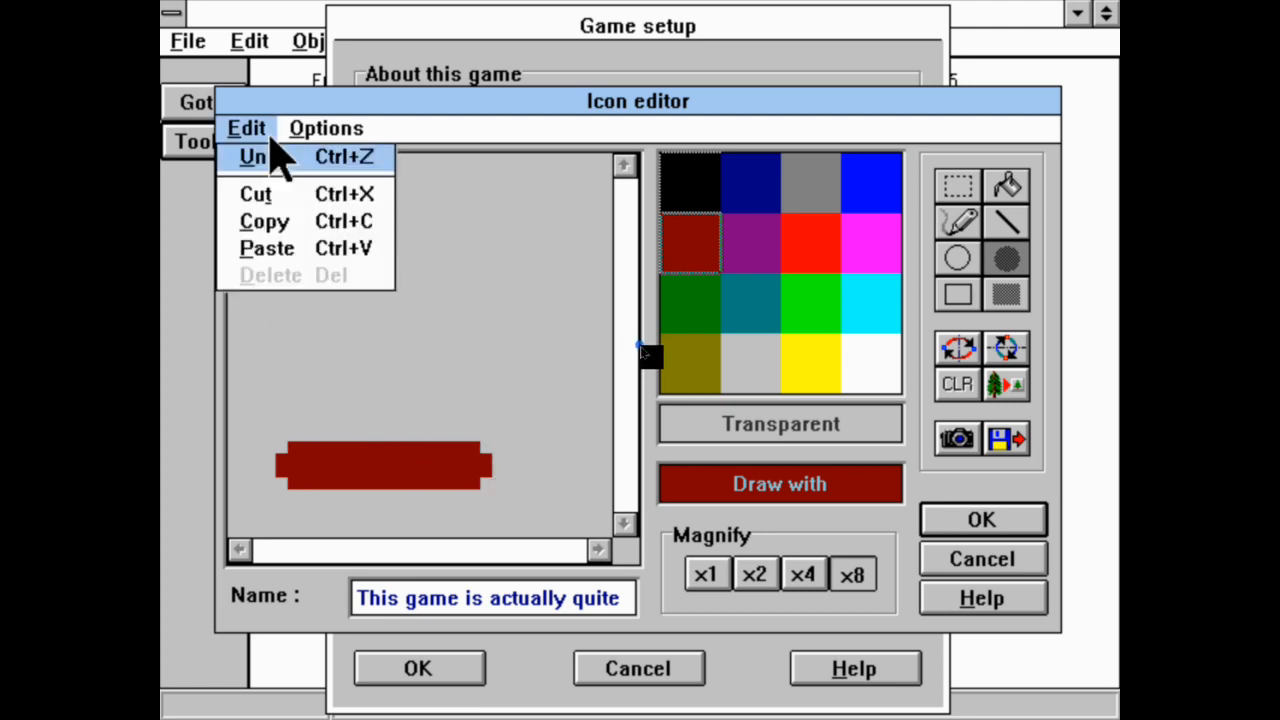
left_click(270, 157)
Draw a dark red mound of overlapping filled ellipses on the icon, wide at the base and tapering to a small tip.
left_click_drag(443, 487, 609, 537)
left_click_drag(425, 377, 563, 433)
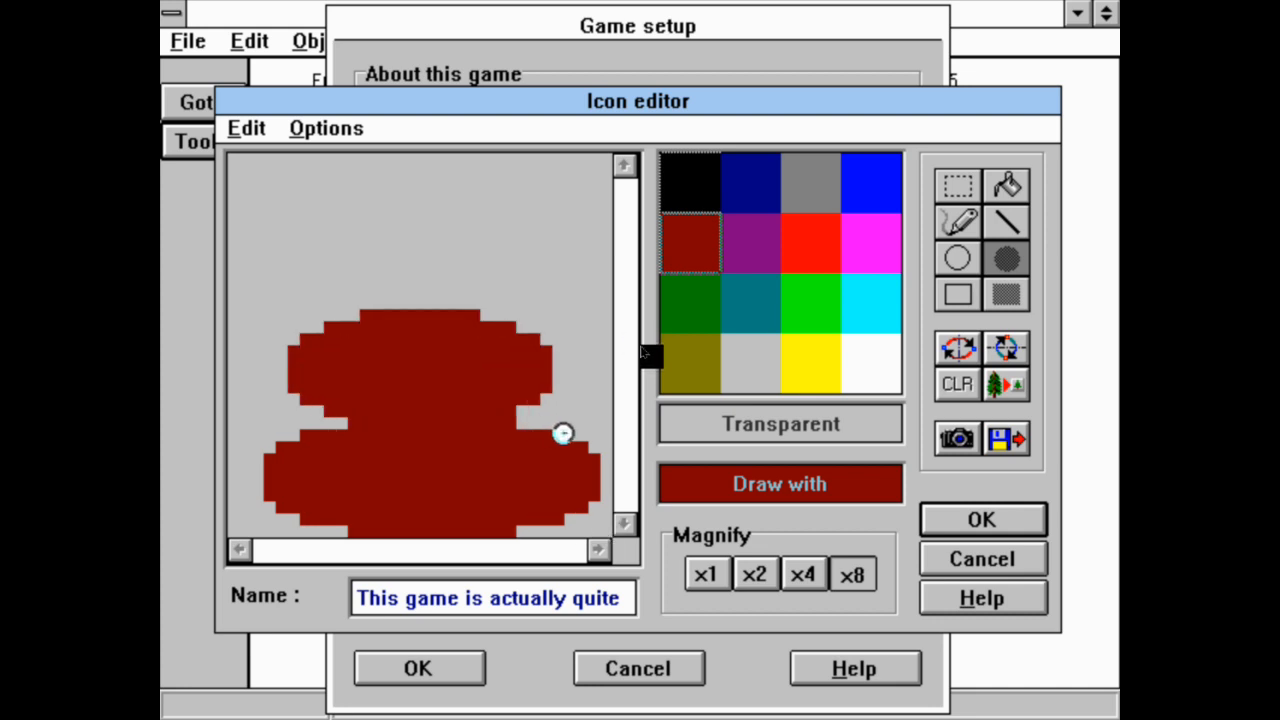
left_click(246, 129)
left_click(266, 160)
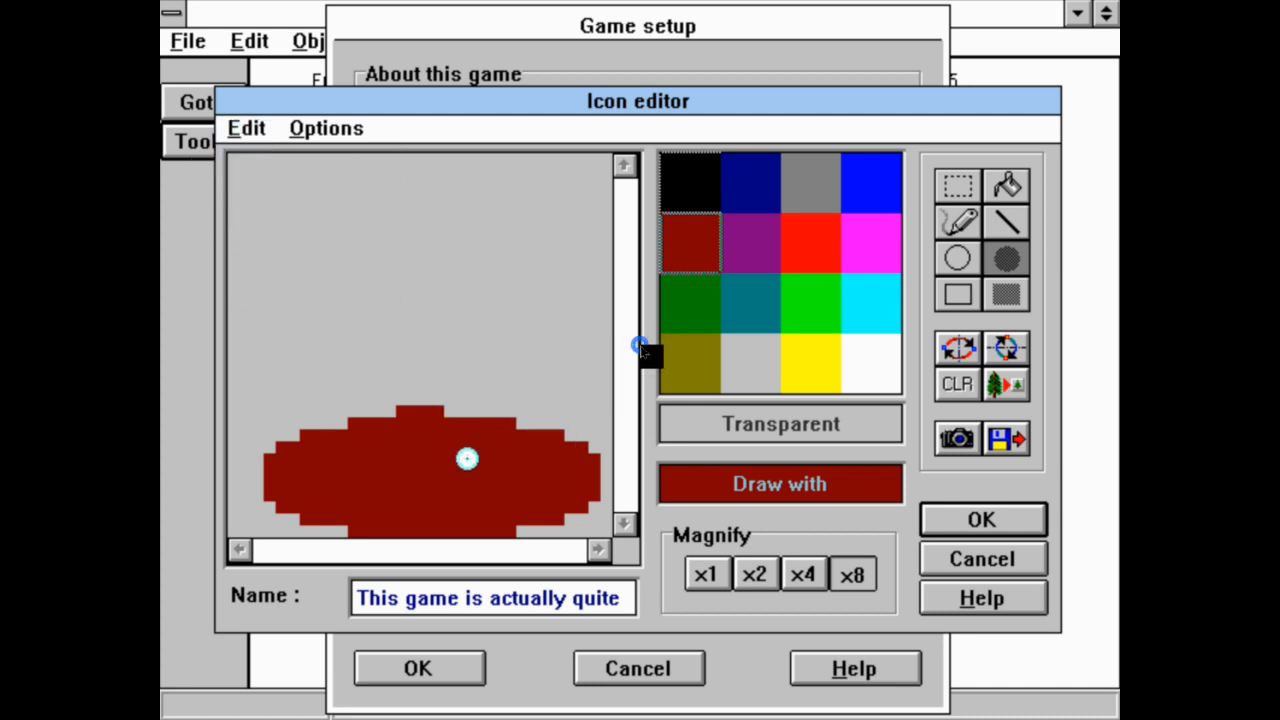
left_click_drag(483, 474, 563, 491)
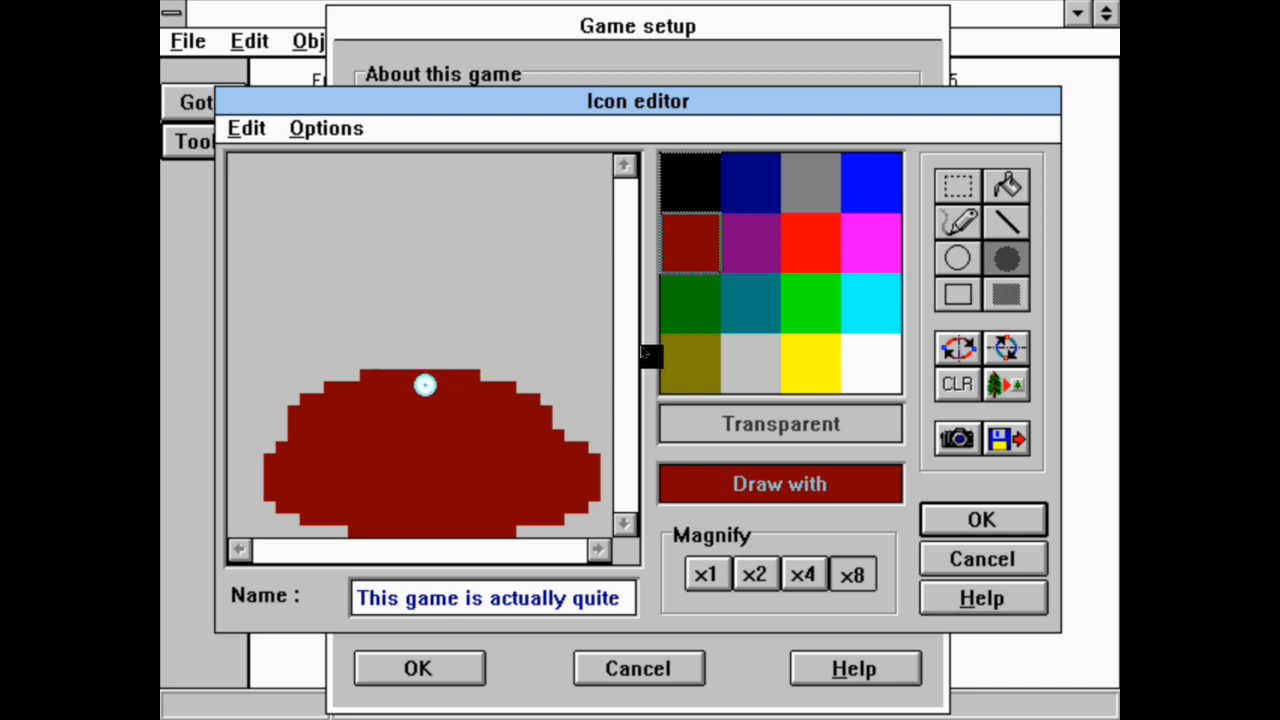
left_click_drag(389, 378, 483, 418)
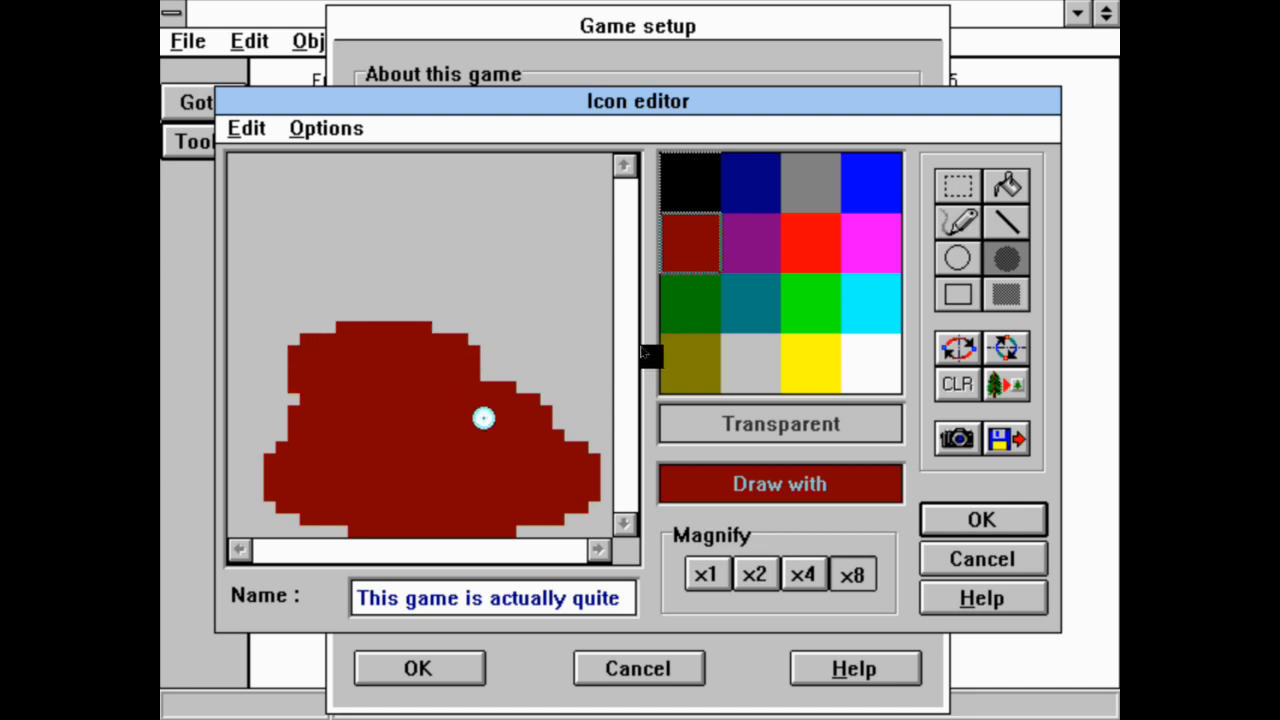
left_click_drag(446, 351, 536, 405)
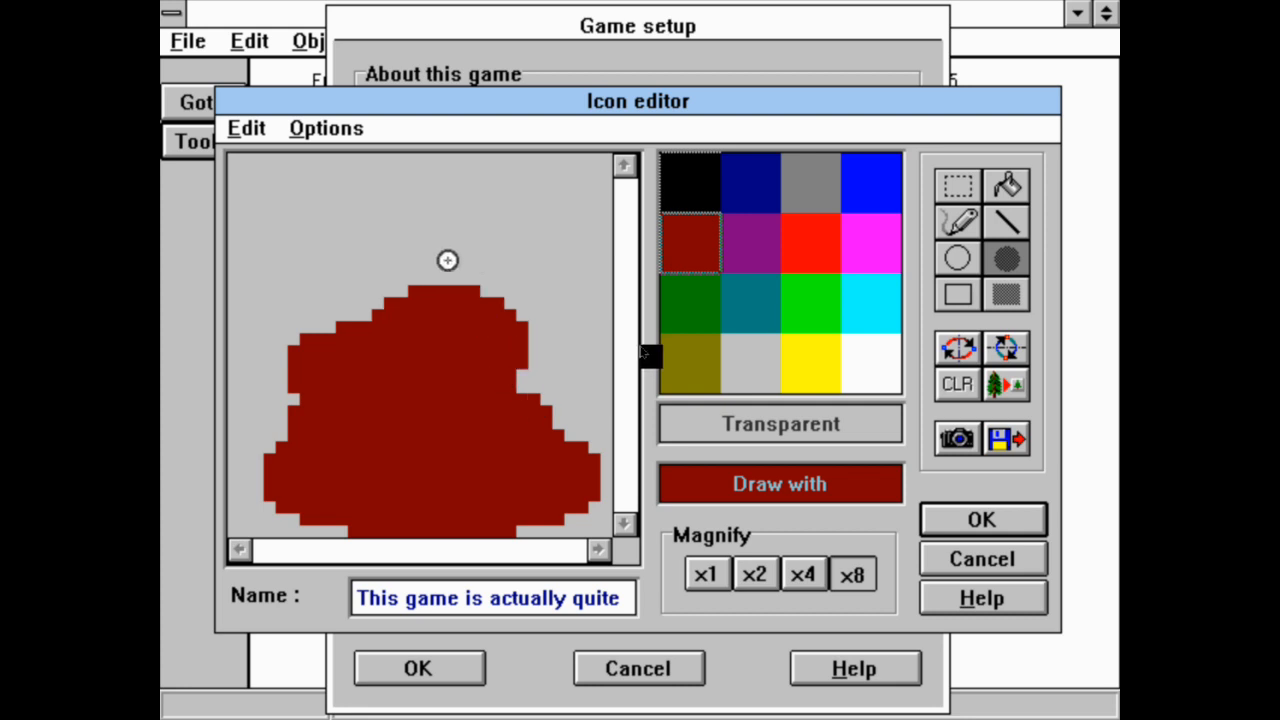
left_click_drag(409, 274, 473, 316)
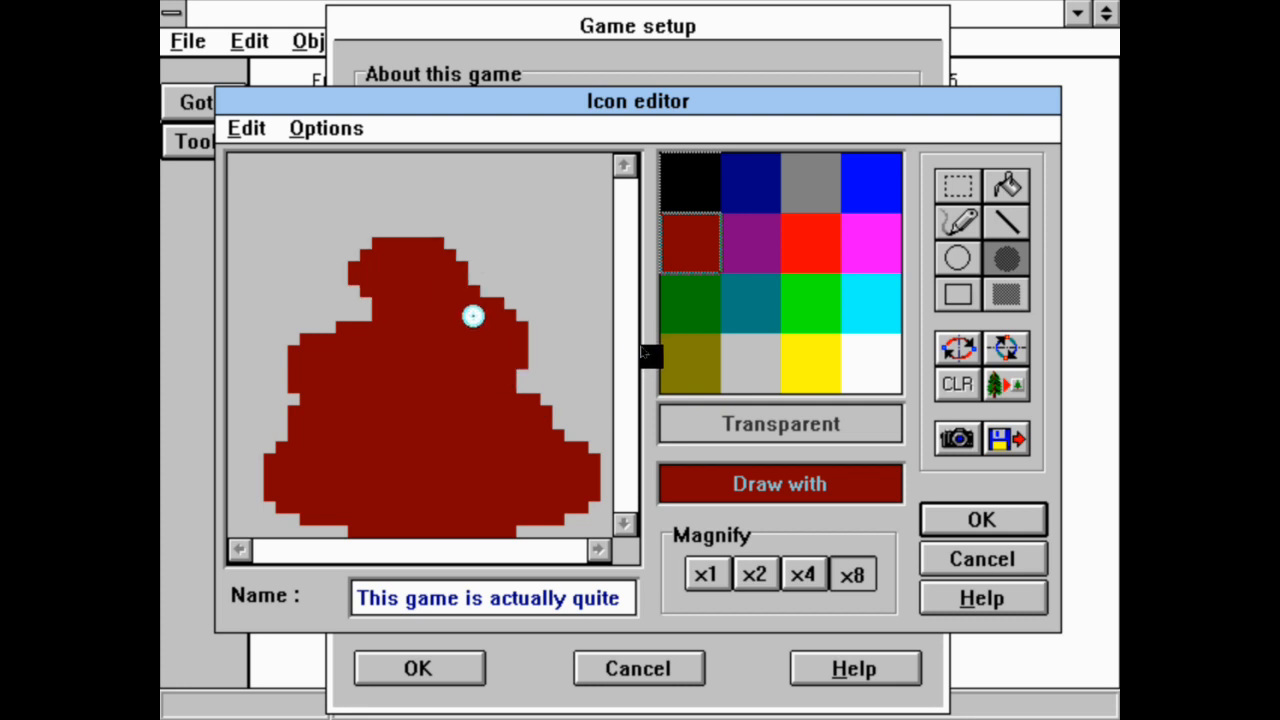
Draw wavy dark grey stink lines freehand above and beside the dark red mound on the icon.
left_click(950, 222)
left_click(738, 372)
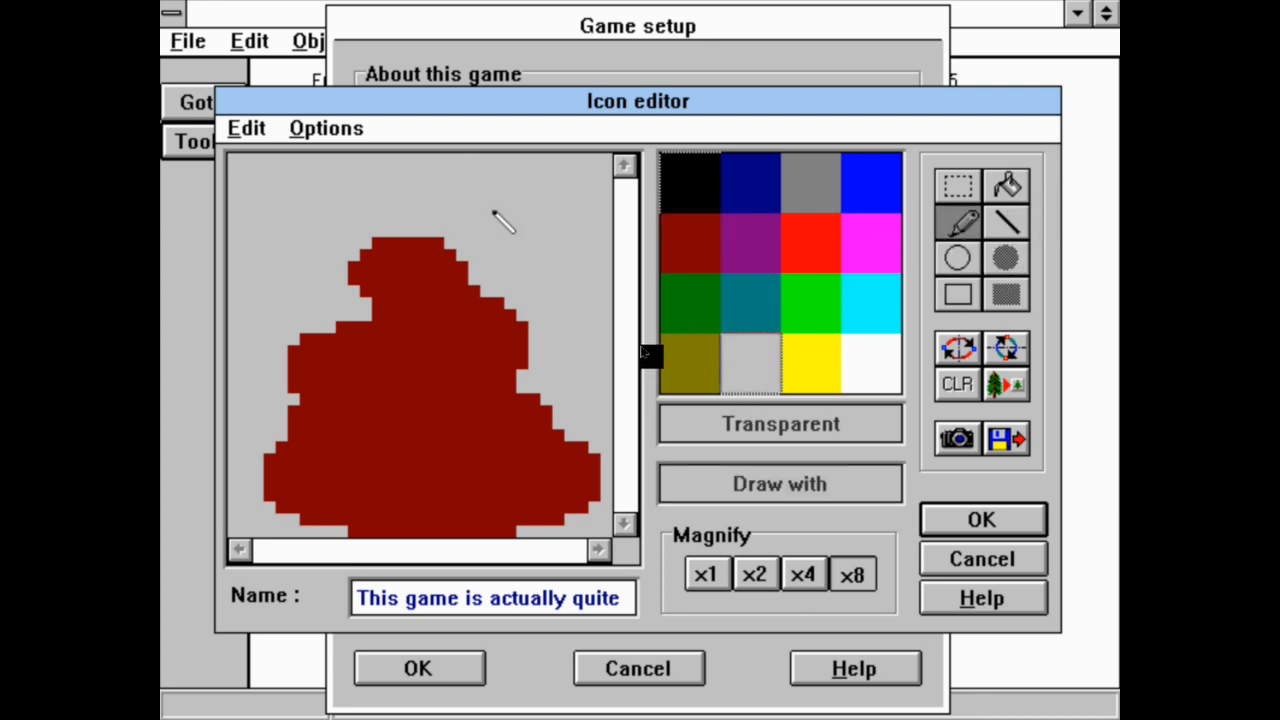
left_click(812, 185)
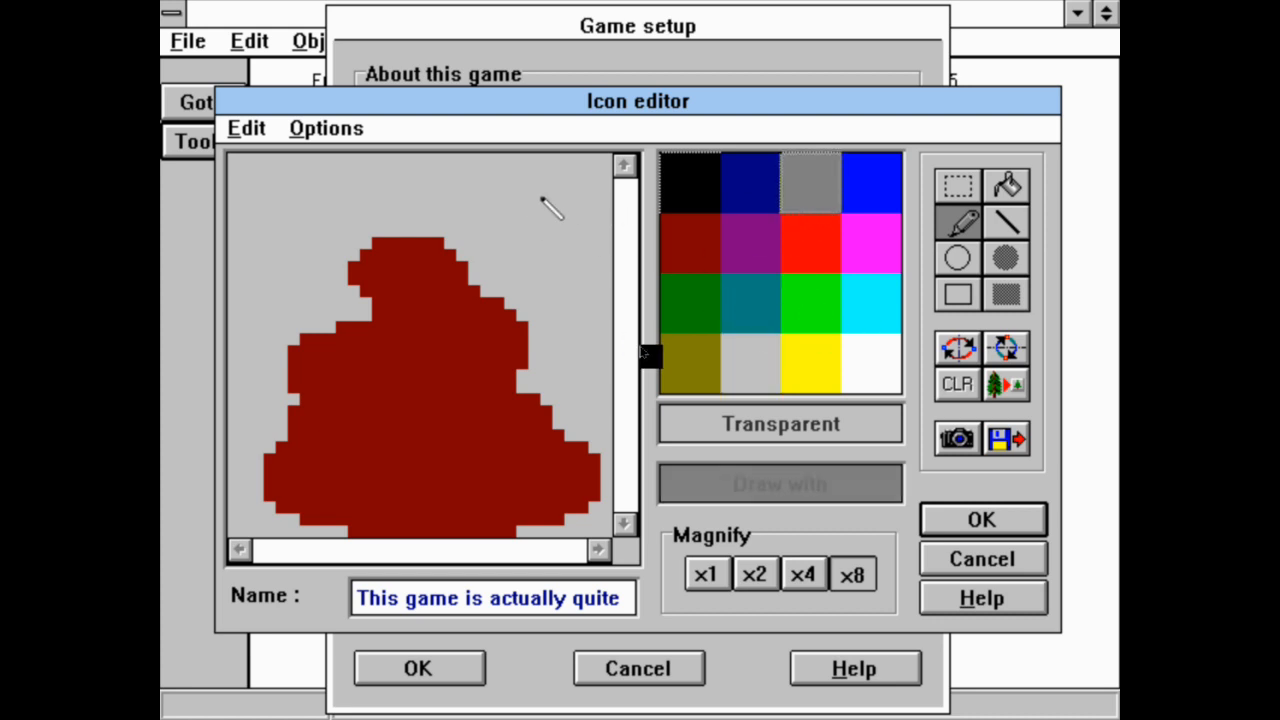
mouse_move(531, 191)
left_mouse_down()
mouse_move(555, 218)
mouse_move(556, 318)
left_mouse_up()
left_click_drag(412, 168, 440, 222)
left_click_drag(316, 192, 340, 260)
left_click_drag(268, 338, 268, 455)
left_click_drag(232, 238, 274, 396)
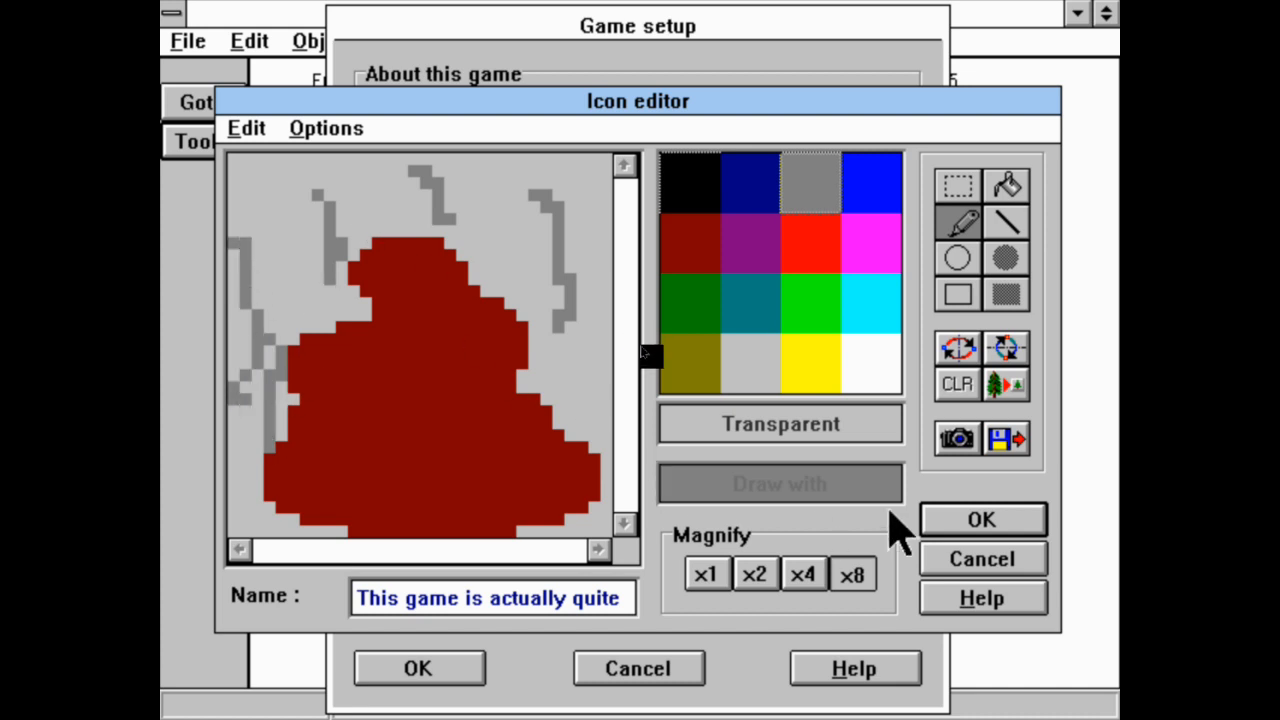
Speckle the dark red mound on the icon with scattered olive pixels, clustered at the tip and spread down to the base.
left_click(722, 365)
left_click(702, 363)
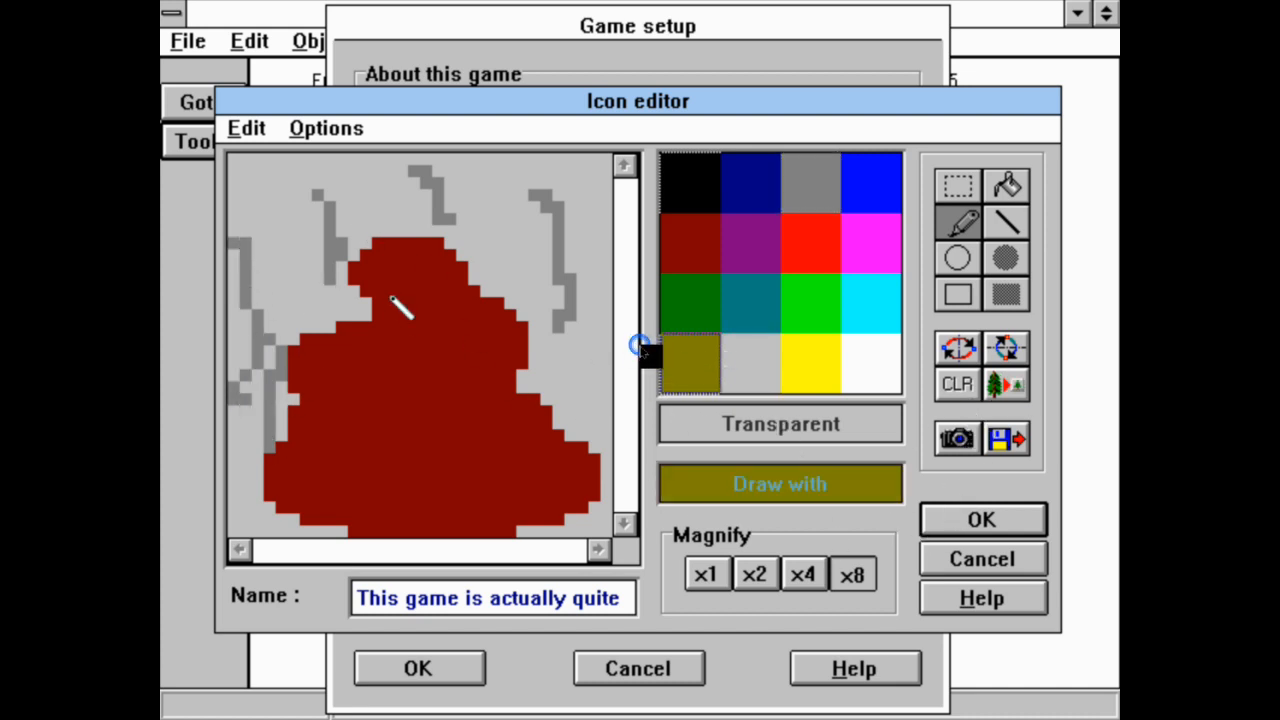
left_click(401, 256)
left_click(401, 267)
left_click(370, 281)
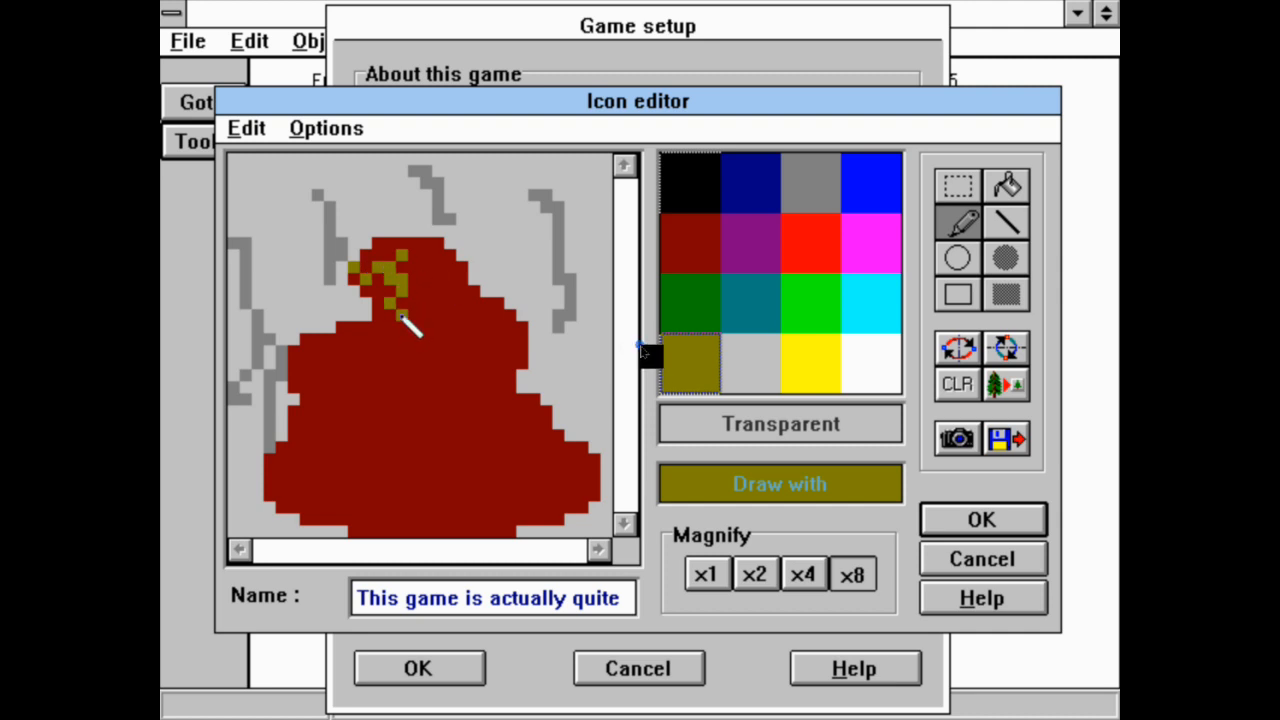
left_click(411, 337)
left_click(389, 372)
left_click(413, 386)
left_click(474, 374)
left_click(462, 350)
left_click(437, 446)
left_click(377, 470)
left_click(475, 413)
left_click(474, 471)
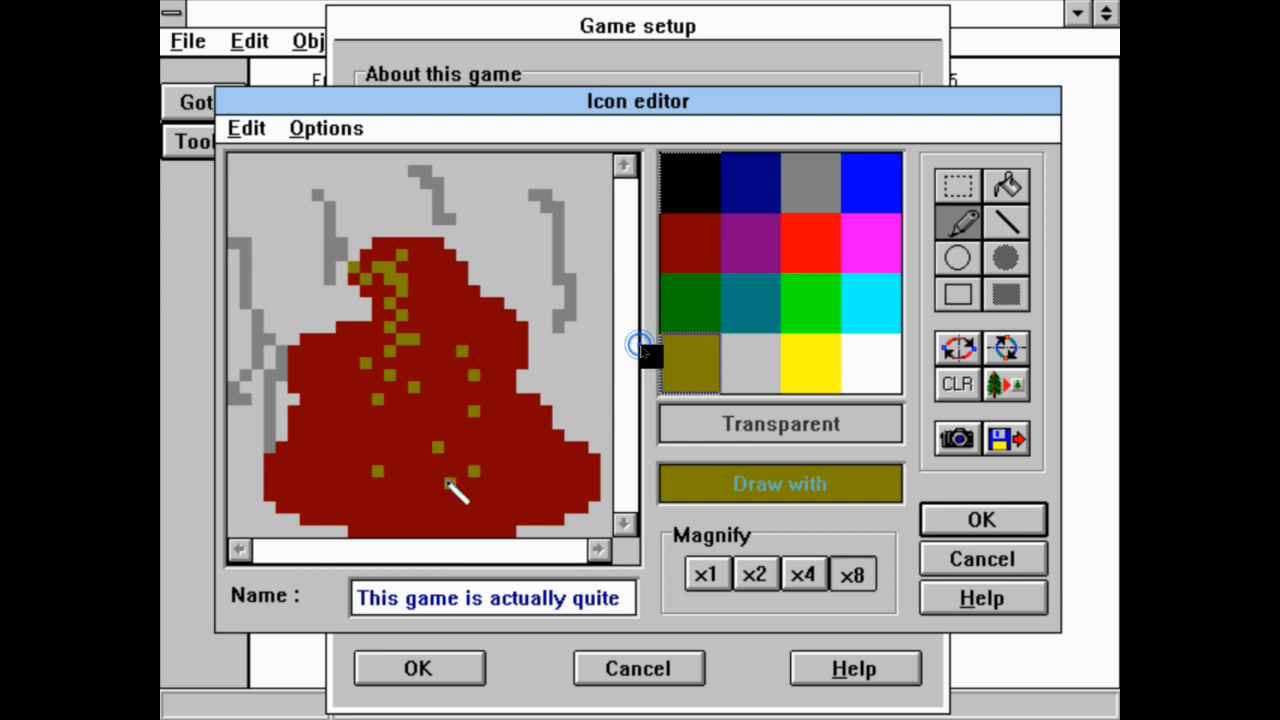
left_click(498, 507)
left_click(522, 507)
left_click(605, 483)
left_click(510, 435)
left_click(499, 448)
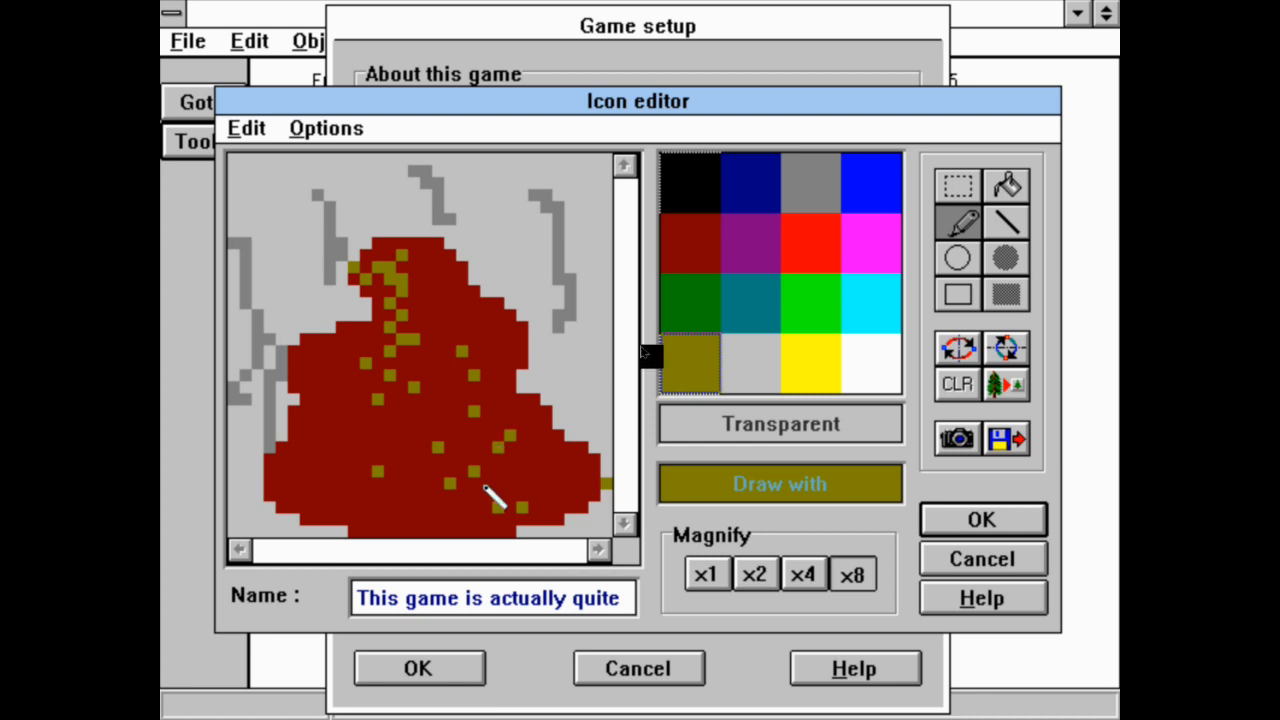
left_click(485, 447)
left_click(474, 388)
left_click(437, 363)
left_click(425, 435)
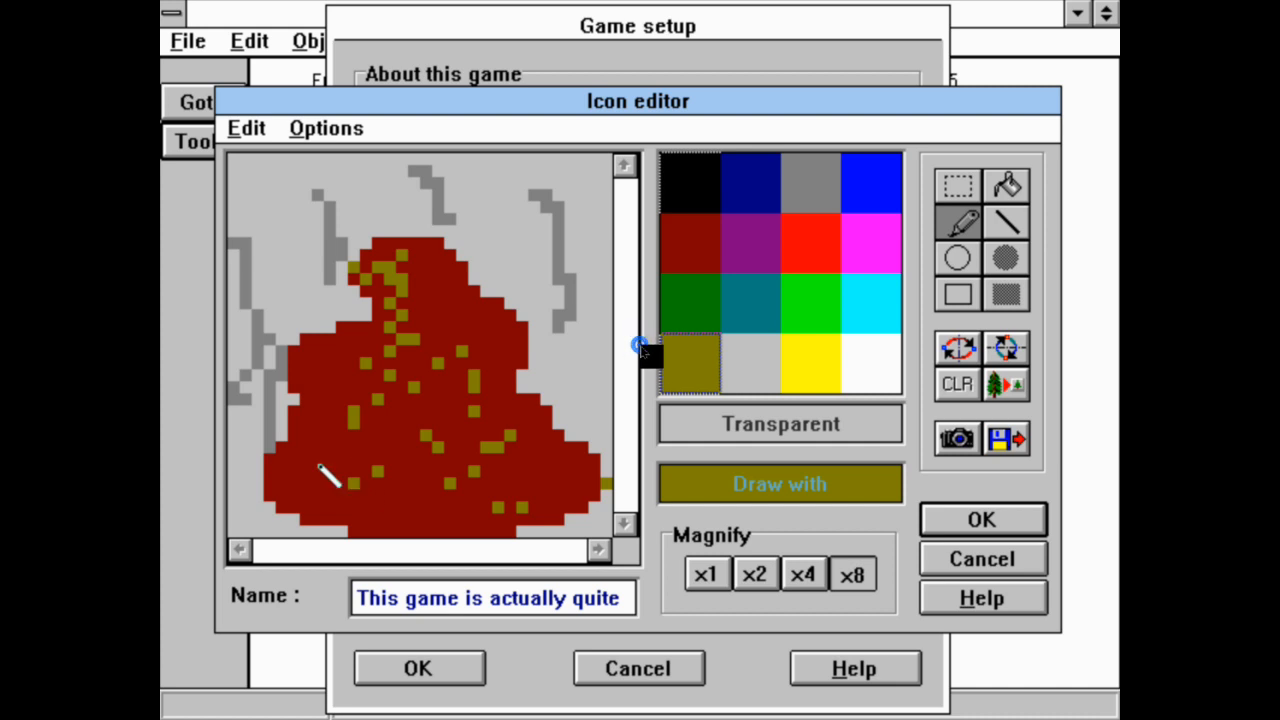
left_click(392, 437)
left_click(394, 427)
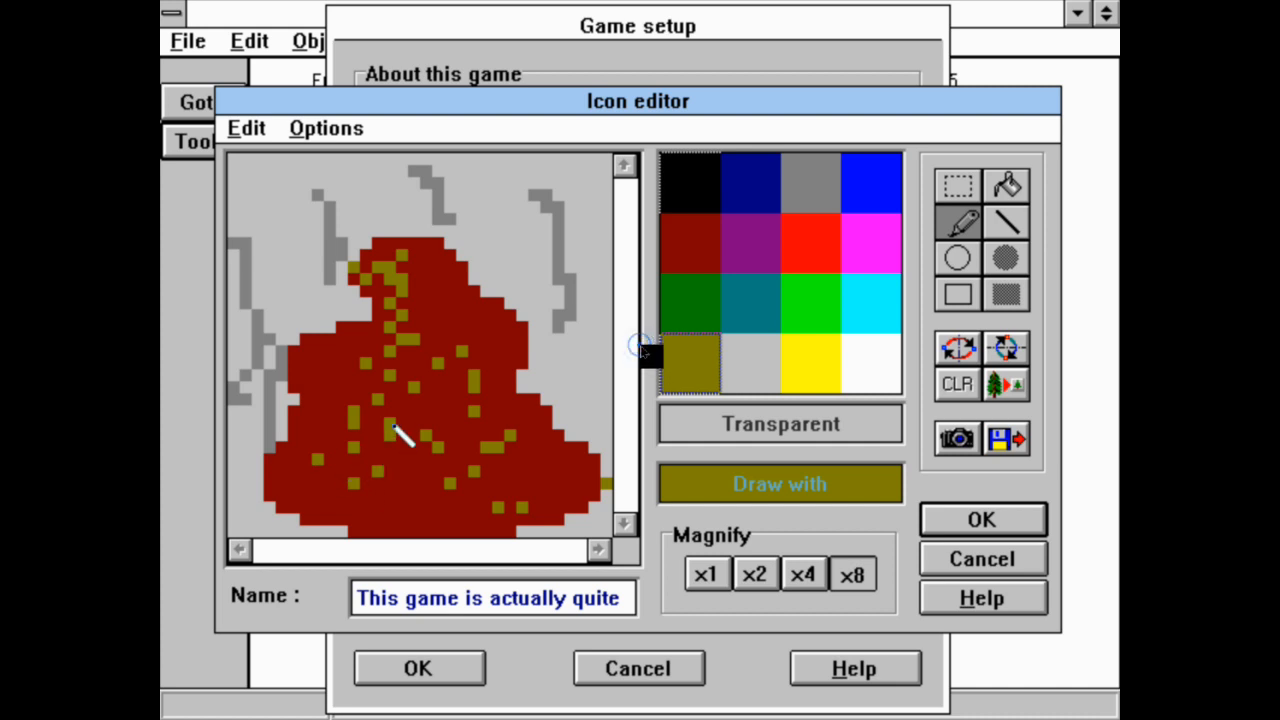
left_click(447, 300)
left_click(341, 364)
left_click(317, 387)
left_click(329, 423)
left_click(293, 447)
left_click(316, 495)
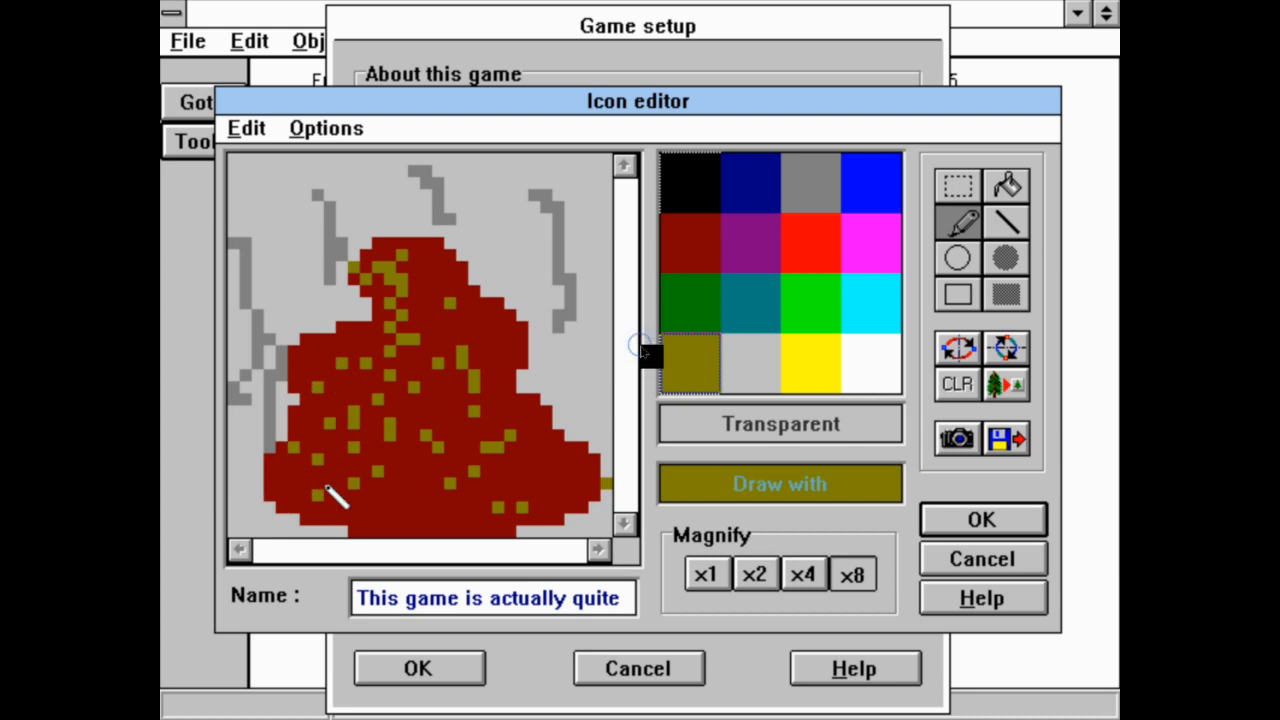
left_click(306, 472)
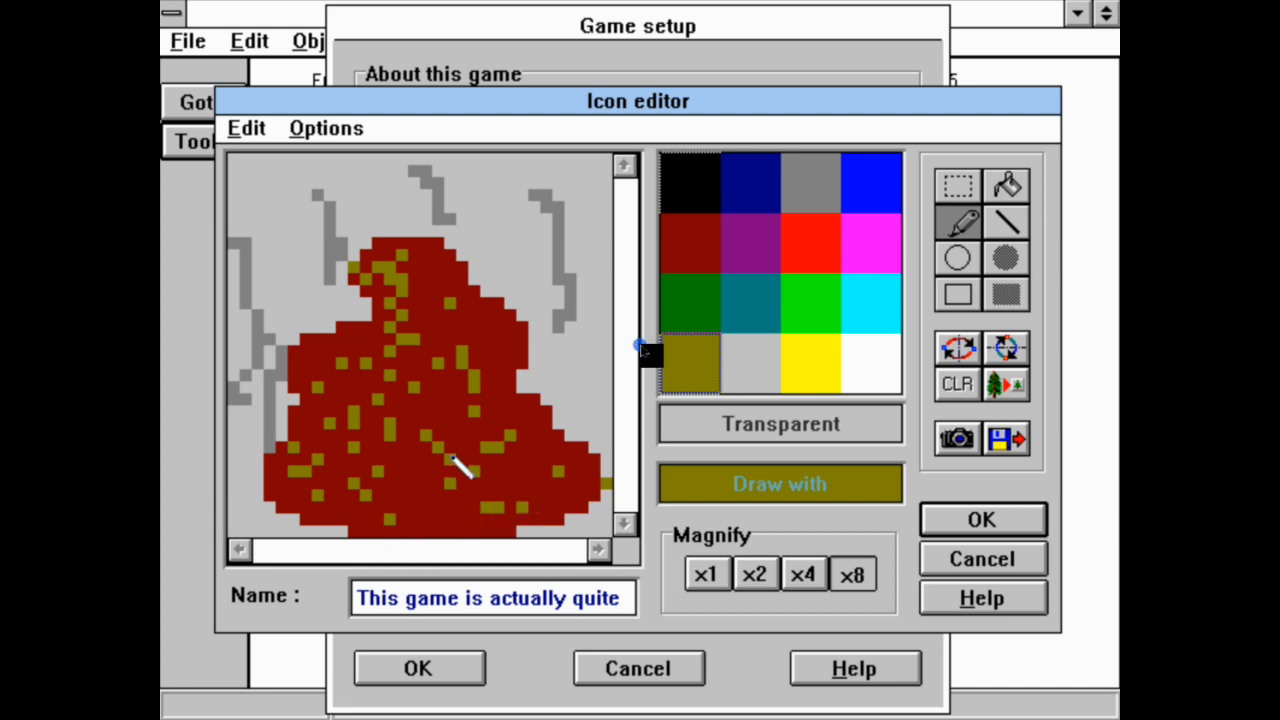
Accept the edited icon and apply the game setup.
left_click(1030, 527)
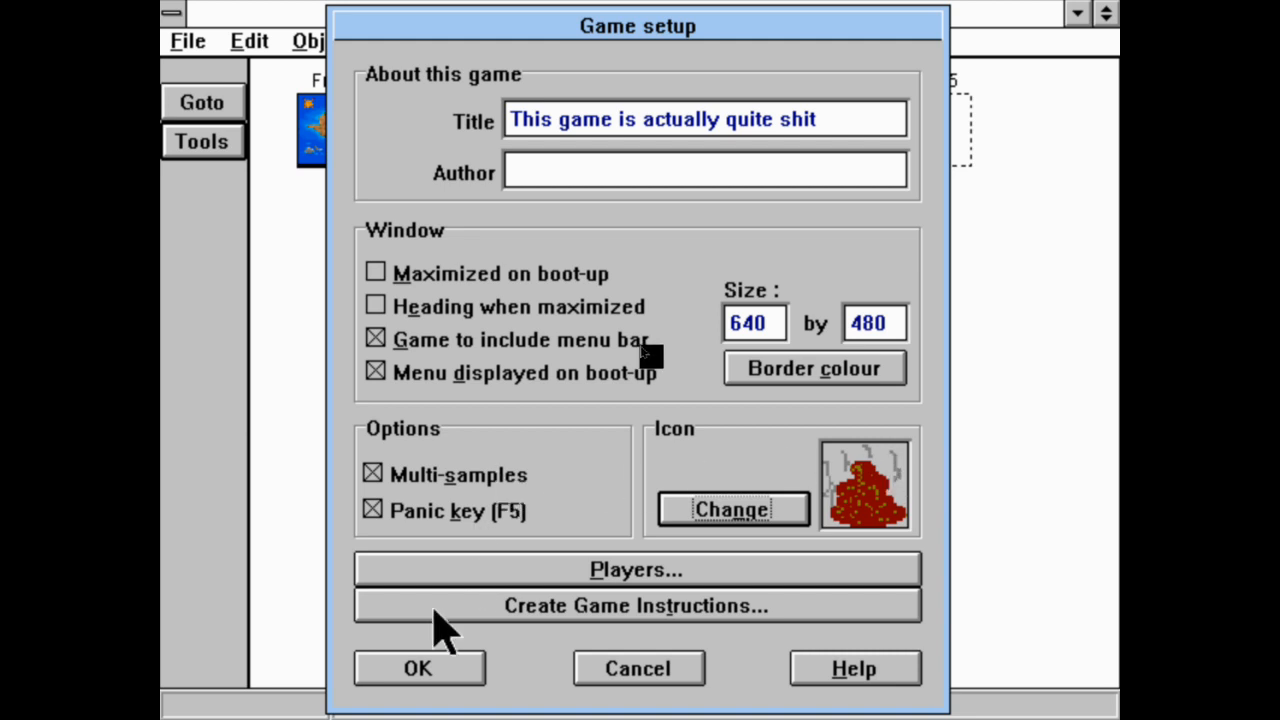
left_click(418, 670)
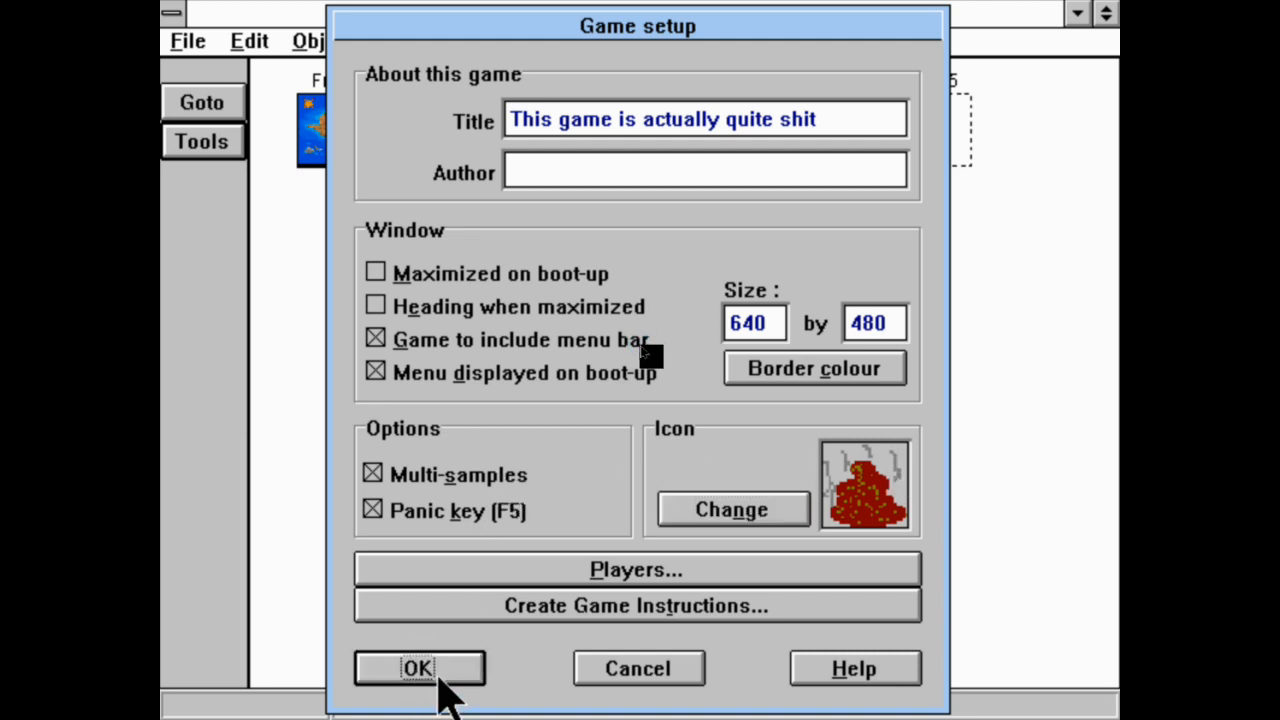
left_click(418, 668)
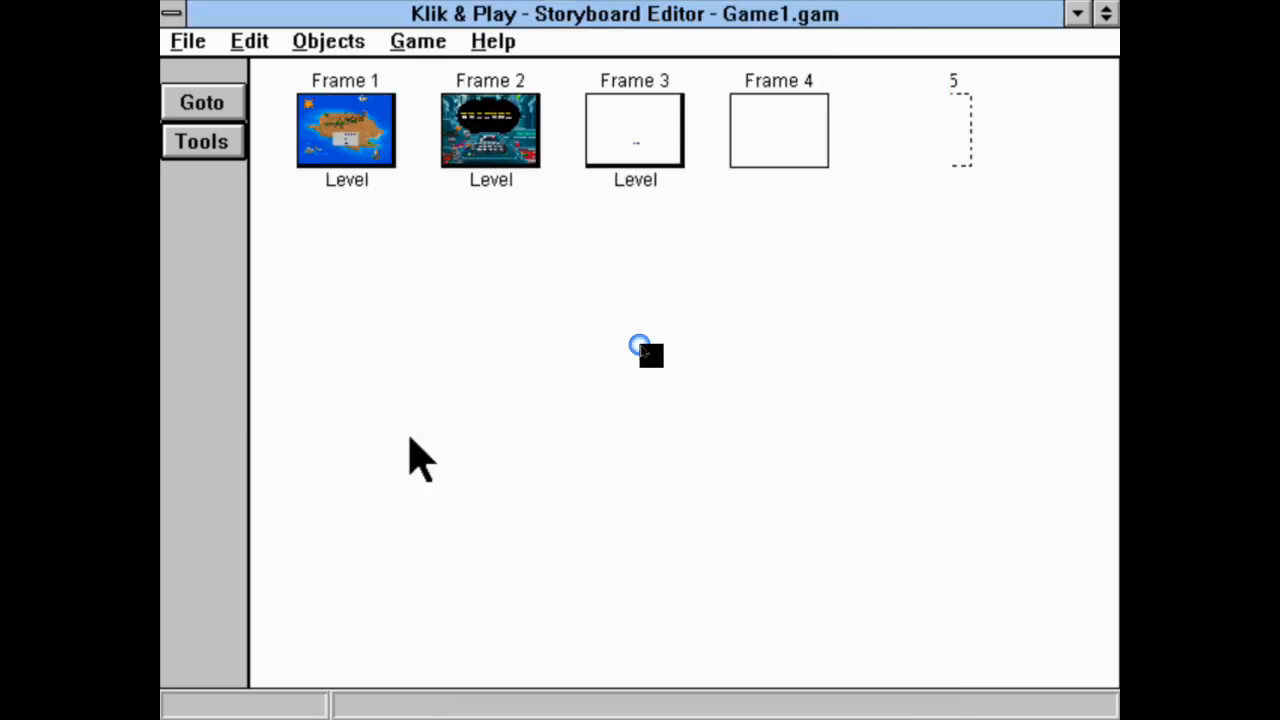
Start saving a stand-alone game, accept the licence agreement and enable Save with installer.
left_click(177, 43)
left_click(245, 236)
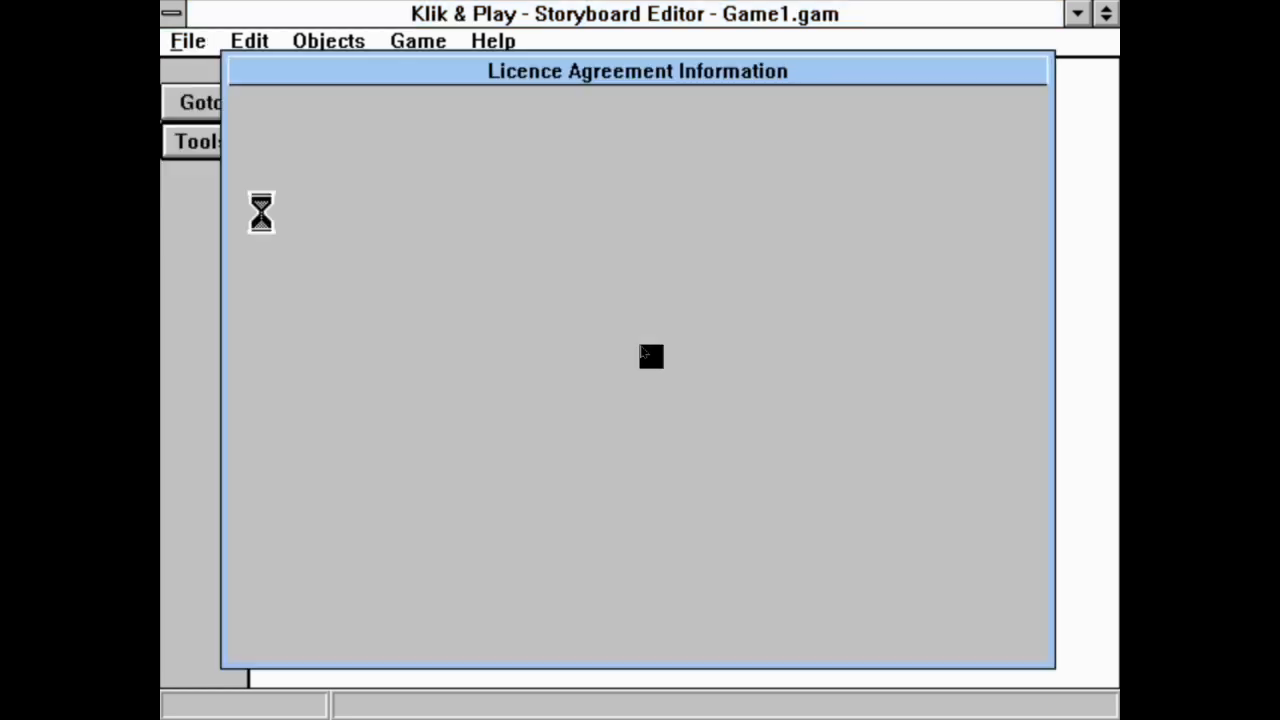
left_click(955, 627)
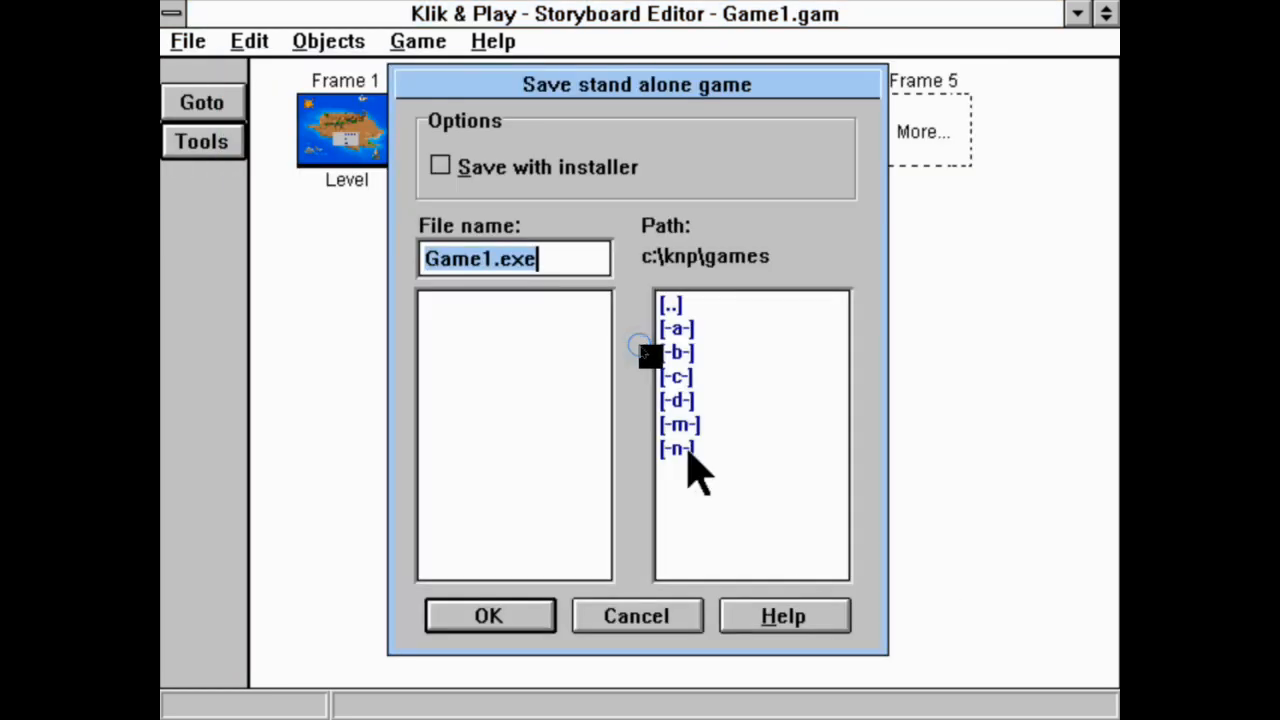
left_click(558, 172)
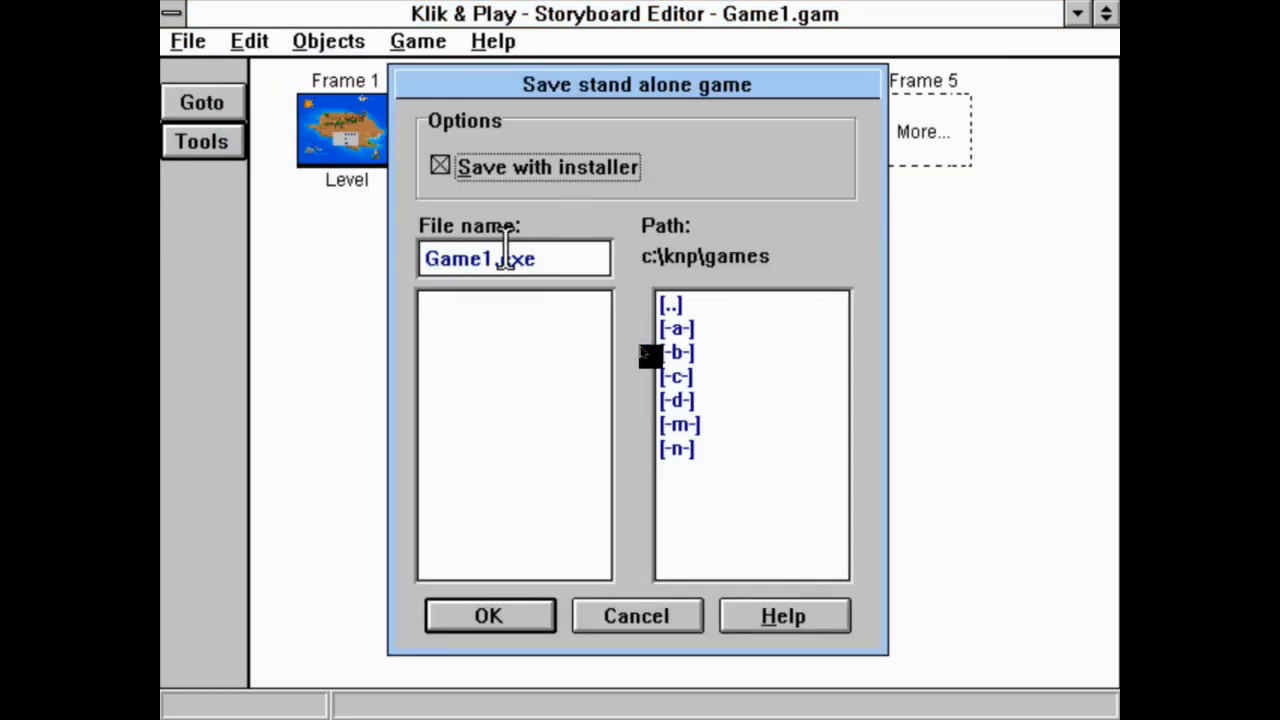
Name the stand-alone game file shit.exe and save it in c:\knp\games.
double_click(449, 258)
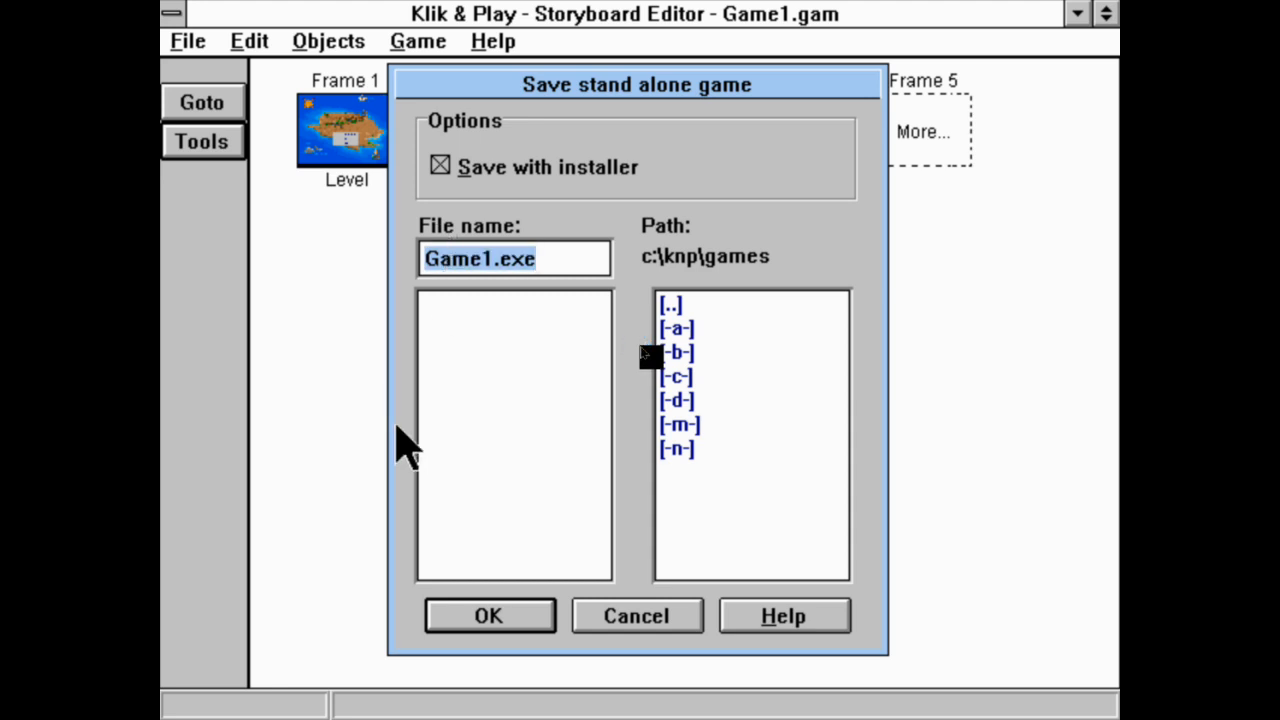
key("Home")
key("shift+Right")
key("shift+Right")
key("shift+Right")
key("shift+Right")
key("shift+Right")
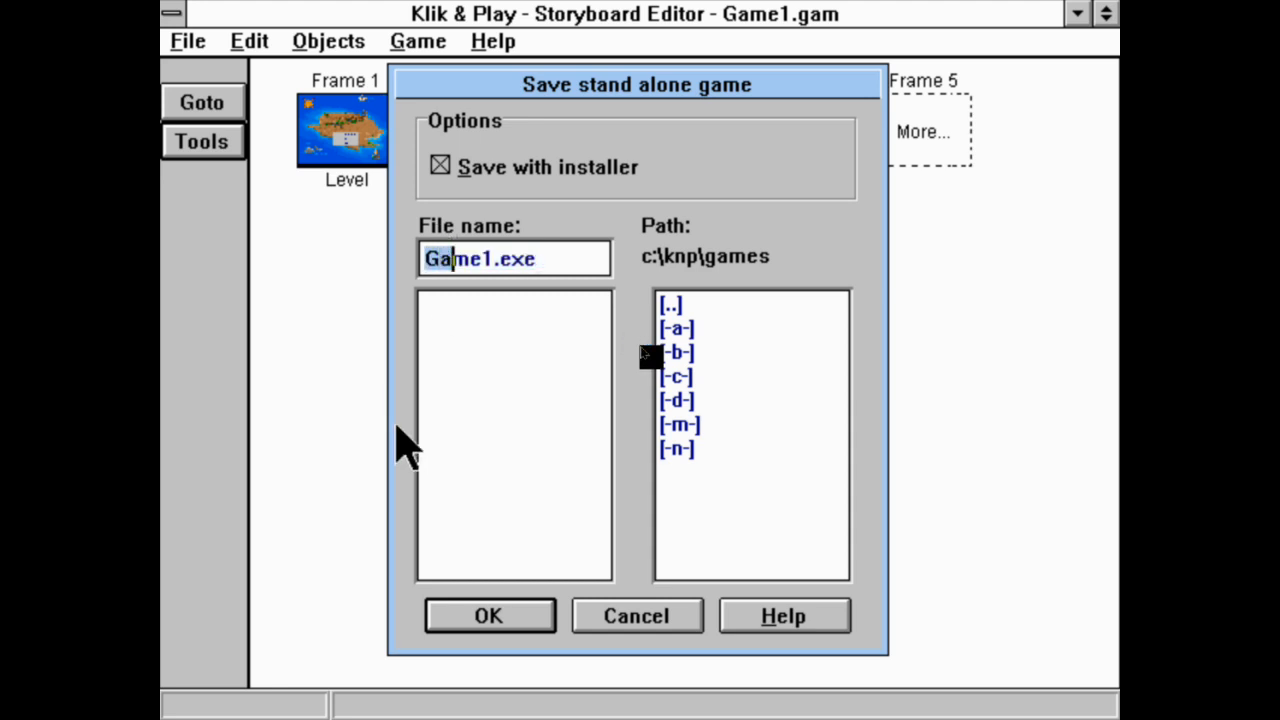
type("shit")
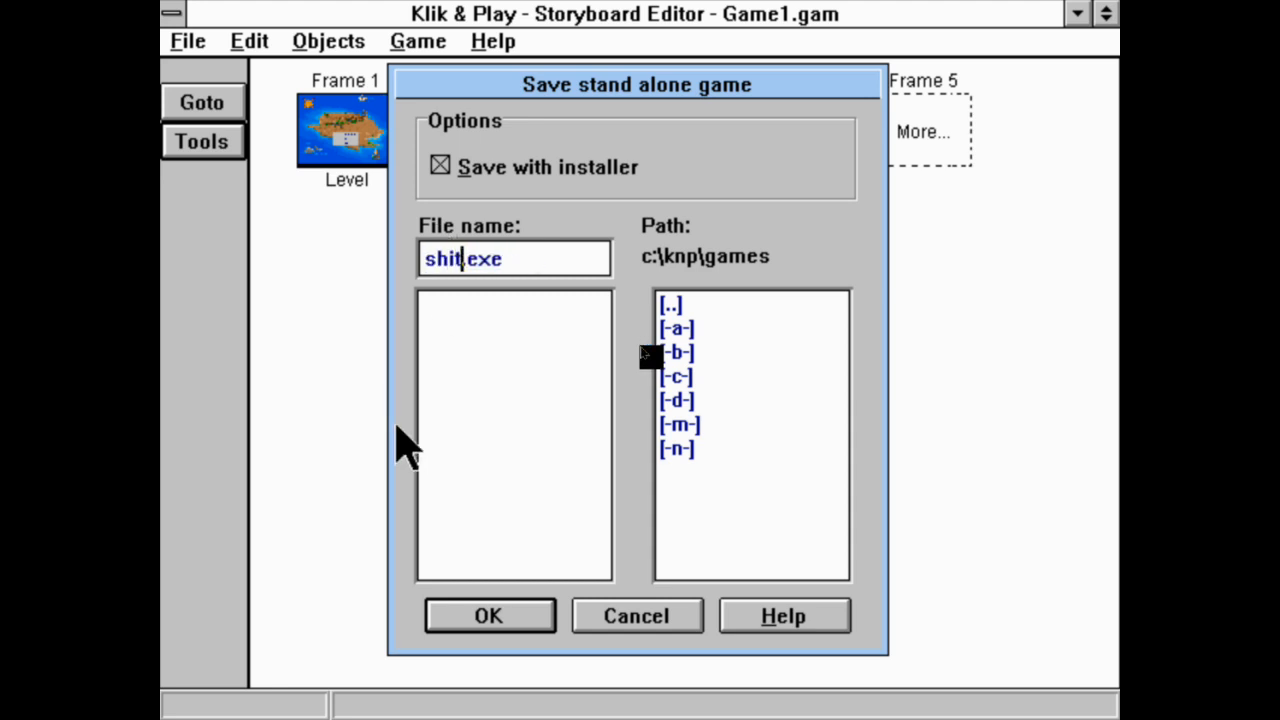
key("Return")
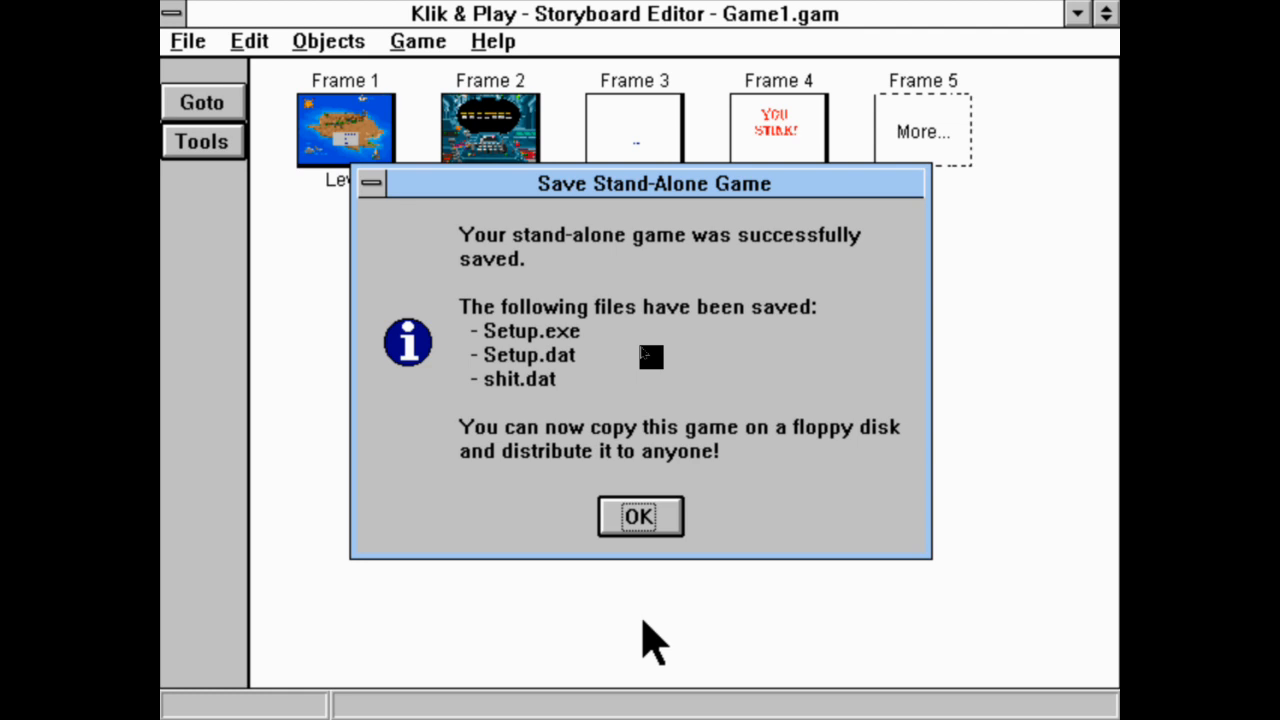
key("Return")
Exit the game editor, saving the current game under the name "shit".
key("alt+F4")
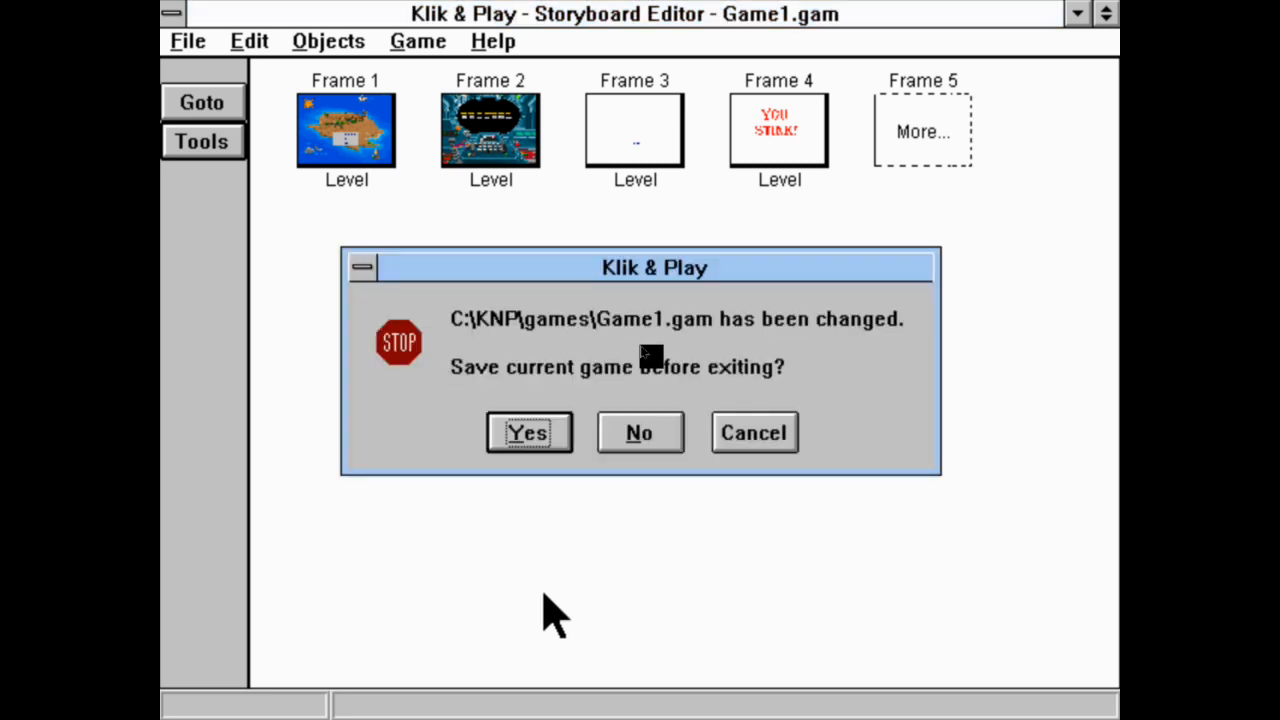
key("Return")
type("shit")
key("Return")
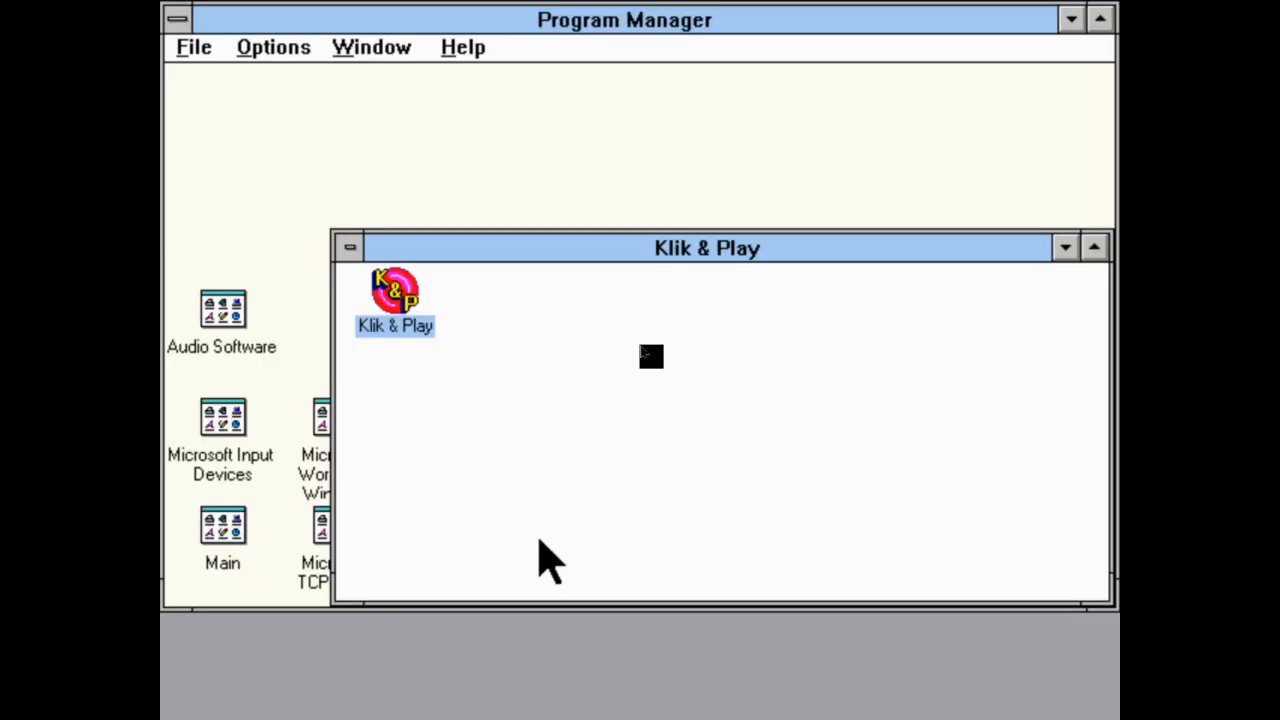
Switch to File Manager from the Main program group and open the folder c:\knp\games.
left_click(394, 50)
left_click(520, 285)
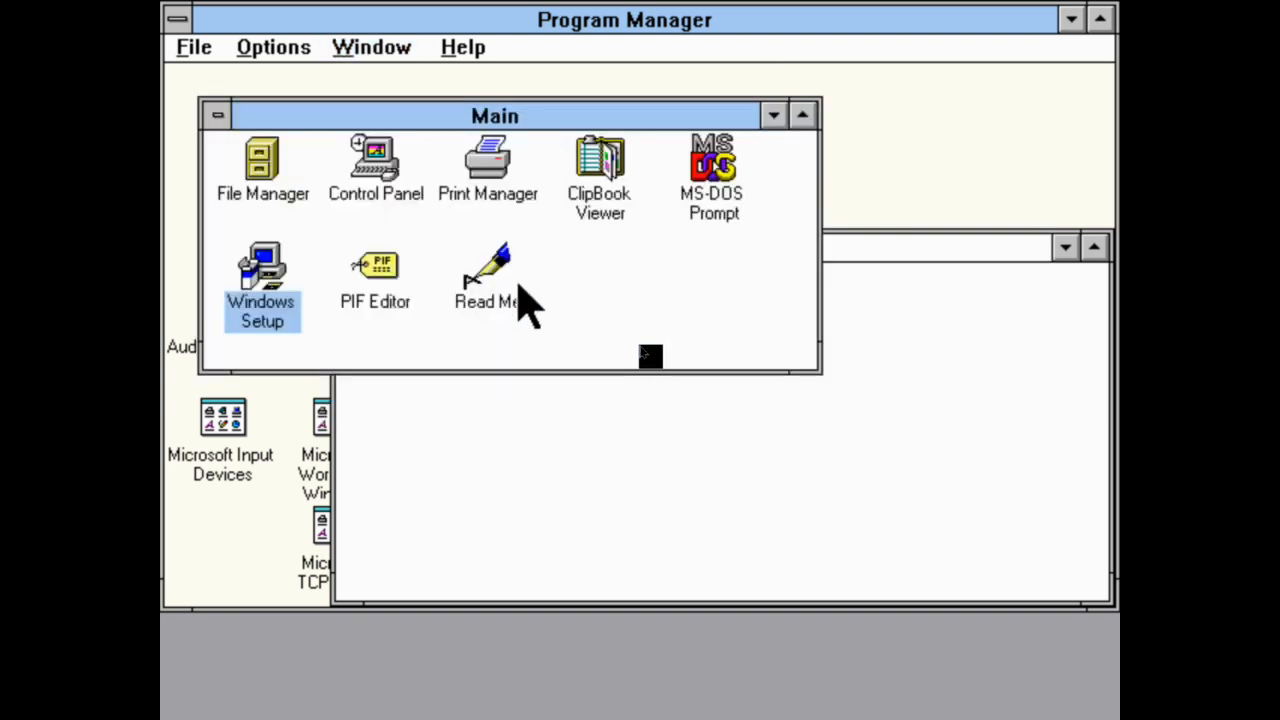
double_click(250, 175)
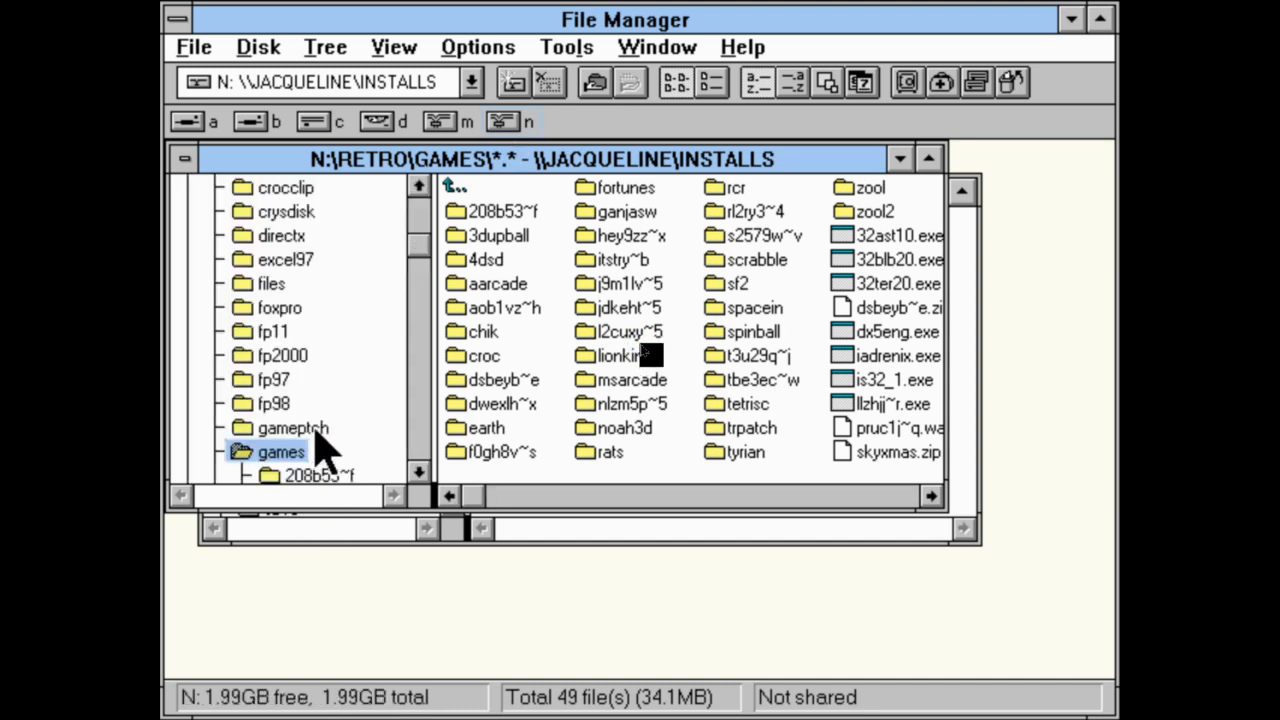
left_click(322, 127)
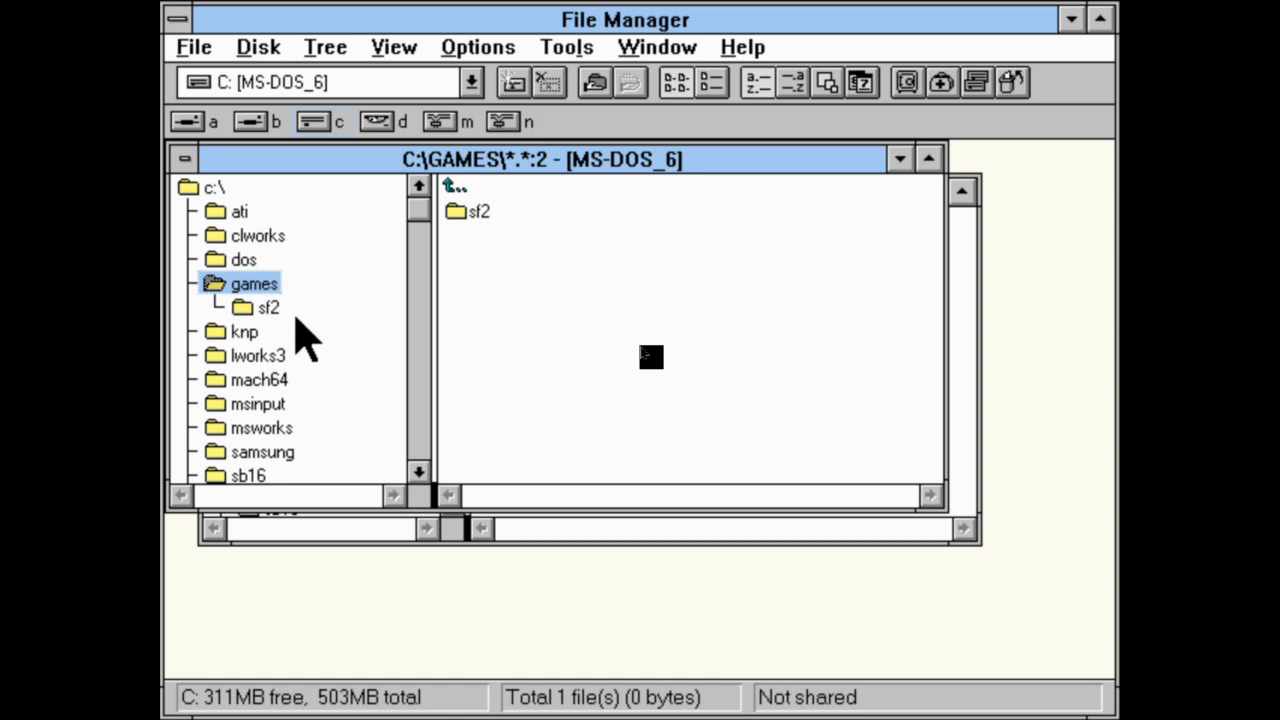
left_click(212, 331)
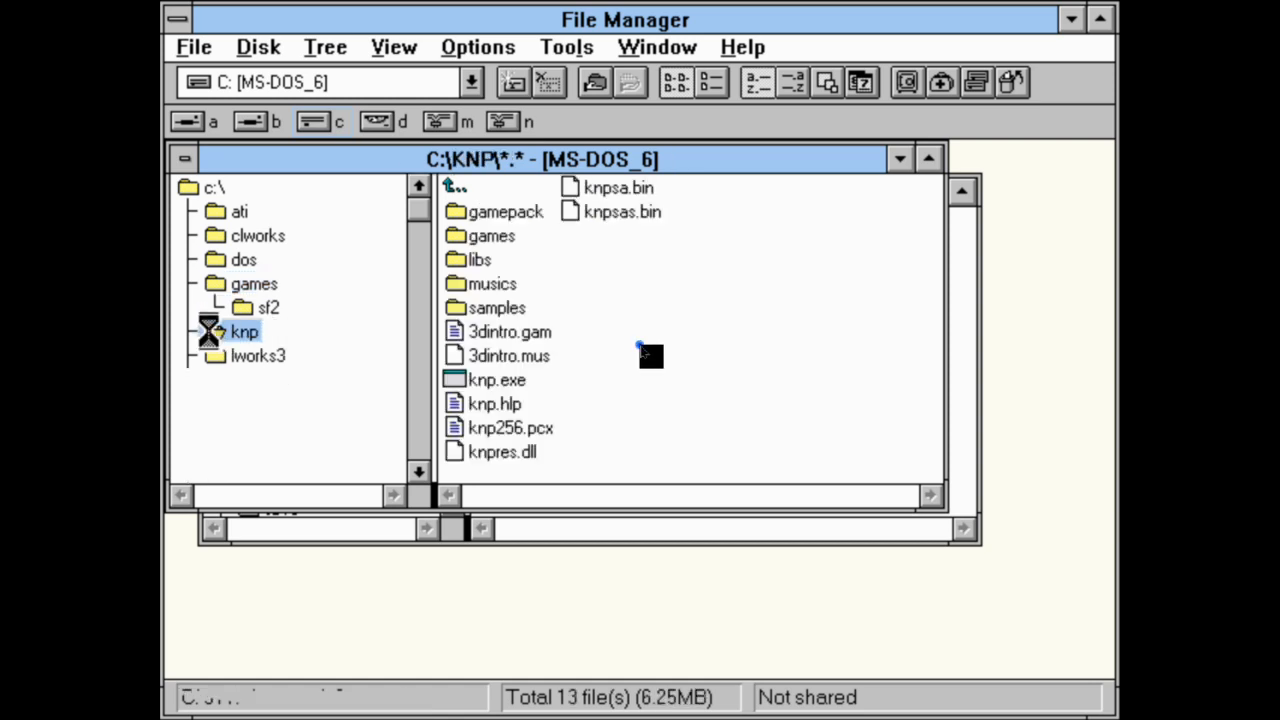
left_click(290, 382)
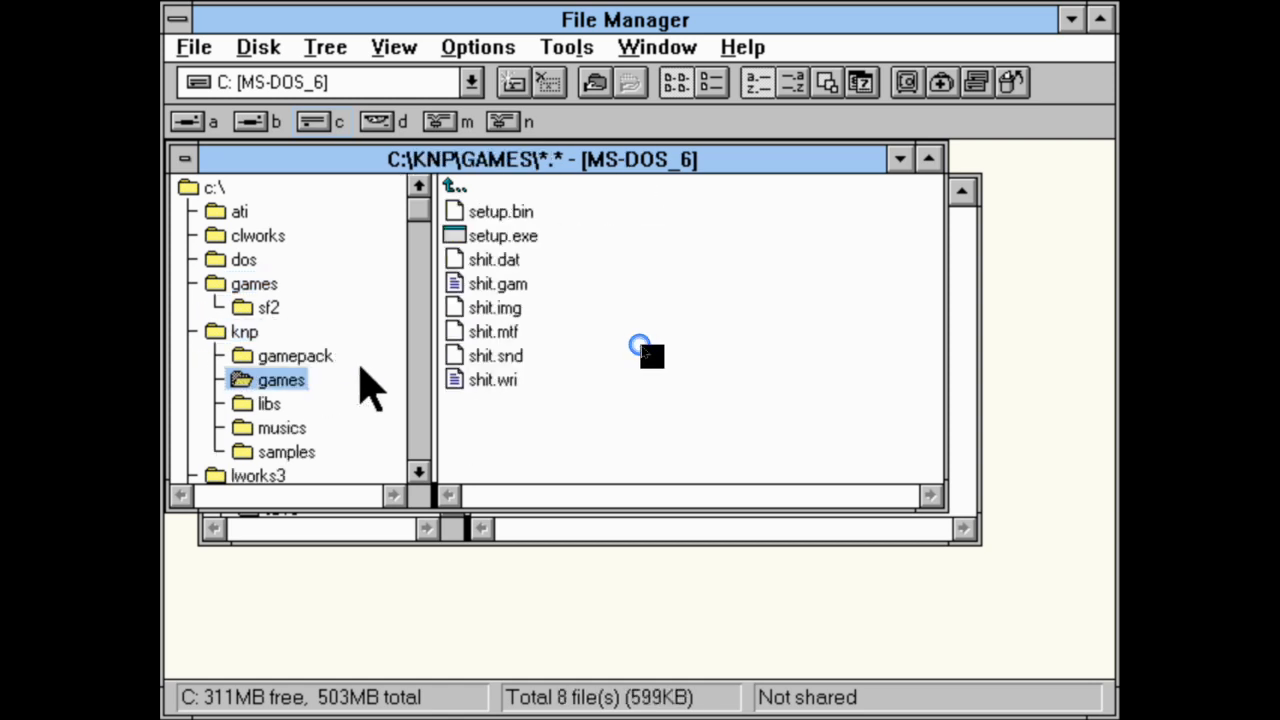
Run setup.exe to install the game into c:\windows\games, then quit the installer.
double_click(504, 244)
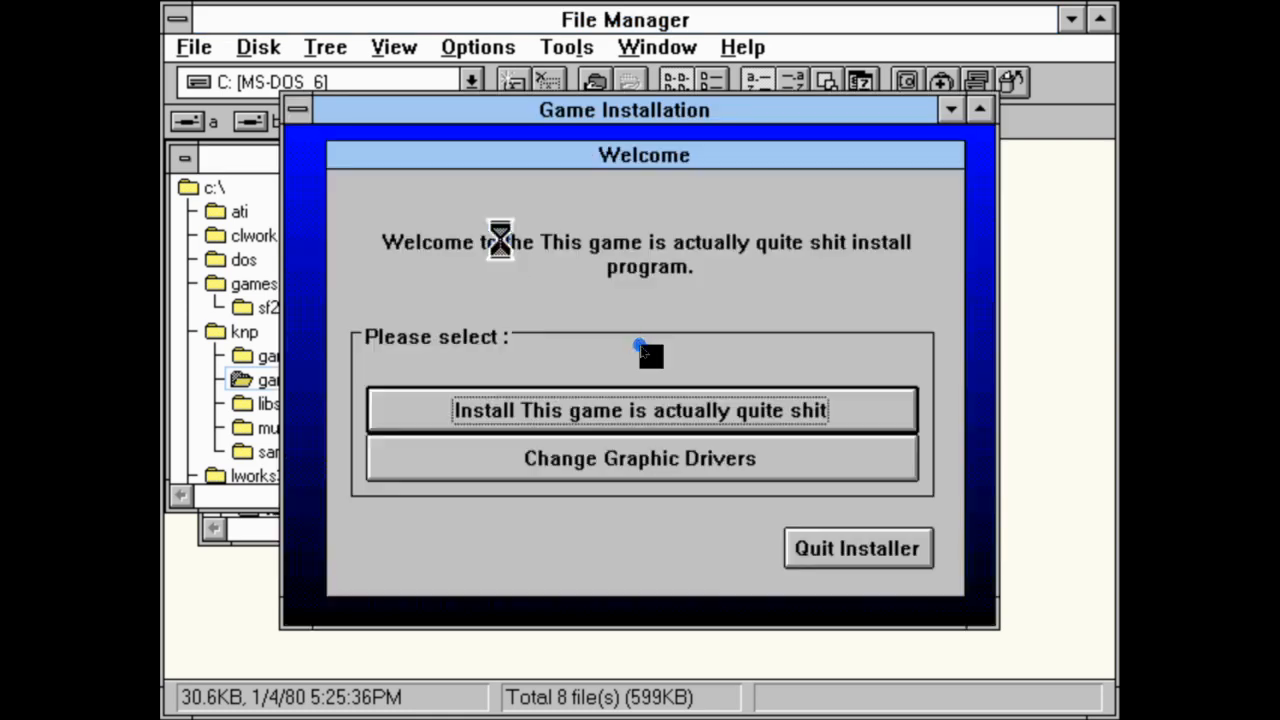
left_click(560, 412)
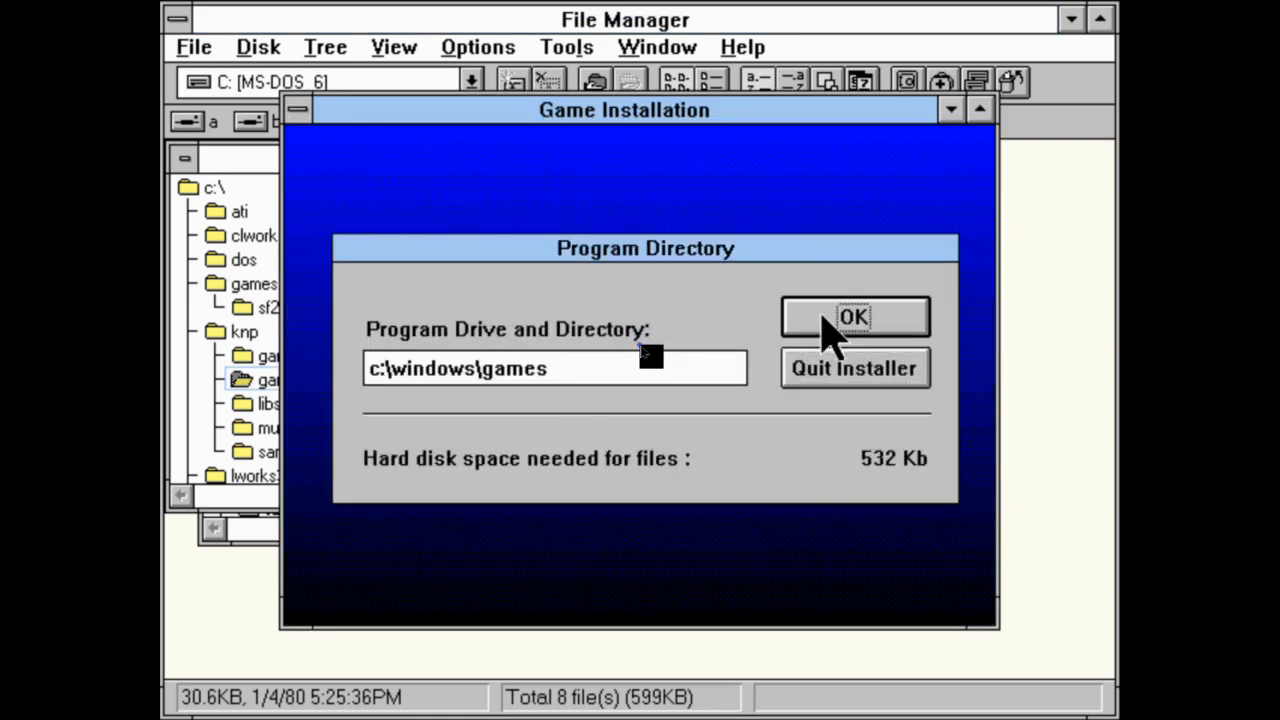
left_click(823, 322)
left_click(578, 456)
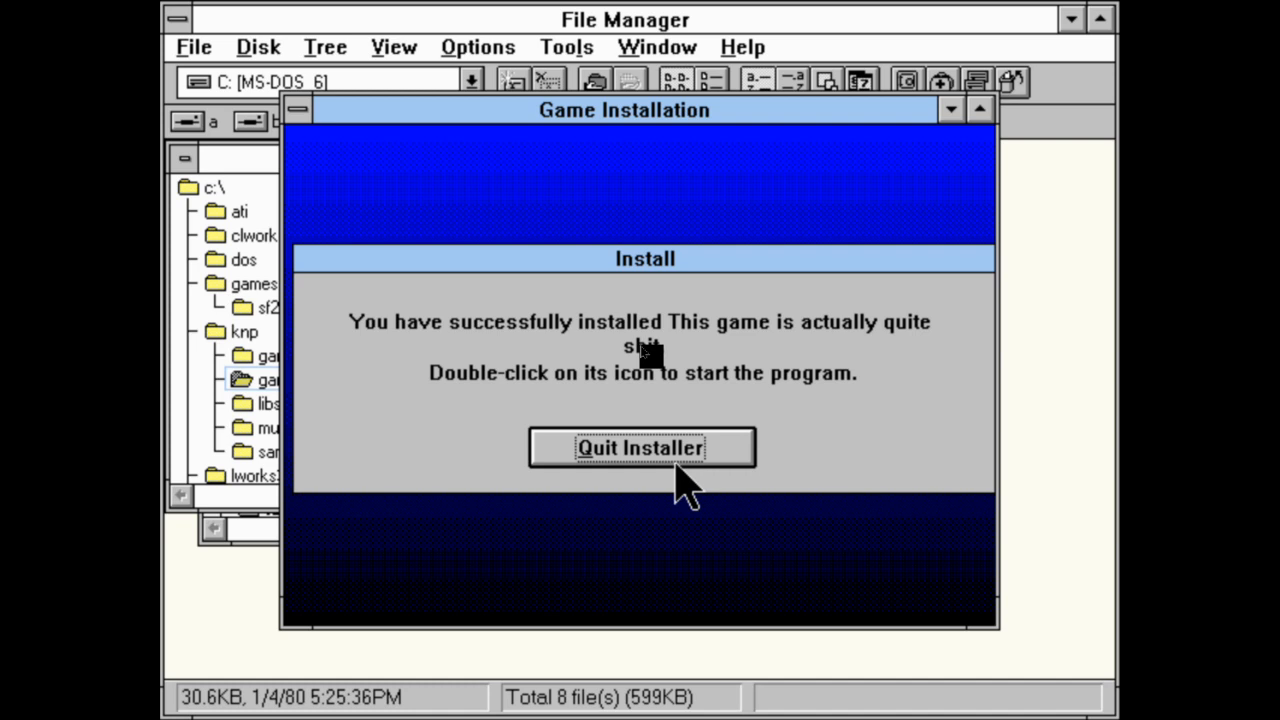
left_click(580, 450)
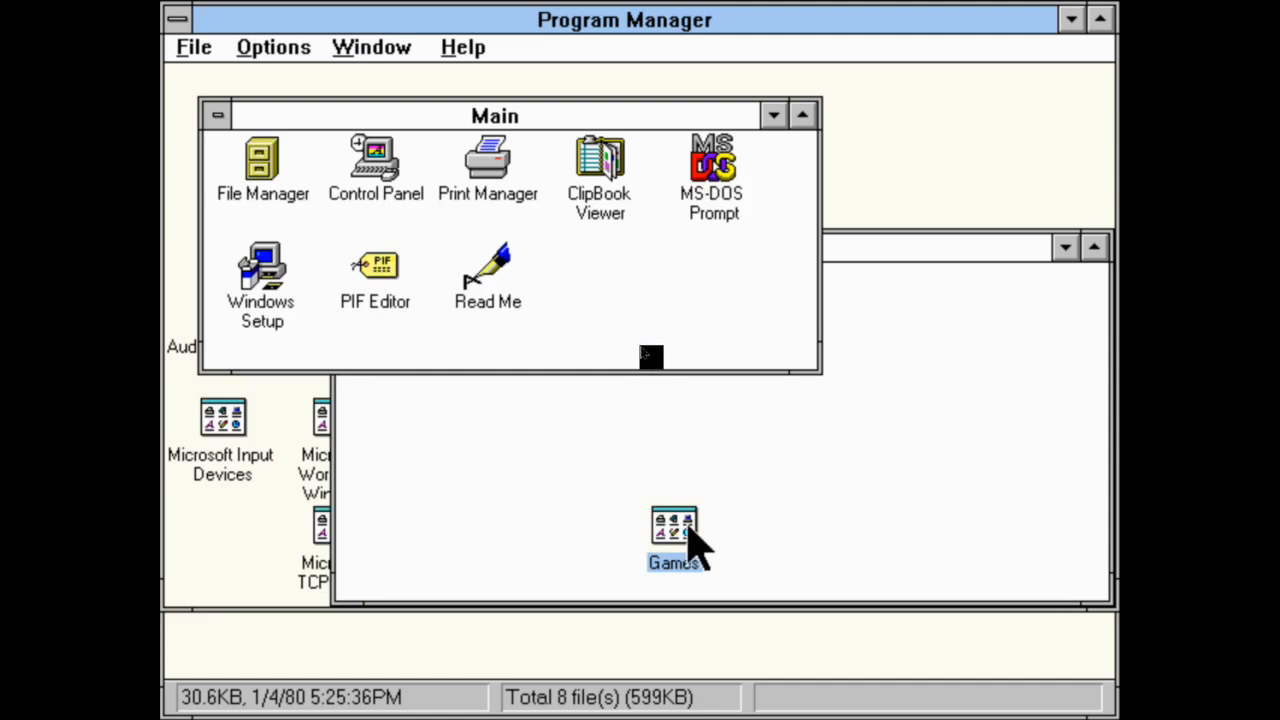
Launch "This game is actually quite shit" from the Games group and answer Aye to play.
double_click(690, 533)
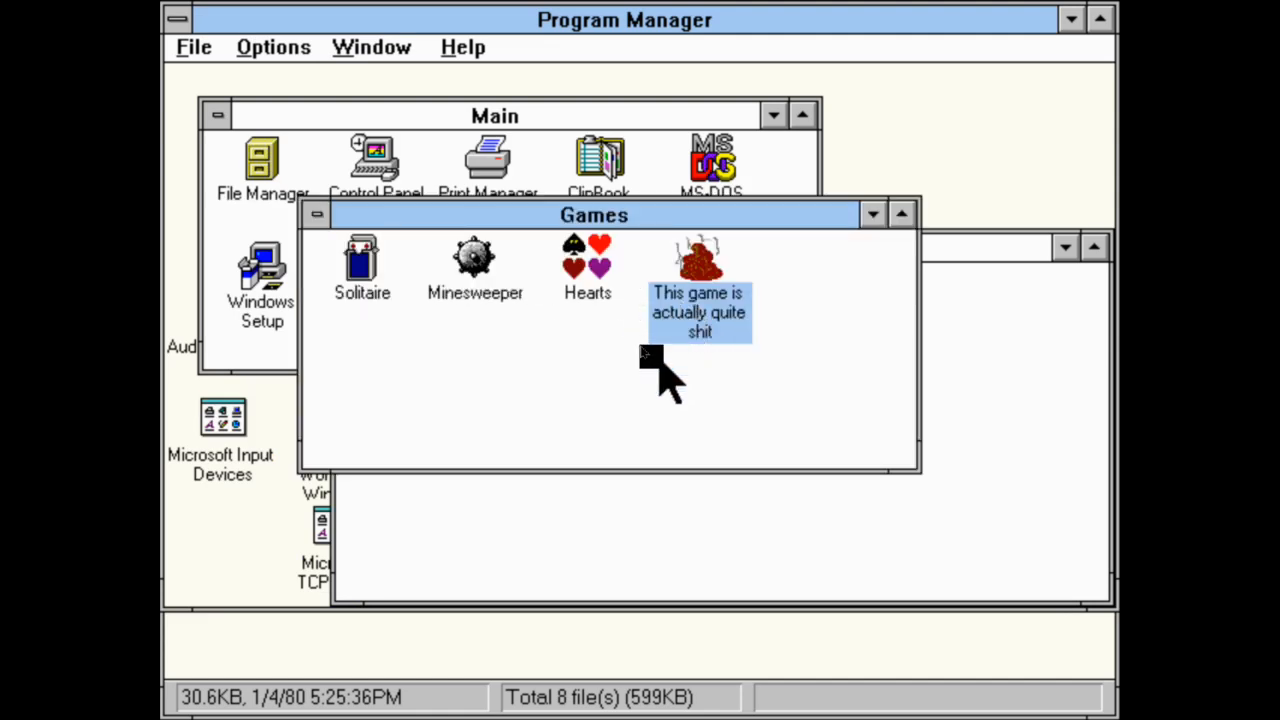
double_click(667, 330)
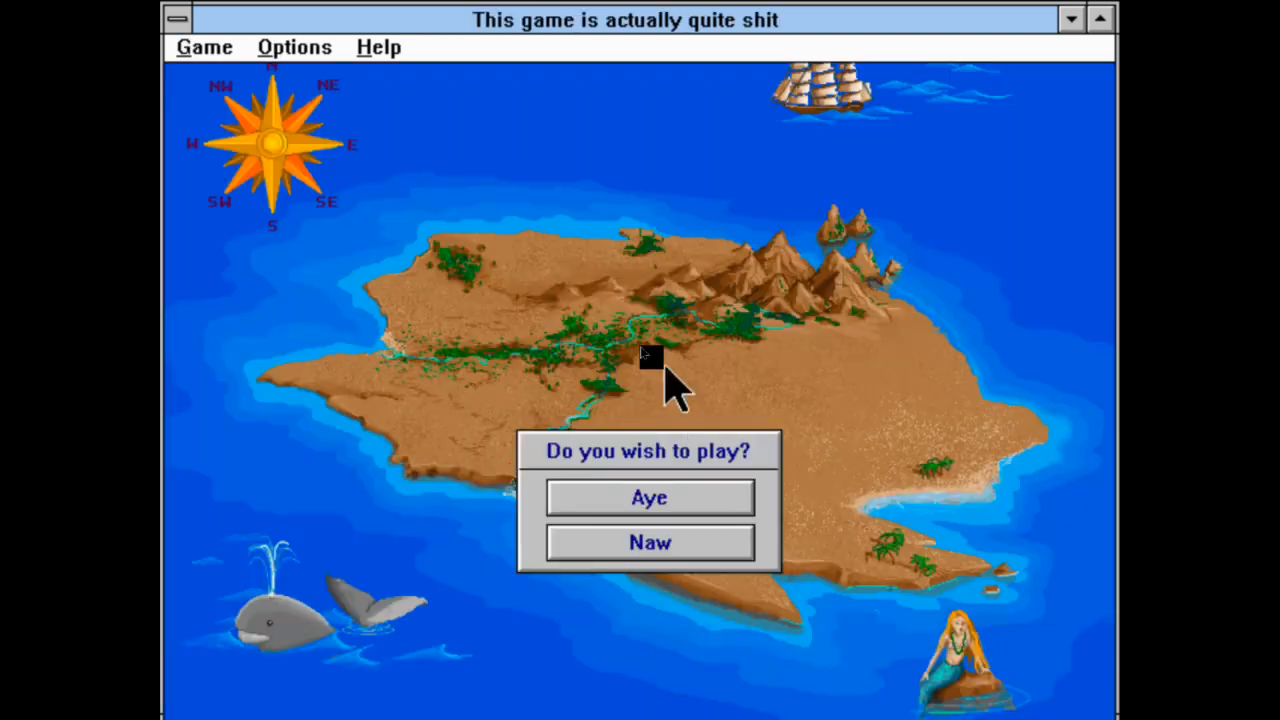
left_click(641, 500)
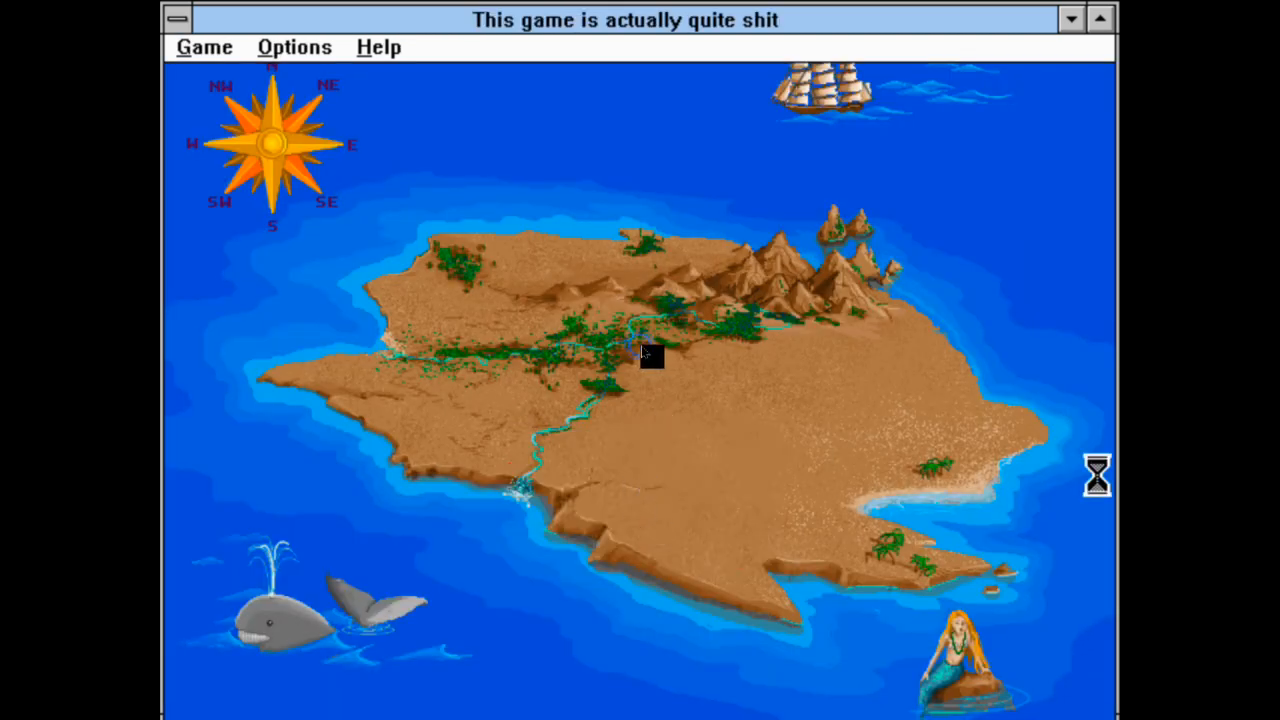
Play-test the brick level by steering the hang glider paddle right and left beneath the bouncing orange.
key("Right")
key("Right")
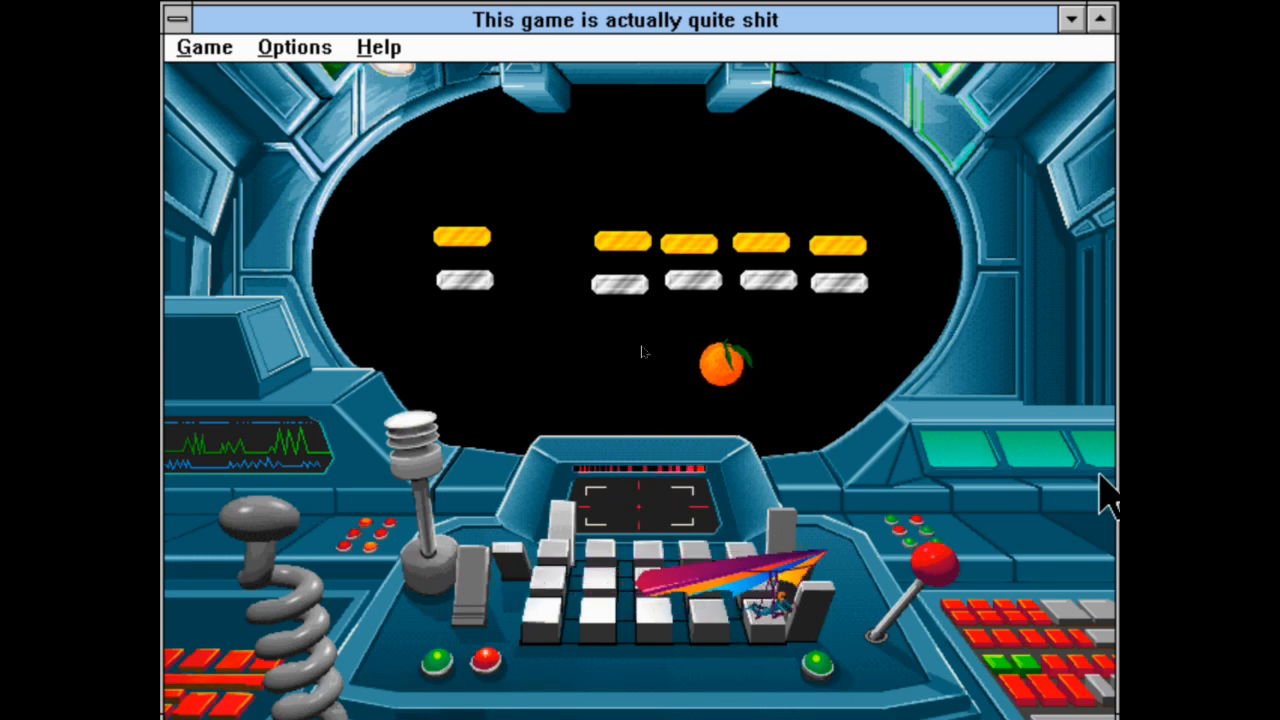
key("Left")
key("Left")
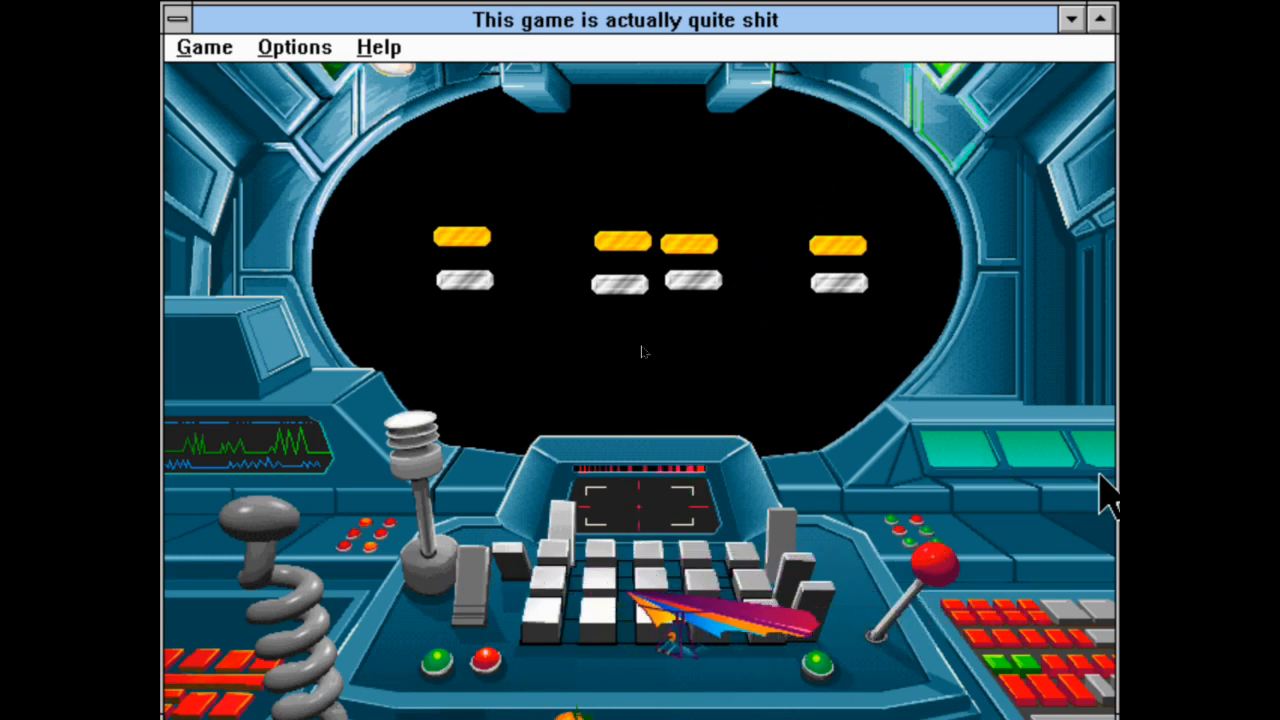
key("Left")
key("Left")
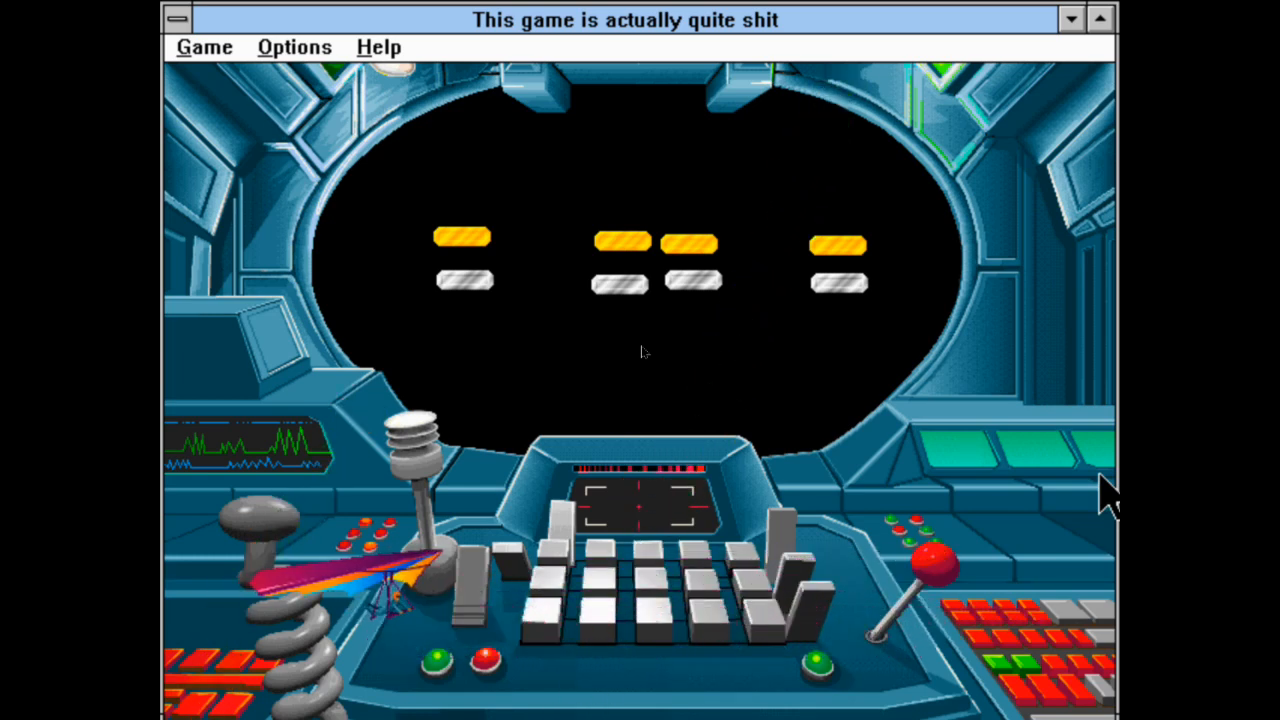
Finish the play-test round by steering the hang glider paddle right to meet the falling orange.
key("Right")
key("Right")
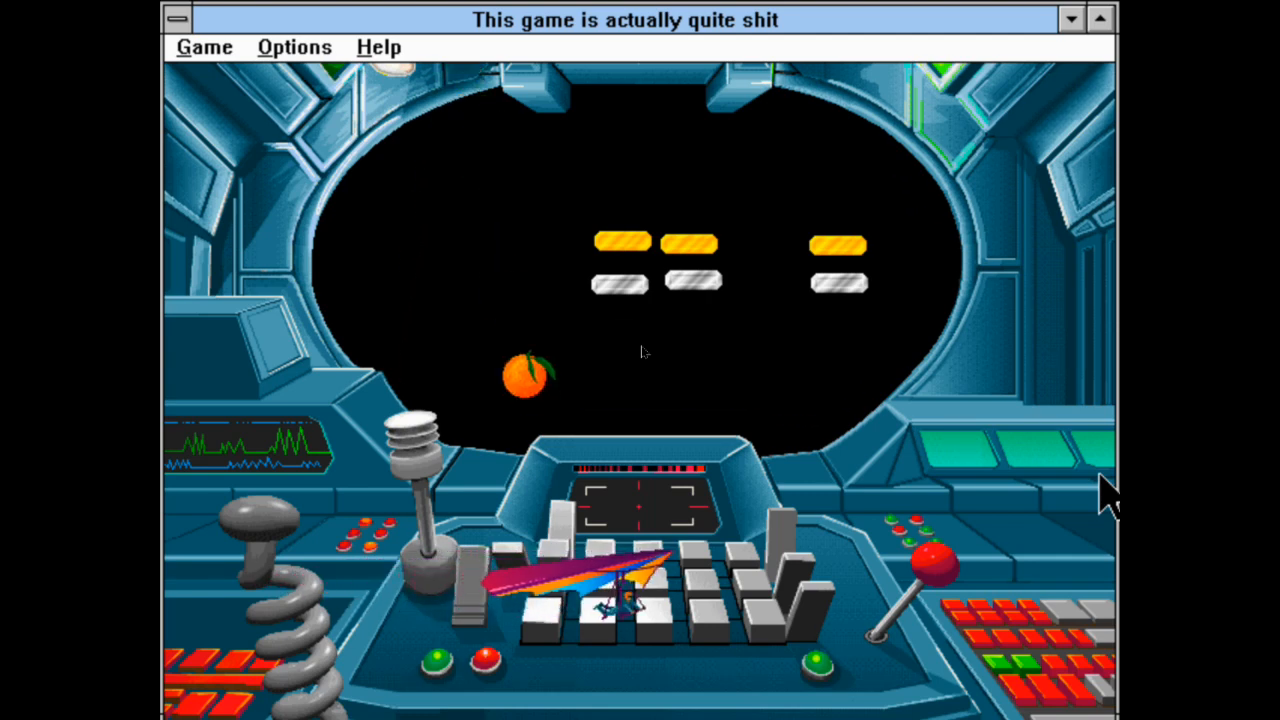
key("Right")
key("Right")
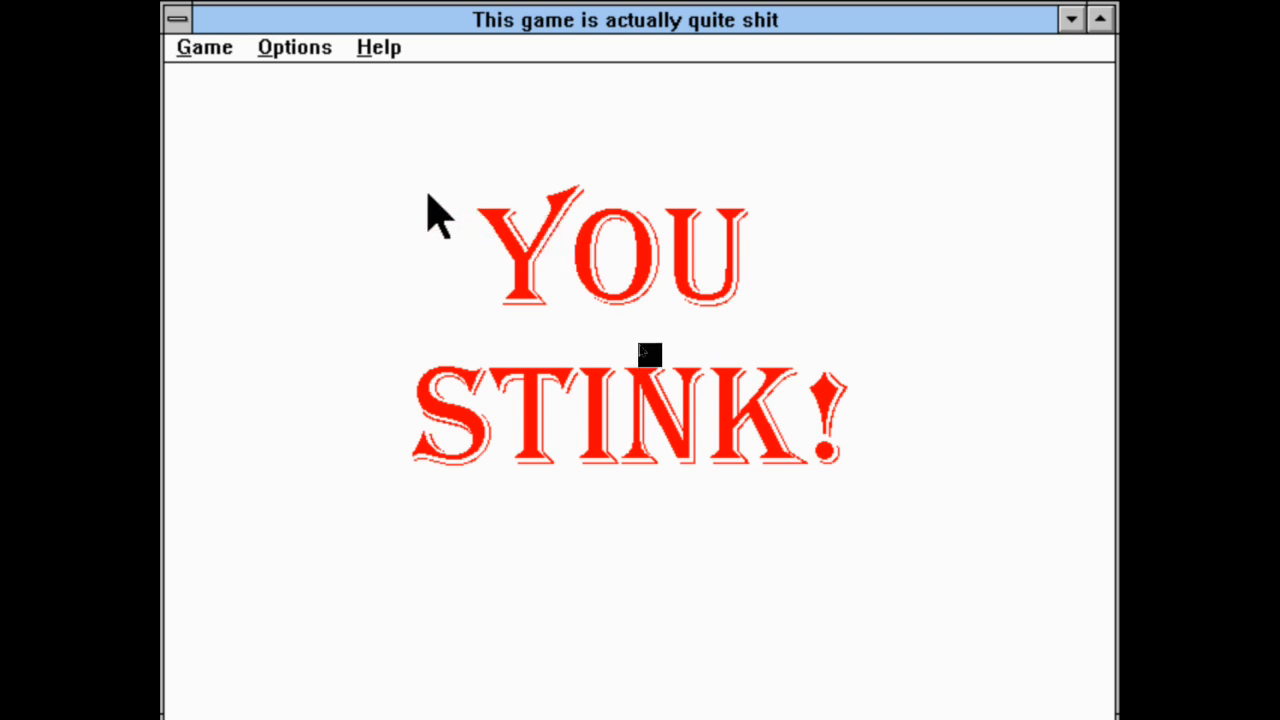
Quit the game, view the additional Klik & Play information, dismiss both notices, and close Program Manager.
left_click(190, 42)
left_click(220, 180)
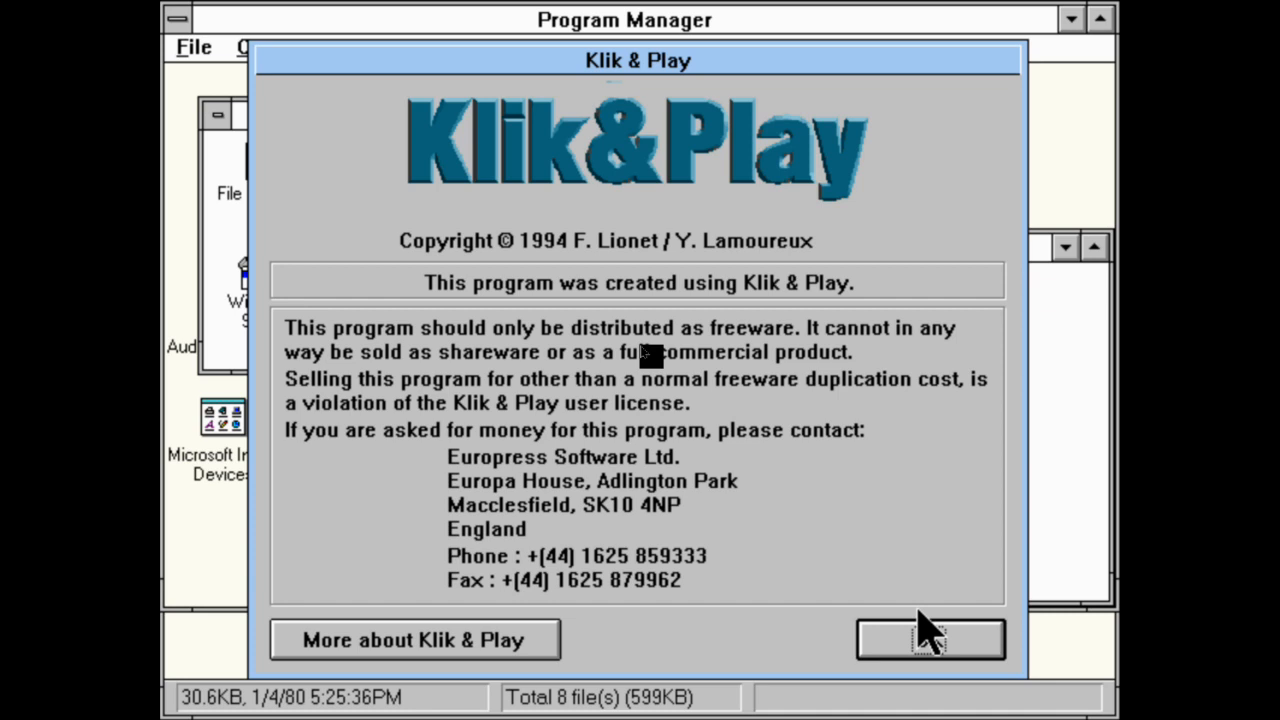
left_click(505, 646)
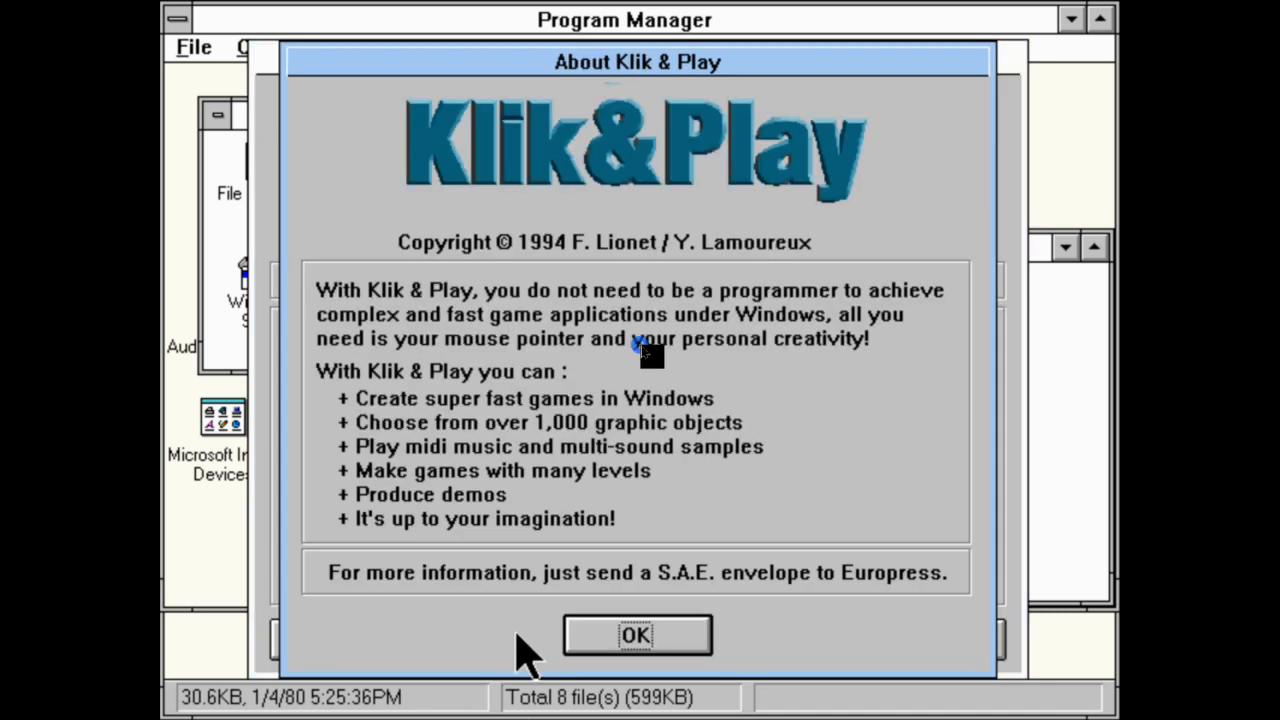
left_click(693, 650)
left_click(903, 643)
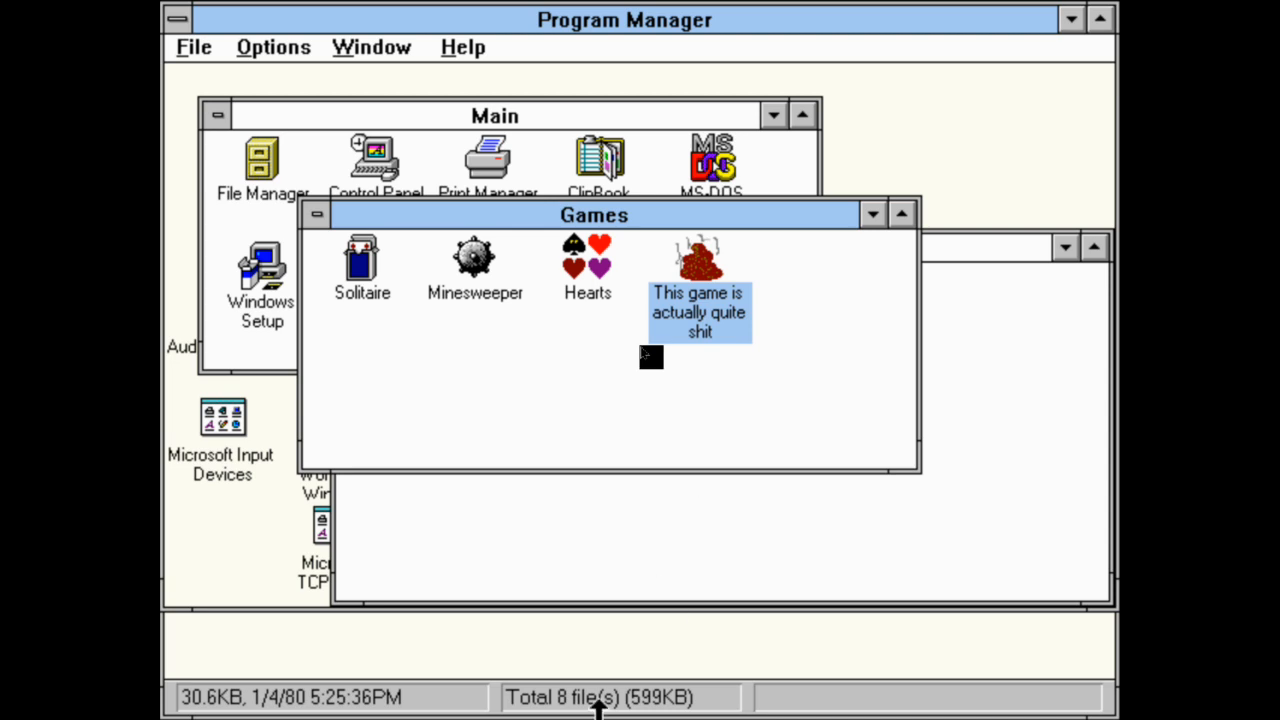
double_click(180, 22)
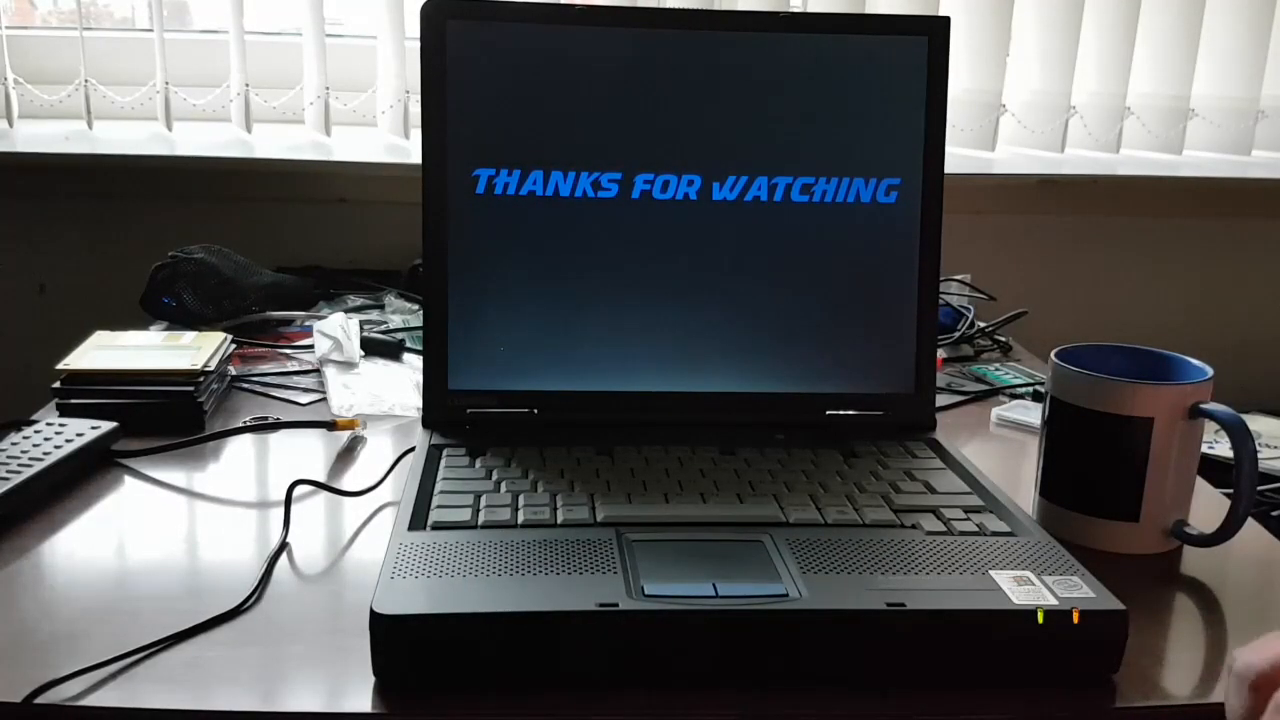
key("space")
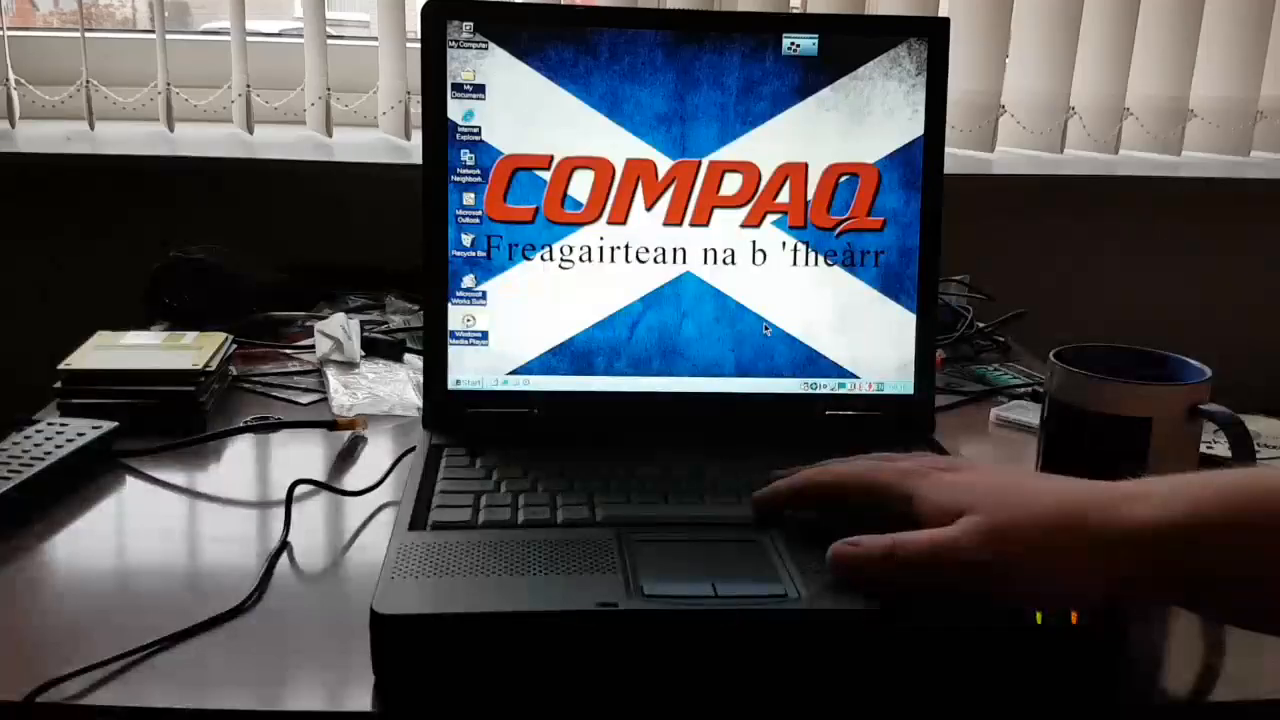
key("alt+F4")
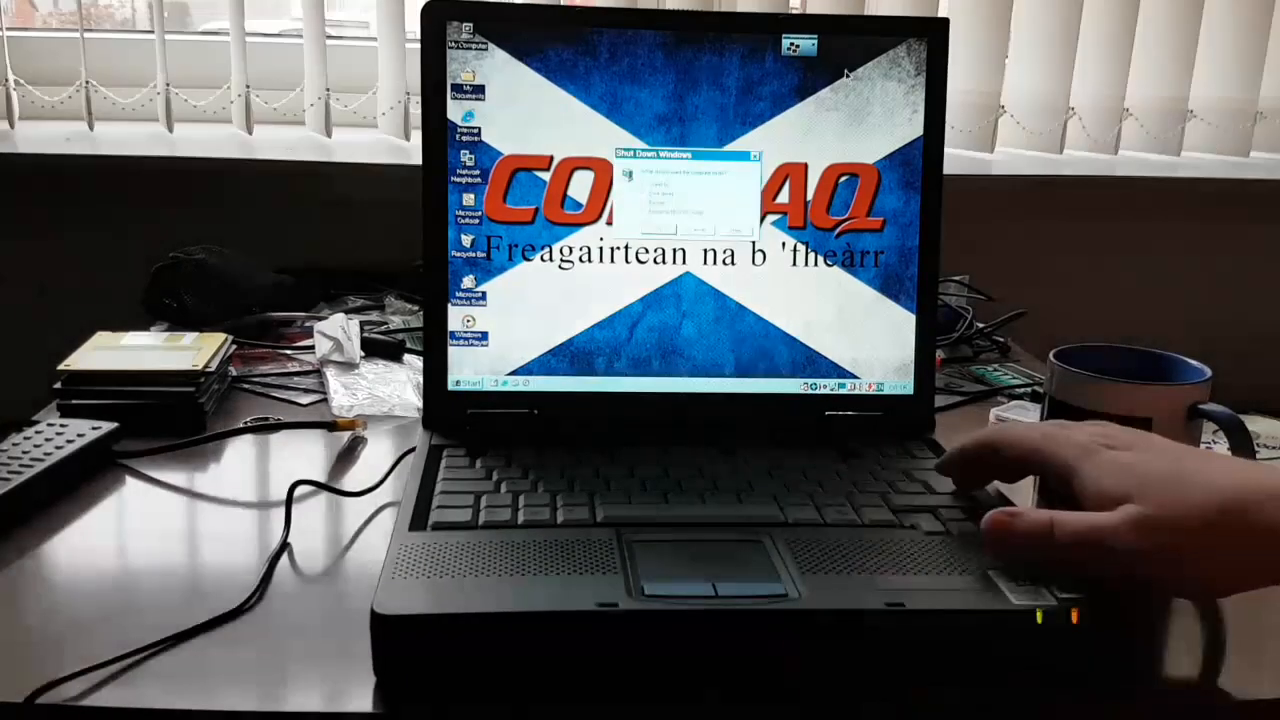
key("Return")
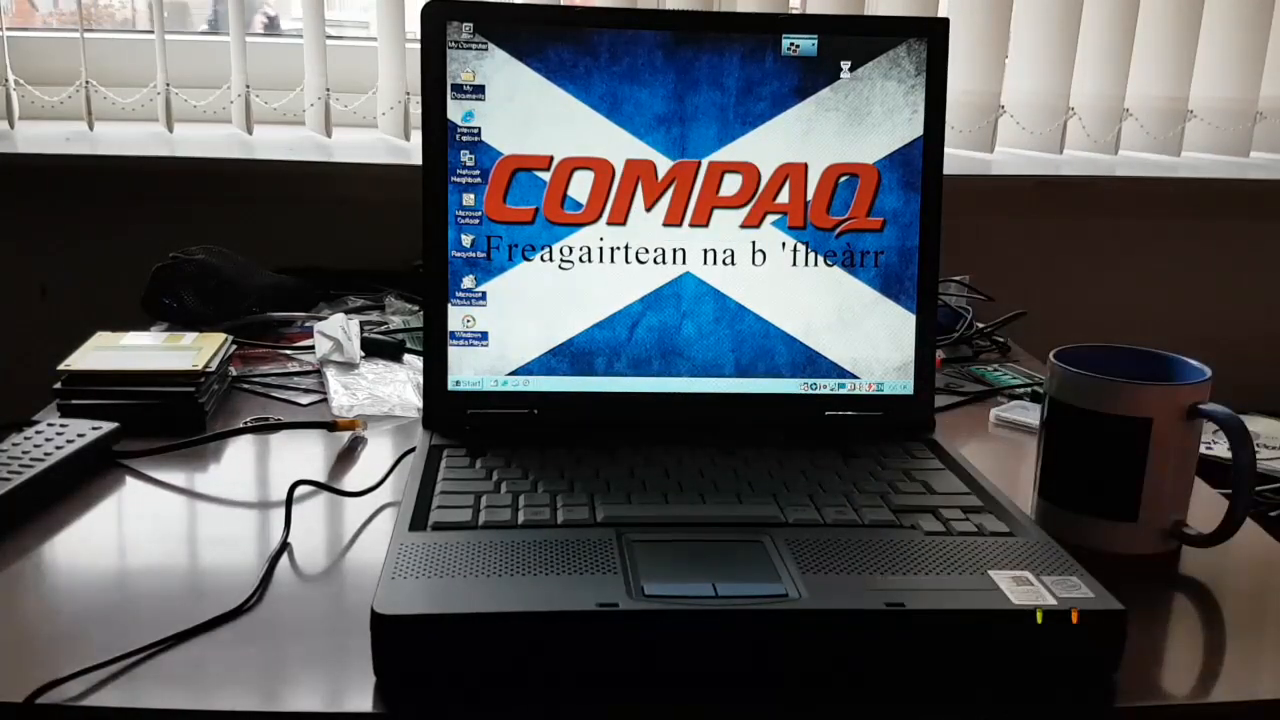